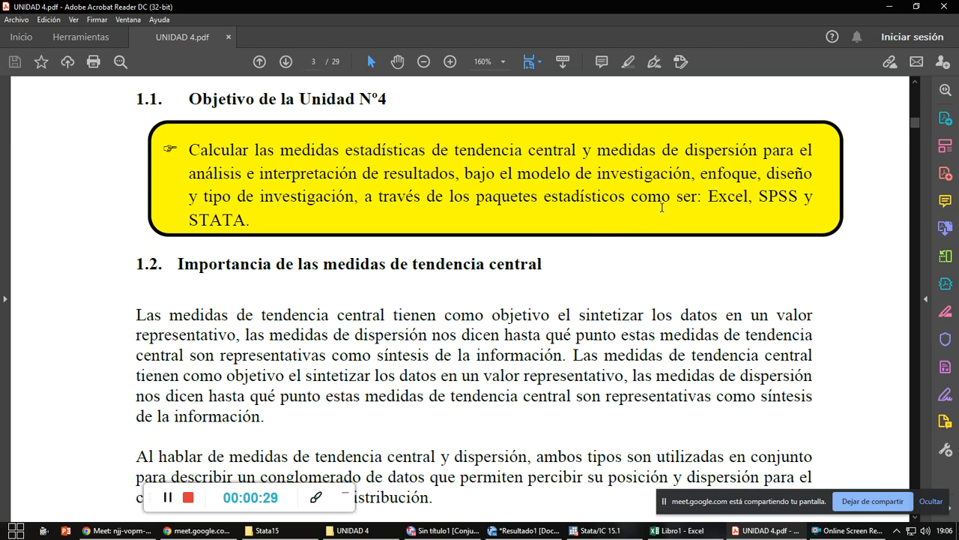
- Review the Unit 4 objective and the opening paragraphs of section 1.2 on the importance of central tendency measures
scroll(470, 296, down, 1)
scroll(470, 296, down, 3)
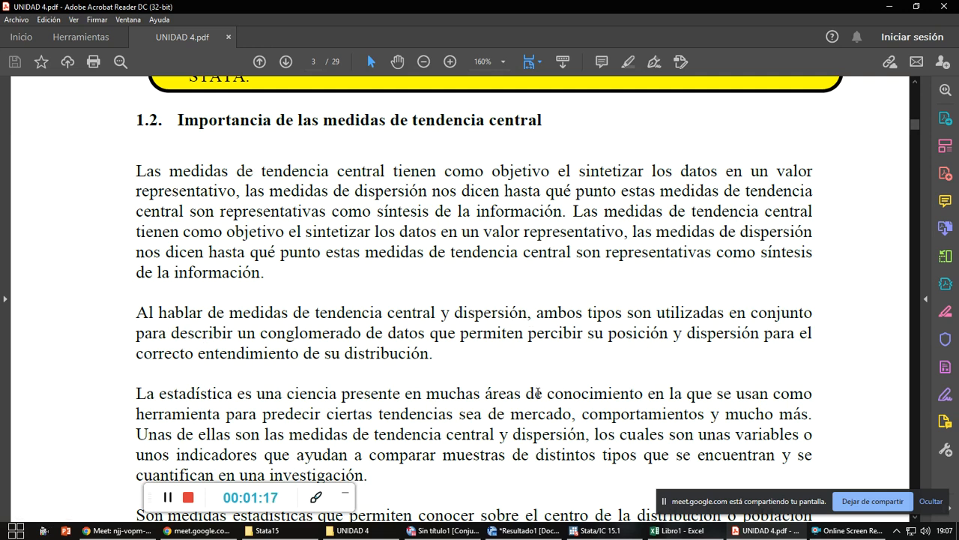
scroll(543, 366, down, 3)
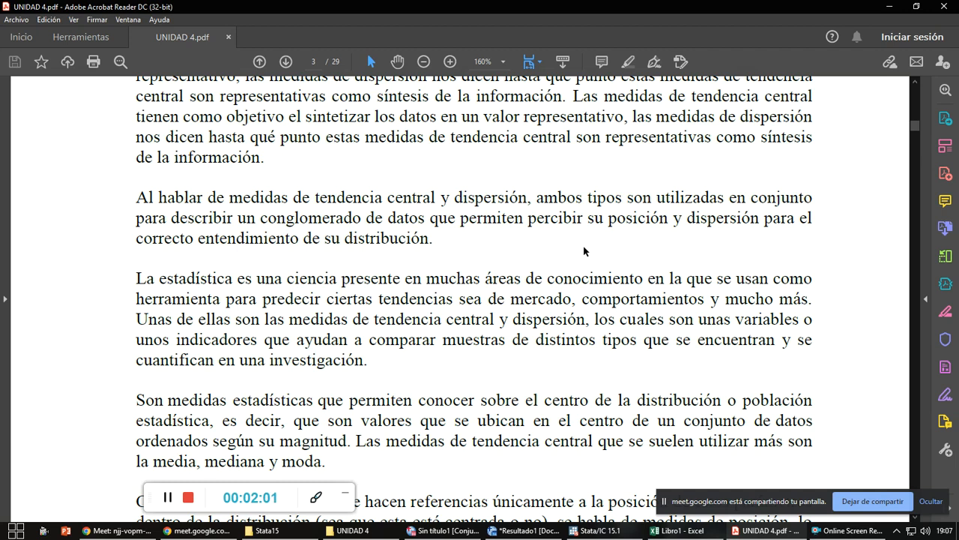
scroll(583, 250, down, 5)
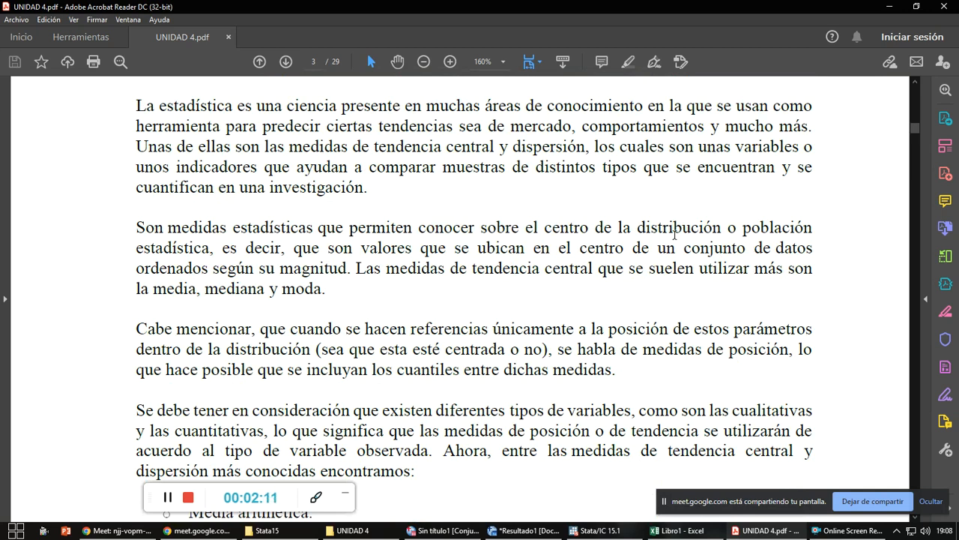
- Switch to the Google Meet call, admit the person waiting to join, and return to the UNIDAD 4 PDF
key(alt+Tab)
click(614, 153)
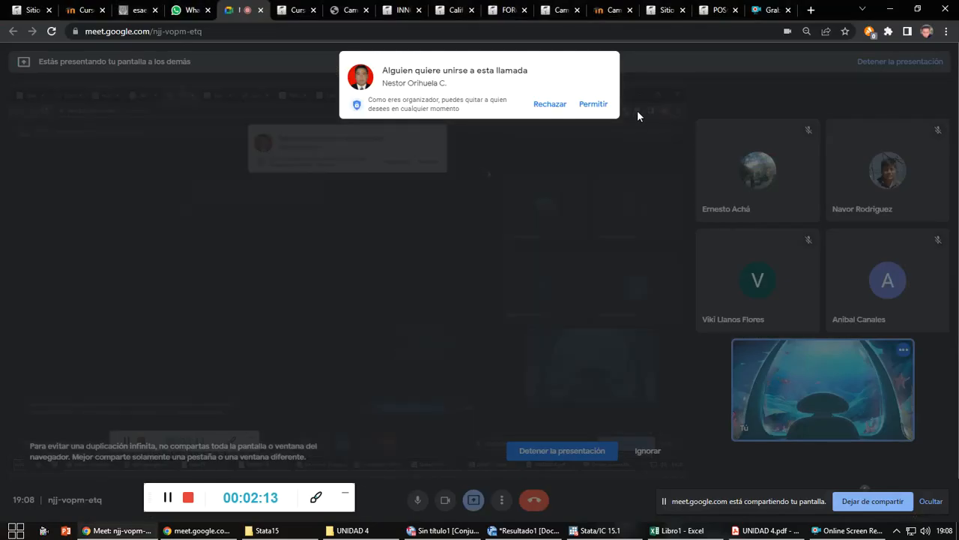
click(600, 104)
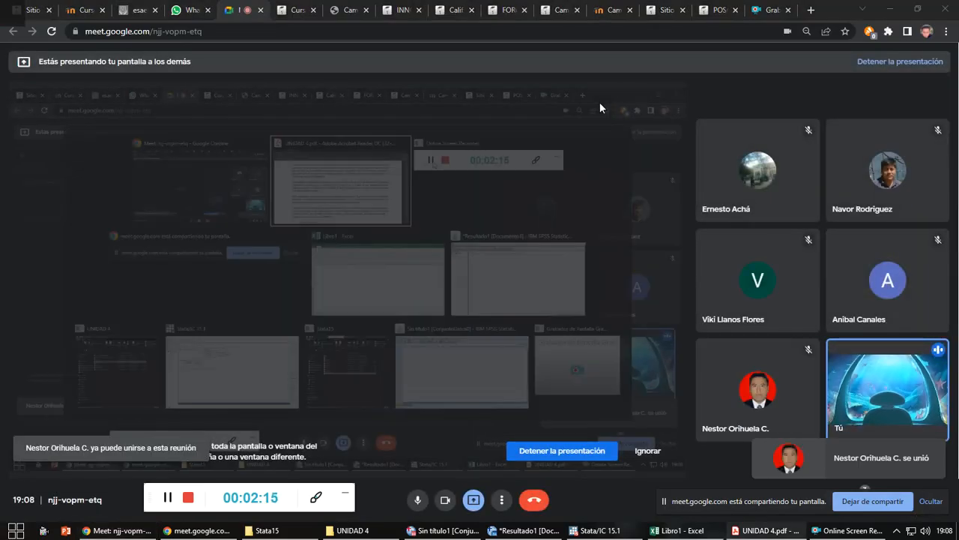
key(alt+Tab)
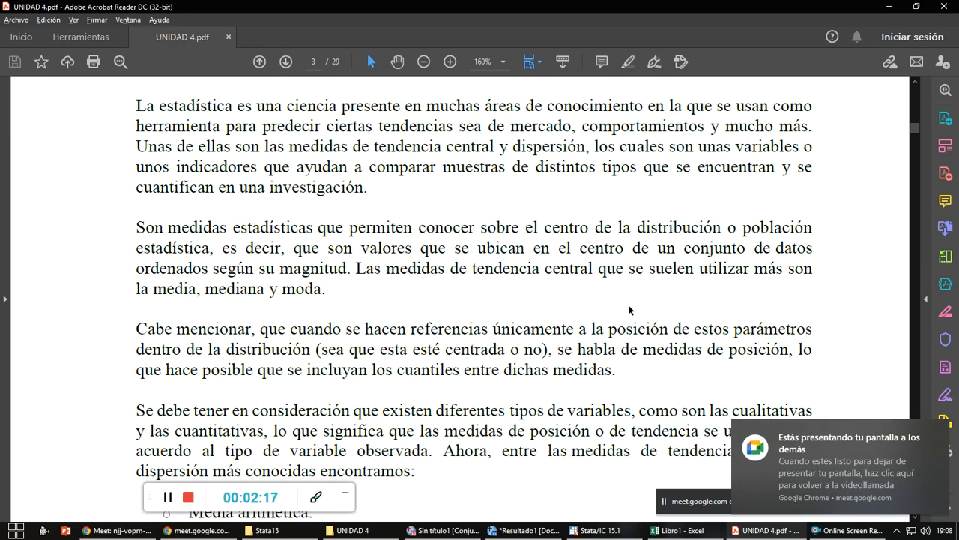
- Read the rest of section 1.2 through the list of central tendency measures on page 4
scroll(628, 309, down, 2)
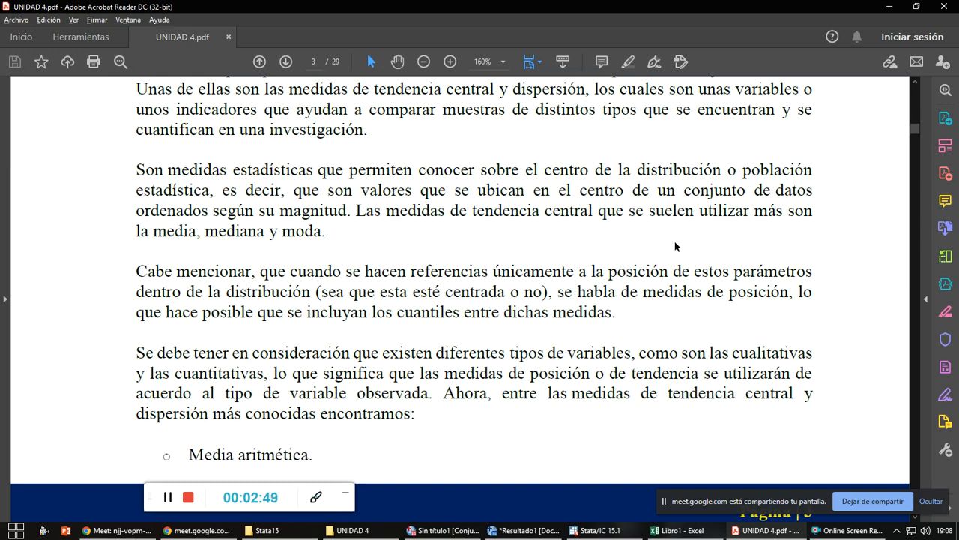
scroll(674, 246, down, 4)
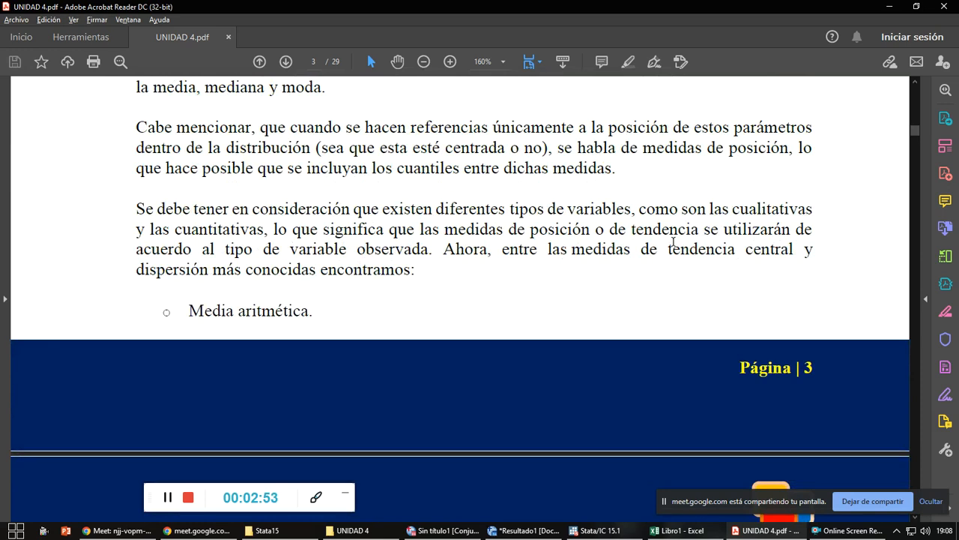
scroll(674, 241, down, 10)
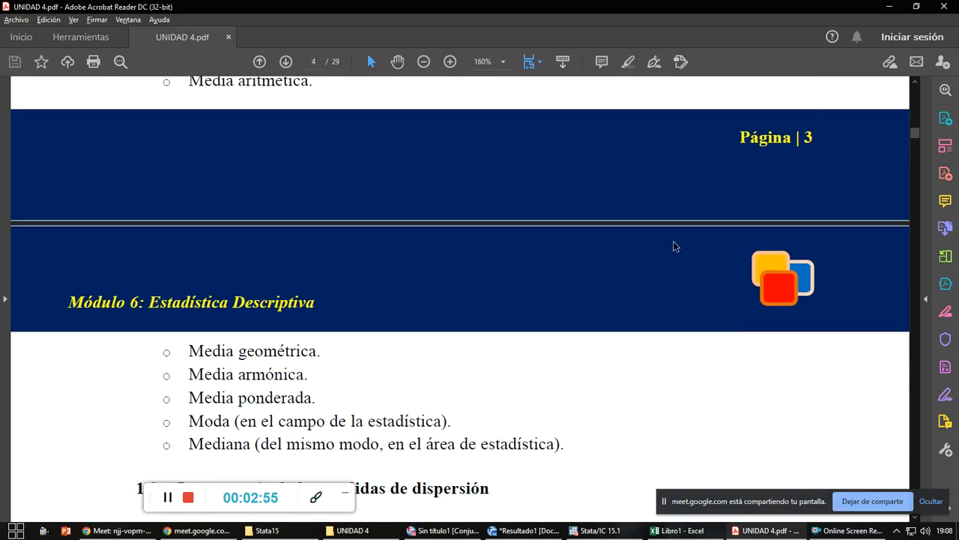
scroll(673, 246, down, 1)
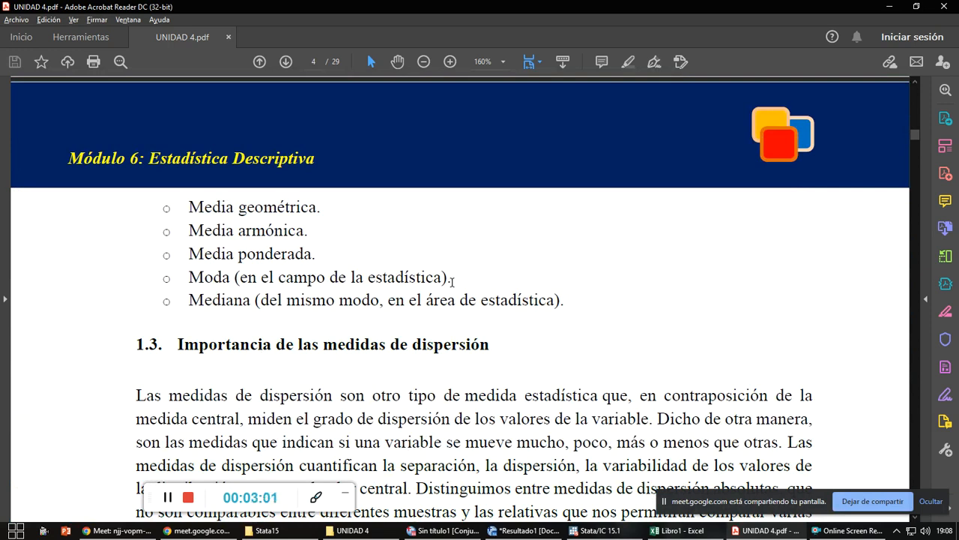
- Read section 1.3 on the importance of dispersion measures, through its closing list of the most used measures
scroll(452, 282, down, 5)
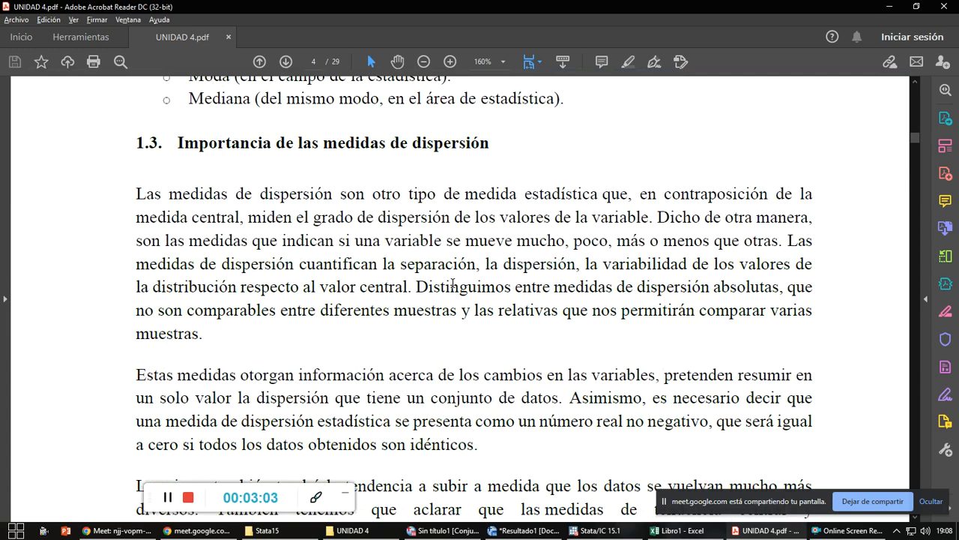
scroll(452, 284, down, 1)
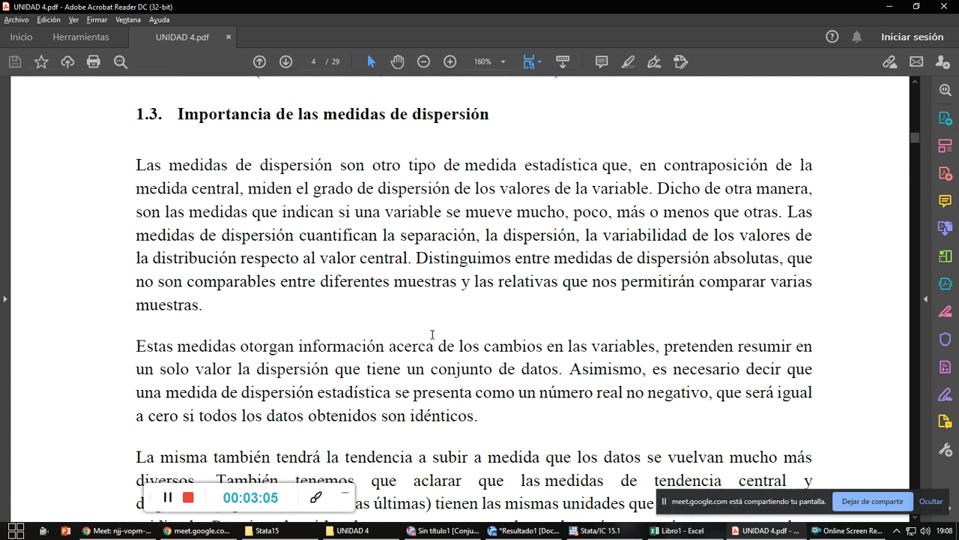
scroll(403, 330, down, 1)
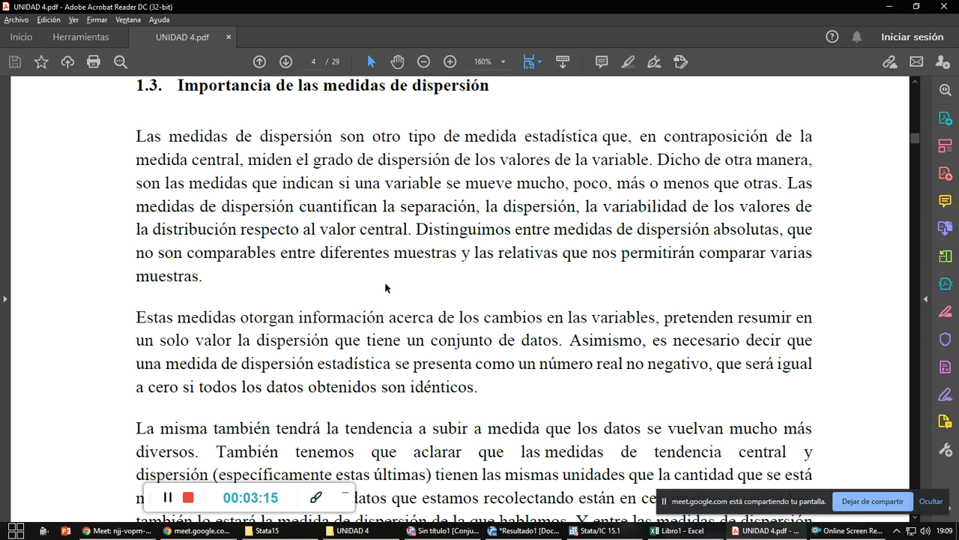
scroll(385, 288, down, 1)
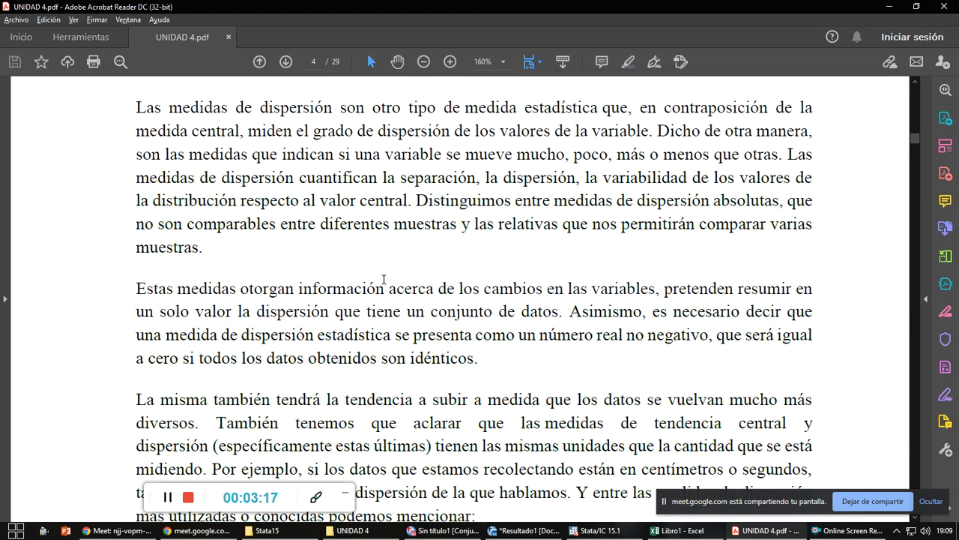
scroll(384, 279, down, 1)
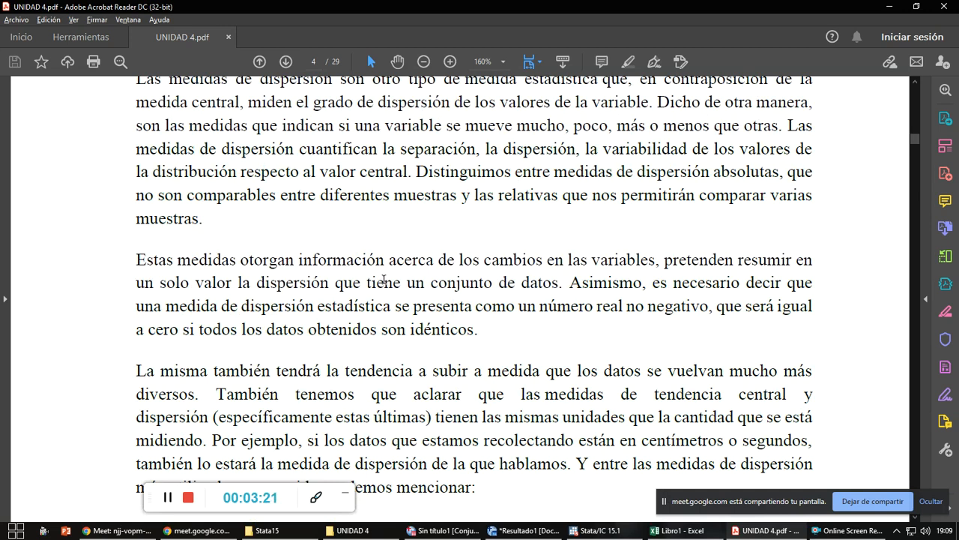
scroll(384, 279, down, 3)
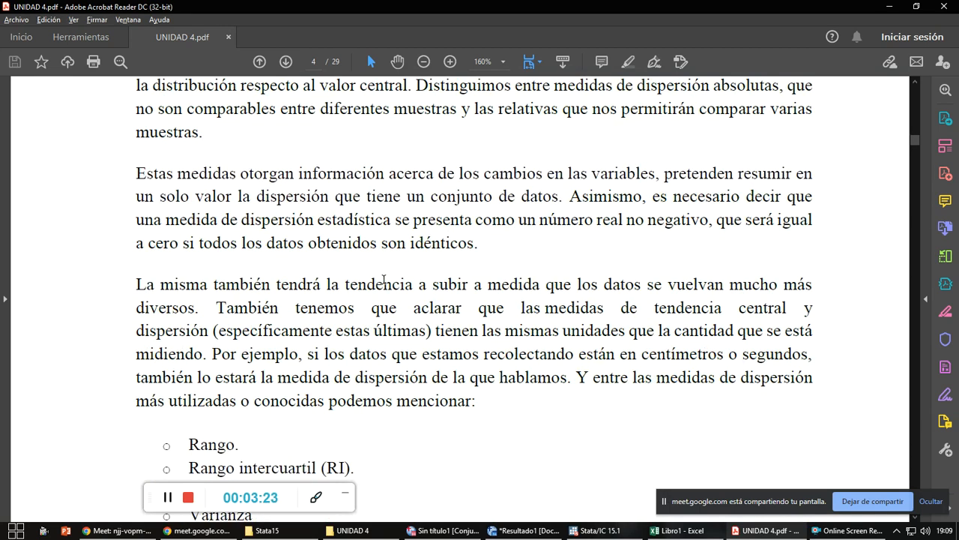
scroll(384, 280, down, 1)
scroll(384, 279, down, 1)
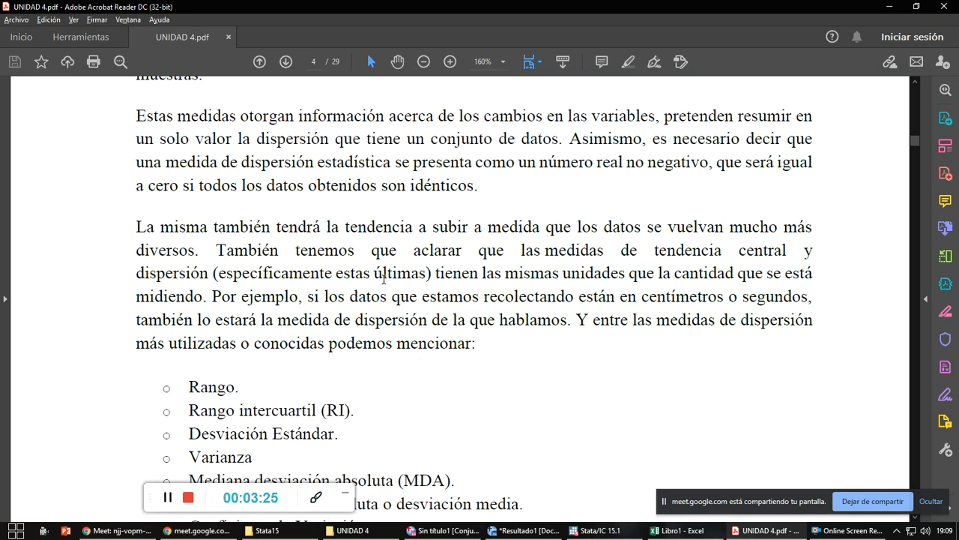
scroll(384, 279, down, 3)
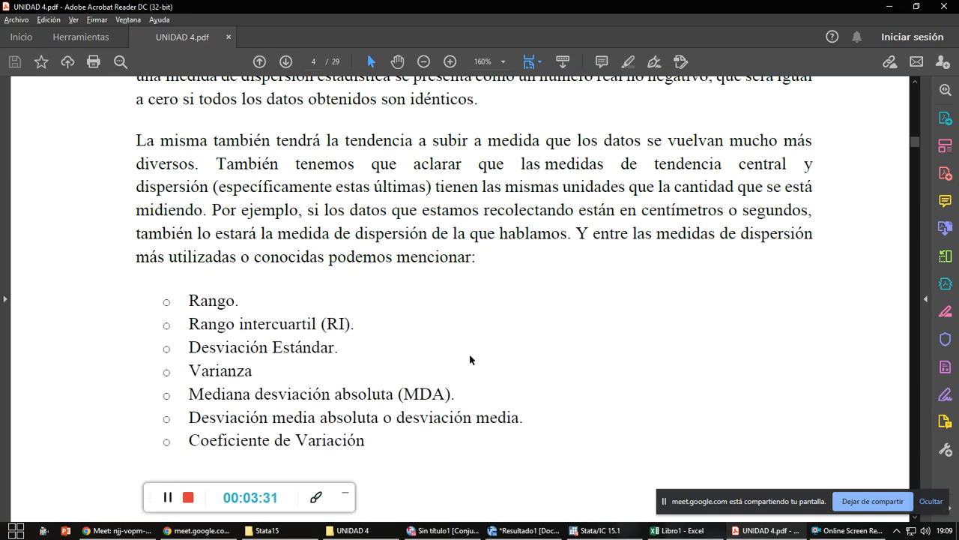
scroll(471, 358, down, 2)
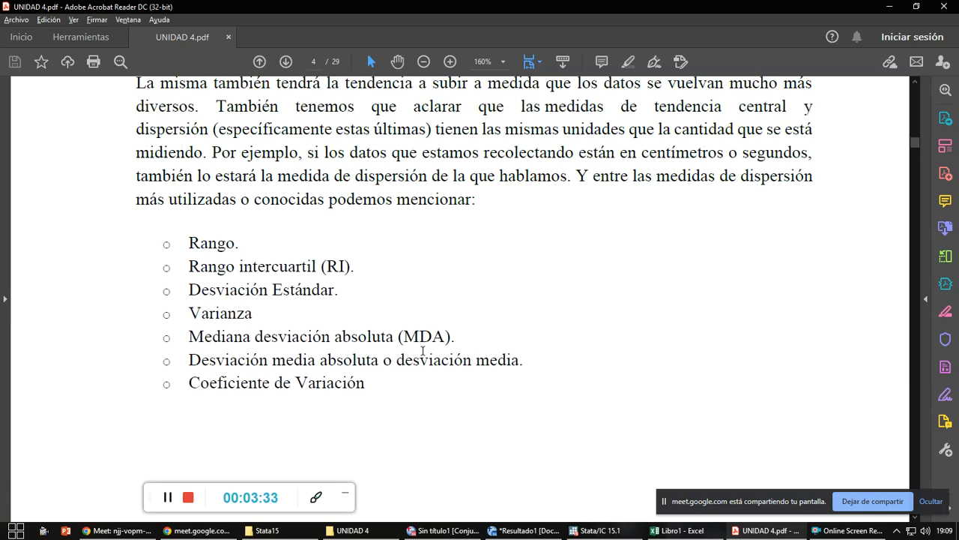
scroll(425, 353, down, 2)
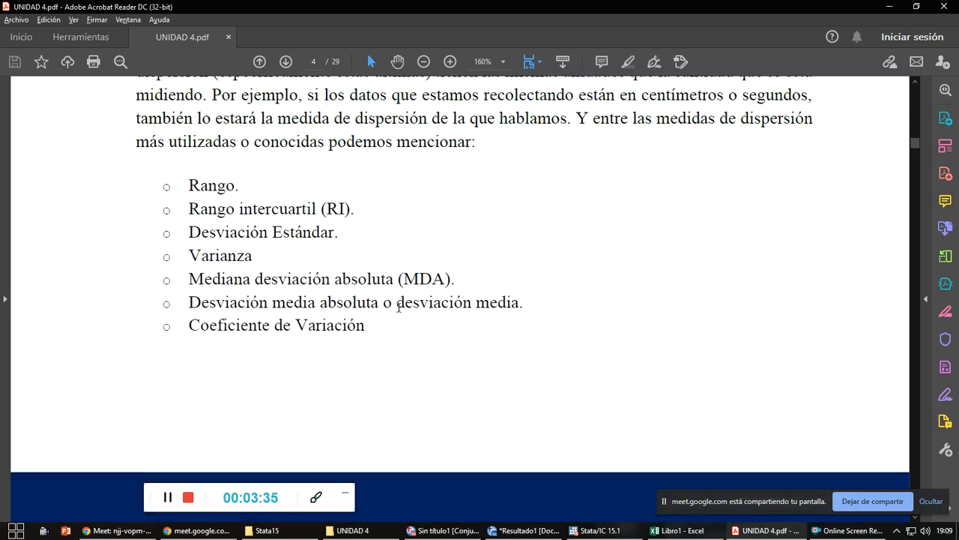
- Switch to the blank Excel workbook and enter the headers EDAD, PESO and TALLA in cells B2 to D2
click(665, 532)
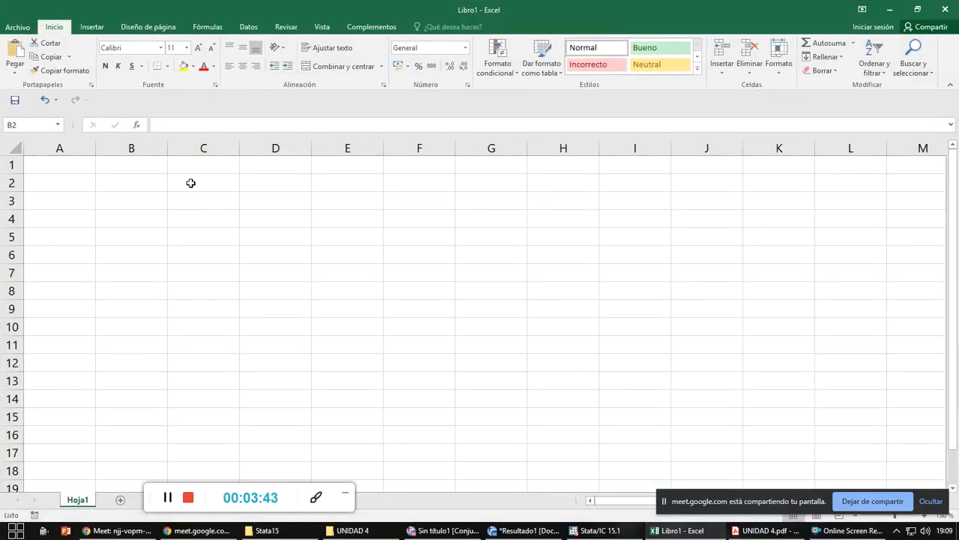
click(151, 183)
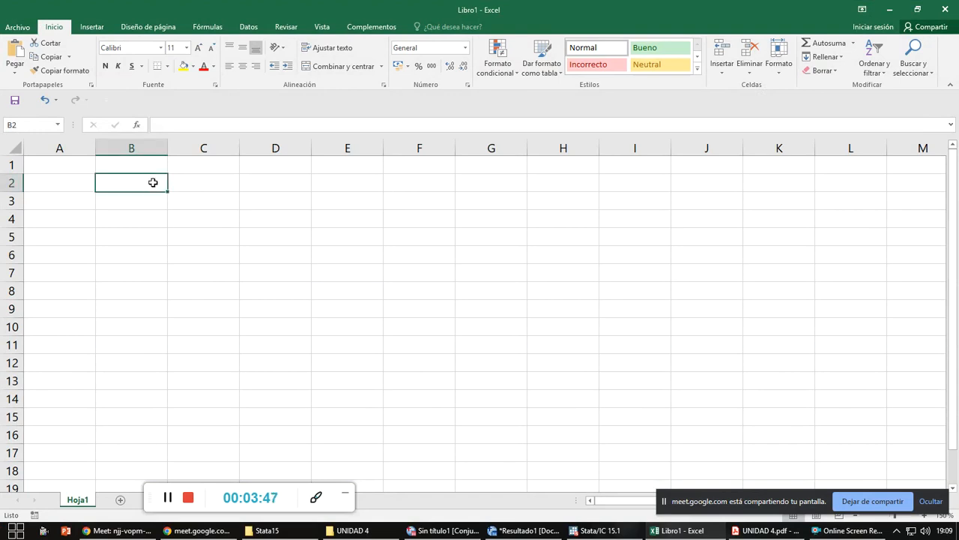
text(EDADA)
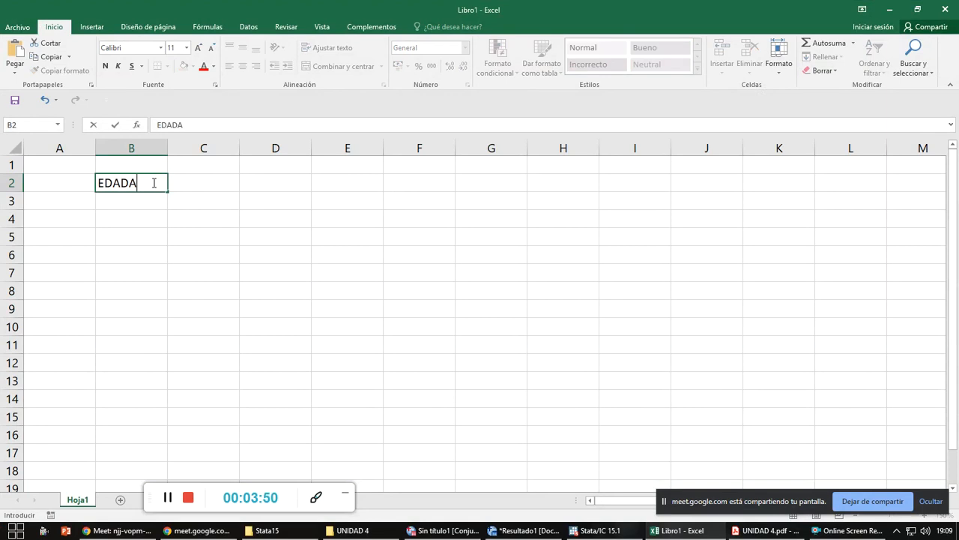
key(BackSpace)
key(Tab)
text(PESO)
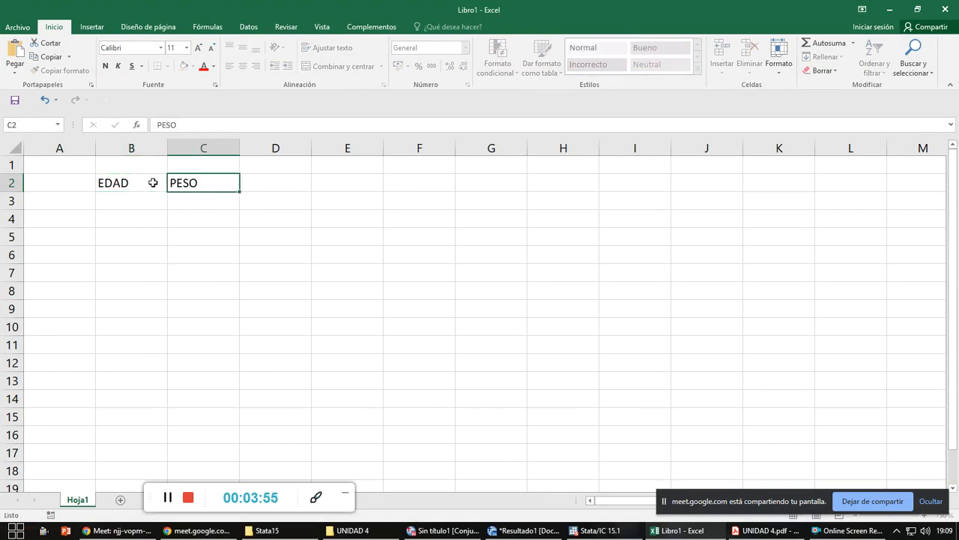
key(Tab)
text(TALLA)
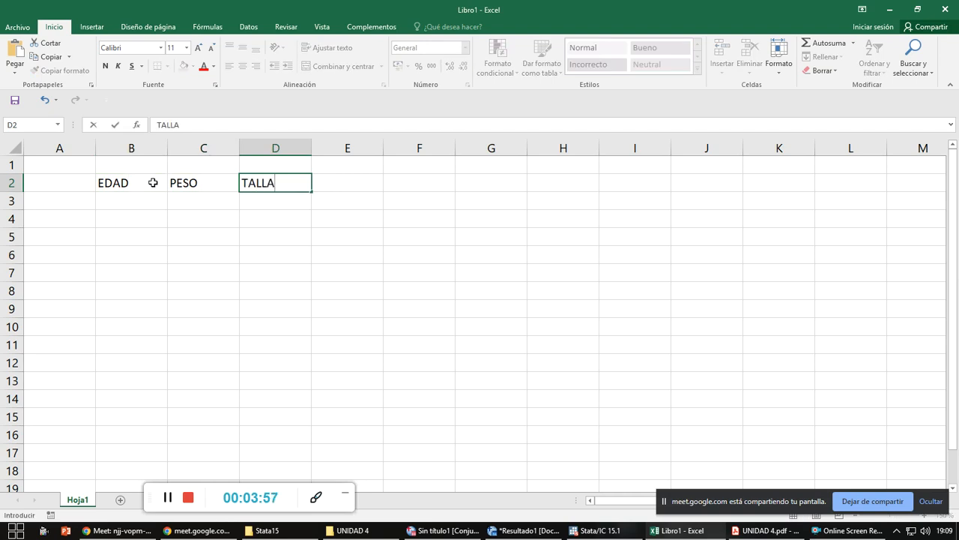
- Add the header COEF.INTEL. in cell E2
key(Tab)
text(C)
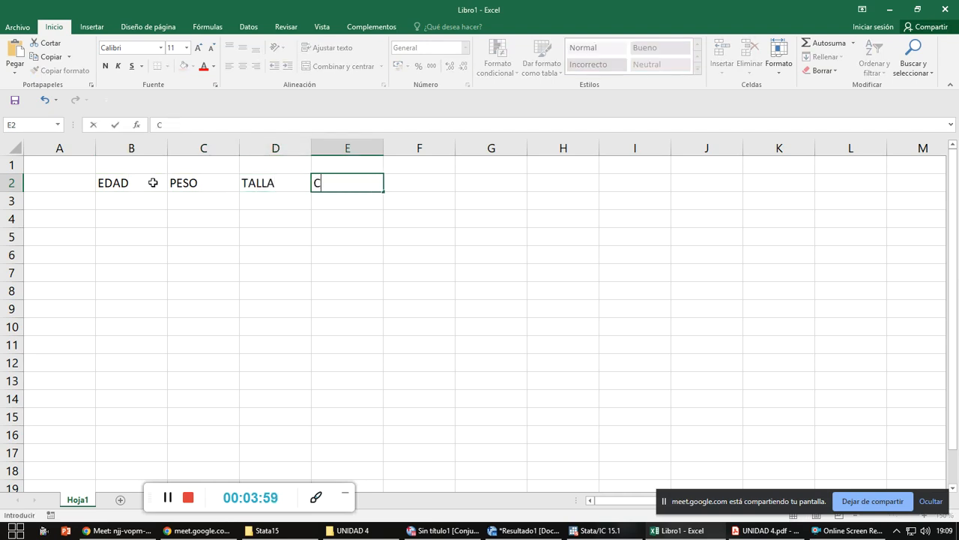
text(I)
text(O)
text(EF.INT)
text(E)
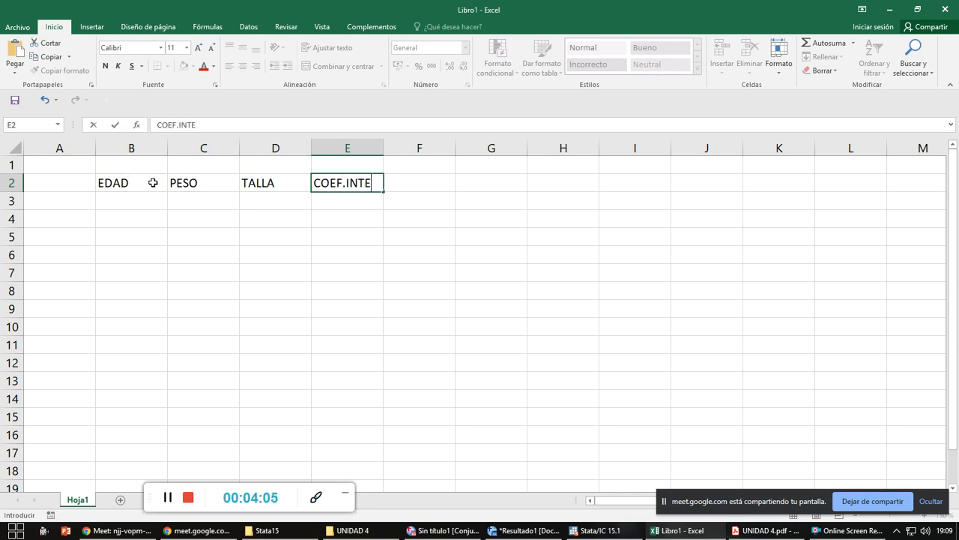
text(L,)
key(BackSpace)
text(.)
key(Return)
- Enter 20 as the first value under EDAD in cell B3
key(Up)
key(Left)
key(Left)
key(Left)
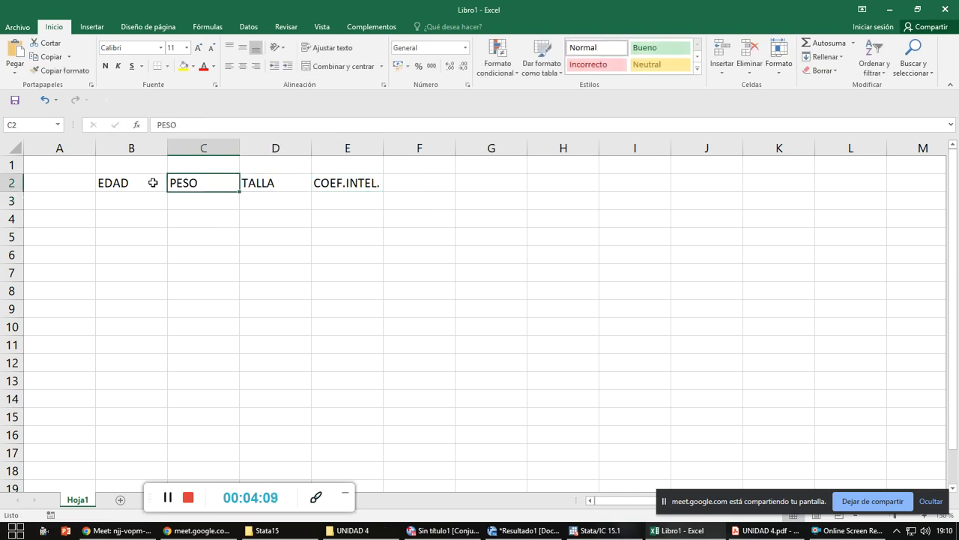
key(Down)
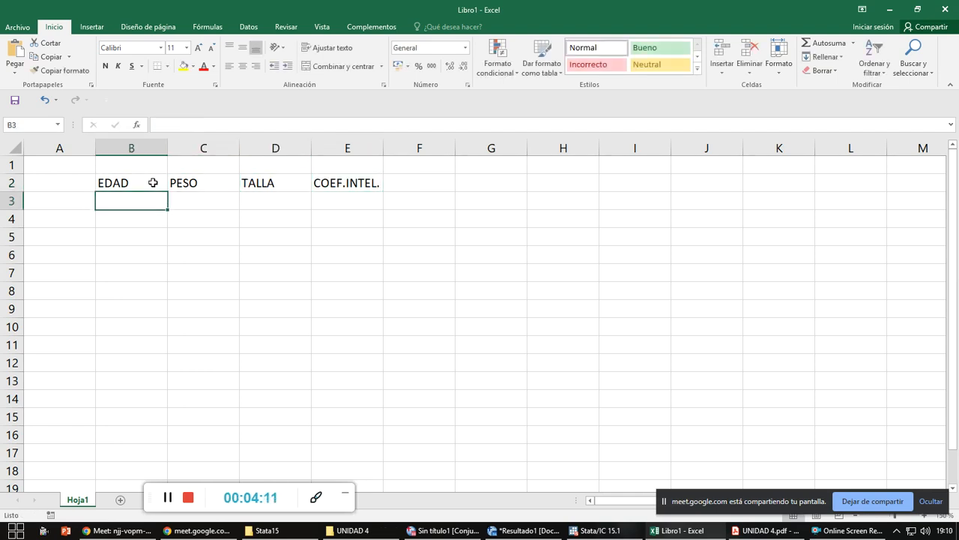
text(2)
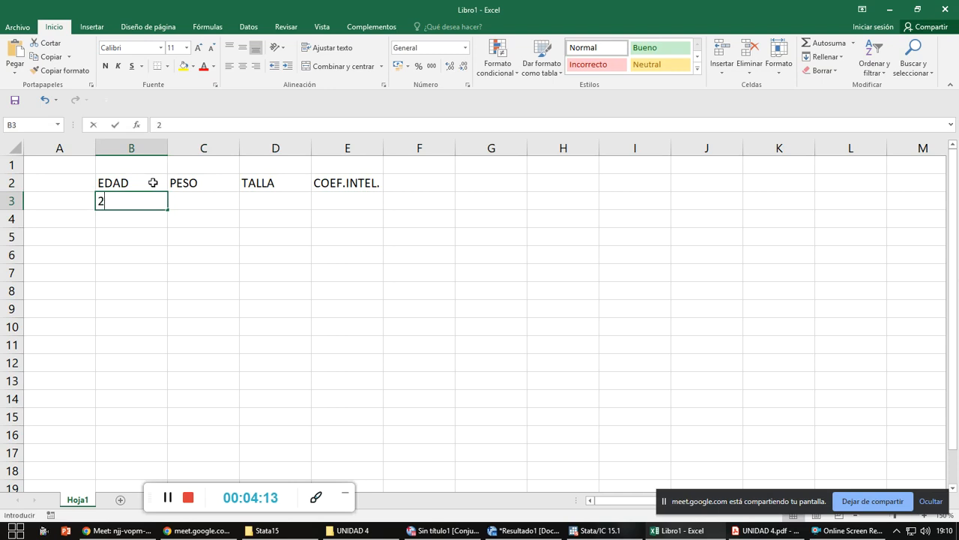
text(0 21 22)
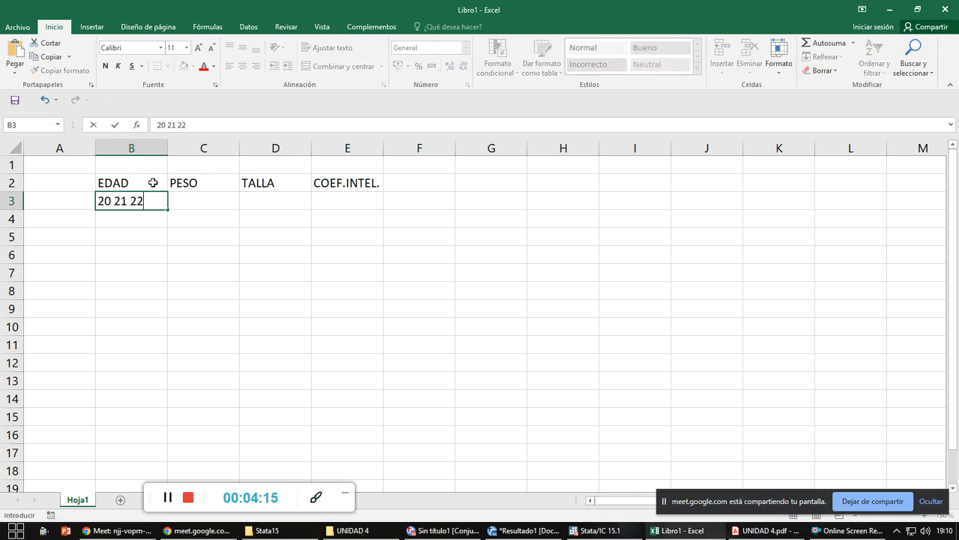
key(BackSpace)
key(BackSpace)
key(BackSpace)
key(BackSpace)
key(BackSpace)
key(Return)
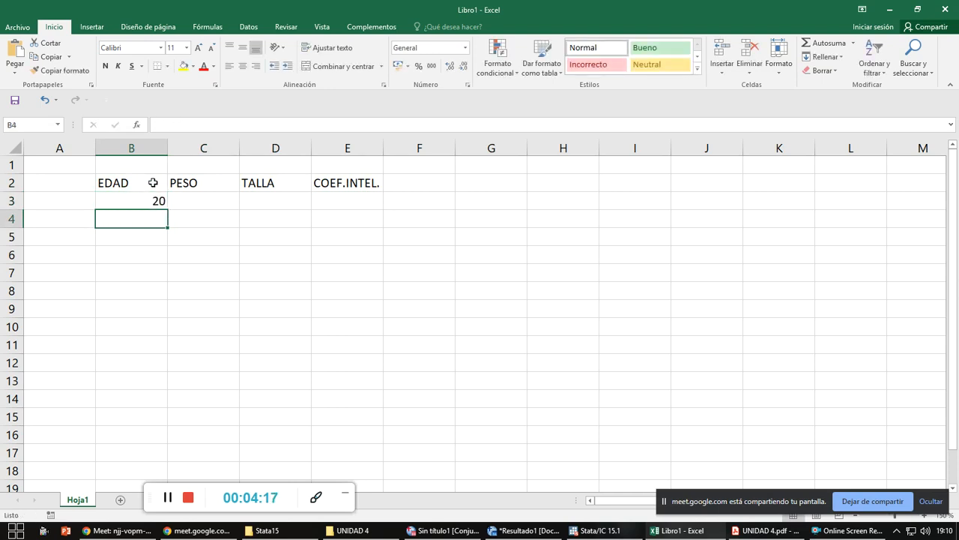
- Continue the EDAD column with 21, 22, 232 and 24 in cells B4 to B7
text(21)
key(Return)
text(22)
key(Return)
text(232)
key(Return)
text(24)
key(ctrl+Return)
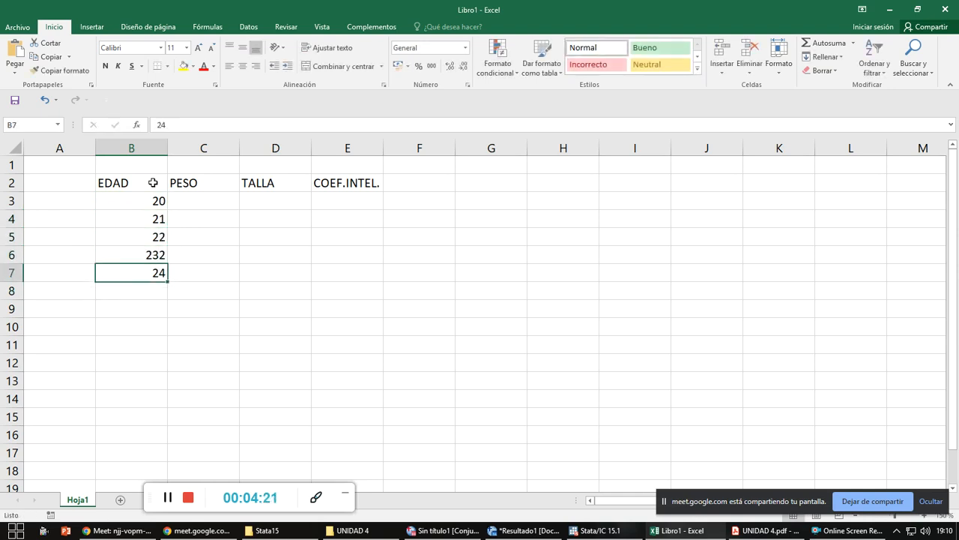
- Correct the age in cell B6 to 22
key(Up)
text(22)
key(Return)
key(Return)
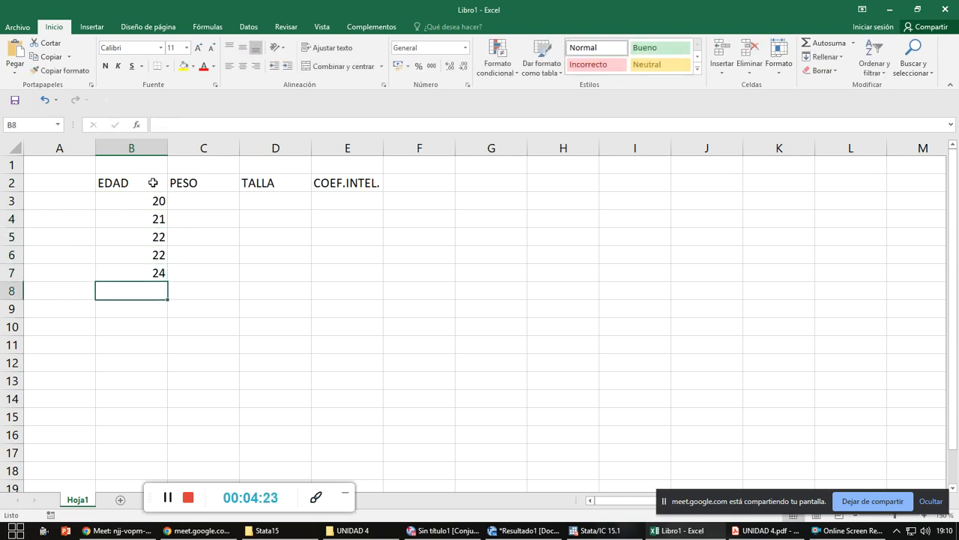
- Complete the EDAD column with 20, 25, 21 and 23 in cells B8 to B11
text(20)
key(Return)
text(25)
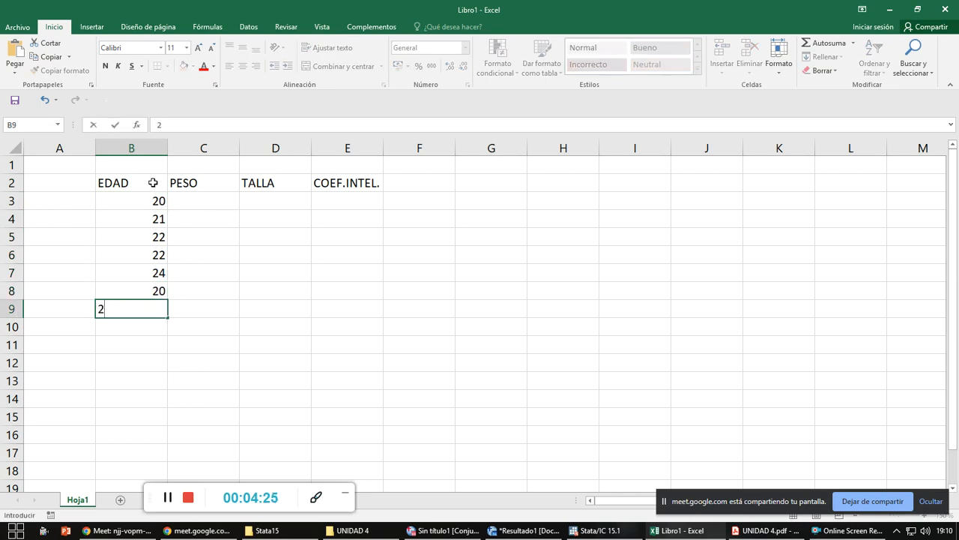
key(Return)
text(21)
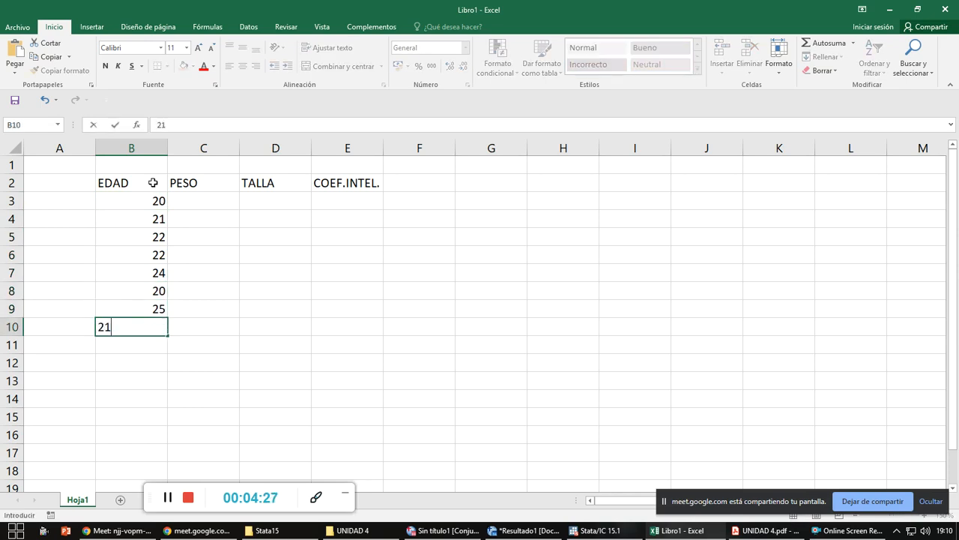
key(Return)
text(23)
key(Return)
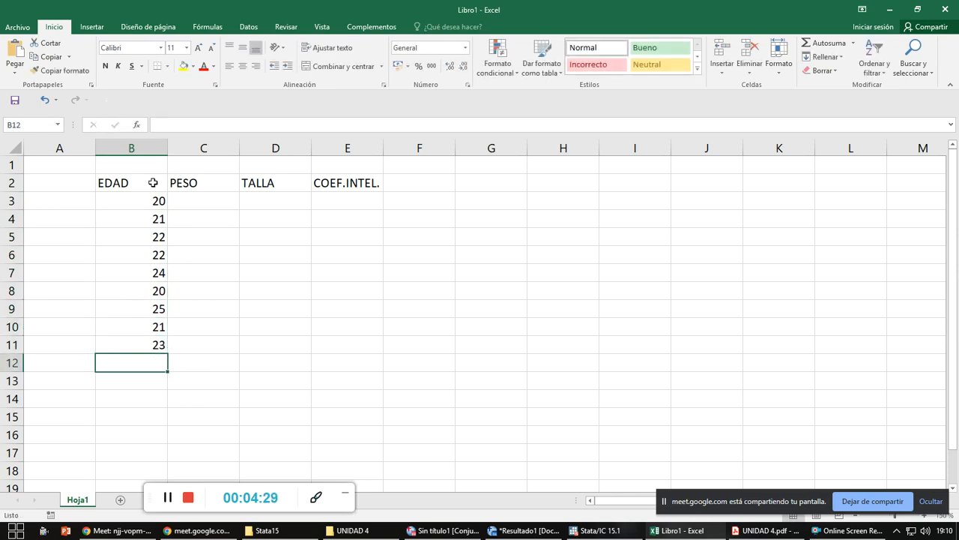
- Enter the PESO values 60, 70, 75, 65 and 55 in cells C3 to C7
click(210, 199)
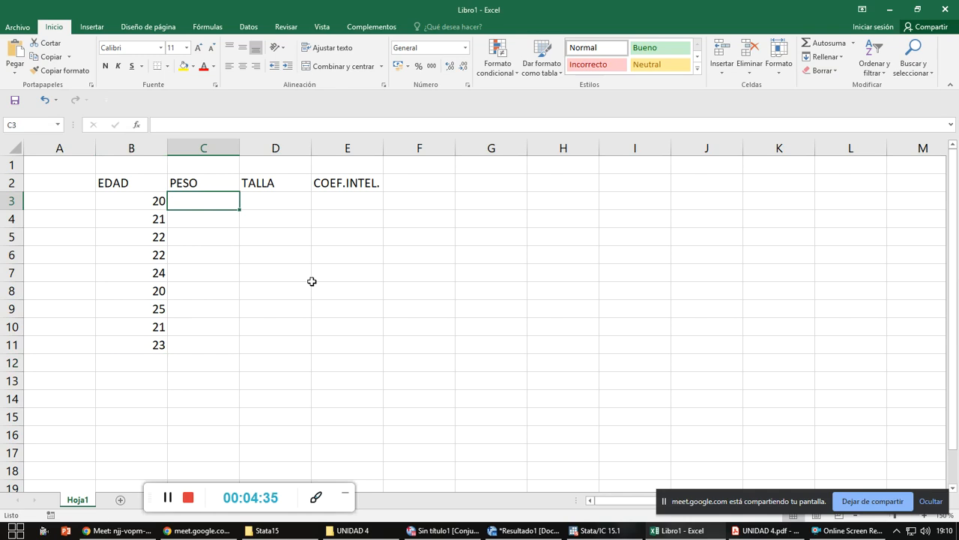
text(60)
key(Return)
text(70)
key(Return)
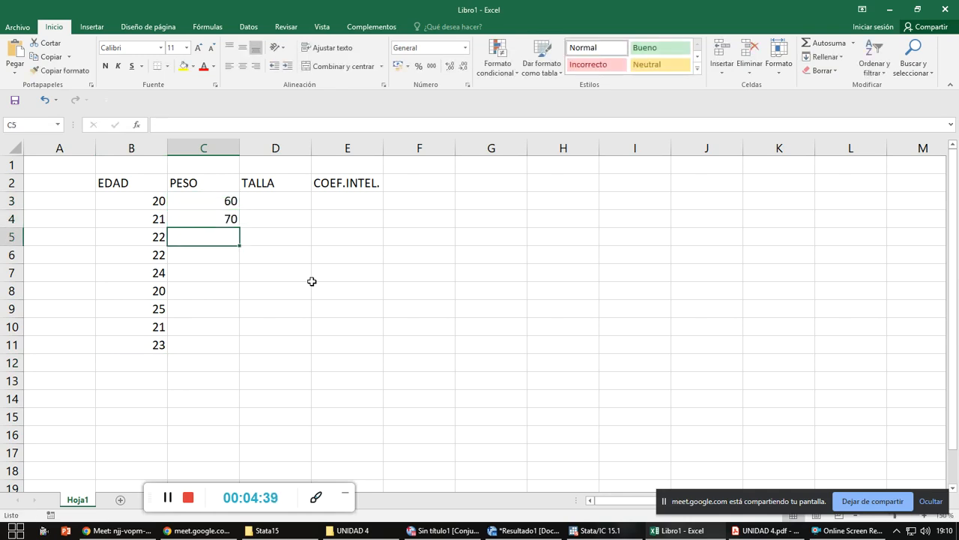
text(75)
key(Tab)
key(Return)
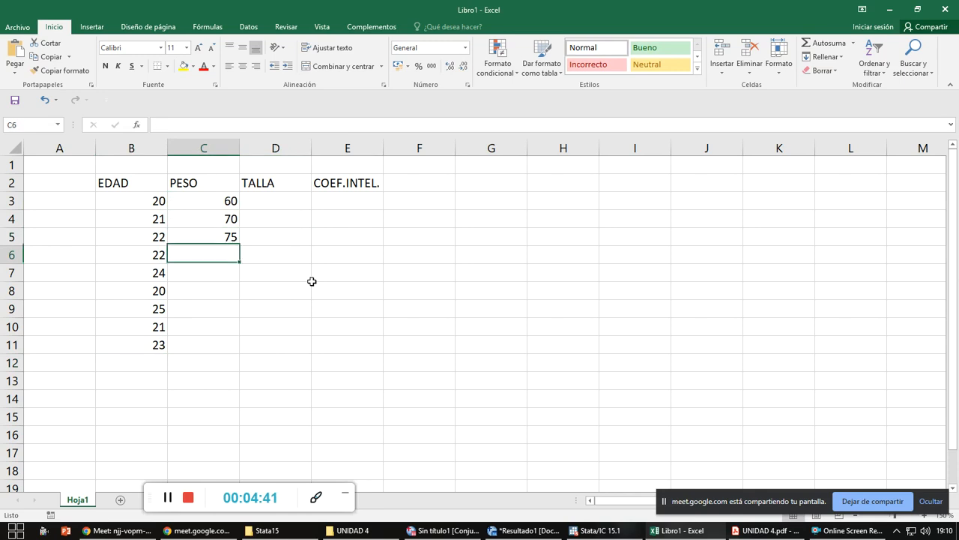
text(65)
key(Return)
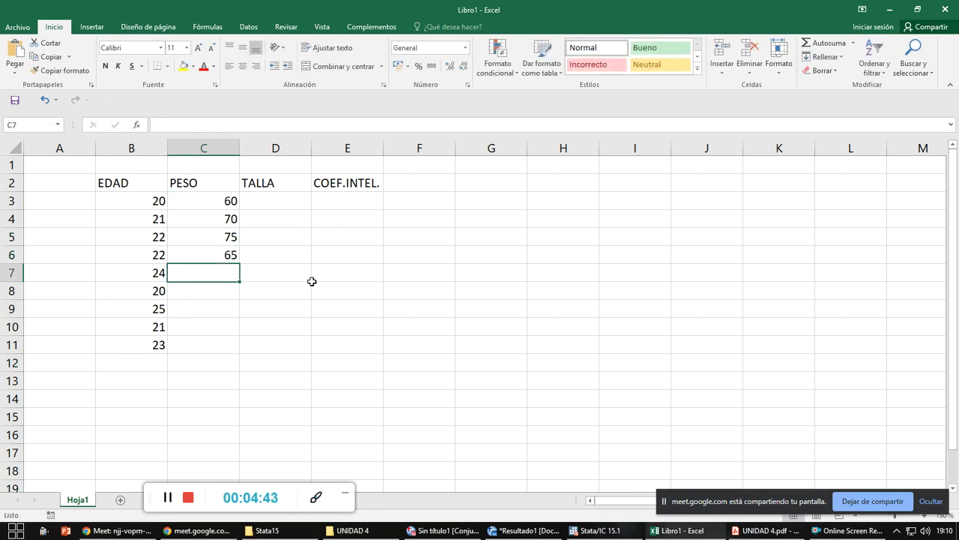
text(55)
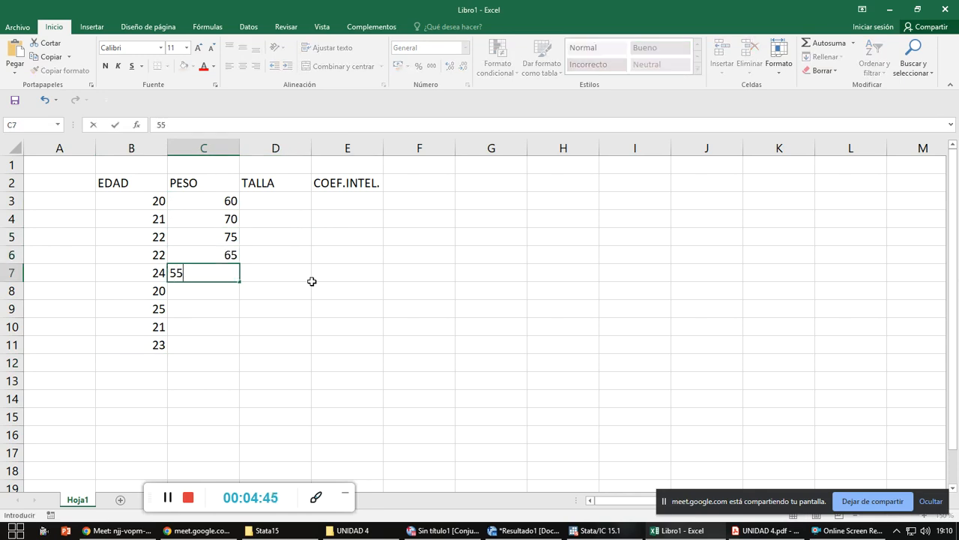
key(Return)
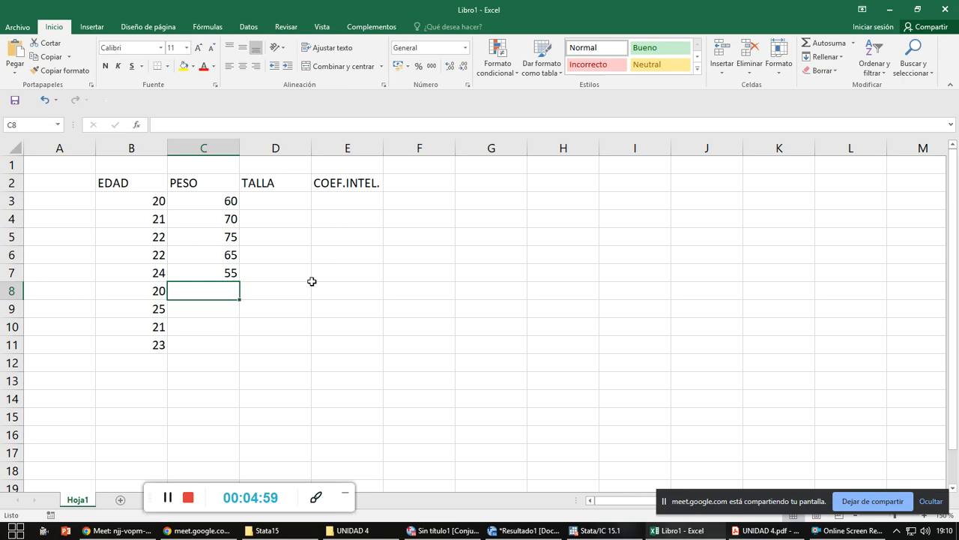
- Complete the PESO column with 56, 60, 80 and 77 in cells C8 to C11
text(56)
key(Return)
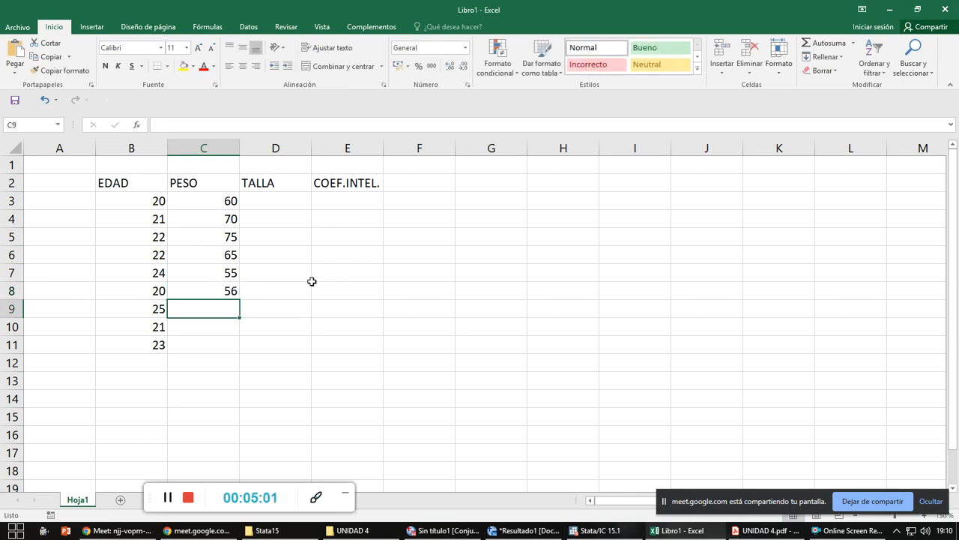
text(60)
key(Return)
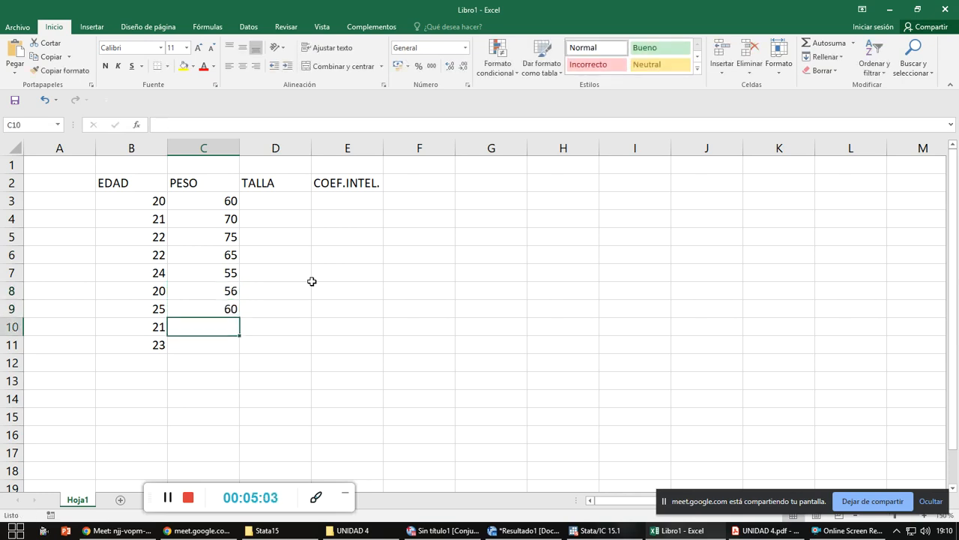
text(80)
key(Return)
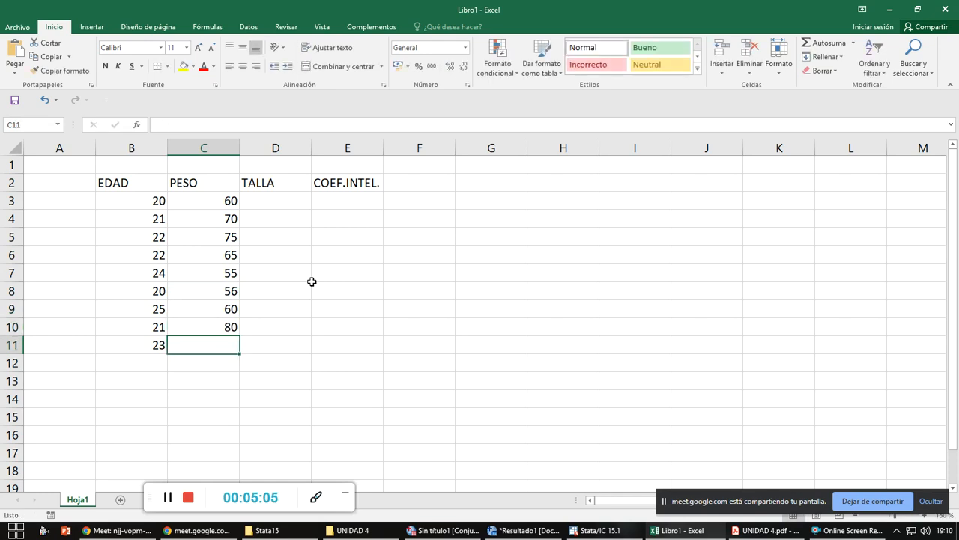
text(77)
key(Return)
- Enter 1,5 and 1,7 as the first TALLA values in cells D3 and D4
key(Up)
key(Right)
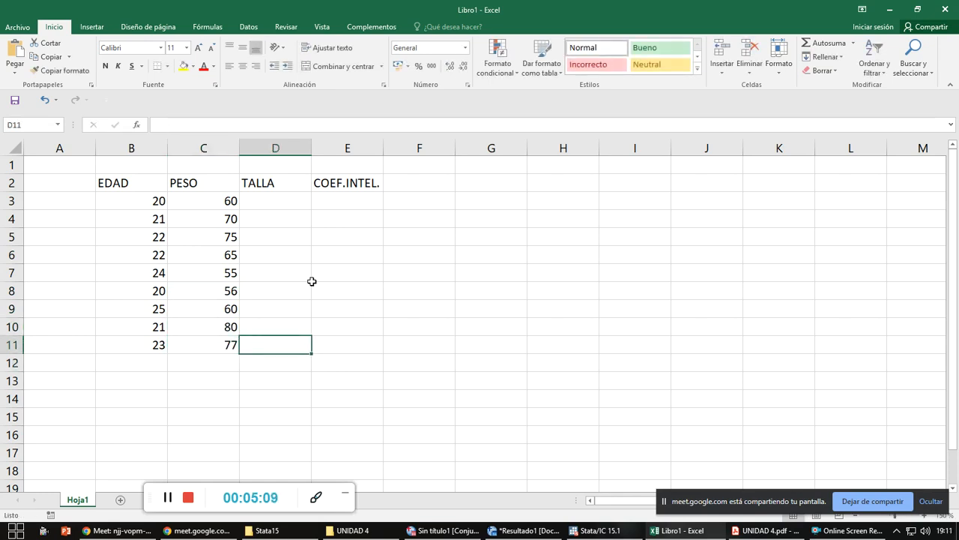
key(Up)
key(Up)
key(Up)
key(Up)
key(Up)
key(Up)
key(Up)
key(Up)
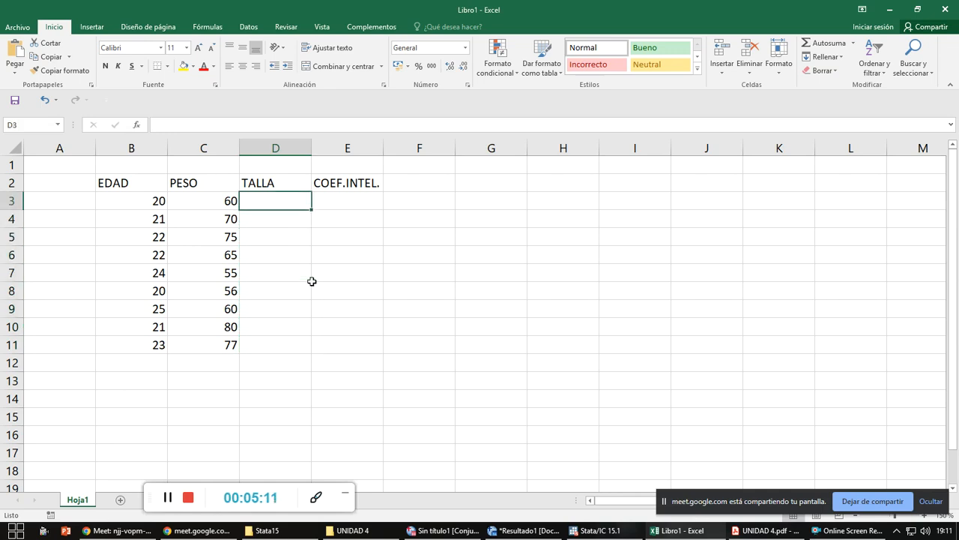
text(1,)
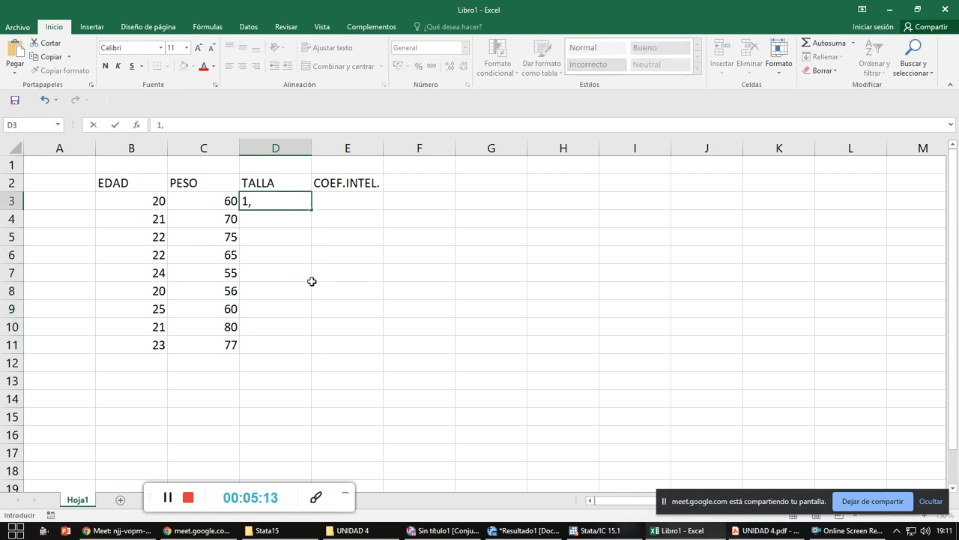
text(5)
key(Return)
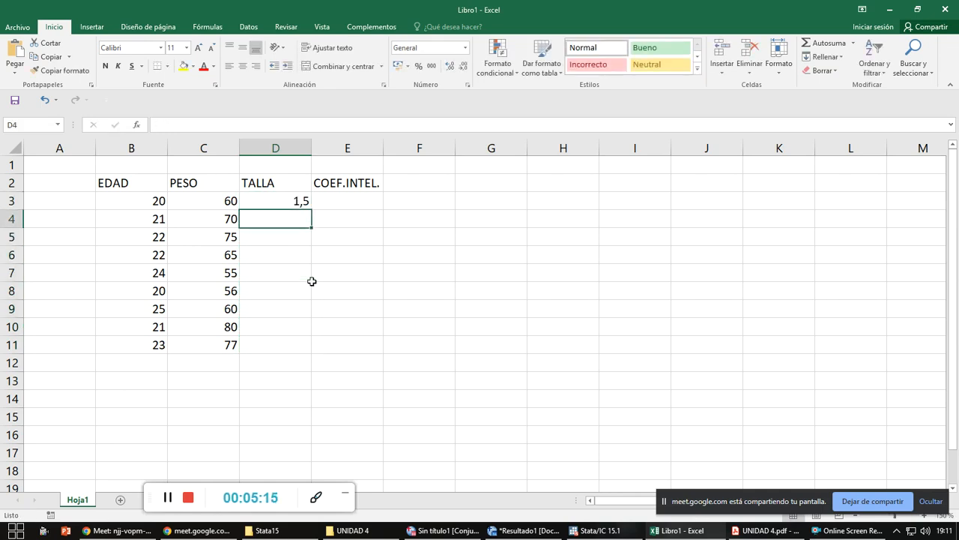
text(1,7)
key(Return)
- Continue the TALLA column with 1,75, 1,8 and 1,66 in cells D5 to D7
text(75)
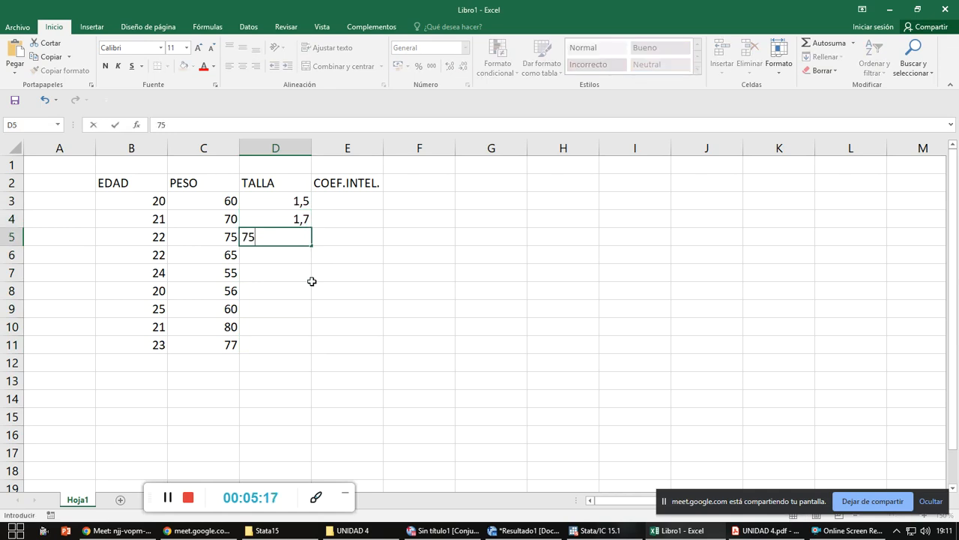
key(BackSpace)
key(BackSpace)
text(1,75)
key(Return)
text(1,8)
key(Return)
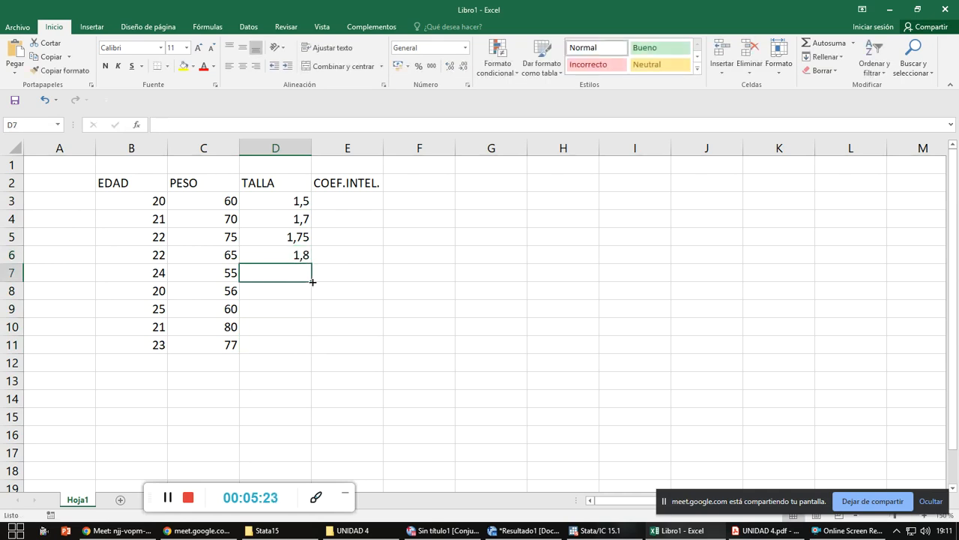
text(1,66)
key(Return)
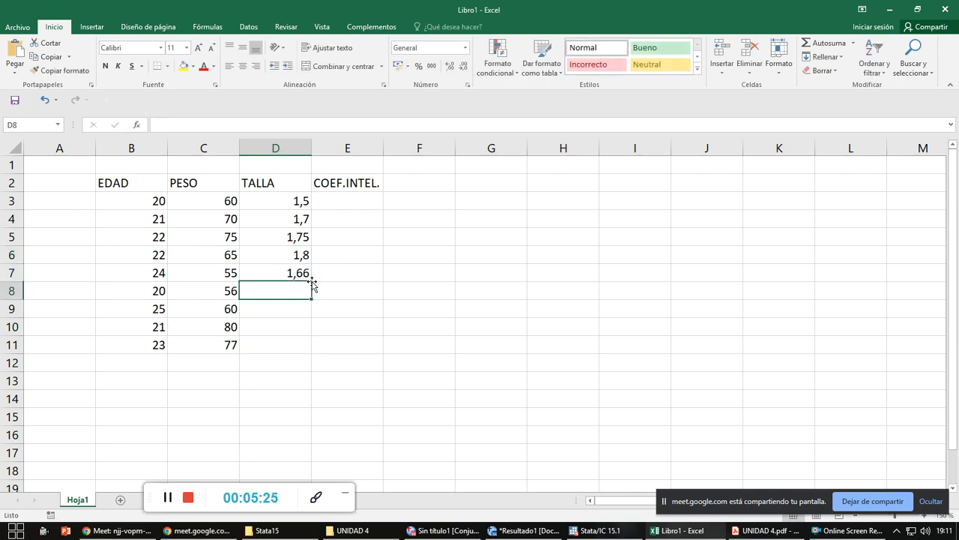
- Complete the TALLA column with 1,65, 1,6, 1,5 and 1,72 in cells D8 to D11
text(1,65)
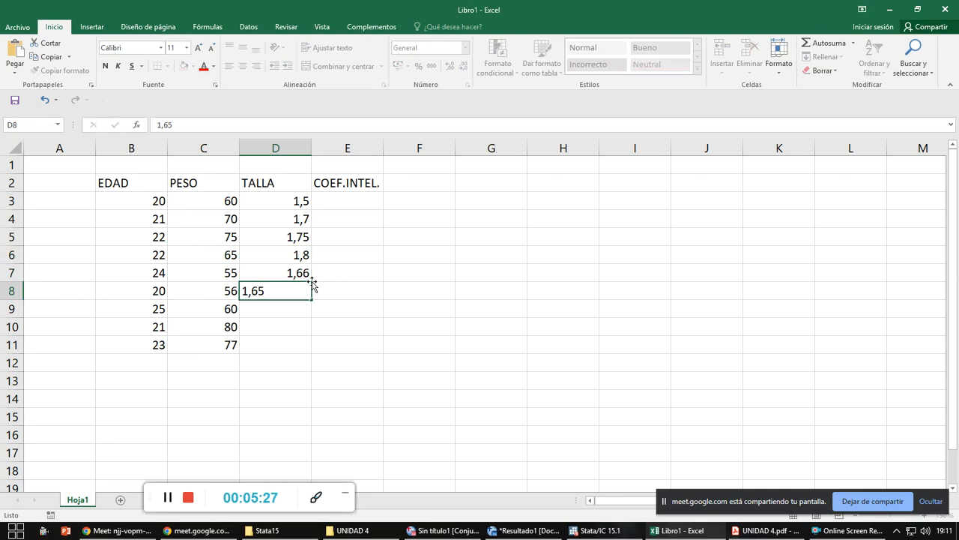
key(Return)
text(1,6)
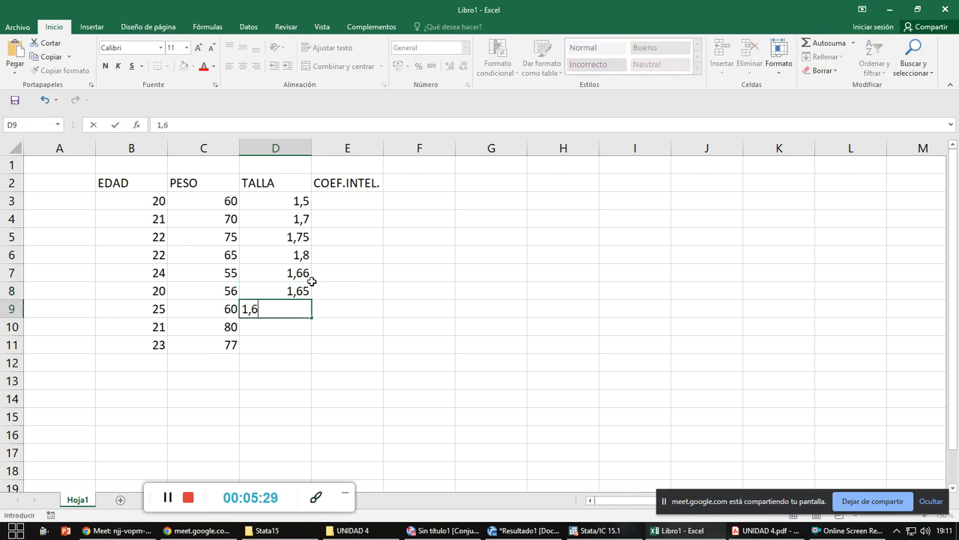
key(Return)
text(1,5)
key(Return)
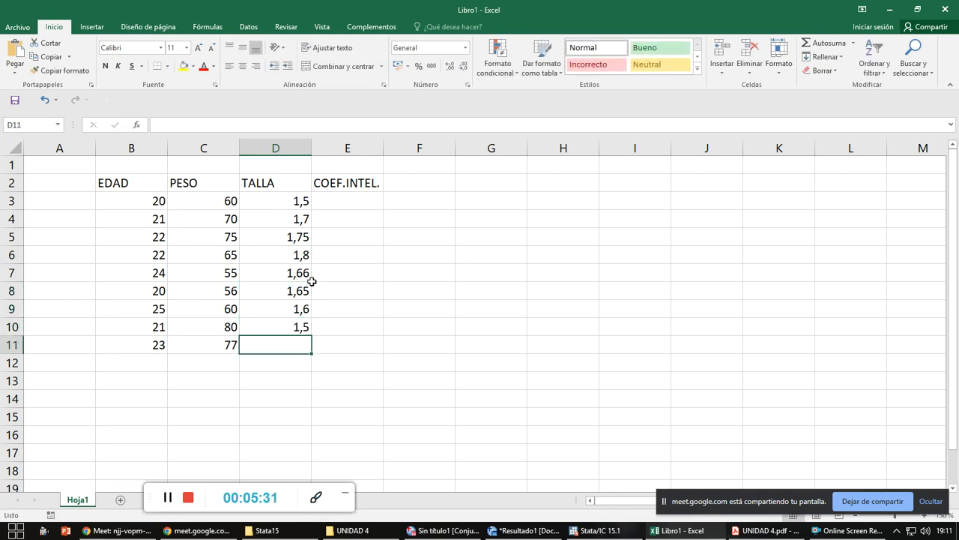
text(1,7)
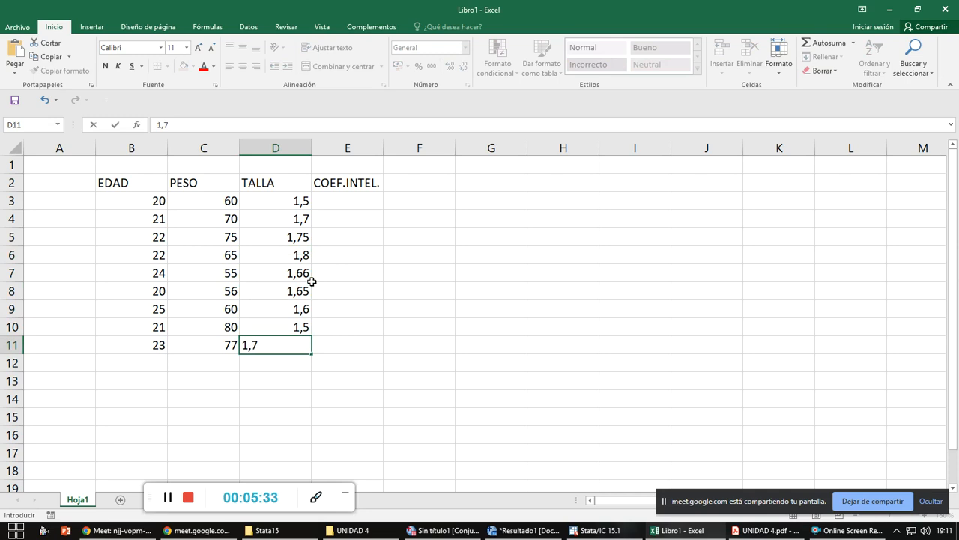
text(2)
key(Return)
- Select cell E3, the first empty cell under COEF.INTEL
key(Up)
key(Up)
key(Up)
key(Up)
key(Up)
key(Up)
key(Up)
key(Up)
key(Up)
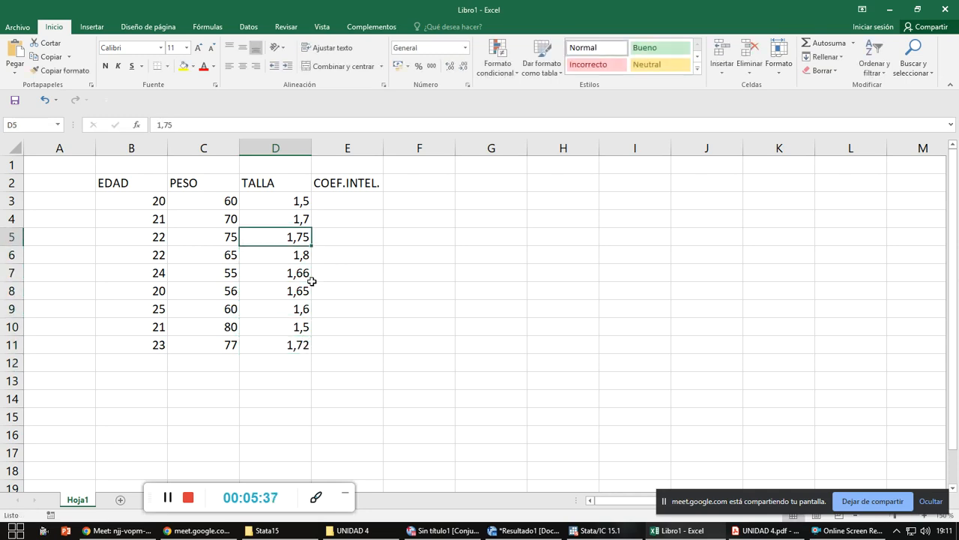
key(Right)
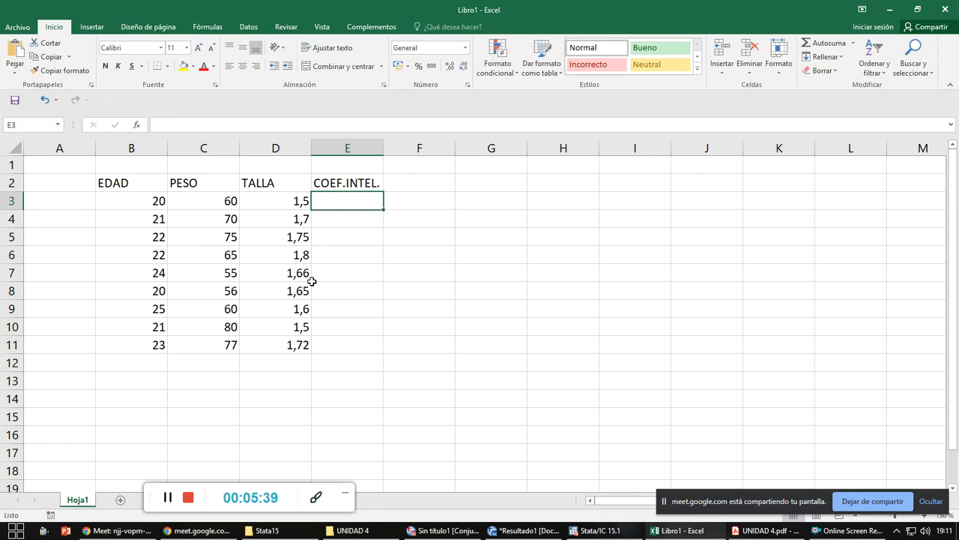
- Switch to the Google Meet call, admit the participant asking to join, and return to the Excel workbook
key(alt+Tab)
key(alt+Tab)
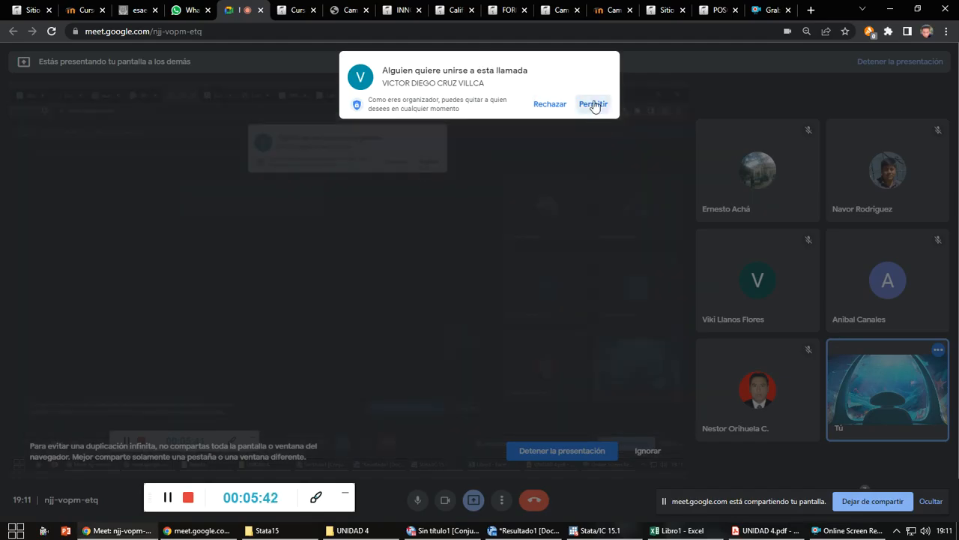
click(593, 102)
key(alt+Tab)
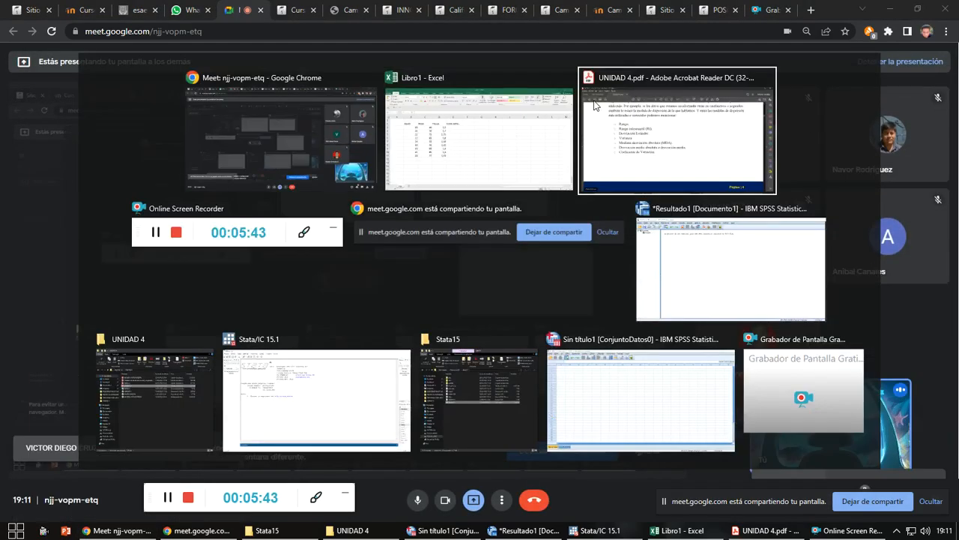
key(alt+Tab)
key(alt+Tab)
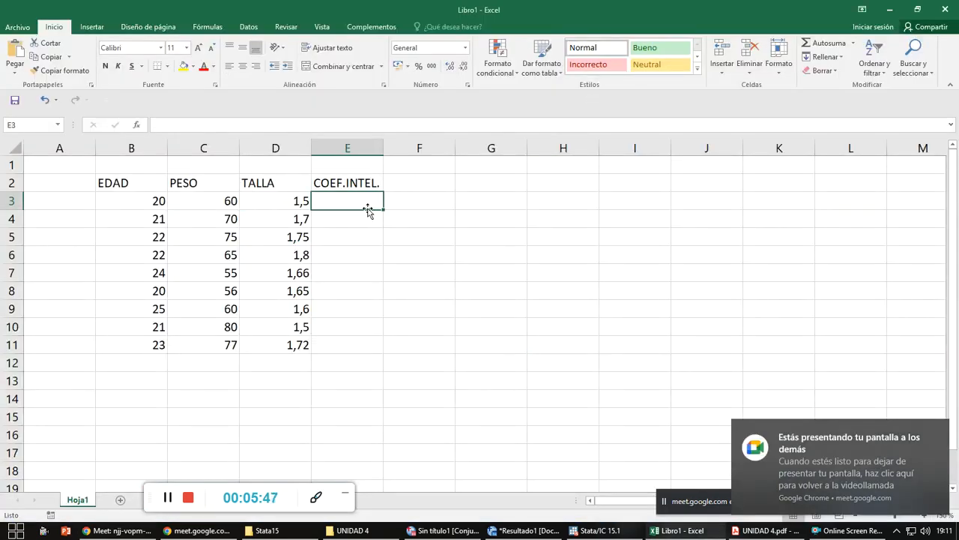
- Enter the COEF.INTEL. values 90, 80, 78 and 100 in cells E3 to E6
text(90)
key(Return)
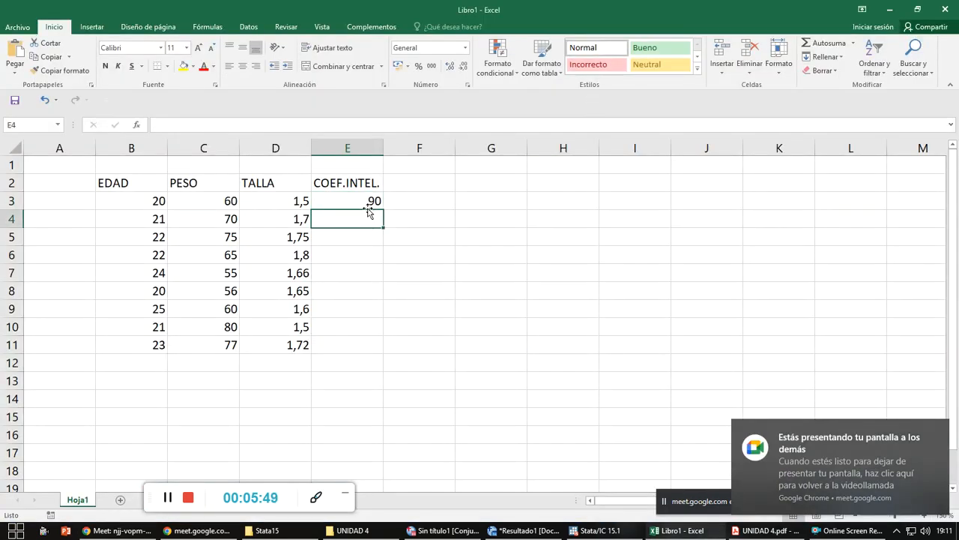
text(80)
key(Return)
text(78)
key(Return)
text(100)
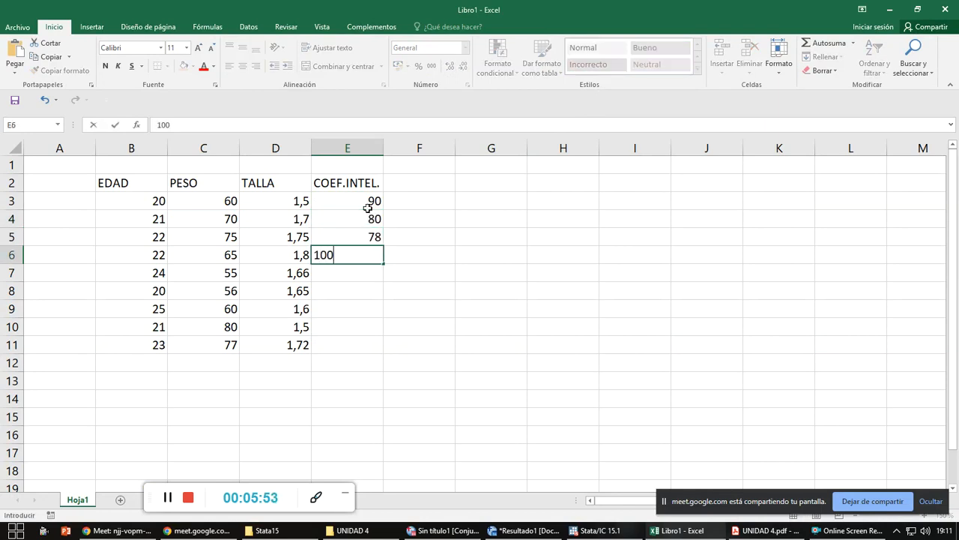
key(Return)
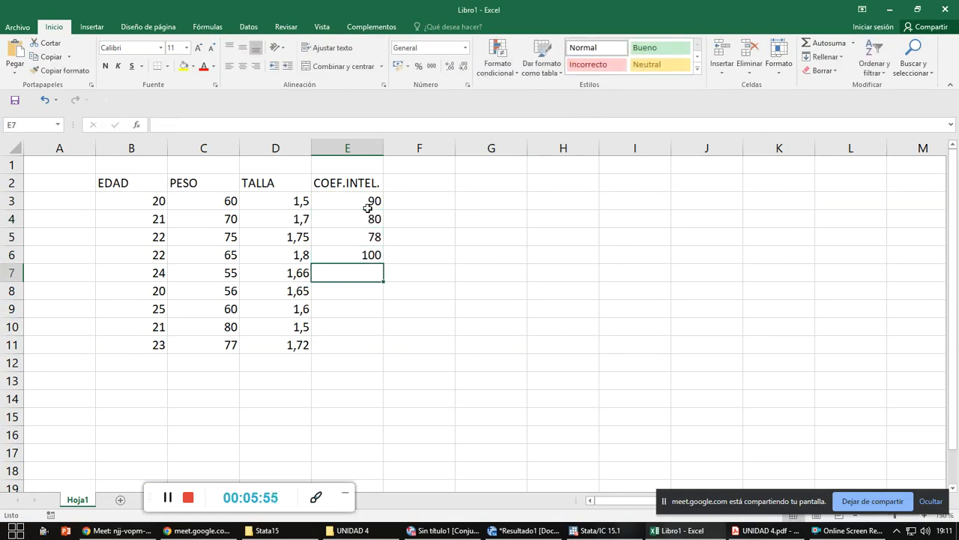
- Complete the COEF.INTEL. column with 95, 86, 77, 88 and 100 in cells E7 to E11
text(95)
key(Return)
text(86)
key(Return)
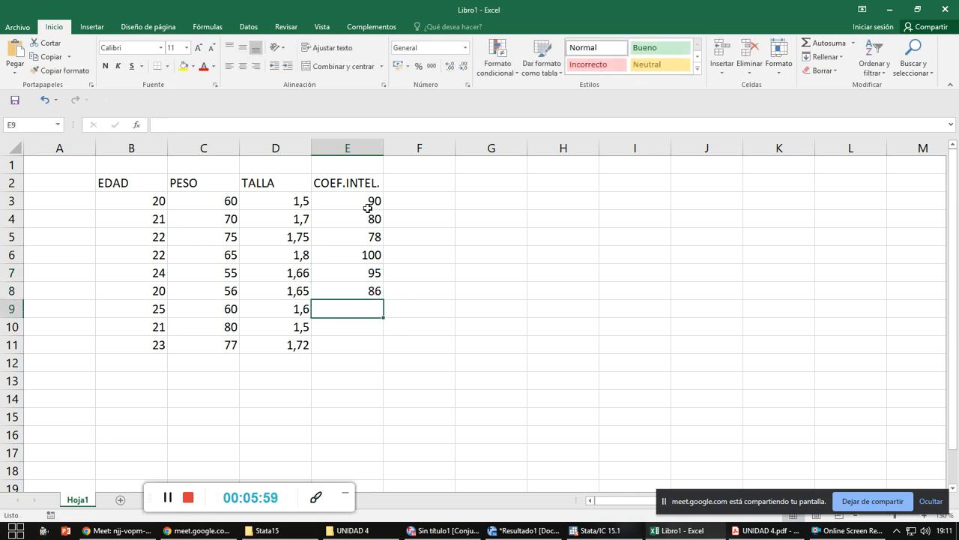
text(77)
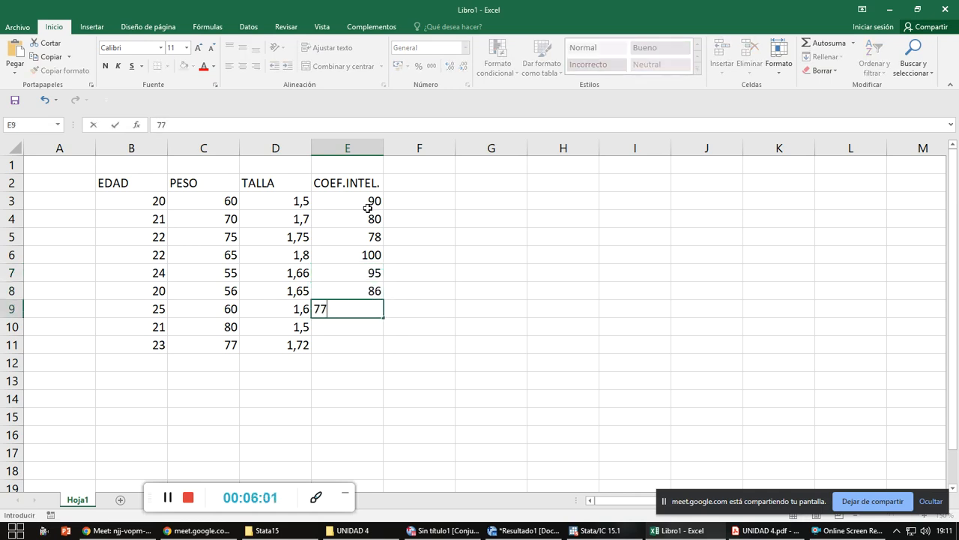
key(Return)
text(88)
key(Return)
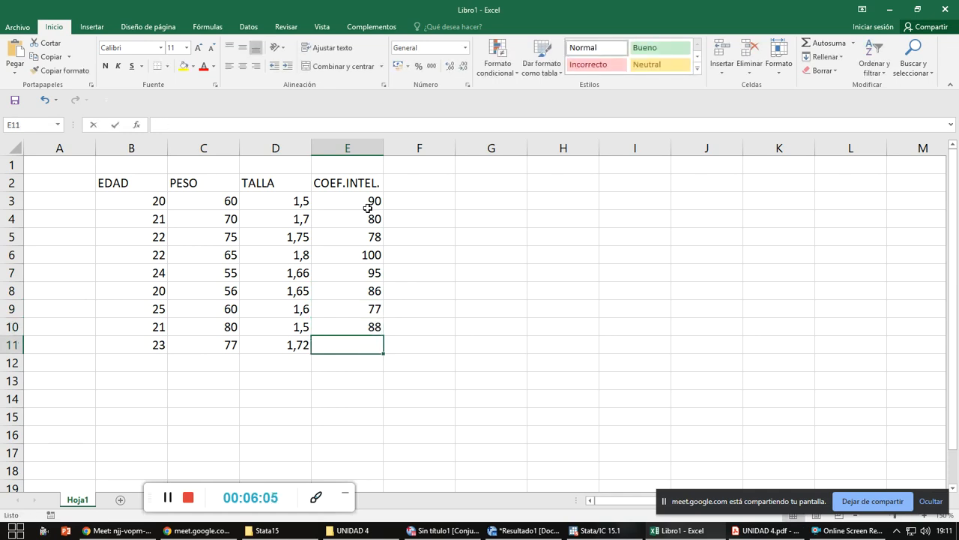
text(100)
key(Return)
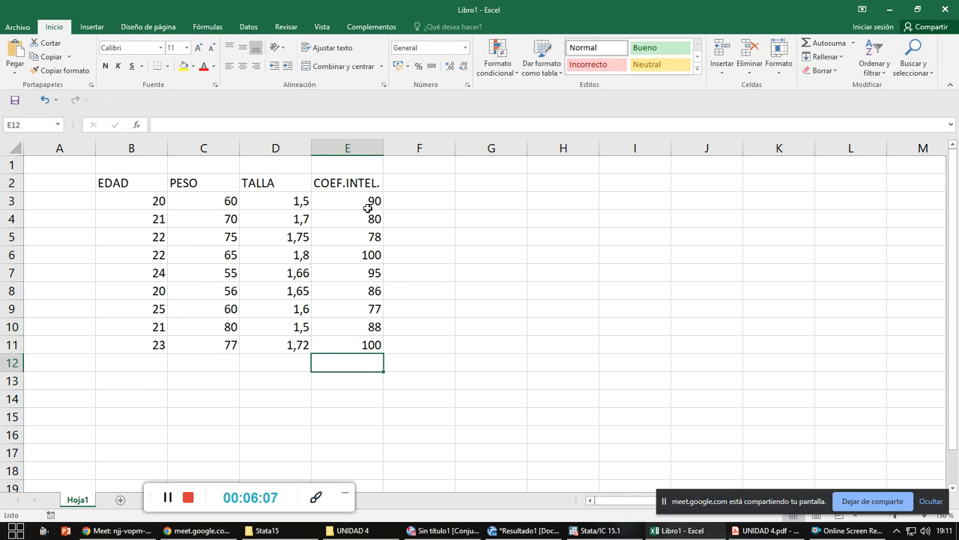
- Center the contents of the data table B2:E11 and apply all borders to it
drag(129, 183, 327, 346)
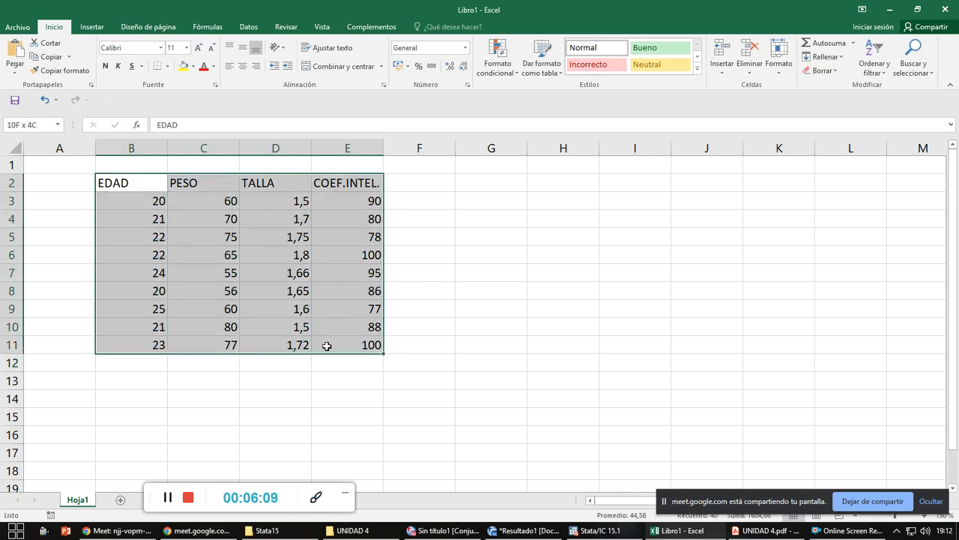
click(242, 66)
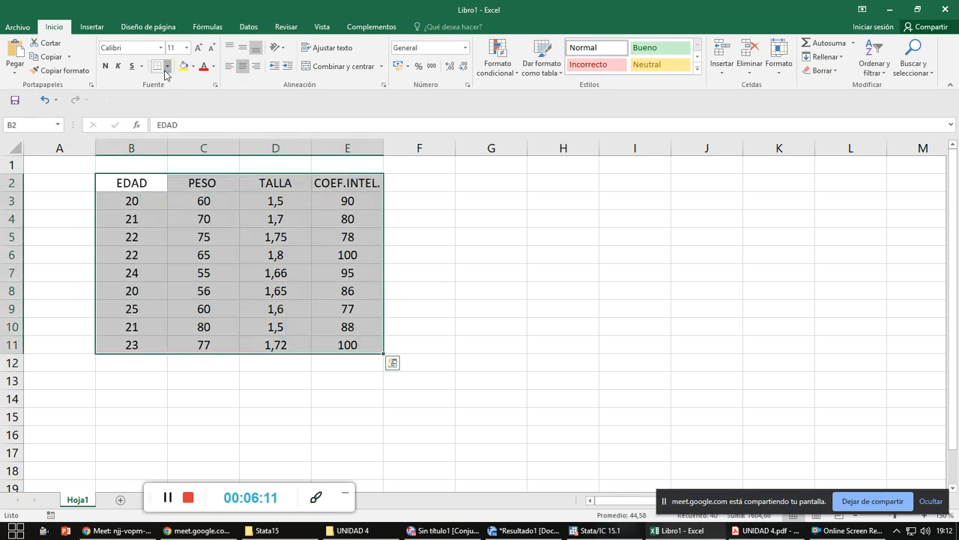
click(166, 67)
click(171, 165)
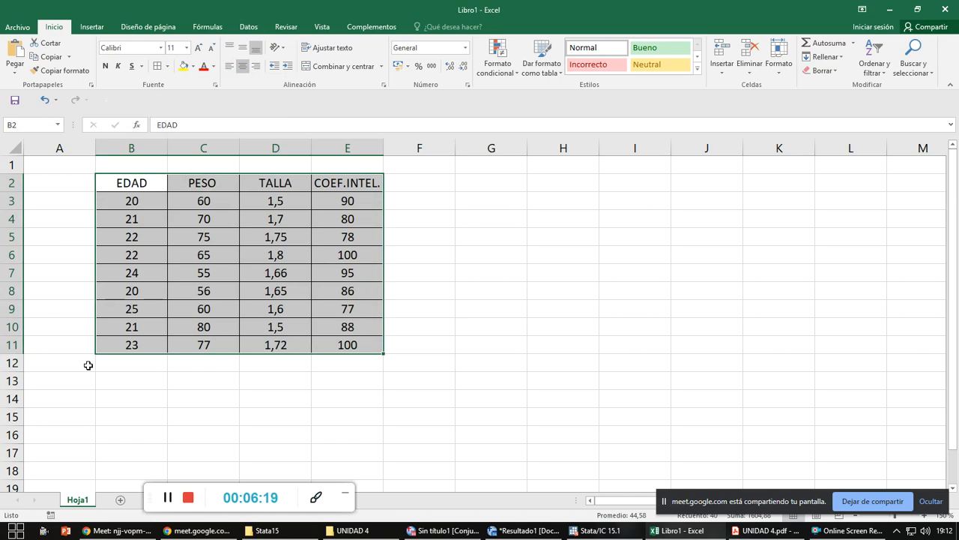
- Enter the row labels PROMEDIO=, MEDIANA= and MODA= in cells A12 to A14
click(87, 365)
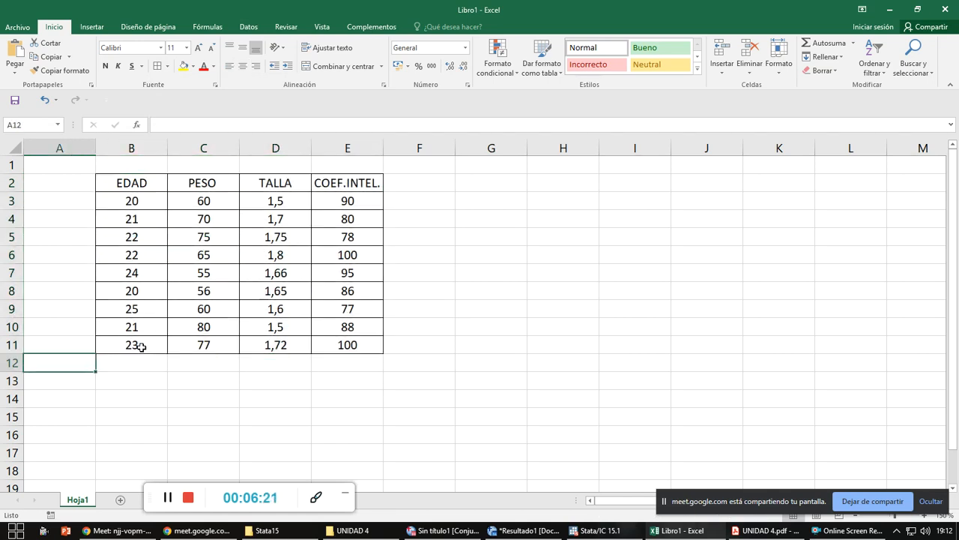
text(PROMEDIO=)
key(Return)
text(MEDIANA=)
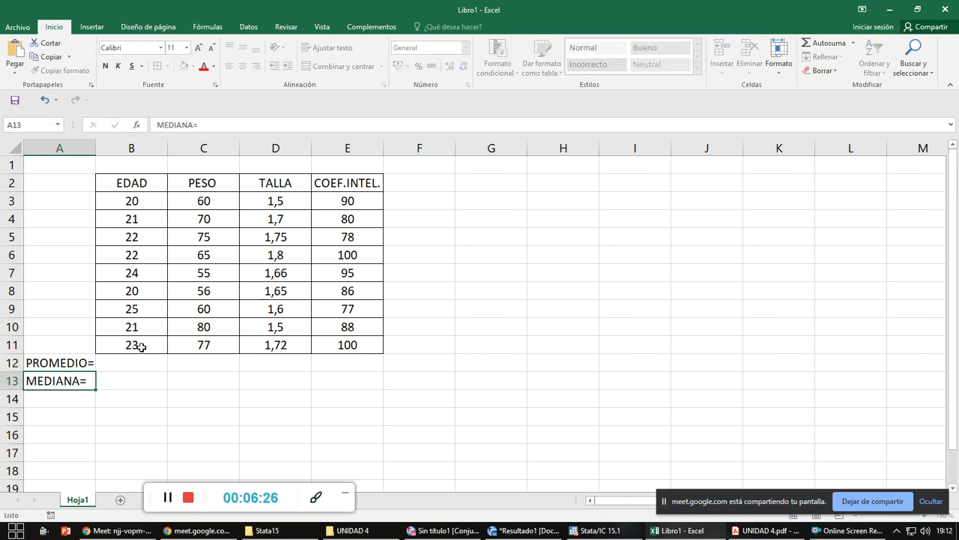
key(Return)
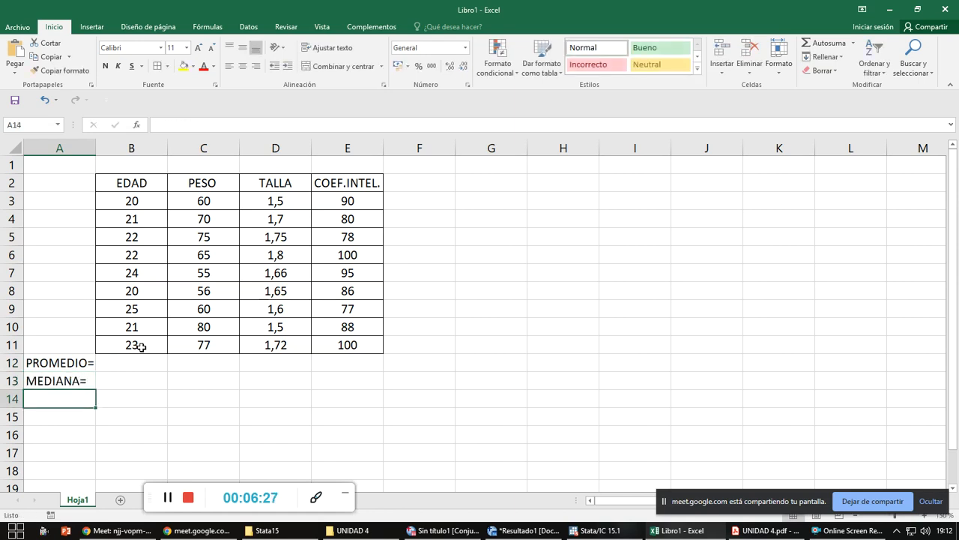
text(MODA=)
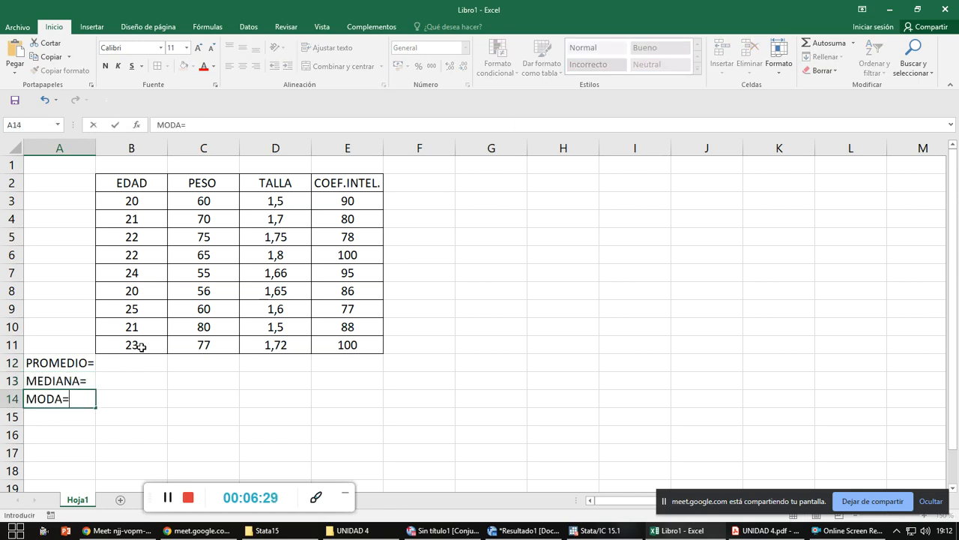
key(Return)
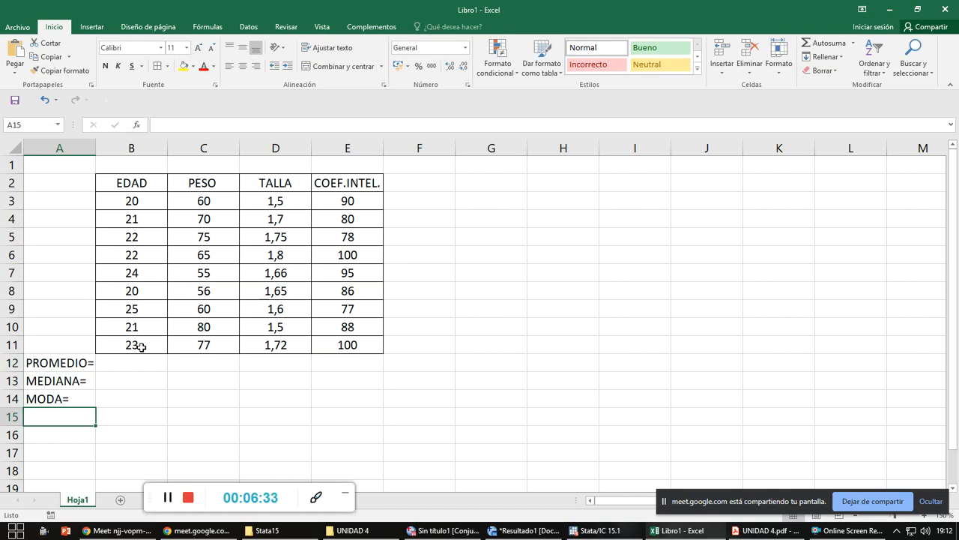
- Enter the row labels VALOR MÁX=, VALOR MÍN= and RANGO= in cells A15 to A17
text(VALOR)
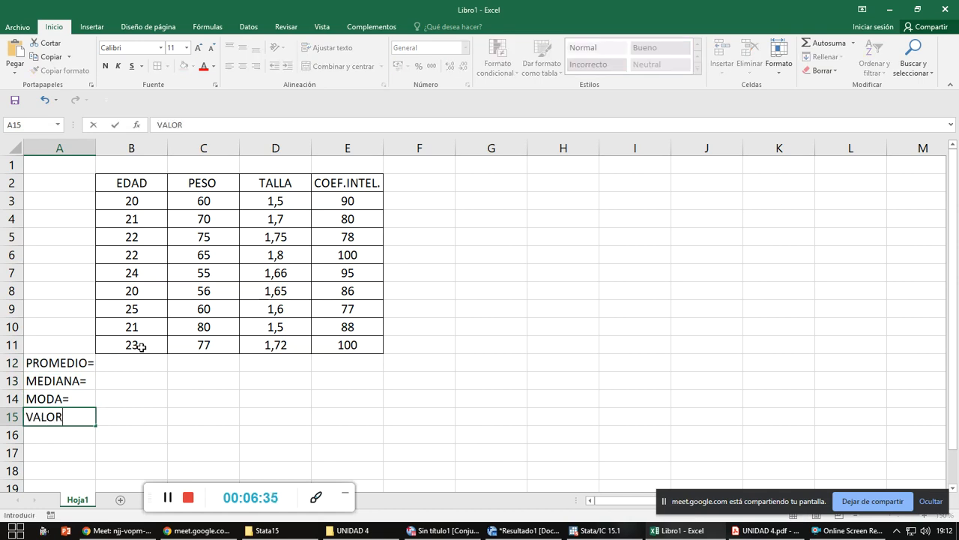
text( MÁX=)
key(Return)
key(Return)
key(Up)
text(VALOR MÍN)
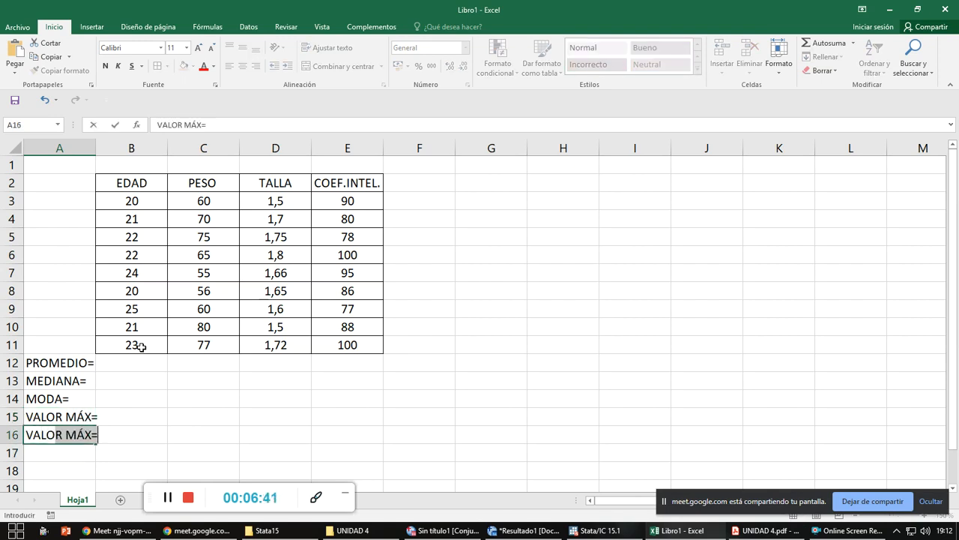
text(=)
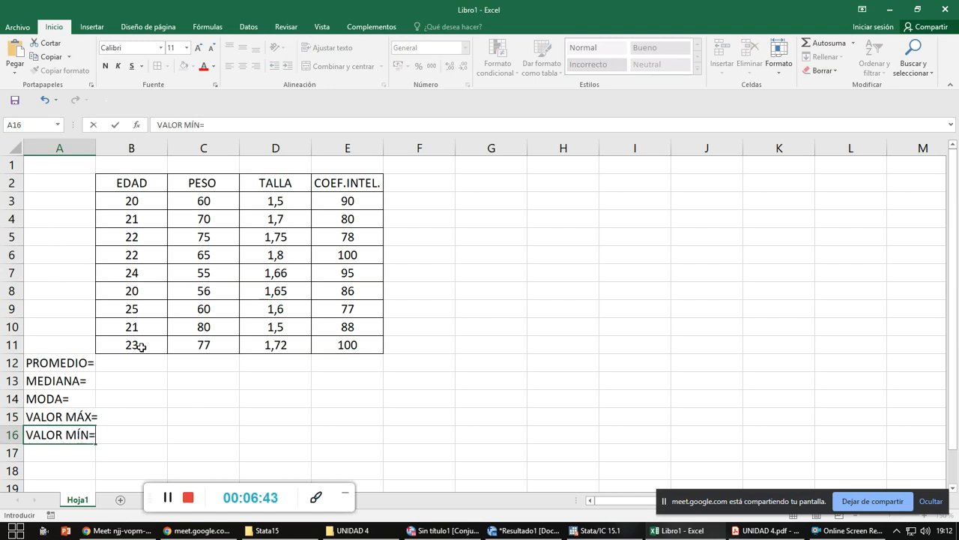
key(Return)
text(RANGO)
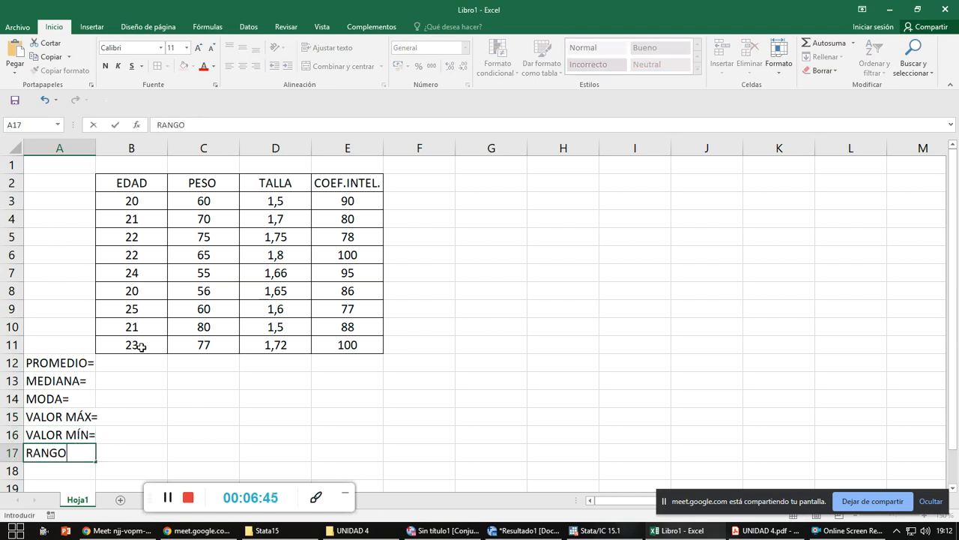
text(=)
key(Return)
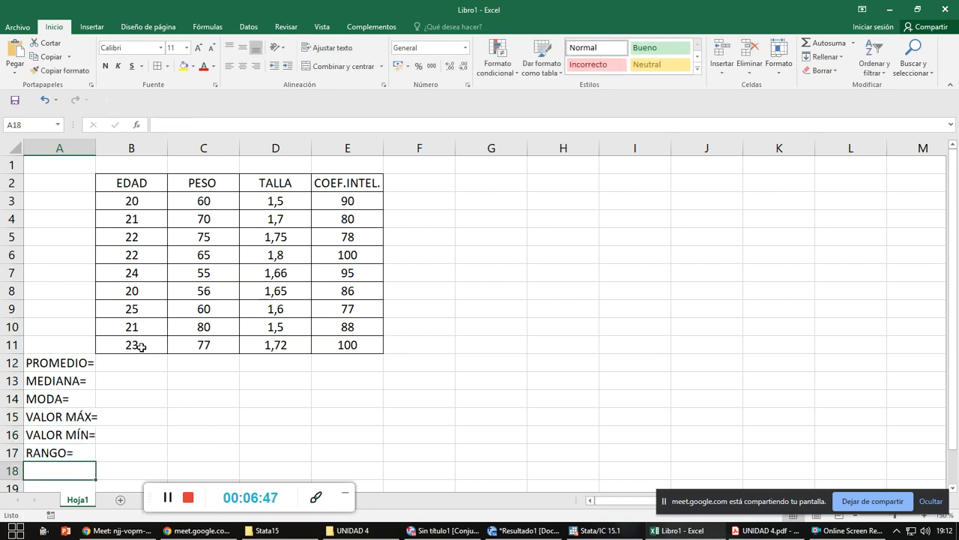
- Enter the row labels DESV.MEDIA= and VARIANZA= in cells A18 and A19
text(DESV.N)
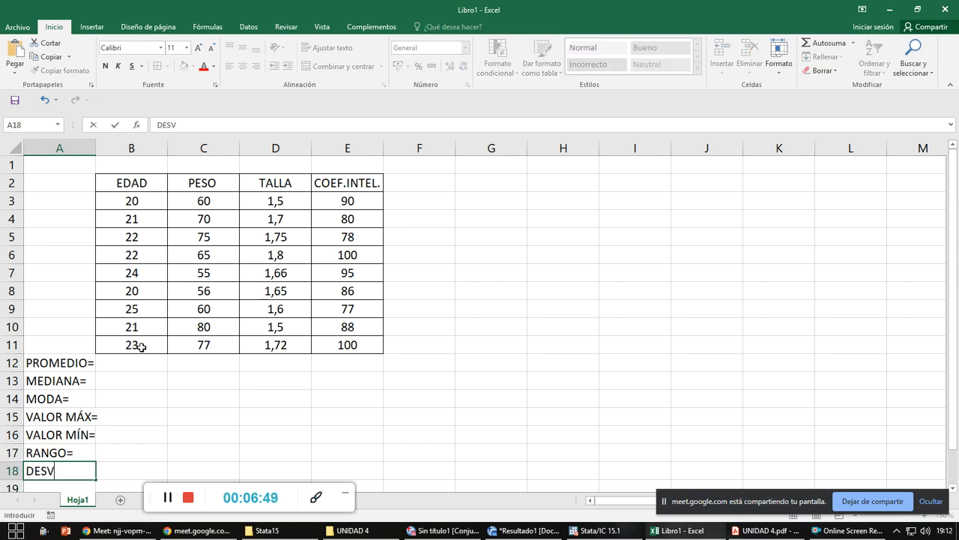
text(DIA=)
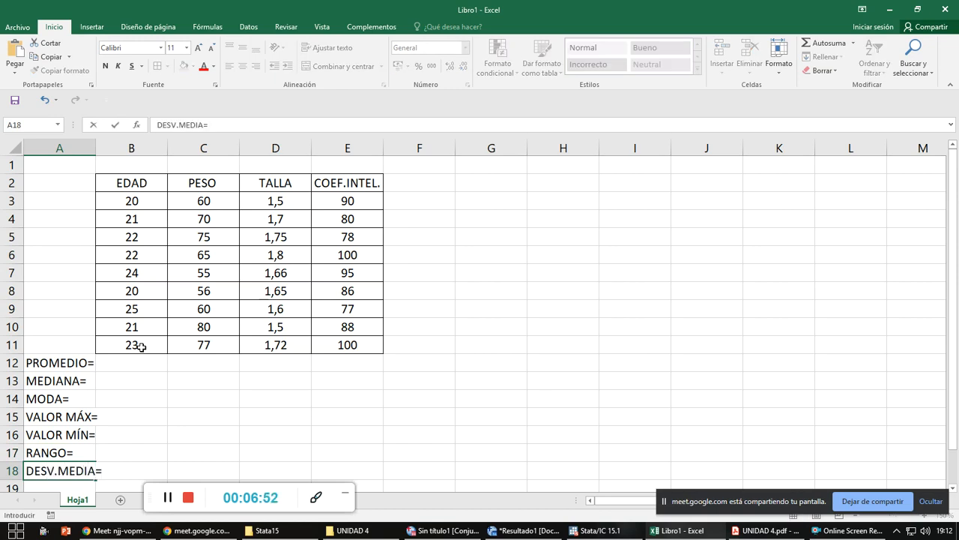
key(Return)
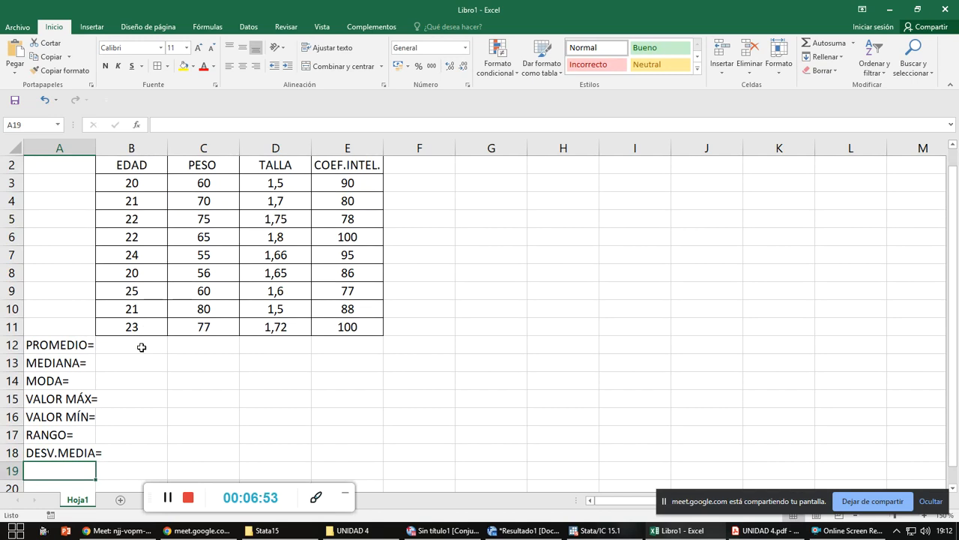
text(D)
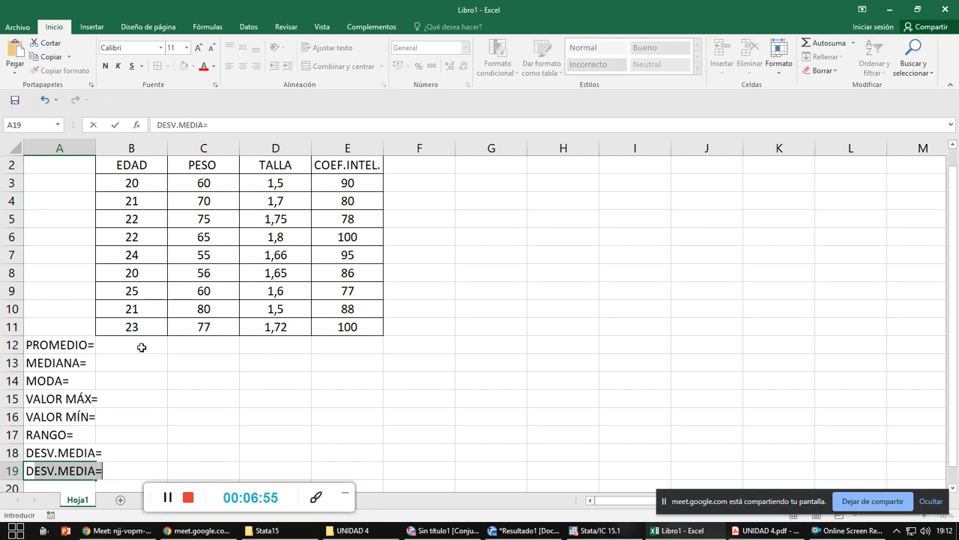
key(BackSpace)
key(BackSpace)
text(VAR)
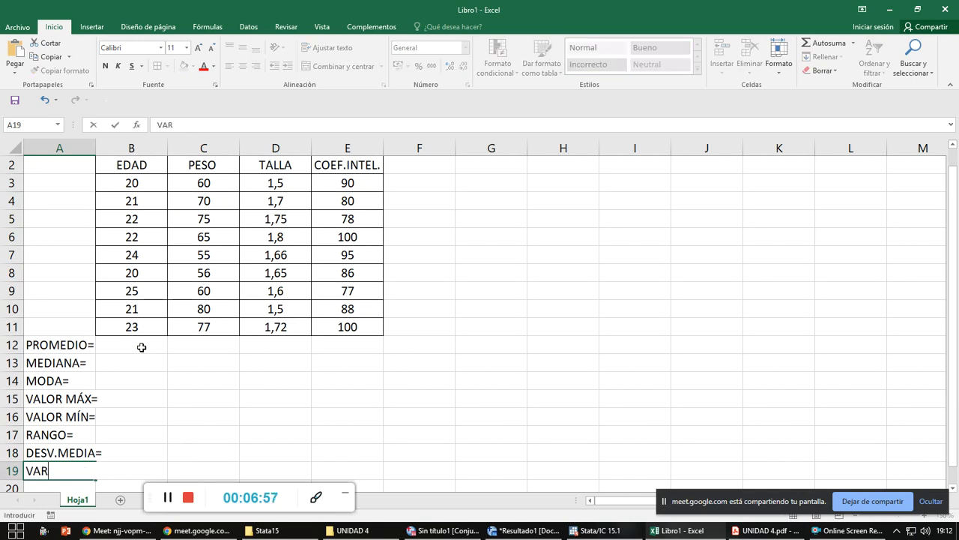
text(IANZA=)
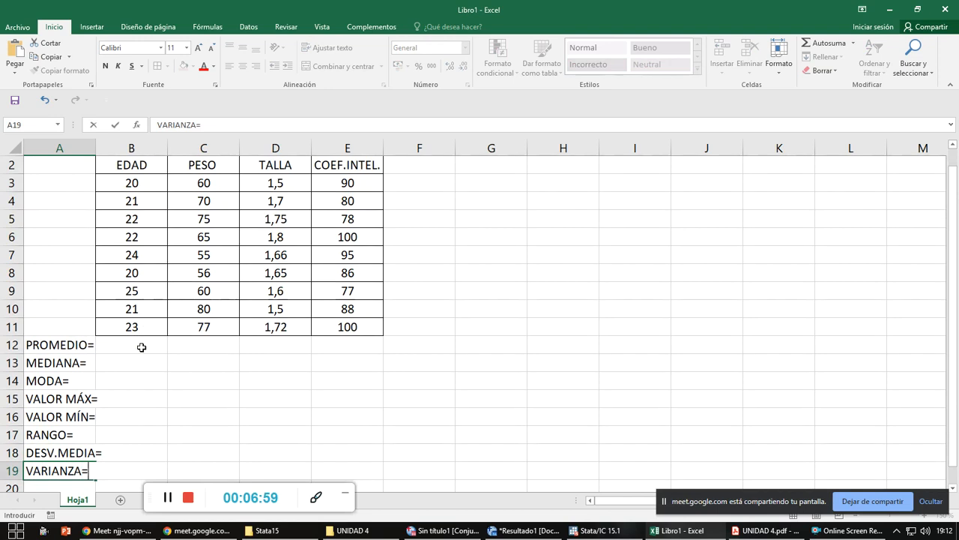
key(Return)
- Enter the labels DESV. ESTAN.= and COEF.VAR.= in cells A20 and A21, and widen column A to fit all labels
text(DESV)
text(. ESTANDA)
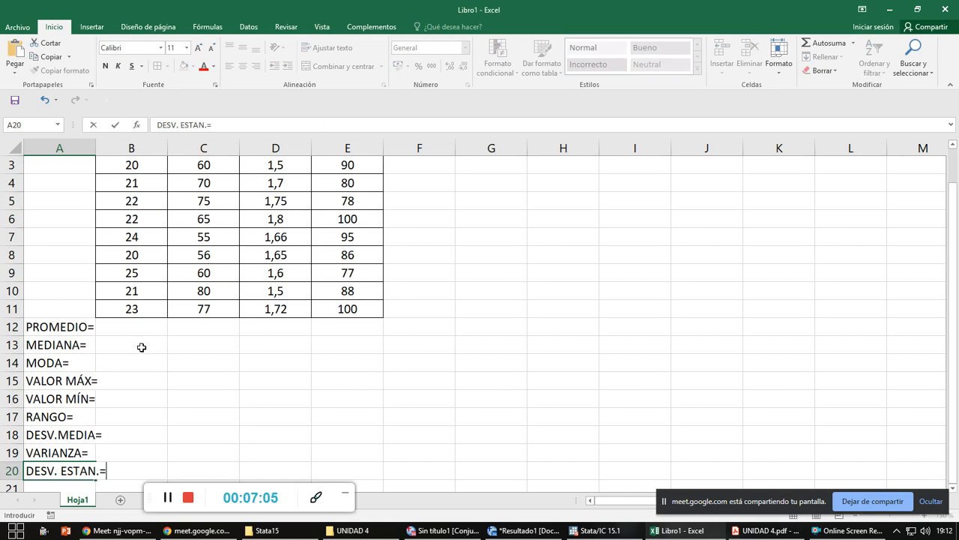
key(Return)
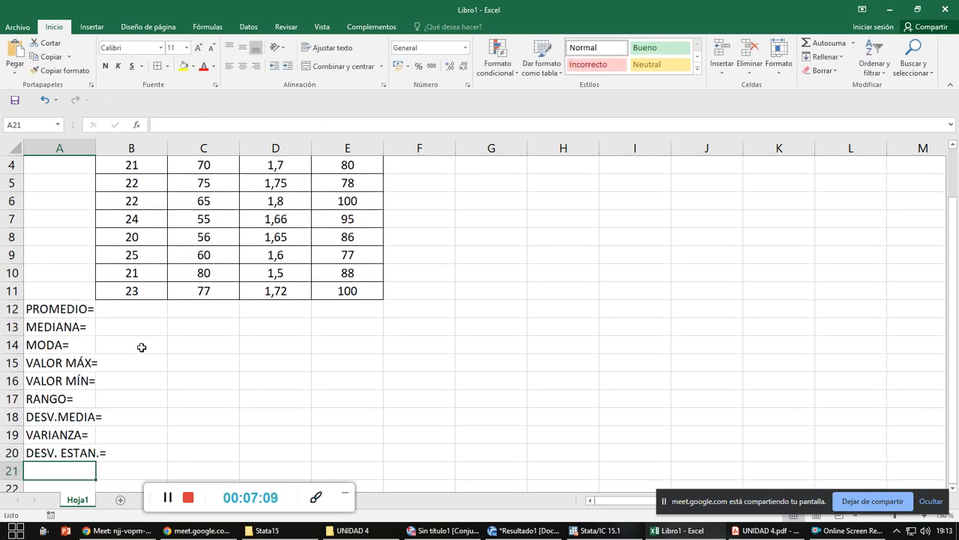
text(COEF.VAR.=)
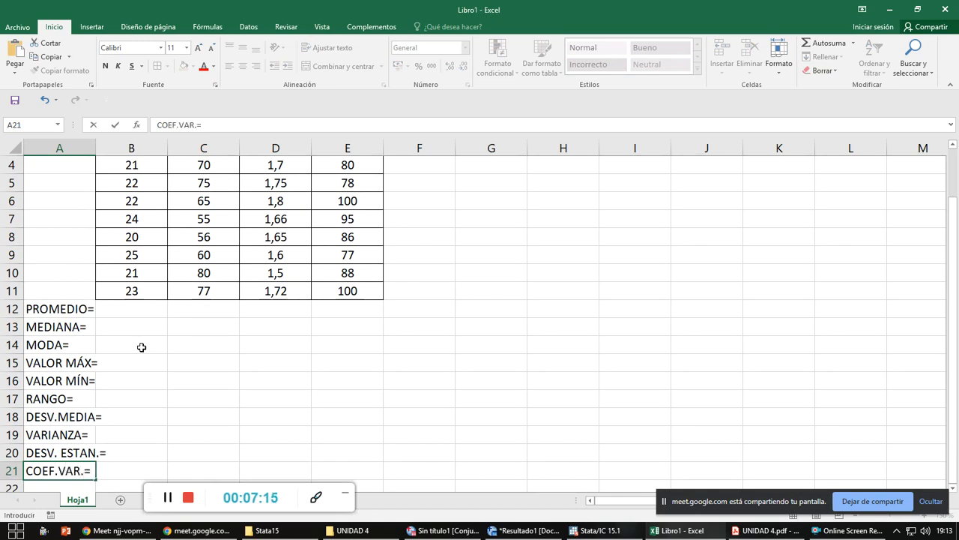
click(94, 148)
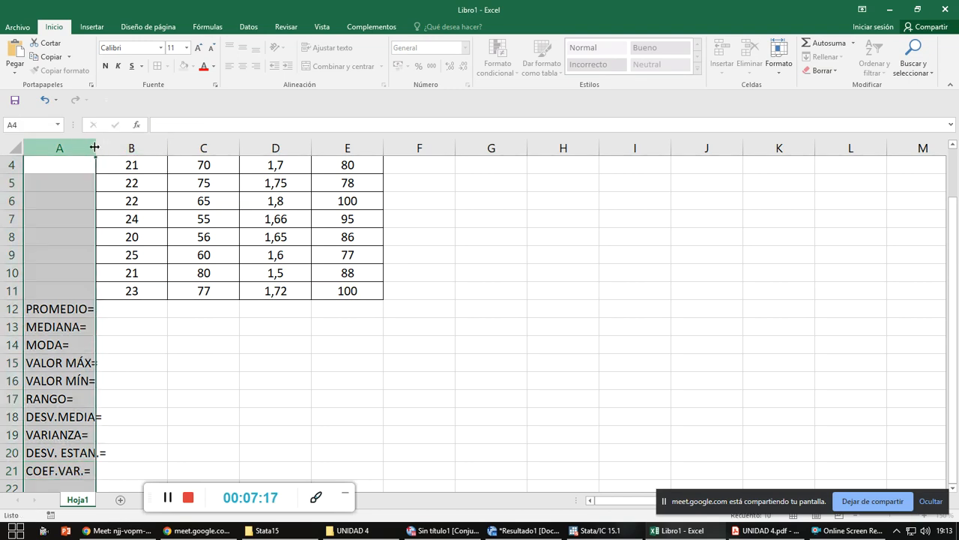
drag(94, 148, 116, 141)
- Switch to the Google Meet call, admit the participant waiting to join, and return to the Excel workbook
drag(158, 496, 594, 16)
key(alt+Tab)
key(alt+Tab)
key(alt+Tab)
key(alt+Tab)
key(alt+Tab)
key(alt+Tab)
key(alt+Tab)
key(alt+Tab)
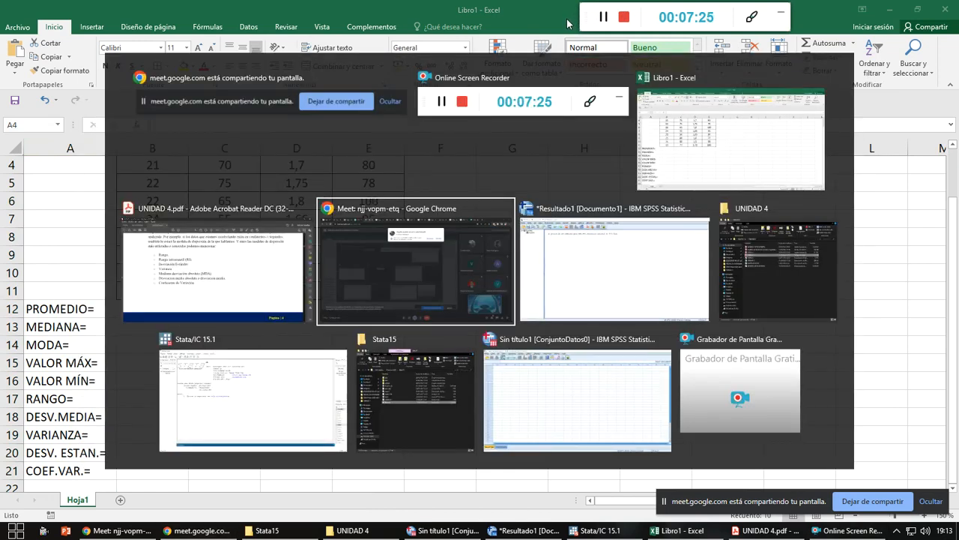
click(584, 106)
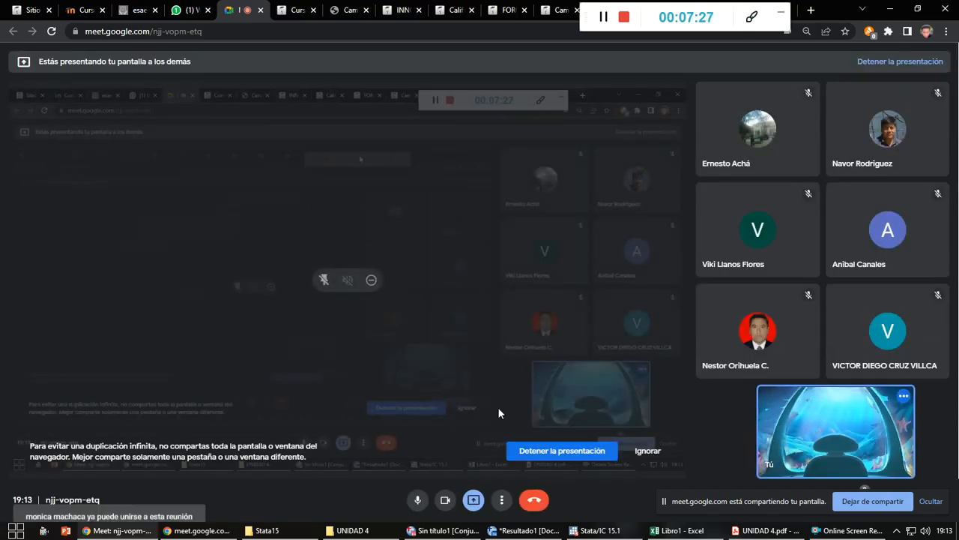
key(alt+Tab)
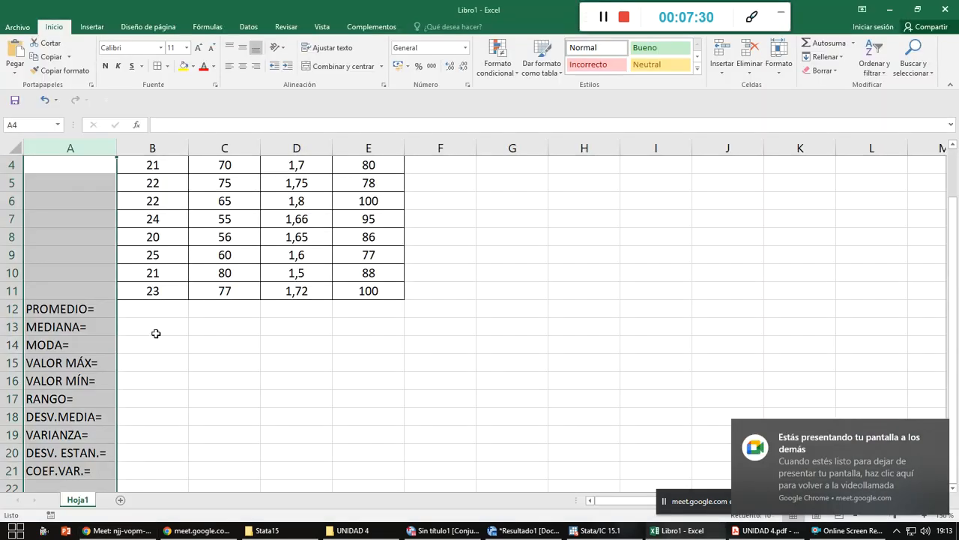
- Calculate the EDAD average in cell B12 with PROMEDIO over B3:B11 and center the result
click(154, 329)
click(152, 311)
scroll(152, 313, up, 3)
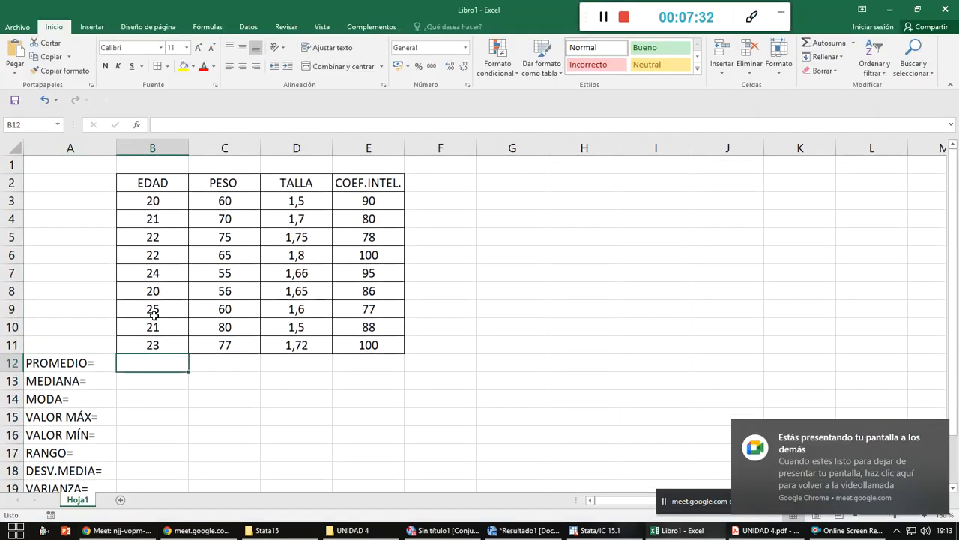
click(853, 44)
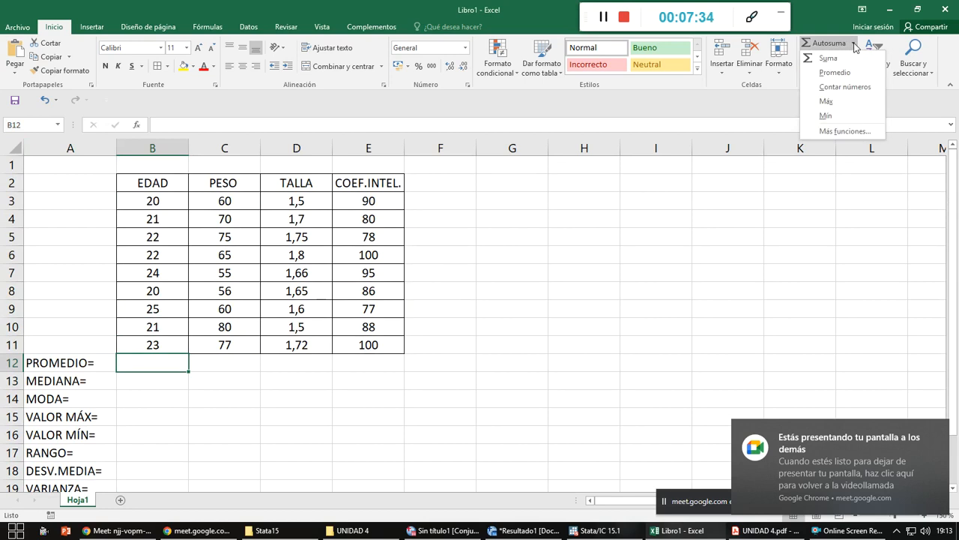
click(832, 73)
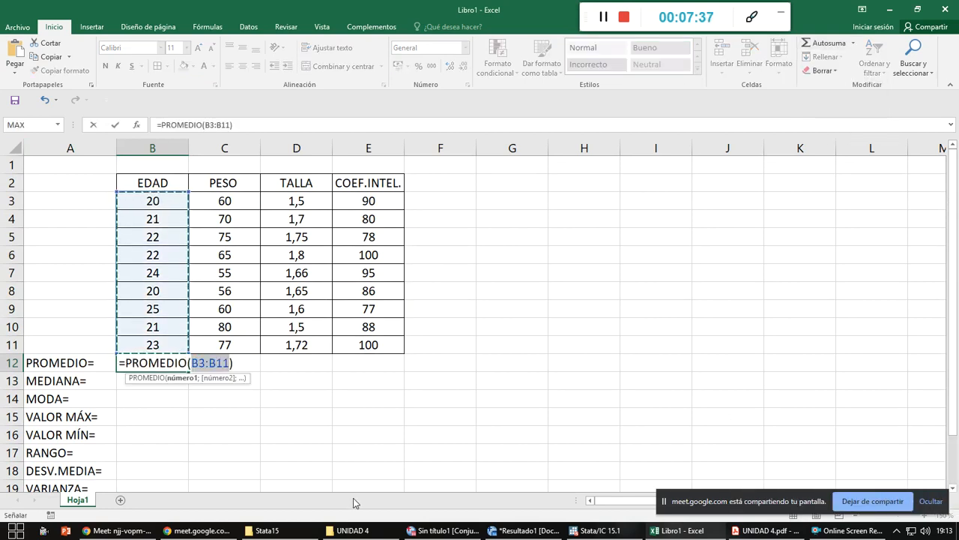
key(Return)
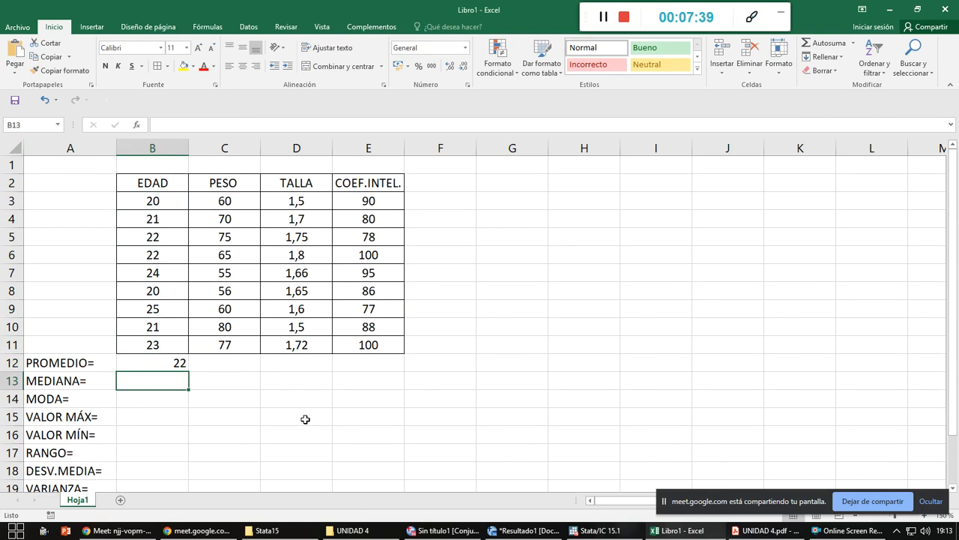
click(140, 362)
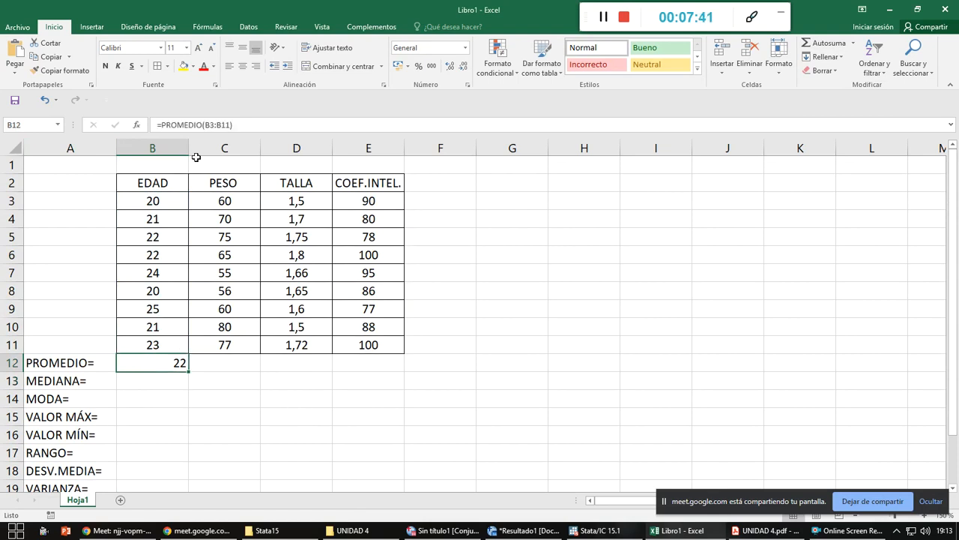
click(241, 67)
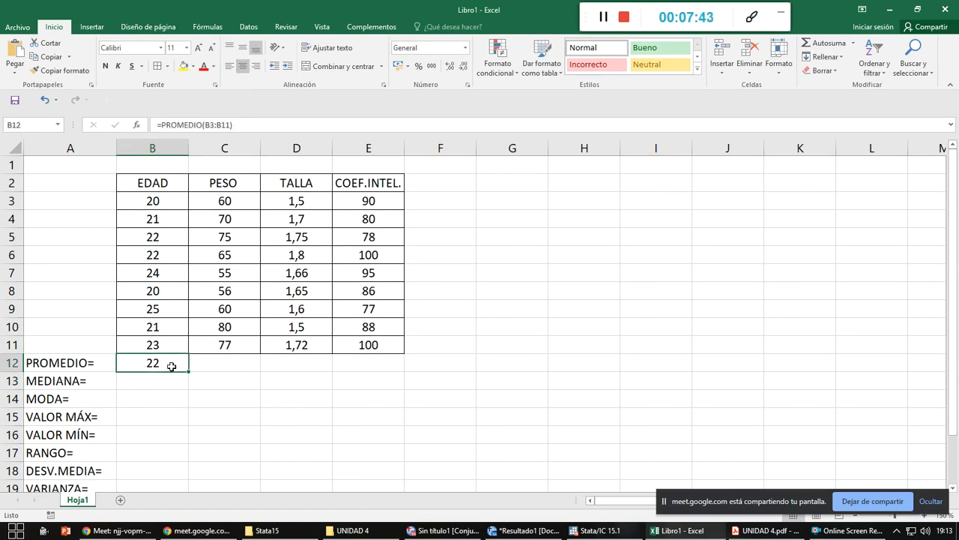
- Fill the average formula from B12 across to E12 and format the row of averages with one decimal
drag(187, 370, 373, 368)
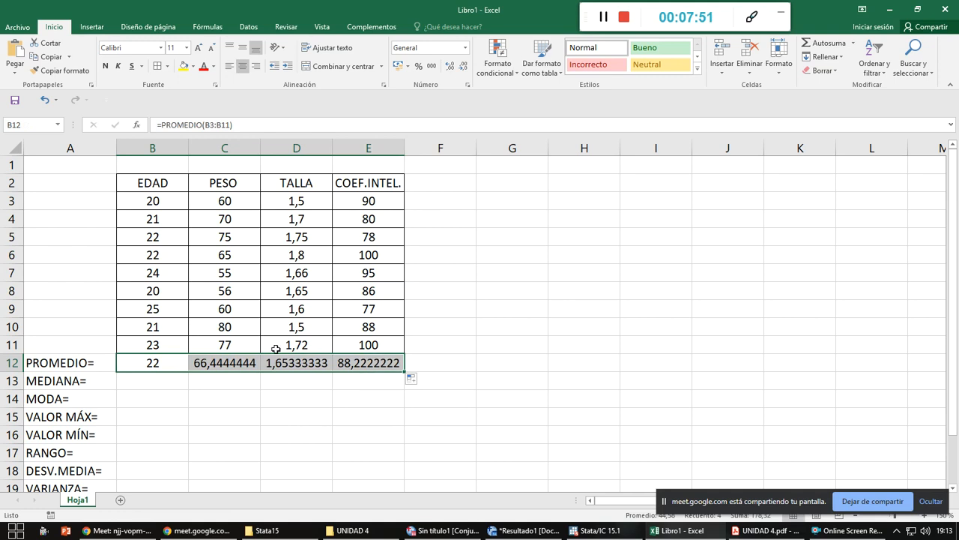
click(464, 67)
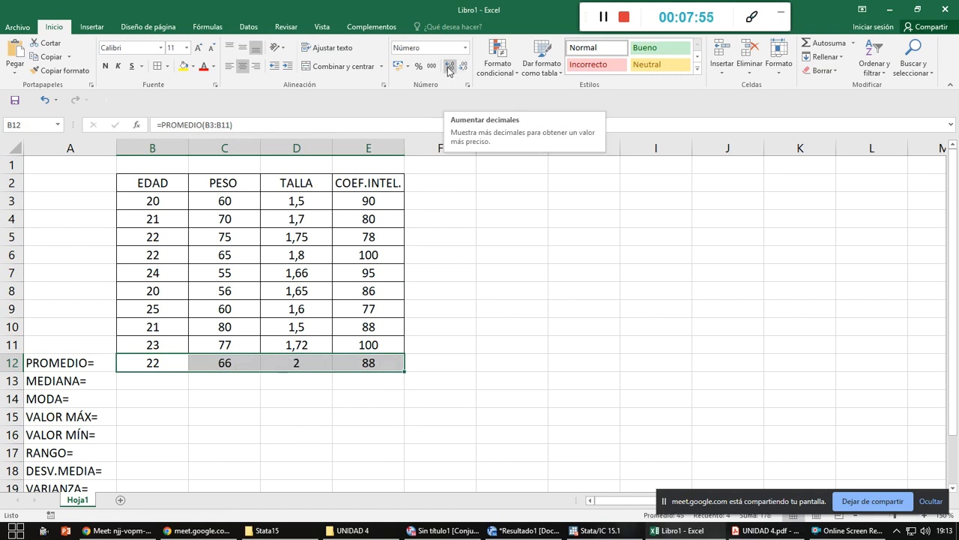
click(450, 68)
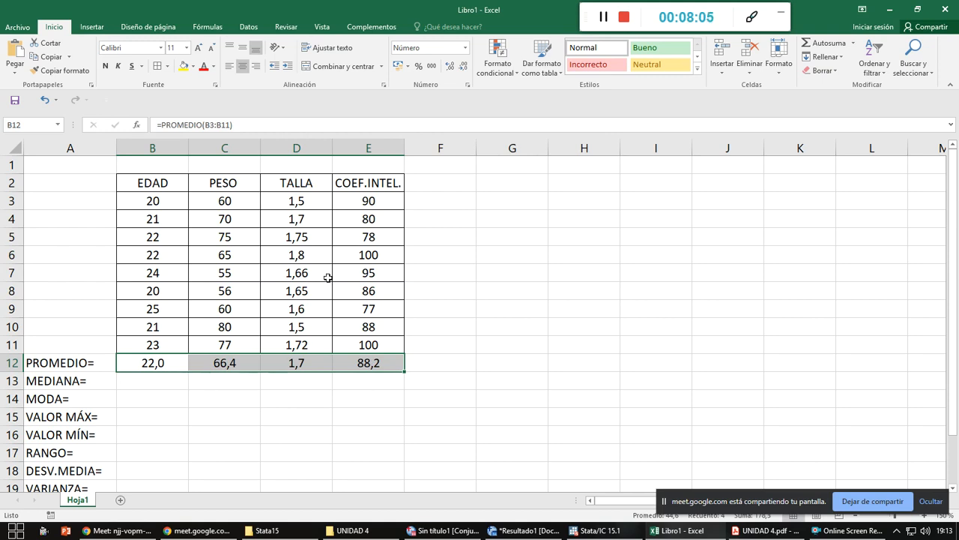
- Format the row of averages in B12:E12 with two decimals
click(449, 68)
click(451, 68)
click(451, 68)
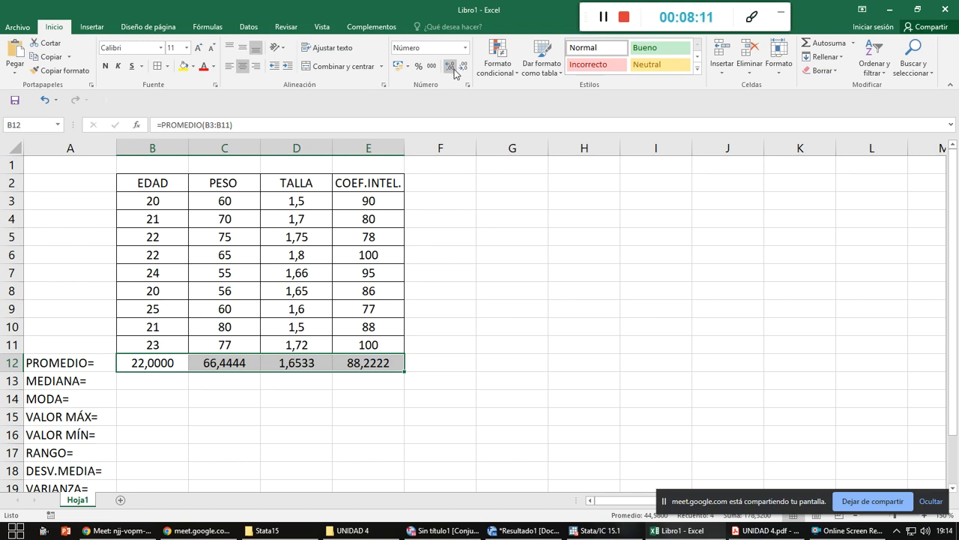
click(462, 70)
click(463, 70)
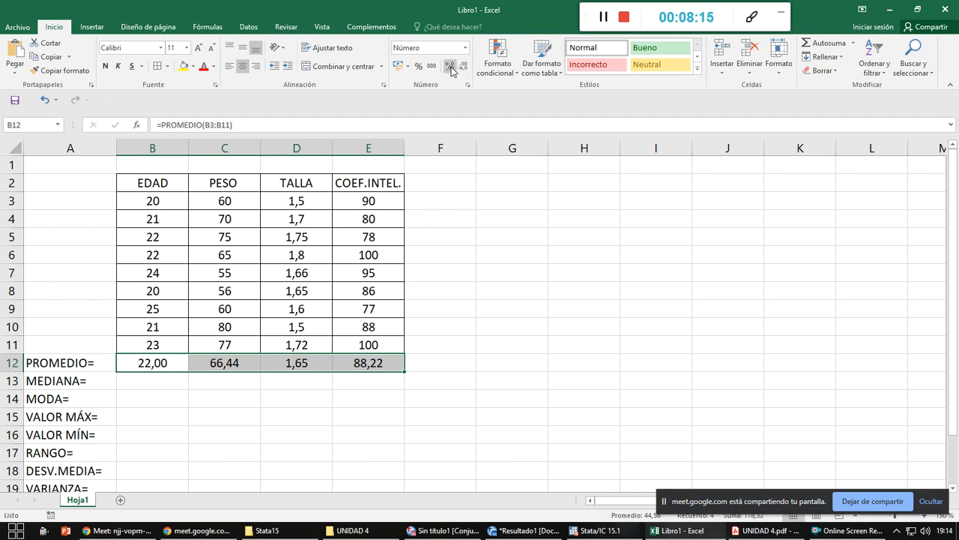
- Insert the MEDIANA function from the Estadísticas category in cell B13
click(158, 385)
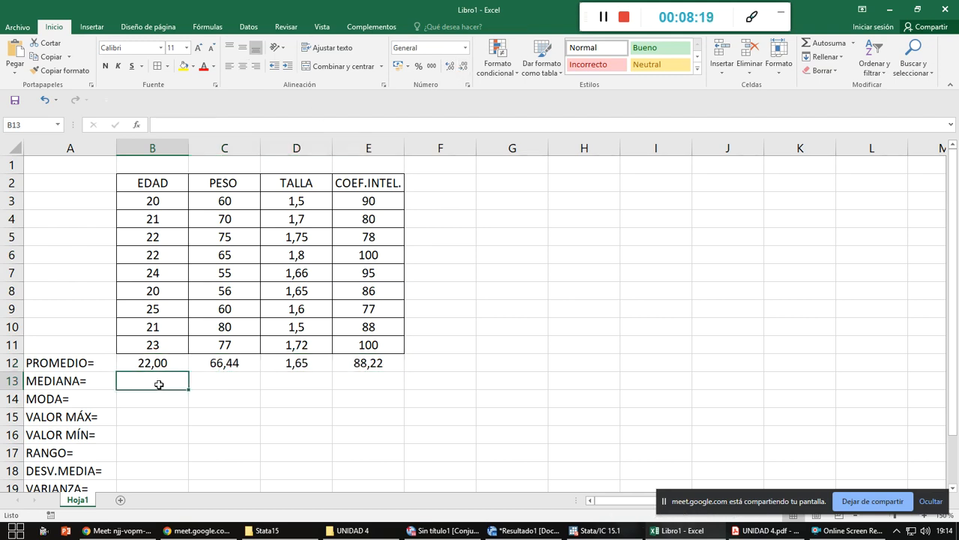
click(136, 125)
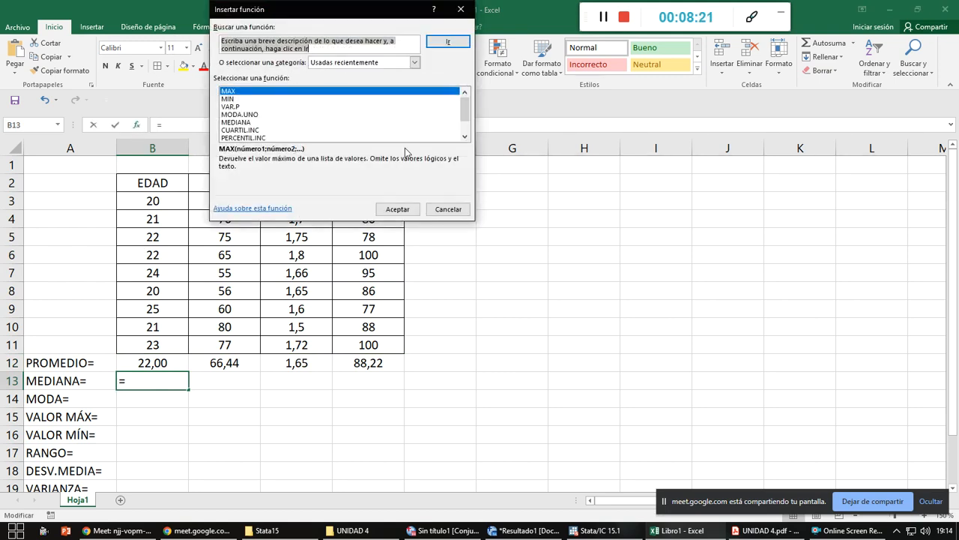
click(410, 65)
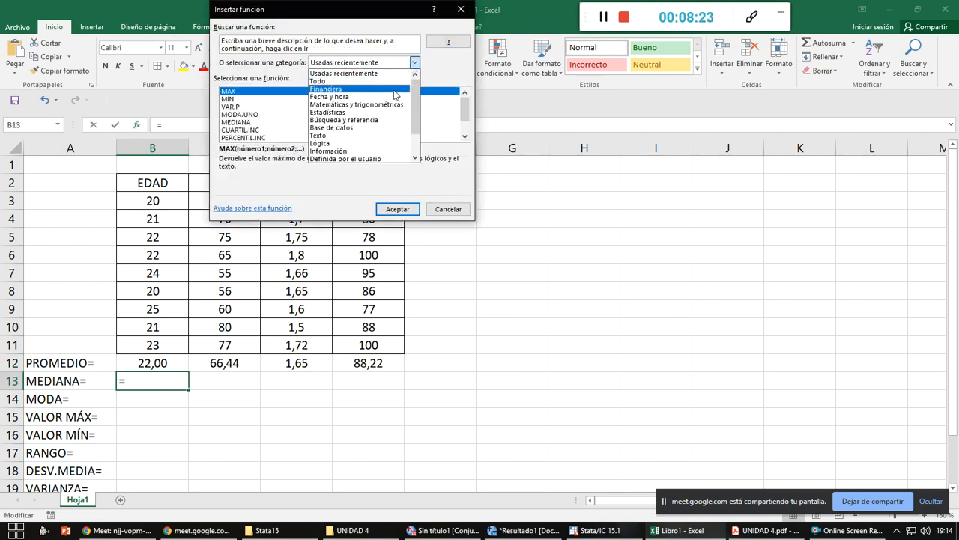
click(388, 113)
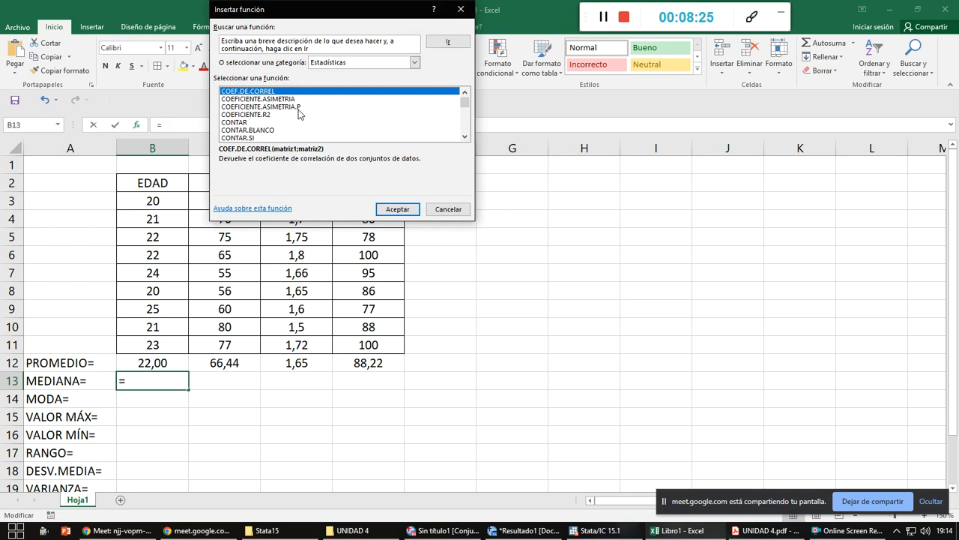
scroll(299, 113, down, 13)
scroll(299, 114, down, 9)
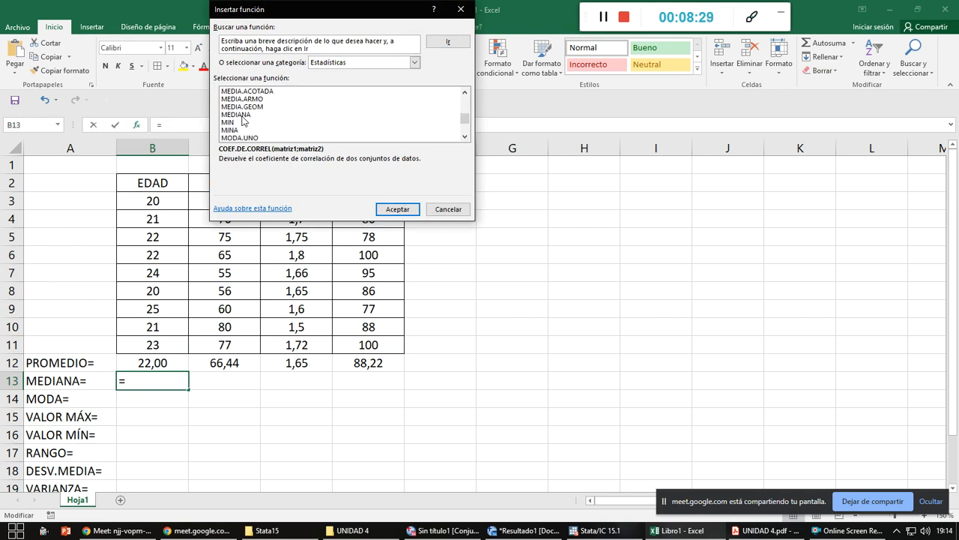
click(240, 115)
click(398, 209)
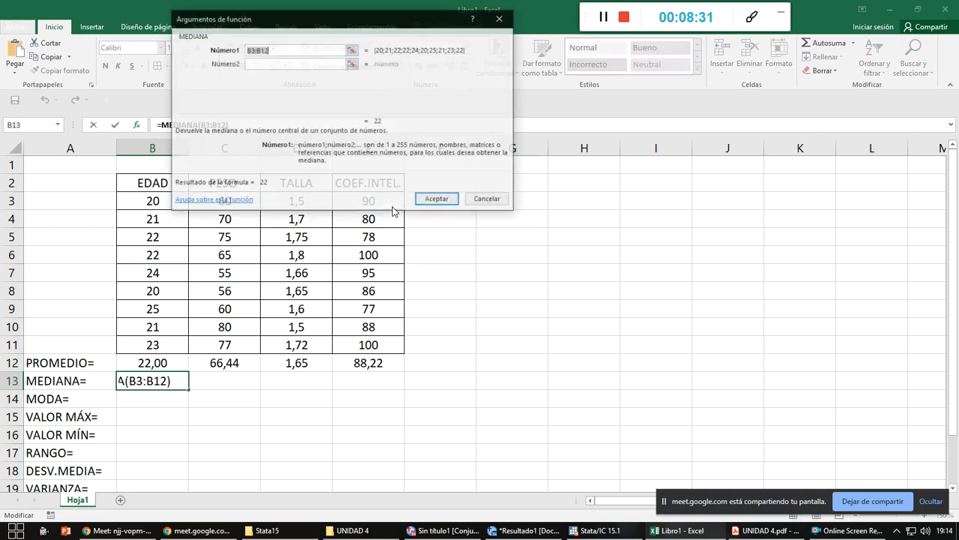
- Set B3:B11 as the range of the EDAD median in B13 and center the result
click(351, 50)
drag(181, 203, 160, 341)
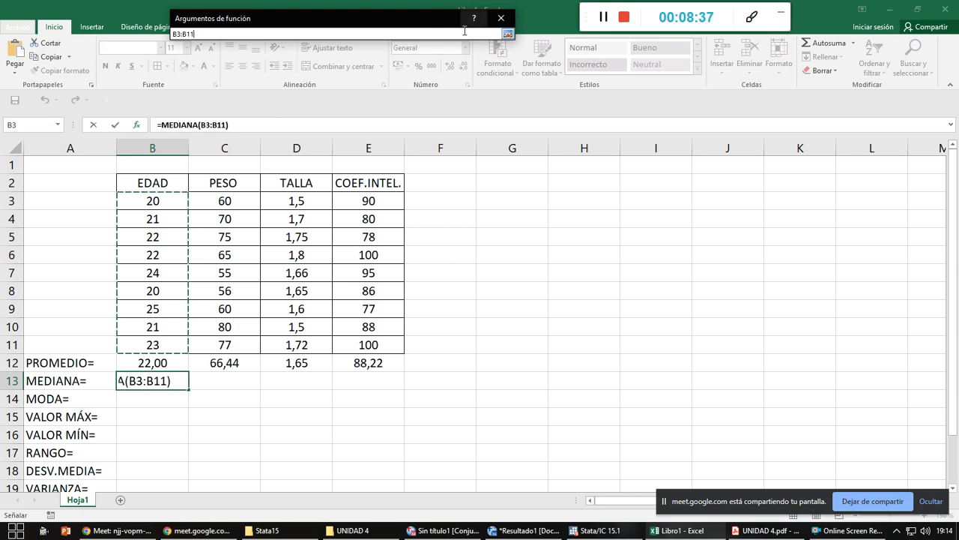
click(507, 35)
click(439, 201)
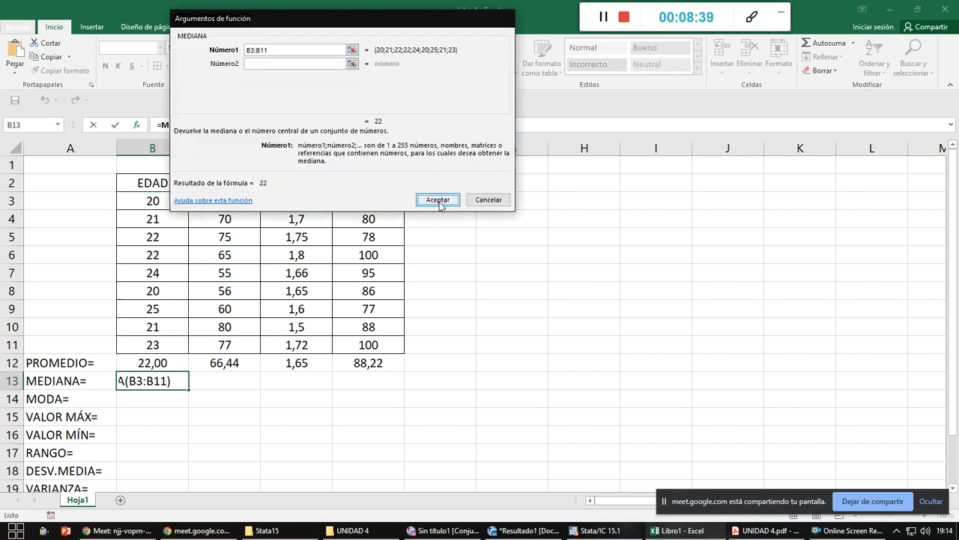
click(242, 66)
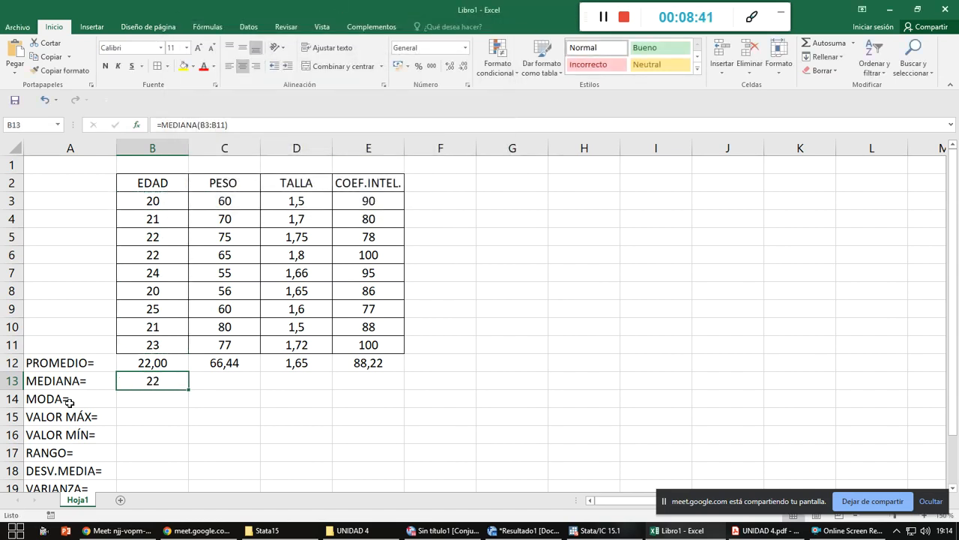
- Fill the median formula from B13 across to E13 and check the range used by the formula in E13
drag(186, 392, 380, 384)
click(360, 383)
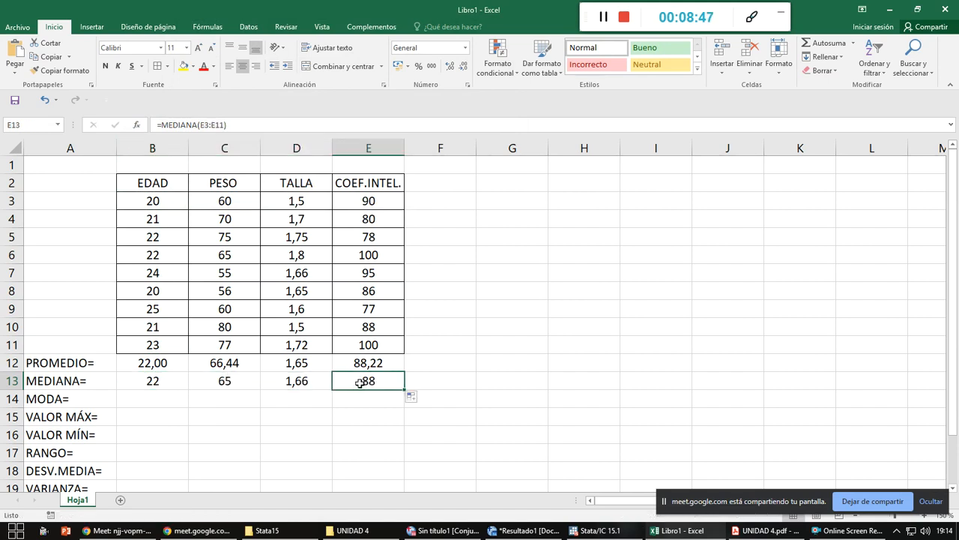
double_click(361, 383)
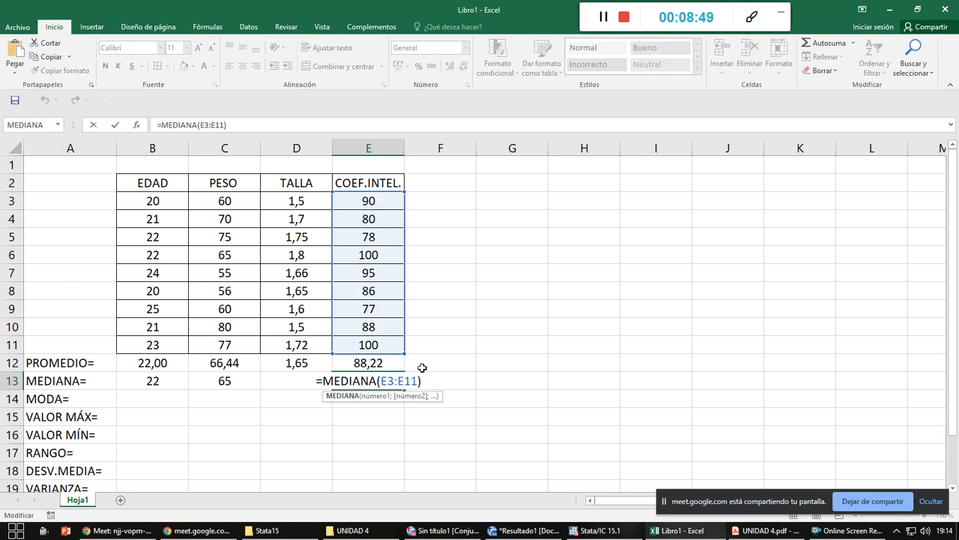
key(Return)
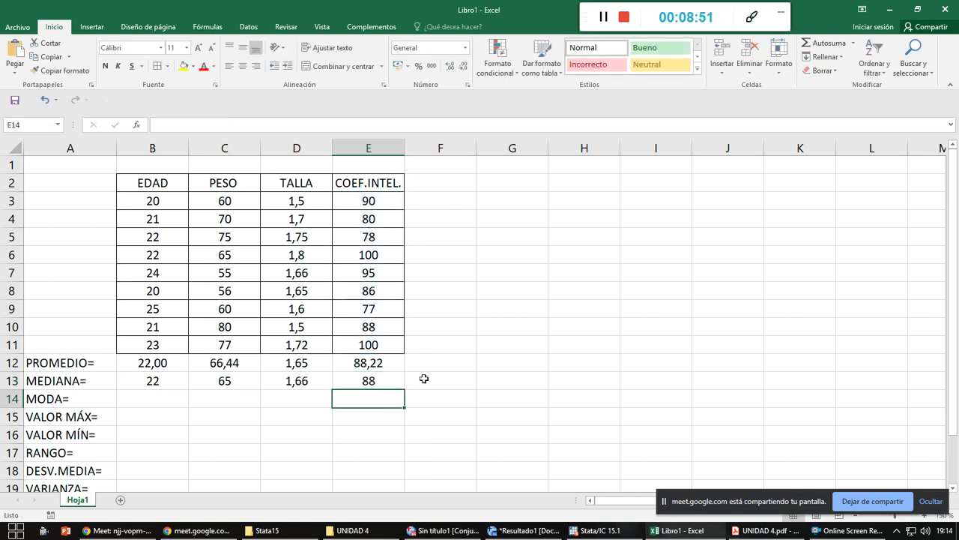
- Select the COEF.INTEL. values in E3:E11 and move the Meet sharing bar aside to read their summary statistics
click(390, 376)
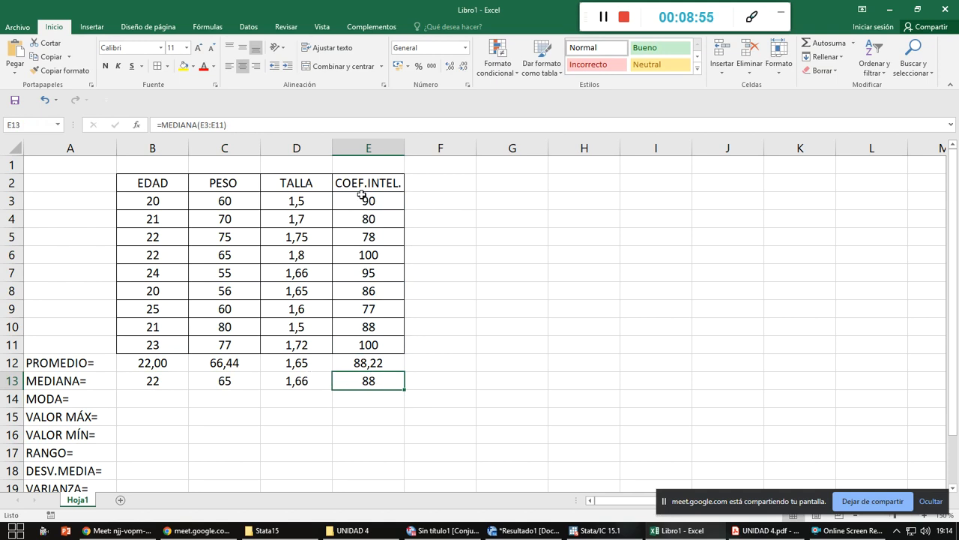
drag(367, 199, 359, 341)
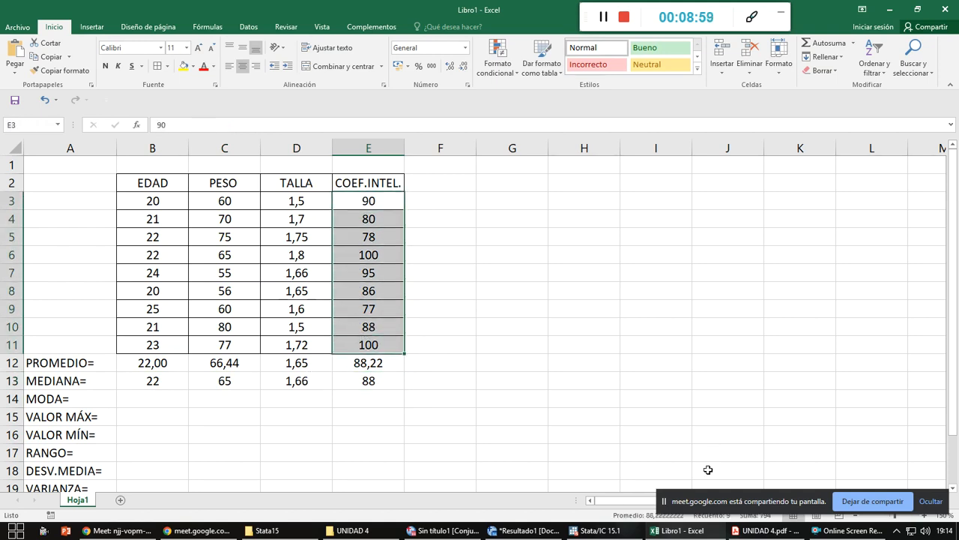
drag(727, 502, 718, 478)
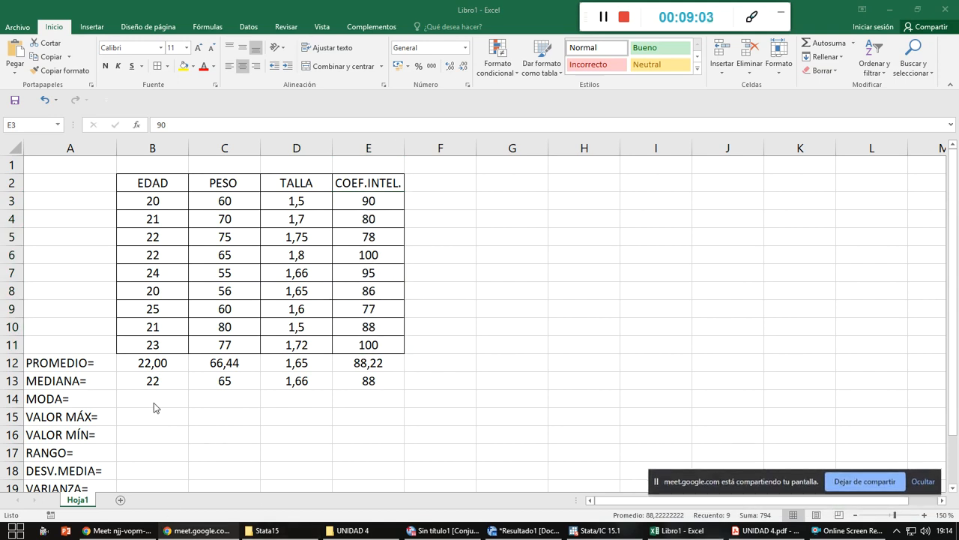
key(F2)
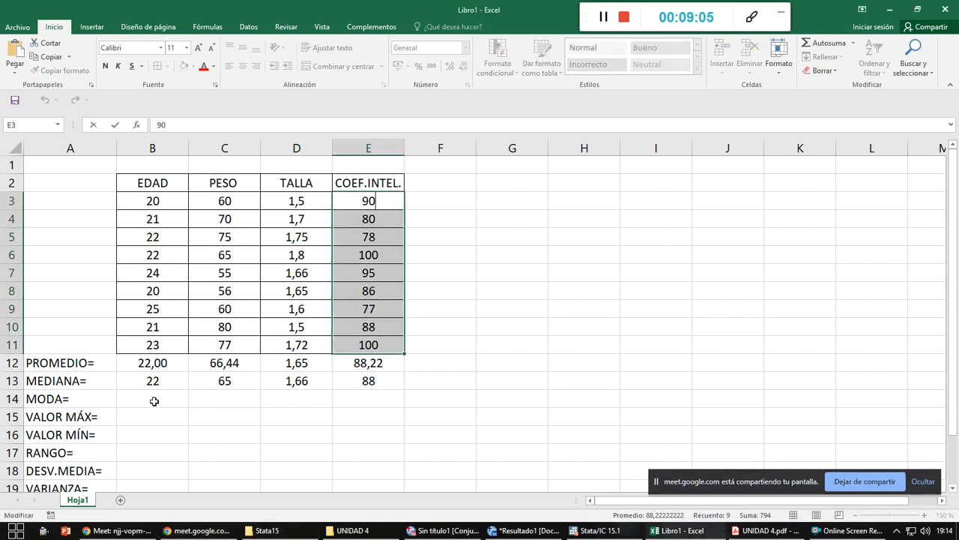
click(418, 419)
- Insert the statistical function MODA.UNO in cell B14
click(174, 402)
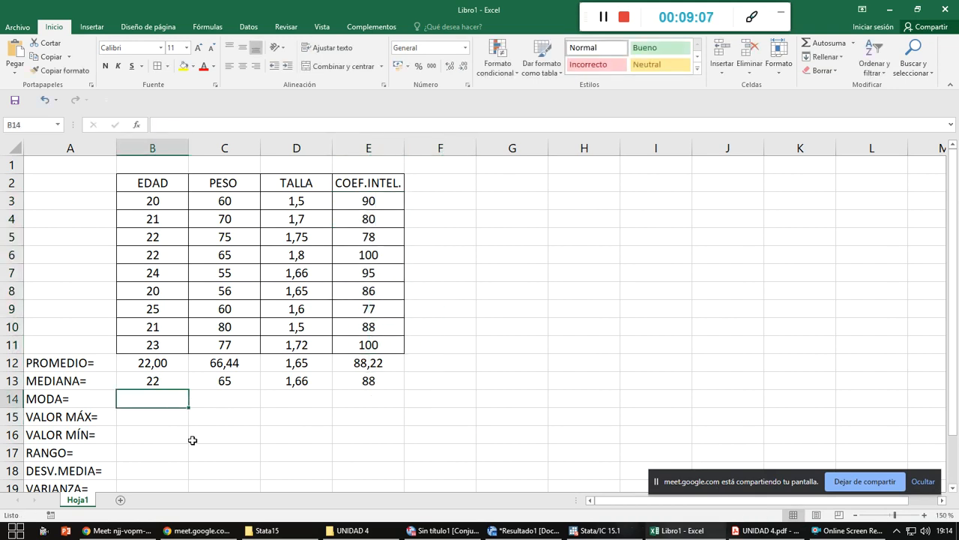
click(138, 126)
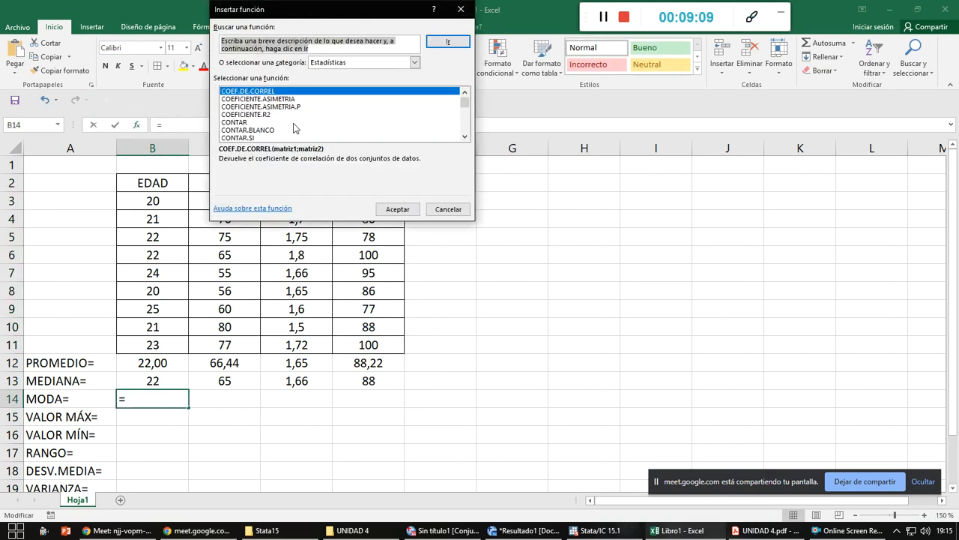
scroll(295, 127, down, 15)
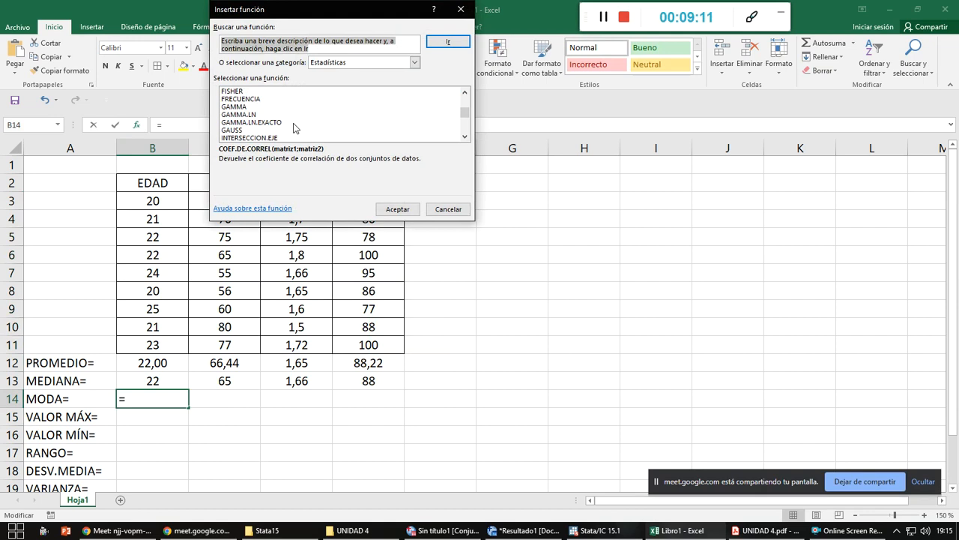
scroll(294, 128, down, 6)
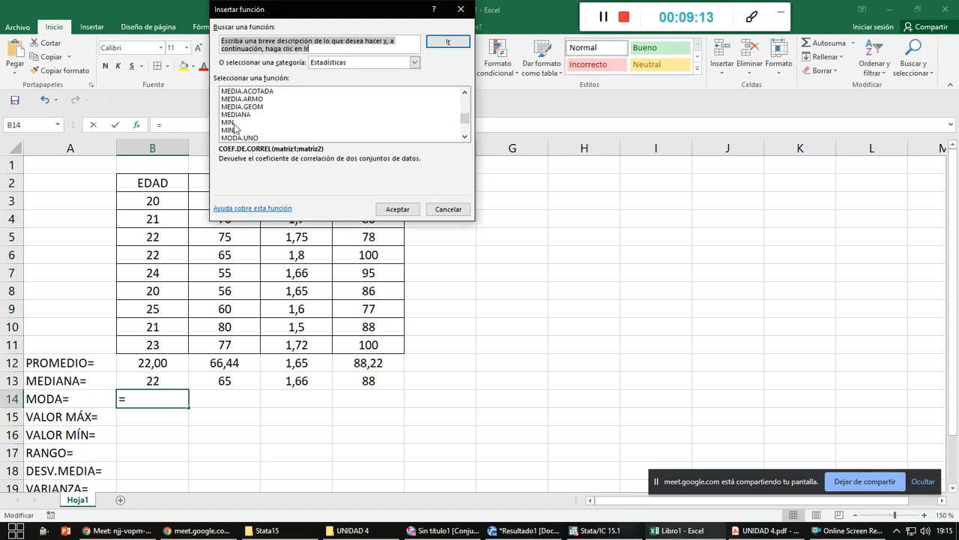
scroll(256, 140, down, 1)
click(247, 115)
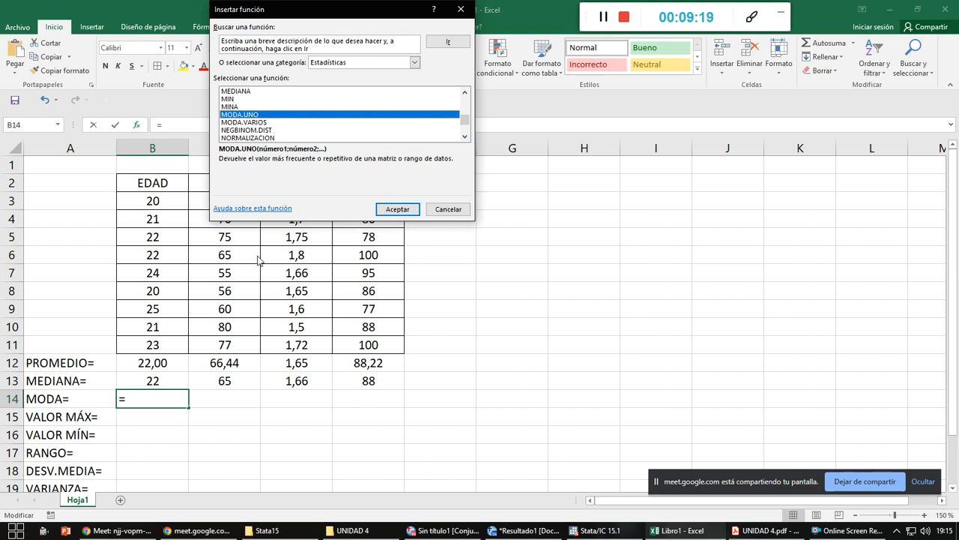
click(394, 210)
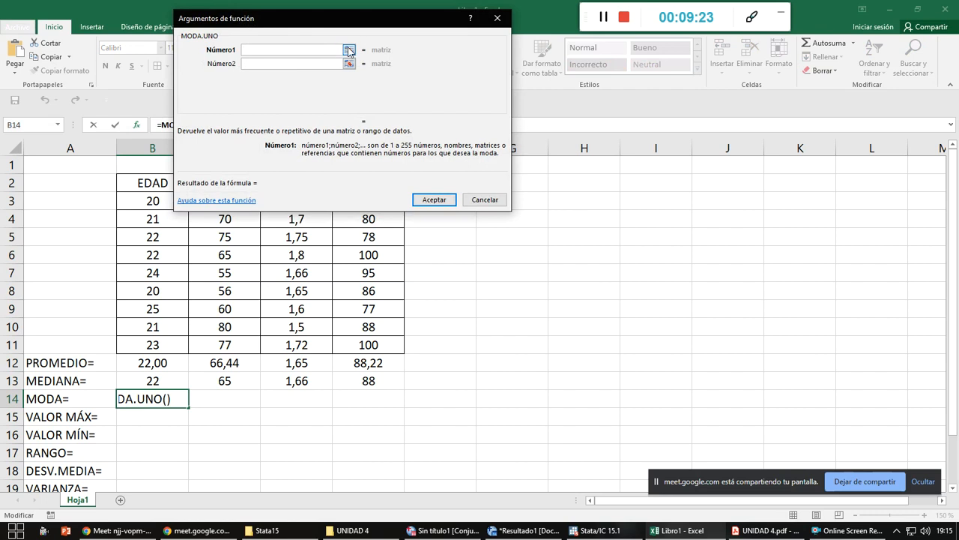
- Set B3:B11 as the range of the EDAD mode, center the result and fill the formula from B14 across to E14
click(349, 50)
drag(169, 194, 157, 343)
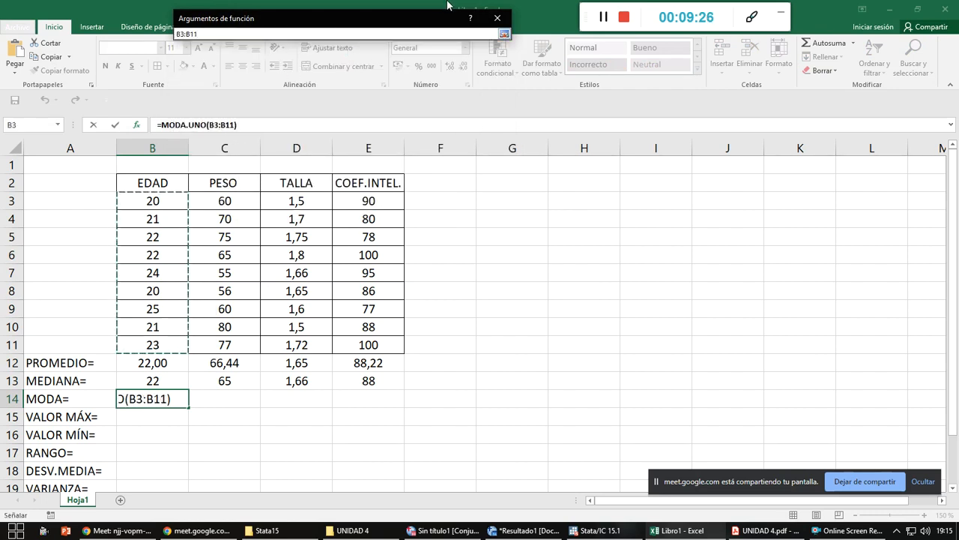
click(504, 34)
click(434, 200)
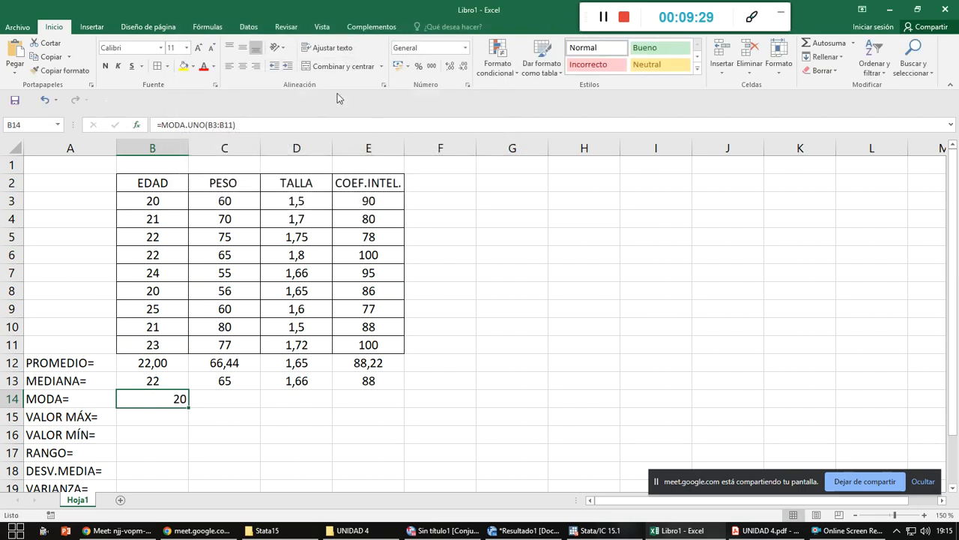
drag(188, 407, 381, 402)
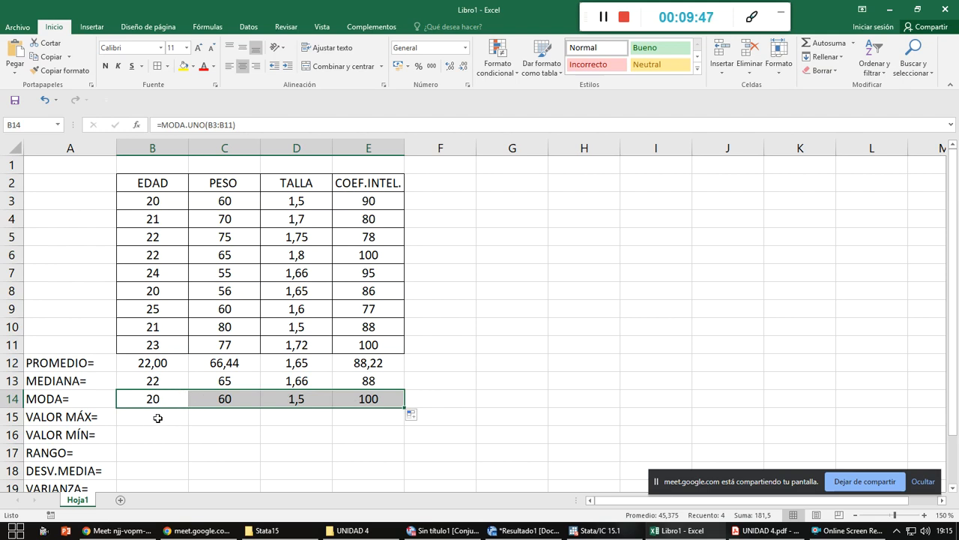
drag(159, 385, 179, 386)
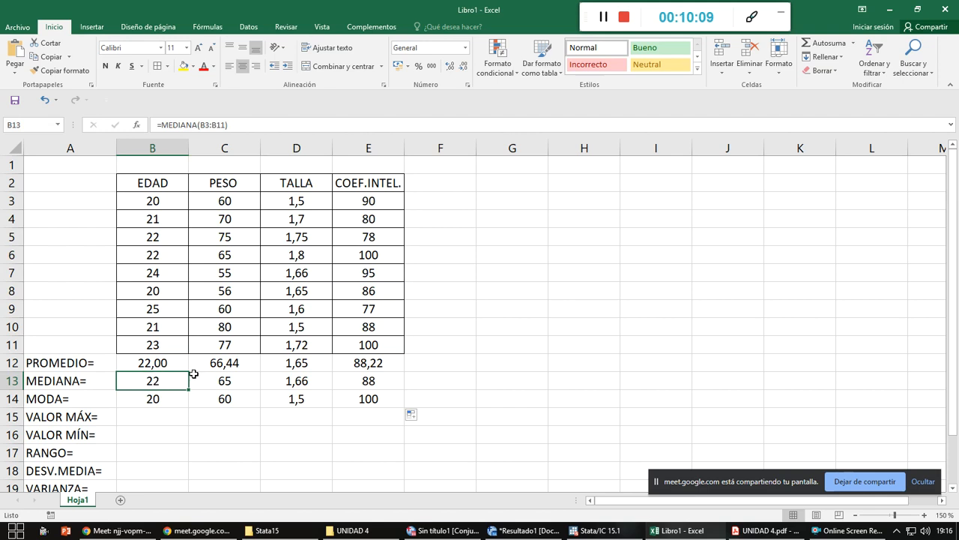
- Switch to the Google Meet call, admit the participant waiting to join, and return to the Excel workbook
key(alt+Tab)
key(Tab)
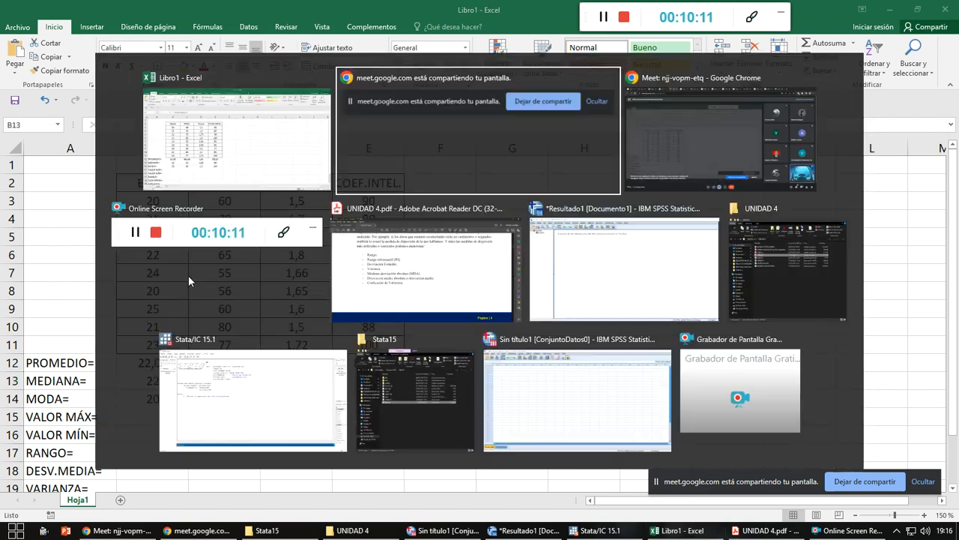
click(600, 105)
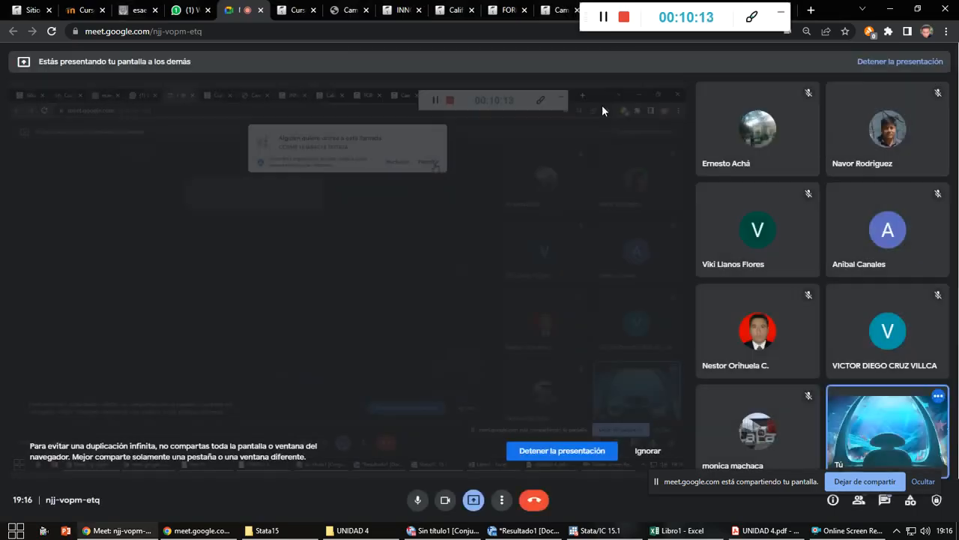
key(alt+Tab)
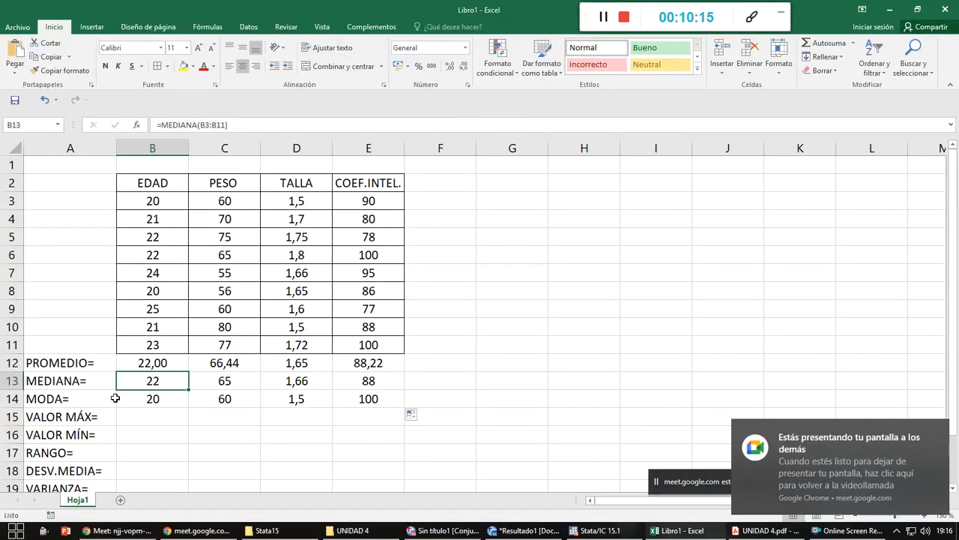
- Insert the statistical function MAX in cell B15
click(152, 412)
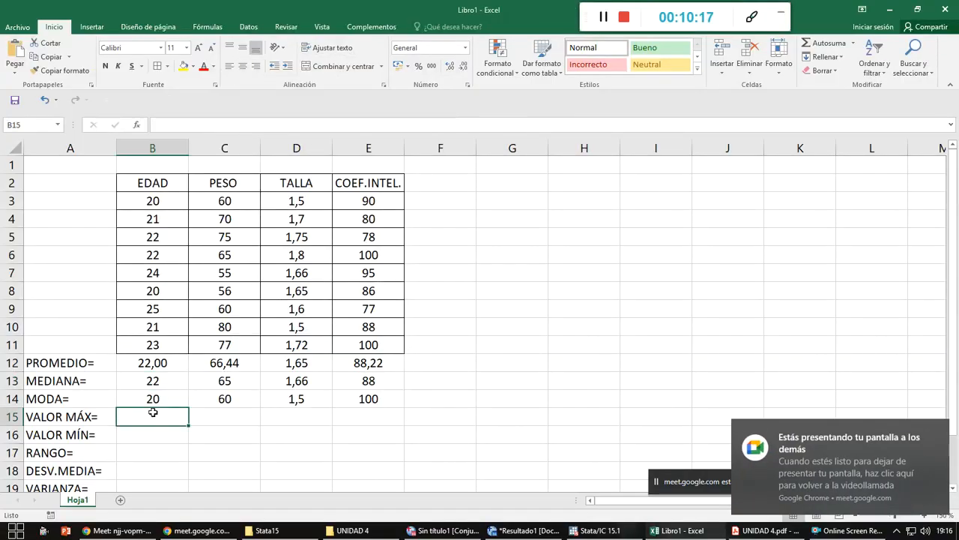
scroll(152, 413, down, 1)
click(137, 126)
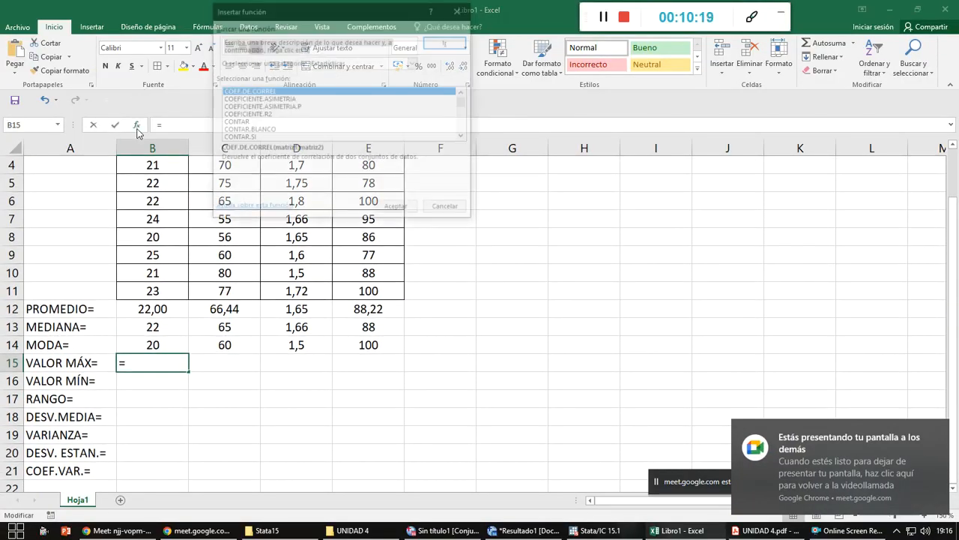
scroll(311, 118, down, 12)
scroll(311, 118, down, 10)
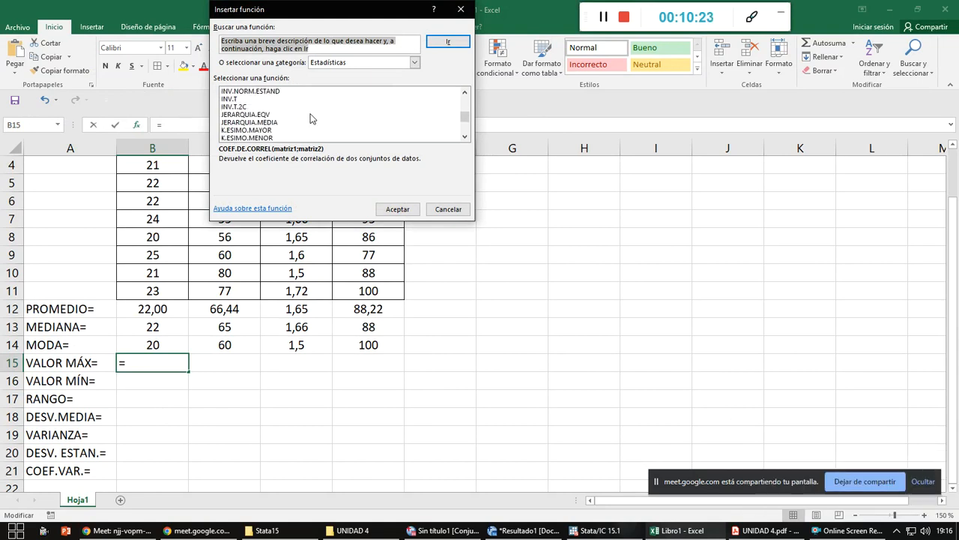
scroll(262, 120, down, 1)
click(256, 123)
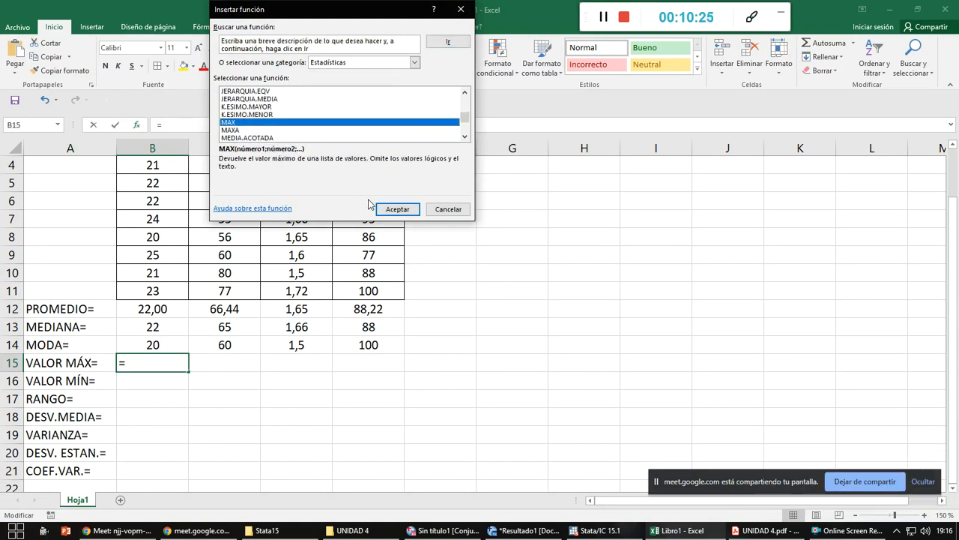
click(395, 210)
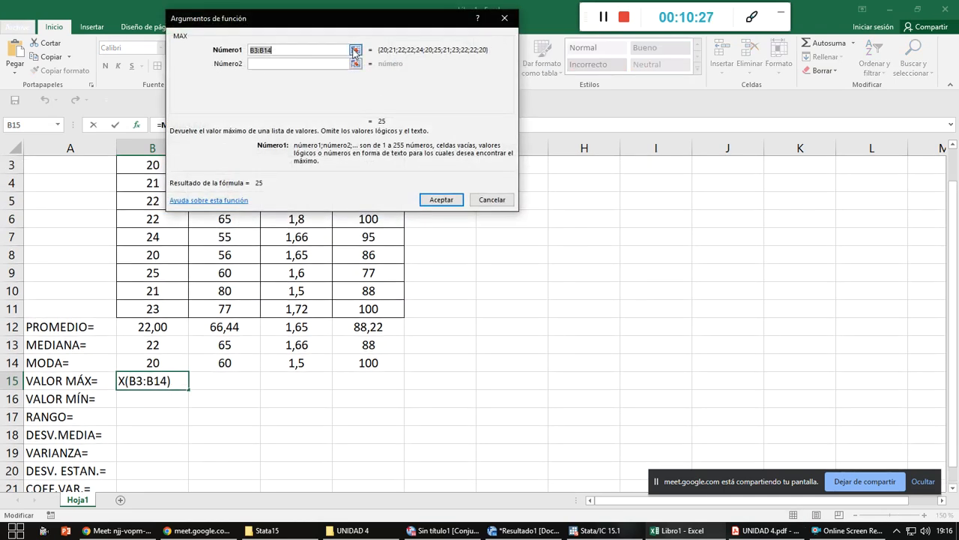
- Set B3:B11 as the range of the EDAD maximum, center the result and fill the formula from B15 across to E15
click(355, 49)
scroll(173, 190, up, 1)
drag(179, 208, 167, 343)
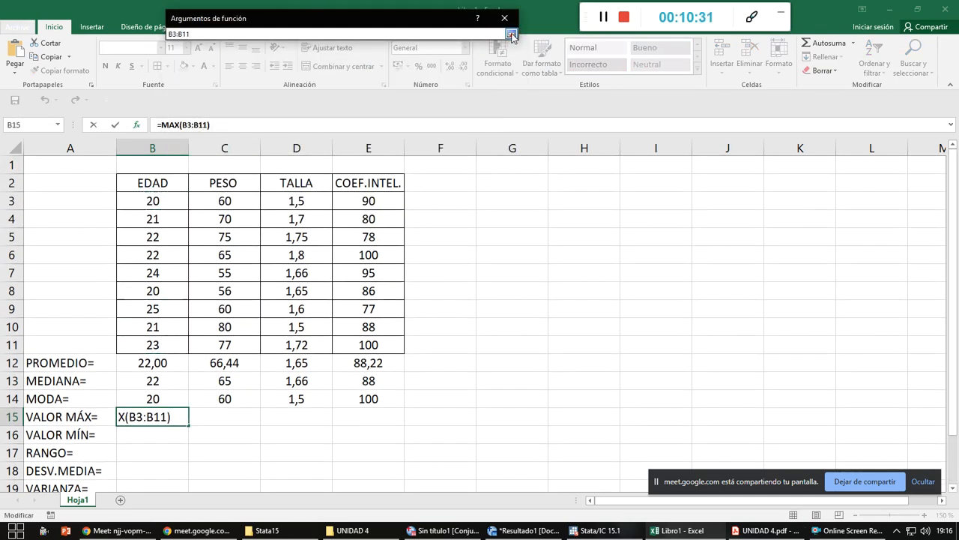
click(512, 34)
click(442, 199)
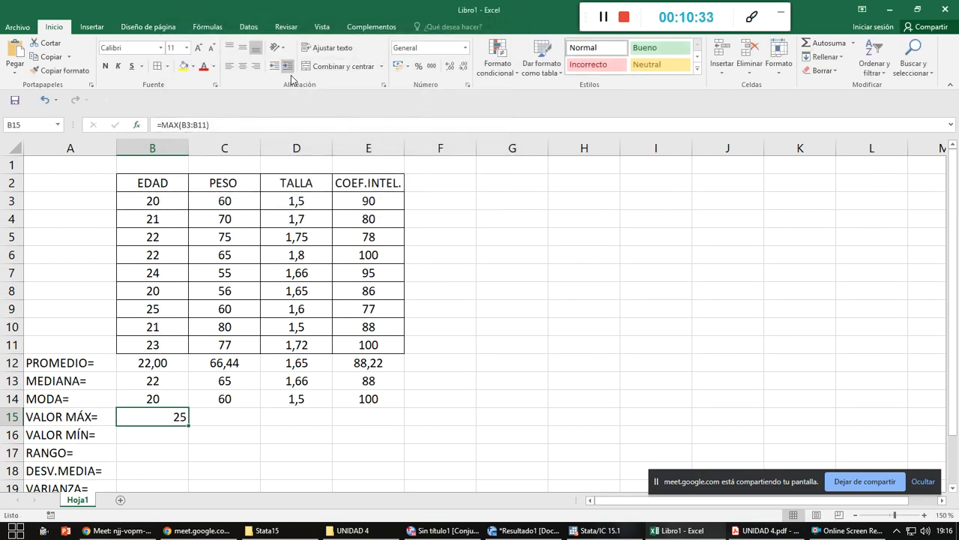
click(242, 66)
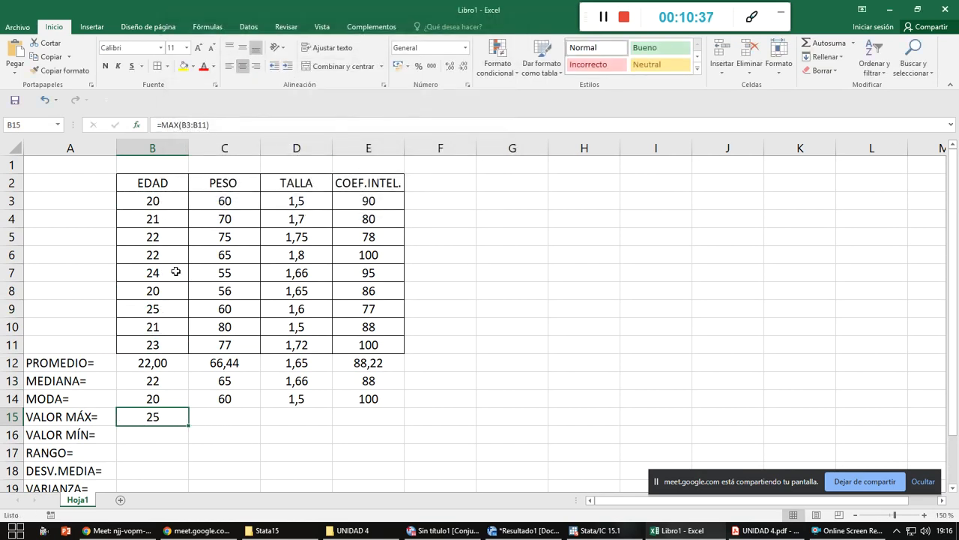
drag(188, 425, 380, 422)
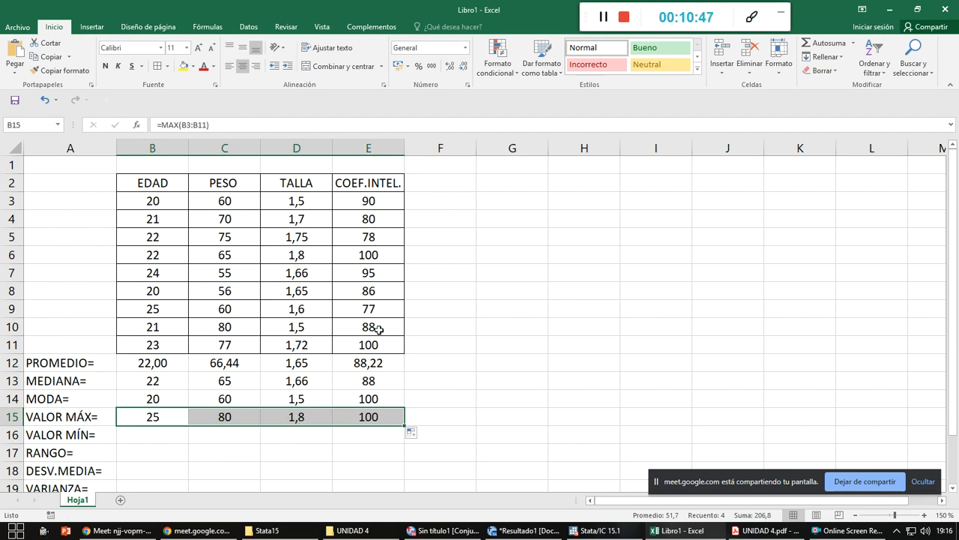
- Insert the statistical function MIN in cell B16
click(166, 440)
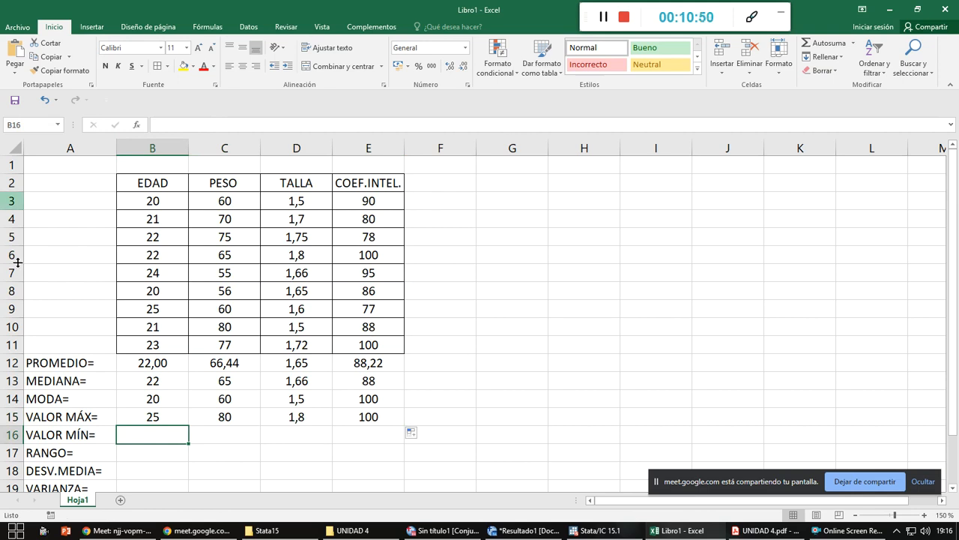
click(135, 125)
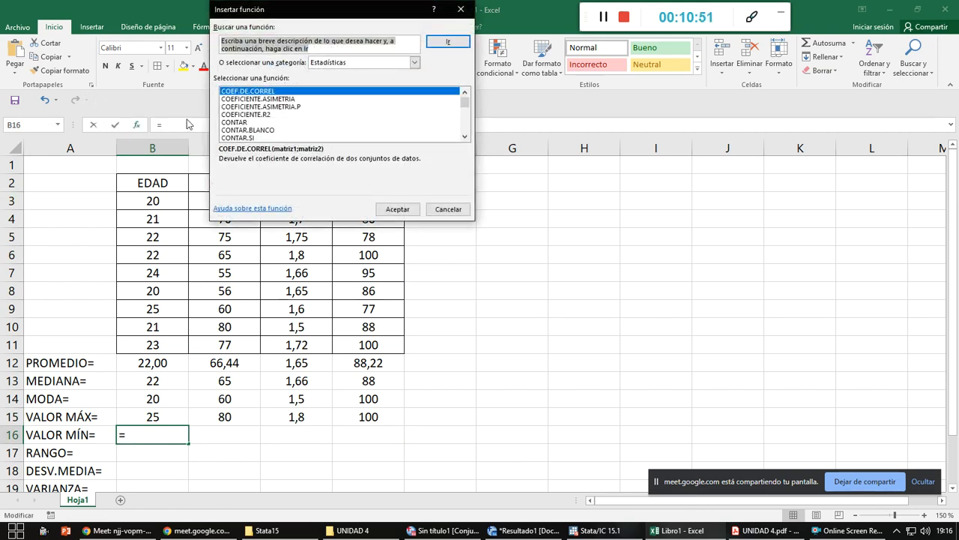
scroll(304, 114, down, 5)
scroll(303, 114, down, 12)
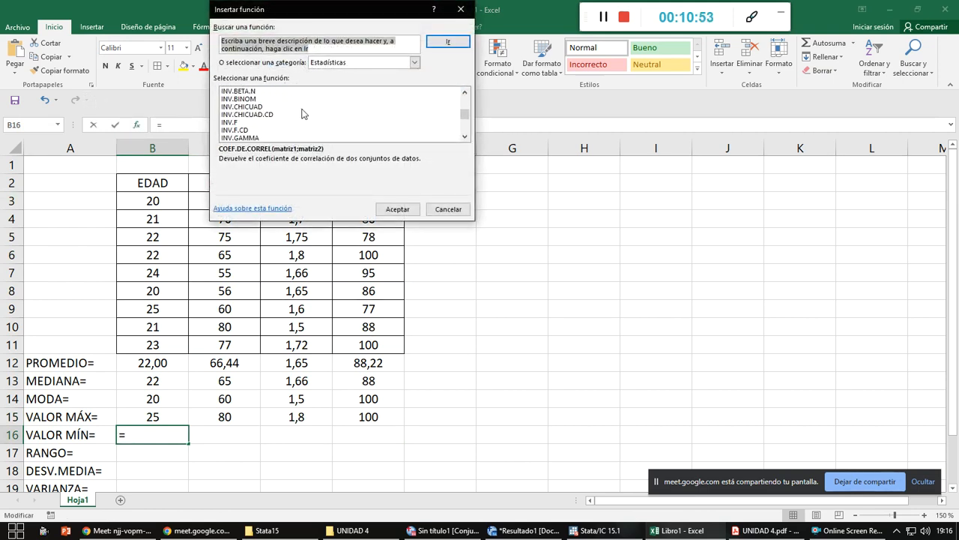
scroll(304, 114, down, 4)
scroll(304, 114, up, 2)
click(238, 123)
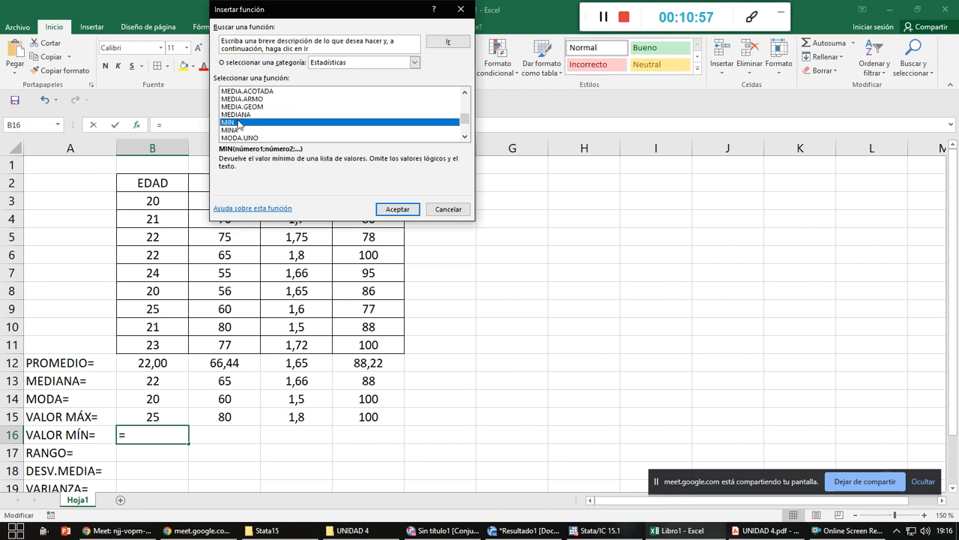
click(397, 209)
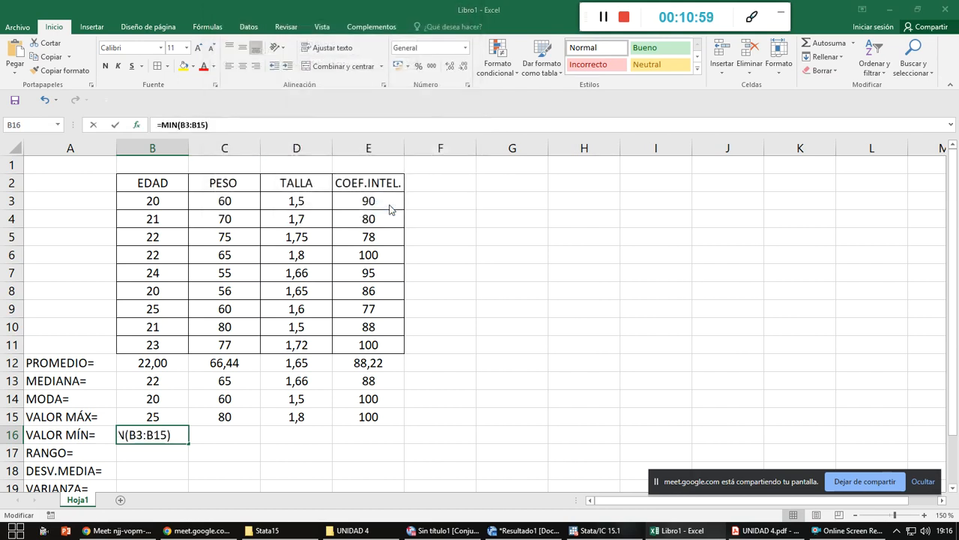
- Set B3:B11 as the range of the EDAD minimum, center the result and fill the formula from B16 across to E16
click(353, 49)
drag(171, 203, 154, 343)
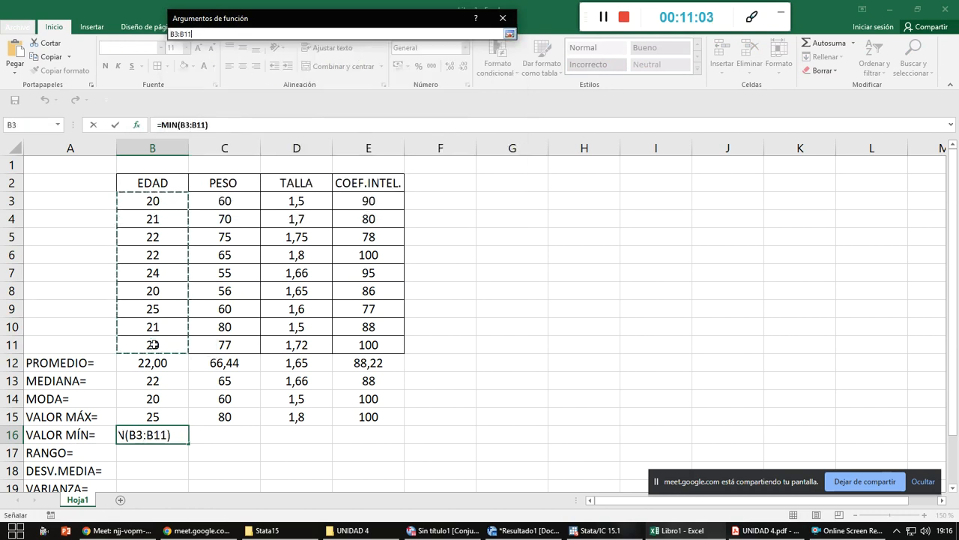
click(510, 34)
click(440, 200)
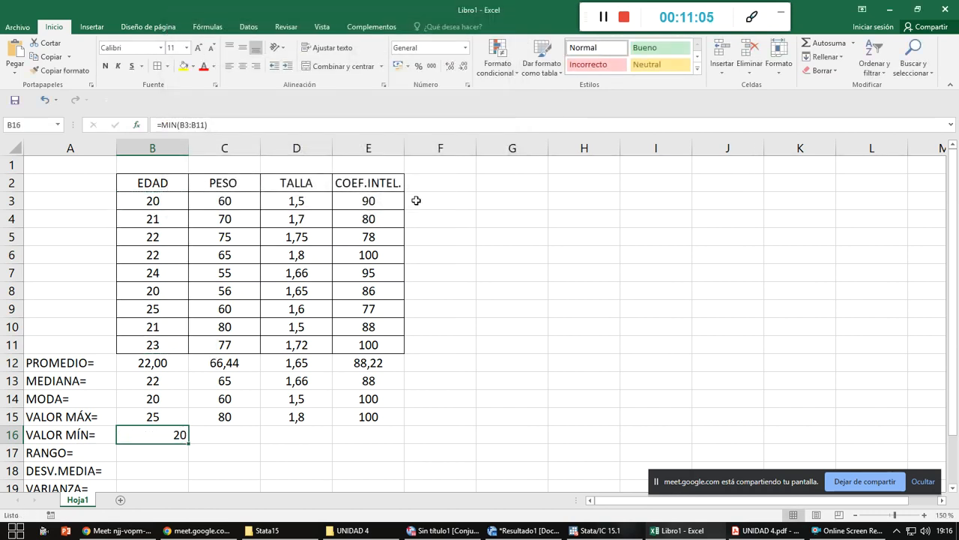
click(239, 69)
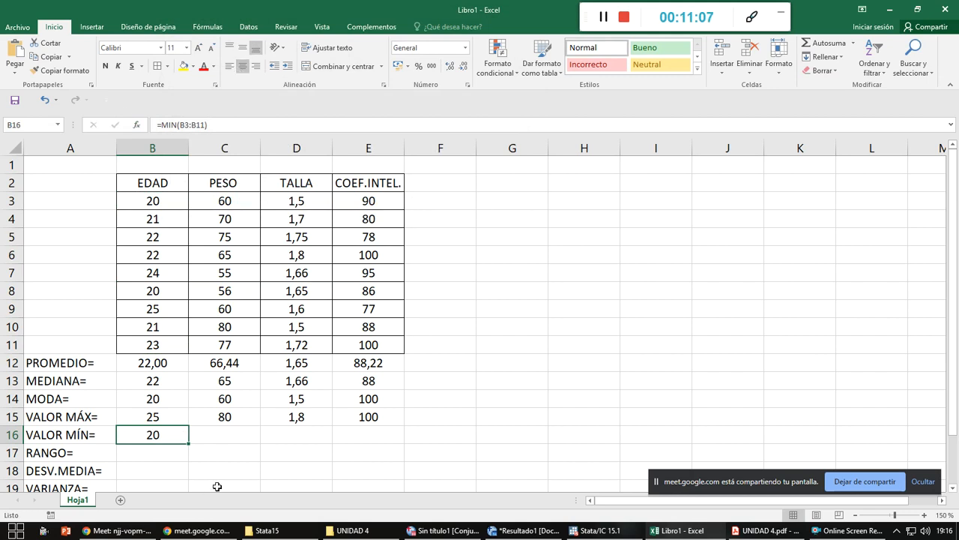
drag(189, 443, 381, 441)
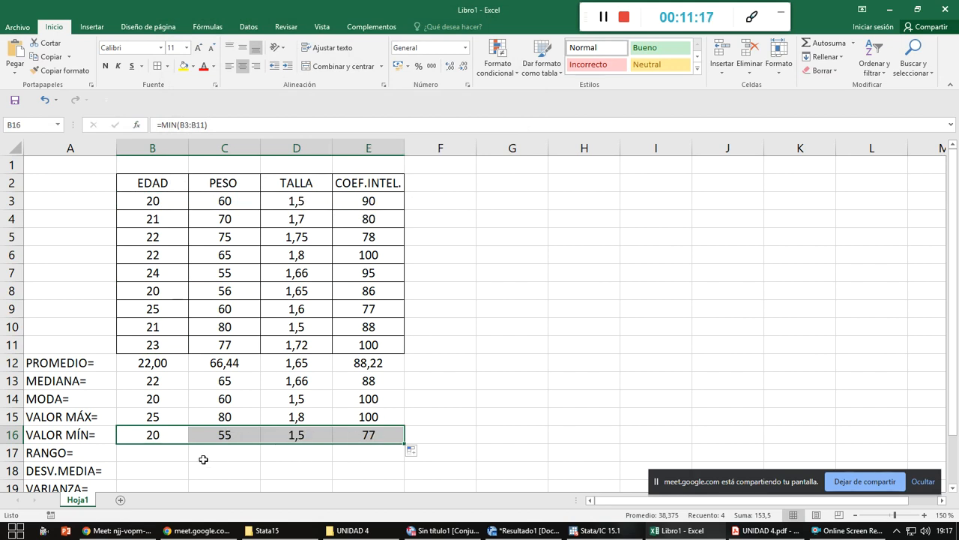
- Calculate the EDAD range in cell B17 with the formula =B15-B16
scroll(203, 459, down, 1)
click(158, 407)
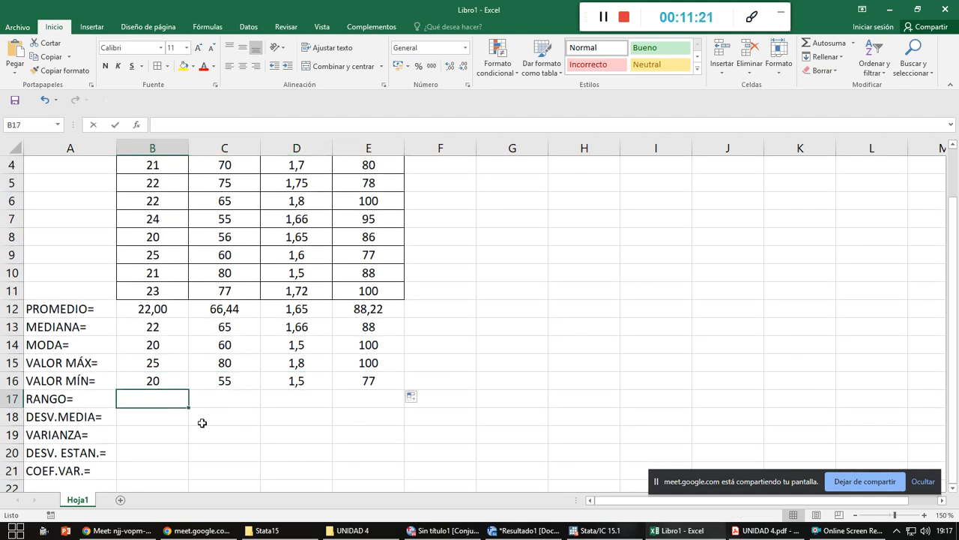
text(=)
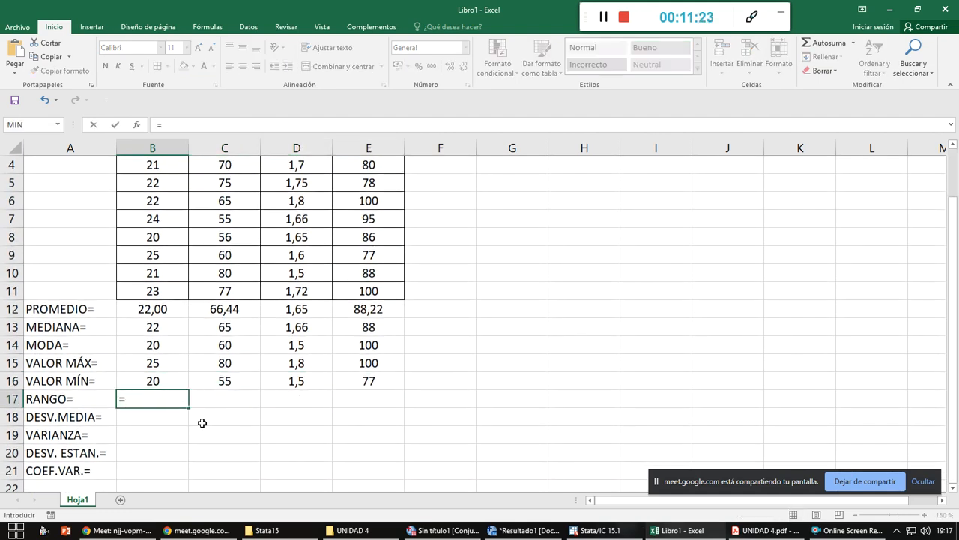
key(Up)
key(Up)
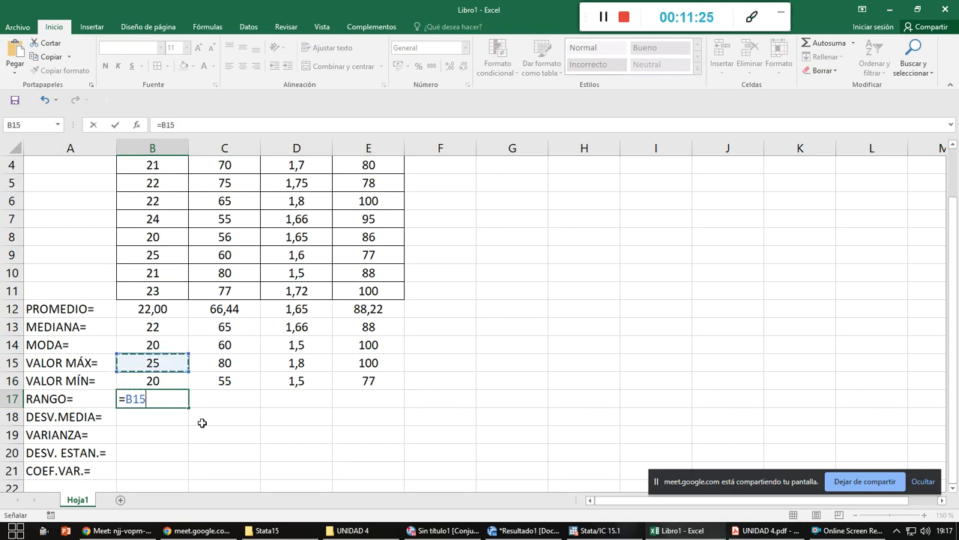
text(-)
key(Up)
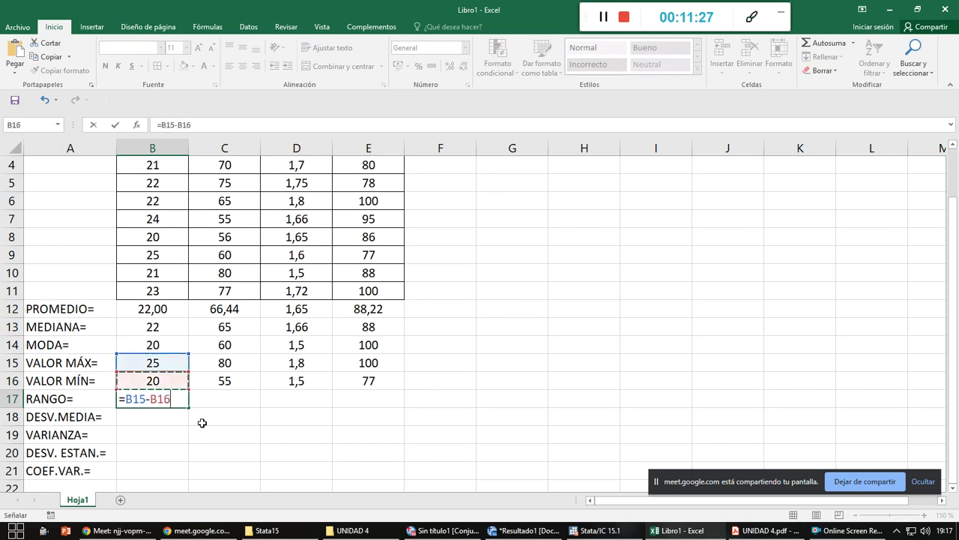
key(Return)
key(Up)
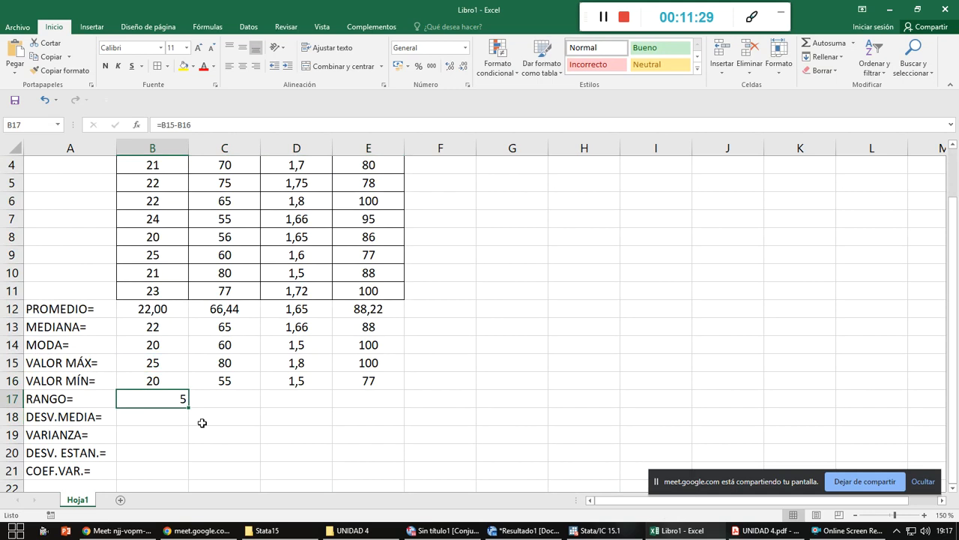
- Center the RANGO result in B17 and fill its formula across to E17
click(242, 66)
drag(189, 409, 381, 411)
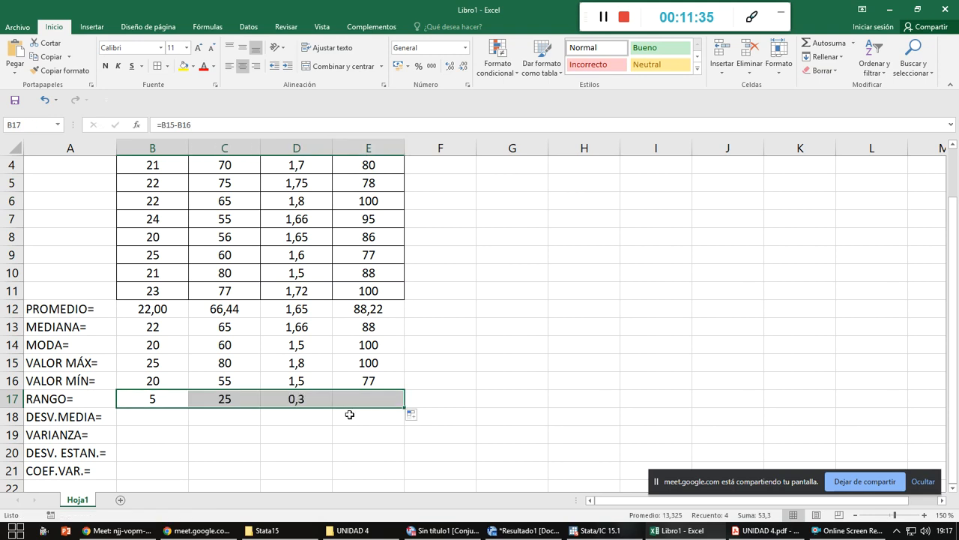
click(240, 402)
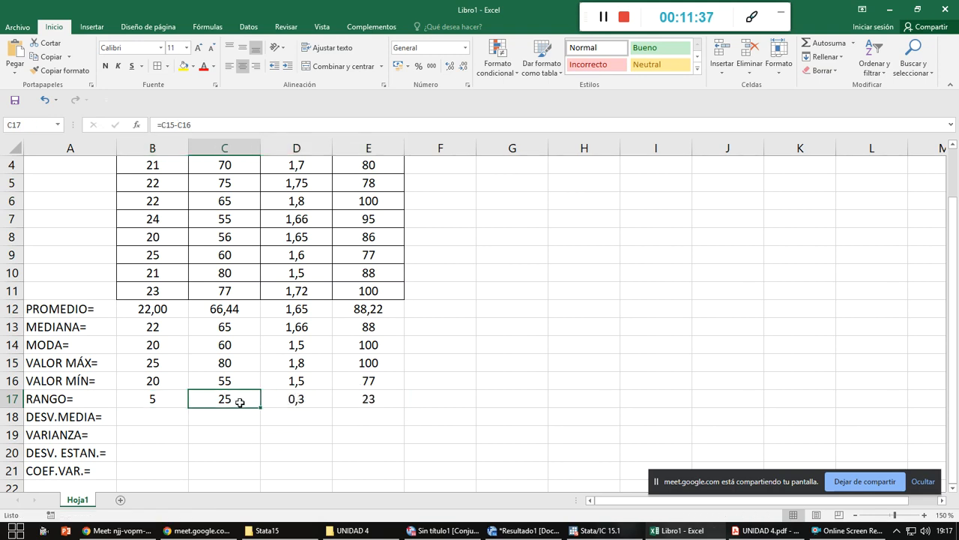
- Format the header cells B2:E2 with a yellow fill and bold text
scroll(240, 402, up, 1)
drag(185, 188, 375, 184)
click(183, 66)
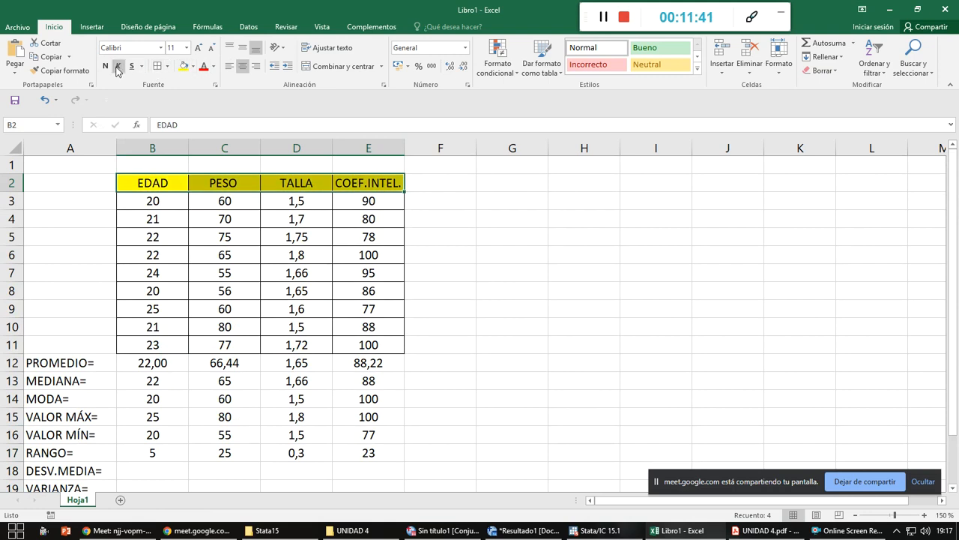
click(104, 66)
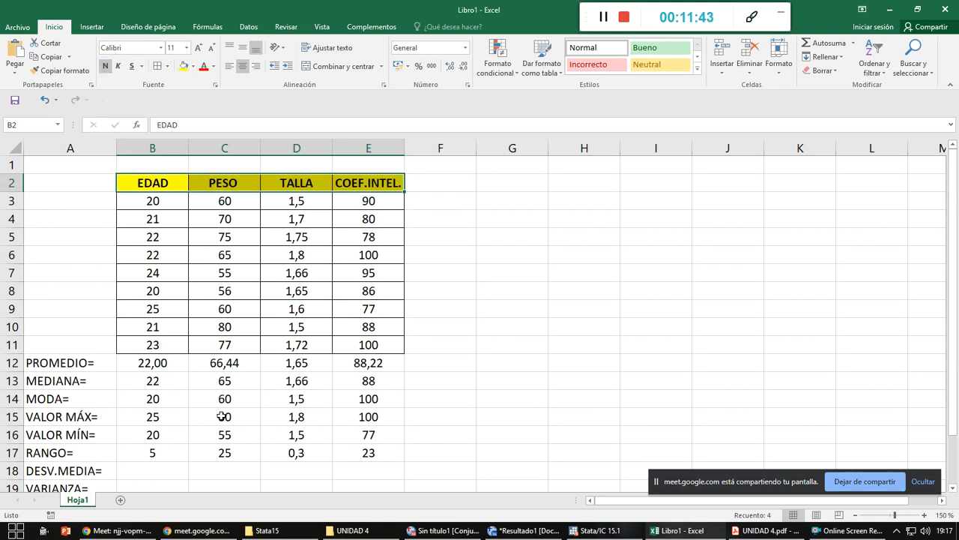
click(237, 450)
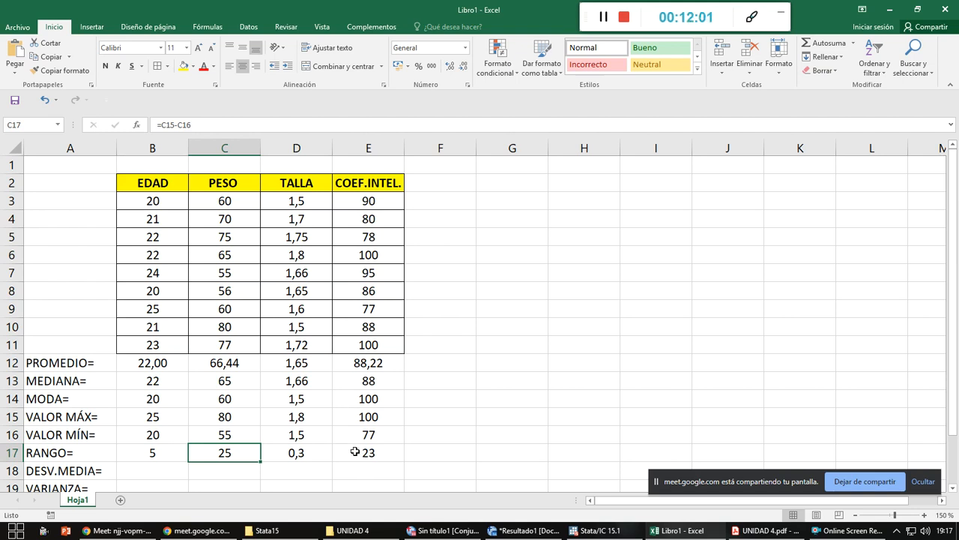
- Insert the statistical function DESVPROM in cell B18 for the mean deviation
scroll(355, 451, down, 2)
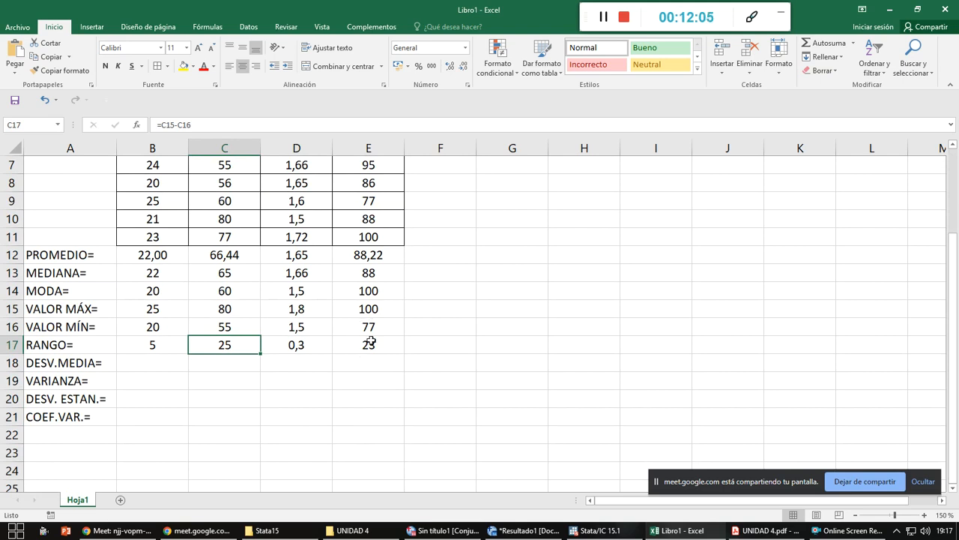
click(166, 361)
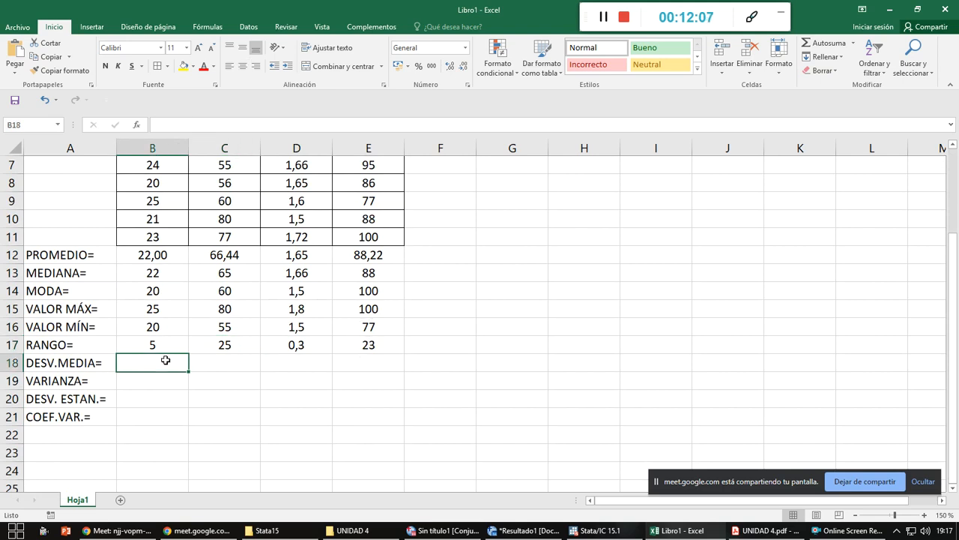
click(137, 124)
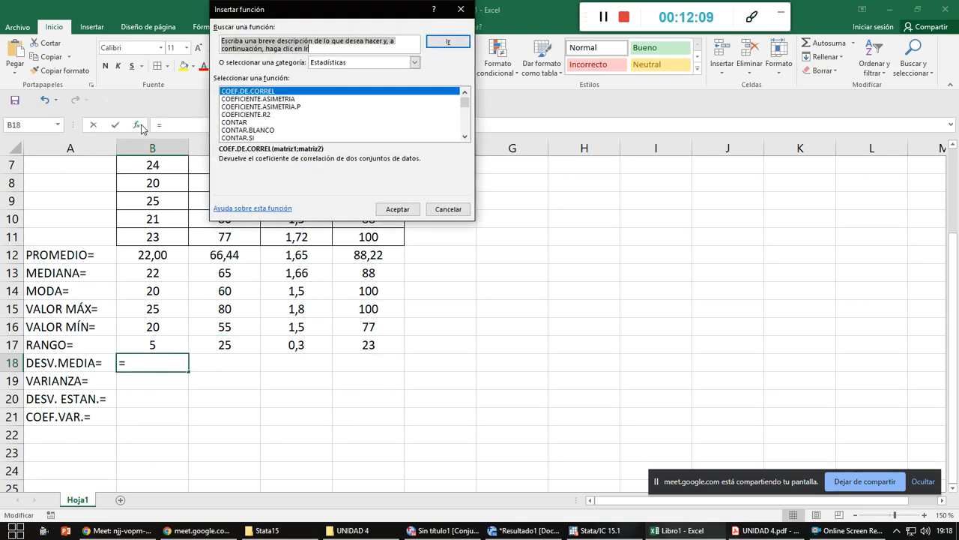
scroll(338, 120, down, 5)
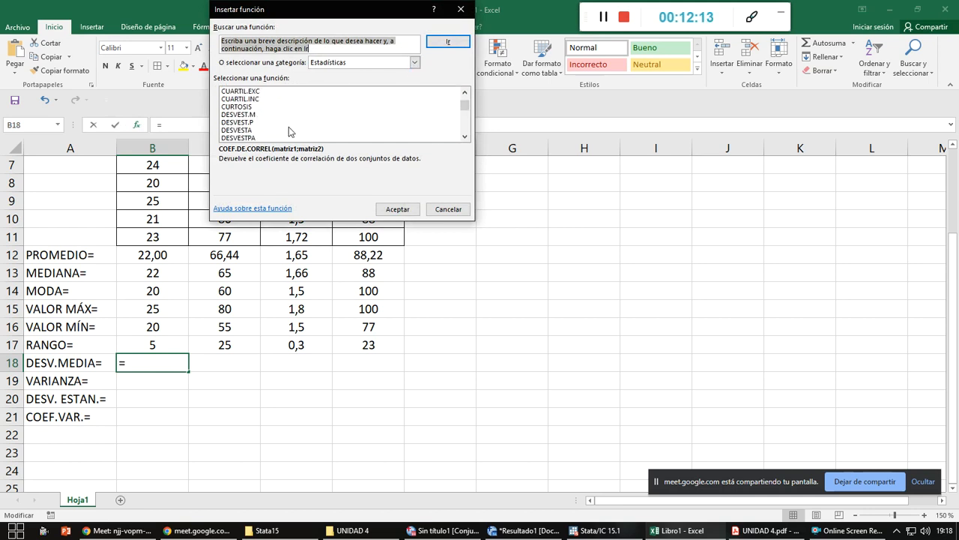
scroll(288, 127, down, 1)
scroll(257, 131, up, 1)
click(251, 115)
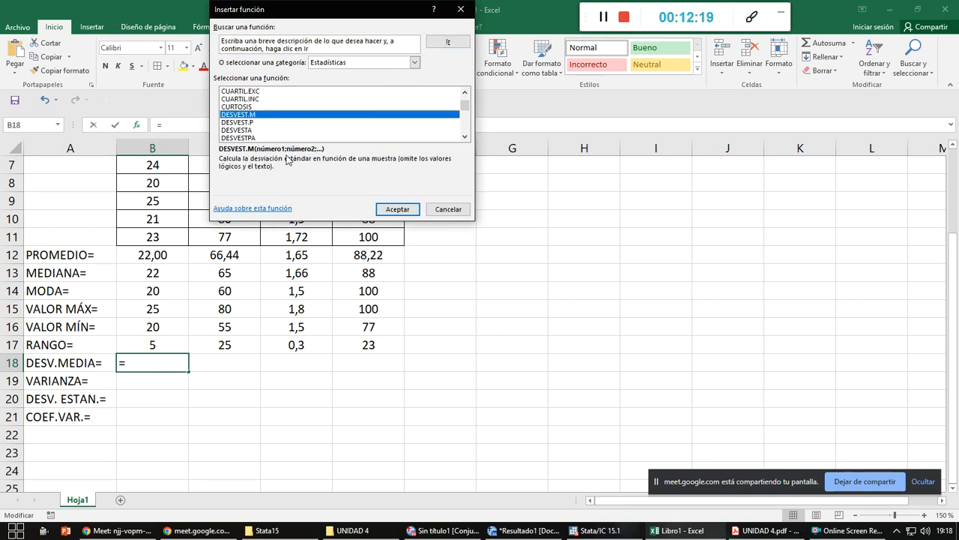
scroll(273, 135, down, 2)
click(254, 108)
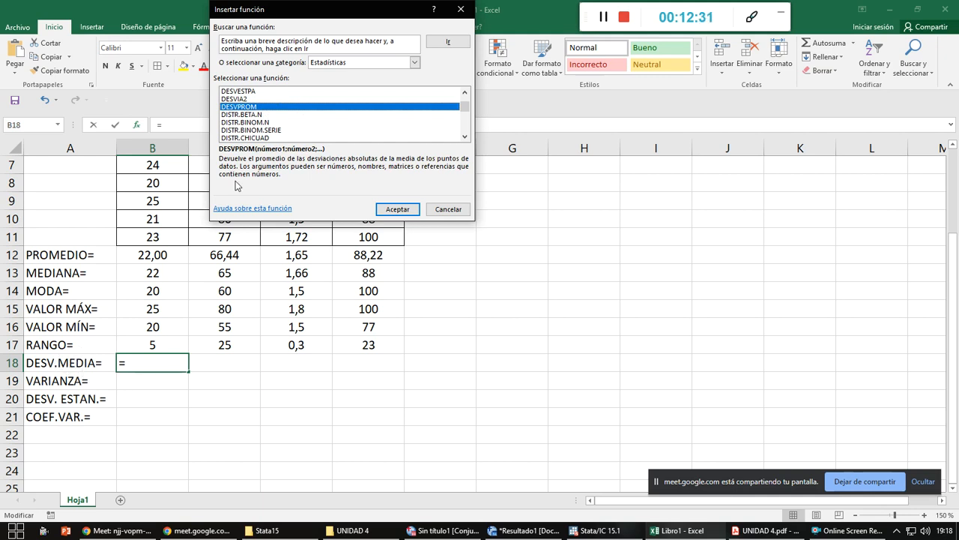
click(395, 209)
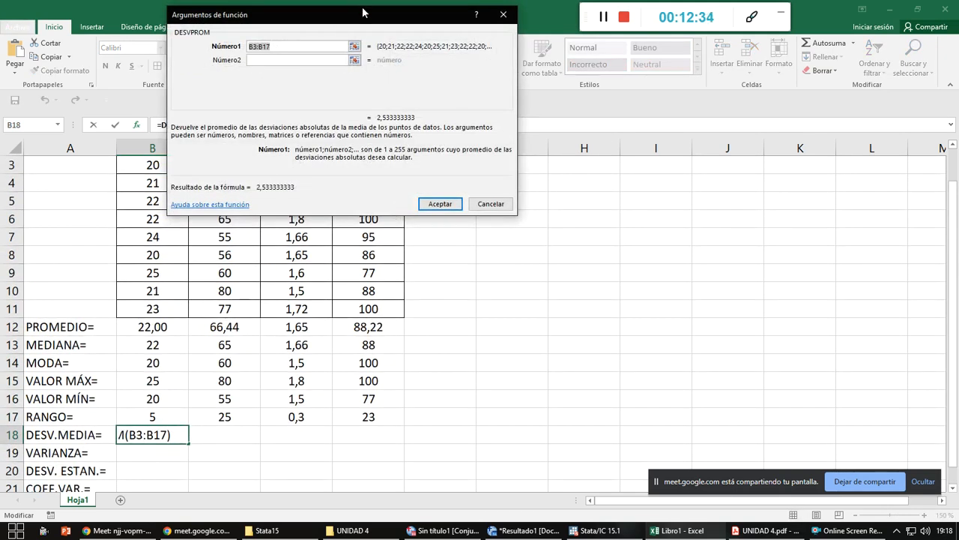
- Set the DESVPROM argument in B18 to the age data range B3:B11 and accept the function
click(353, 47)
scroll(183, 211, up, 1)
drag(182, 211, 172, 347)
click(511, 30)
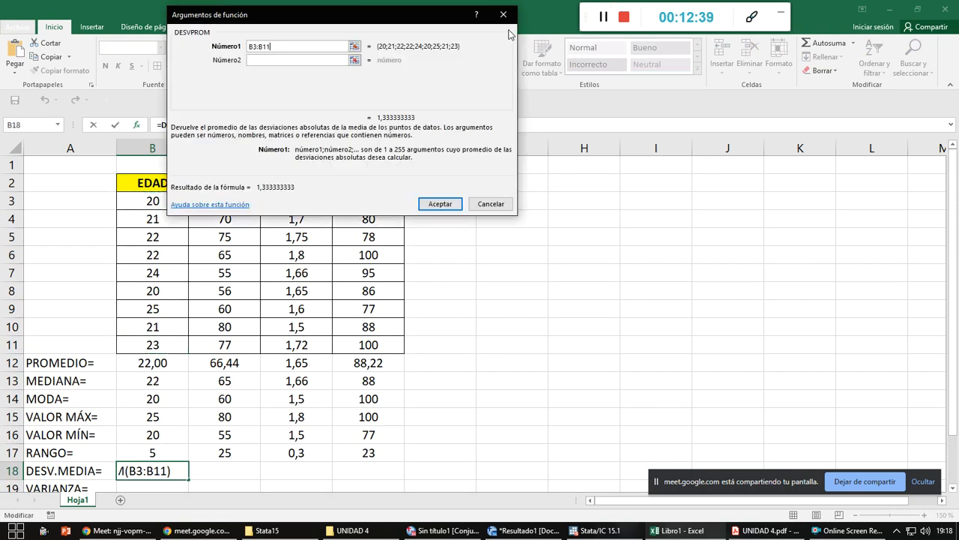
click(427, 201)
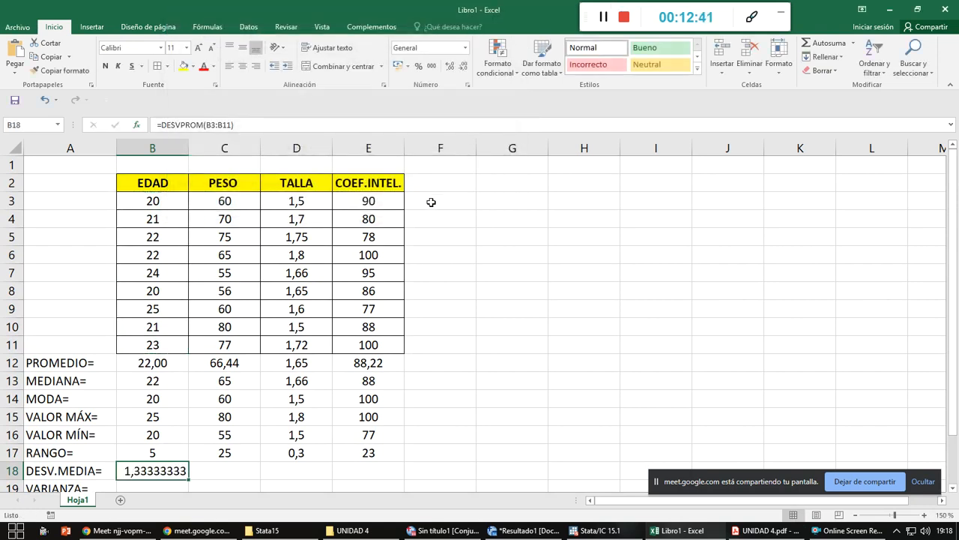
- Format the DESV.MEDIA result in B18 with two decimals, centered, and fill its formula across to E18
click(463, 67)
click(463, 67)
click(462, 68)
click(462, 67)
click(463, 68)
click(462, 68)
click(242, 66)
scroll(346, 394, down, 2)
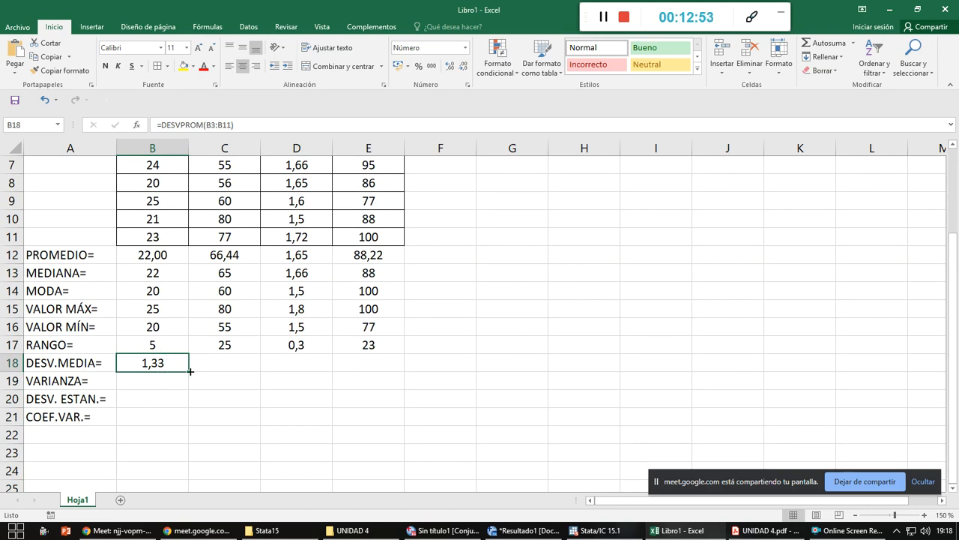
drag(187, 370, 398, 368)
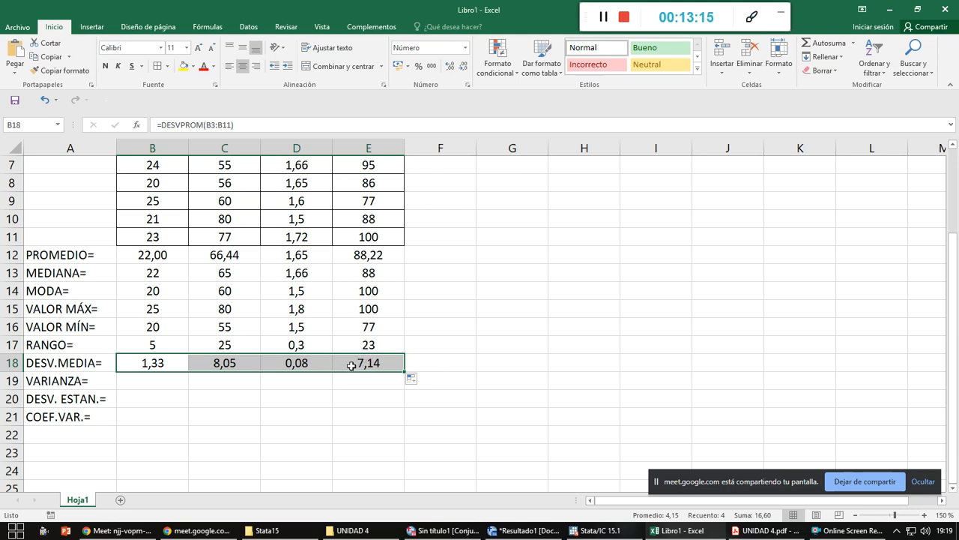
- Insert the statistical sample variance function VAR.S in cell B19
click(173, 380)
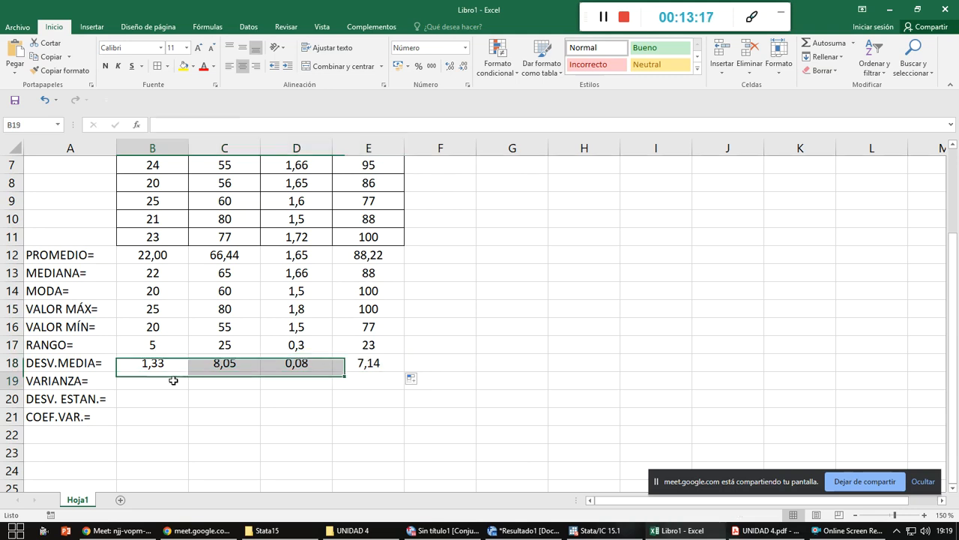
click(138, 125)
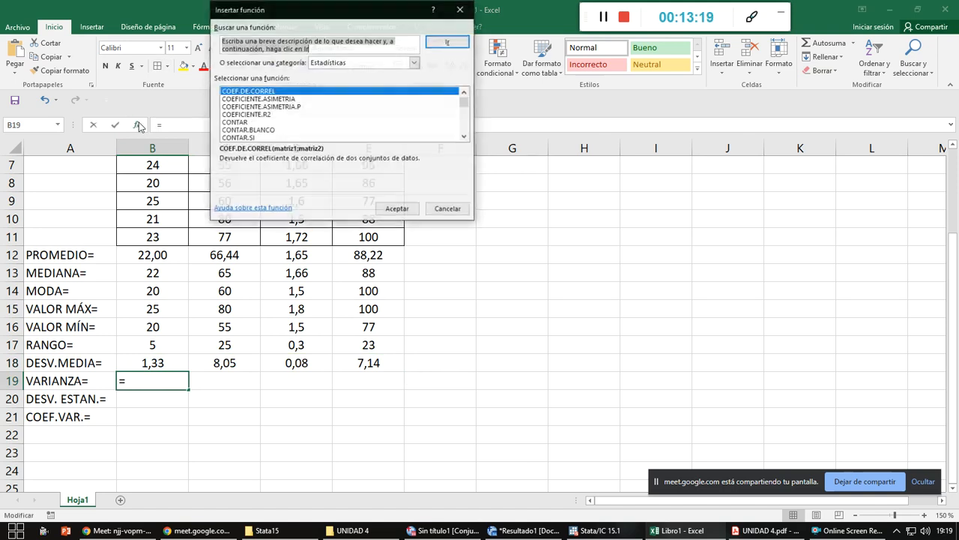
scroll(369, 118, down, 5)
scroll(369, 118, down, 15)
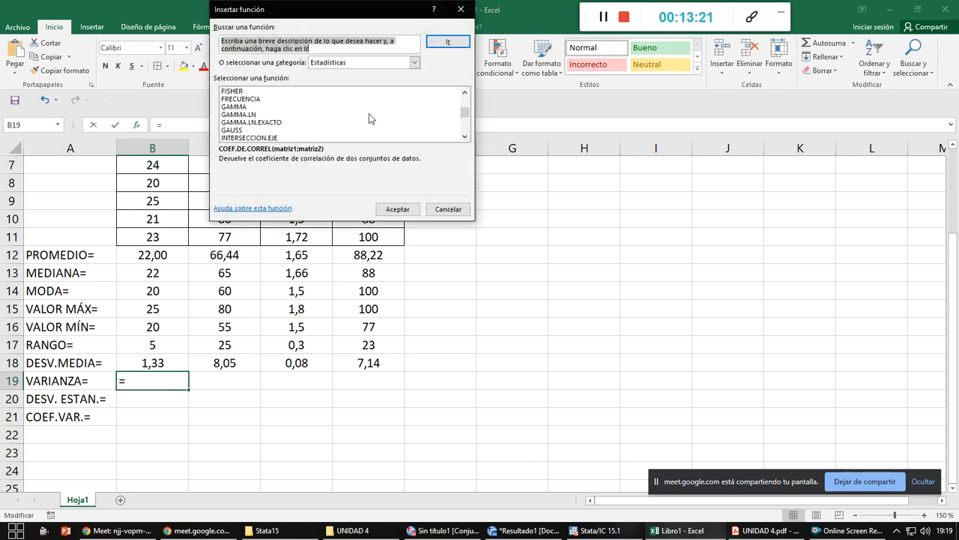
scroll(369, 119, down, 10)
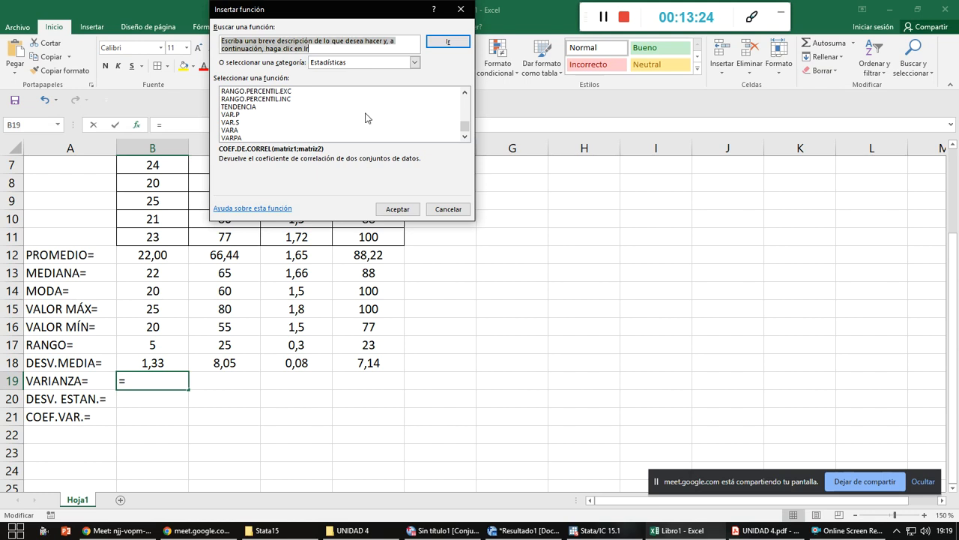
click(238, 116)
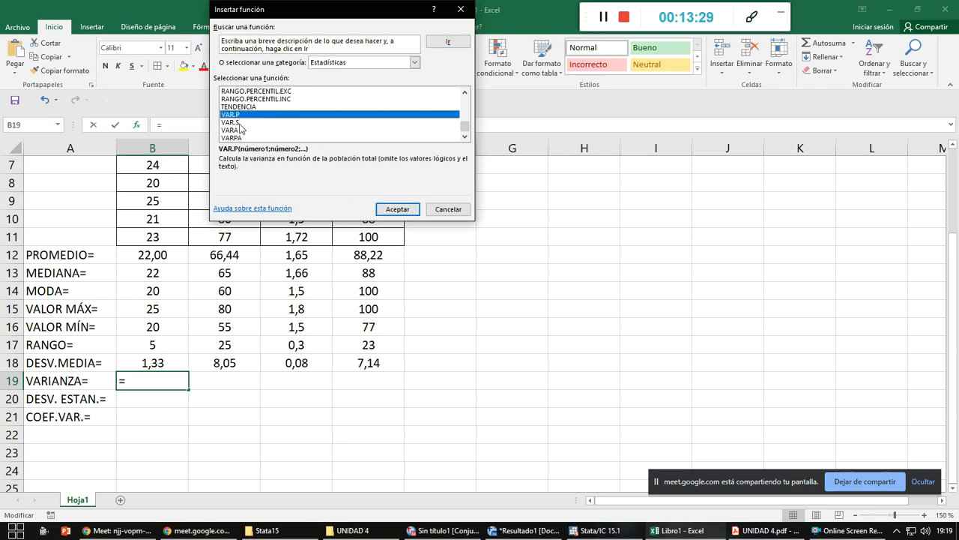
click(240, 122)
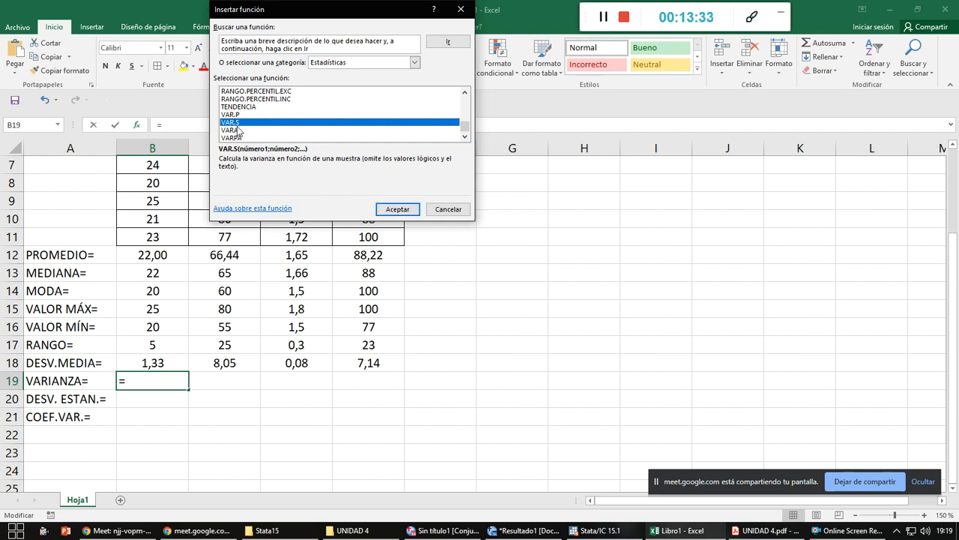
click(397, 210)
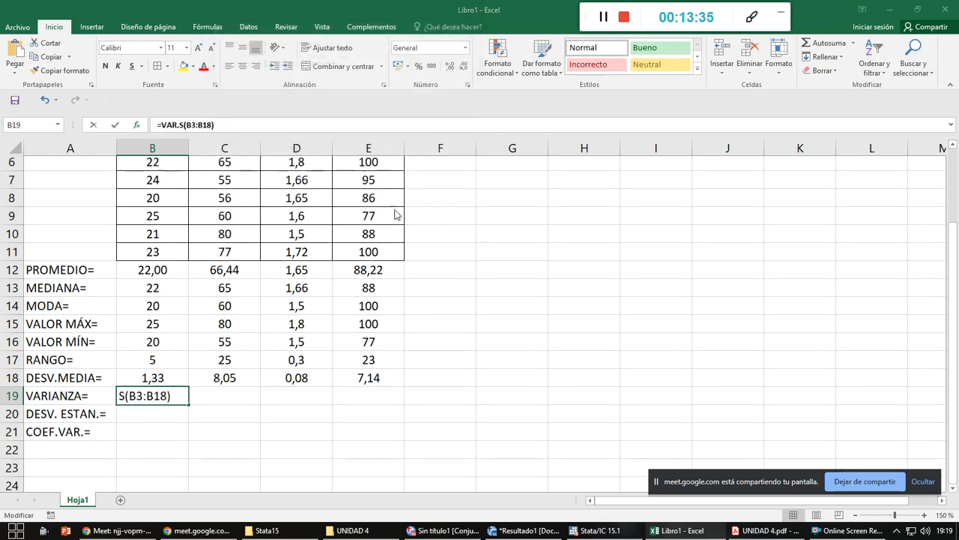
- Set the VAR.S argument in B19 to the age data range B3:B11 and accept the function
click(348, 50)
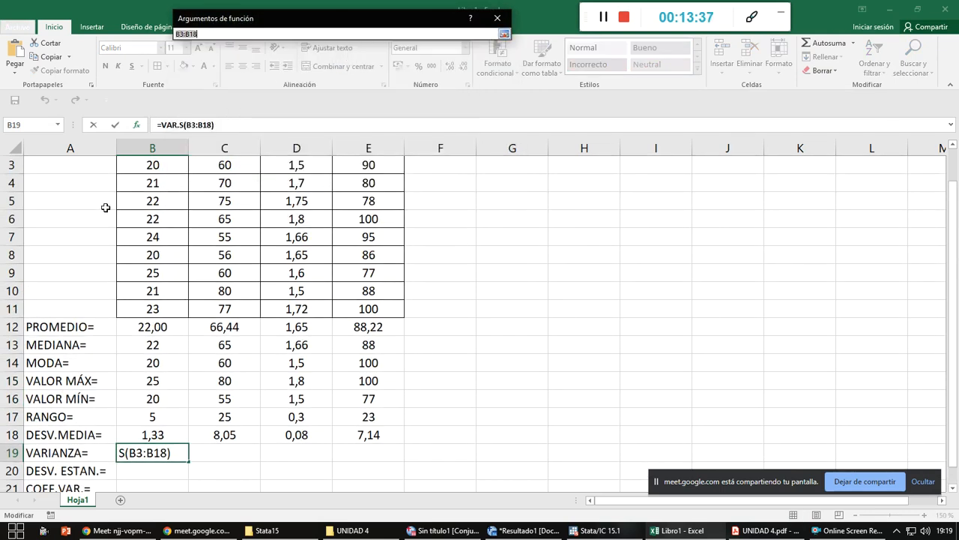
scroll(150, 240, up, 1)
drag(165, 196, 156, 345)
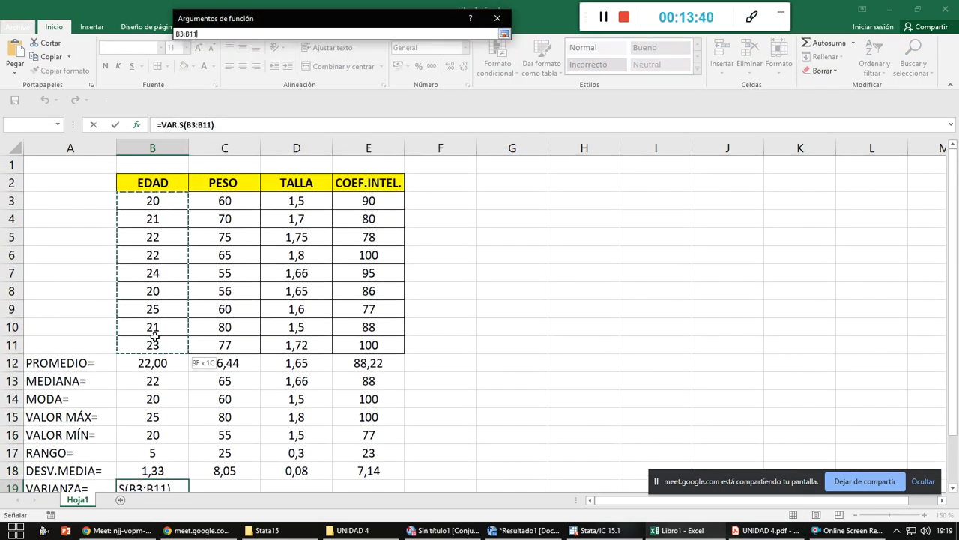
click(504, 34)
click(434, 201)
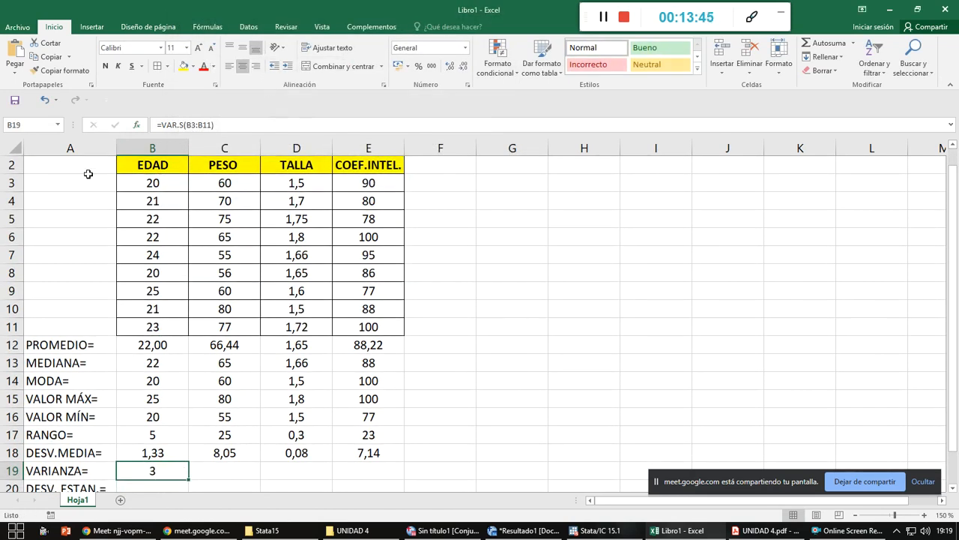
- Label the data rows ESTUDIANTE 1, ESTUDIANTE 2 and ESTUDIANTE 3 in A3:A5 and fill the series down to ESTUDIANTE 9 in A11
click(88, 182)
text(ES)
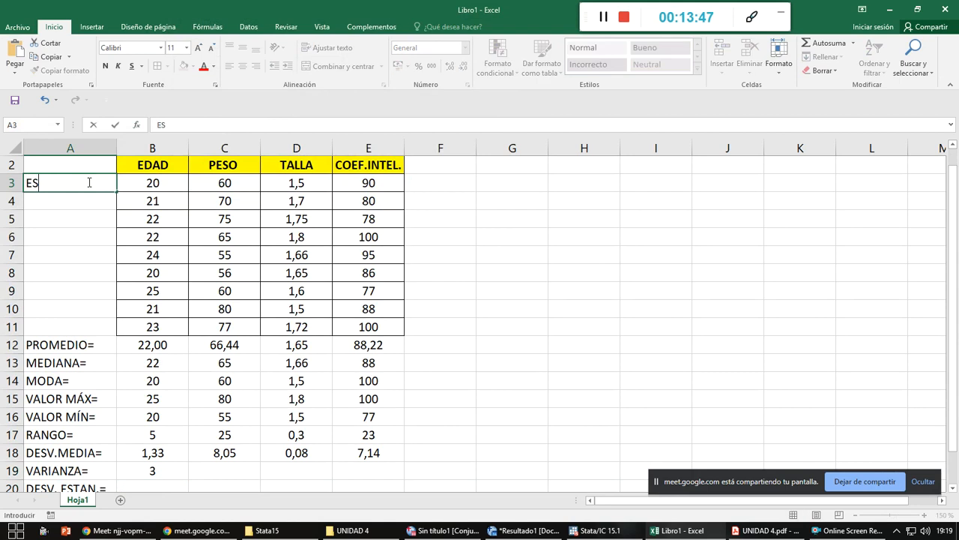
text(TUDIANTE 1)
key(Return)
text(ESTUDIA)
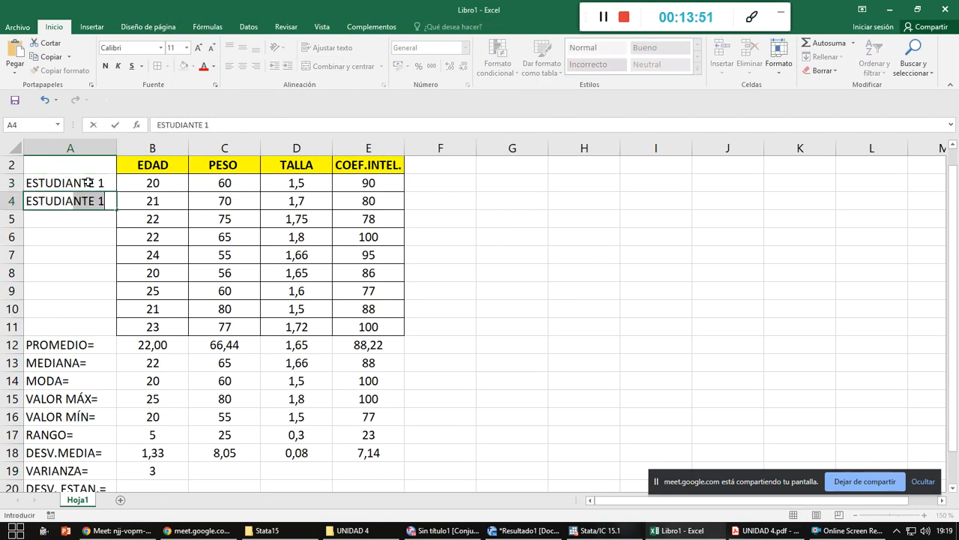
text(NTE 2)
key(Return)
text(ESTUDIANTE )
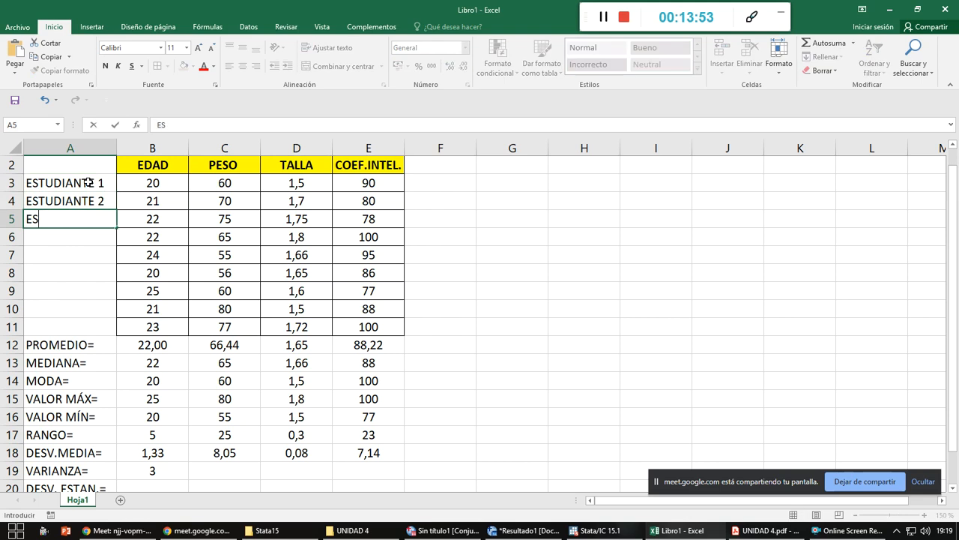
text(3)
key(Return)
drag(89, 182, 104, 328)
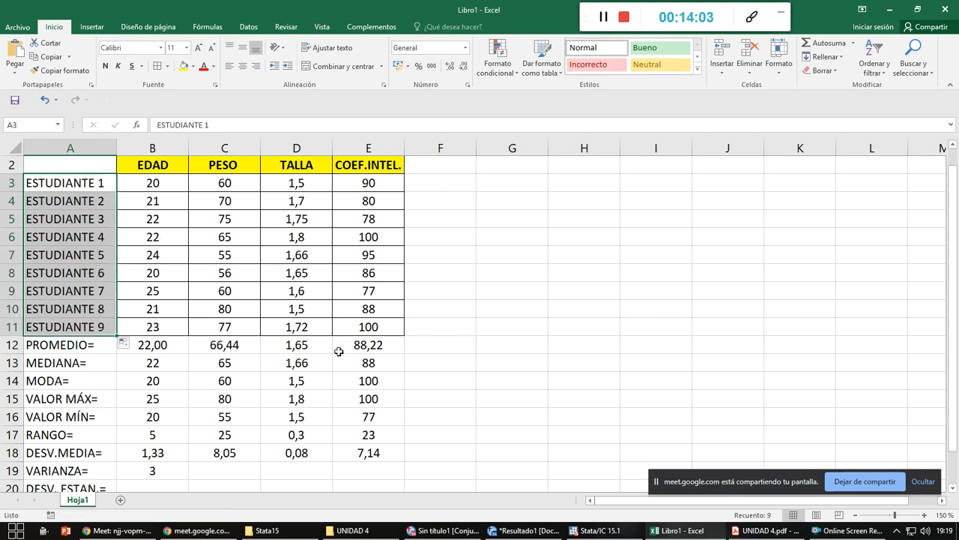
- Fill the VARIANZA formula from B19 across to E19
scroll(338, 351, down, 4)
scroll(171, 305, up, 1)
click(172, 307)
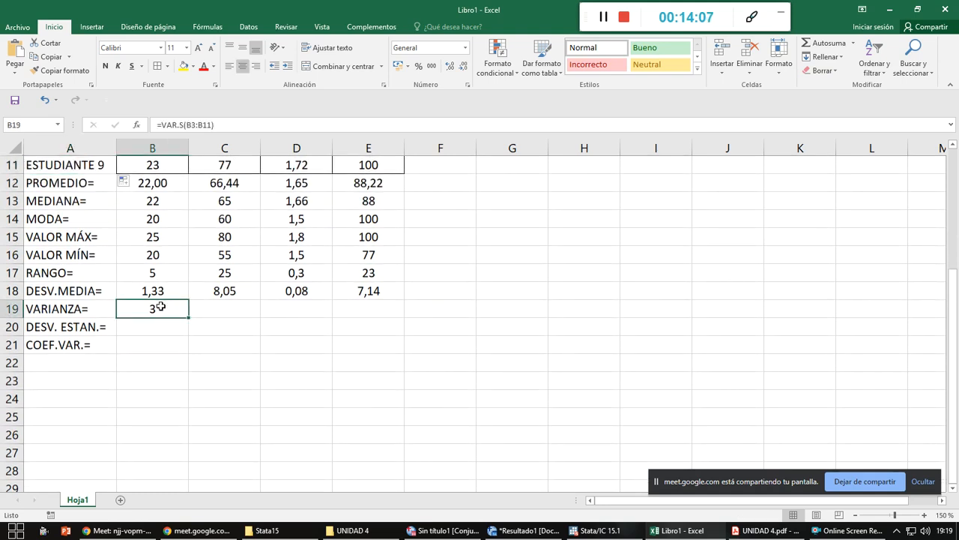
drag(187, 317, 383, 317)
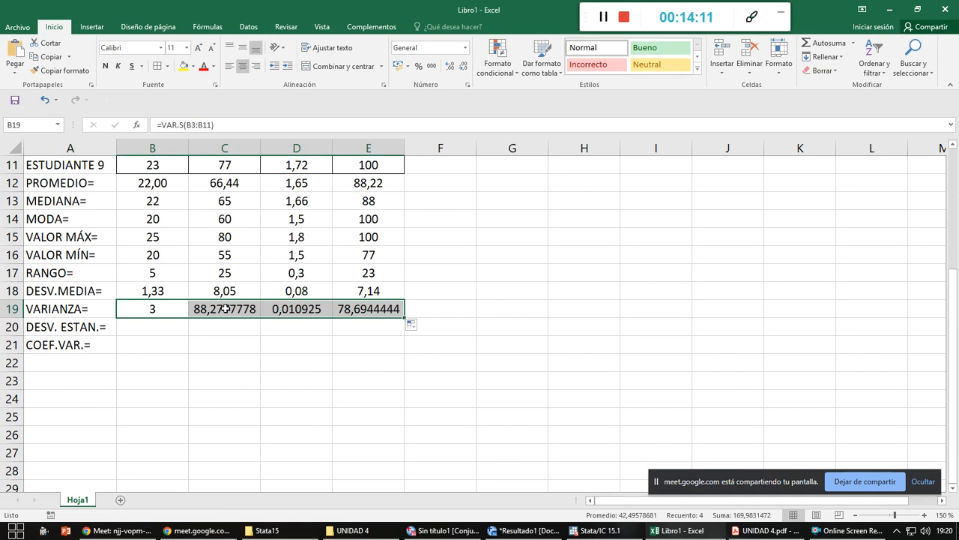
- Format the VARIANZA results in B19:E19 with two decimals
click(450, 66)
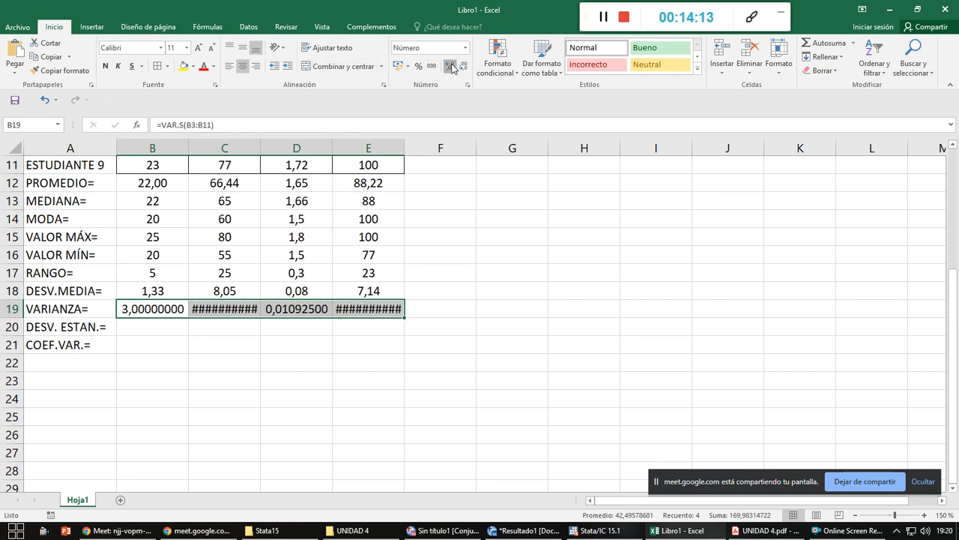
click(450, 66)
click(463, 67)
click(463, 67)
click(463, 67)
click(463, 67)
click(463, 67)
click(464, 67)
click(464, 67)
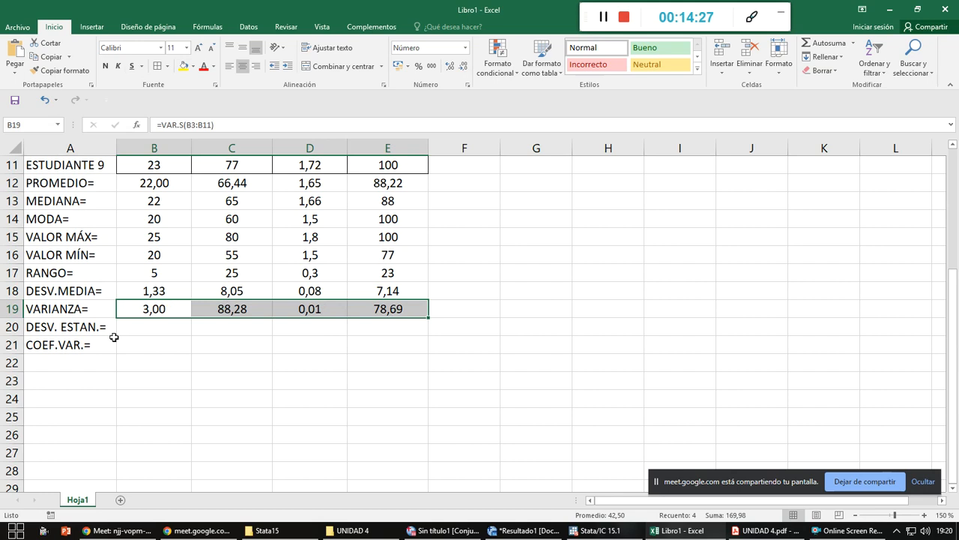
click(159, 326)
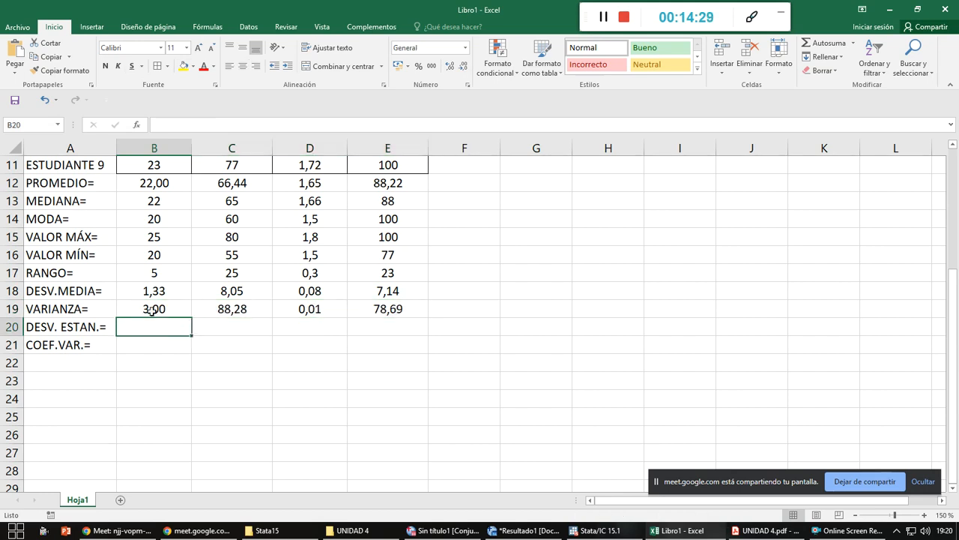
click(169, 308)
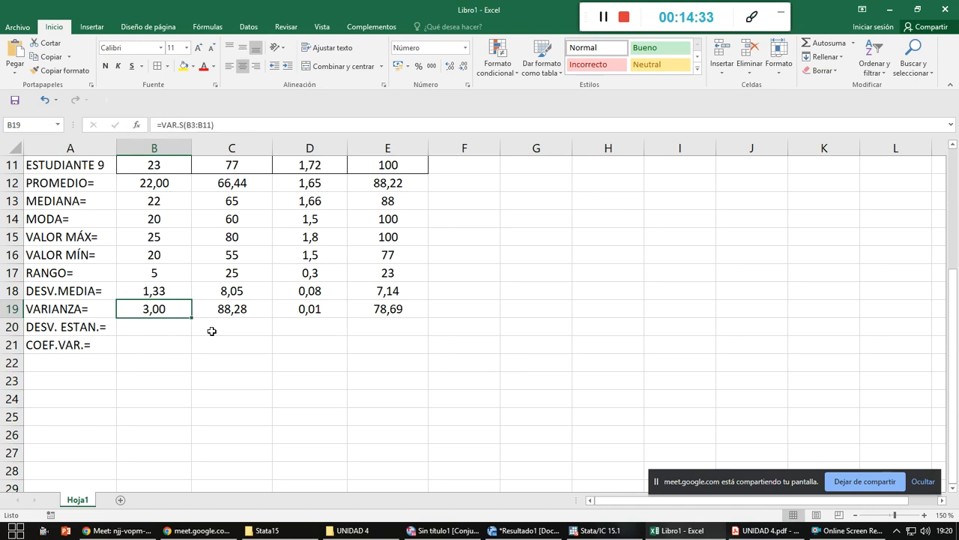
click(181, 326)
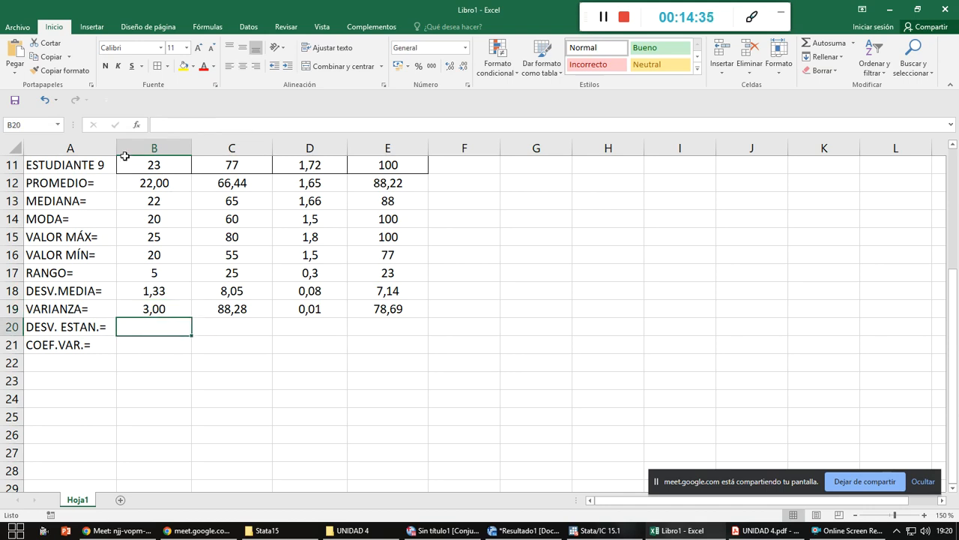
click(138, 125)
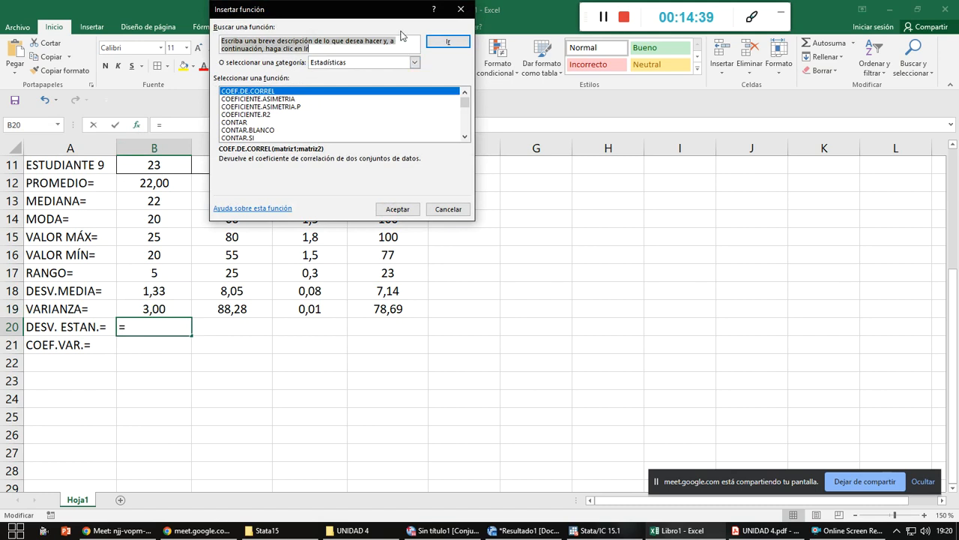
click(461, 9)
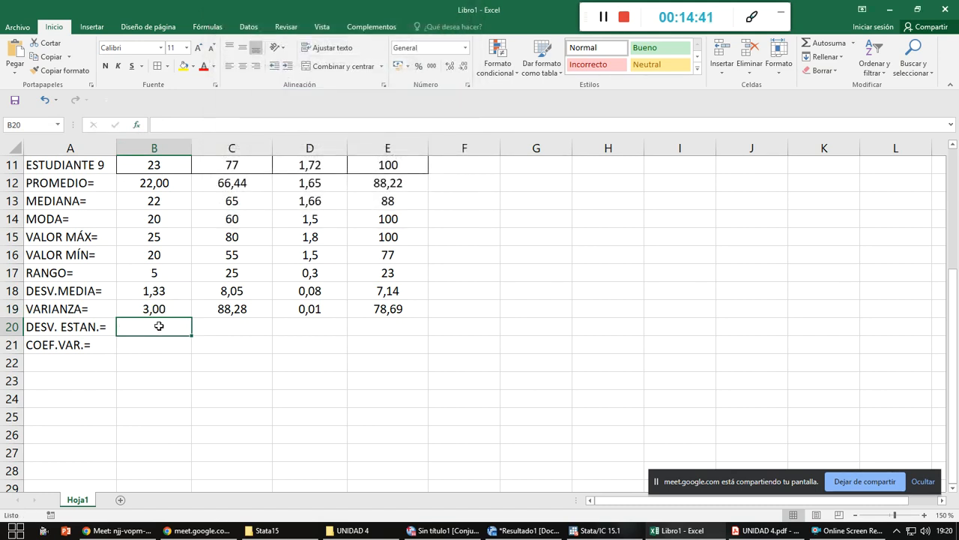
- Calculate the age standard deviation in cell B20 with the formula =RAIZ(B19)
text(=)
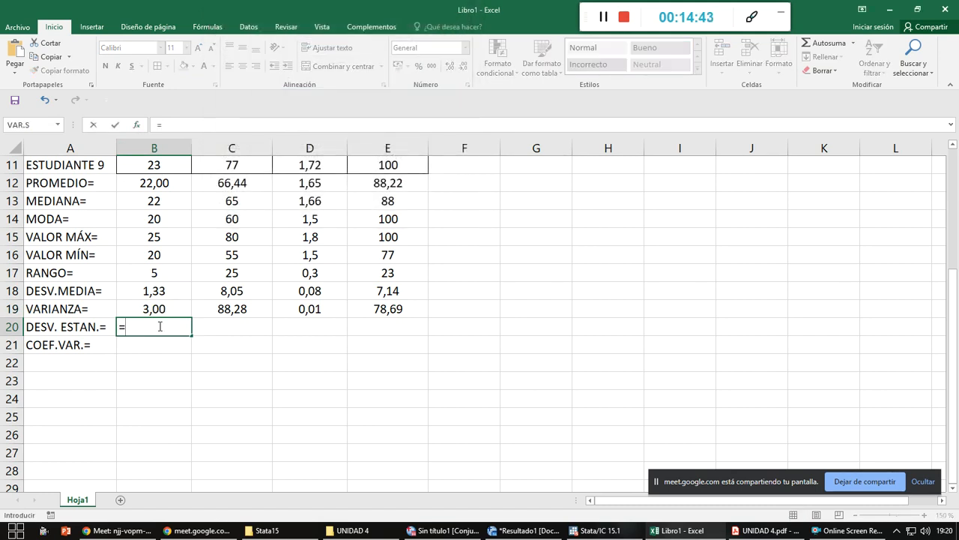
text(RAIZ=)
key(BackSpace)
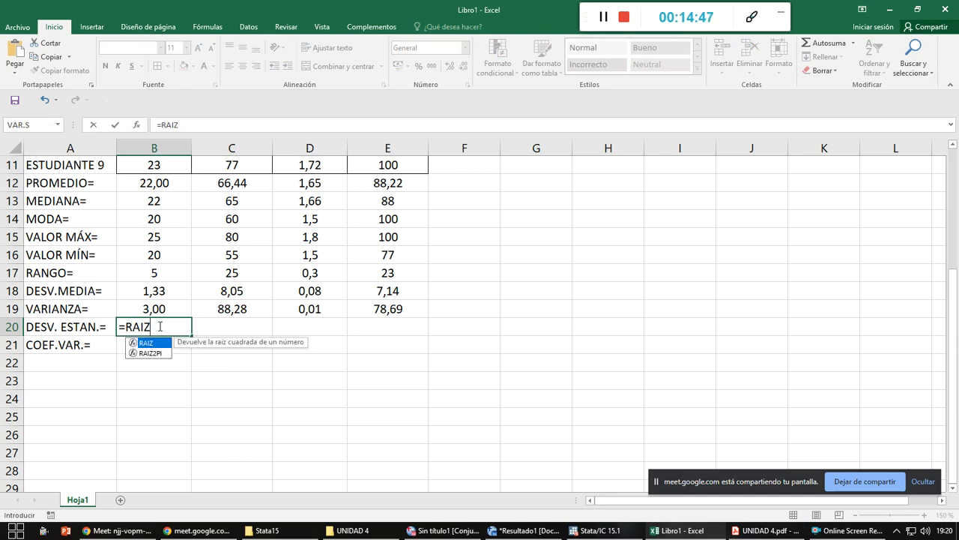
text(()
key(Up)
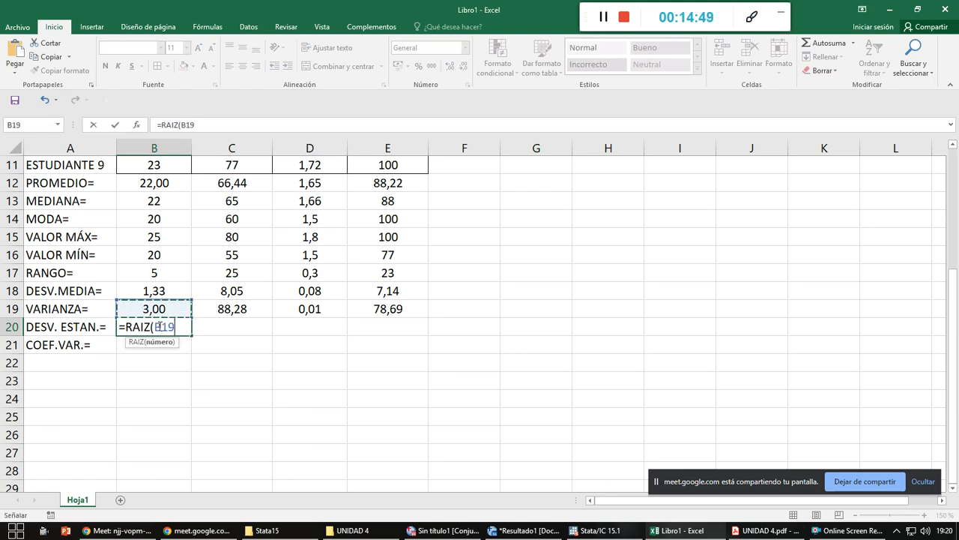
text())
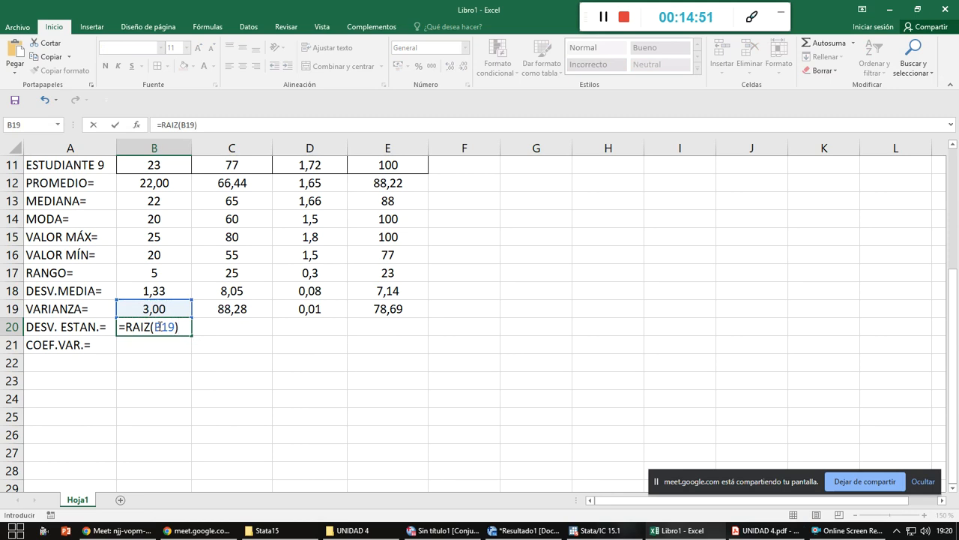
key(Return)
- Format the DESV. ESTAN. result in B20 with two decimals, centered, and fill its formula across to E20
click(159, 326)
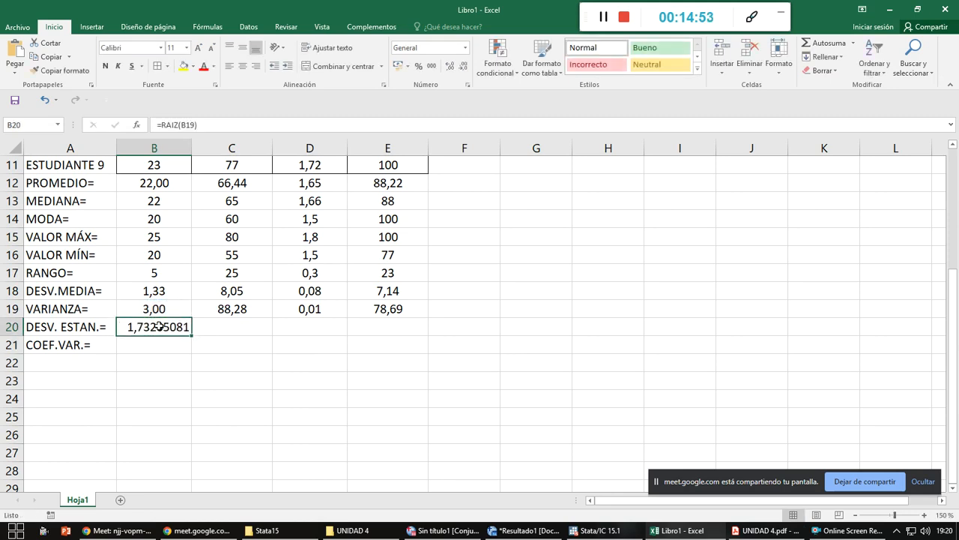
click(450, 66)
click(462, 66)
click(462, 67)
click(462, 68)
click(463, 67)
click(463, 68)
click(463, 68)
click(463, 67)
click(242, 66)
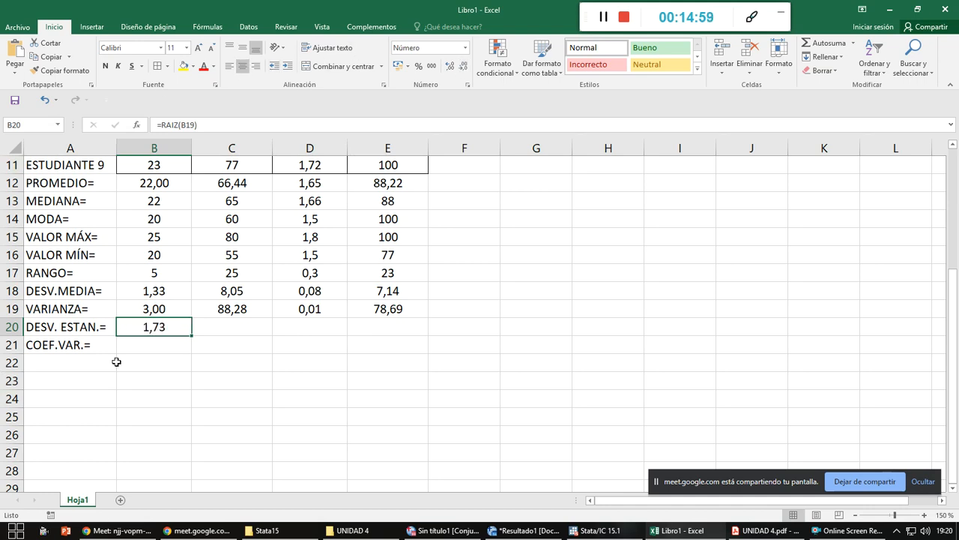
drag(192, 338, 386, 332)
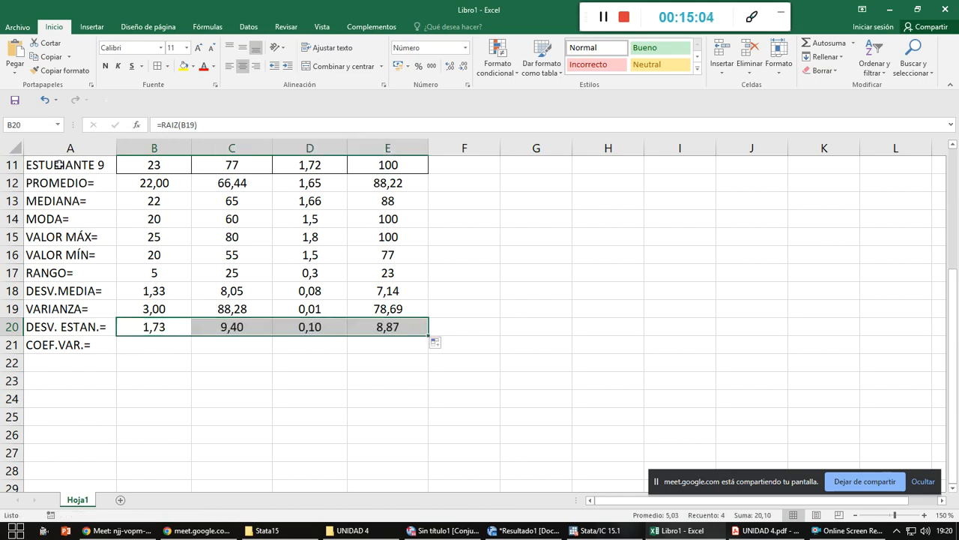
click(154, 326)
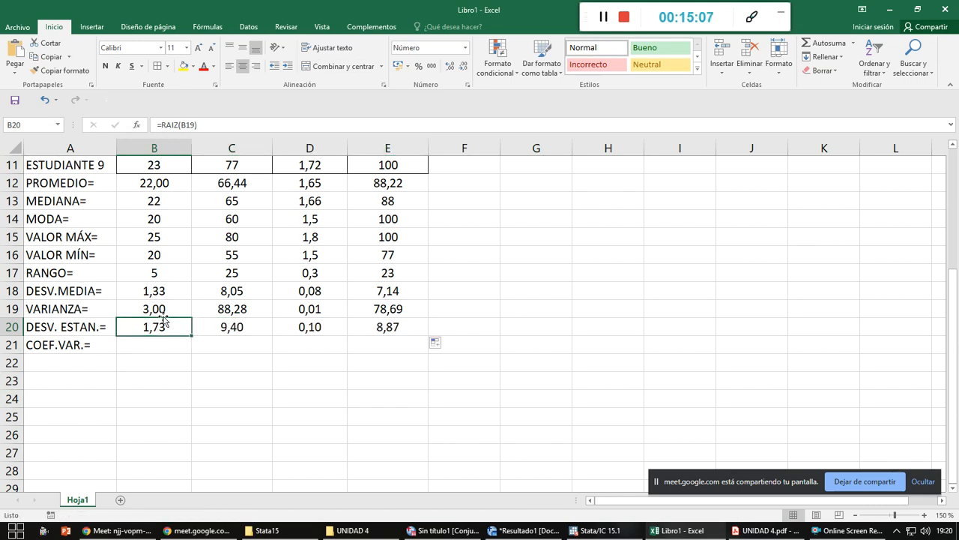
- Try fewer and more decimals on the age standard deviation in B20, and return it to two decimals
click(450, 66)
click(464, 66)
click(464, 66)
click(464, 66)
click(450, 66)
click(451, 66)
- Switch to the Google Meet call, admit the waiting participant, and return to the Excel workbook
key(alt+Tab)
click(589, 105)
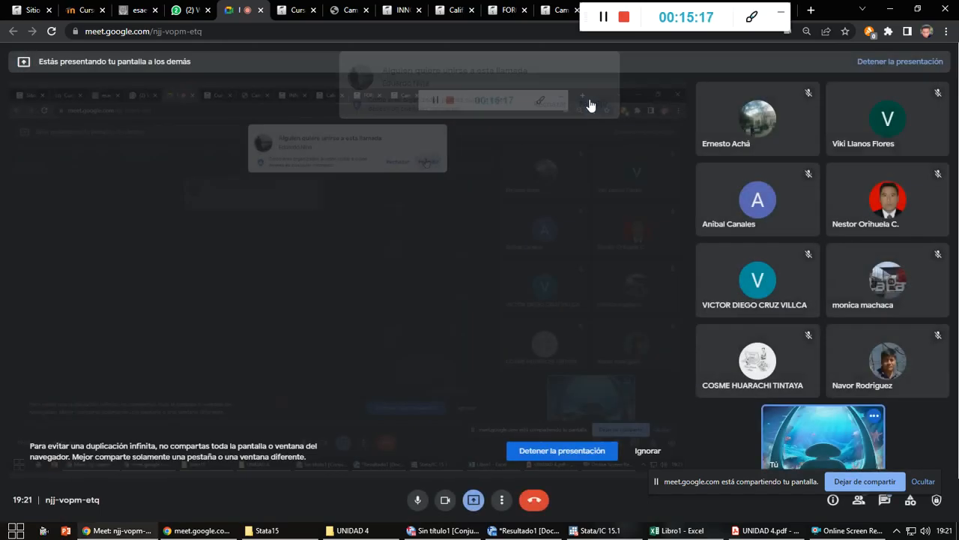
key(alt+Tab)
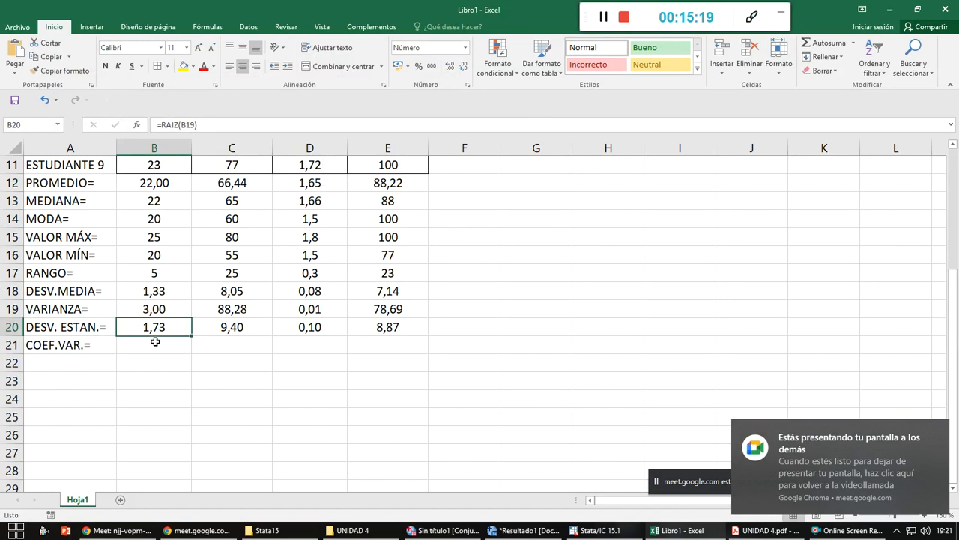
- Compare the DESVEST.M and DESVEST.P descriptions among the statistical functions and insert DESVEST.M in cell B21
click(159, 344)
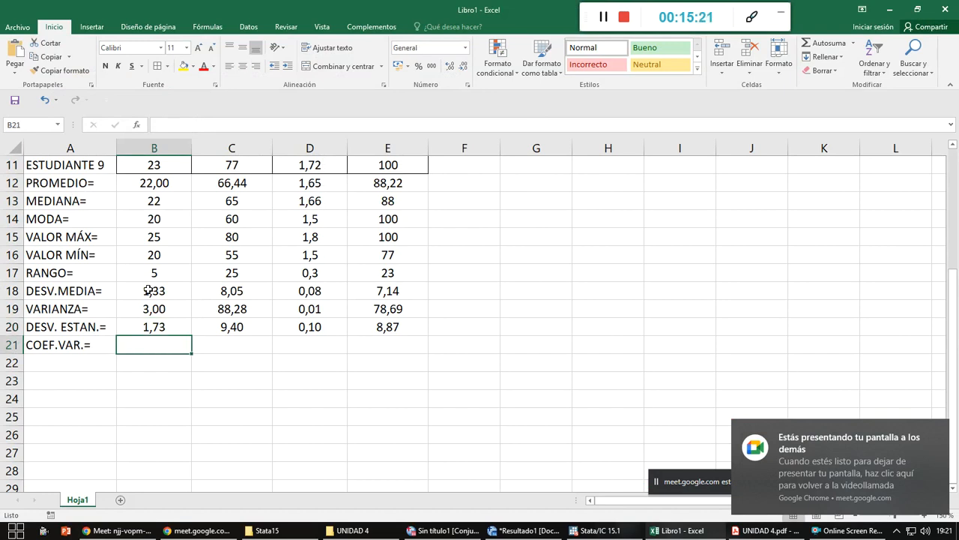
click(137, 124)
scroll(283, 105, down, 7)
scroll(282, 107, down, 3)
scroll(283, 107, up, 11)
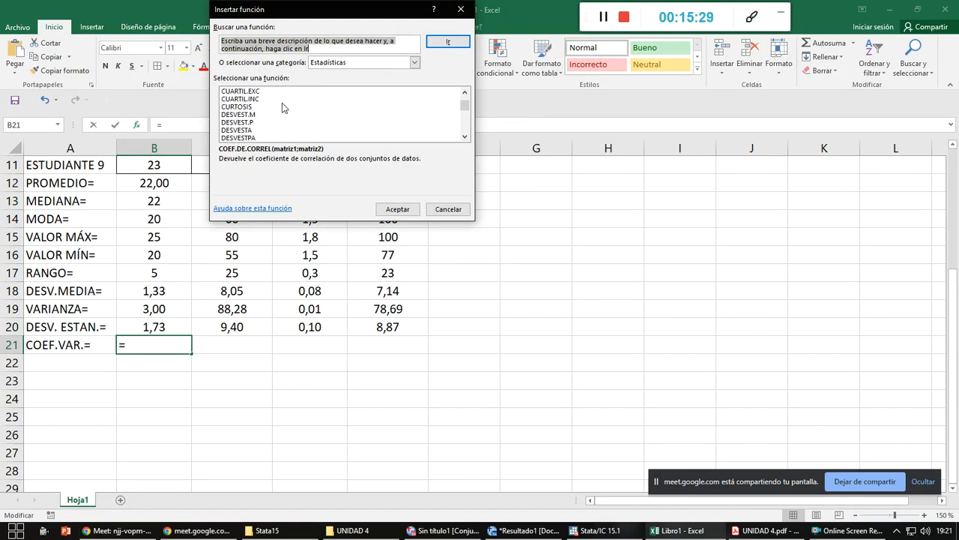
click(250, 115)
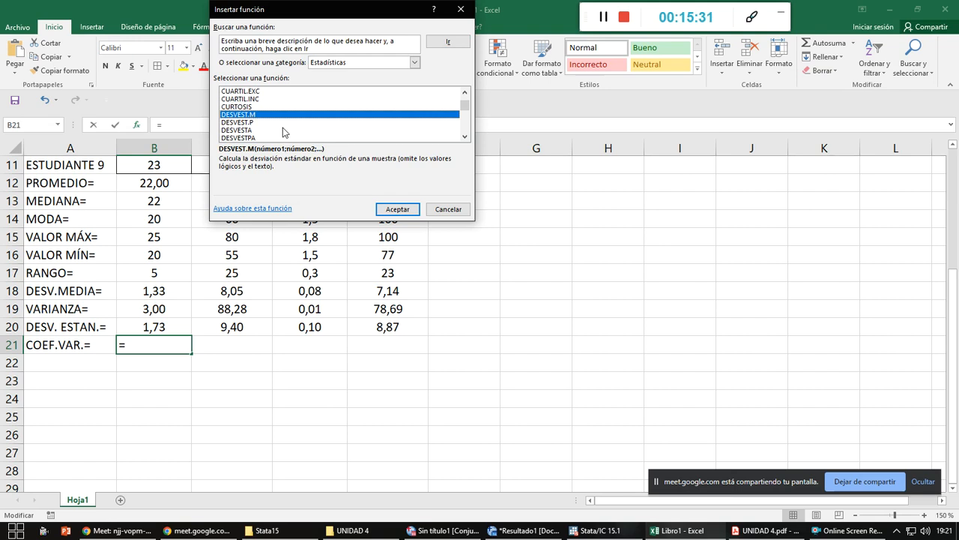
click(250, 122)
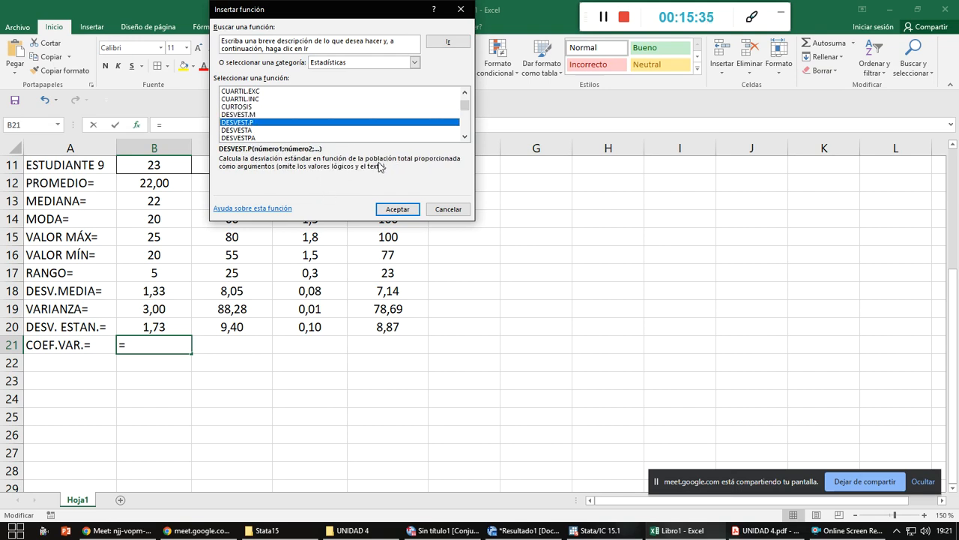
click(253, 116)
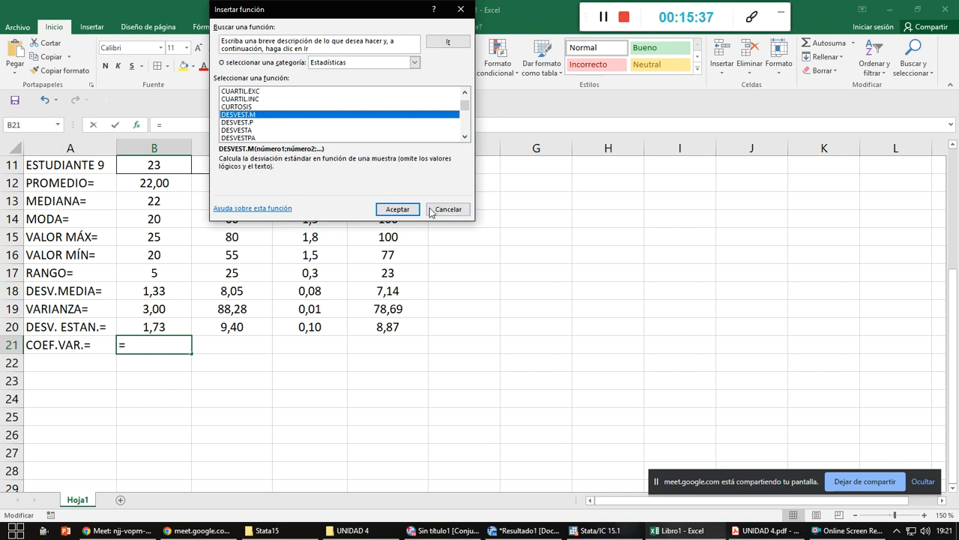
click(399, 209)
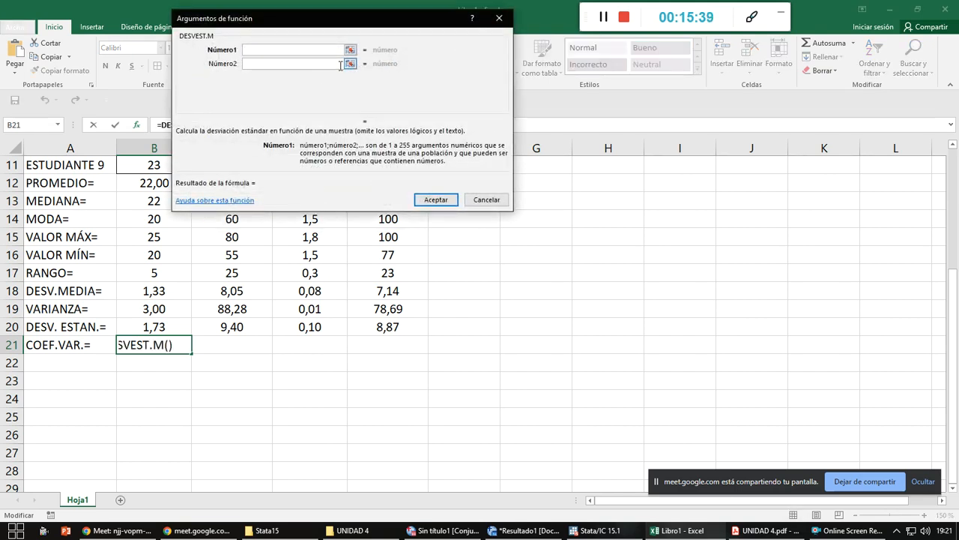
- Calculate the sample standard deviation of the ages in B21 by giving DESVEST.M the range B3:B11
click(349, 48)
scroll(197, 231, up, 1)
scroll(196, 232, up, 3)
drag(179, 200, 178, 341)
click(506, 34)
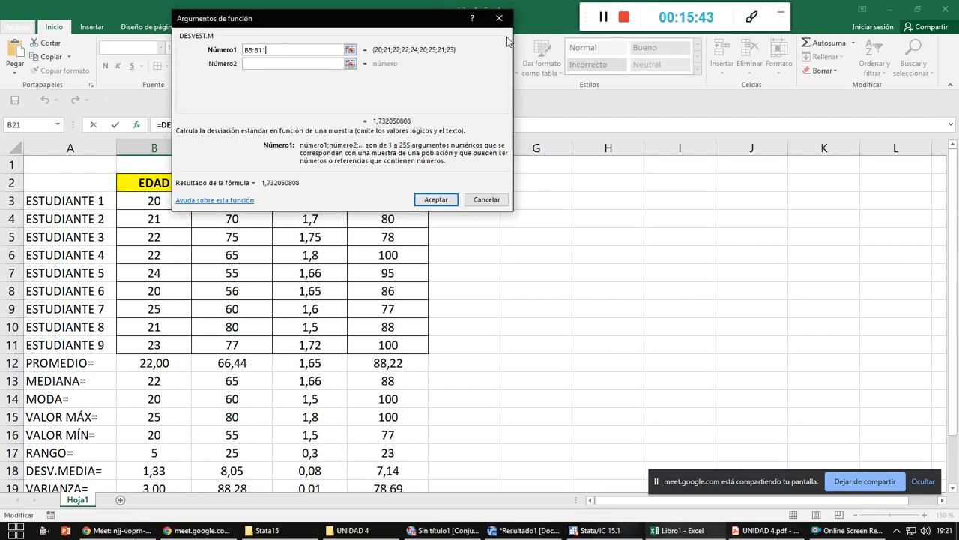
click(435, 200)
- Format cell B21 with two decimals and center its content
scroll(499, 295, down, 3)
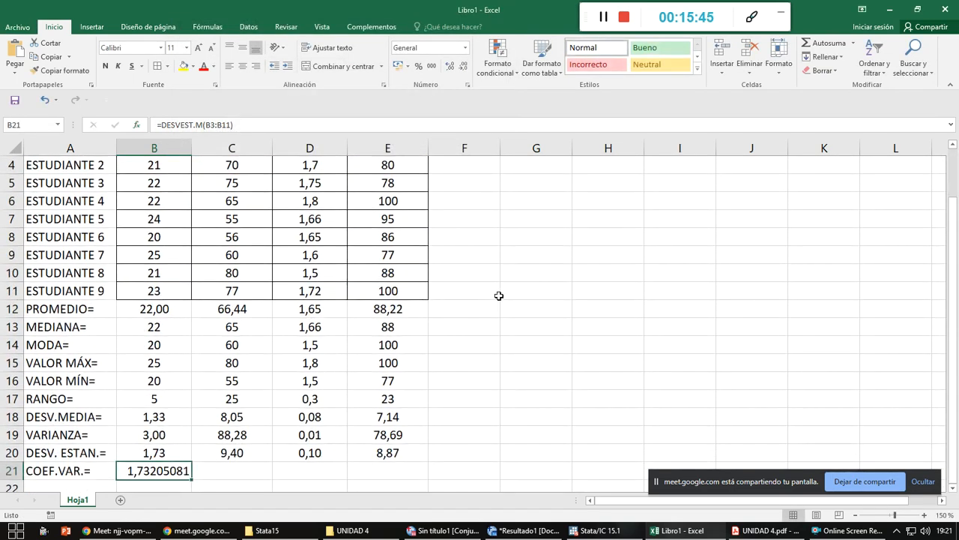
click(451, 66)
click(462, 67)
click(462, 67)
click(462, 67)
click(461, 68)
click(461, 67)
click(462, 67)
click(462, 68)
click(242, 66)
- Compare the RAIZ result in B20 with the DESVEST.M result in B21, and clear B21
click(162, 342)
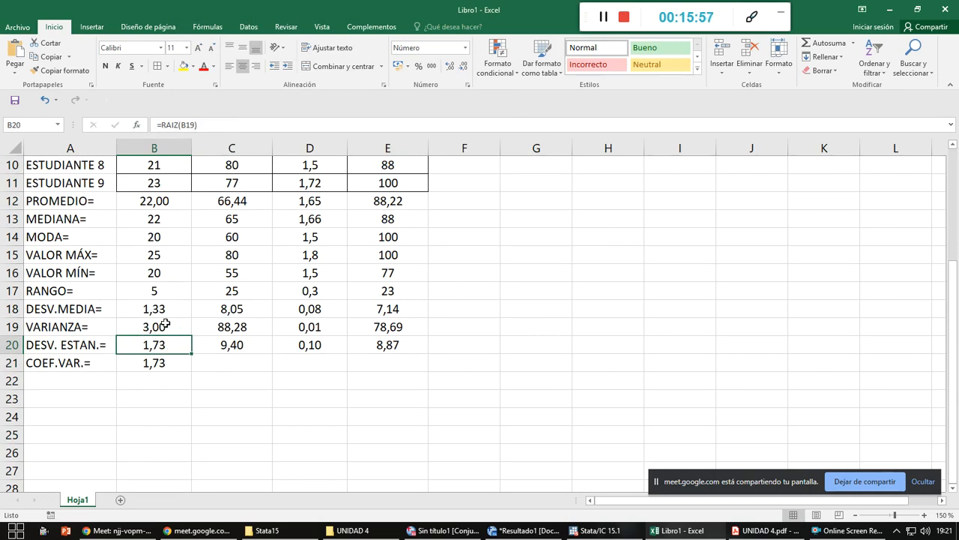
click(166, 361)
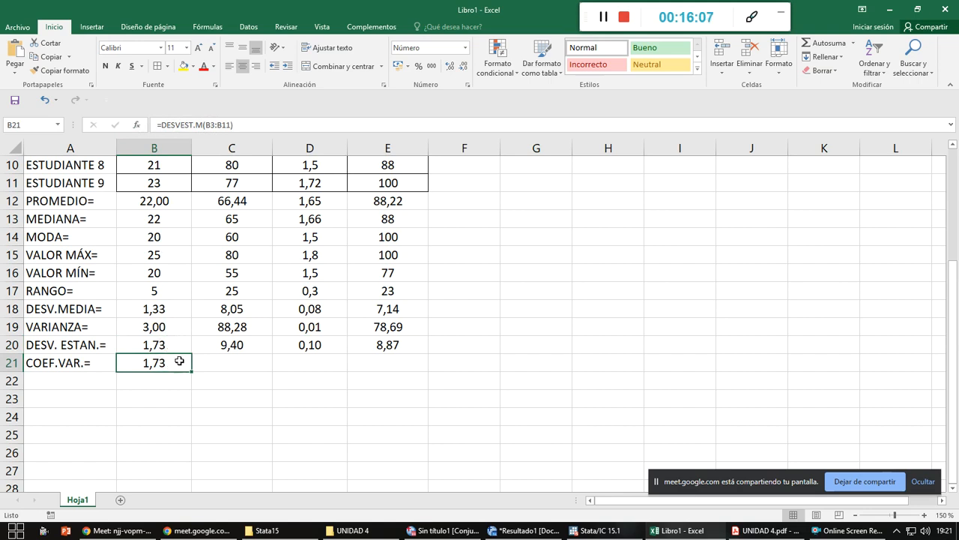
key(Delete)
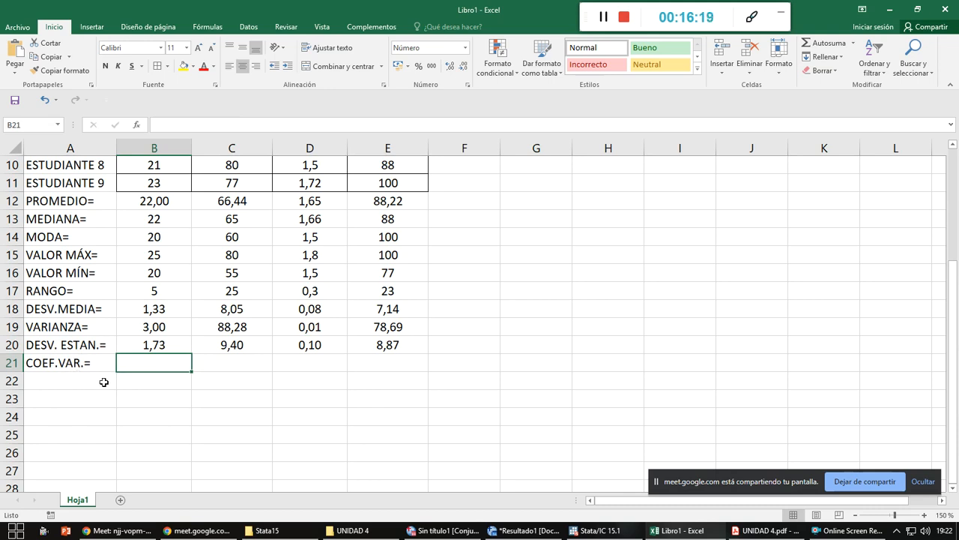
scroll(193, 329, up, 3)
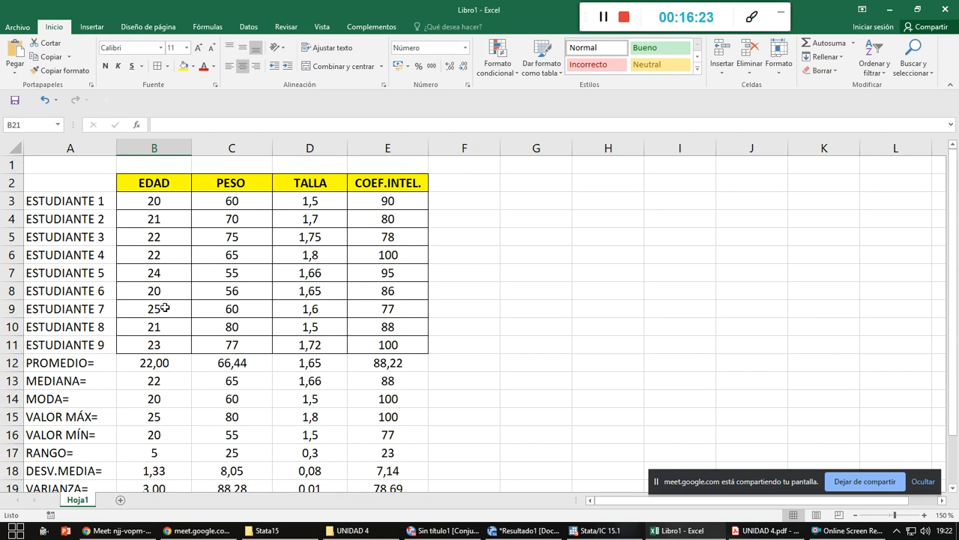
- Switch to the Google Meet call to admit another waiting participant, and go back to the Excel workbook
key(alt+Tab)
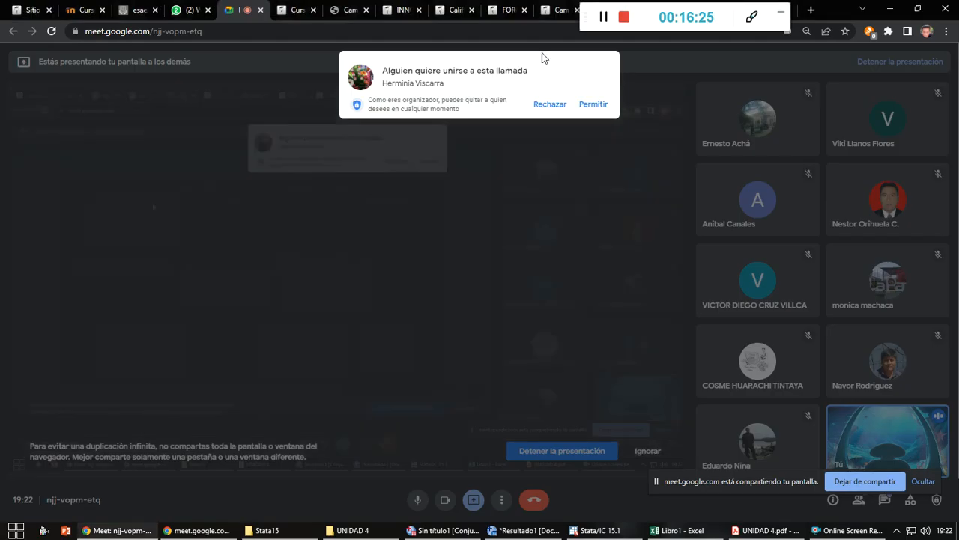
click(591, 108)
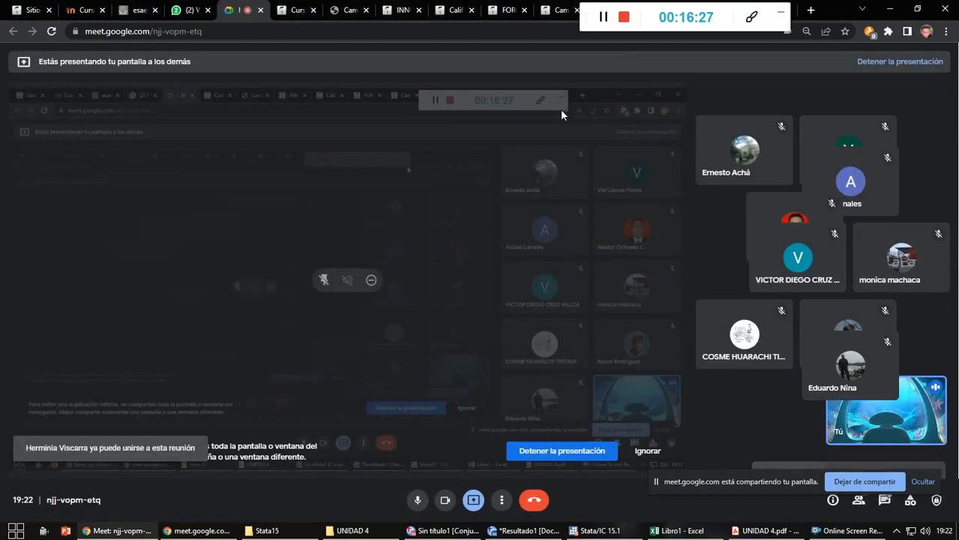
key(alt+Tab)
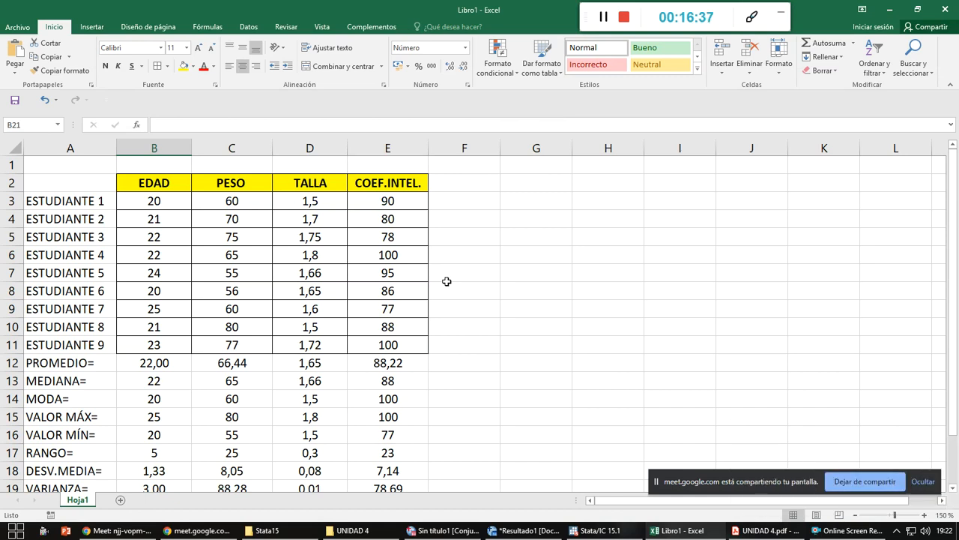
- Calculate the age coefficient of variation in B21 with =(B20/B12)*100 and fill the formula across to E21
scroll(235, 371, down, 2)
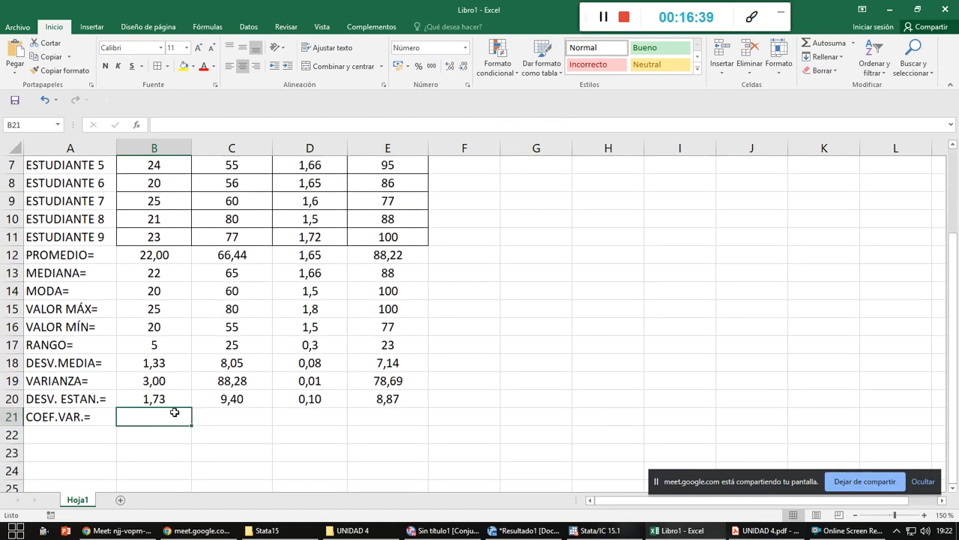
text(=)
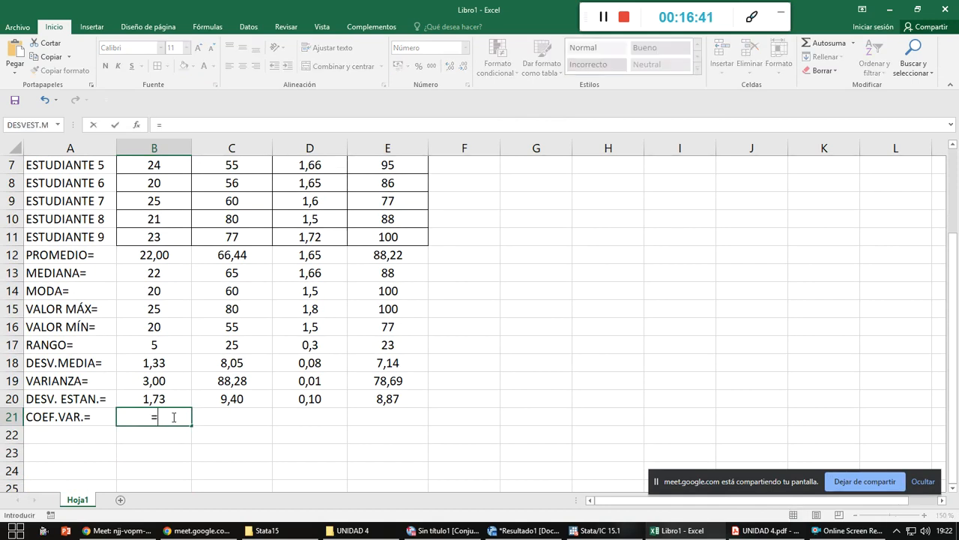
text(()
key(Up)
text(/)
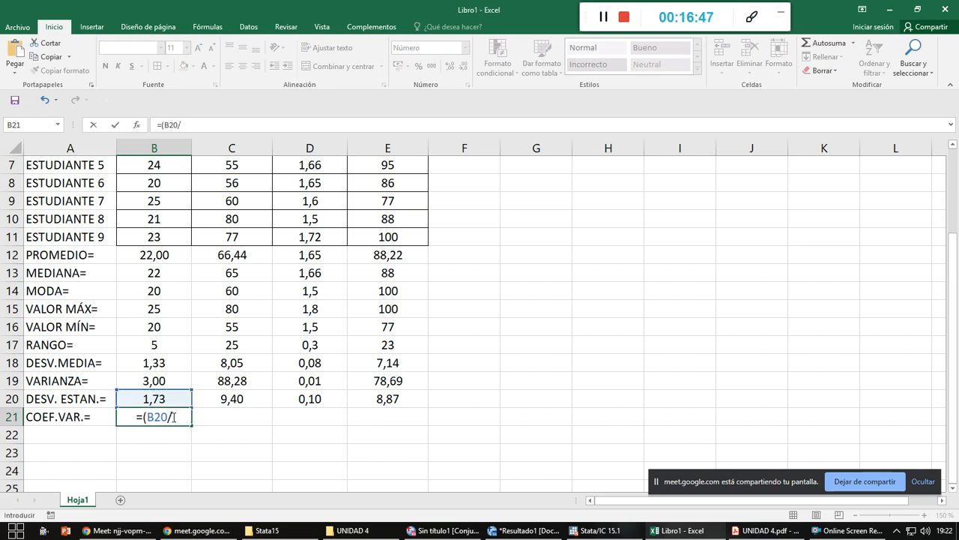
click(162, 255)
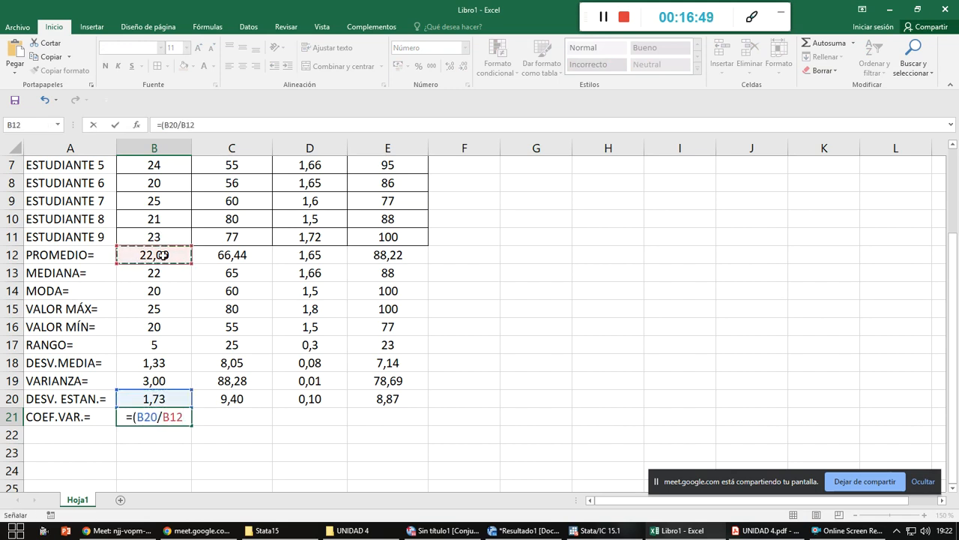
text(100)
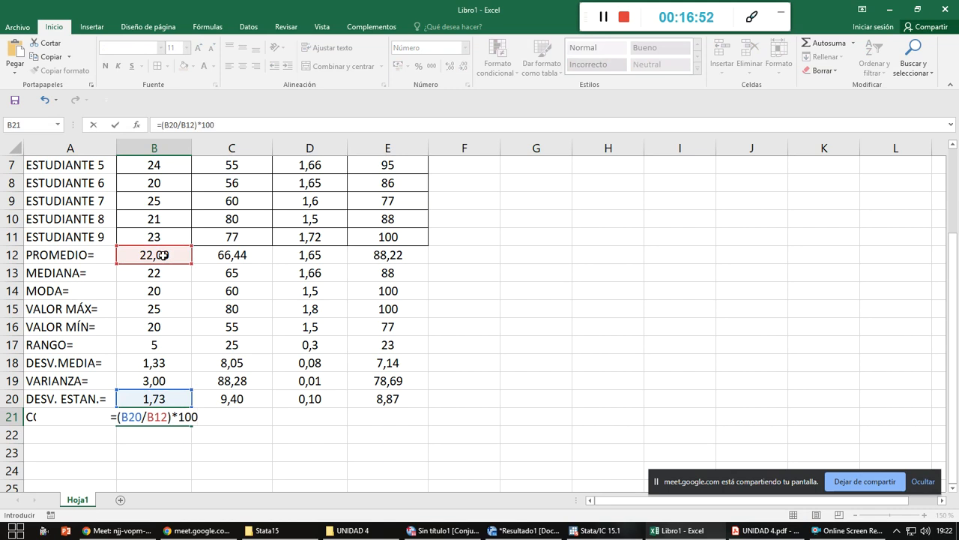
key(Return)
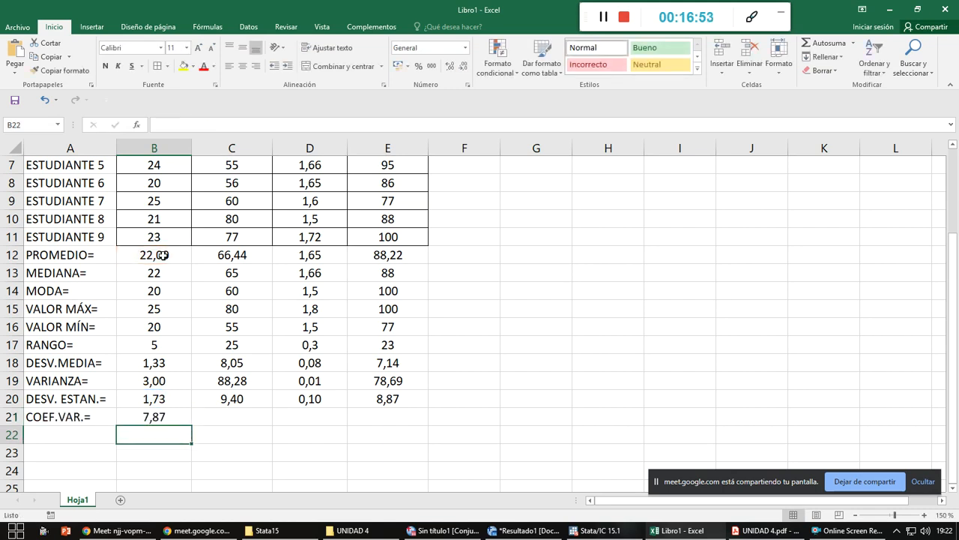
click(175, 419)
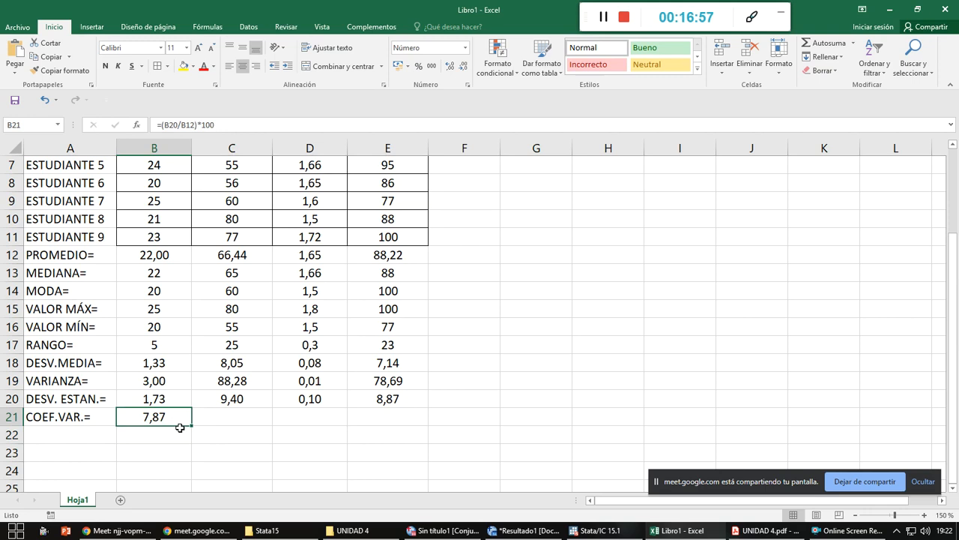
drag(192, 425, 394, 417)
- Examine the COEF.VAR. results in B21:E21 to compare the relative dispersion of age, weight, height and IQ
click(234, 418)
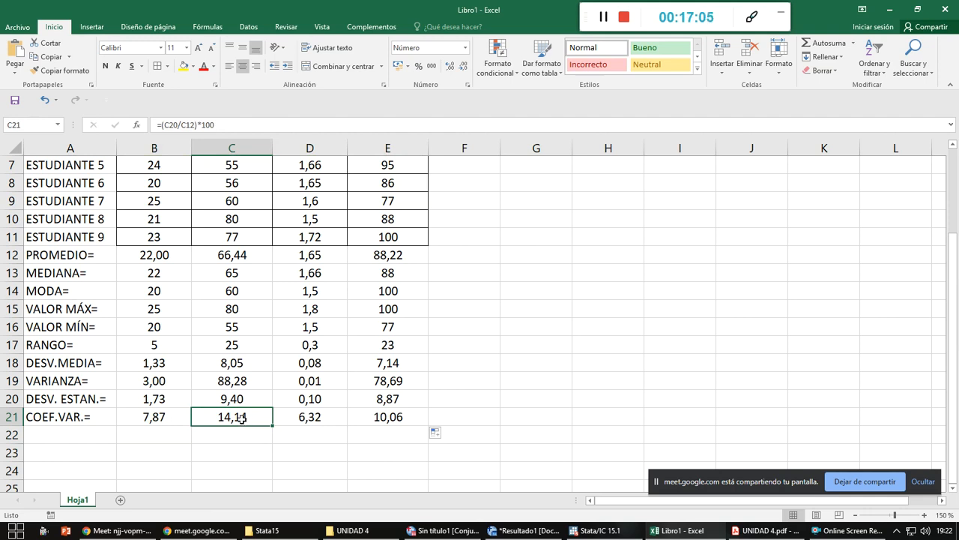
click(322, 417)
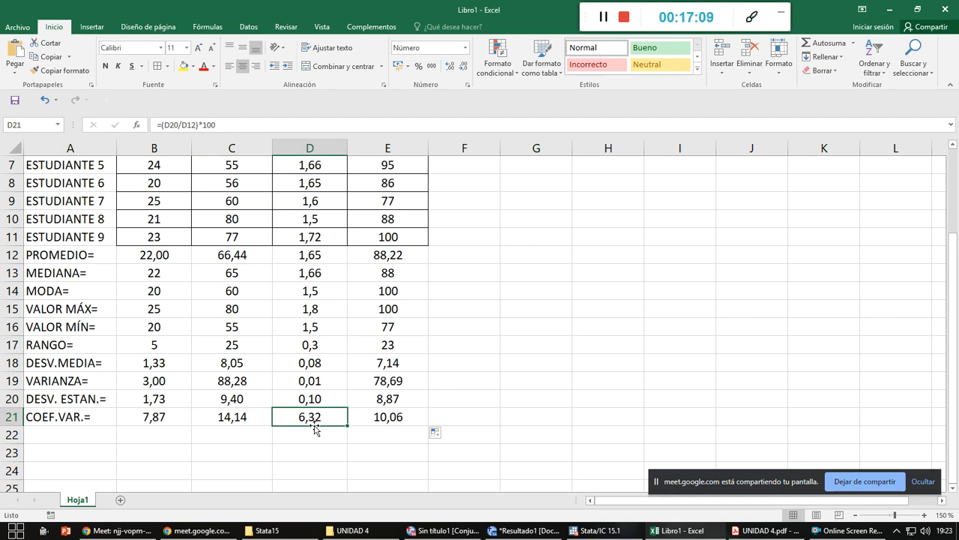
click(361, 418)
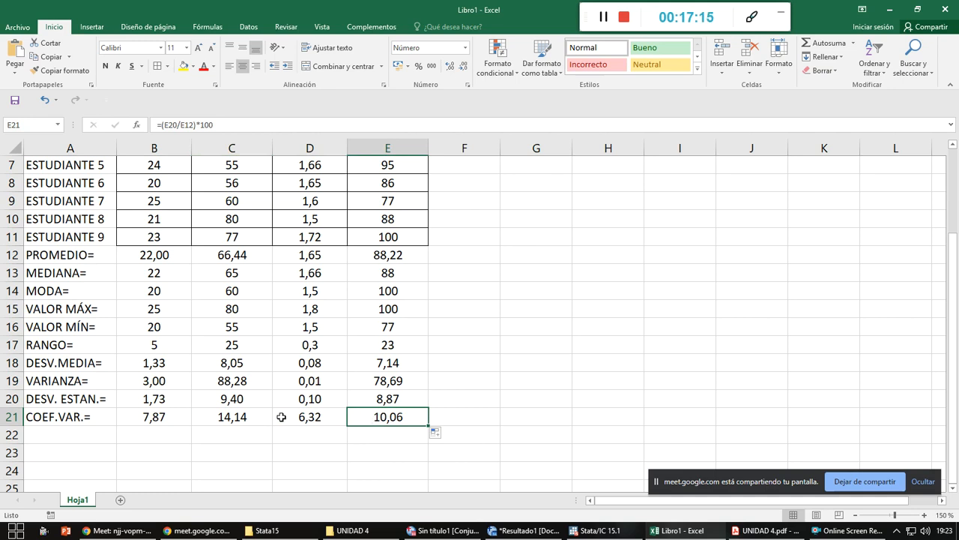
click(256, 424)
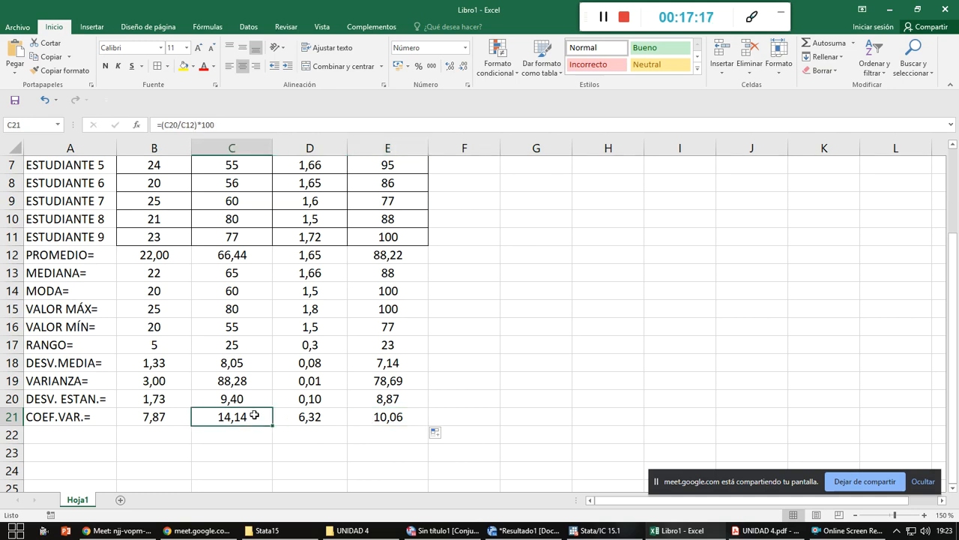
scroll(256, 415, up, 2)
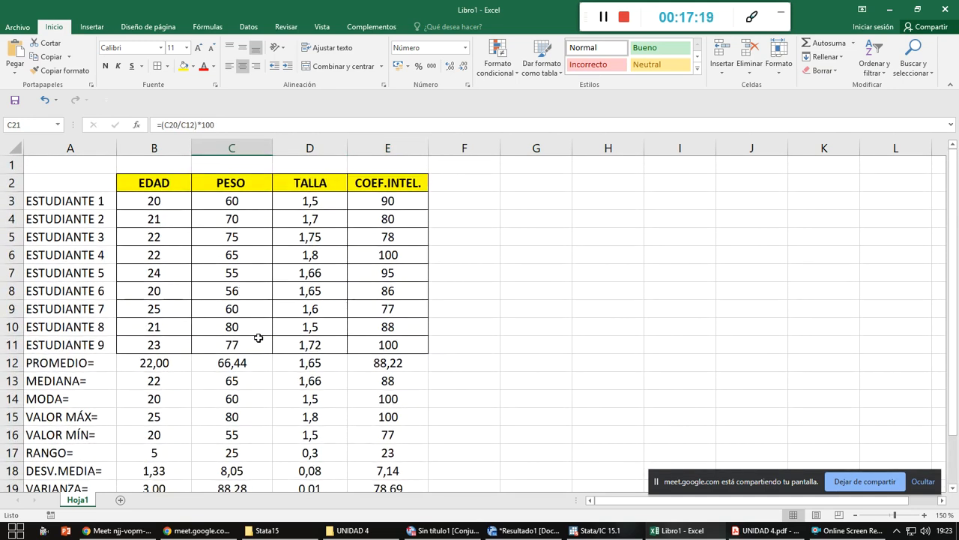
scroll(259, 338, down, 4)
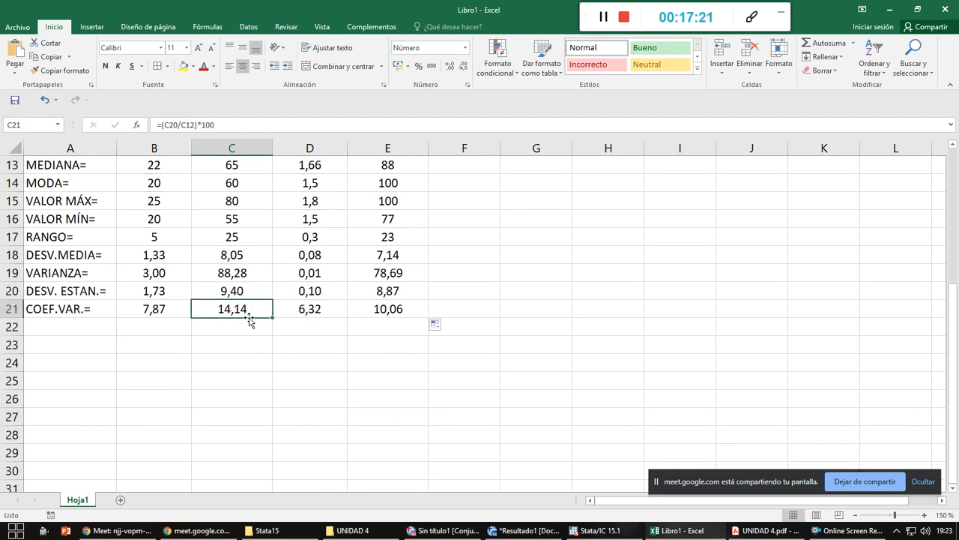
click(329, 309)
scroll(327, 308, up, 4)
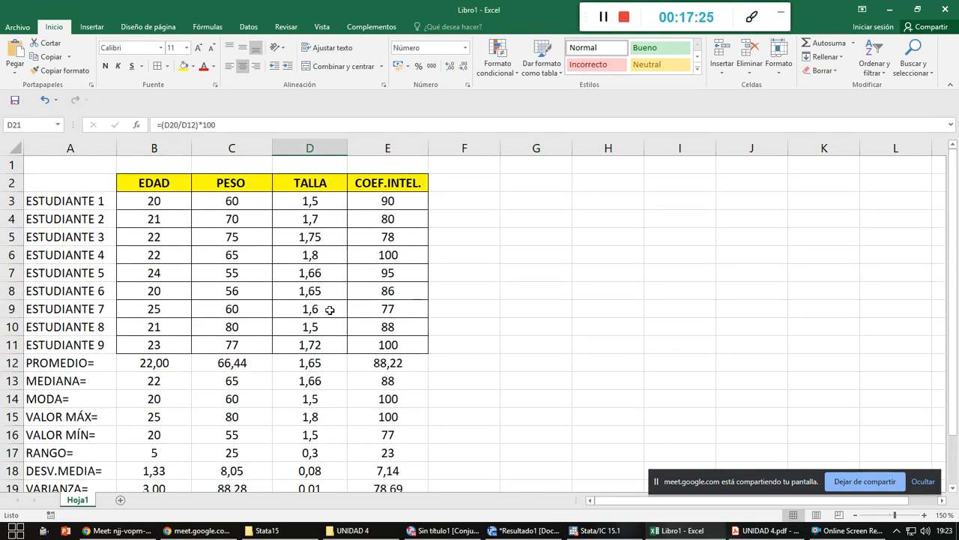
scroll(320, 446, down, 2)
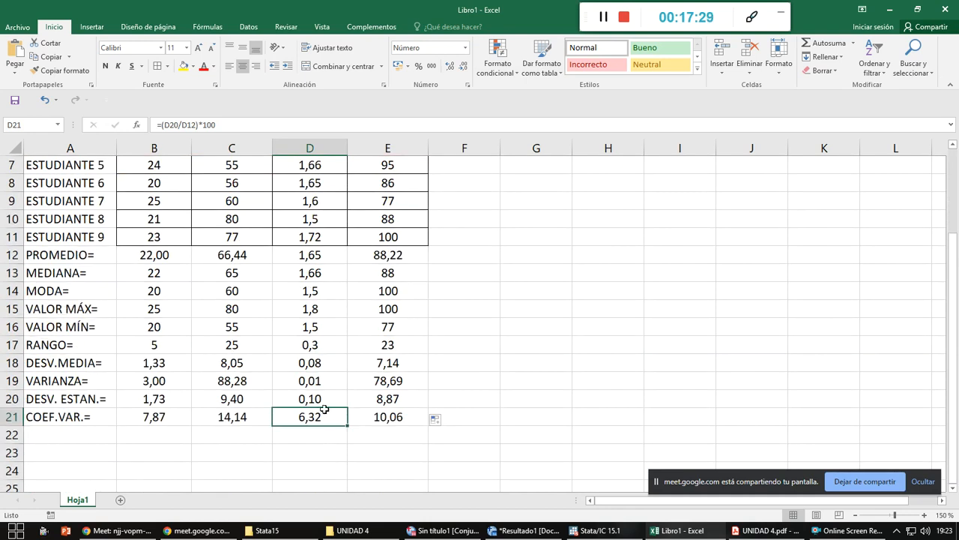
click(162, 421)
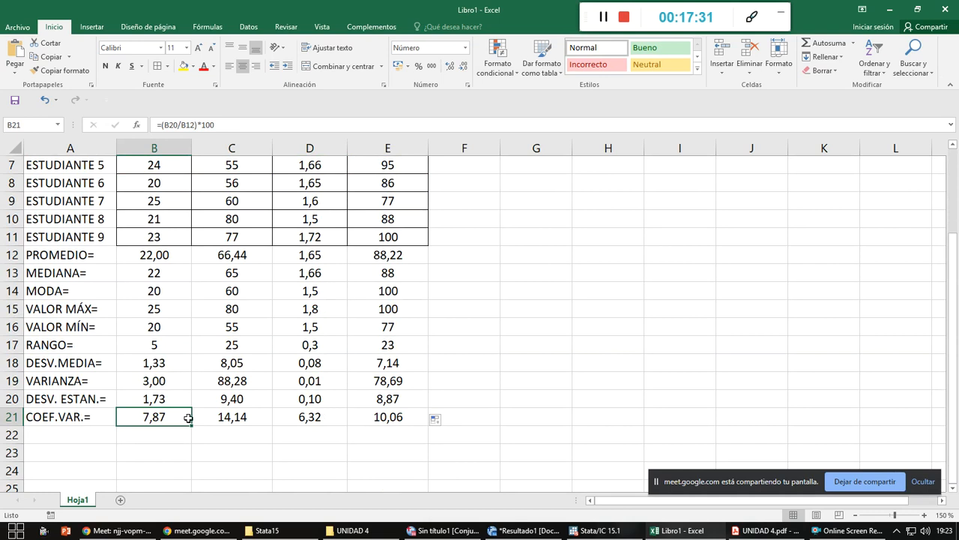
click(397, 418)
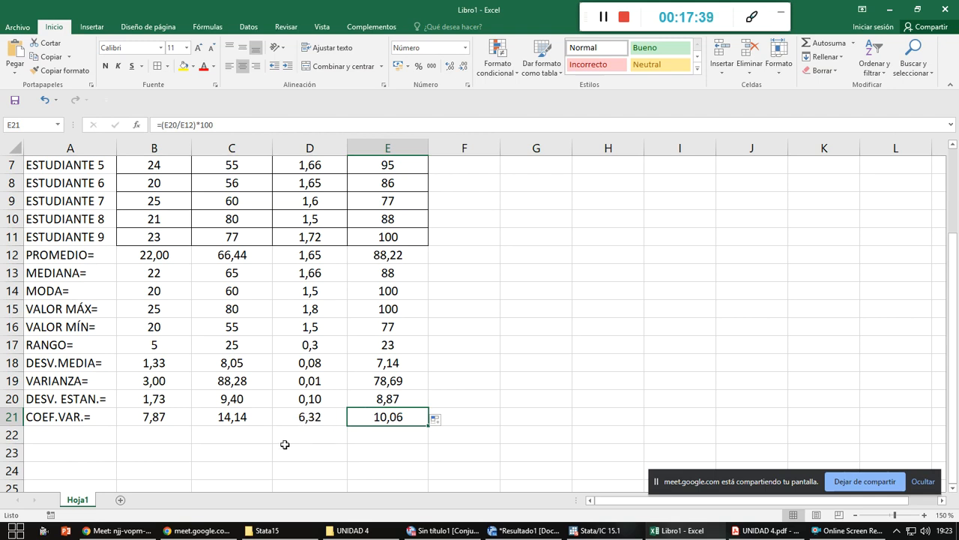
click(159, 416)
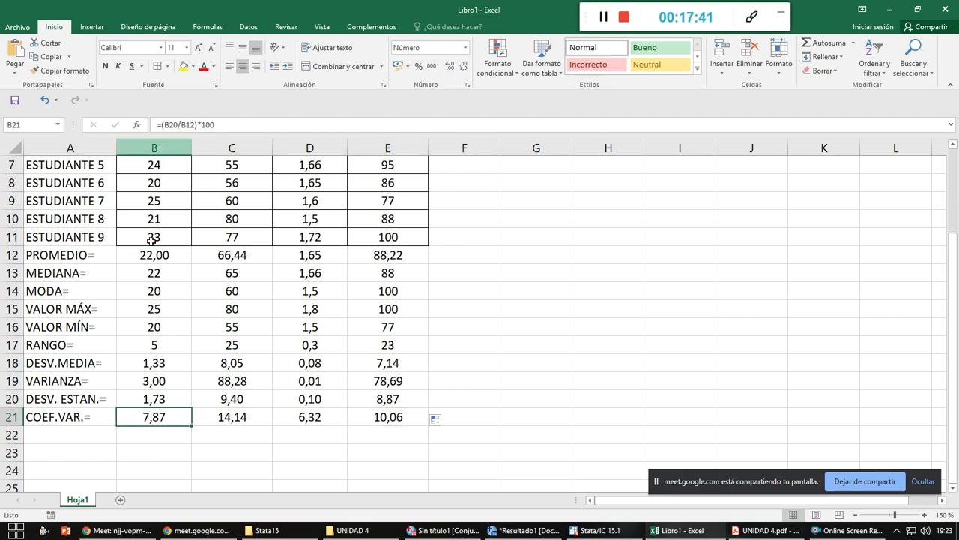
- Check the mean-based formula in B21 and calculate the age coefficient of variation from the median in B22 with =(B20/B13)*100
double_click(153, 418)
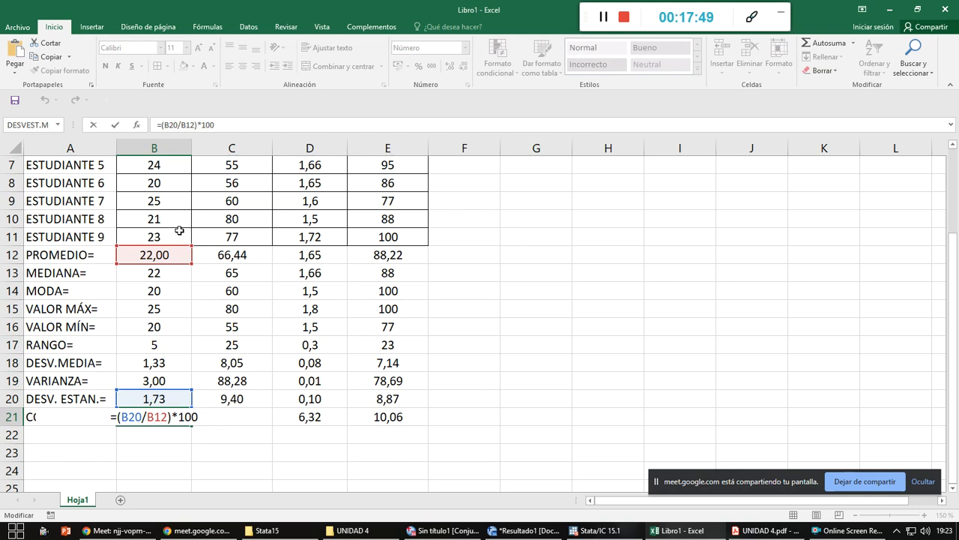
click(182, 436)
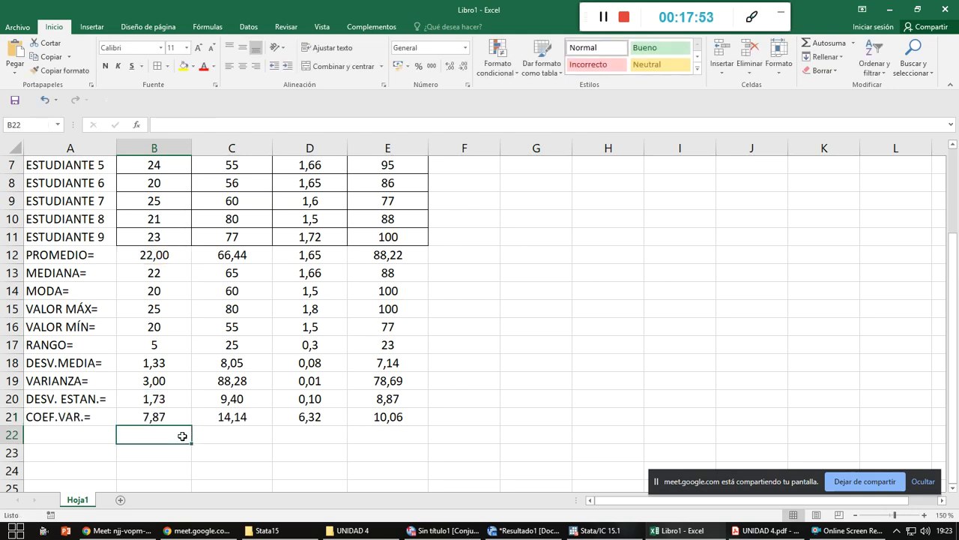
click(166, 422)
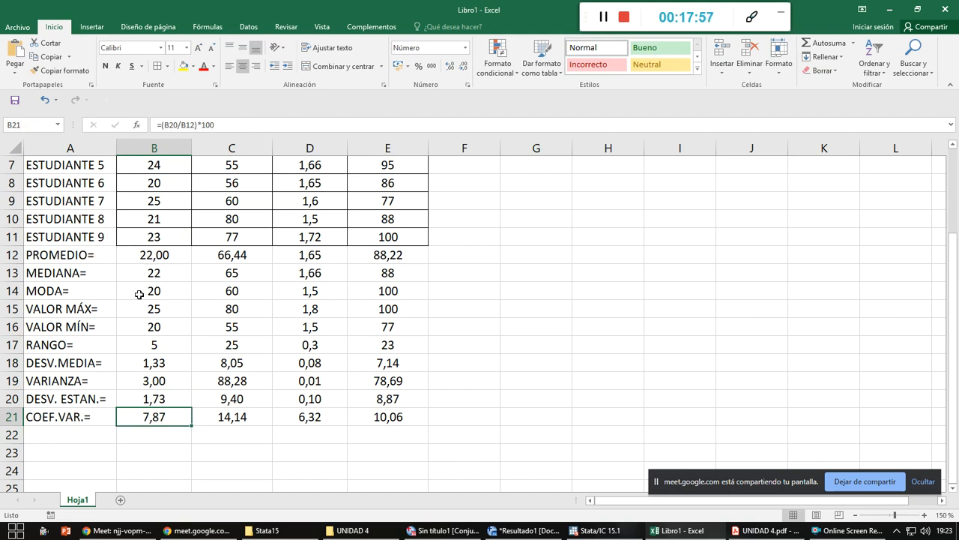
click(159, 435)
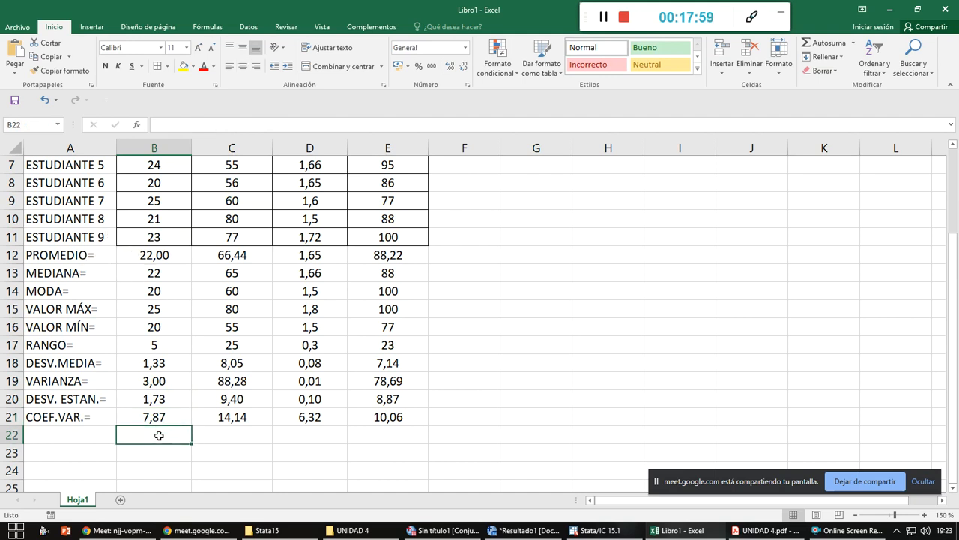
text(=()
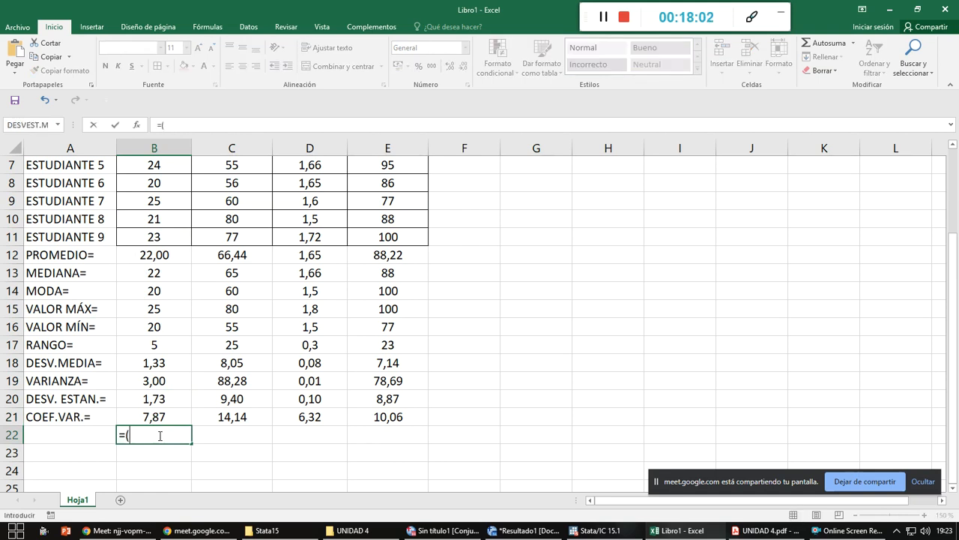
click(178, 398)
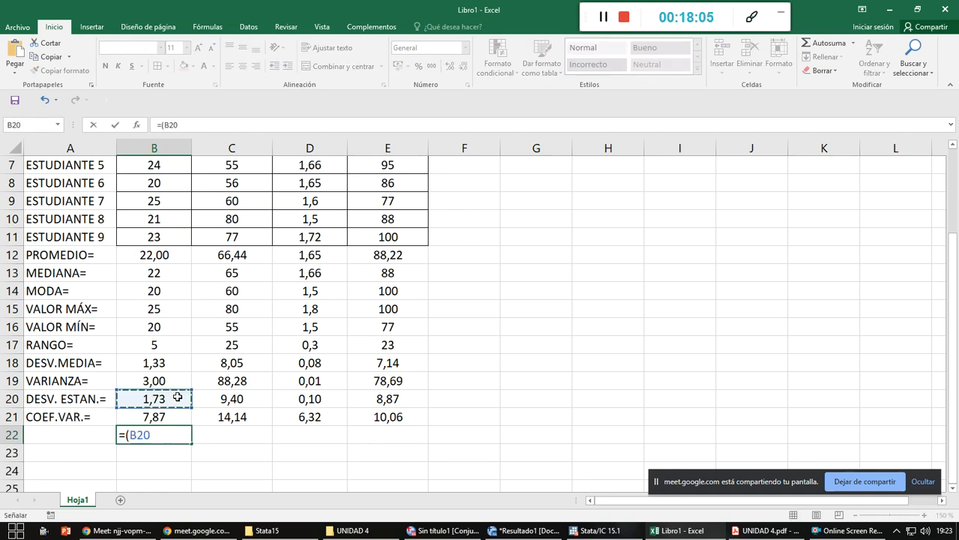
text(/)
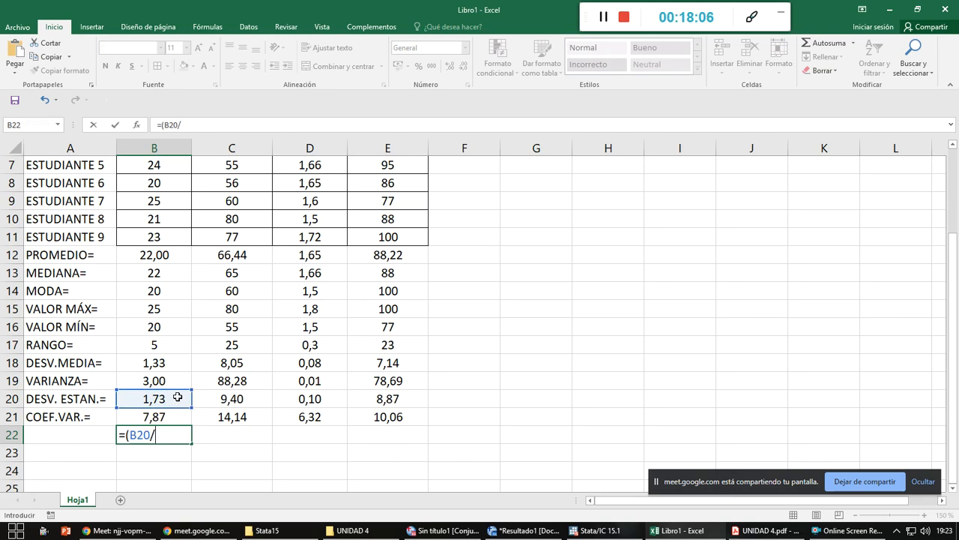
click(162, 276)
text())
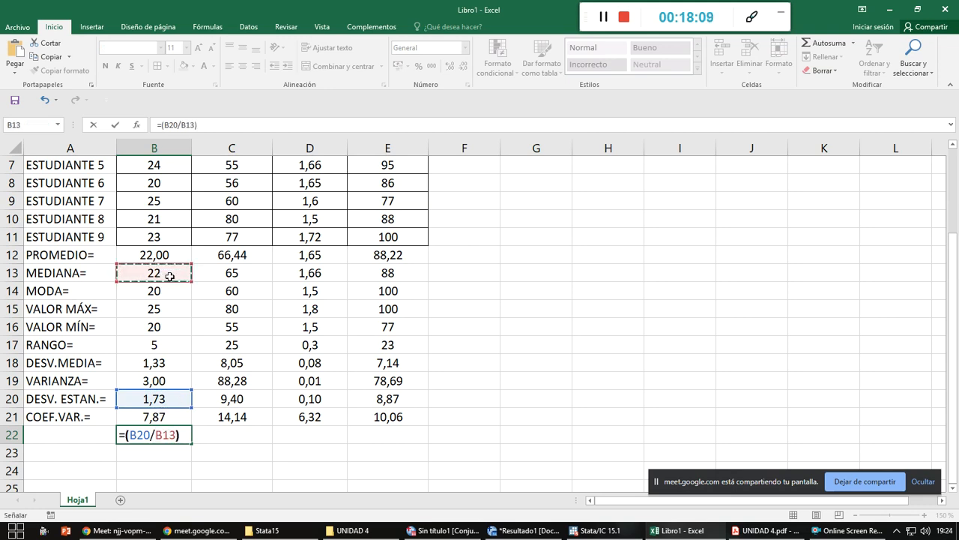
text(*100)
key(Return)
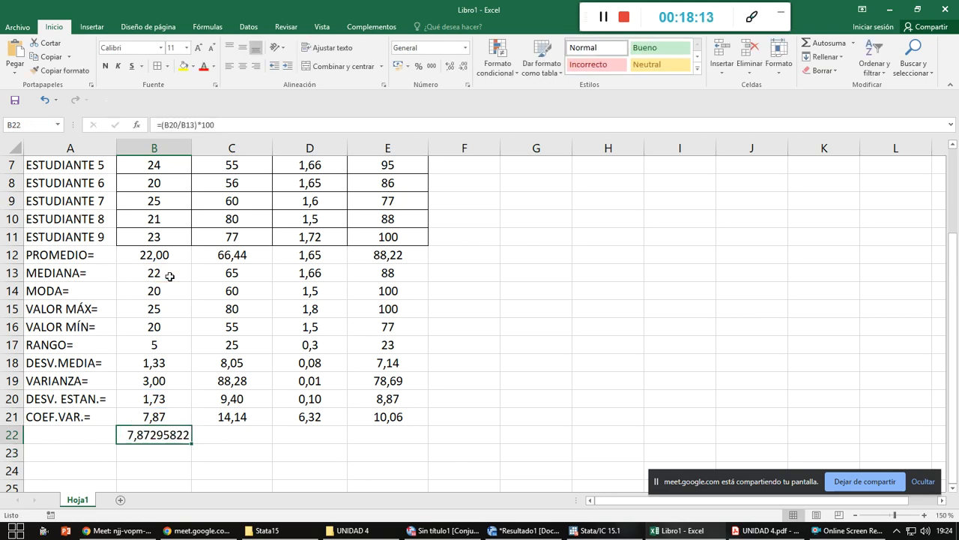
- Format B22 as a centred number with two decimals and fill its formula across to E22
click(464, 66)
click(463, 66)
click(464, 66)
click(463, 66)
click(464, 66)
click(463, 65)
click(243, 66)
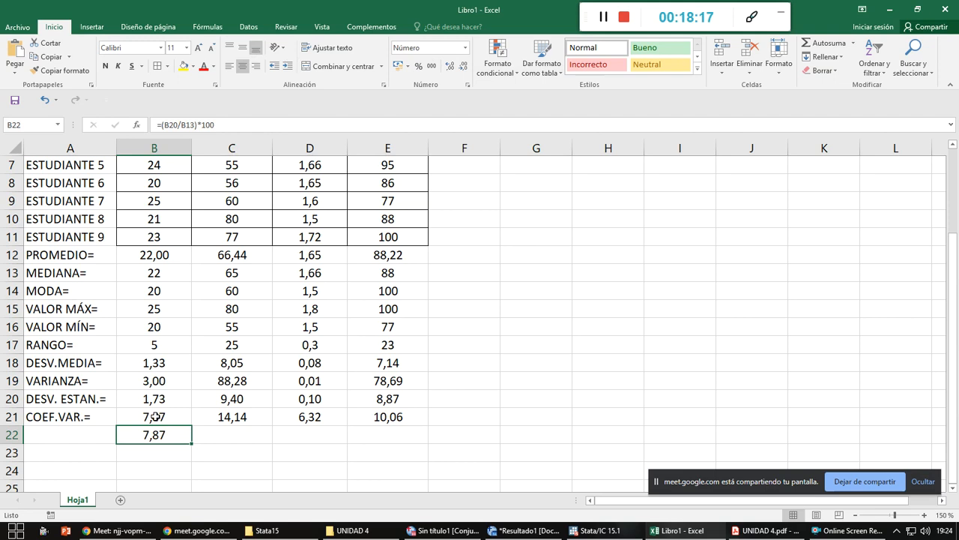
drag(190, 444, 394, 443)
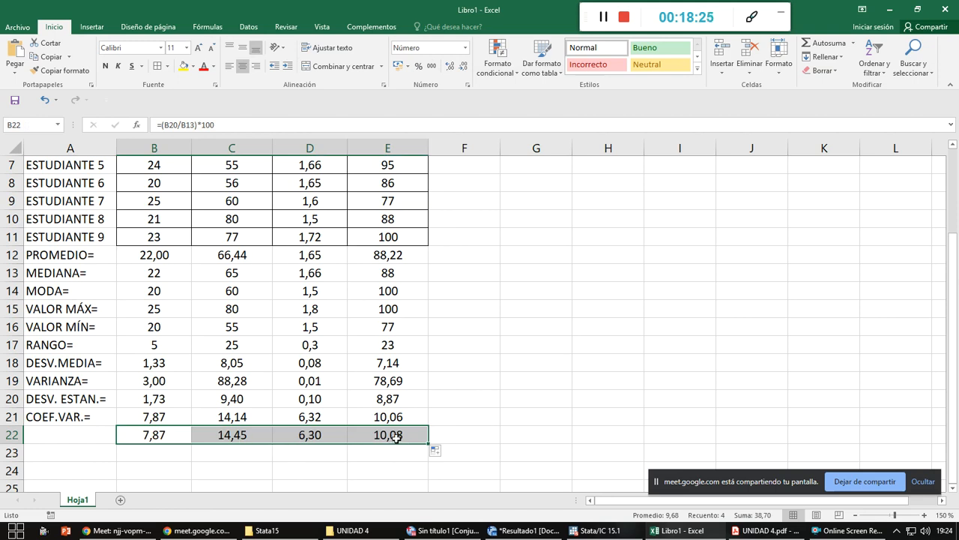
- Calculate the age coefficient of variation from the mode in B23 with =(B20/B14)*100
click(141, 455)
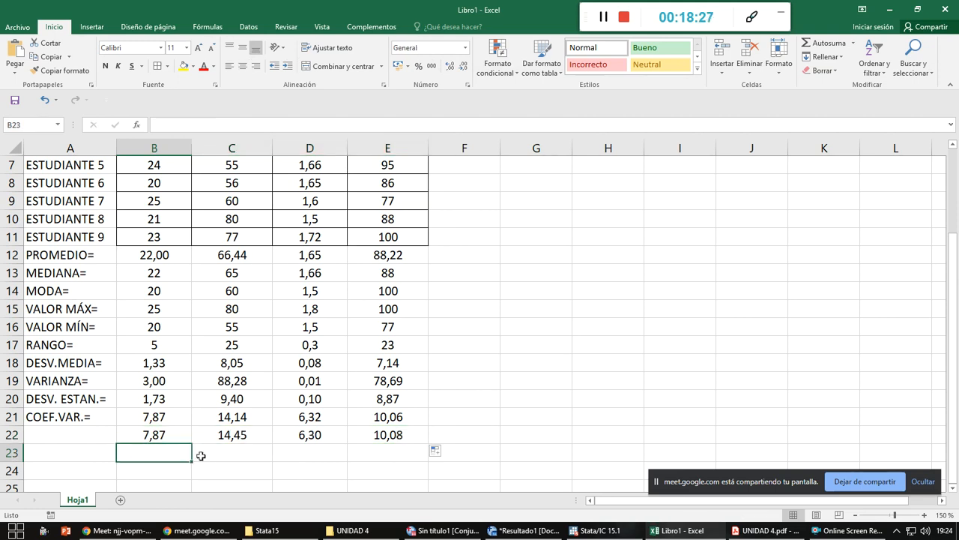
text(=()
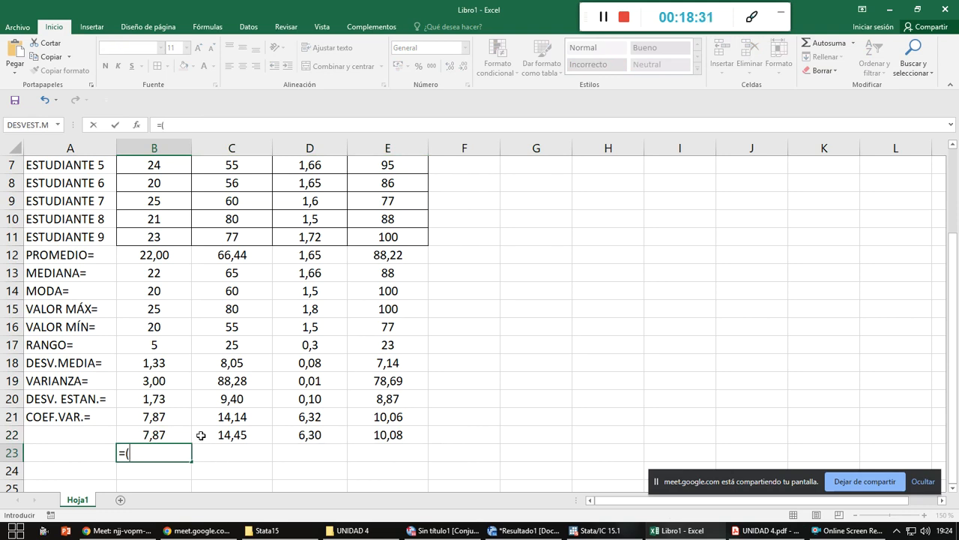
click(155, 399)
text(/)
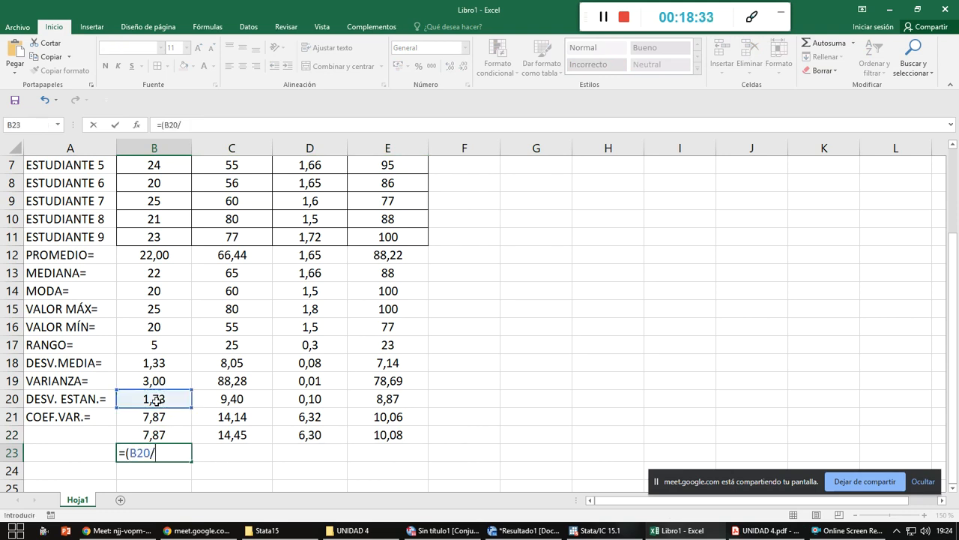
click(159, 291)
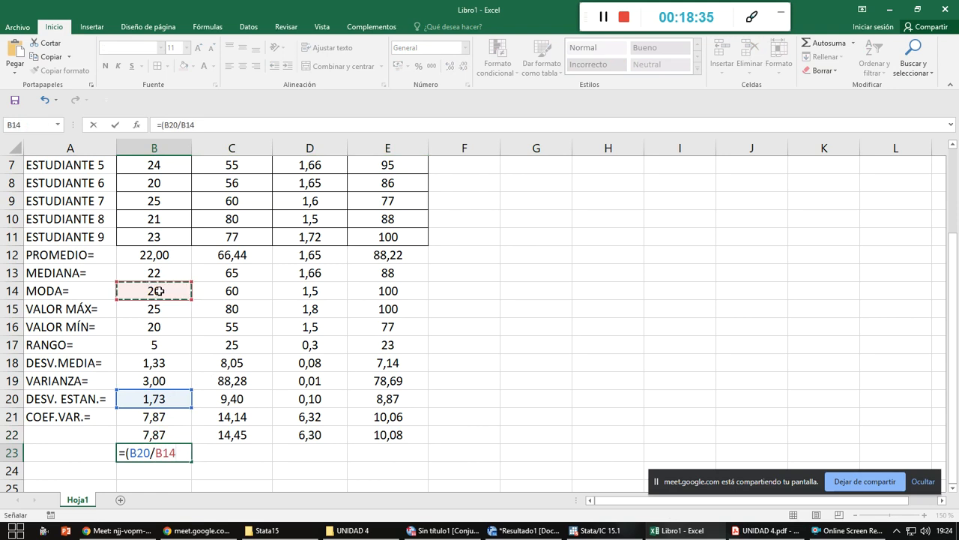
text()*100)
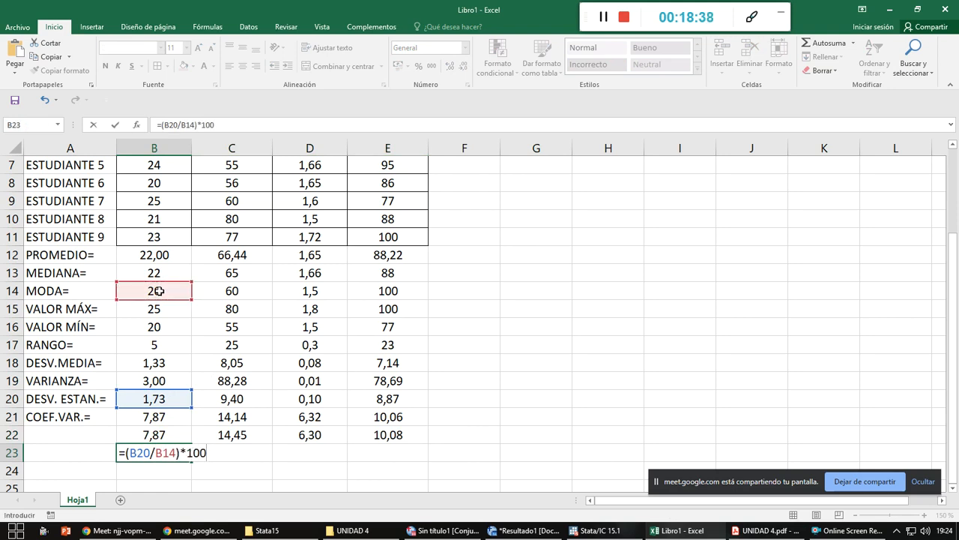
key(ctrl+Return)
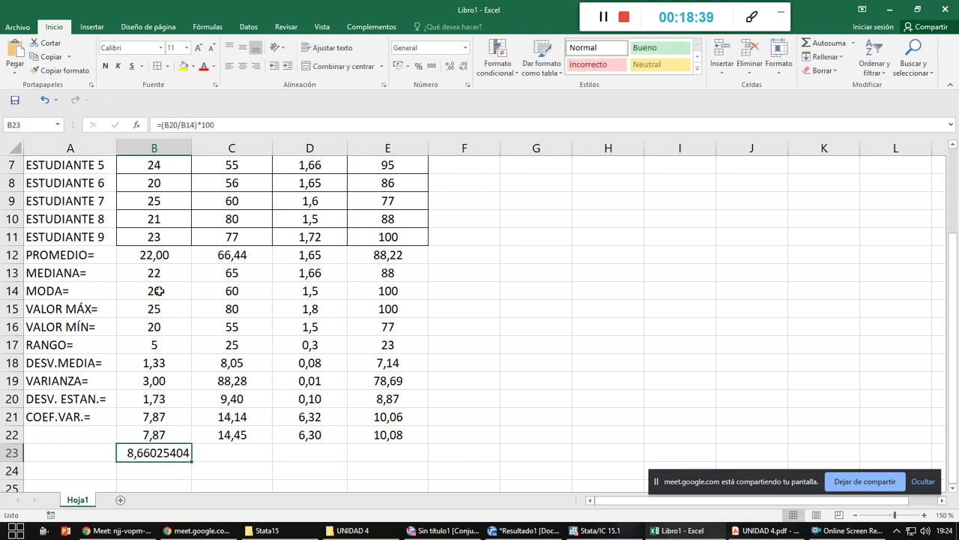
- Reduce B23 to two decimals, centre it, and fill its formula across to E23
click(462, 69)
click(462, 69)
click(462, 69)
click(462, 69)
click(462, 69)
click(462, 69)
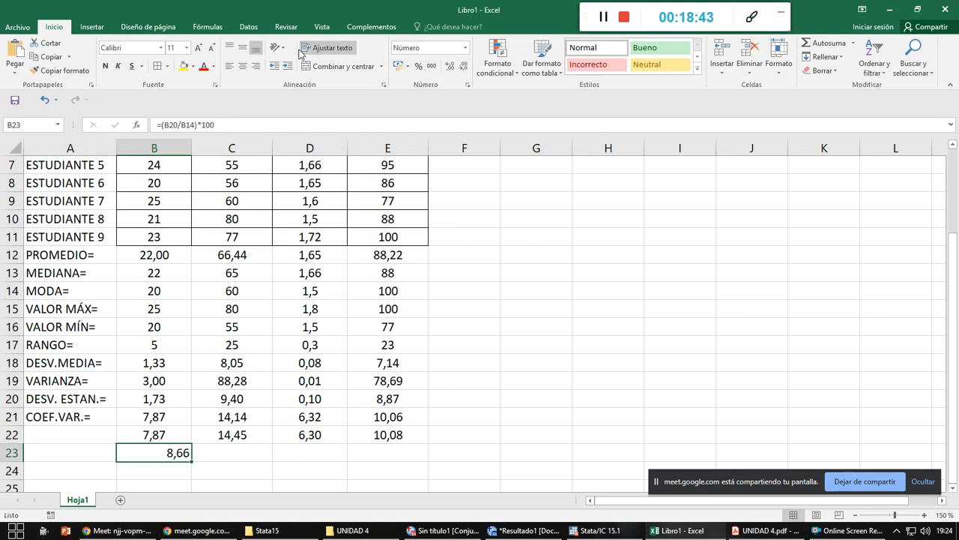
click(242, 66)
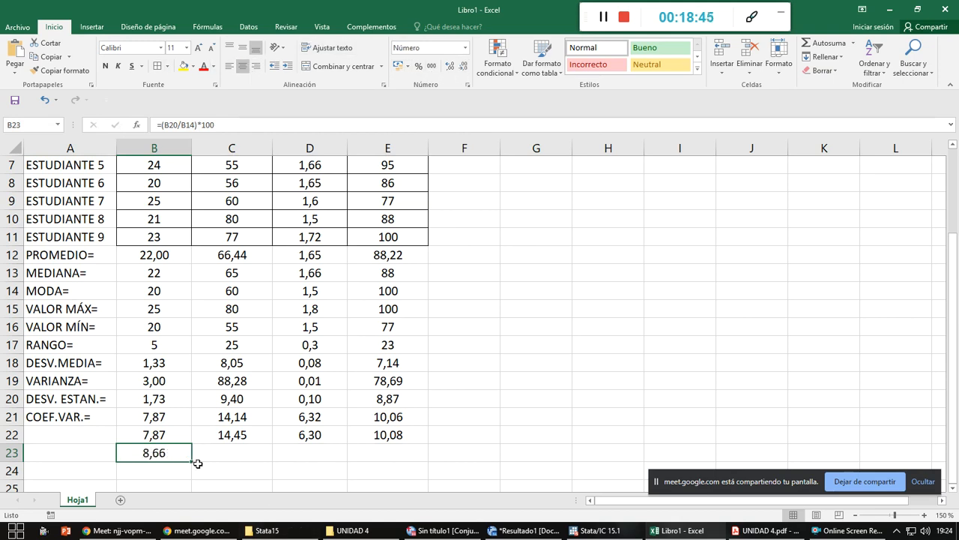
drag(193, 462, 365, 449)
- Compare the coefficients of variation based on mean, median and mode in rows 21 to 23 for IQ, height, weight and age
click(248, 455)
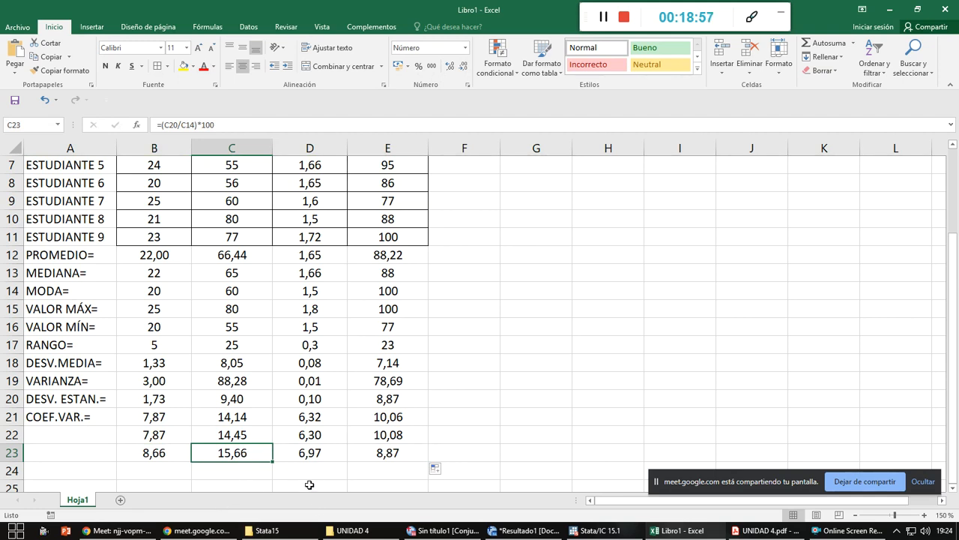
click(402, 457)
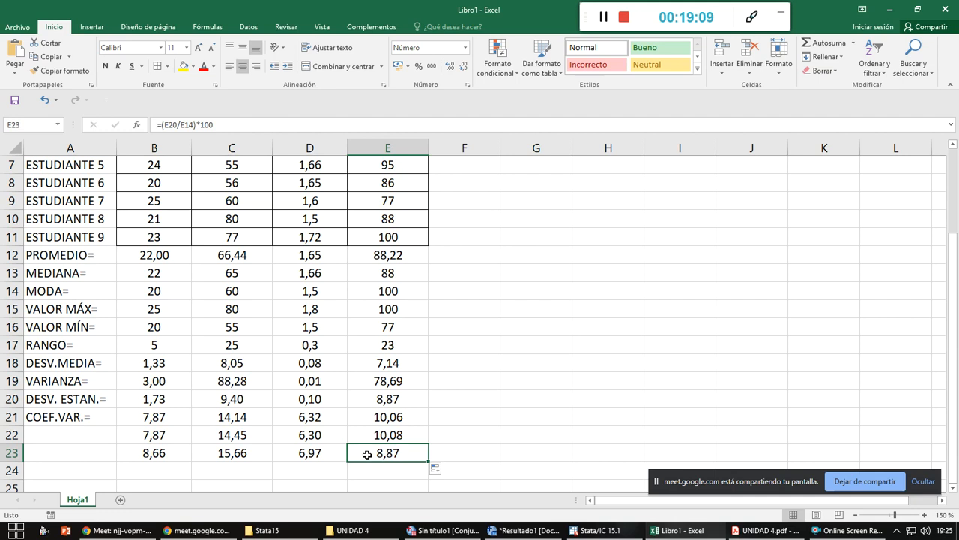
scroll(380, 452, up, 2)
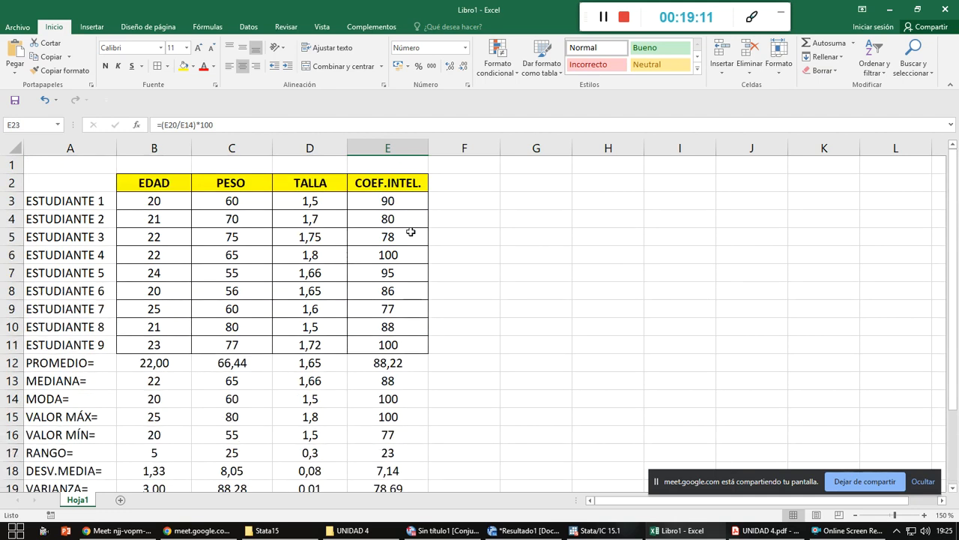
scroll(388, 321, down, 2)
scroll(389, 321, down, 2)
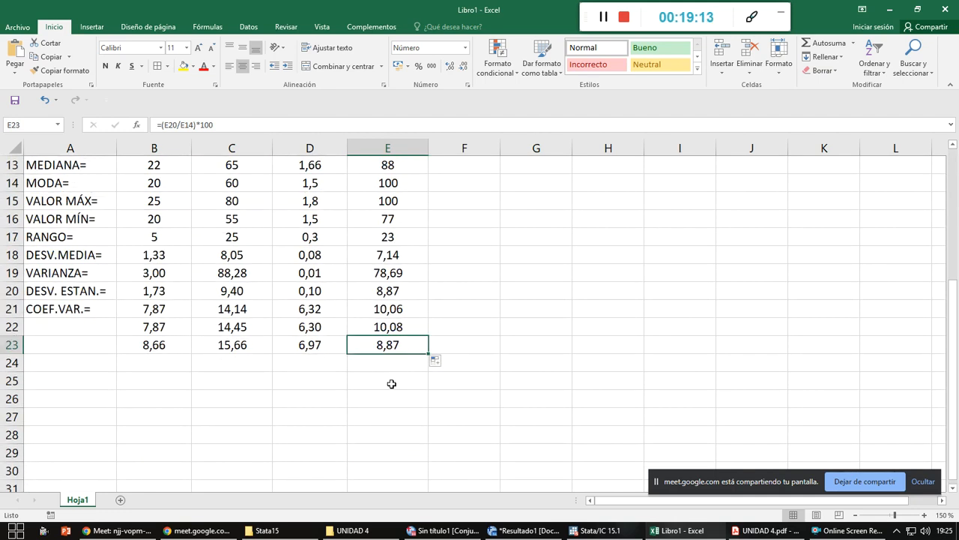
click(399, 328)
click(399, 310)
click(401, 327)
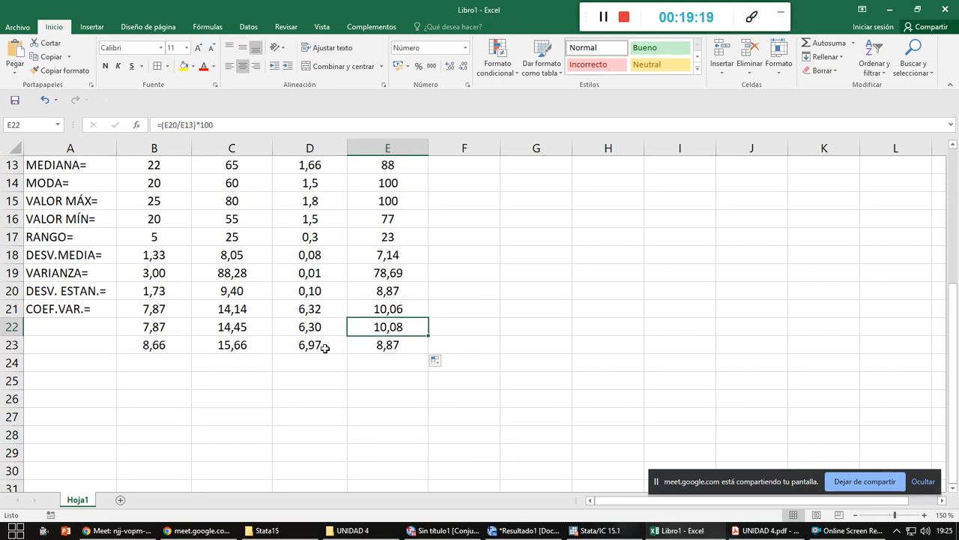
click(324, 312)
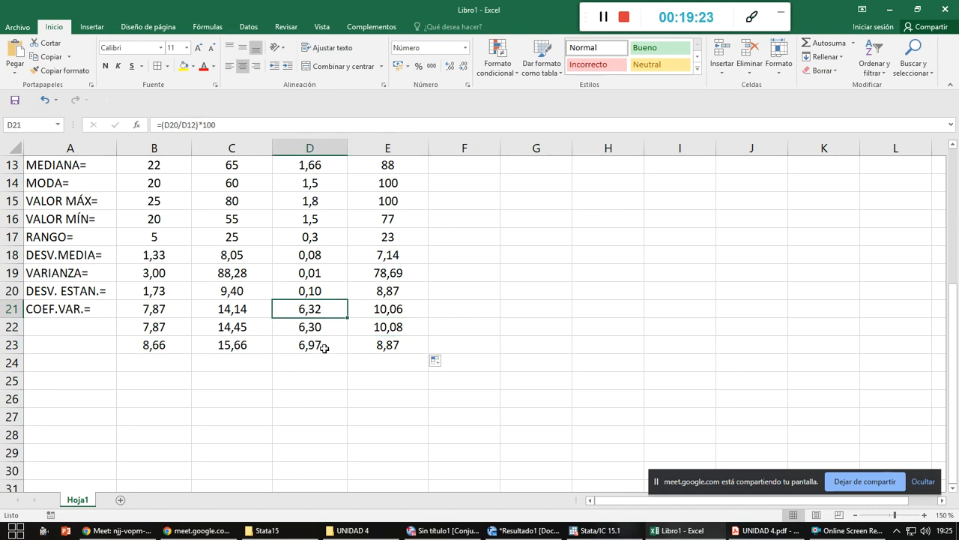
click(328, 331)
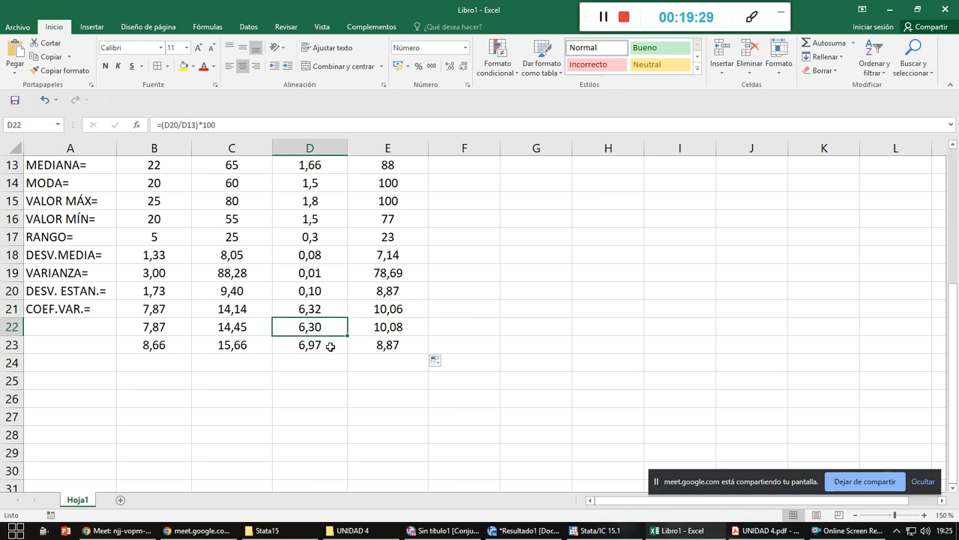
click(330, 346)
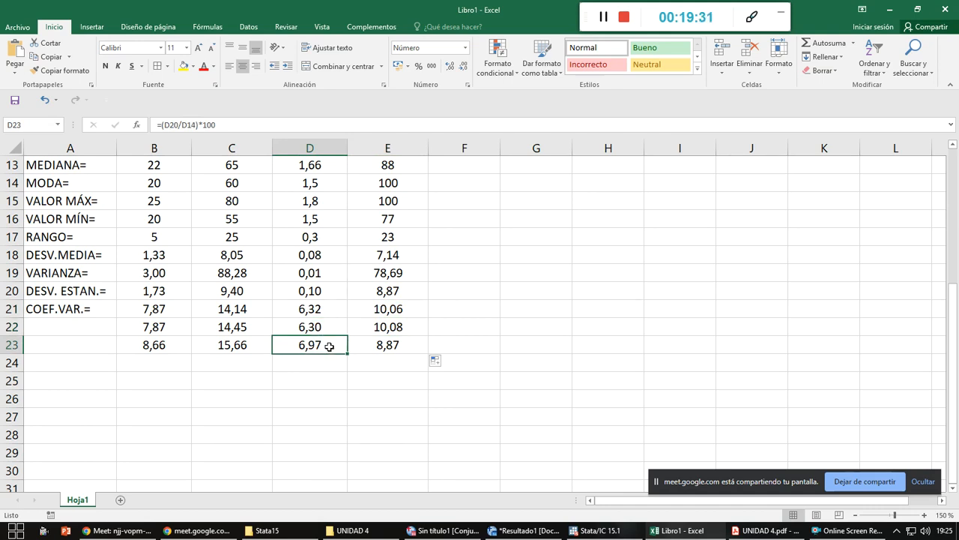
click(250, 347)
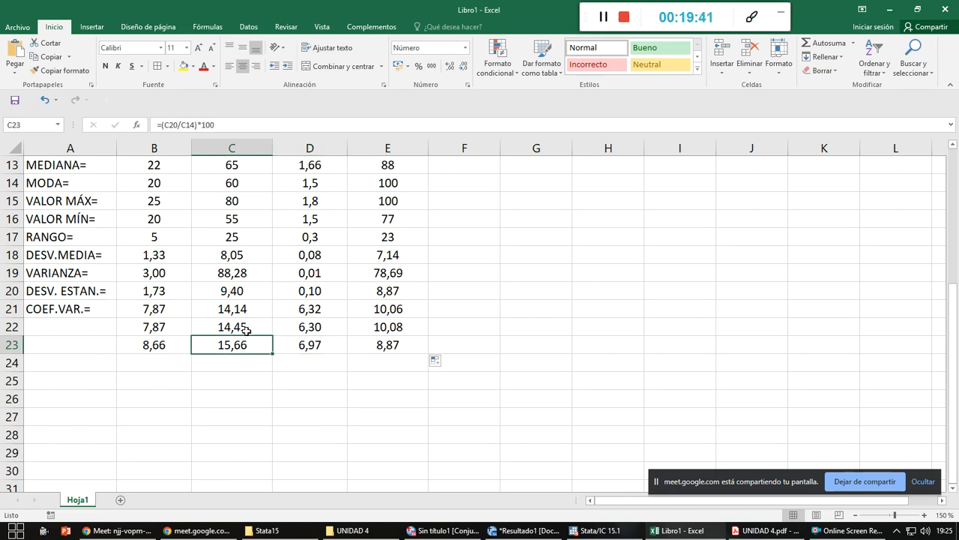
click(255, 309)
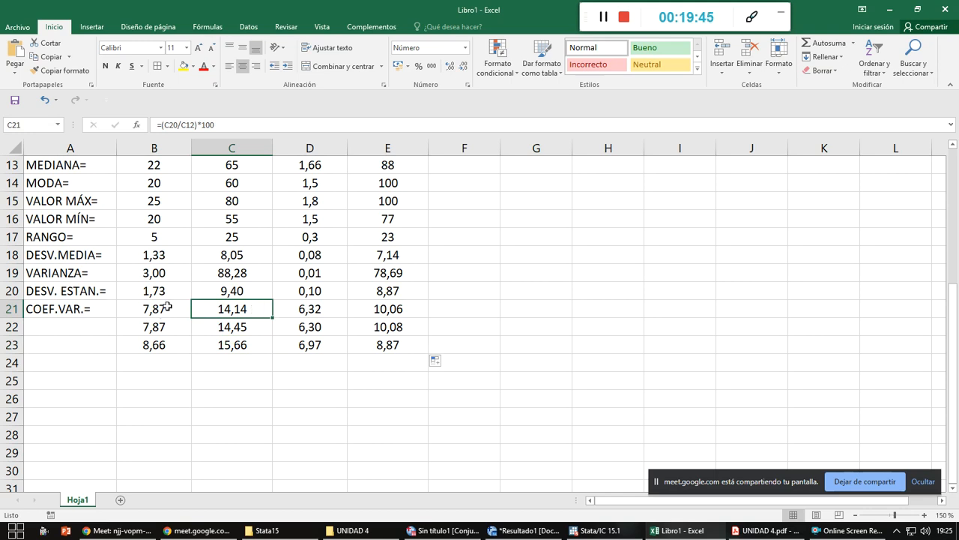
click(171, 345)
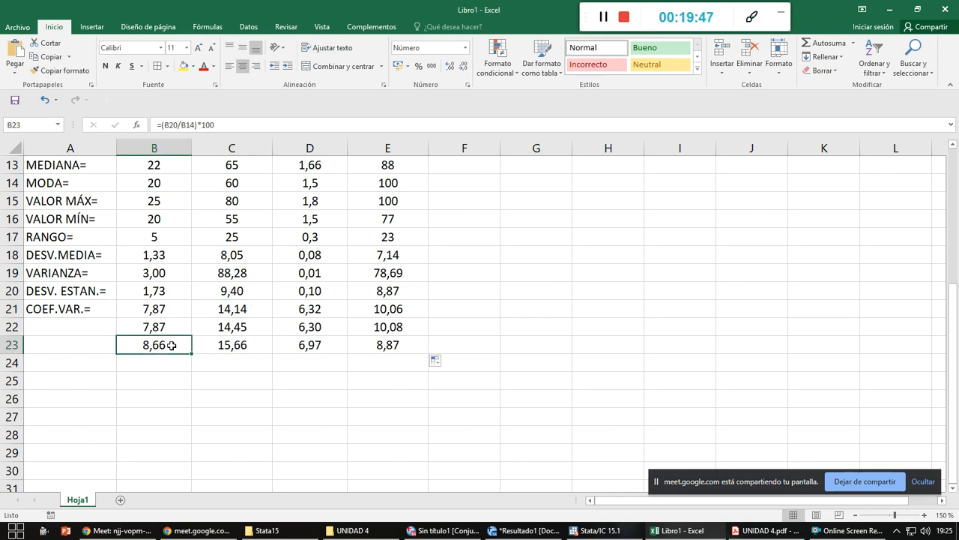
click(168, 310)
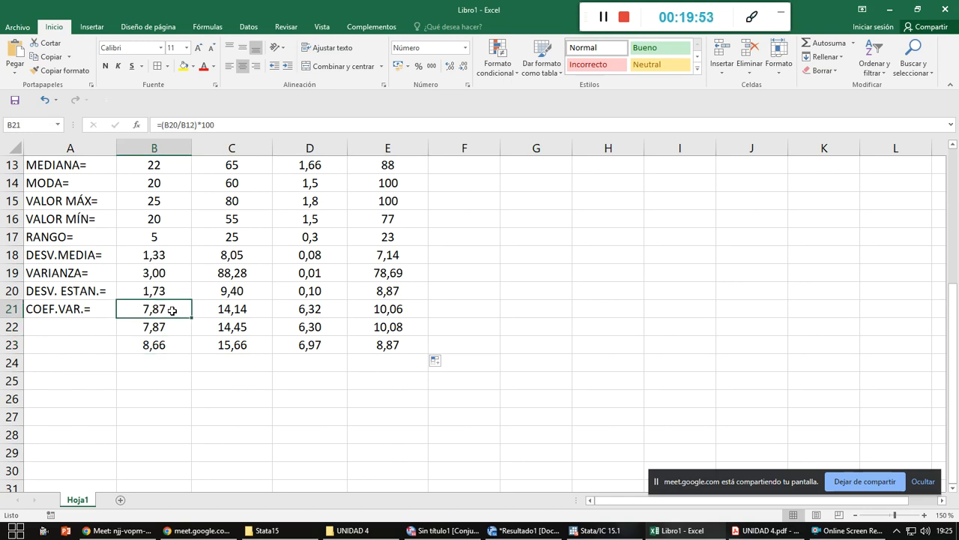
click(185, 325)
click(180, 310)
click(177, 327)
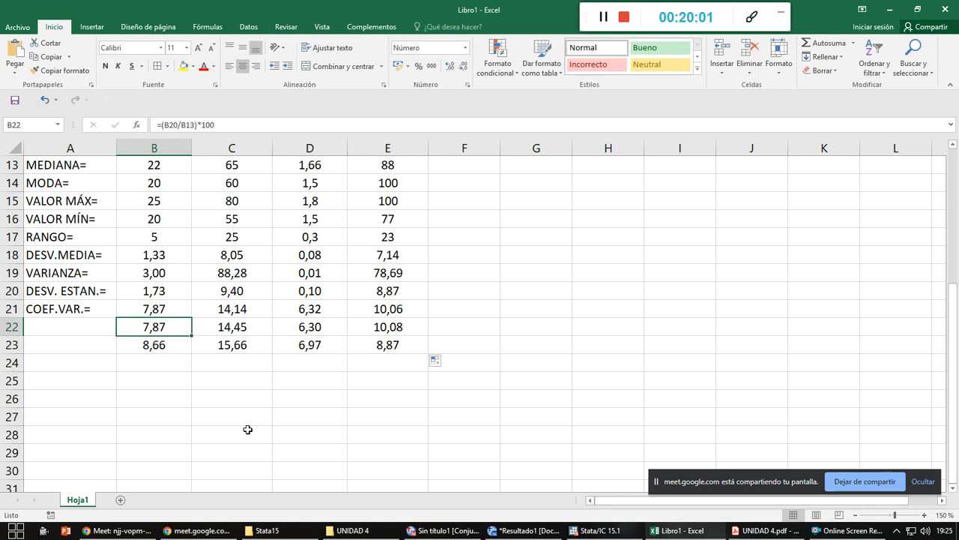
- Apply all borders to the statistics table in A12:E21, from PROMEDIO= to COEF.VAR.=
click(167, 400)
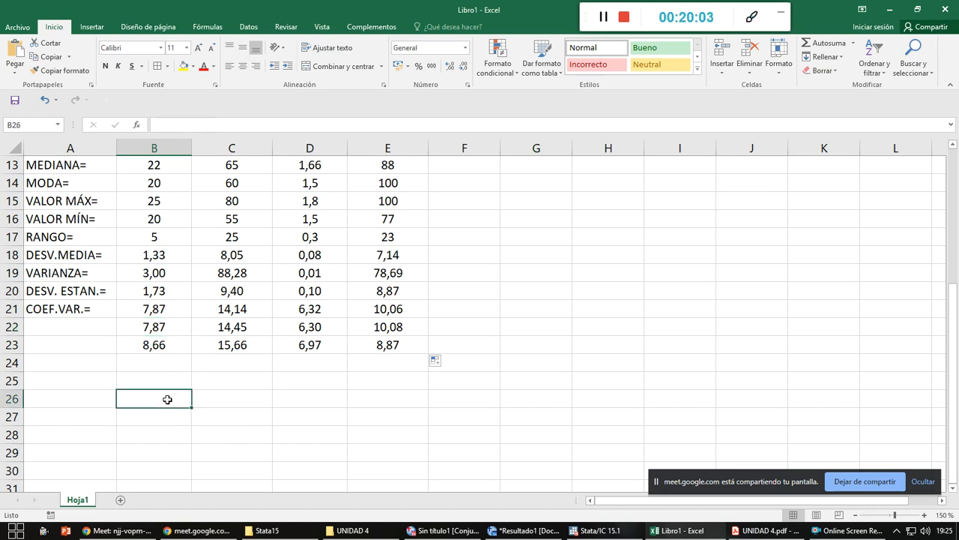
scroll(166, 400, up, 2)
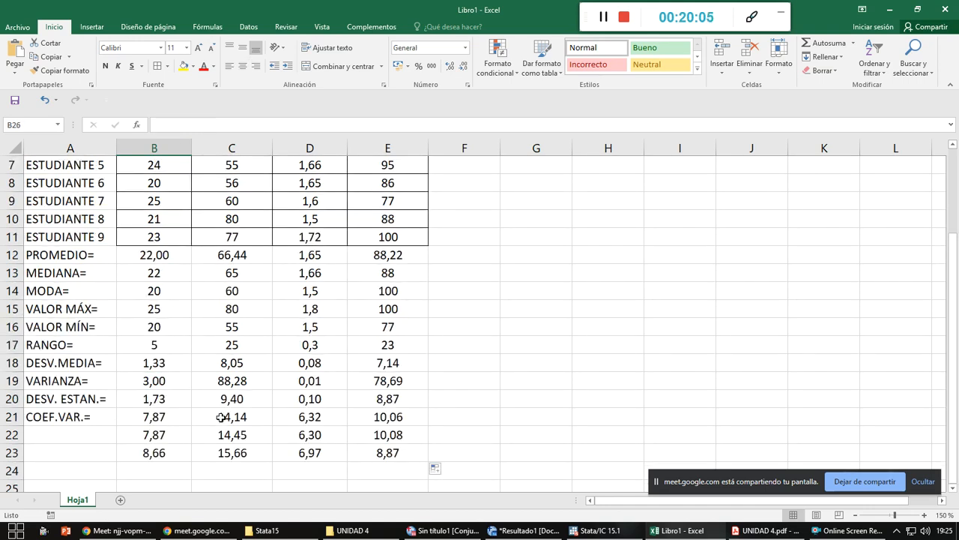
scroll(221, 417, up, 1)
drag(108, 309, 397, 421)
click(162, 67)
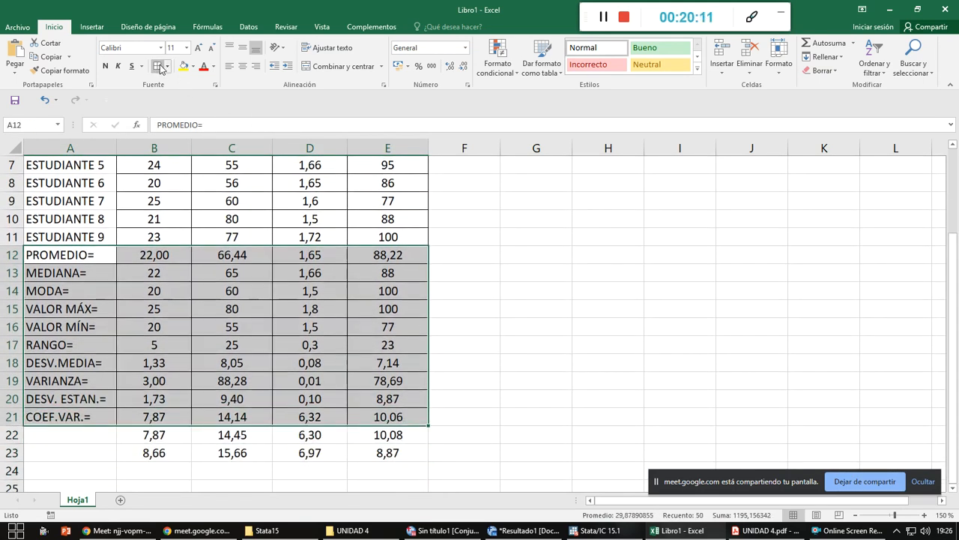
- Fill the statistics table in A12:E21, from PROMEDIO= to COEF.VAR.=, with yellow
click(184, 68)
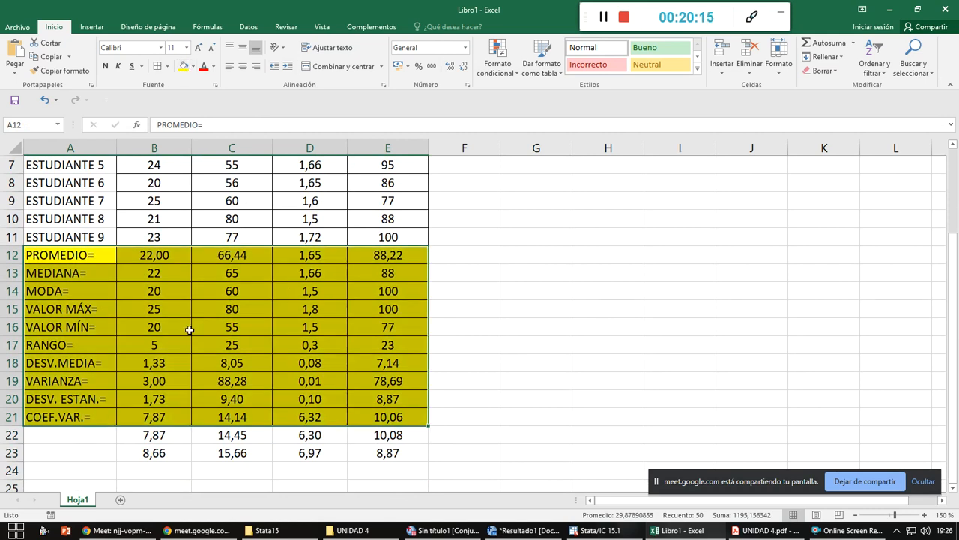
click(491, 326)
scroll(288, 317, up, 2)
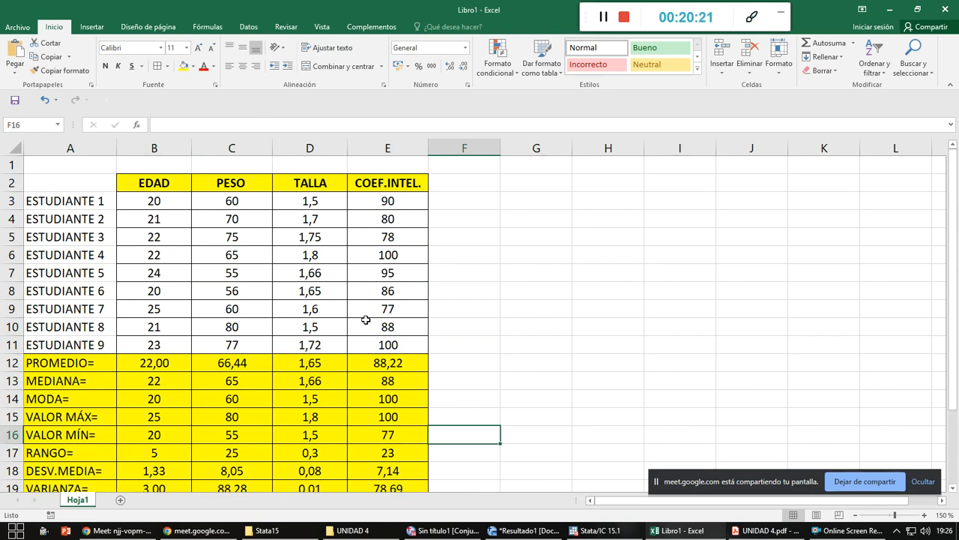
drag(524, 201, 877, 210)
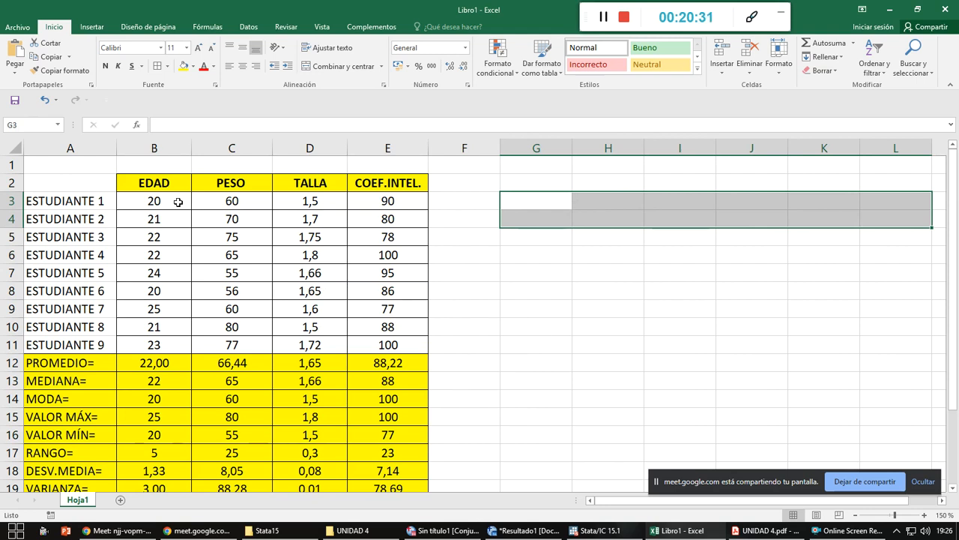
drag(170, 202, 165, 342)
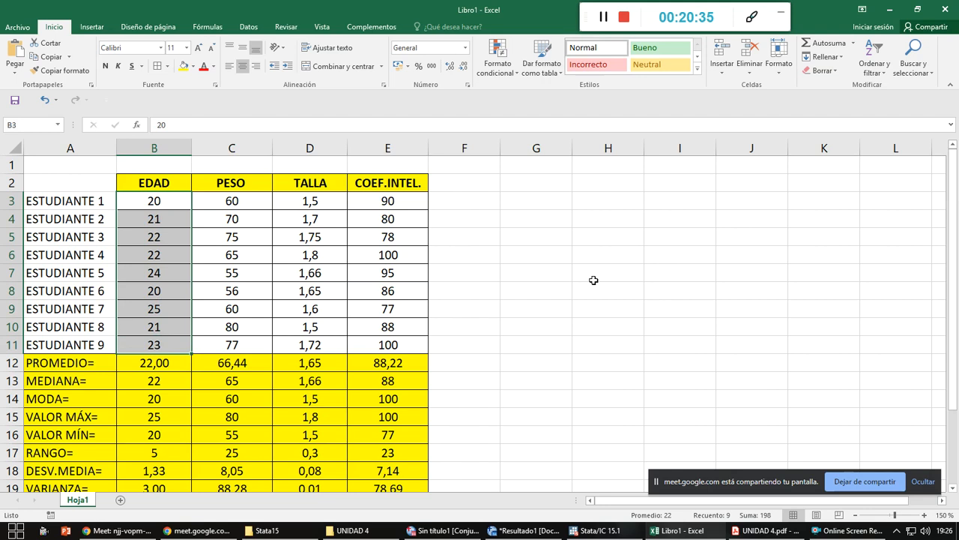
click(584, 308)
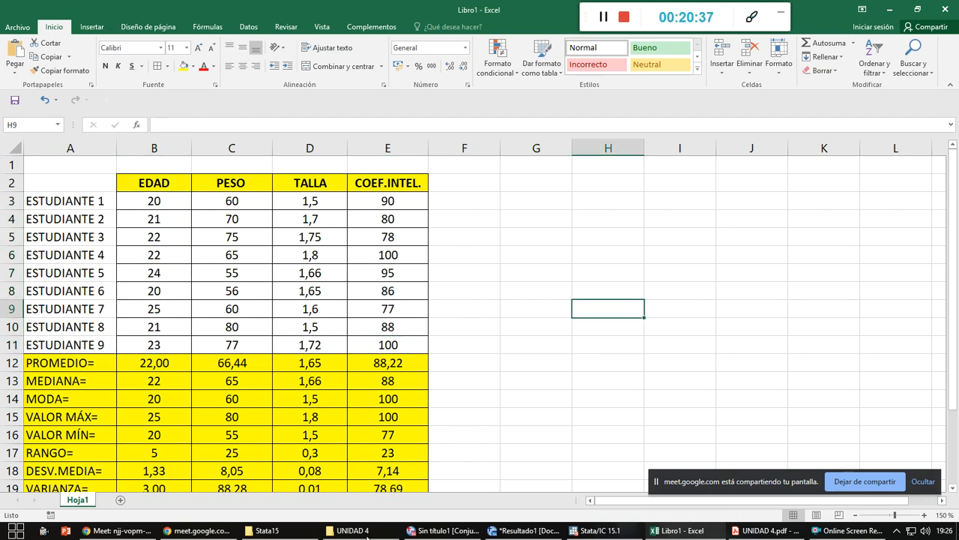
- Open TAREA 4.pdf from the UNIDAD 4 folder in Acrobat Reader, hide its tools pane and set the zoom to 125%
click(367, 530)
double_click(228, 160)
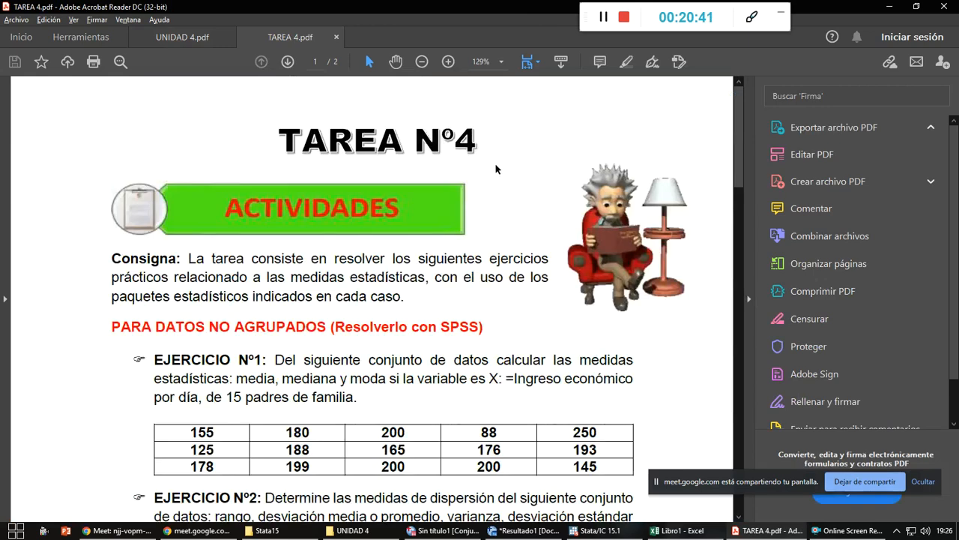
click(750, 299)
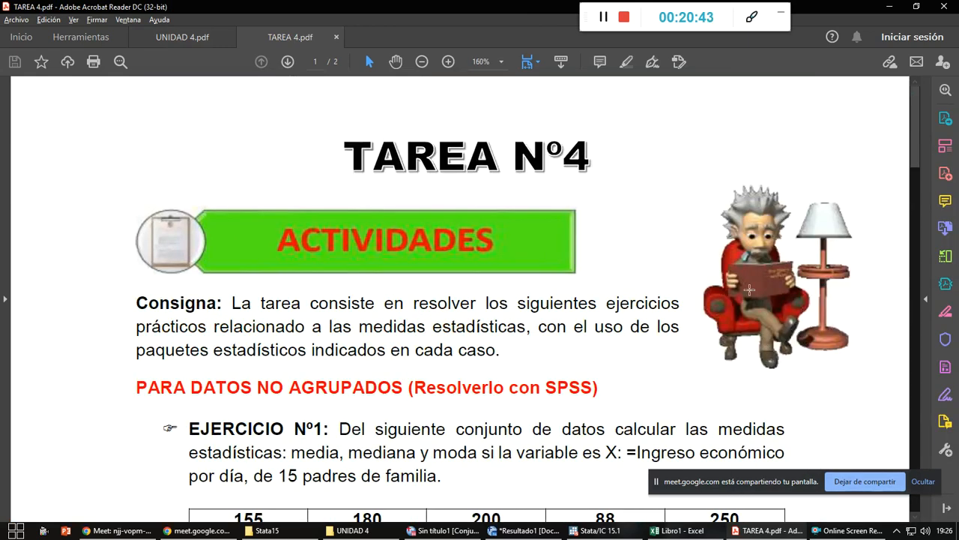
click(422, 62)
click(422, 62)
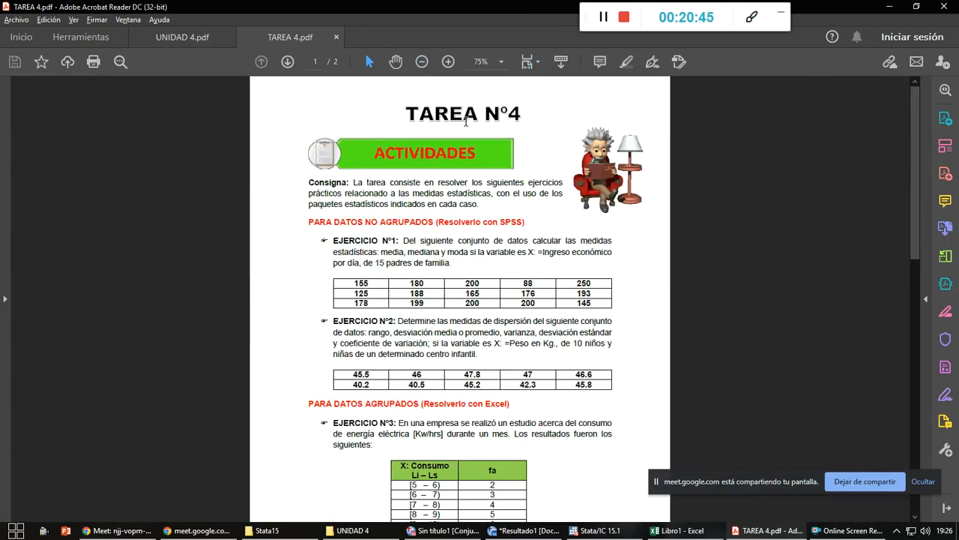
click(448, 62)
- Read exercises 1 and 2 on ungrouped data in the assignment, marking the data table of exercise 1
scroll(450, 187, down, 2)
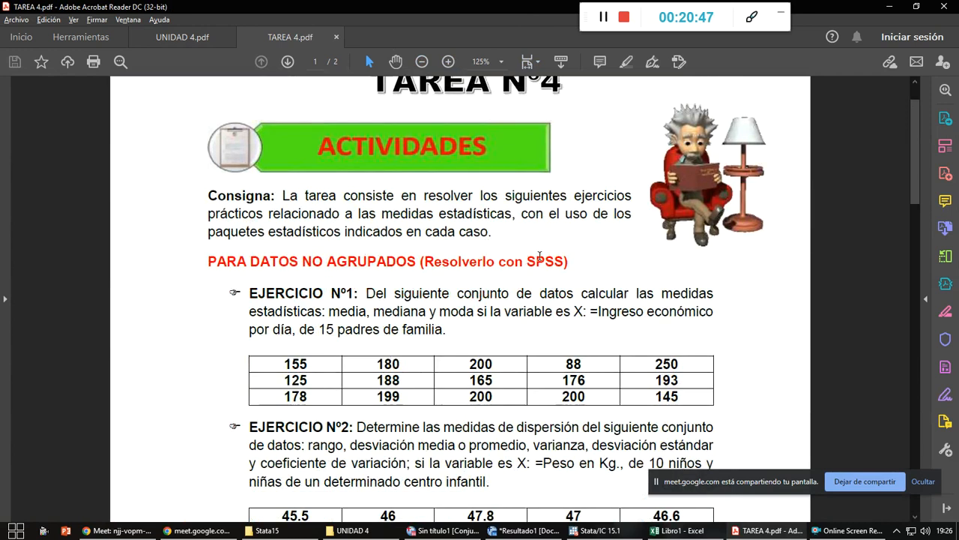
scroll(520, 255, down, 2)
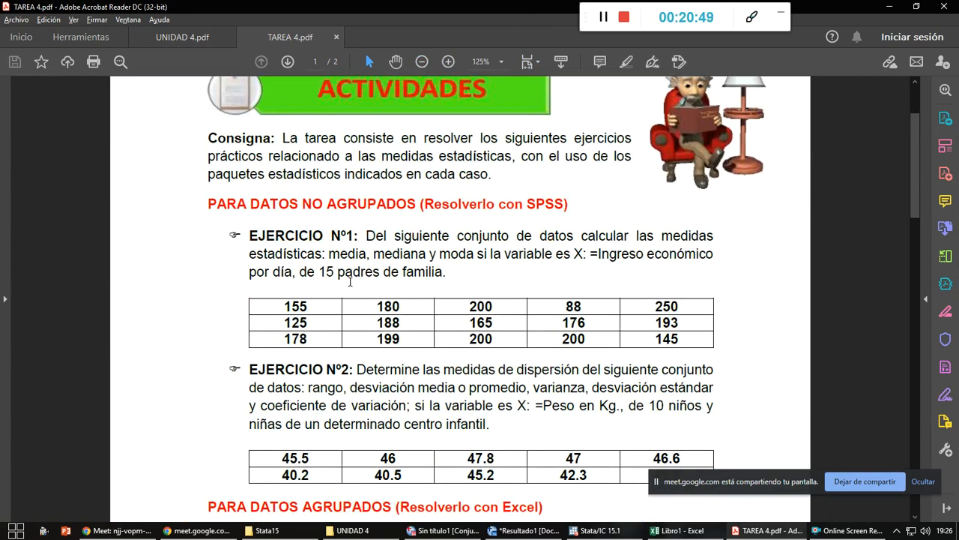
scroll(353, 278, down, 2)
mouse_move(283, 248)
mouse_down()
mouse_move(584, 251)
mouse_move(682, 283)
mouse_up()
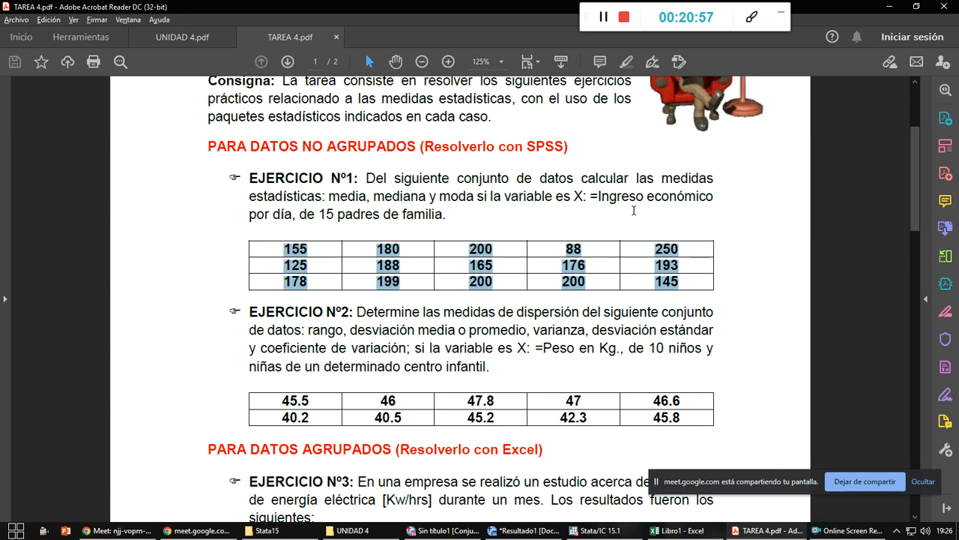
scroll(564, 302, down, 3)
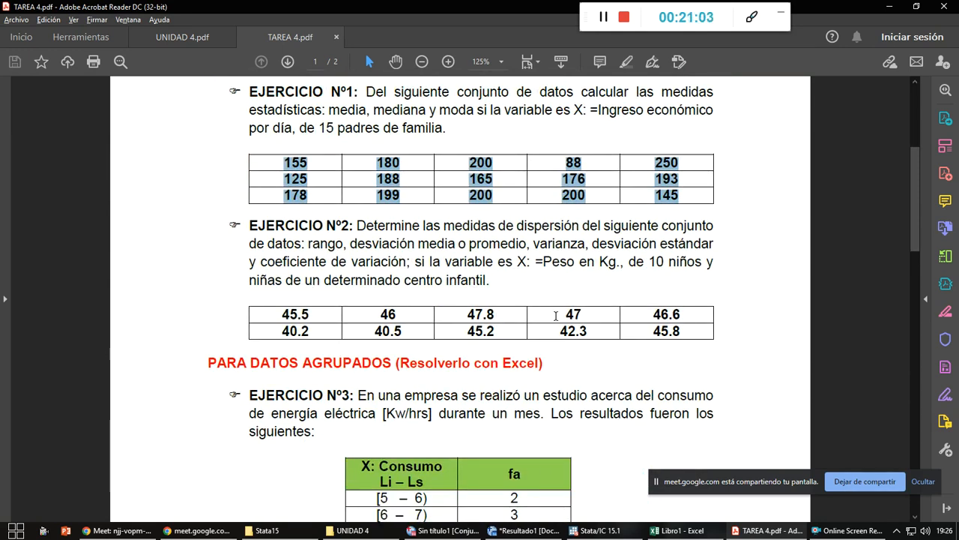
scroll(546, 346, up, 1)
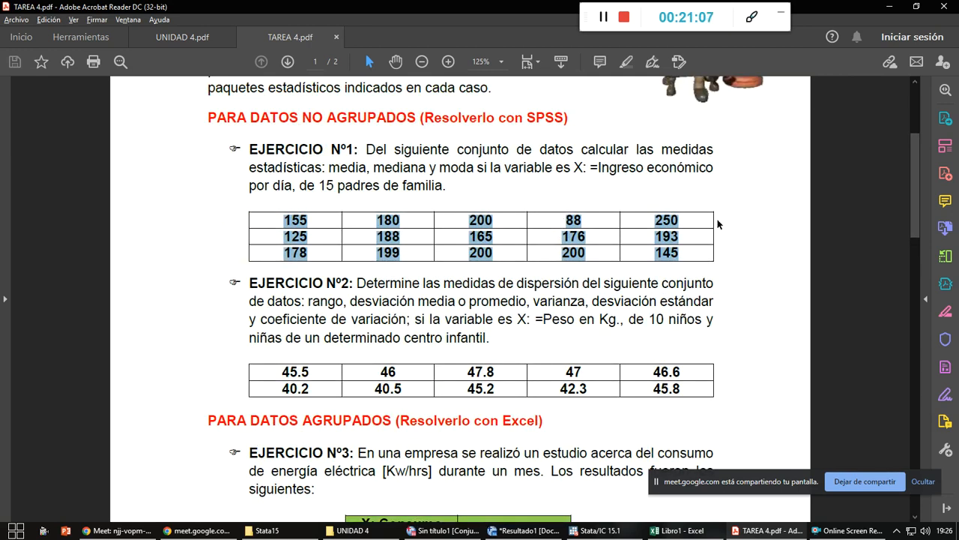
click(742, 270)
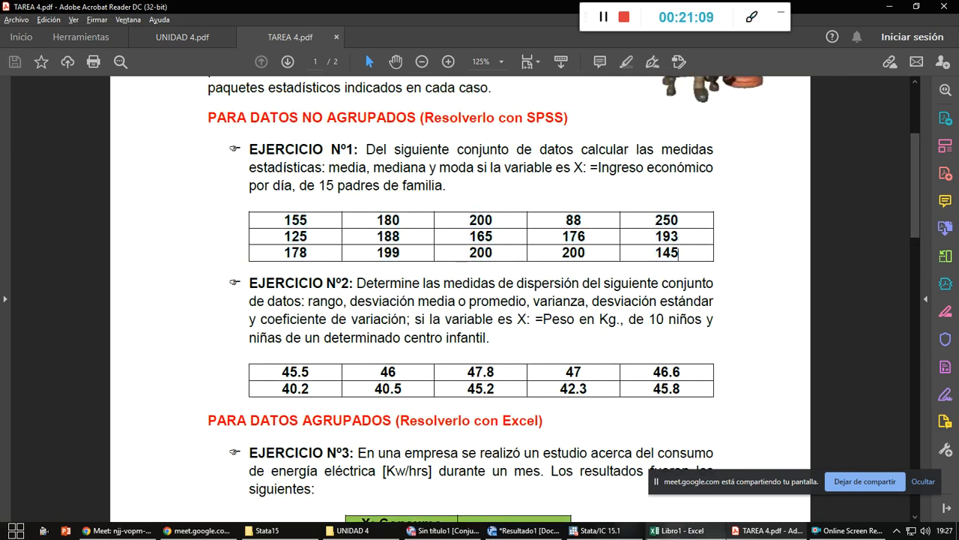
- Switch to the SPSS Statistics data editor and define the variables EDAD, PESO and TALLA
click(444, 530)
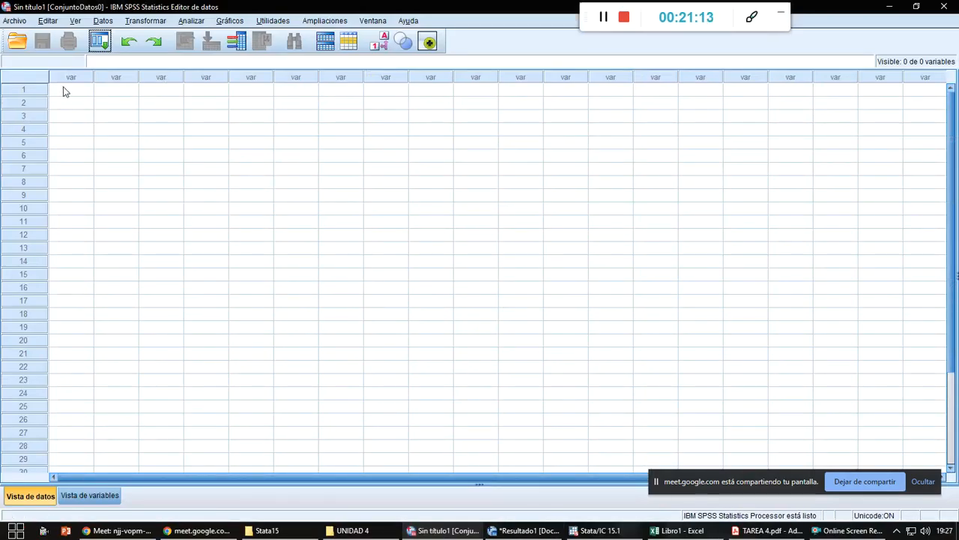
click(63, 90)
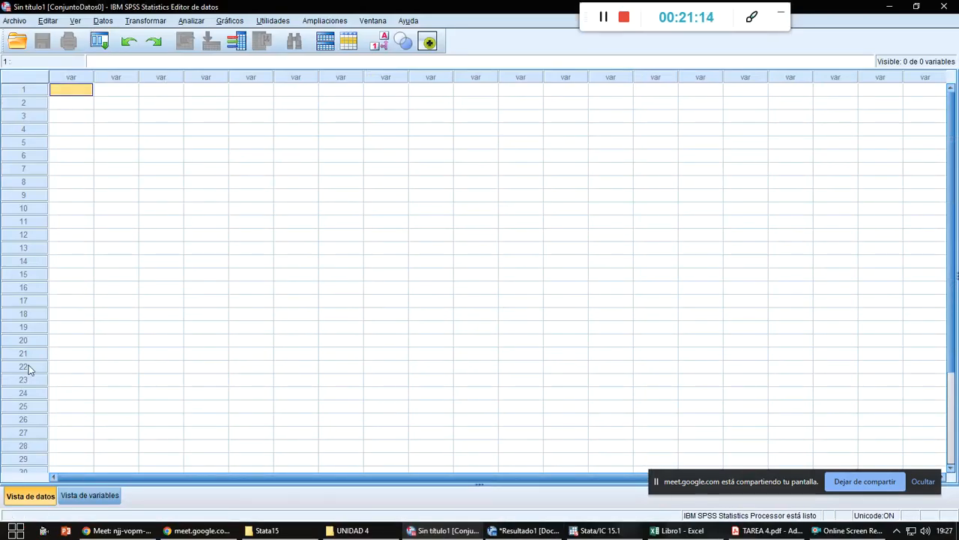
click(89, 496)
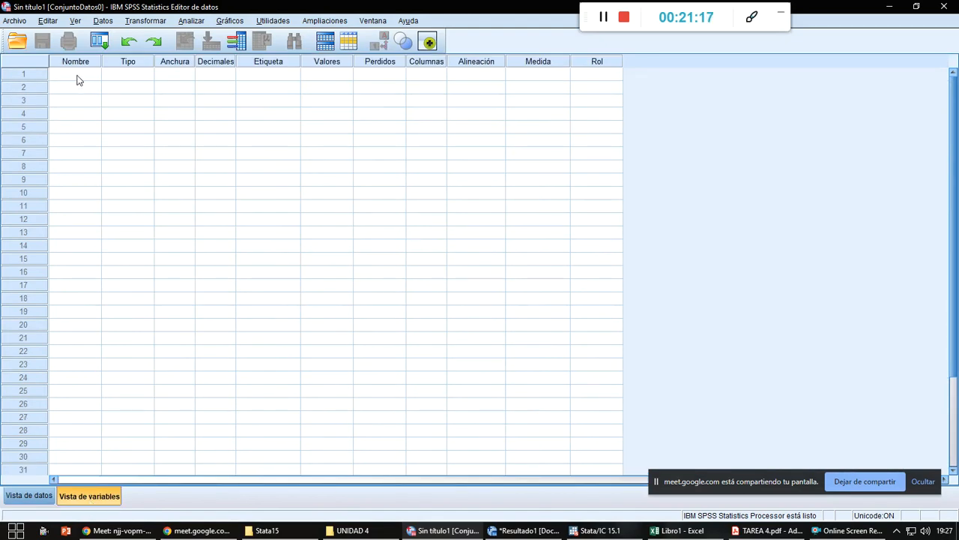
click(77, 77)
text(EAD)
key(Return)
text(PE)
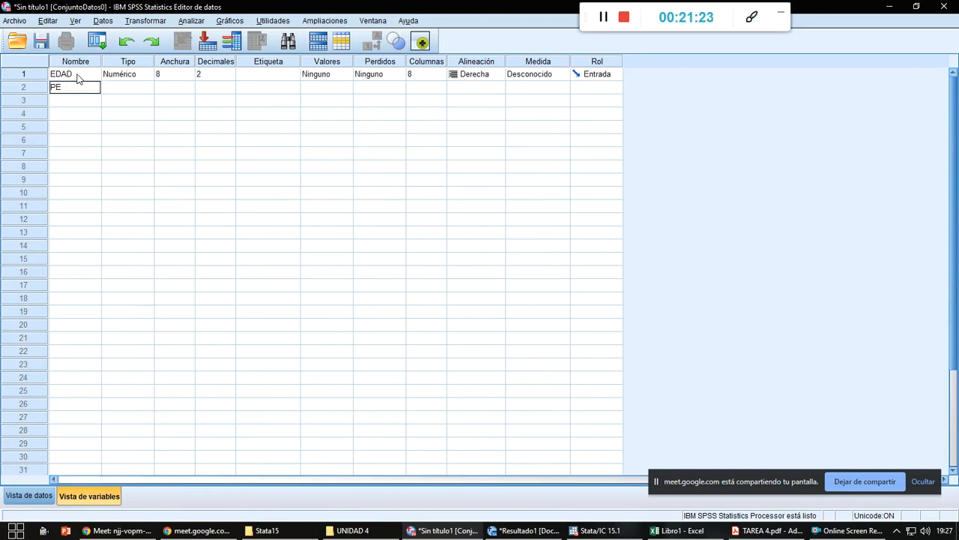
text(SO)
key(Return)
text(TALLEA)
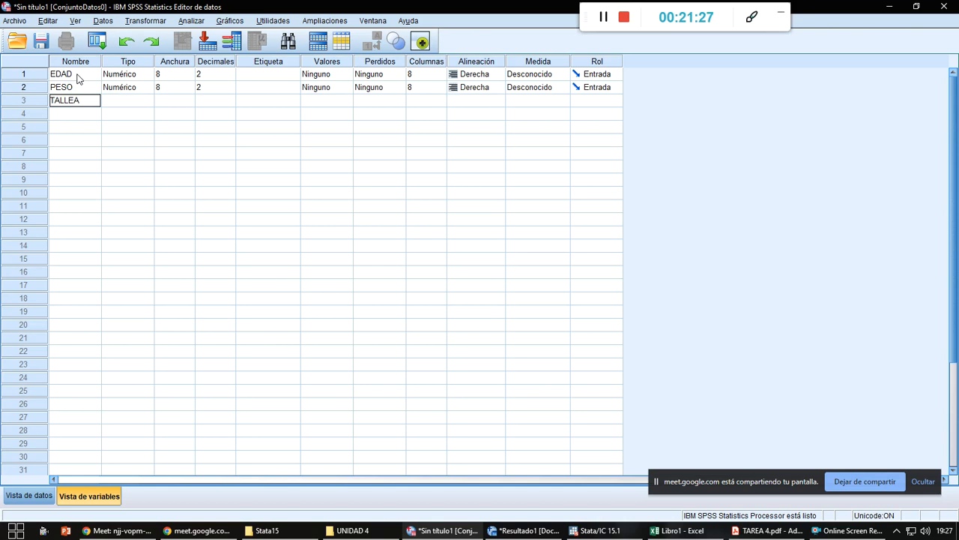
key(Return)
- Add a fourth variable, trying the name COEF.INT. and using COEF instead
text(COEF.INT.)
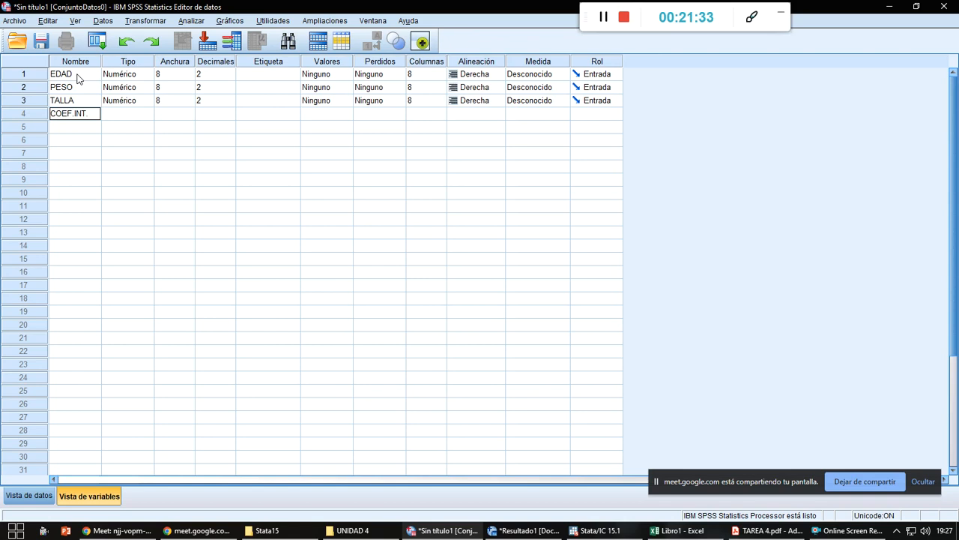
key(Return)
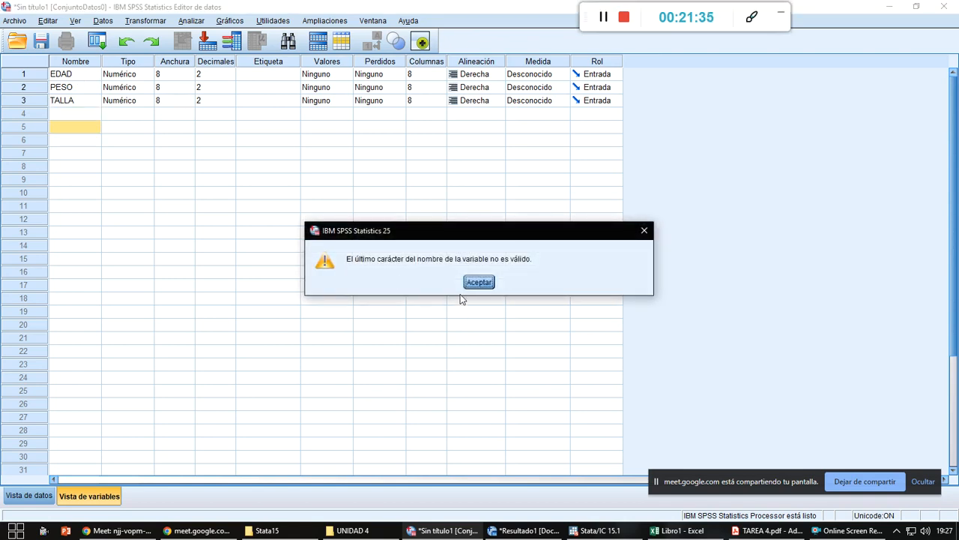
click(476, 283)
click(90, 114)
text(COEF)
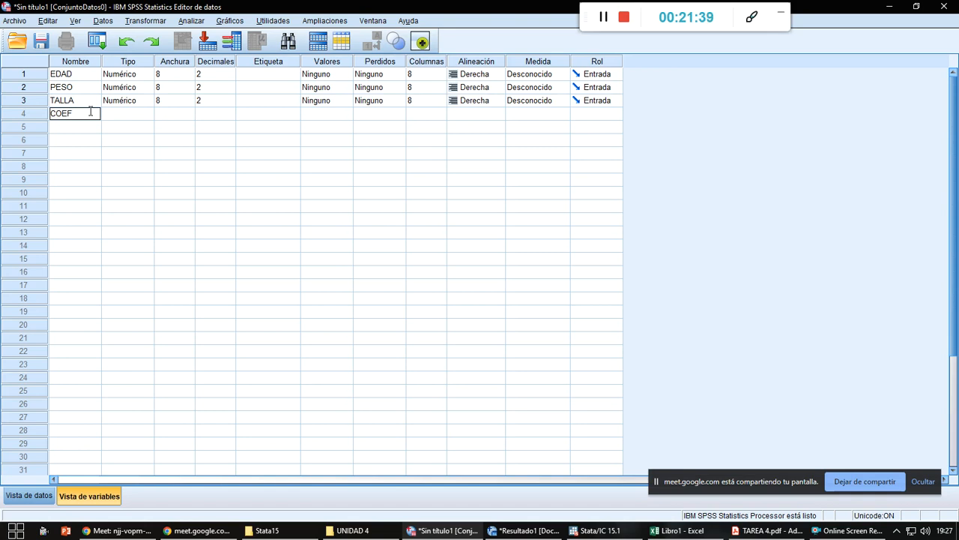
key(Return)
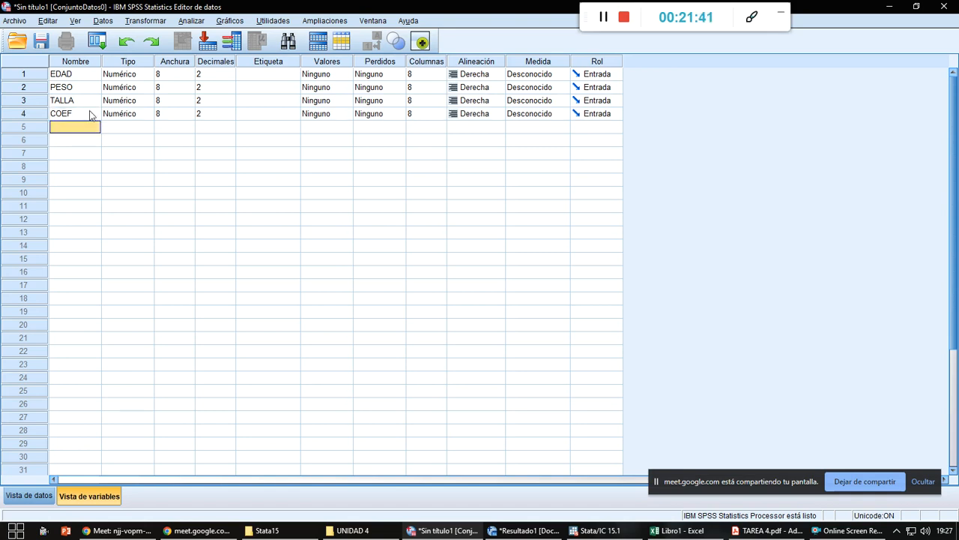
- Switch to Excel and copy the nine students' age, weight, height and IQ values in B3:E11
click(223, 75)
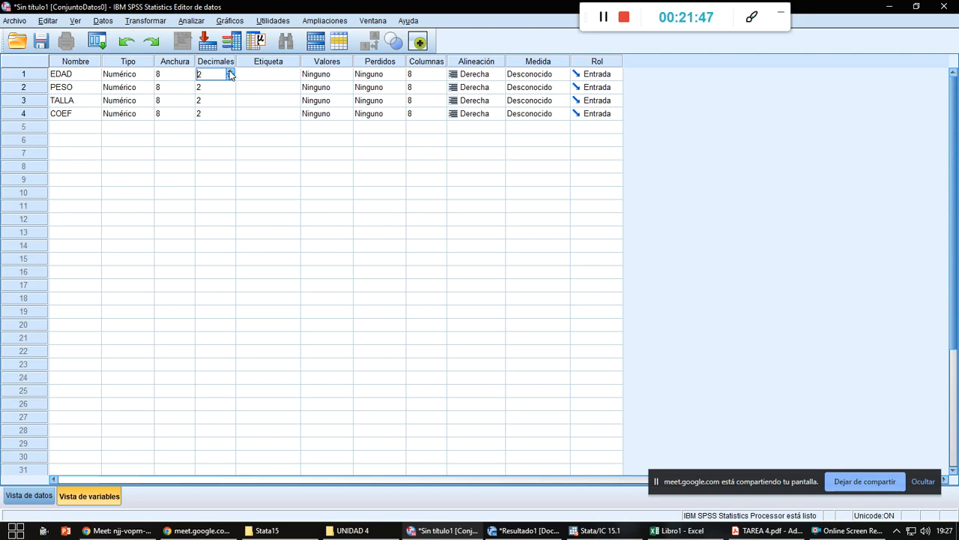
key(alt+Tab)
key(alt+Tab)
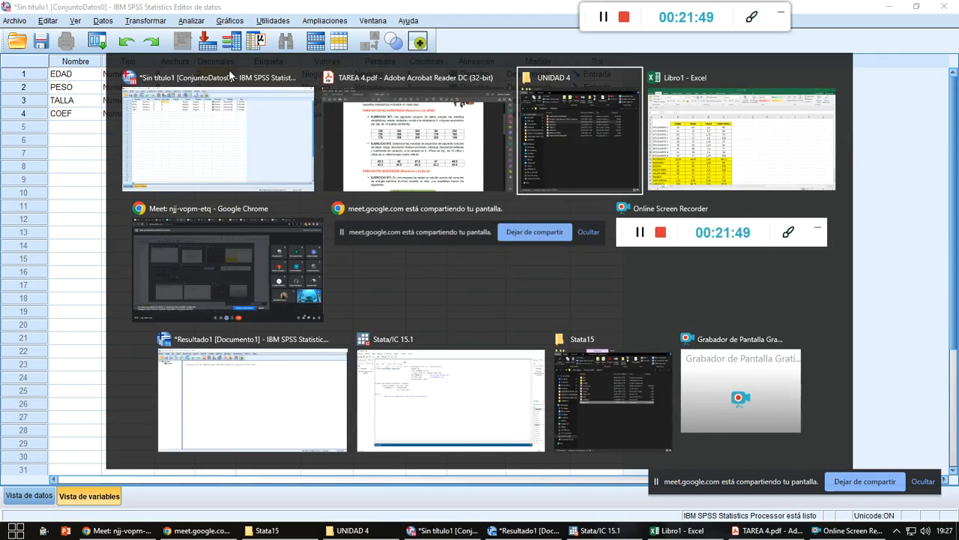
key(alt+Tab)
drag(155, 201, 380, 345)
key(ctrl+c)
key(alt+Tab)
key(alt+Tab)
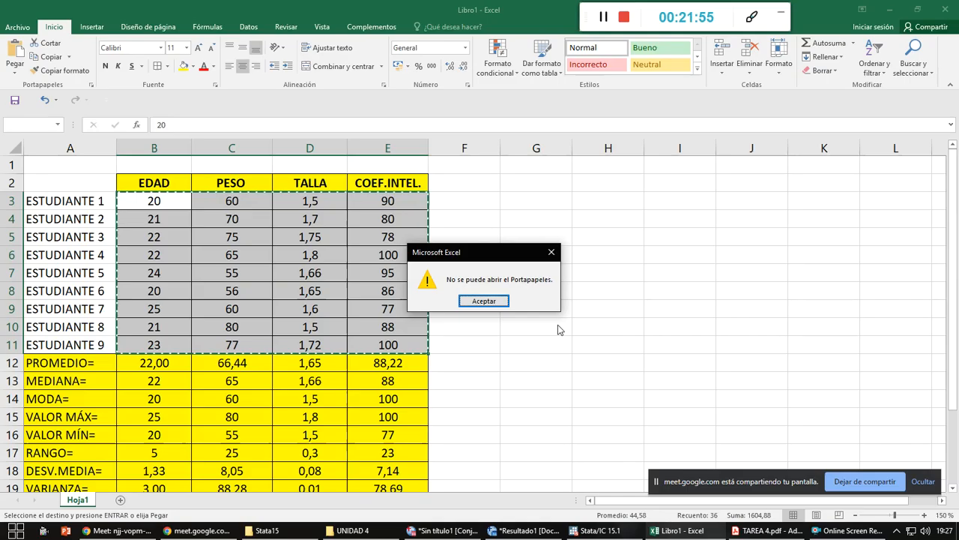
click(483, 299)
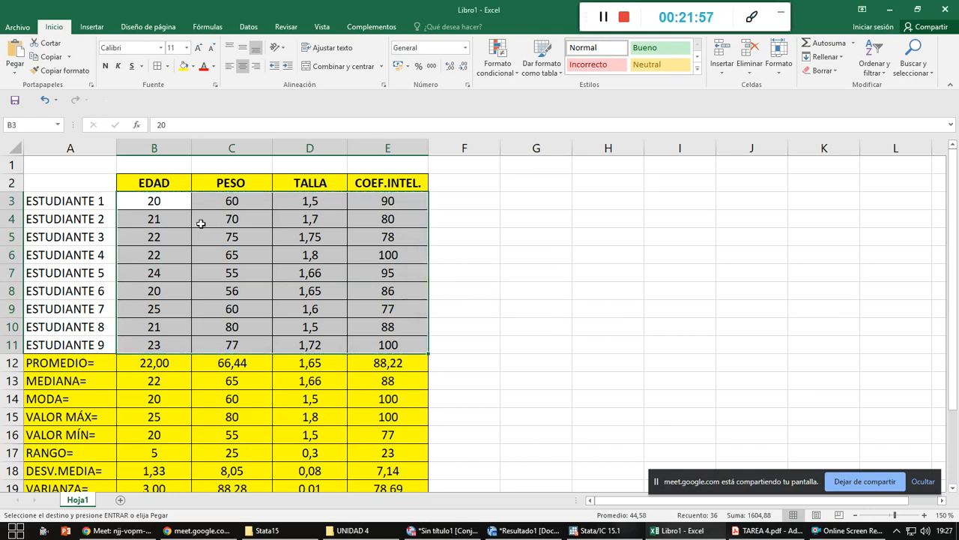
key(ctrl+c)
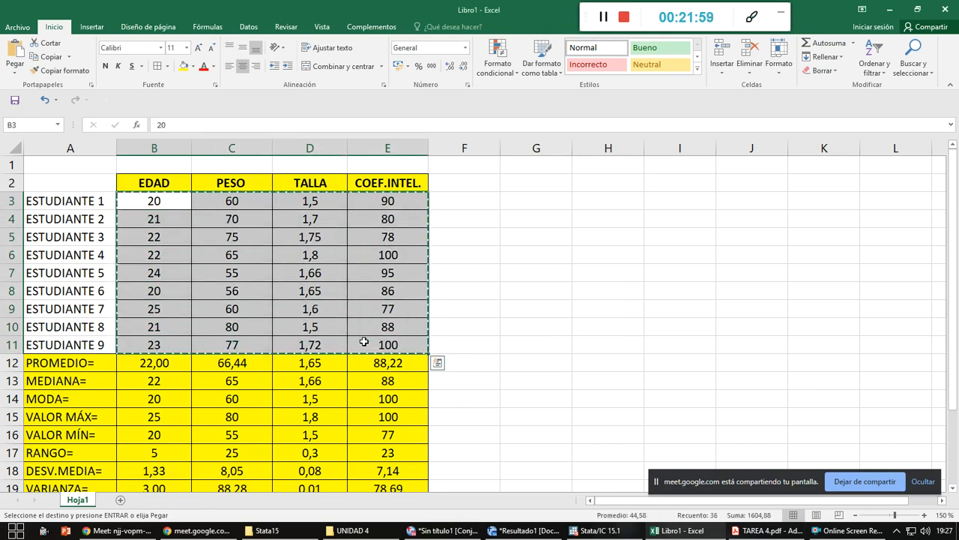
- Switch back to SPSS and paste the copied values into the EDAD, PESO, TALLA and COEF columns from row 1
key(alt+Tab)
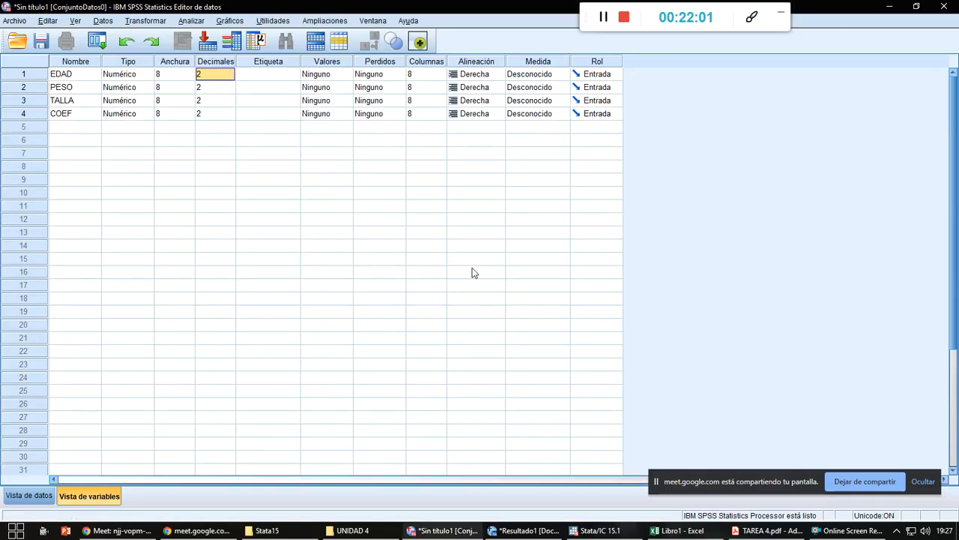
click(34, 495)
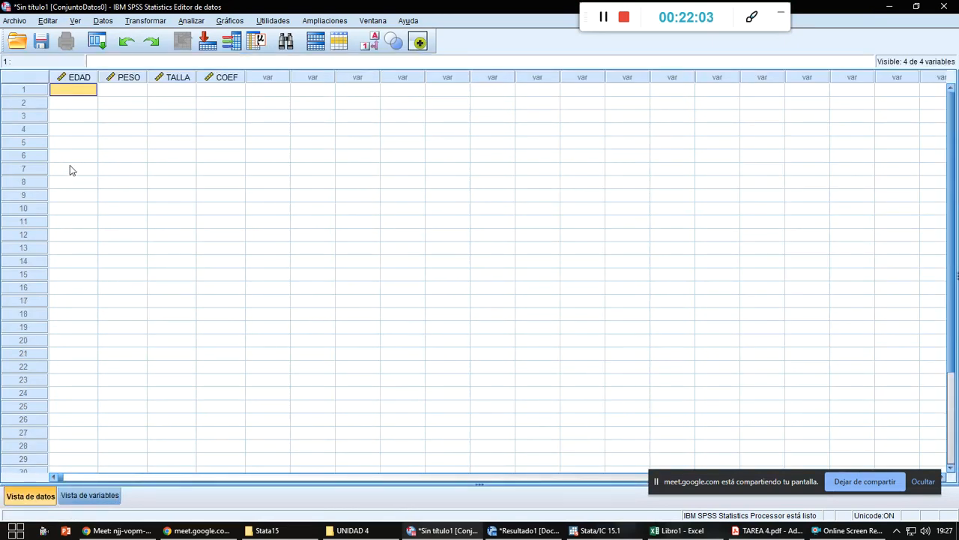
click(118, 117)
drag(83, 91, 240, 268)
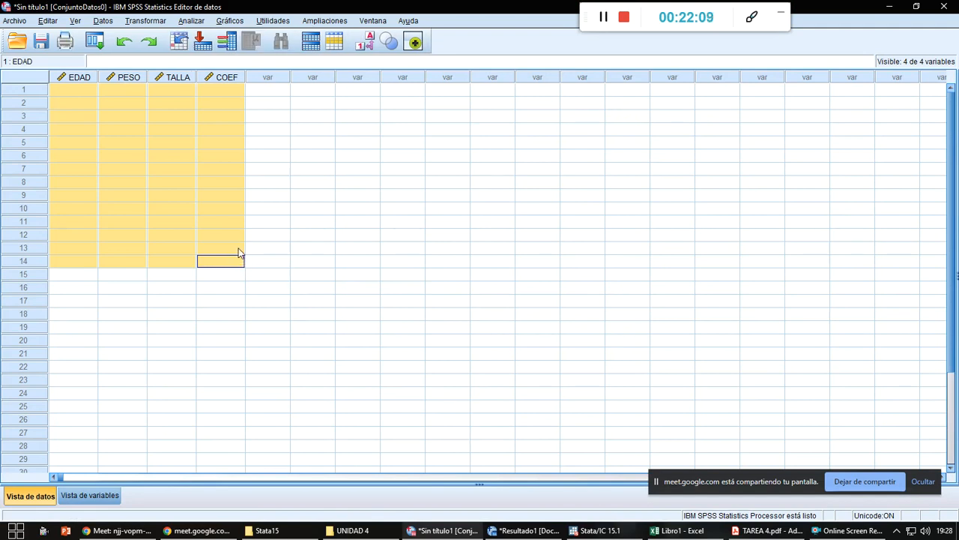
key(ctrl+v)
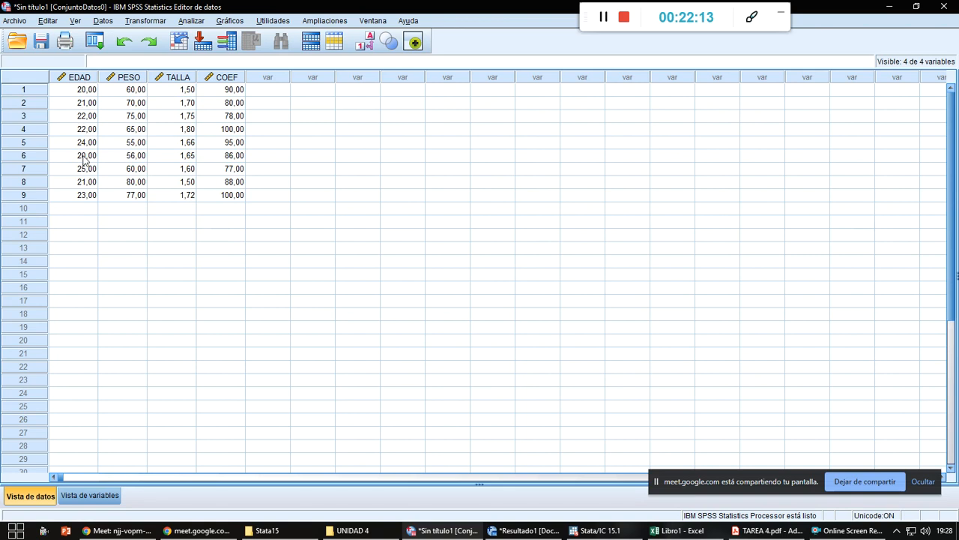
- Set the number of decimals to 0 for the variables EDAD and PESO
click(88, 496)
click(230, 76)
double_click(232, 77)
click(231, 88)
click(230, 84)
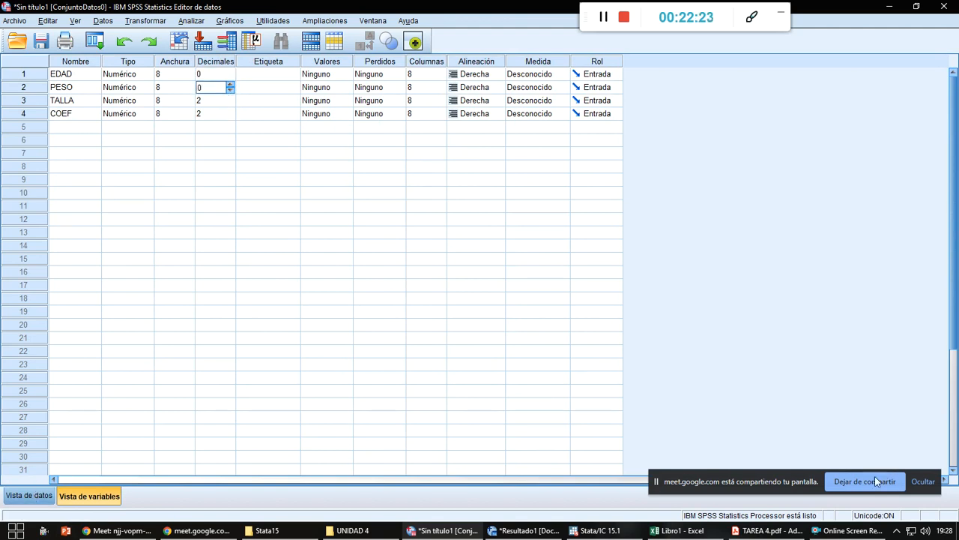
- Switch to the Google Meet call in Chrome
click(806, 483)
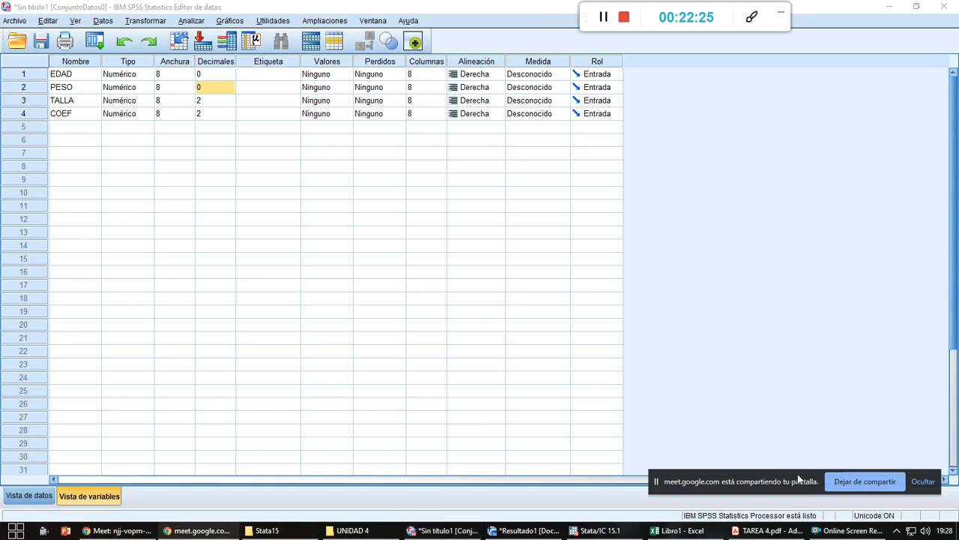
click(120, 531)
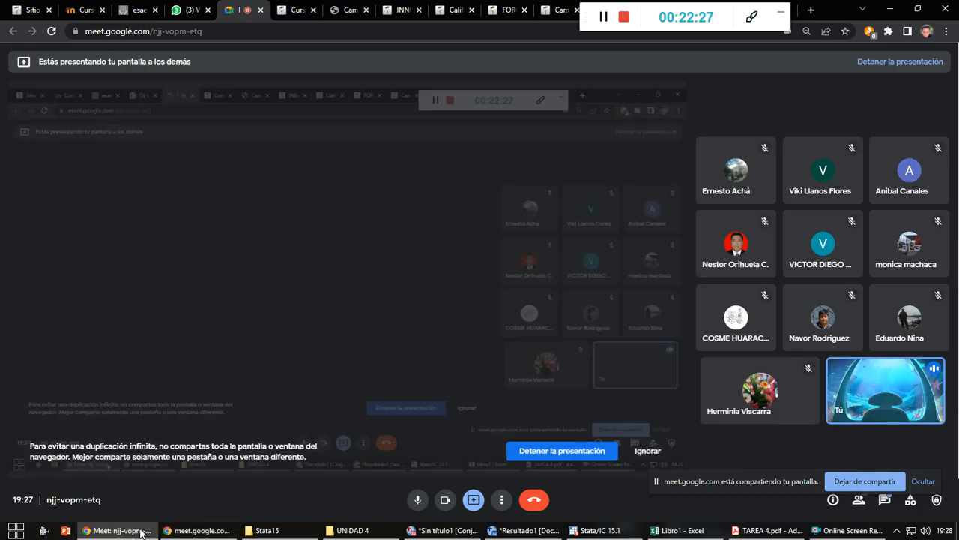
- Stop the current screen share in the Meet call and present the entire screen again
click(863, 481)
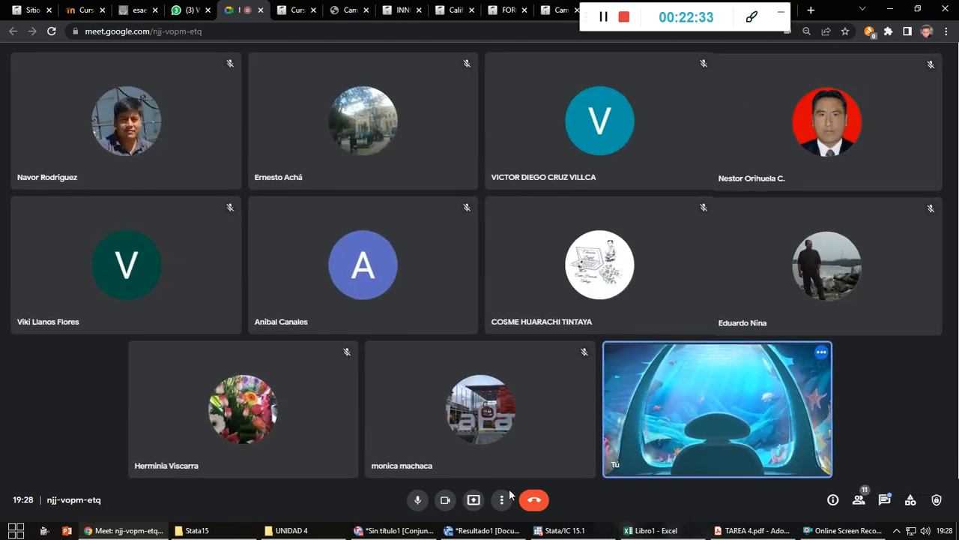
click(476, 503)
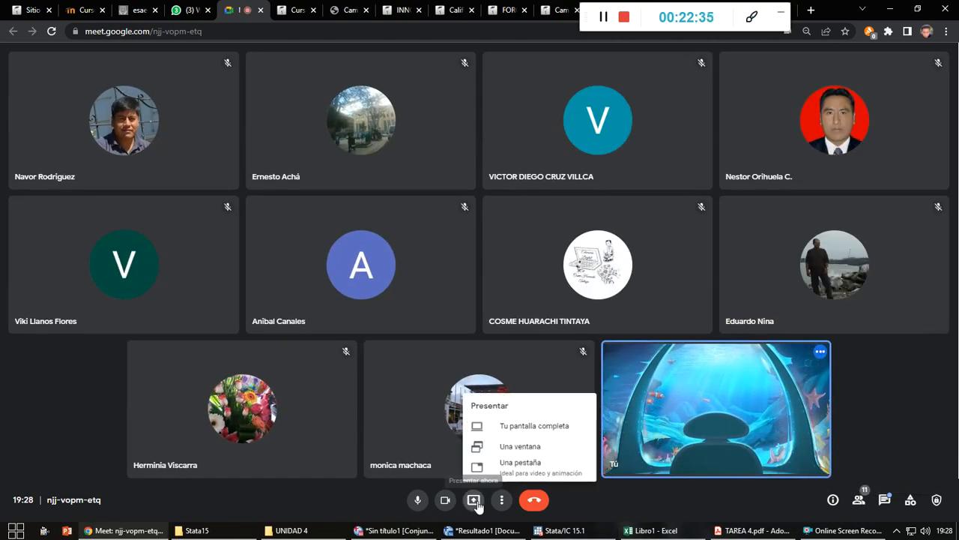
click(495, 425)
click(565, 277)
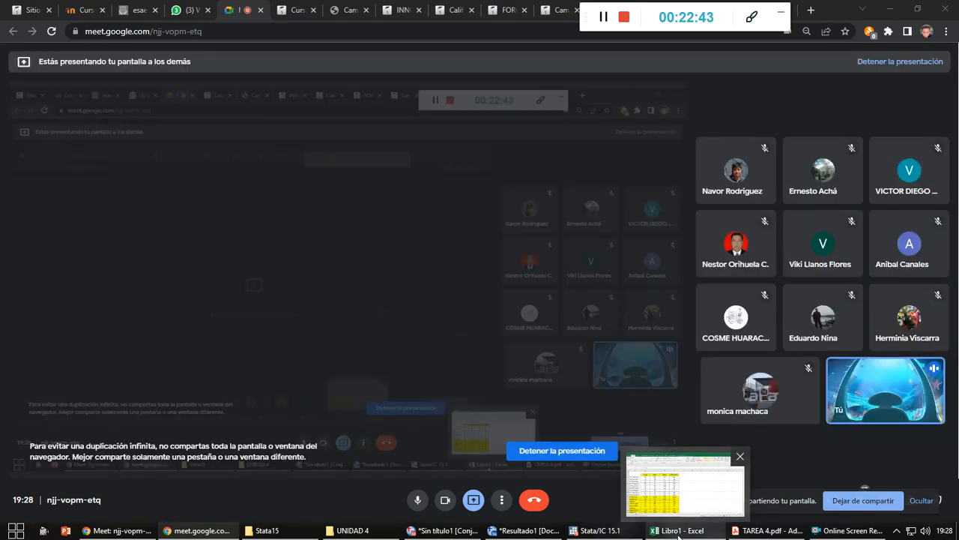
- Switch to Excel and dismiss the pending copy of B3:E11 by opening empty cell G8 for editing
click(678, 534)
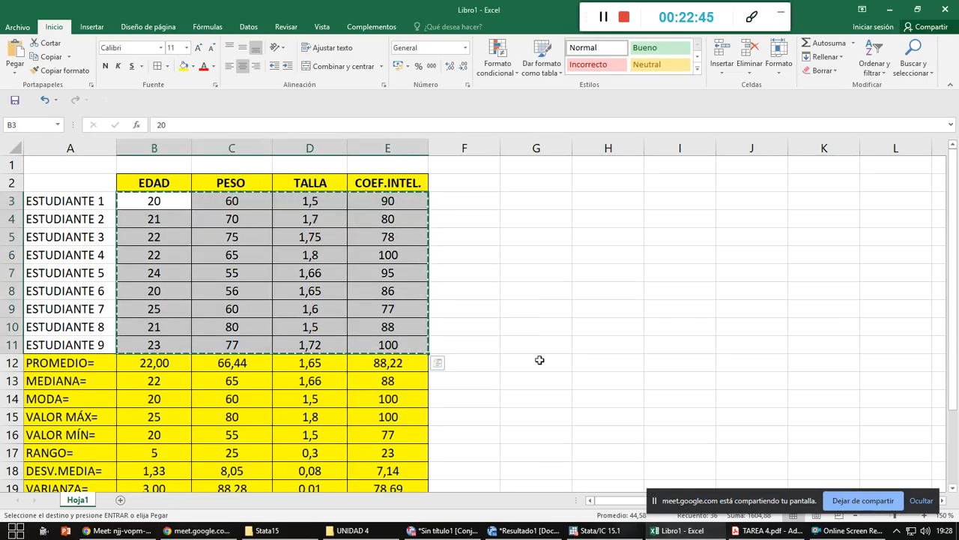
click(516, 296)
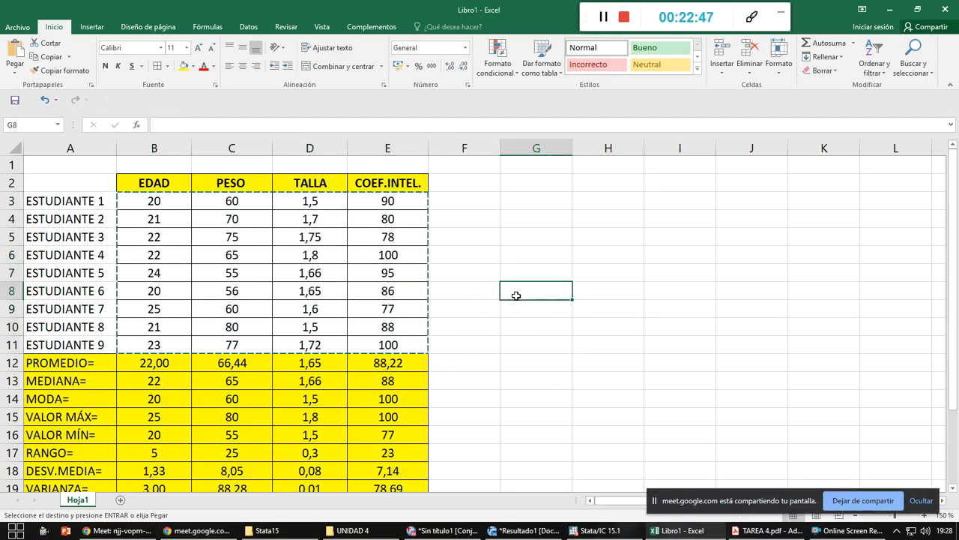
double_click(517, 296)
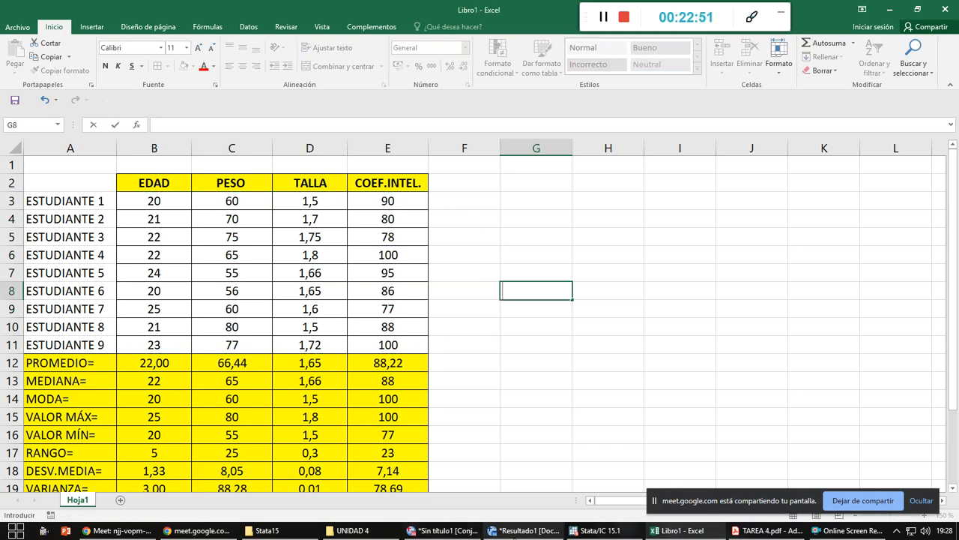
- Switch to the SPSS data editor and show the student values in the data view
click(525, 531)
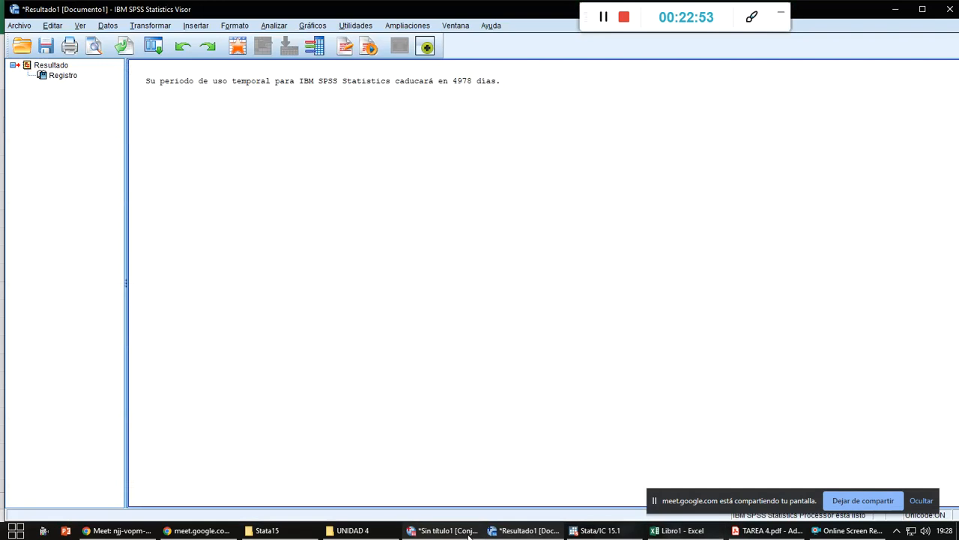
click(448, 530)
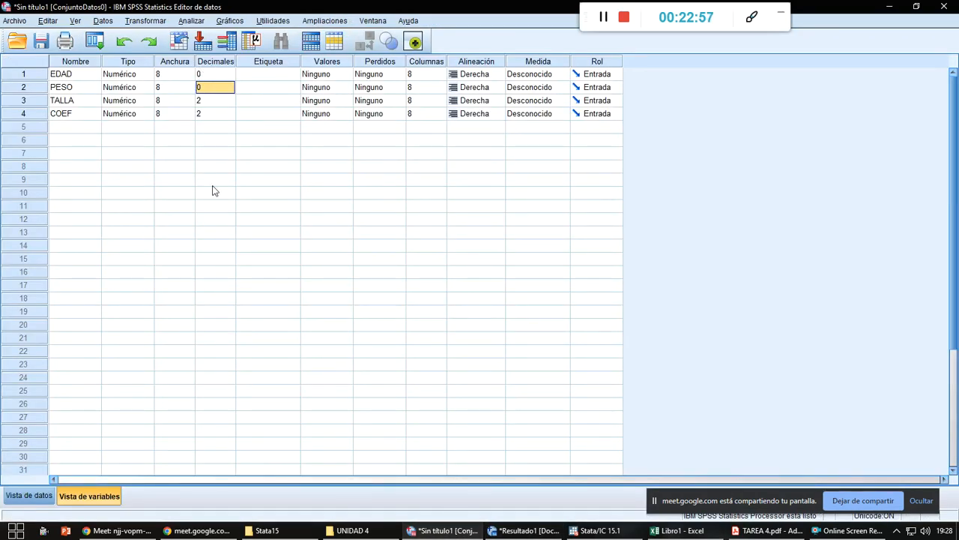
click(38, 496)
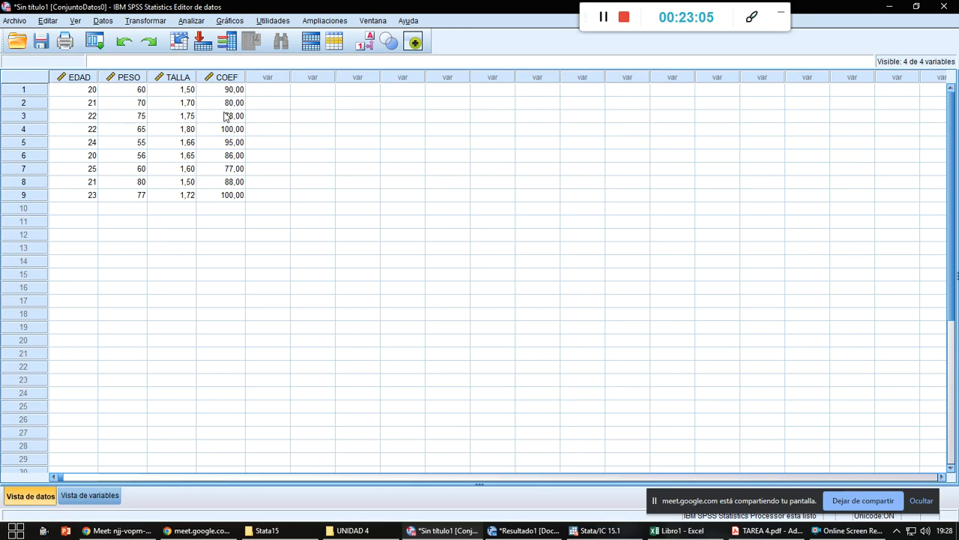
- Return to the variable view and open the decimals setting of the COEF variable for editing
key(alt+Tab)
key(alt+Tab)
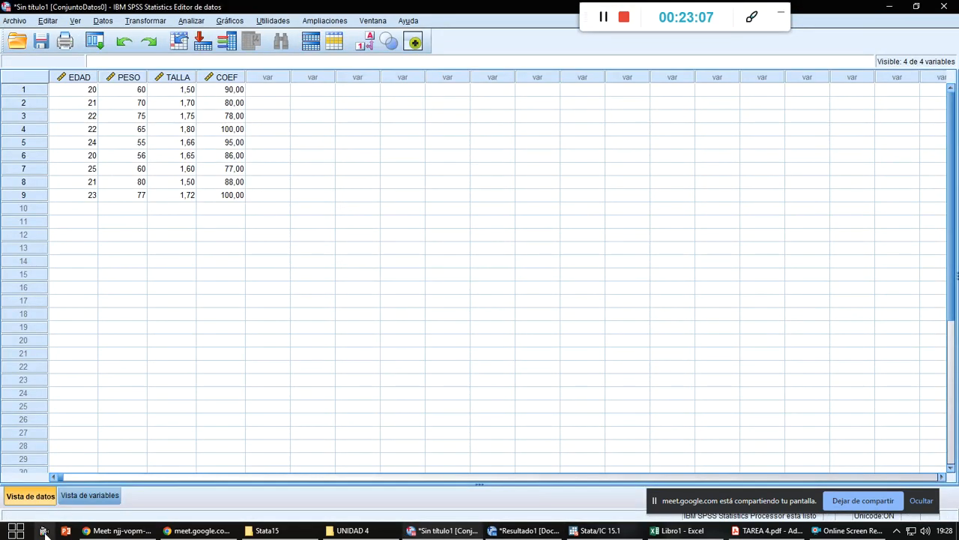
click(89, 496)
click(219, 109)
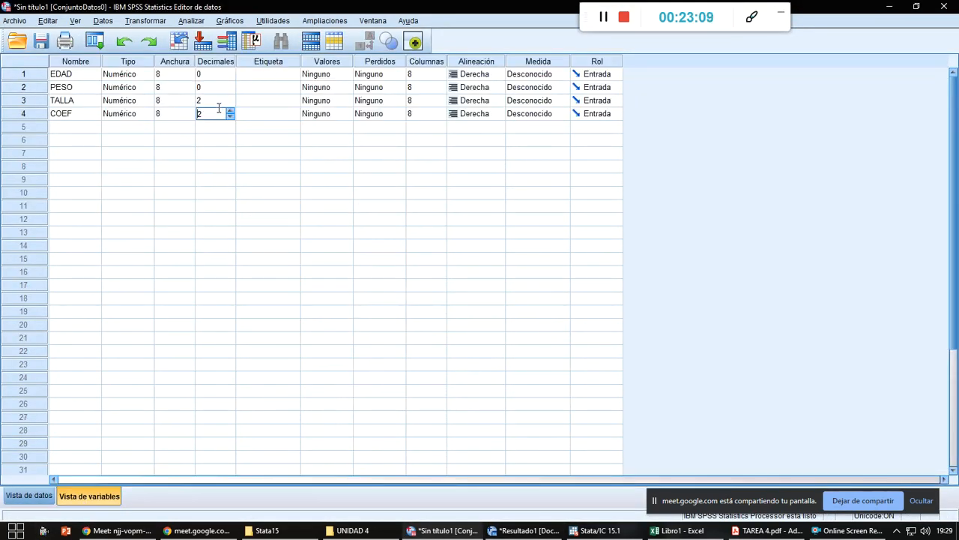
- Set the COEF variable's decimals to 0 and return to the data view
click(231, 118)
click(29, 496)
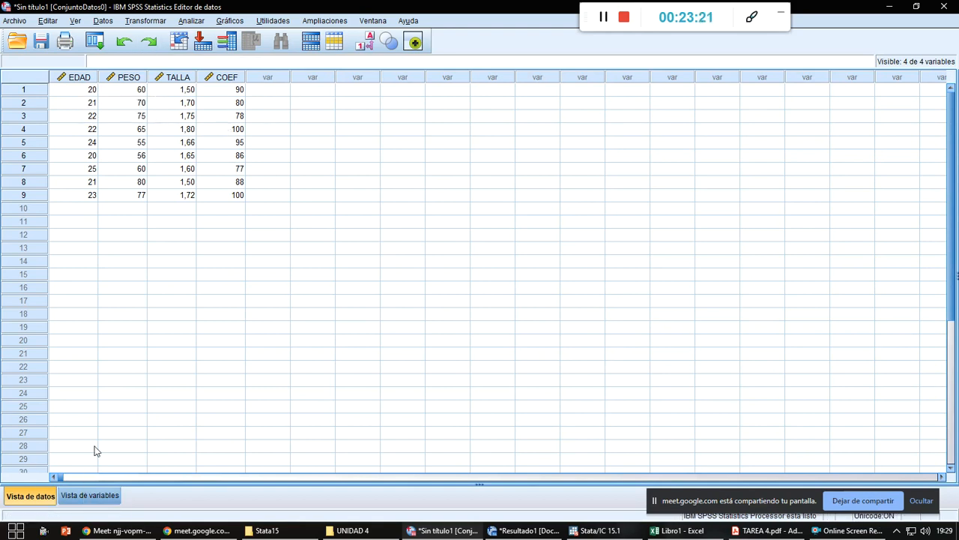
- Review the statistics requested in exercises 1 and 2 of TAREA 4.pdf, then return to the SPSS dataset
key(alt+Tab)
key(alt+Tab)
key(alt+Tab)
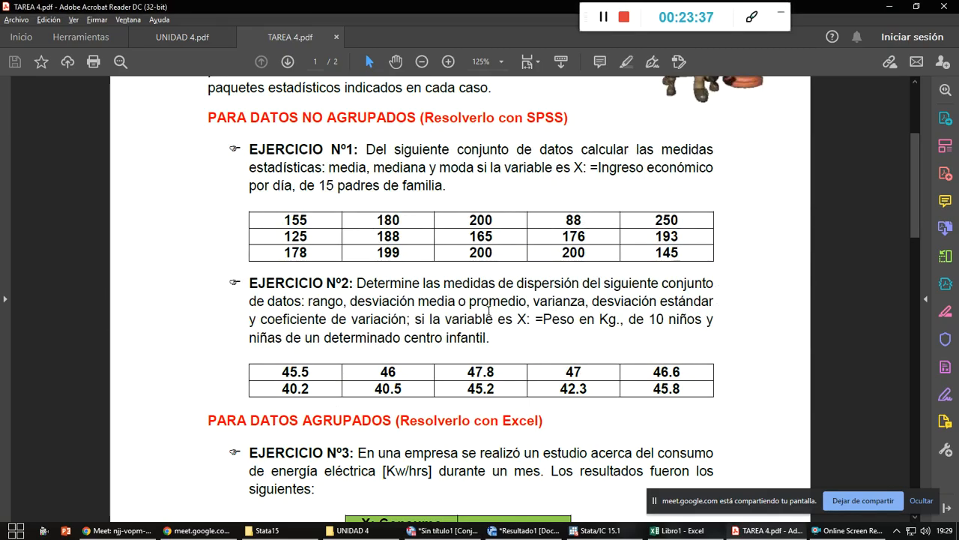
key(alt+Tab)
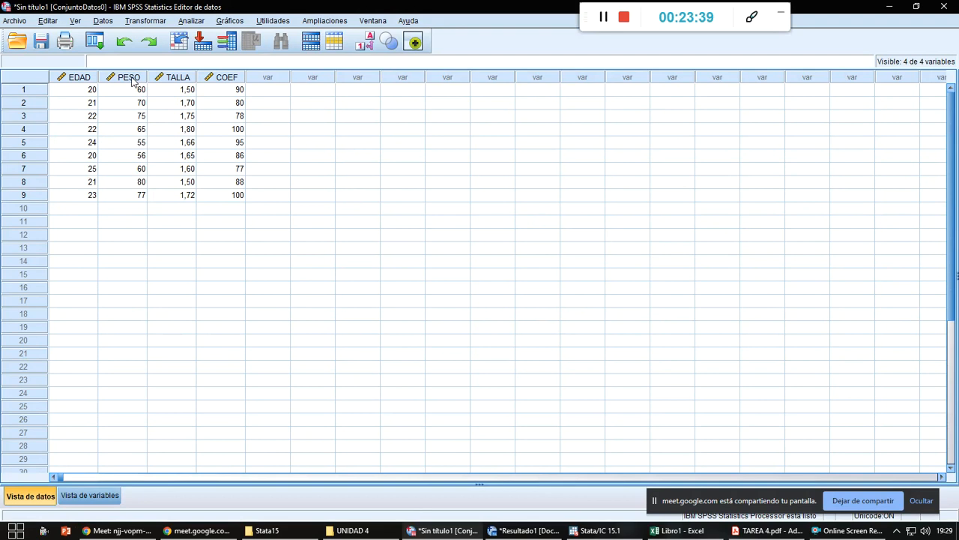
key(alt+Tab)
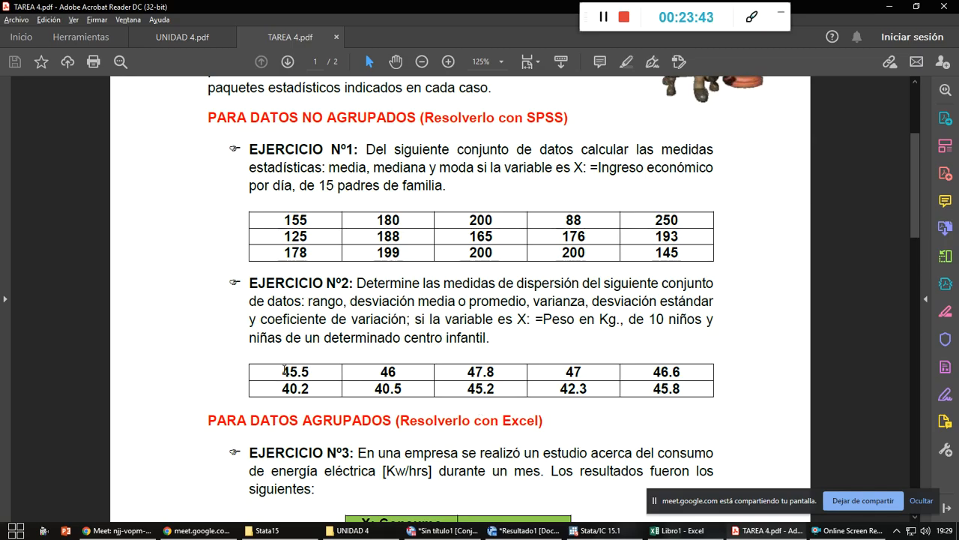
key(alt+Tab)
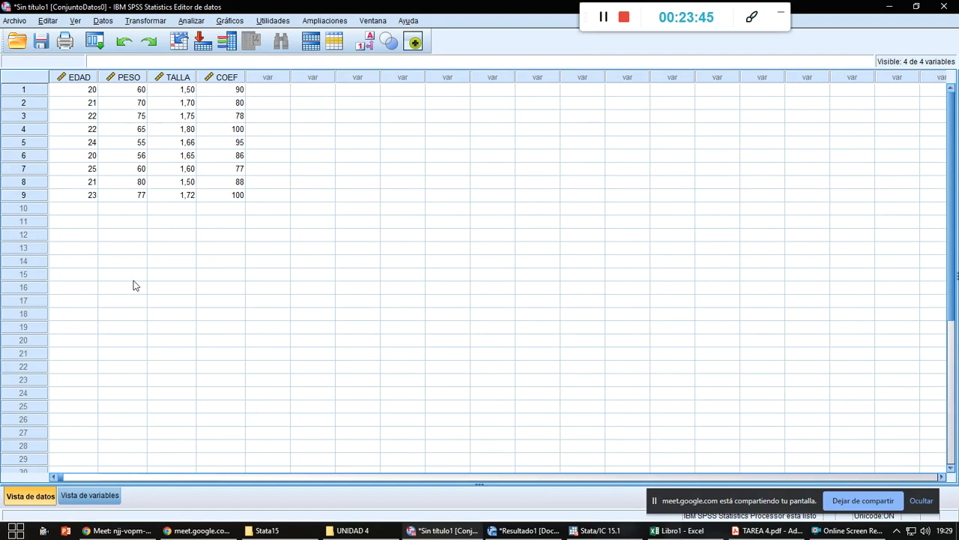
- Start a Frequencies analysis with EDAD, PESO, TALLA and COEF as its variables
click(190, 21)
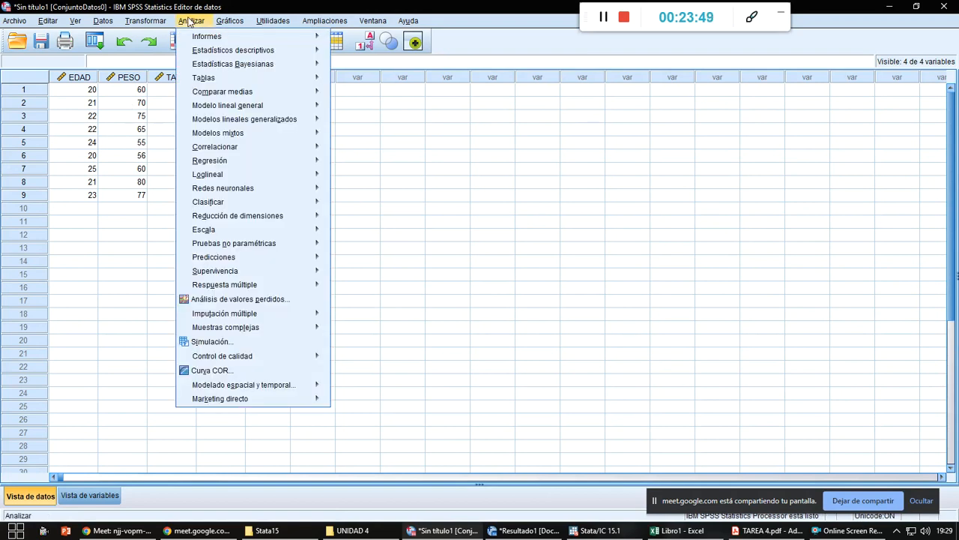
mouse_move(206, 51)
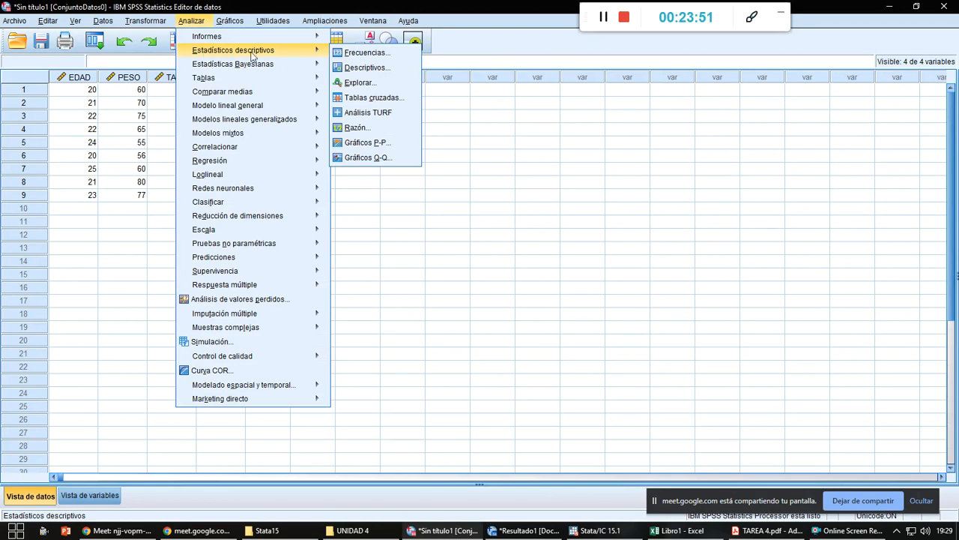
click(357, 54)
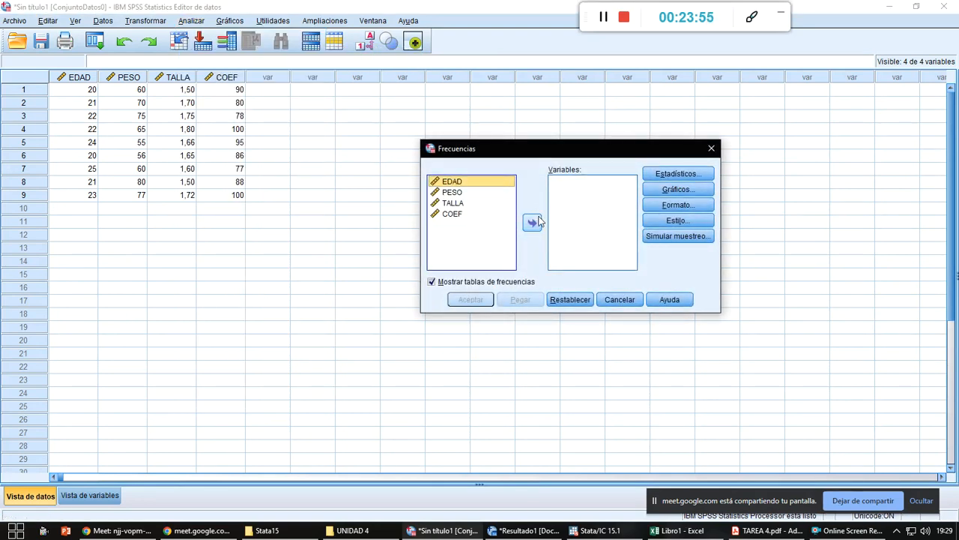
key(shift+Down)
key(shift+Down)
key(shift+Down)
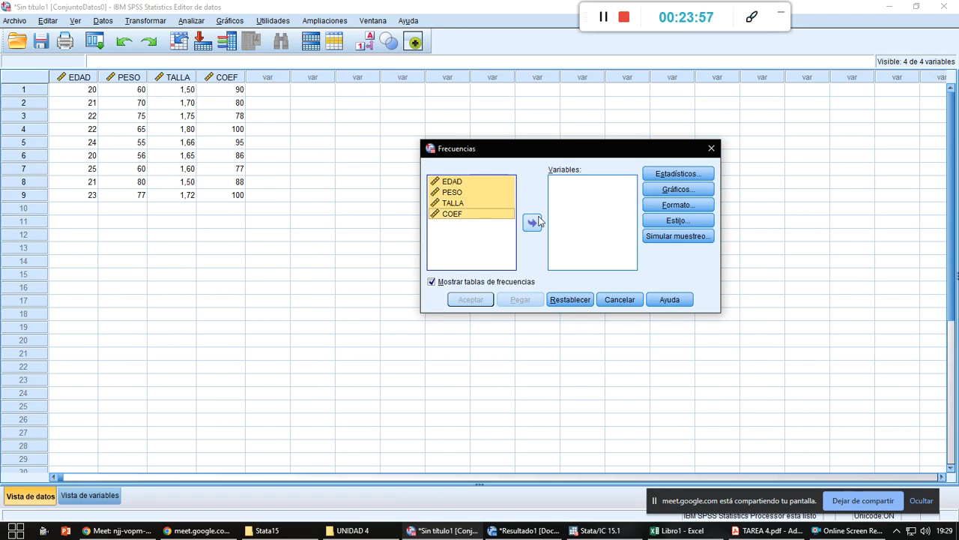
click(533, 222)
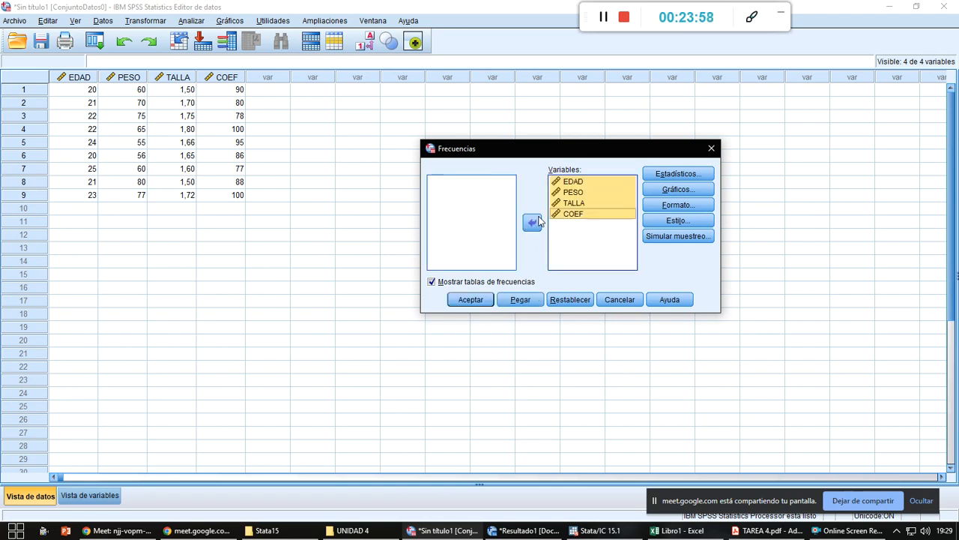
- Request the mean, median, mode and quartiles in the Frequencies statistics options
click(671, 177)
click(756, 158)
click(755, 171)
click(755, 184)
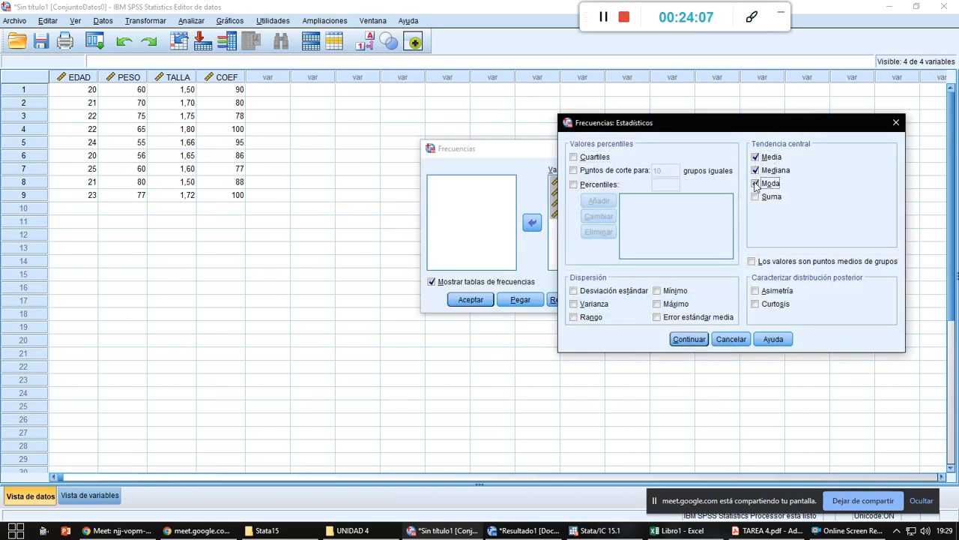
click(575, 159)
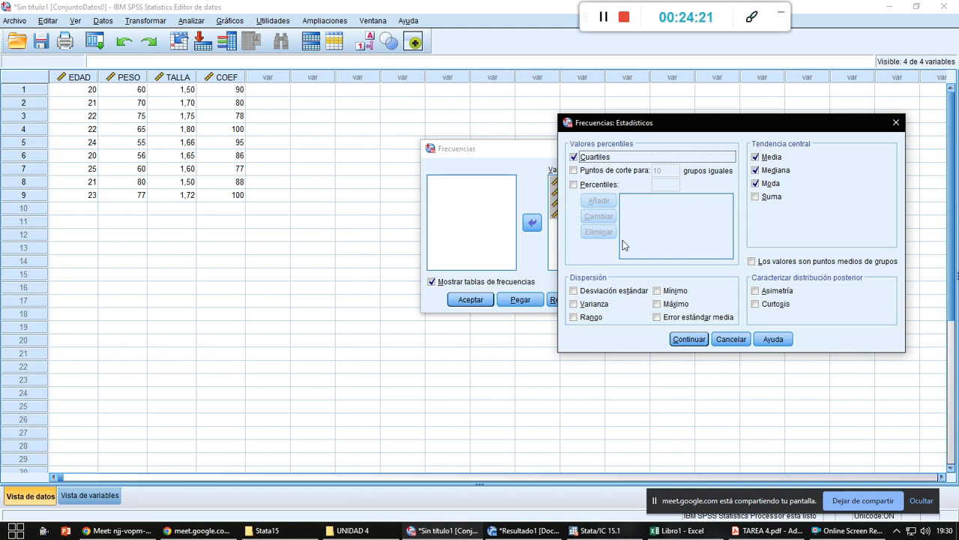
- Include standard deviation, variance, range, minimum and maximum in the statistics, and run the Frequencies analysis
click(574, 290)
click(574, 303)
click(573, 317)
click(658, 290)
click(657, 303)
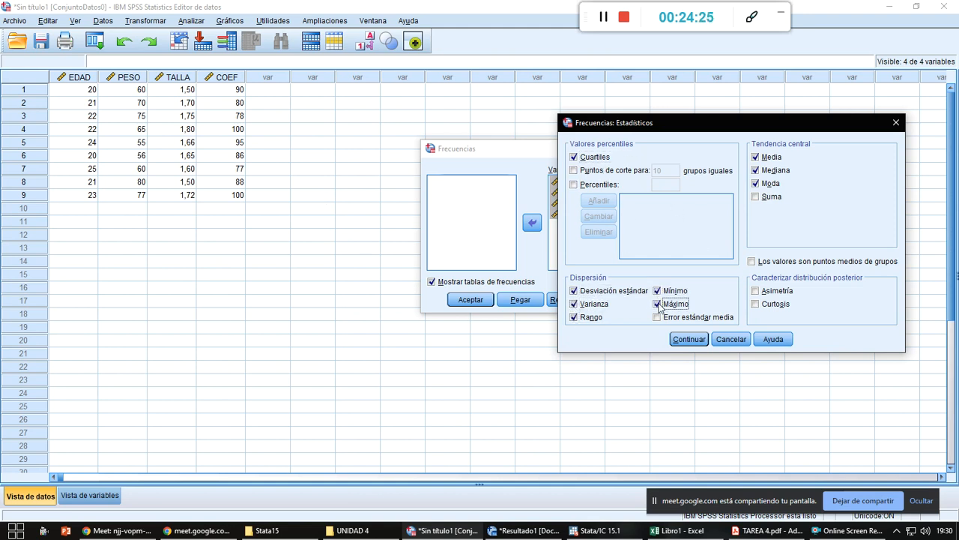
click(683, 342)
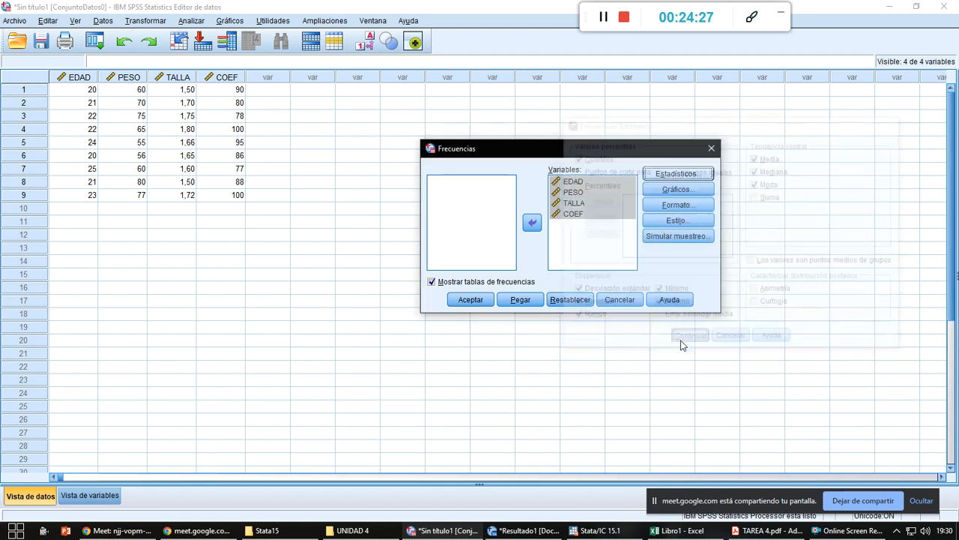
click(471, 300)
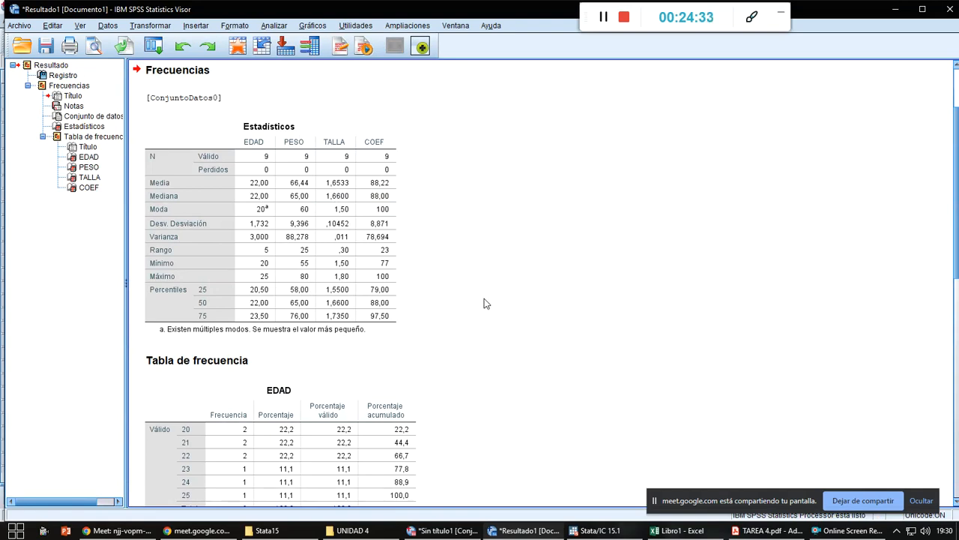
- Inspect the Estadísticos table in the SPSS output and maximize the results window
click(298, 119)
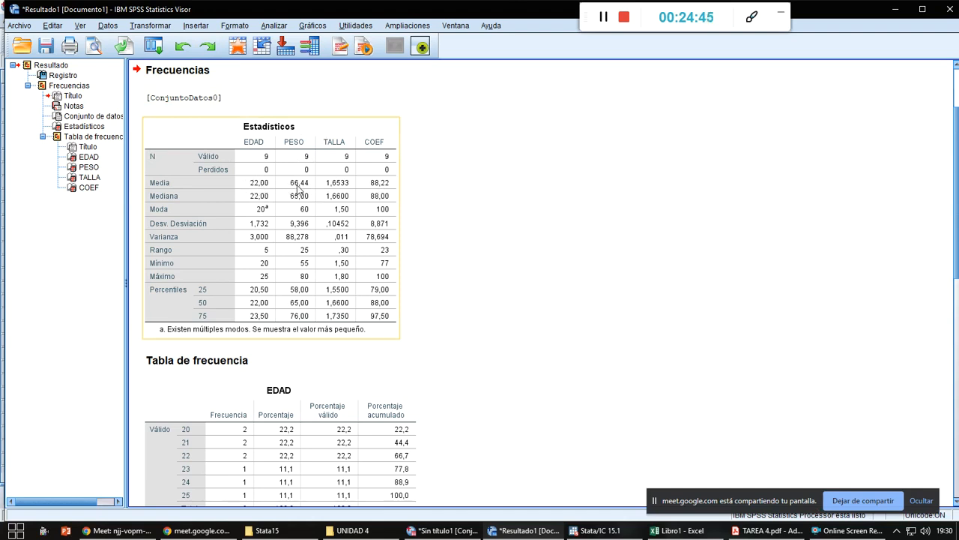
key(alt+Tab)
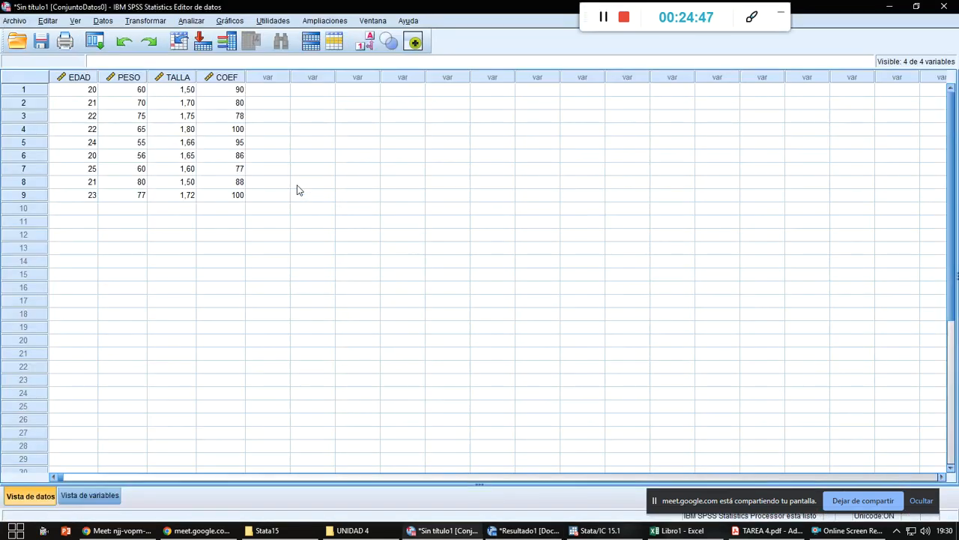
key(alt+Tab)
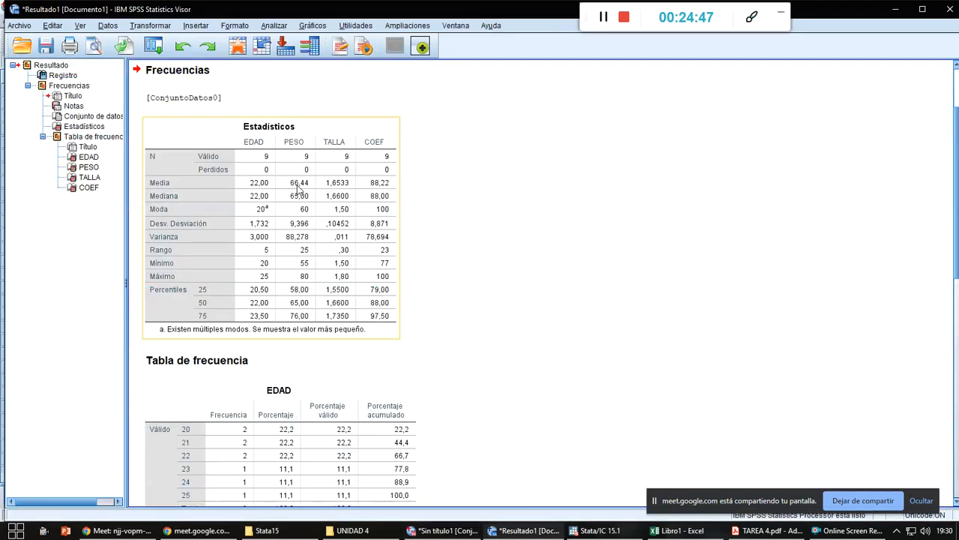
click(918, 12)
click(918, 13)
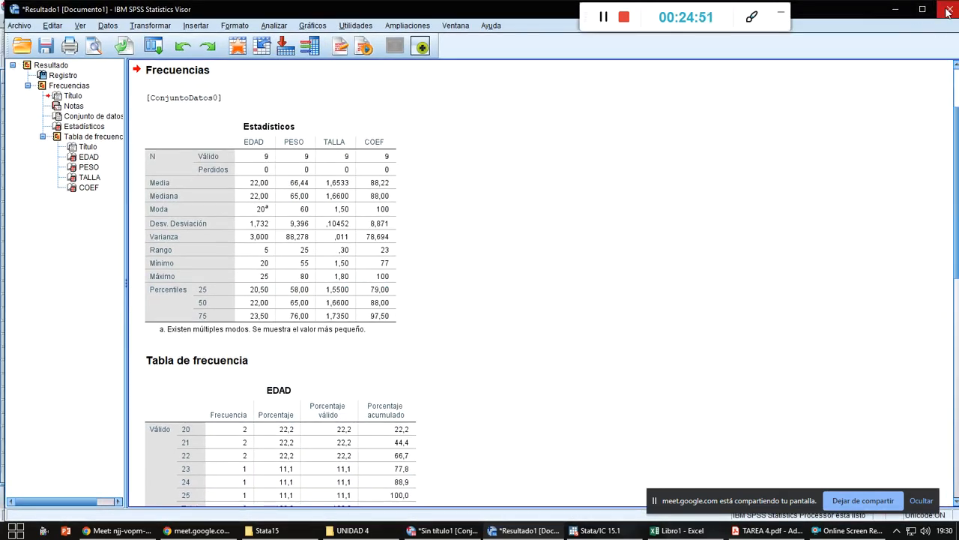
click(924, 14)
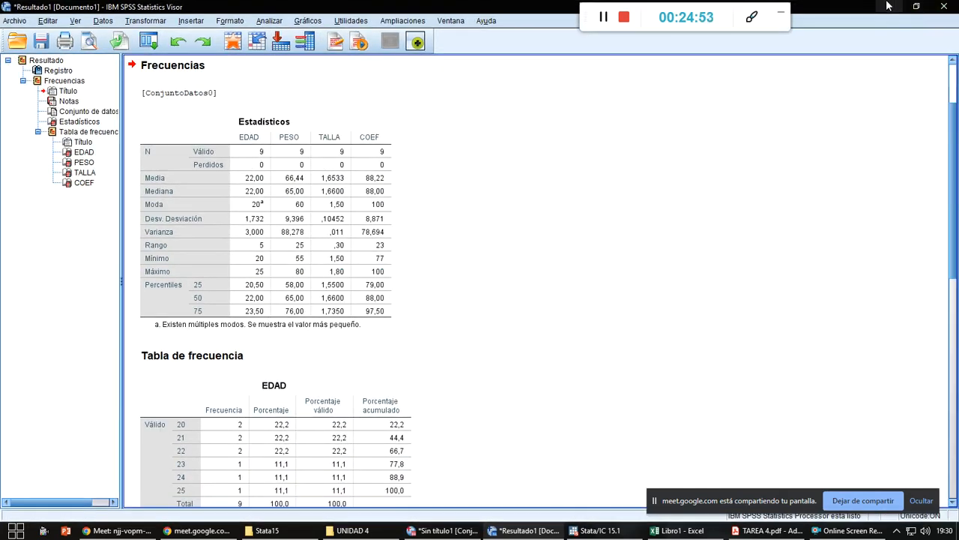
- Switch to the Libro1 Excel workbook, place its window beside the SPSS output and compare both sets of statistics
key(alt+Tab)
key(alt+Tab)
key(alt+Tab)
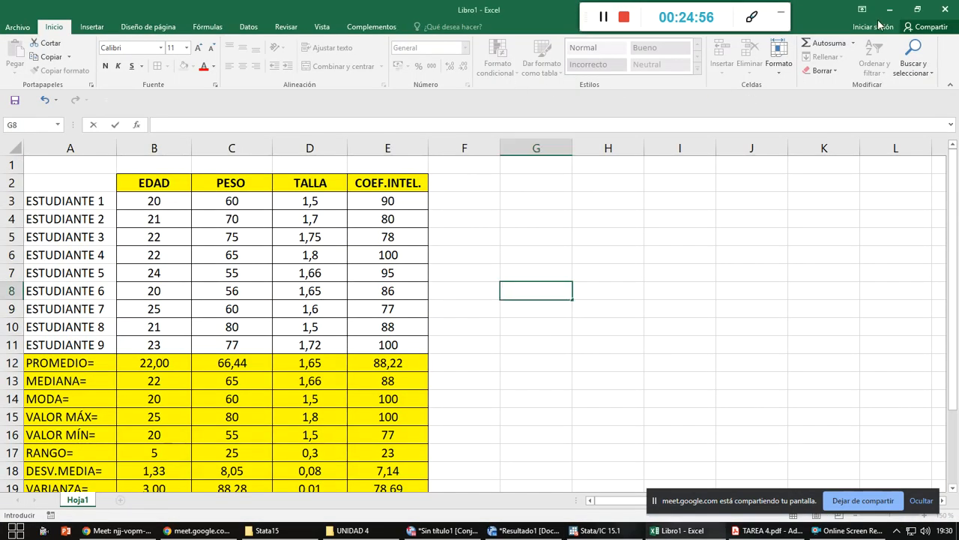
click(918, 9)
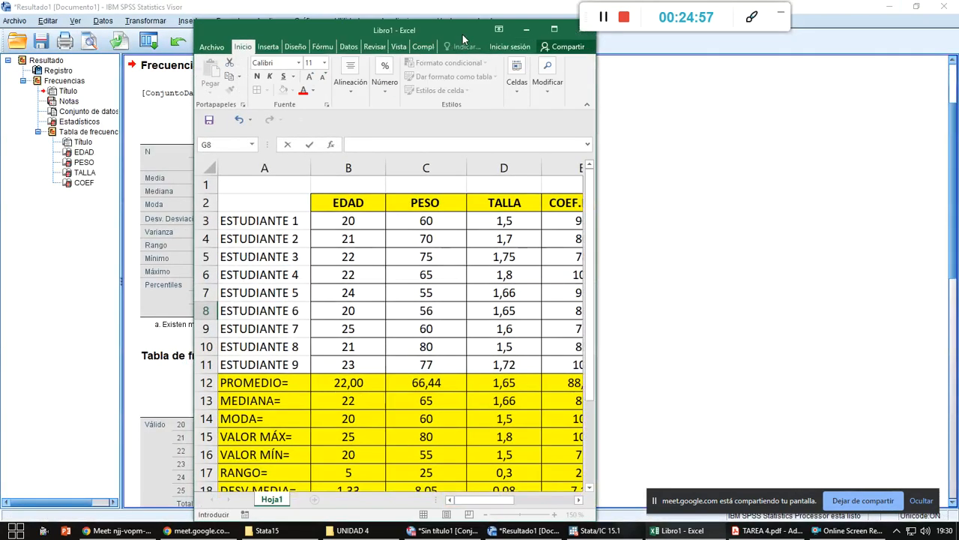
drag(465, 30, 746, 58)
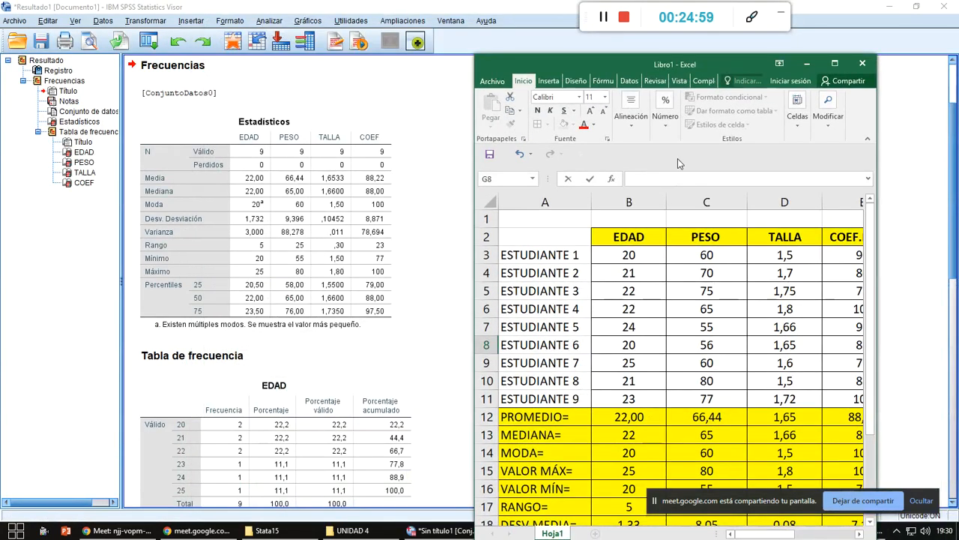
scroll(629, 291, down, 2)
click(200, 204)
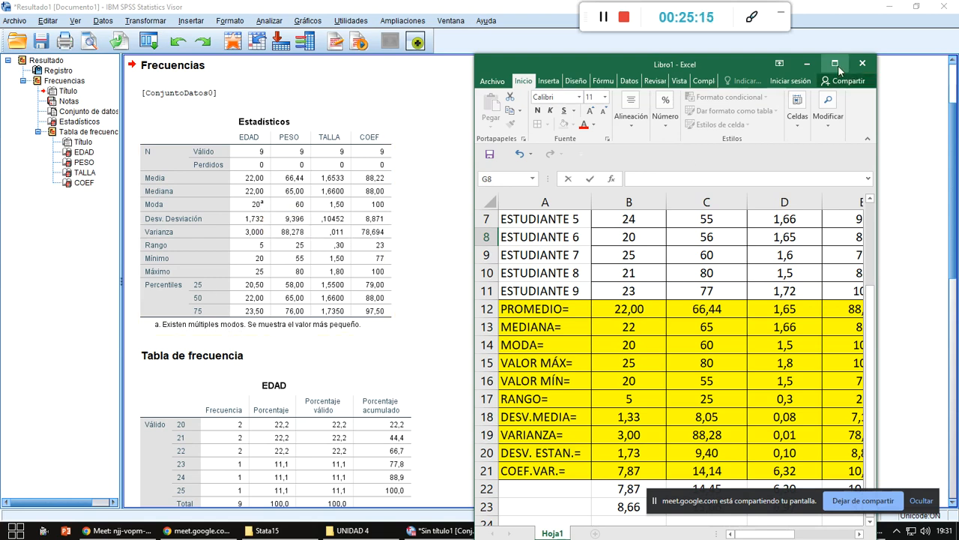
- Maximize the Excel window and fill the two EDAD cells containing 20, B3 and B8, with light blue
click(836, 65)
scroll(132, 235, up, 2)
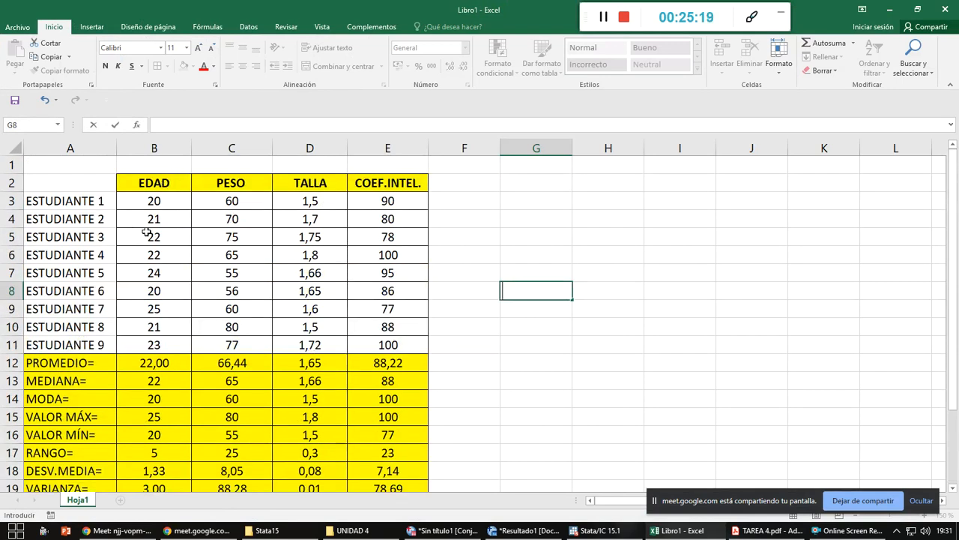
click(147, 207)
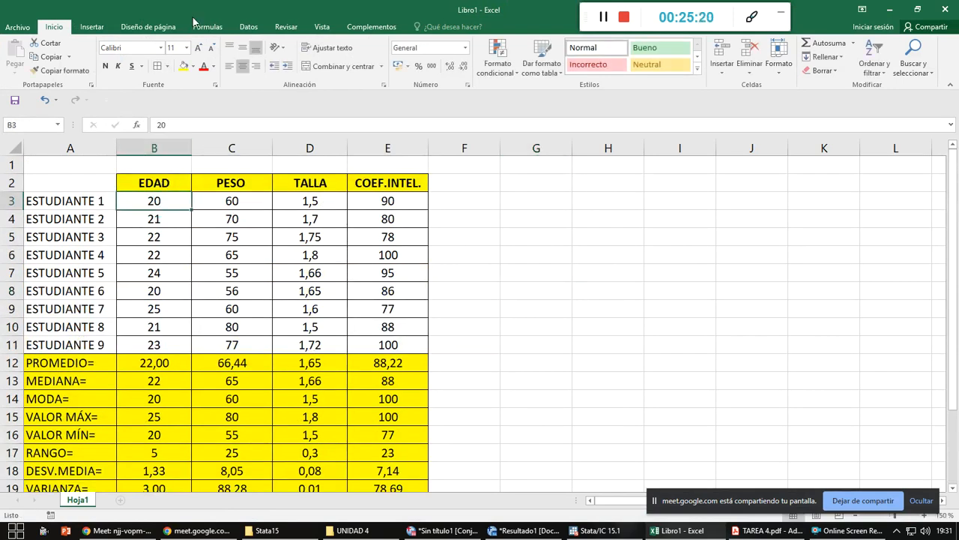
click(192, 66)
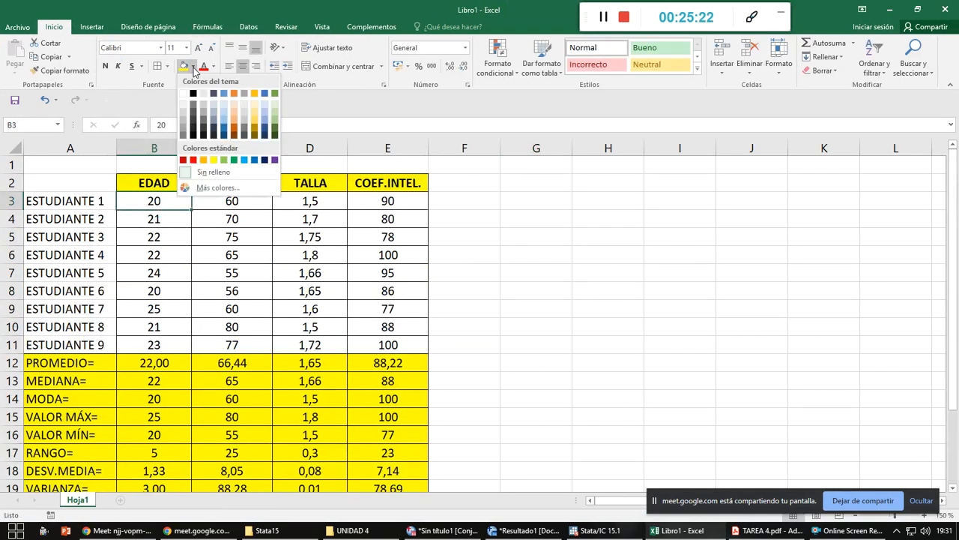
click(243, 160)
click(177, 287)
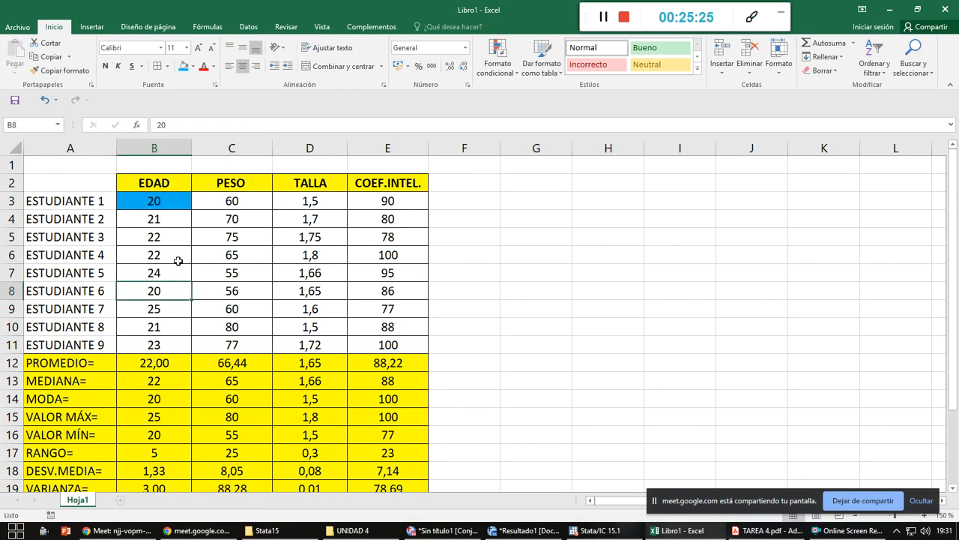
click(183, 65)
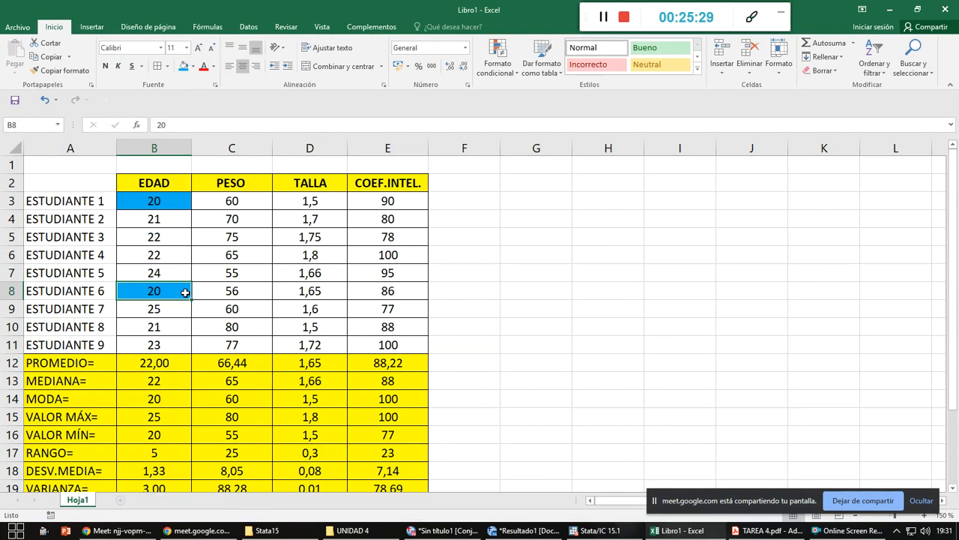
- Fill the two EDAD cells containing 22, B5 and B6, with green
click(181, 237)
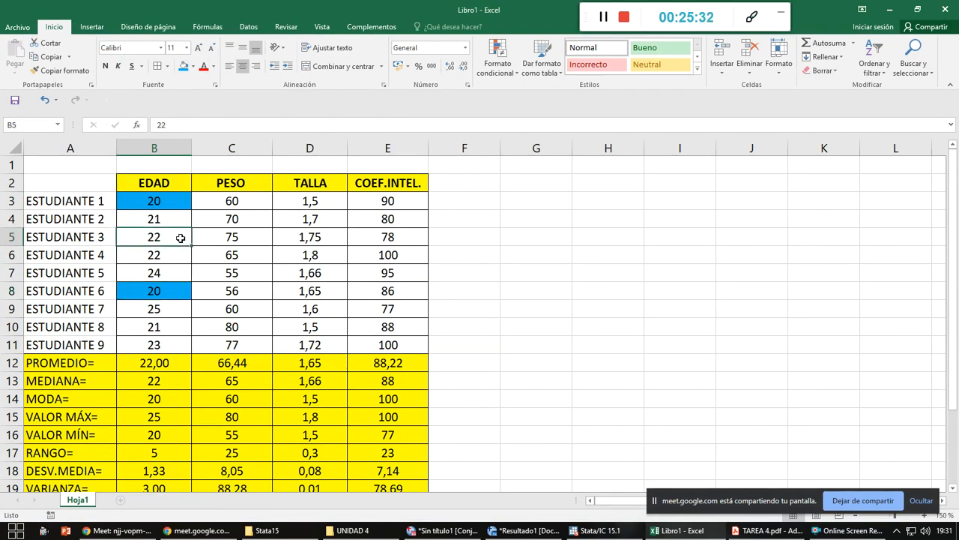
click(193, 66)
click(234, 160)
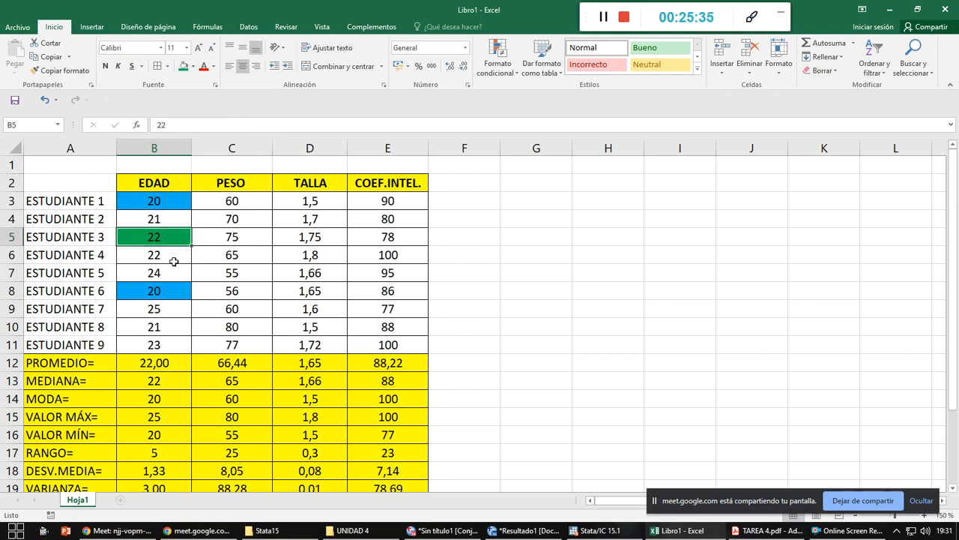
click(173, 261)
click(178, 69)
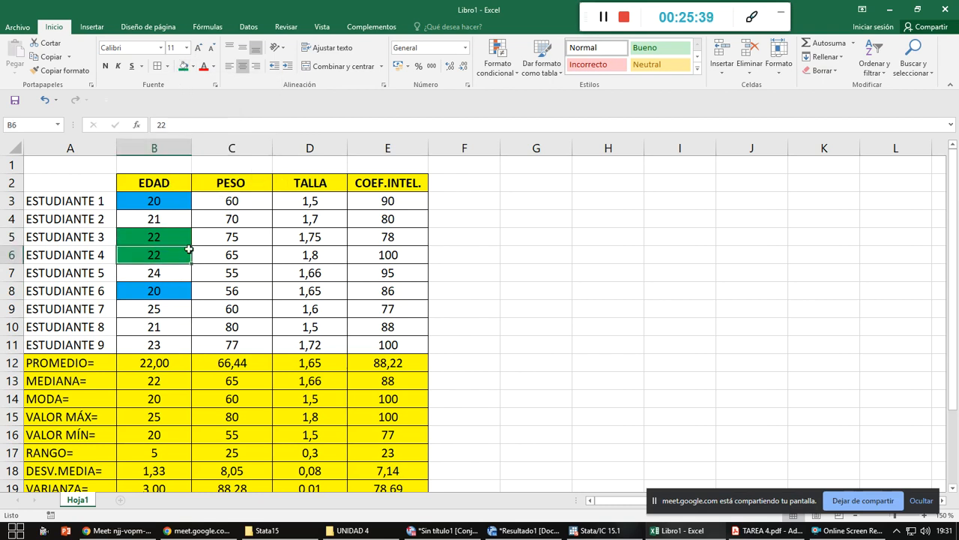
- Fill the two EDAD cells containing 21, B4 and B10, with dark orange
click(169, 220)
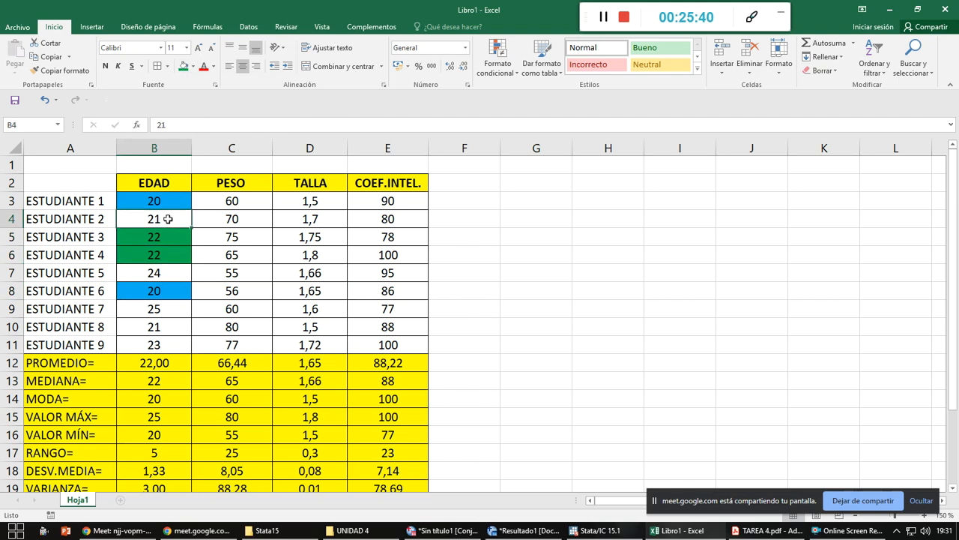
click(192, 67)
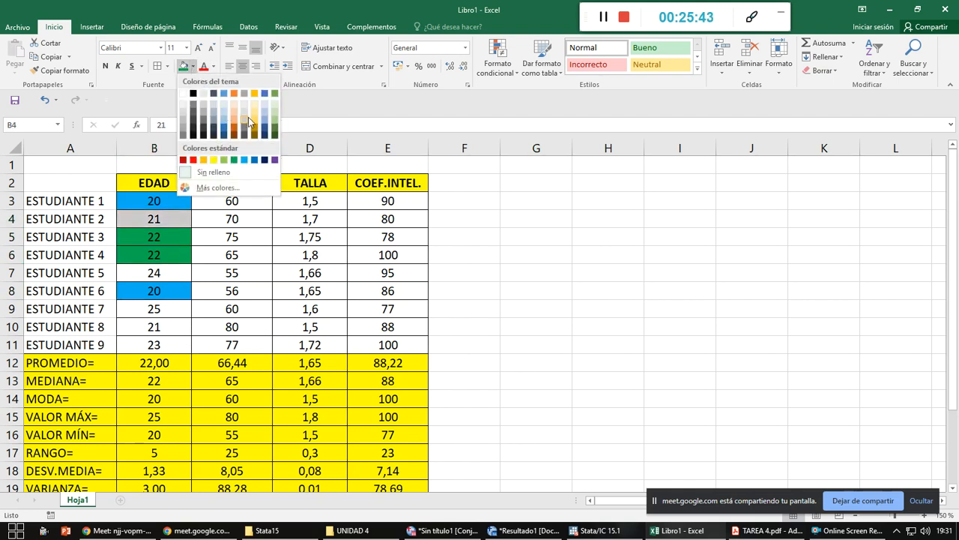
click(236, 128)
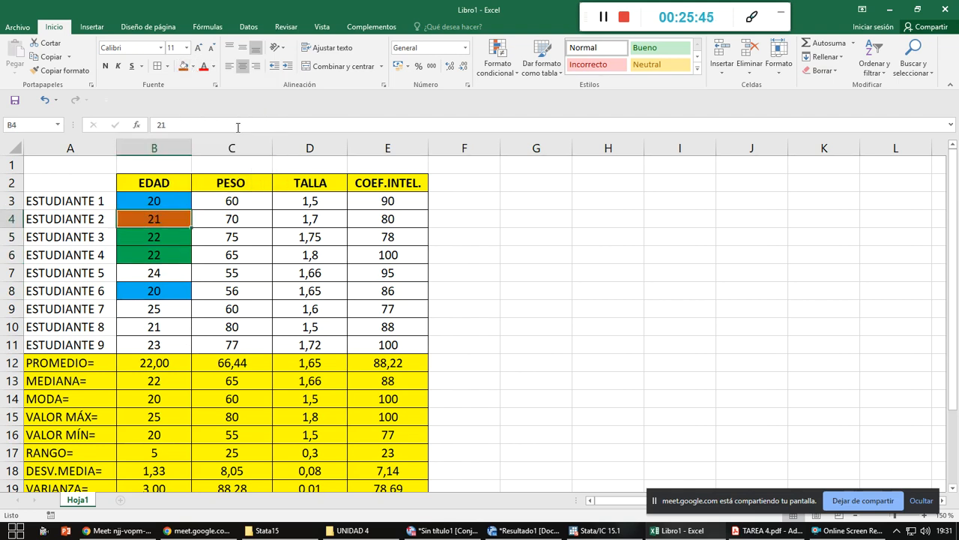
click(172, 332)
click(184, 66)
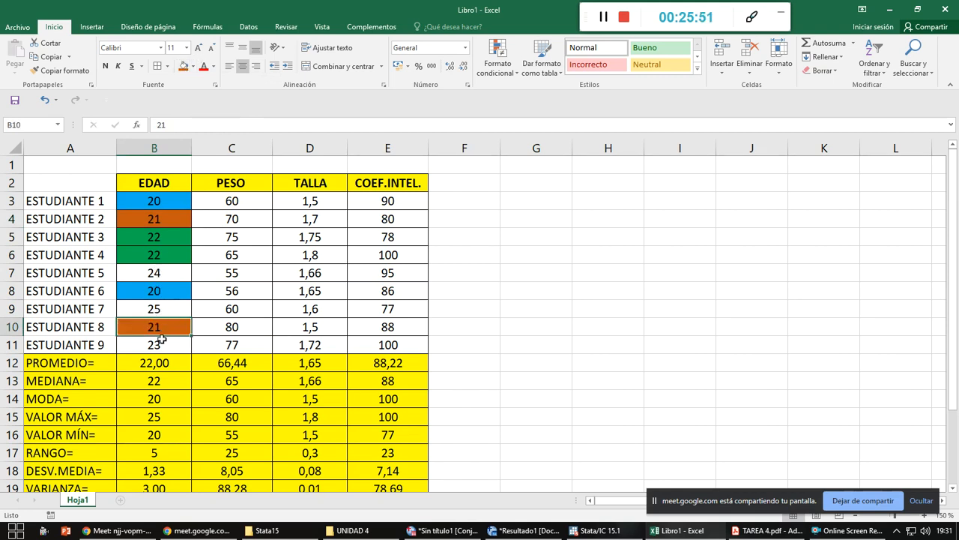
- Compare the MODA values of EDAD, PESO, TALLA and COEF.INTEL. in Excel with the Moda row of the SPSS Estadísticos table
click(161, 434)
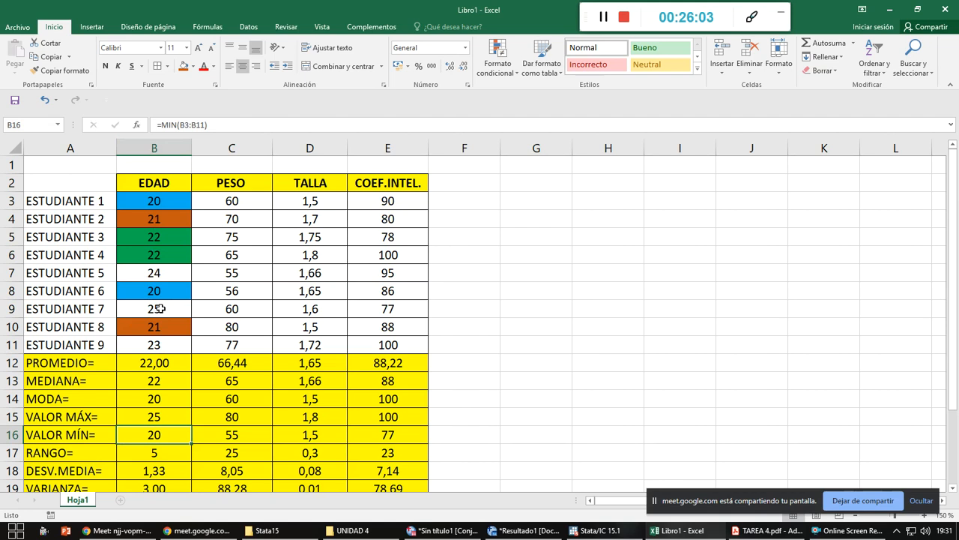
key(alt+Tab)
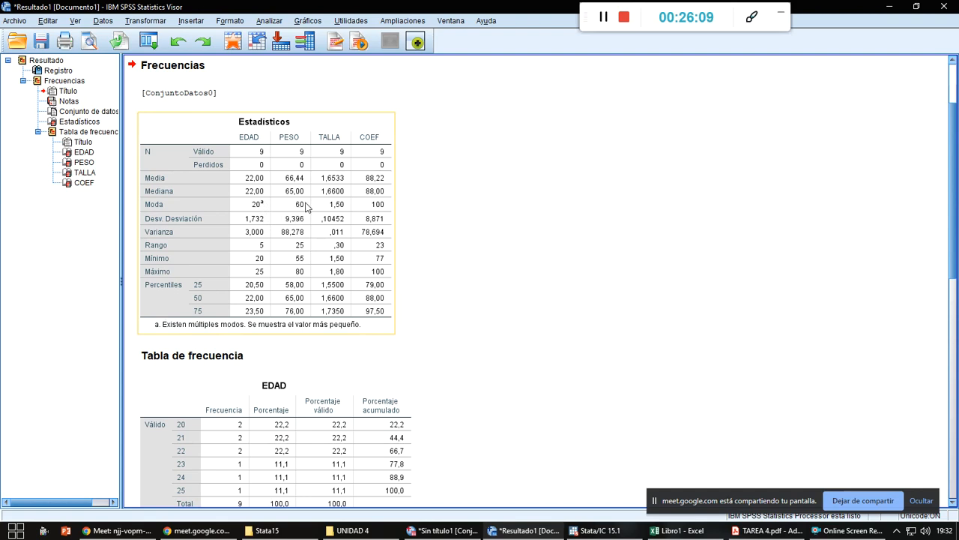
key(alt+Tab)
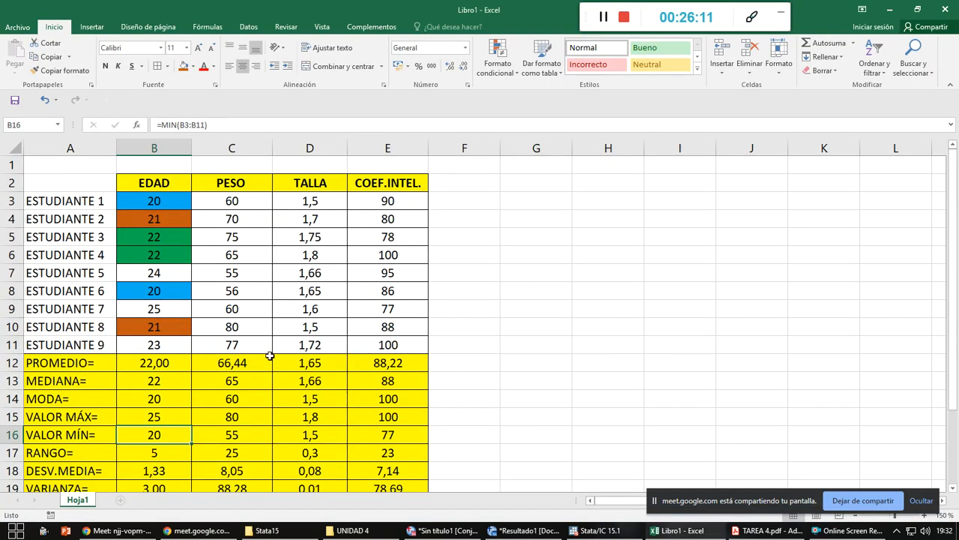
click(249, 398)
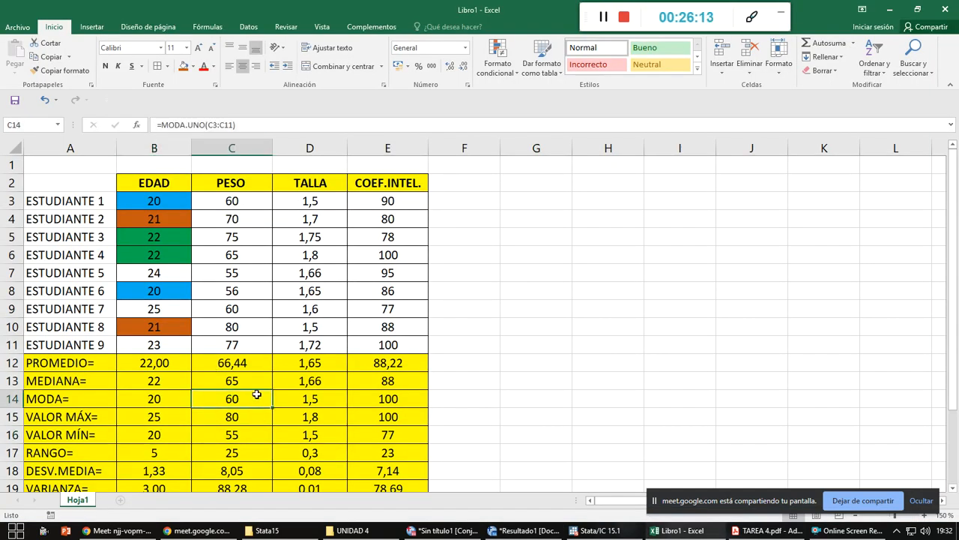
key(alt+Tab)
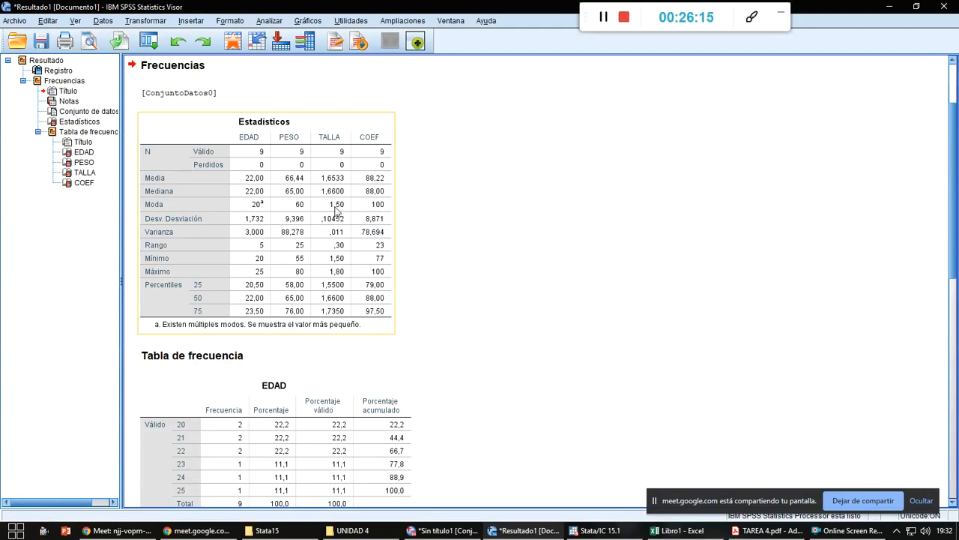
key(alt+Tab)
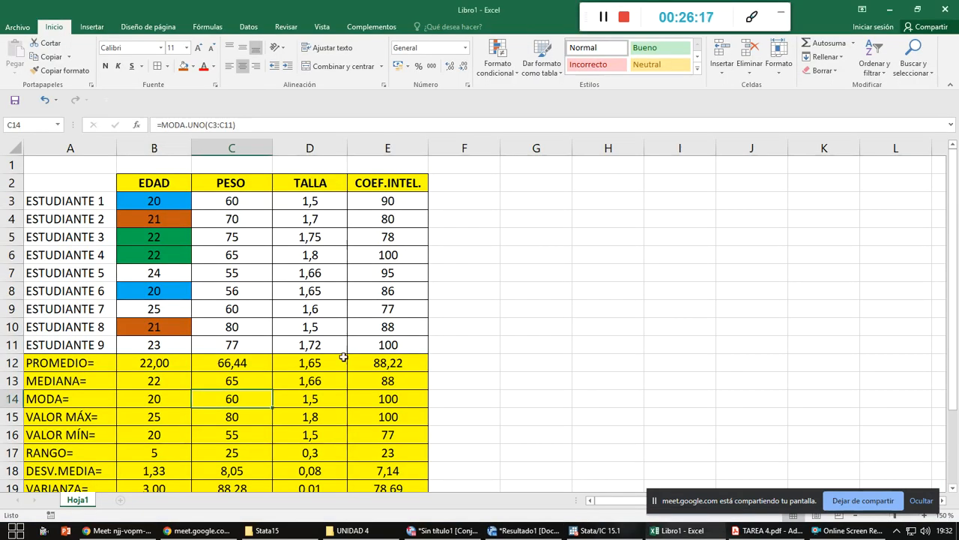
click(327, 397)
click(373, 398)
scroll(439, 390, down, 1)
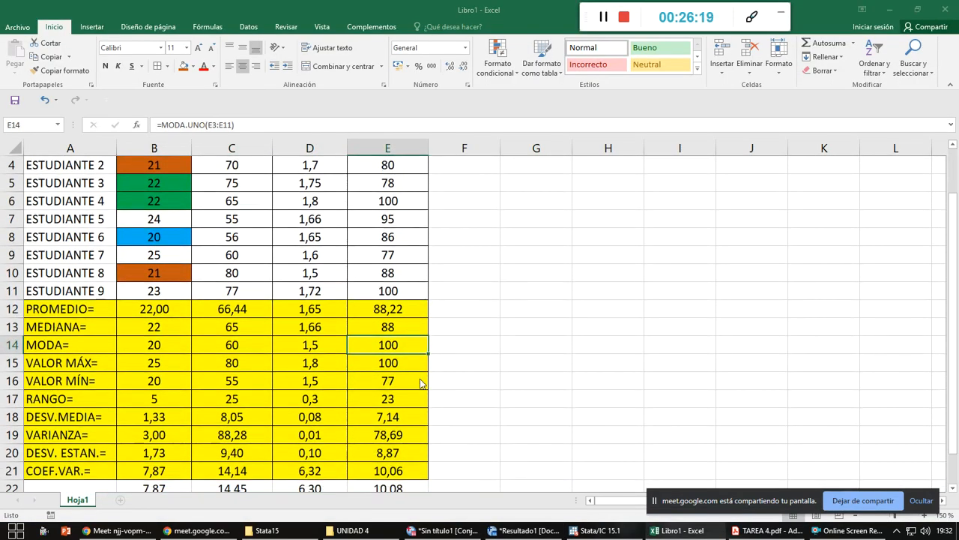
- Check the standard deviations in the SPSS output and show the Excel DESV. ESTAN. cells B20 to E20 with three decimals
key(alt+Tab)
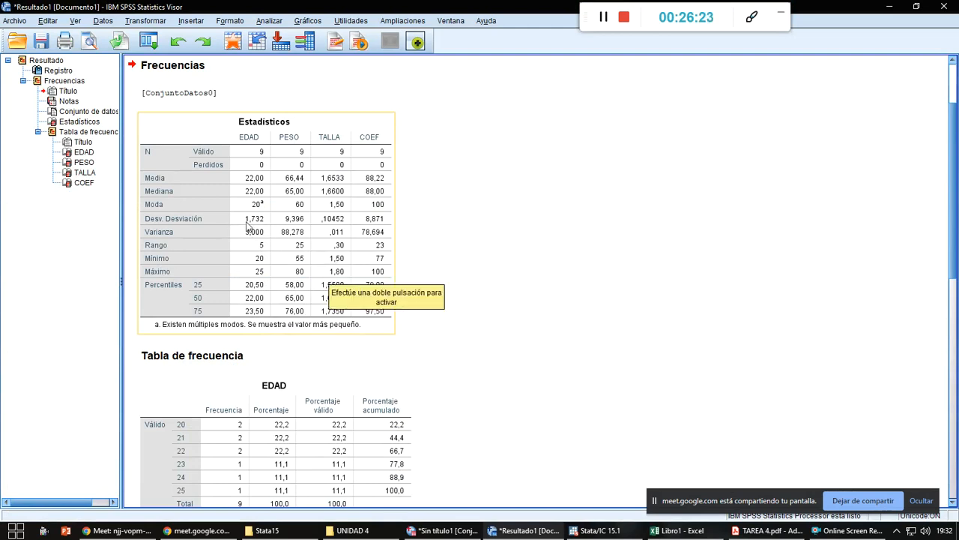
key(alt+Tab)
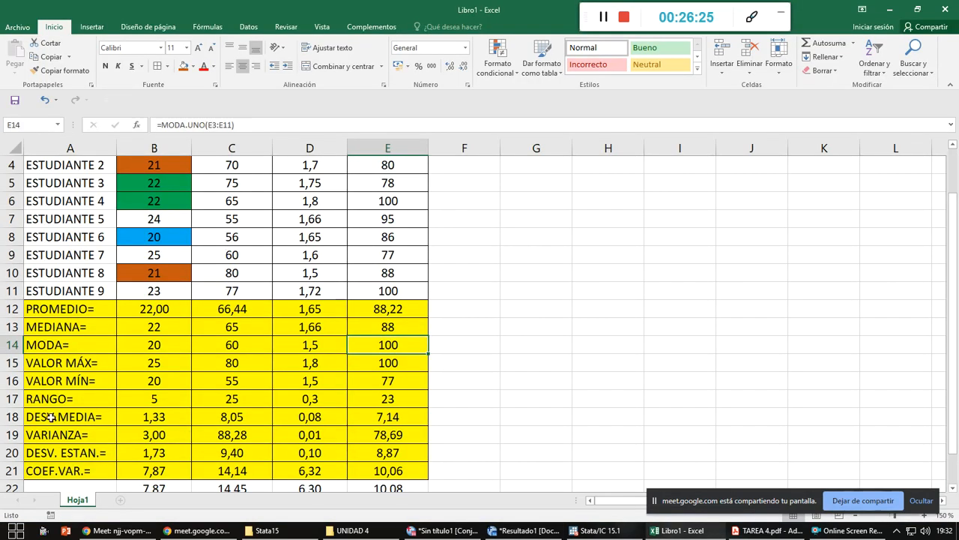
click(175, 457)
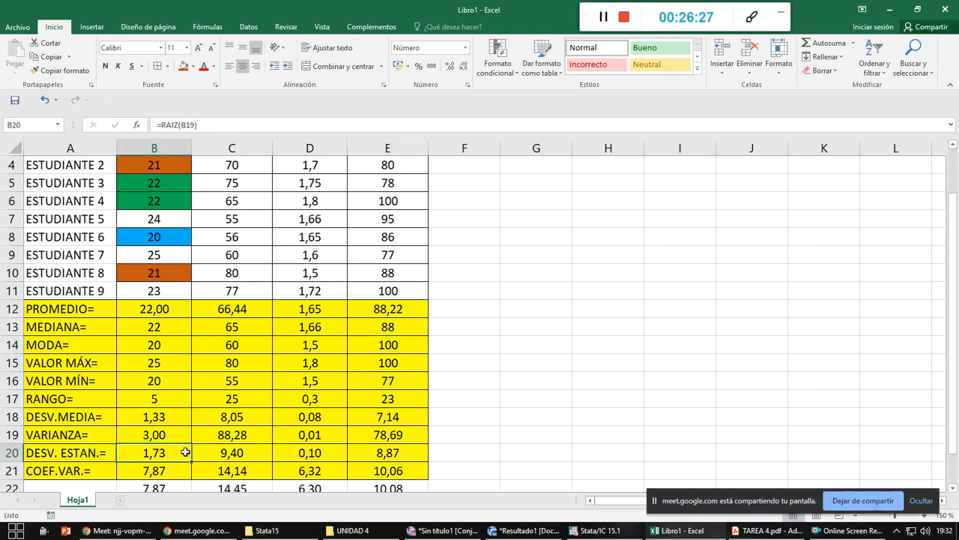
click(464, 66)
click(450, 67)
click(450, 67)
click(230, 452)
click(451, 67)
click(335, 453)
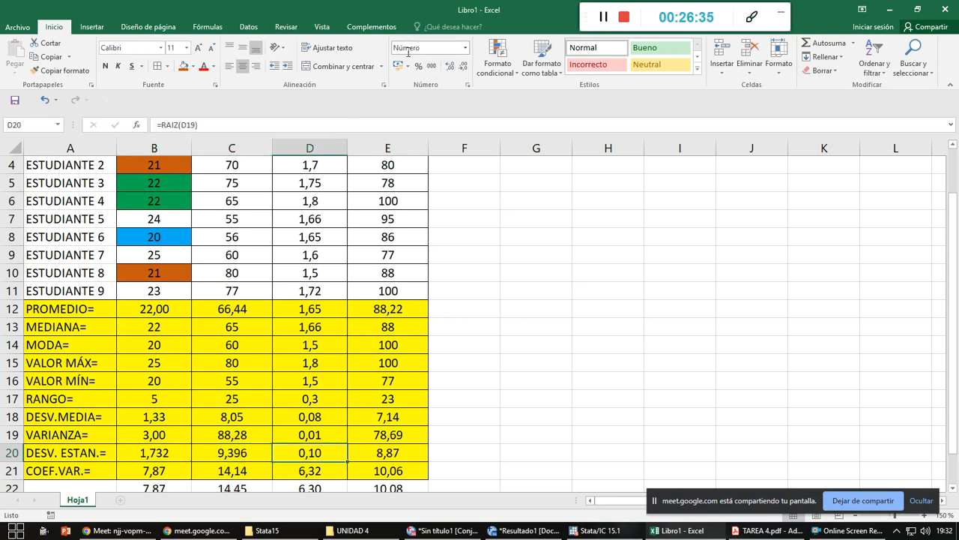
click(451, 67)
click(422, 449)
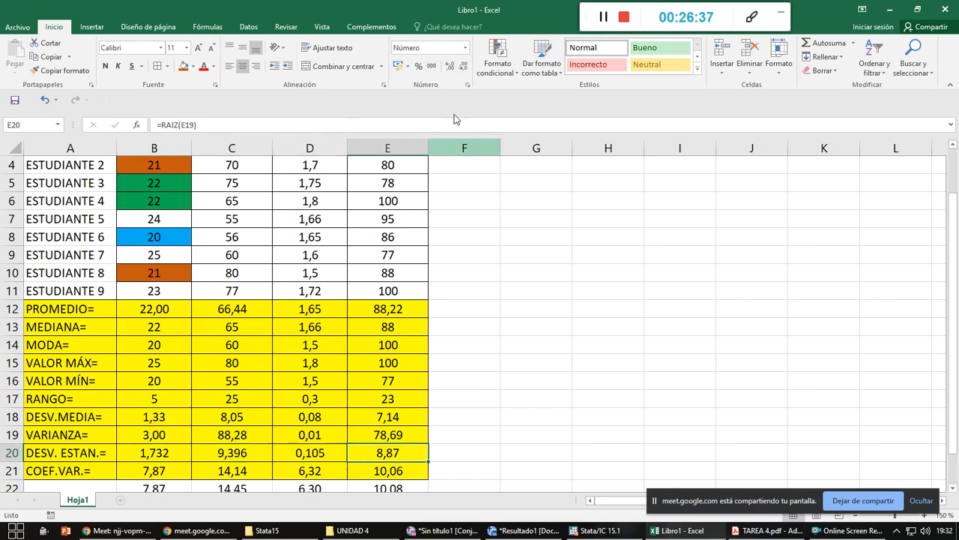
click(450, 66)
- Check the SPSS output again, then enter the quartile equivalences Q1=P25, Q2=P50 and Q3=P75 in Excel cells G6, G7 and G8
key(alt+Tab)
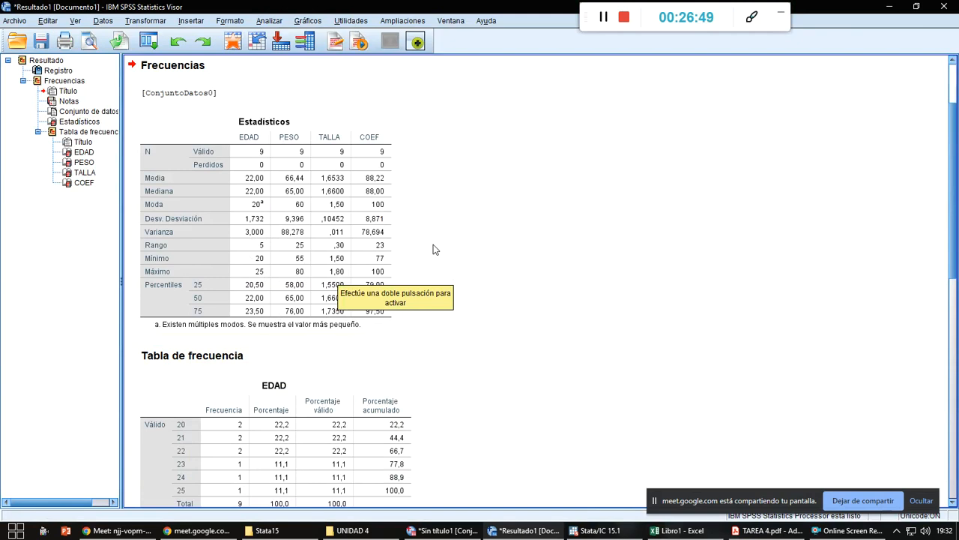
key(alt+Tab)
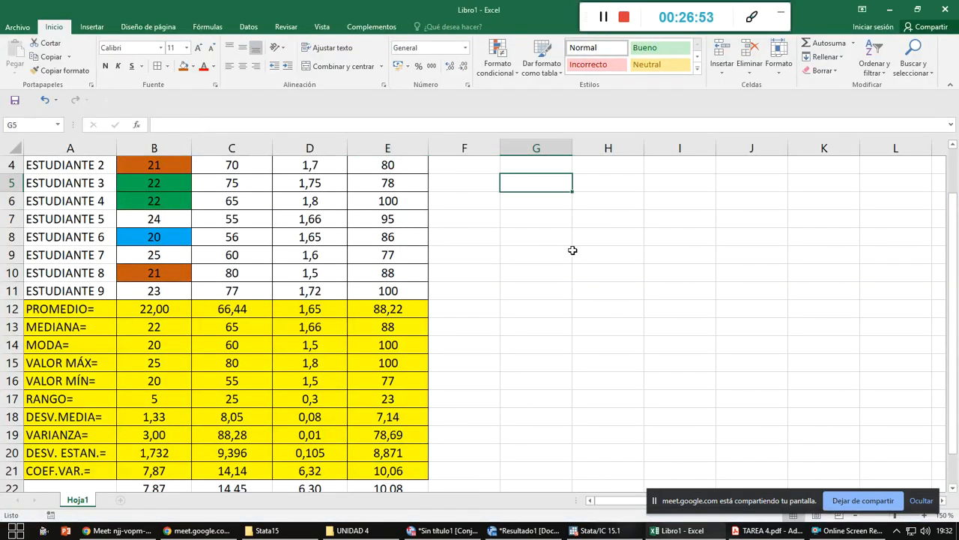
click(541, 204)
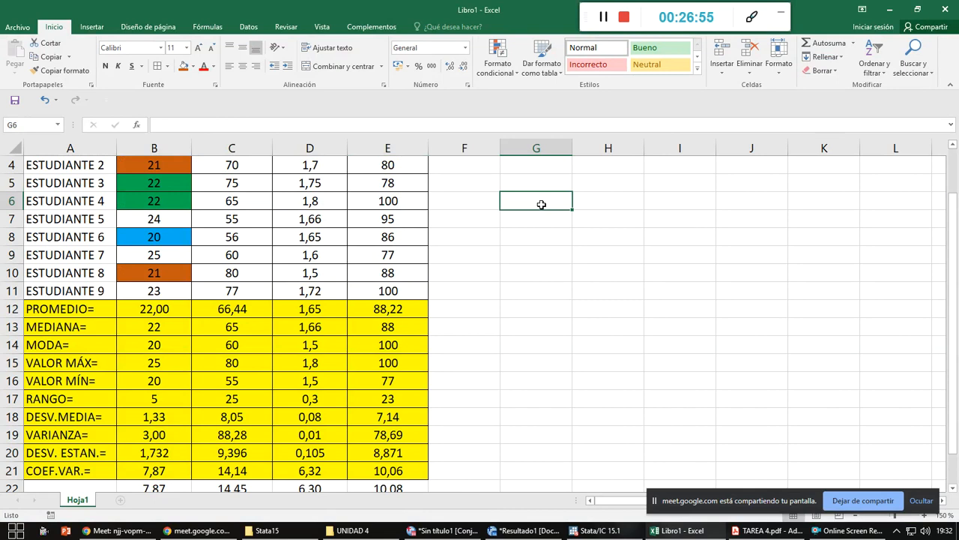
text(Q1=)
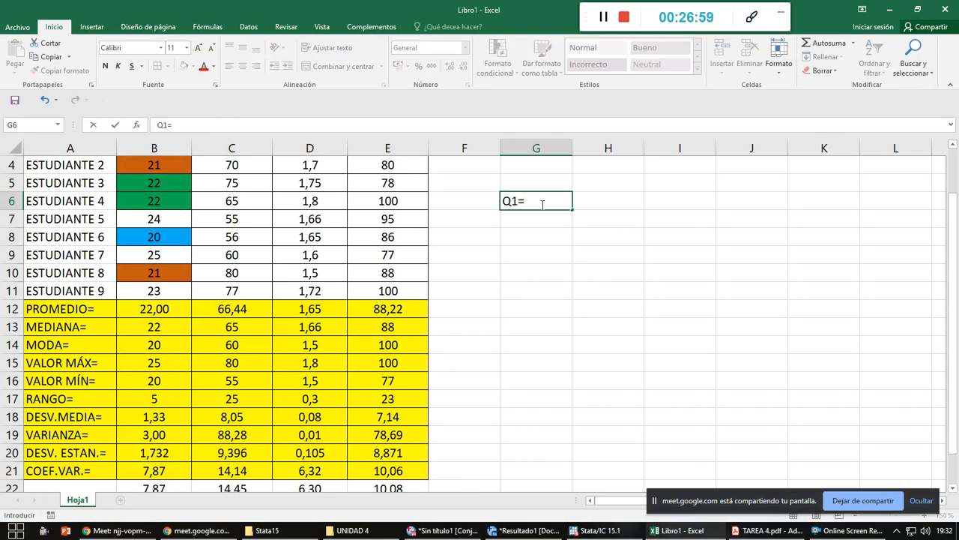
text(P25)
key(Return)
text(Q2)
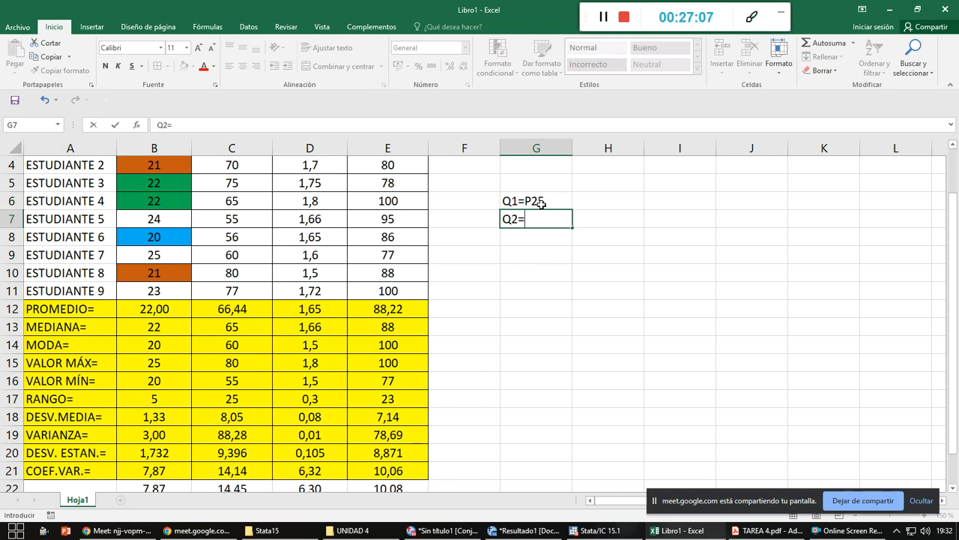
text(=P50)
key(Return)
text(W)
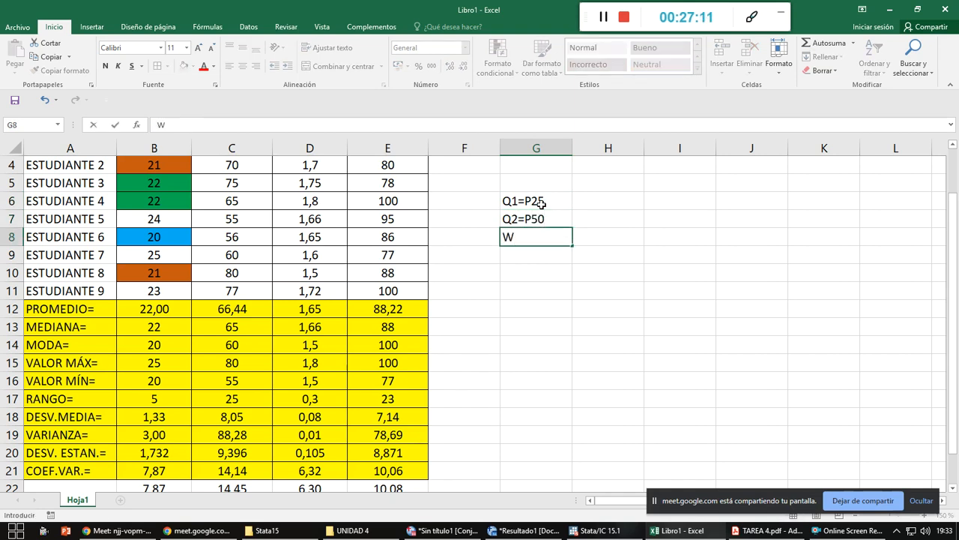
key(BackSpace)
text(Q3)
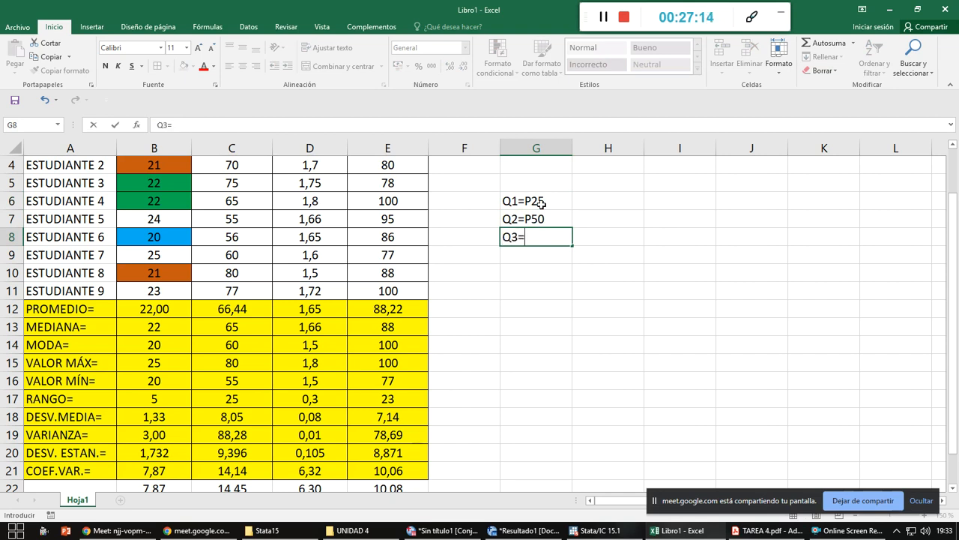
text(=P75)
key(Return)
- Extend the Q2 note in cell G7 to read Q2=P50=Me(x)
key(Up)
key(Up)
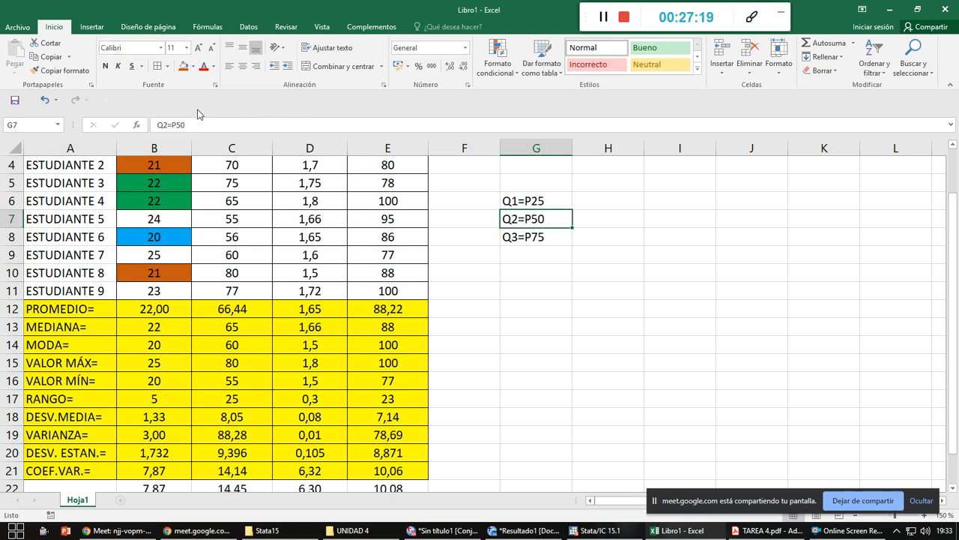
click(229, 129)
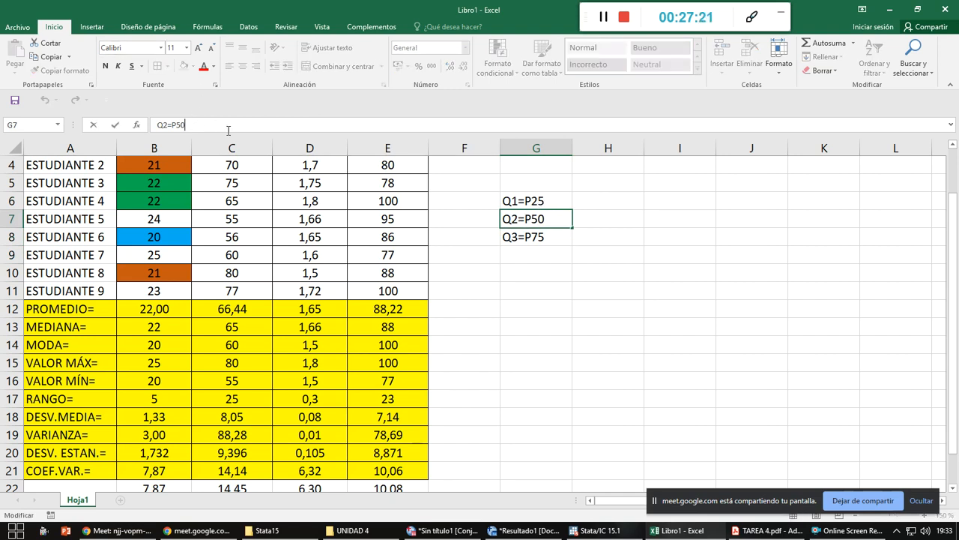
text(=Me(x))
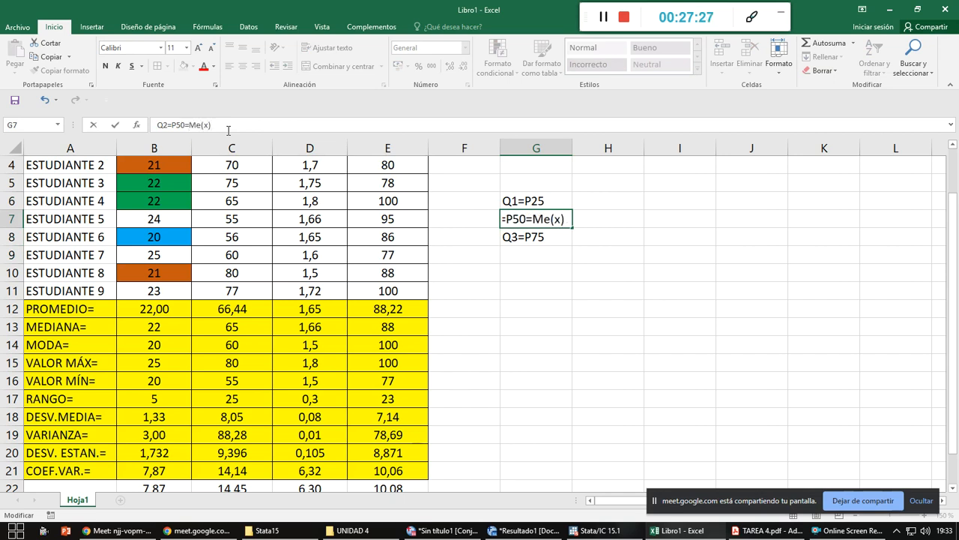
click(556, 297)
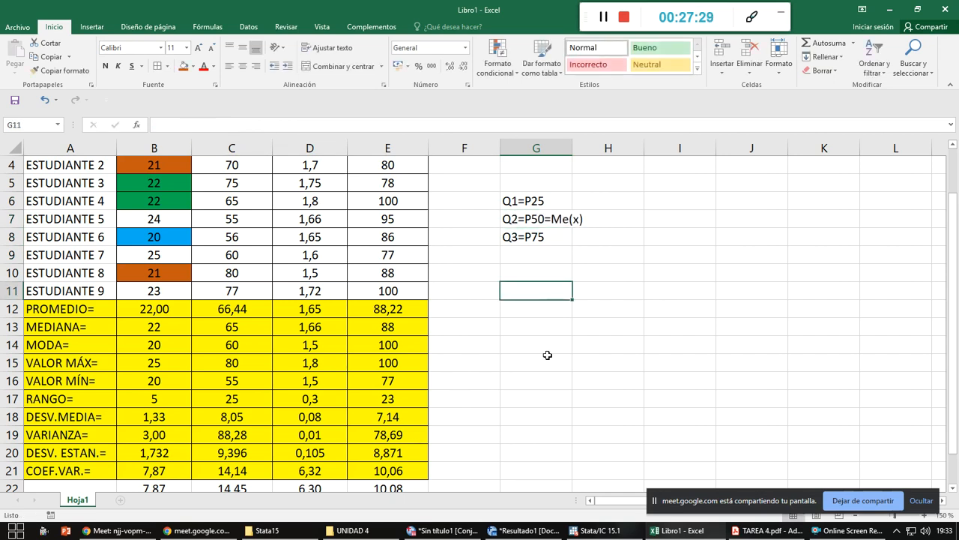
- Add the heading OBSERVACIÓN in cell G5 above the quartile notes
click(562, 201)
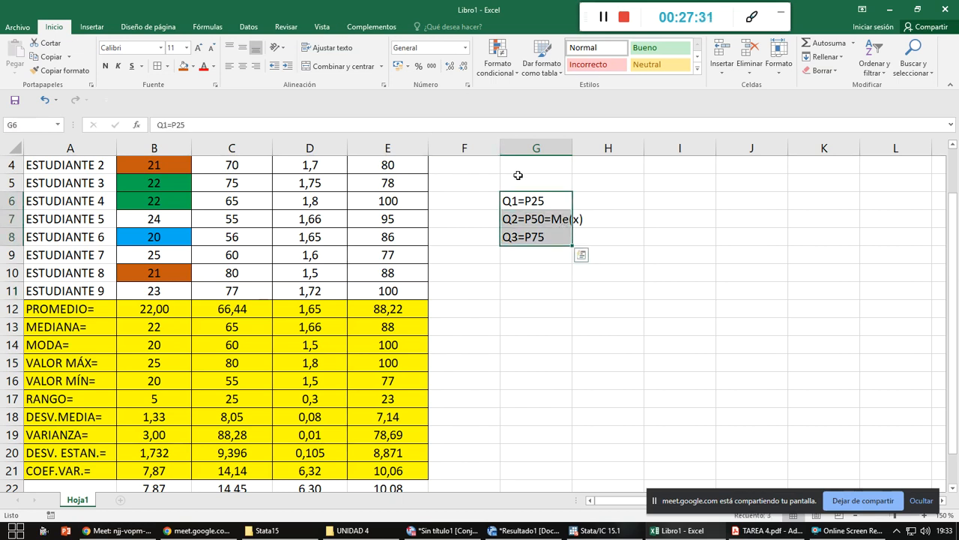
click(548, 184)
text(O)
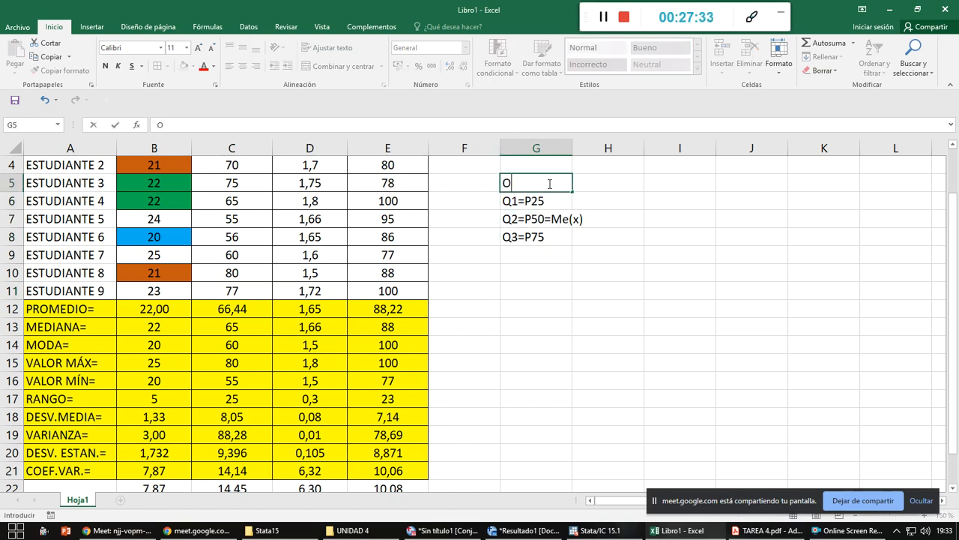
text(BSERVACIÑÓN)
key(BackSpace)
key(BackSpace)
key(BackSpace)
text(ÓN)
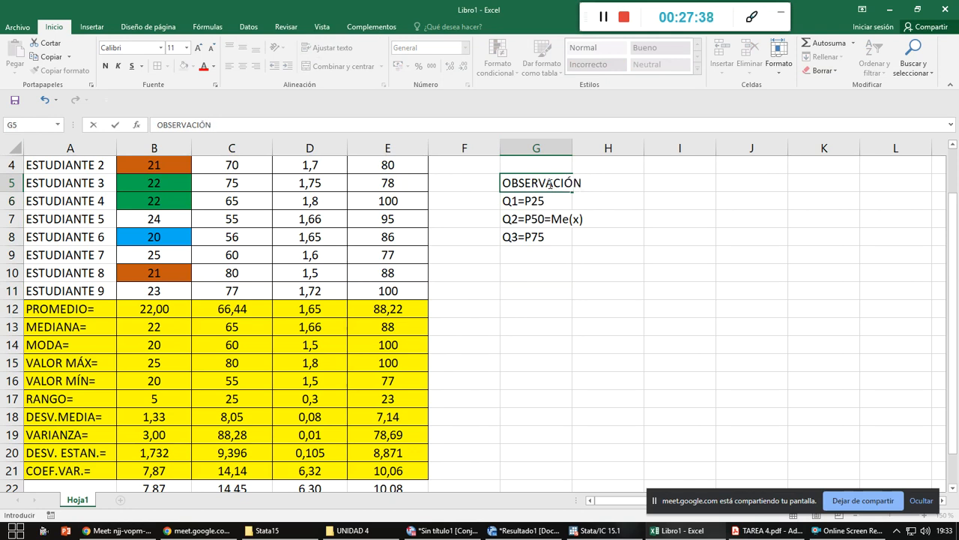
click(589, 255)
- Fill the observation block G5:H8 with light green
drag(551, 183, 573, 237)
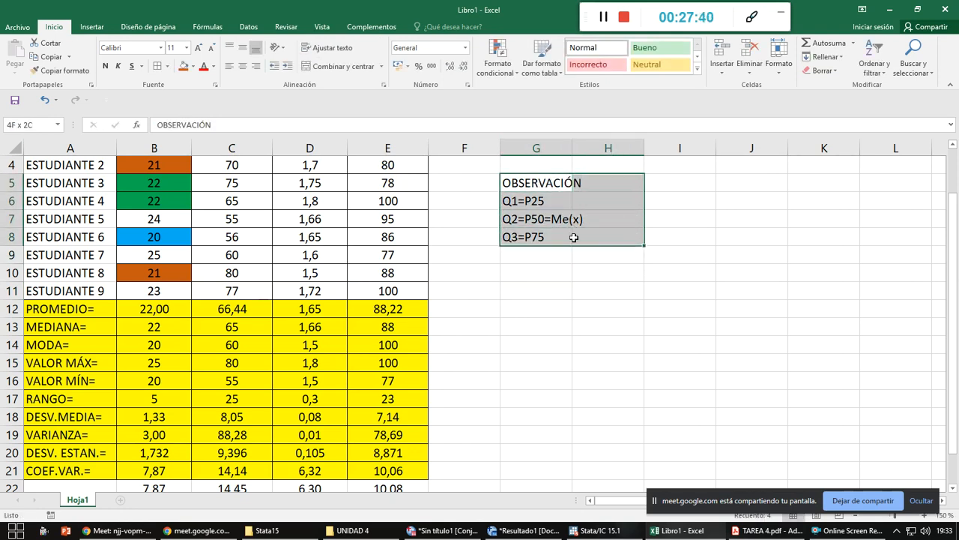
click(192, 66)
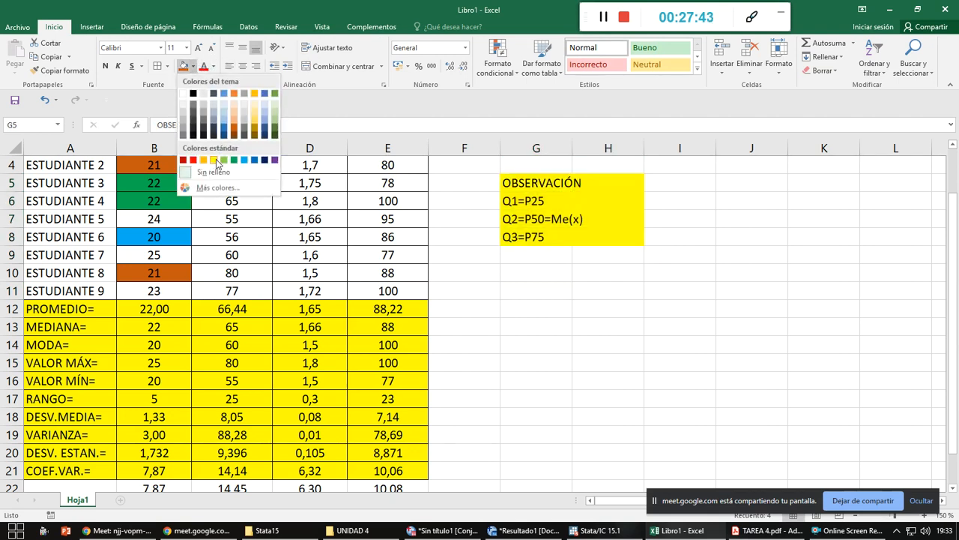
click(222, 160)
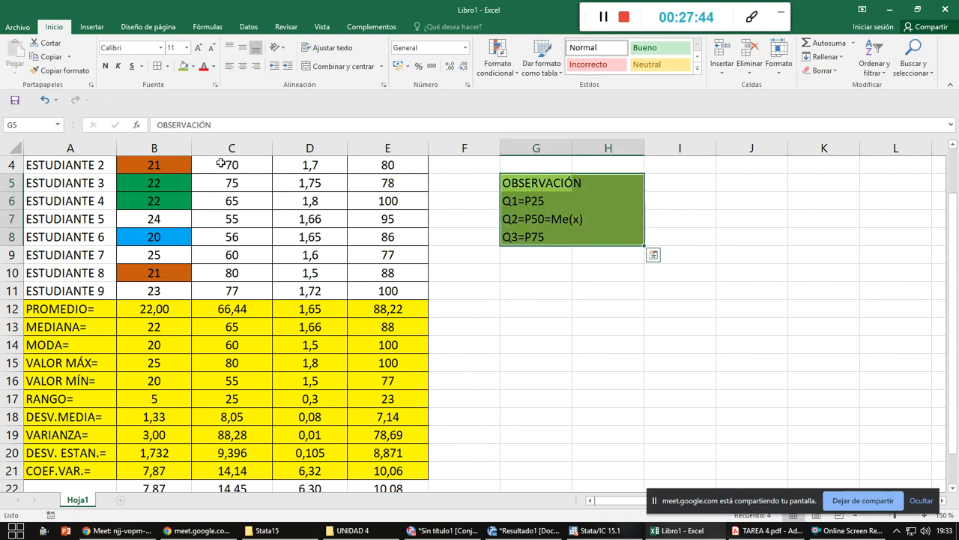
click(514, 294)
- Review the Q1=P25 note and switch to the SPSS output to examine the percentile rows of the Estadísticos table
click(561, 203)
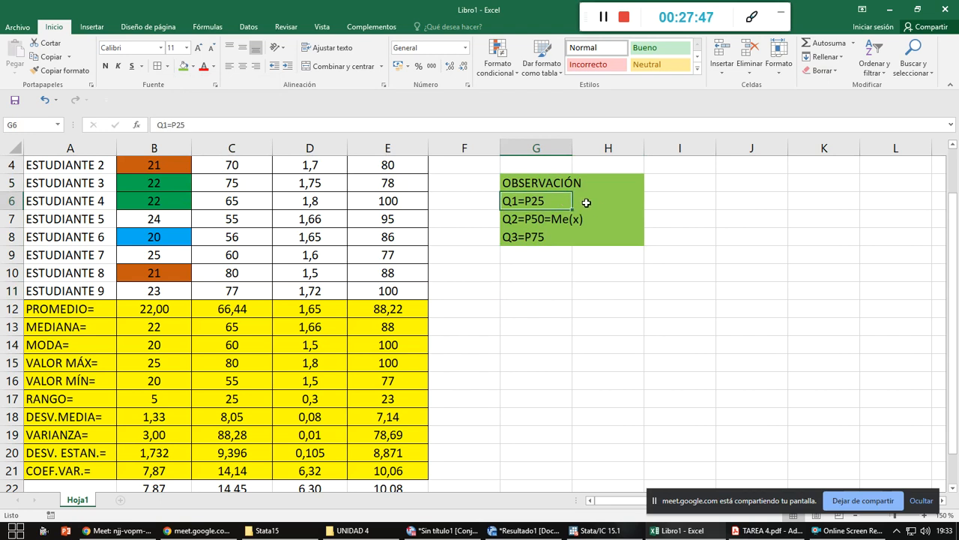
click(579, 202)
key(alt+Tab)
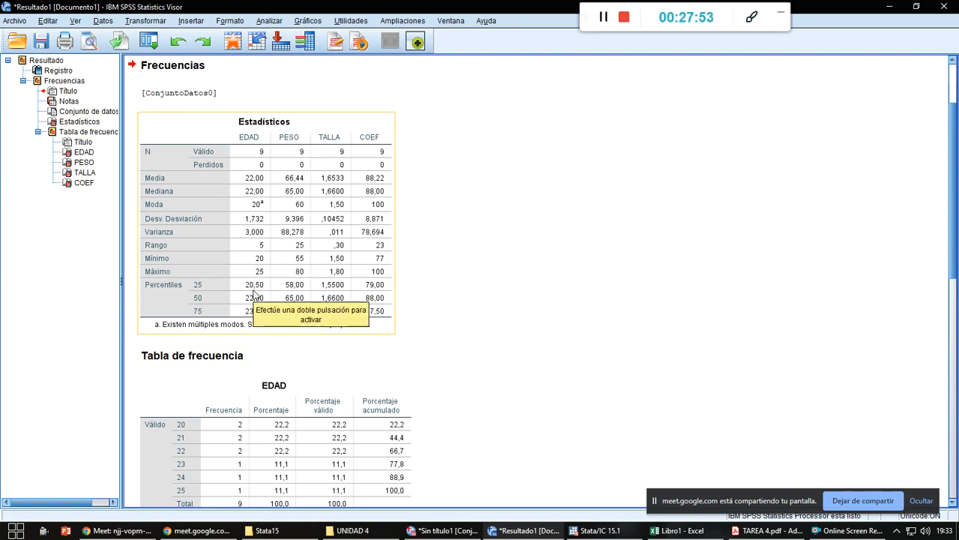
- Compare the quartile notes in the Excel observation block with the percentile rows of the SPSS Estadísticos table
key(alt+Tab)
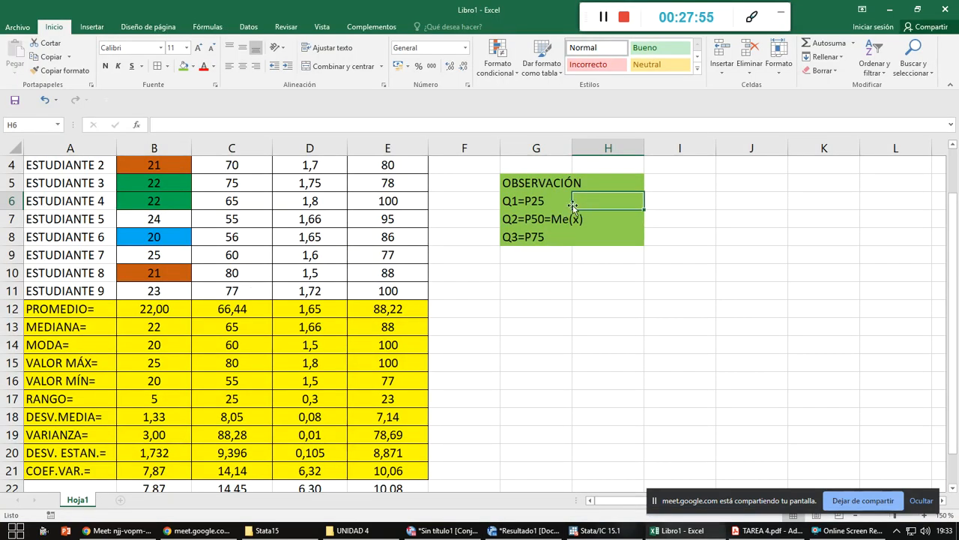
key(alt+Tab)
key(alt+Tab)
key(alt+Tab)
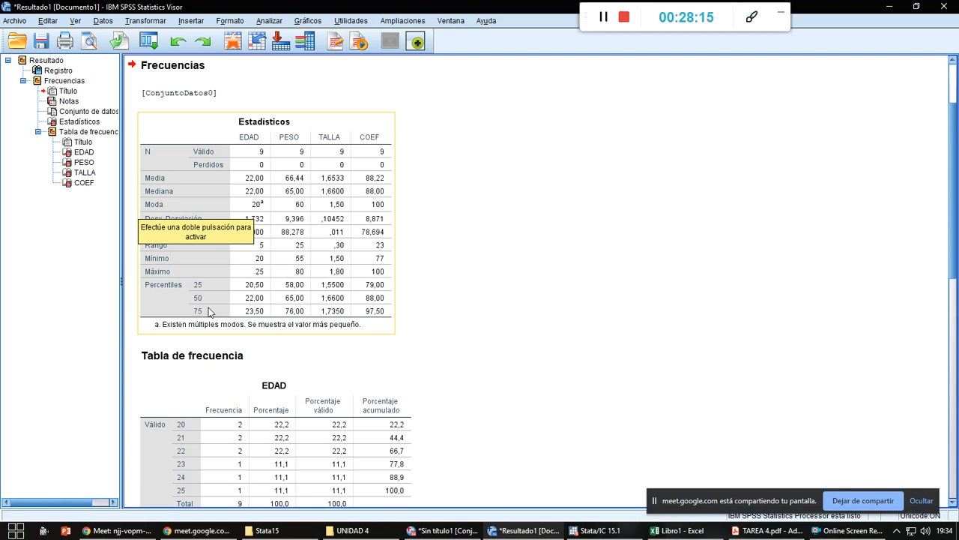
key(alt+Tab)
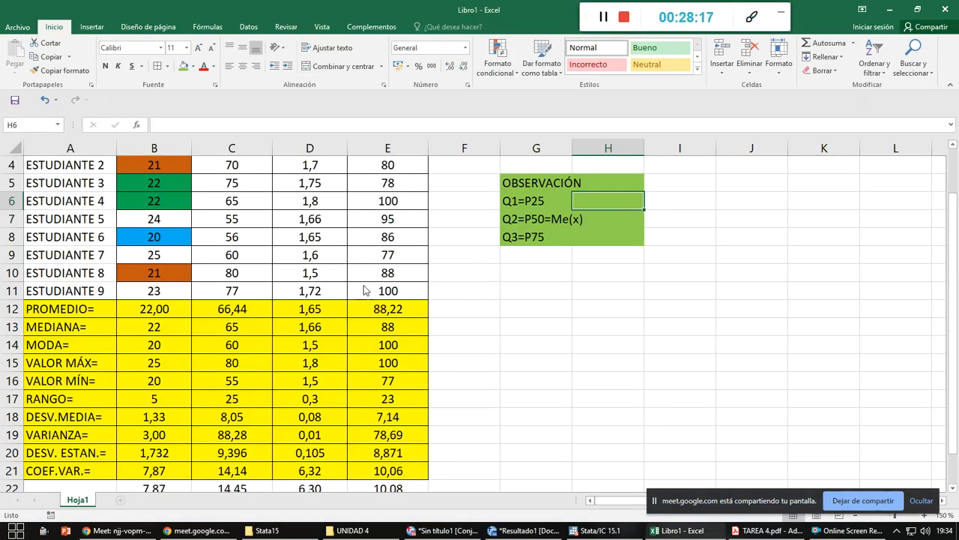
key(alt+Tab)
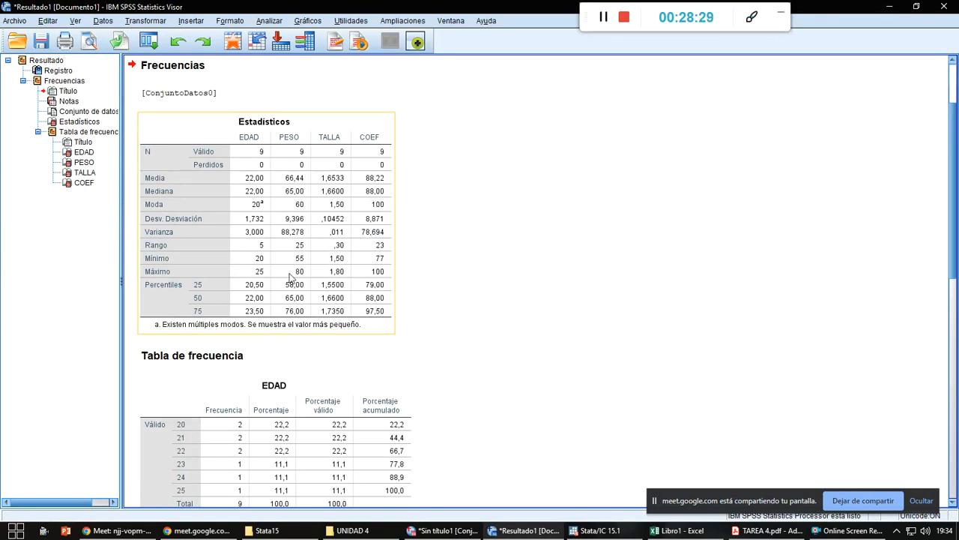
key(alt+Tab)
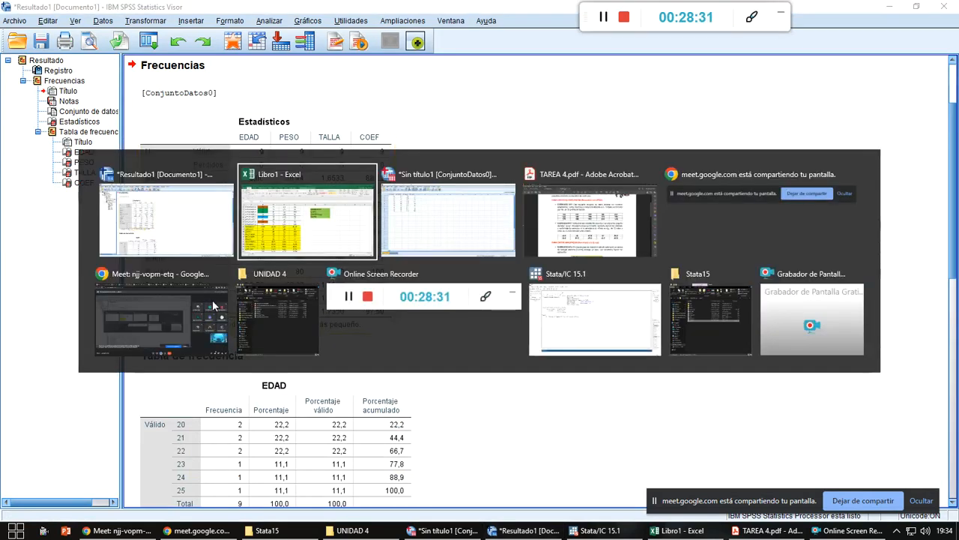
click(556, 218)
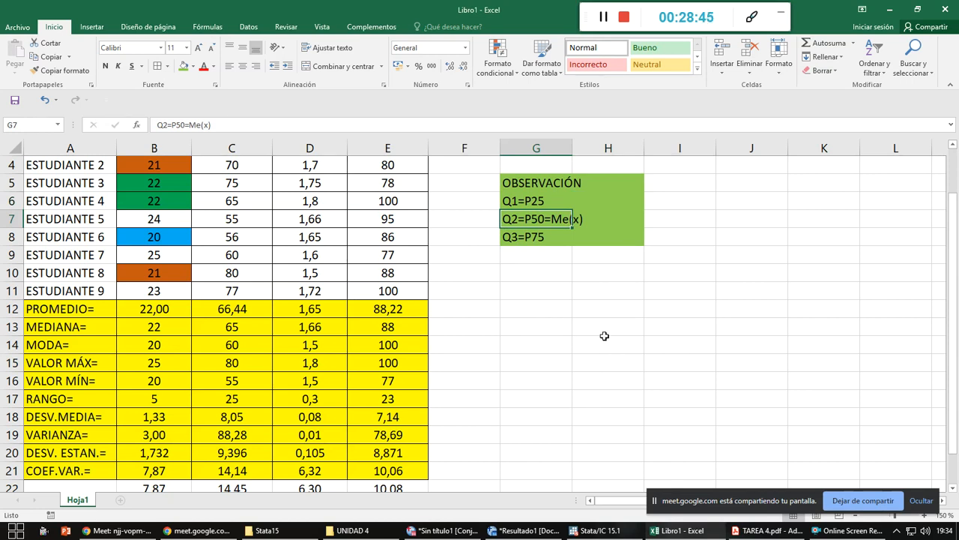
click(536, 275)
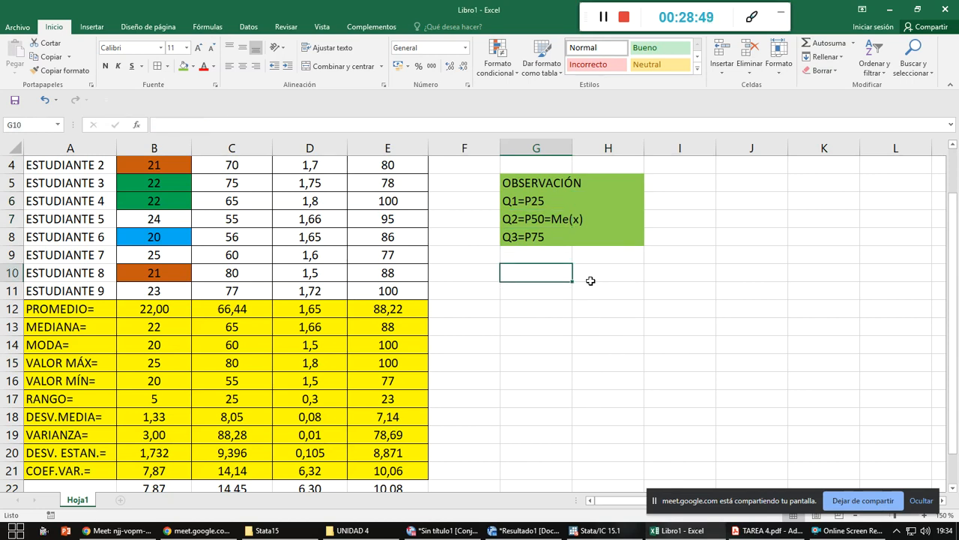
text(NK)
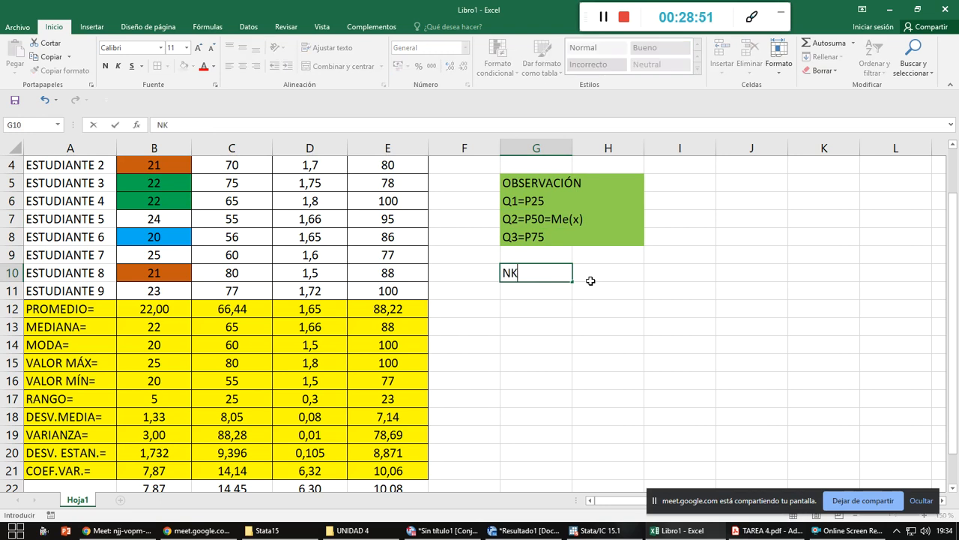
key(BackSpace)
key(BackSpace)
- Enter the quartile position formula nk/4 as text in cell H6, beside the Q1=P25 note
key(Up)
key(Up)
key(Up)
key(Up)
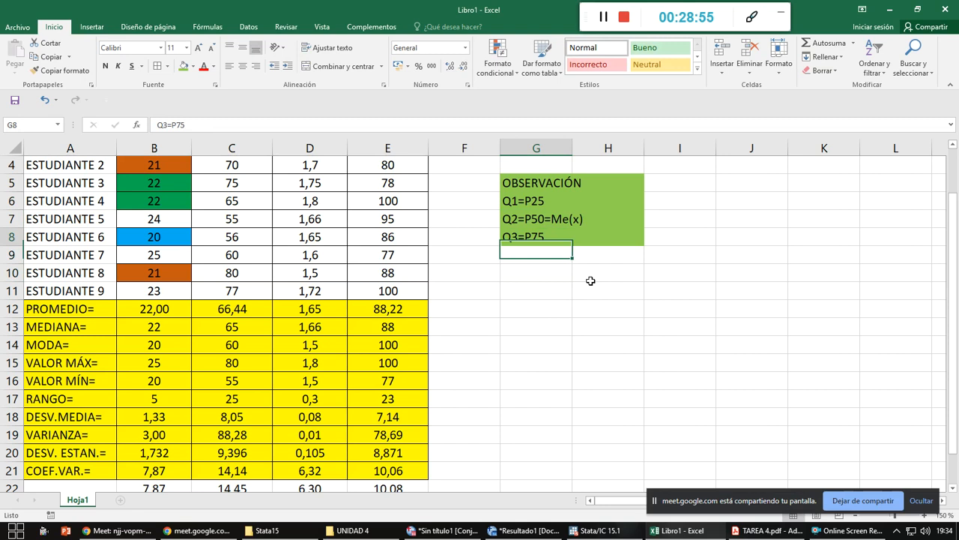
key(Right)
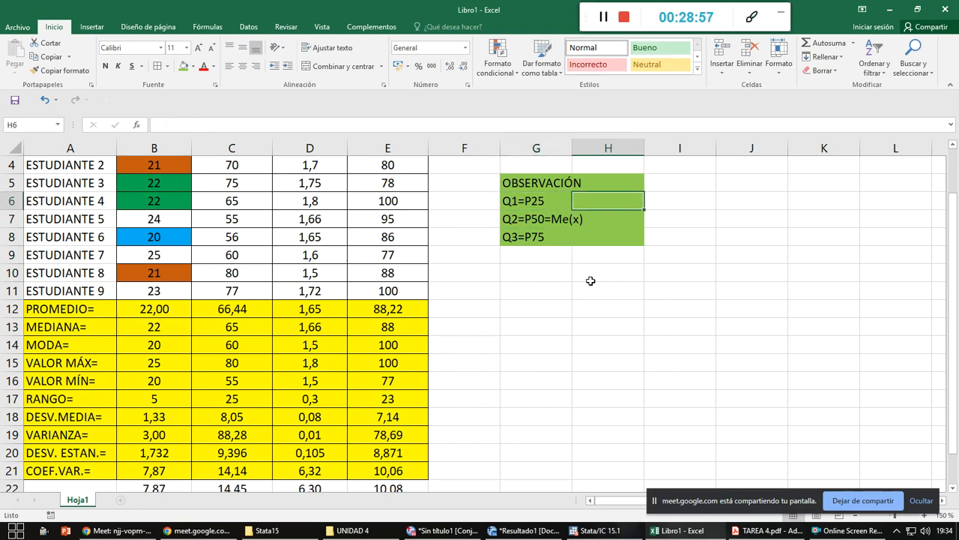
text(nk/4)
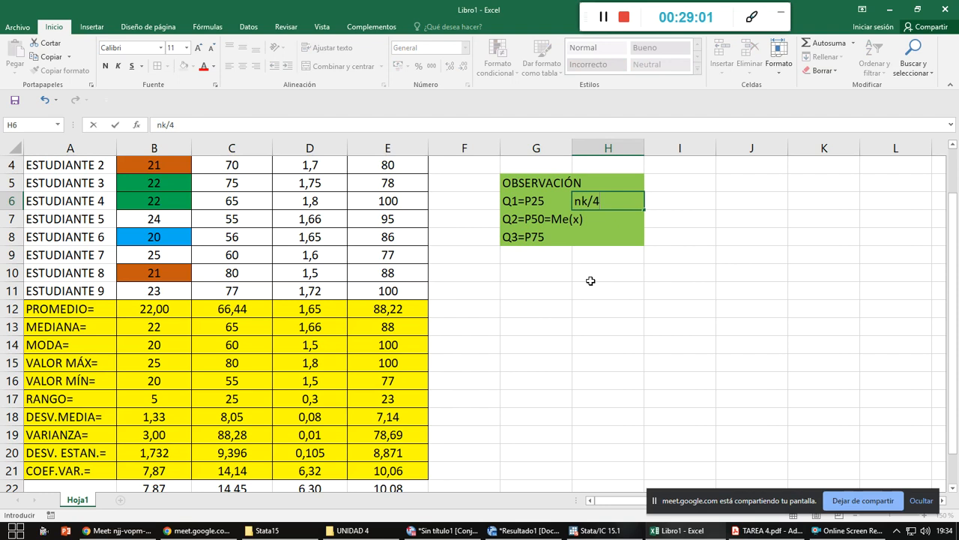
key(Right)
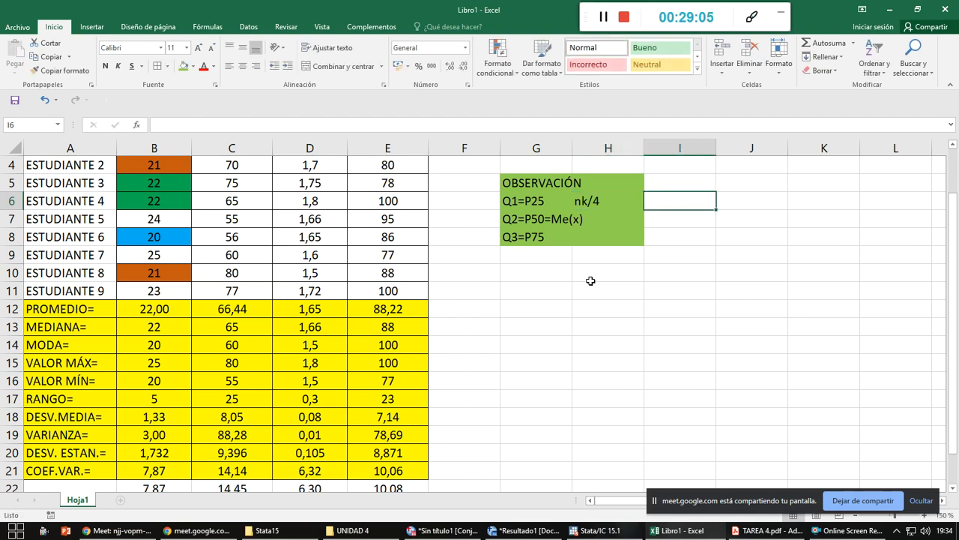
- Enter the decile and percentile position formulas as text, nk/10 in cell I6 and nk/100 in J6
text(n)
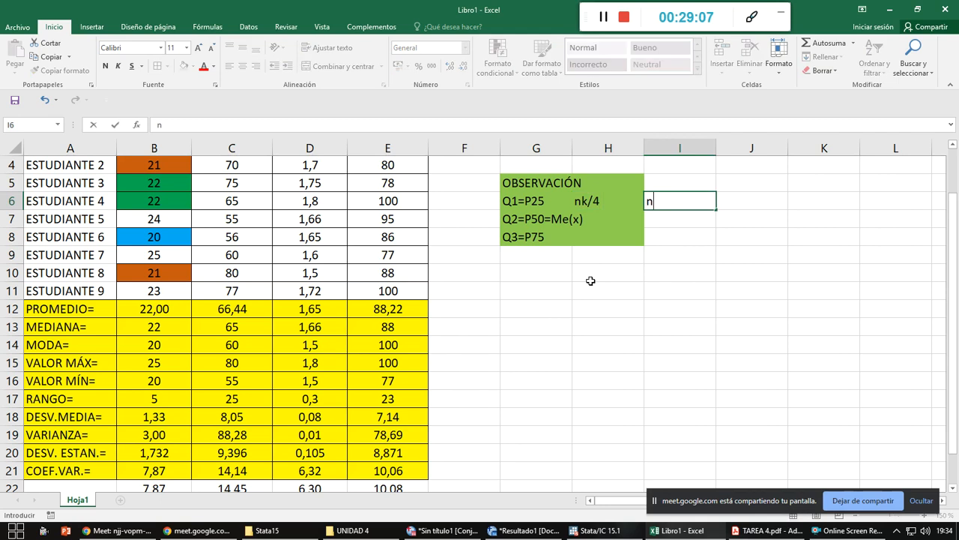
text(k/10)
key(Right)
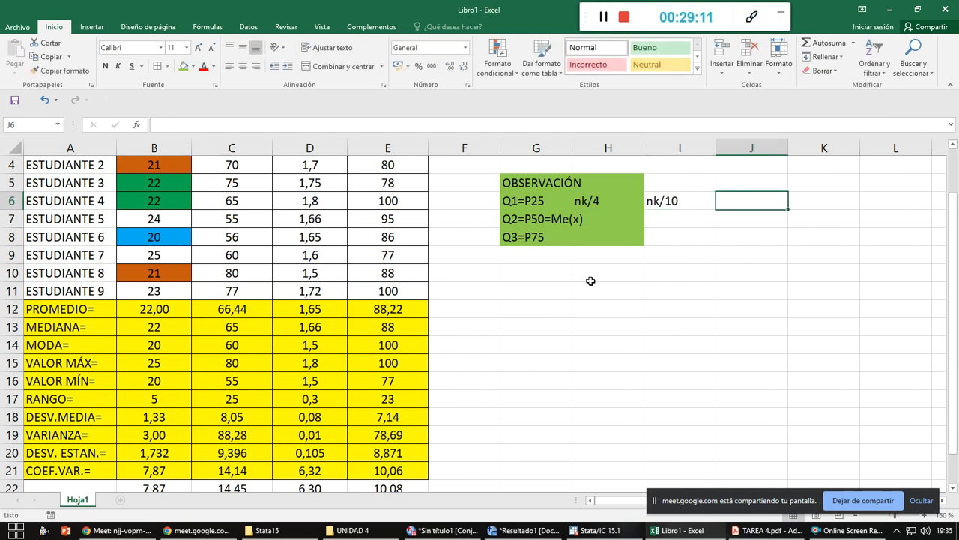
text(n)
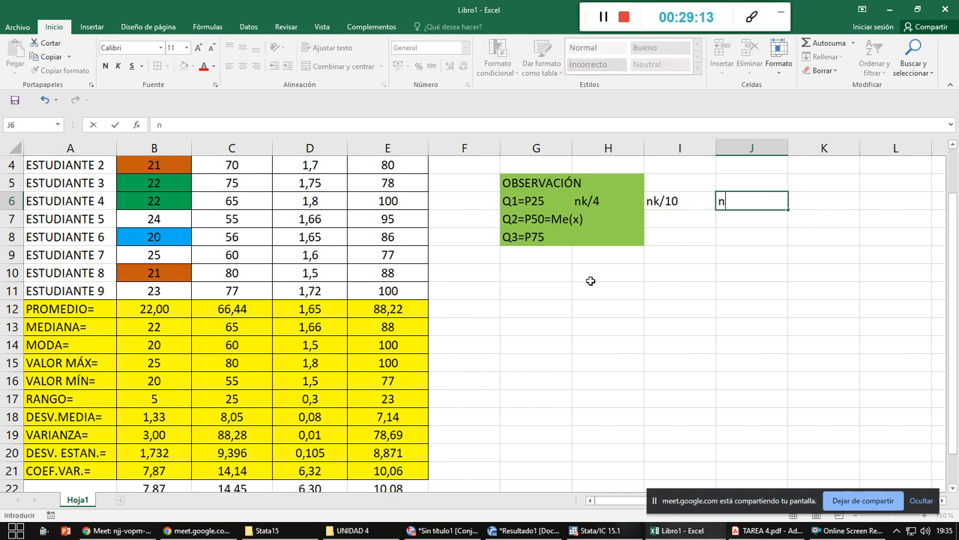
text(k/100)
key(Return)
key(Up)
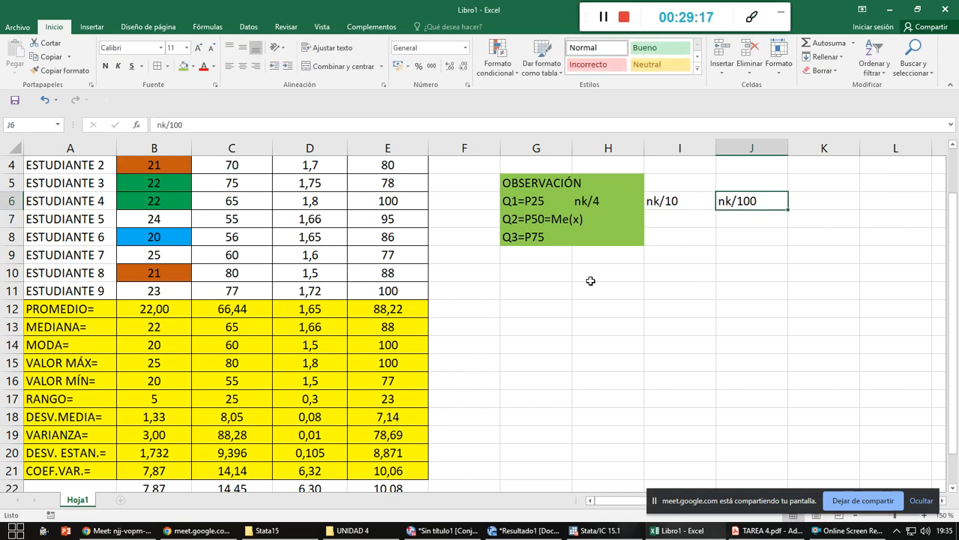
key(Left)
key(Left)
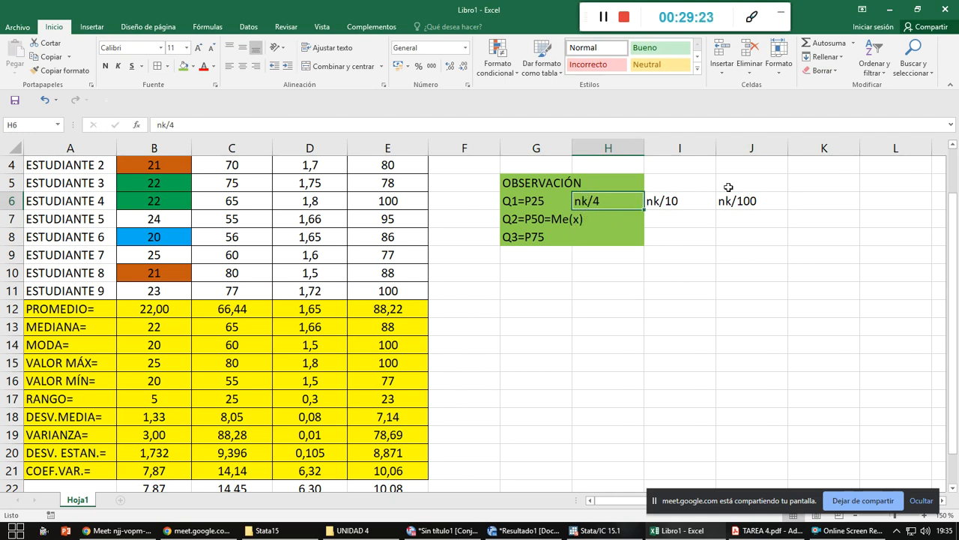
click(687, 241)
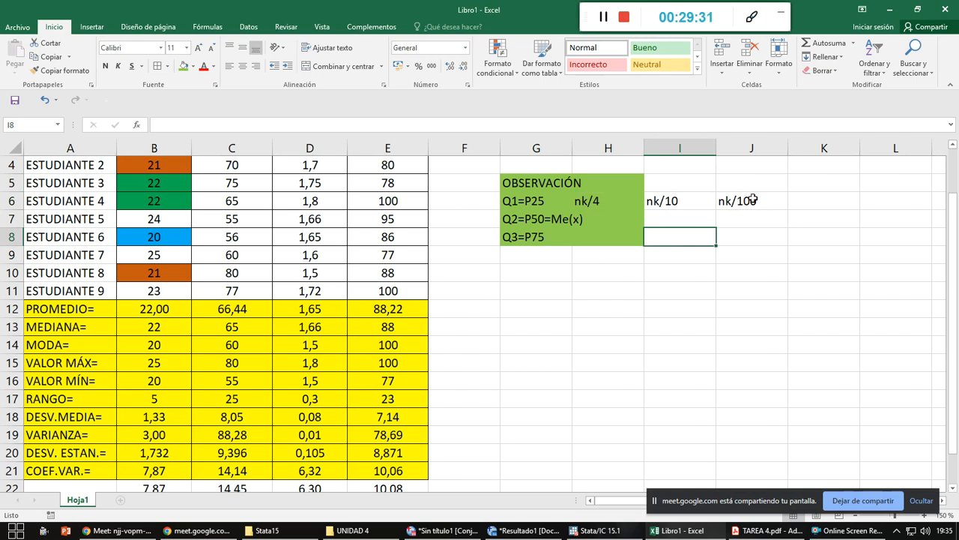
- Switch to Stata and open the Data Editor in edit mode
key(alt+Tab)
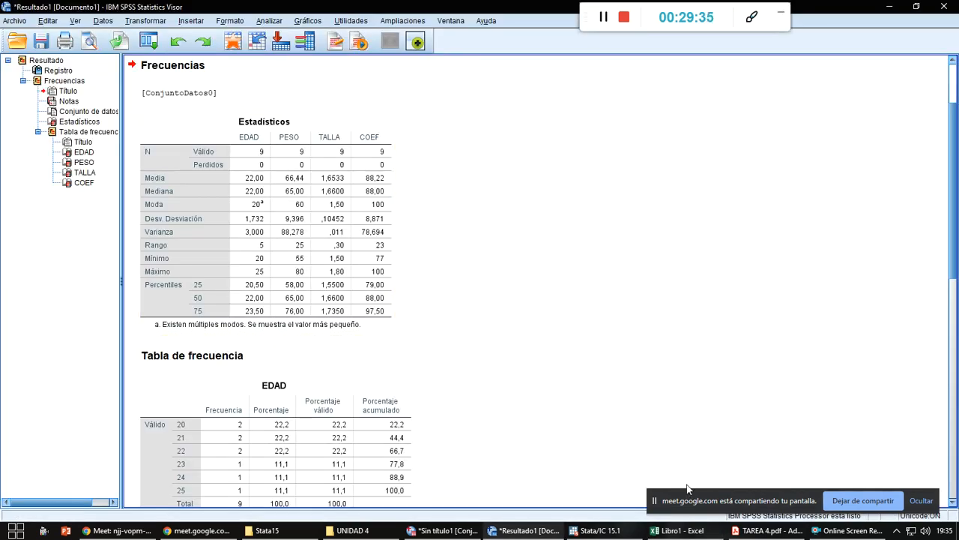
click(599, 529)
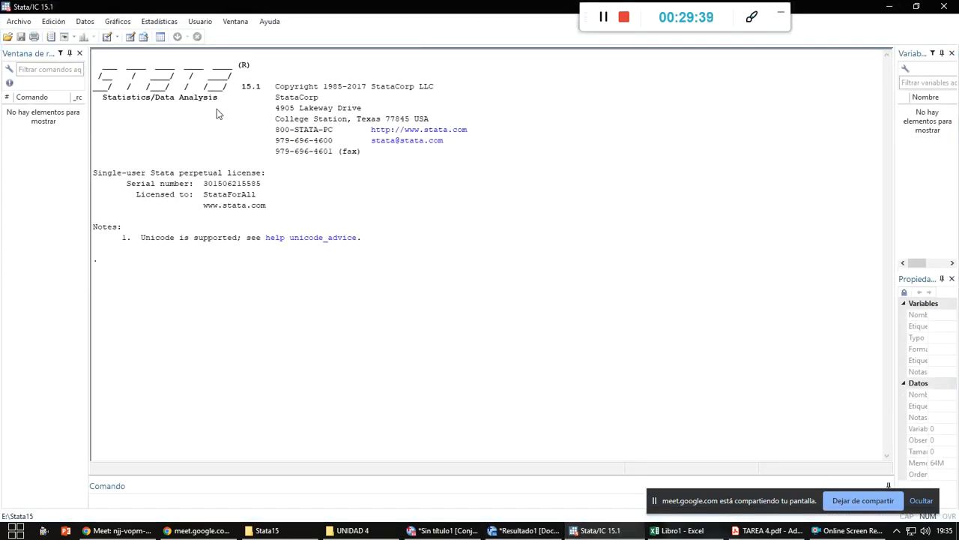
click(129, 38)
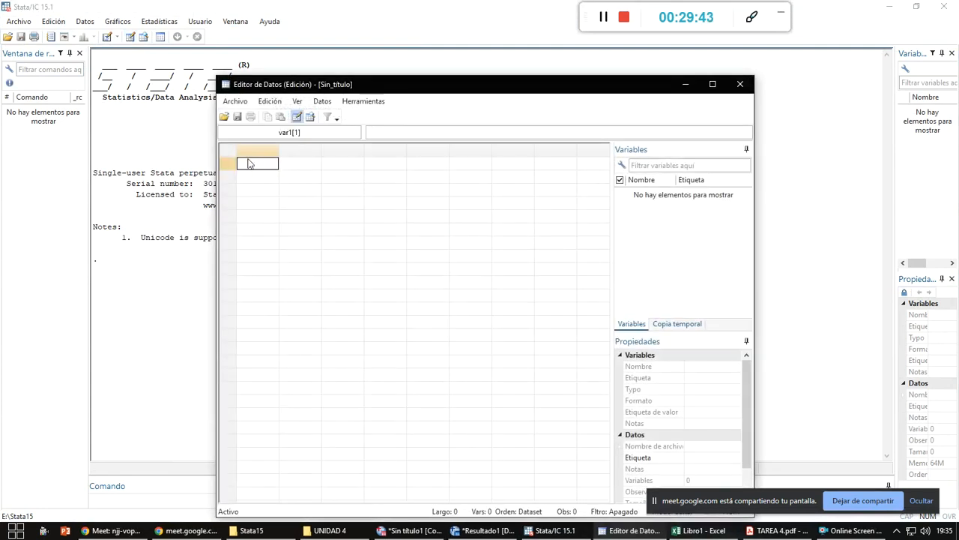
- Switch to Excel and copy the EDAD and PESO columns with their headers, range B2:C11
key(alt+Tab)
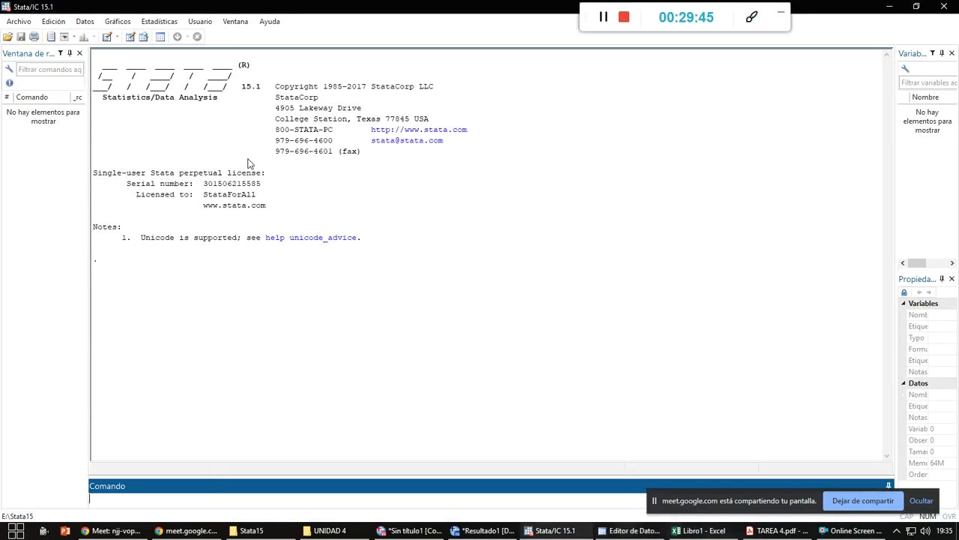
key(alt+Tab)
key(alt+Tab)
key(alt+Tab)
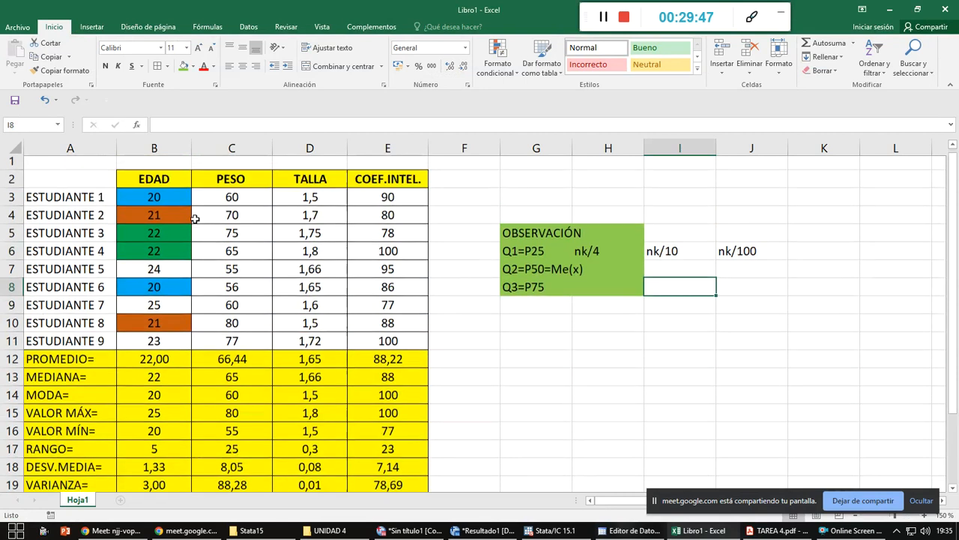
drag(180, 180, 250, 342)
key(ctrl+c)
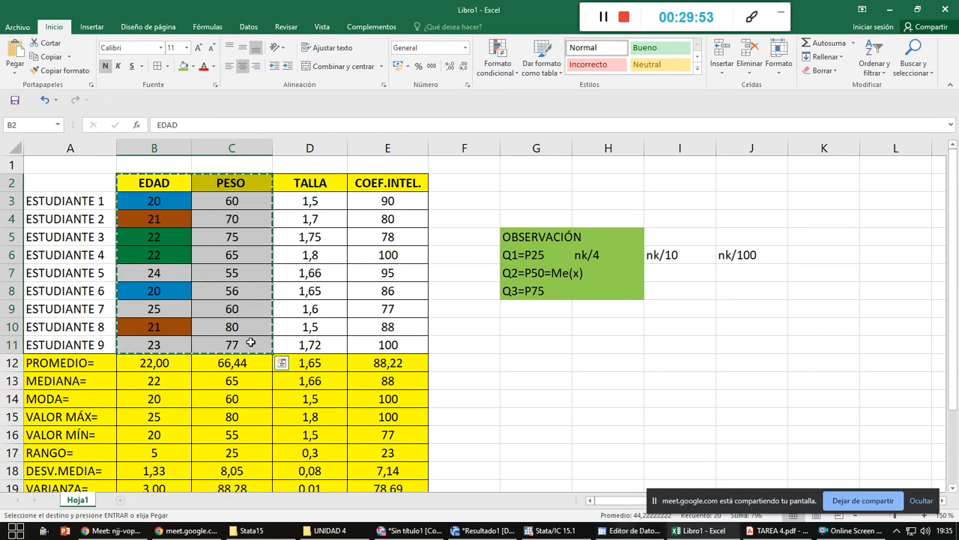
- Paste the EDAD and PESO data into Stata's Data Editor, using the first row as variable names
key(alt+Tab)
key(alt+Tab)
key(alt+Tab)
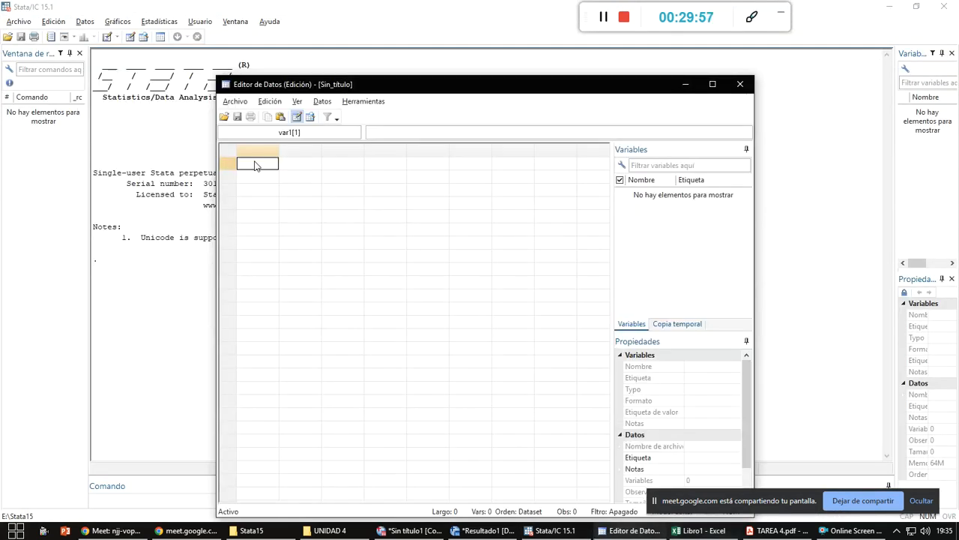
key(ctrl+v)
click(360, 360)
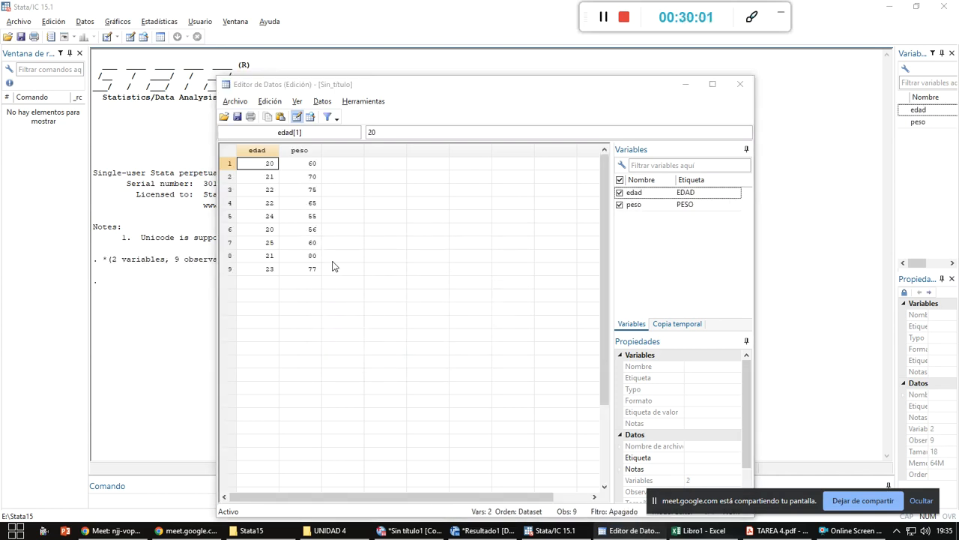
- Select the first cell of the empty third column in Stata, and copy TALLA and COEF.INTEL. with headers, range D2:E11, from Excel
key(alt+Tab)
key(alt+Tab)
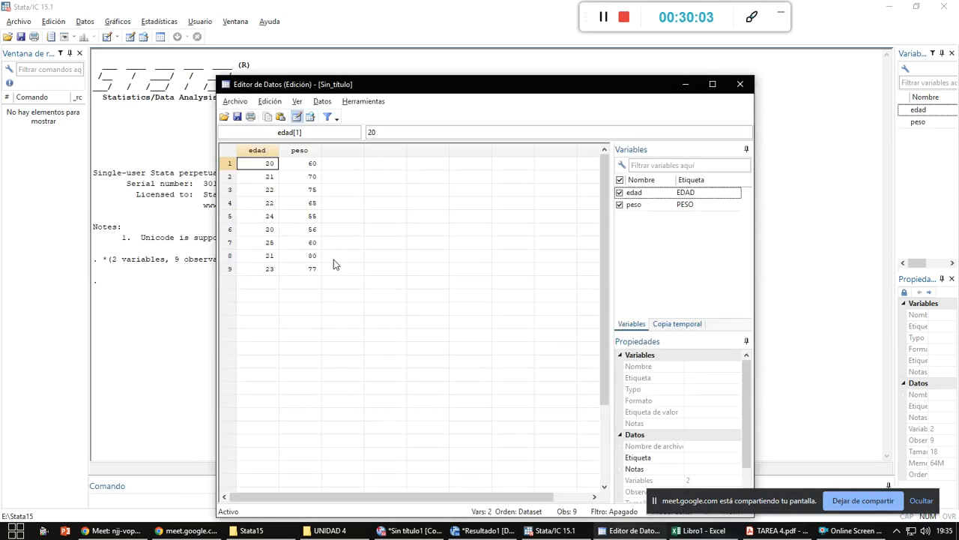
click(337, 165)
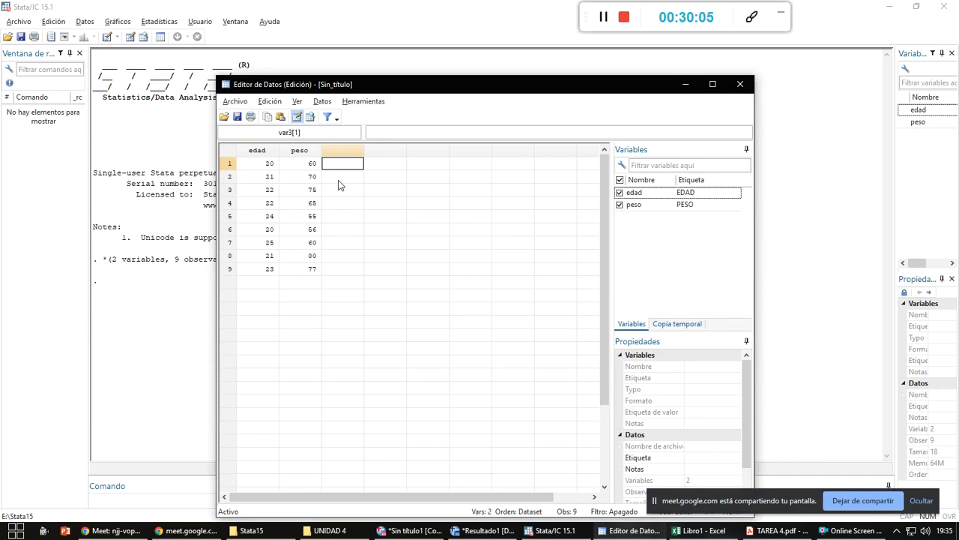
key(alt+Tab)
key(alt+Tab)
key(Tab)
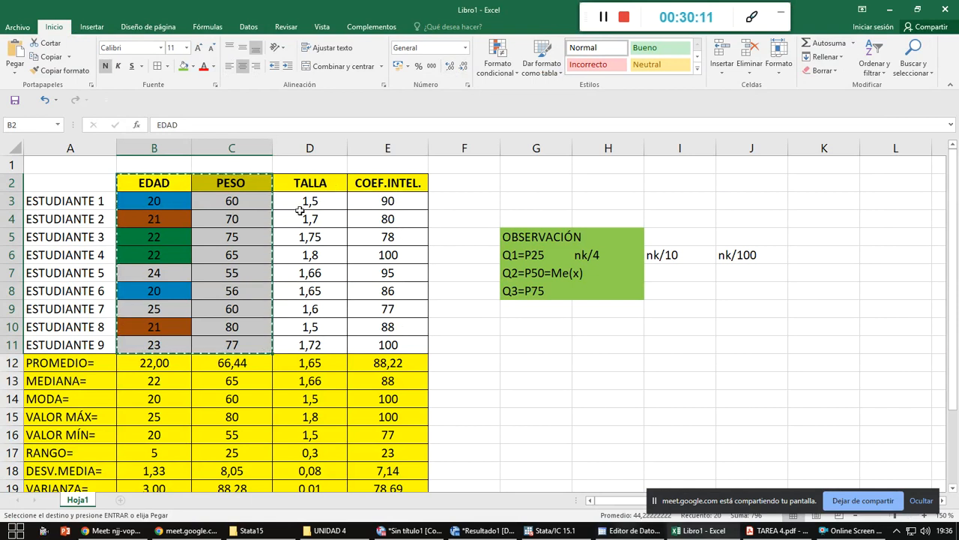
key(alt+Tab)
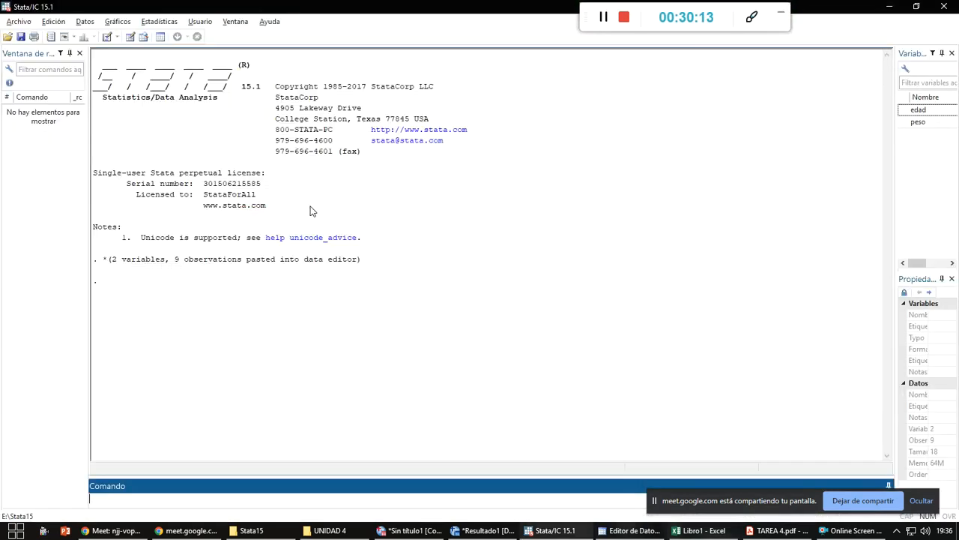
key(alt+Tab)
drag(318, 188, 387, 341)
key(ctrl+c)
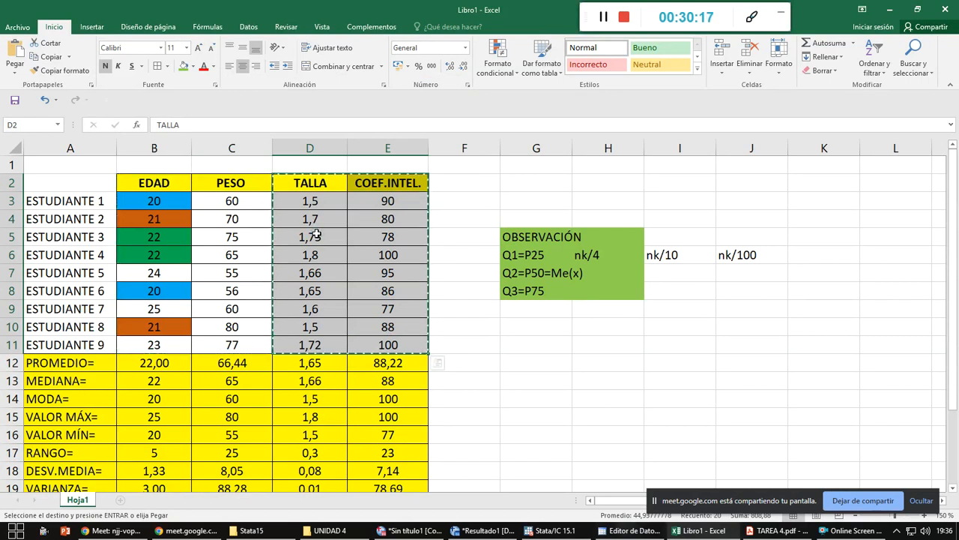
- Paste the TALLA and COEF.INTEL. data into the third column of Stata's Data Editor, using the first row as variable names
key(alt+Tab)
key(alt+Tab)
key(alt+Tab)
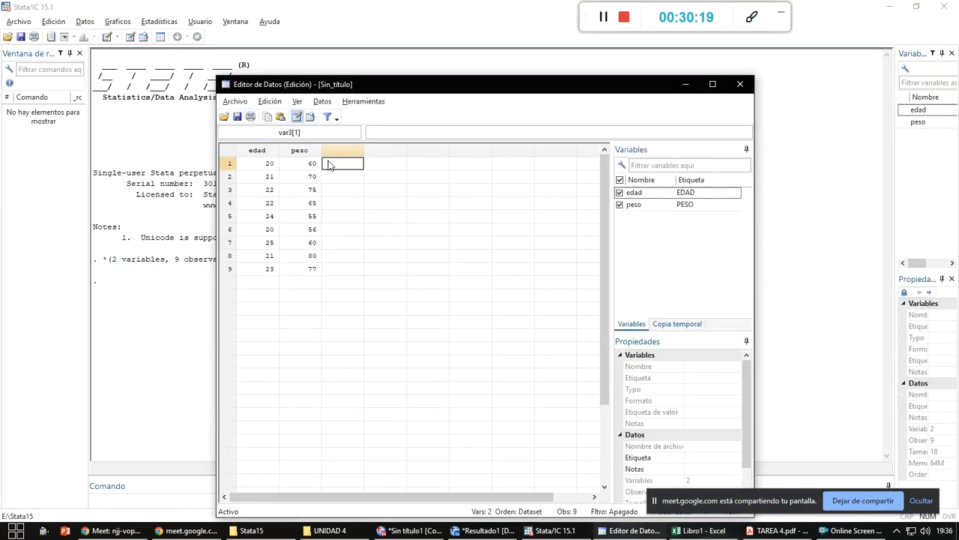
key(ctrl+v)
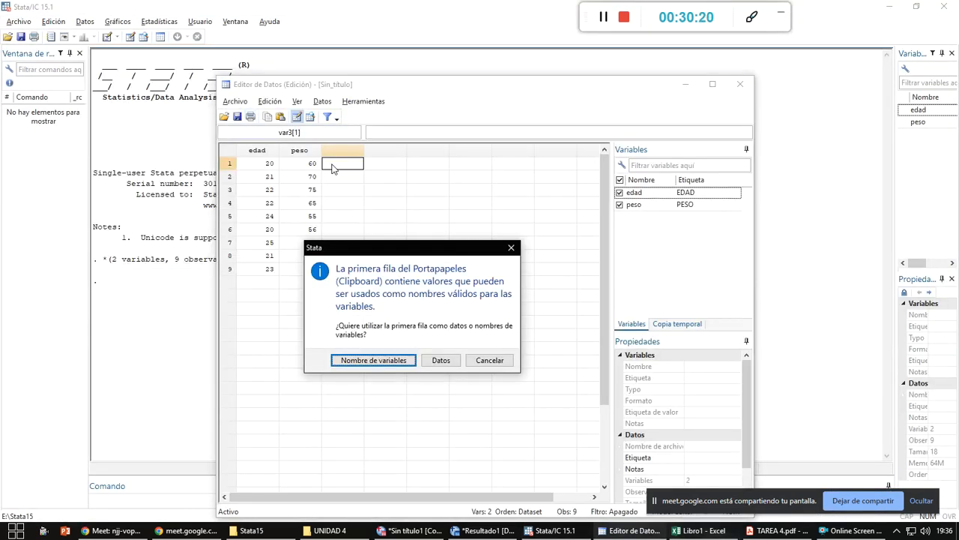
click(381, 365)
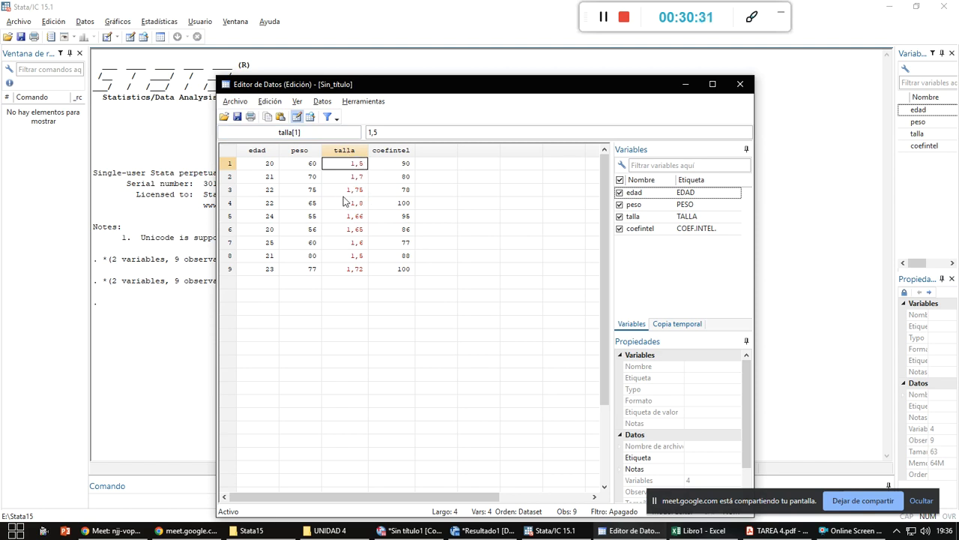
- Re-enter the talla values in rows 1 to 9 with decimal points: 1.5, 1.7, 1.75, 1.8, 1.66, 1.65, 1.6, 1.5 and 1.72
text(1.)
key(Return)
text(1.)
key(Return)
text(1.75)
key(Return)
text(1.8)
key(Return)
text(1.66)
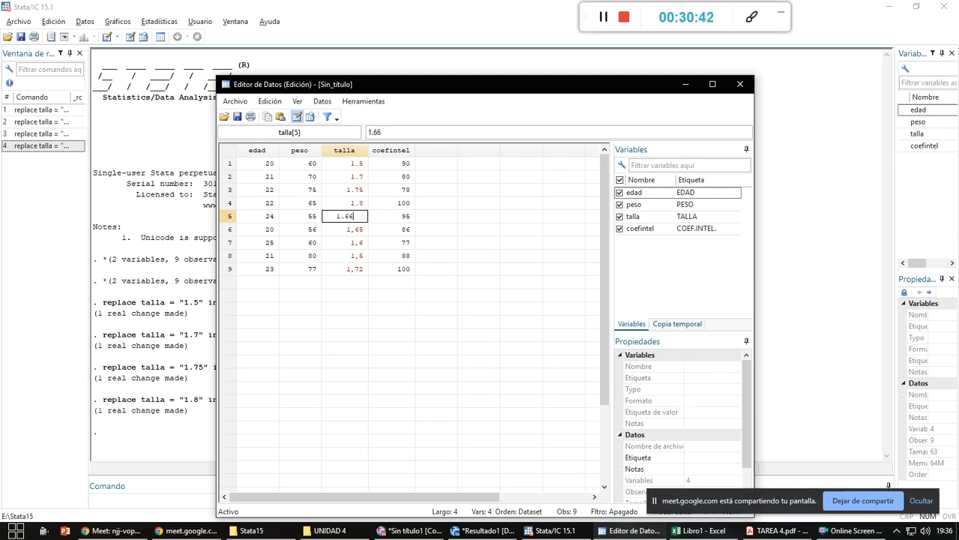
key(Return)
text(1.65)
key(Return)
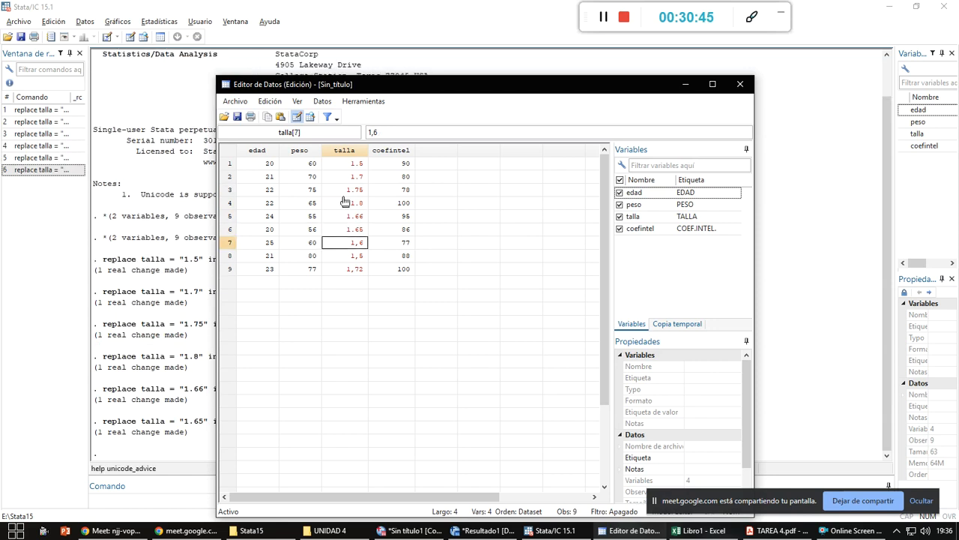
text(1.6)
key(Return)
text(1.5)
key(Return)
text(1.)
key(Return)
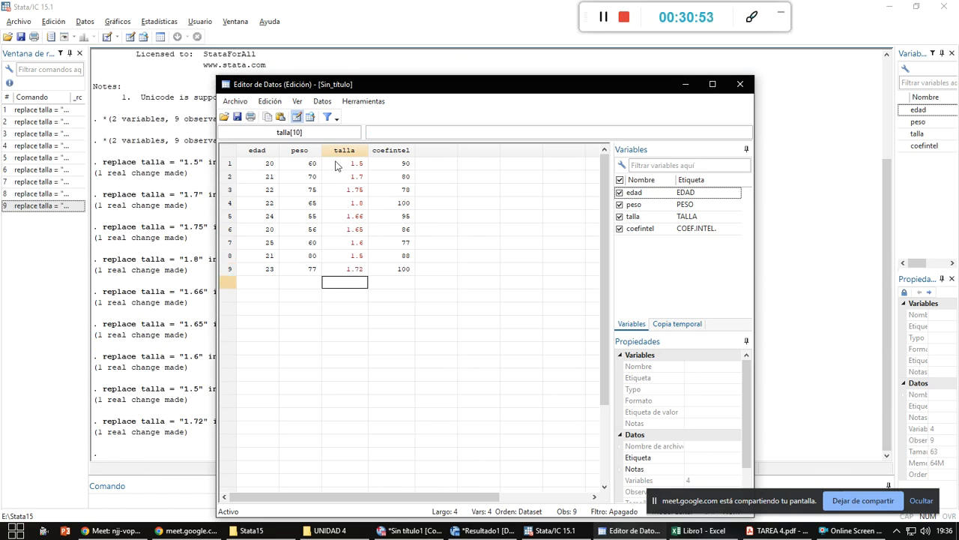
- Close Stata's Data Editor and enlarge the command entry area beneath the results
click(431, 164)
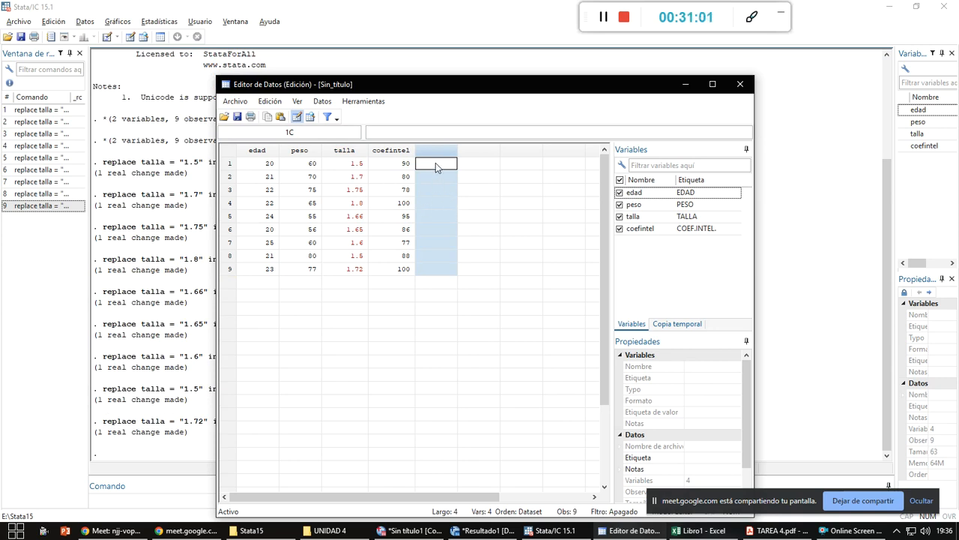
click(436, 163)
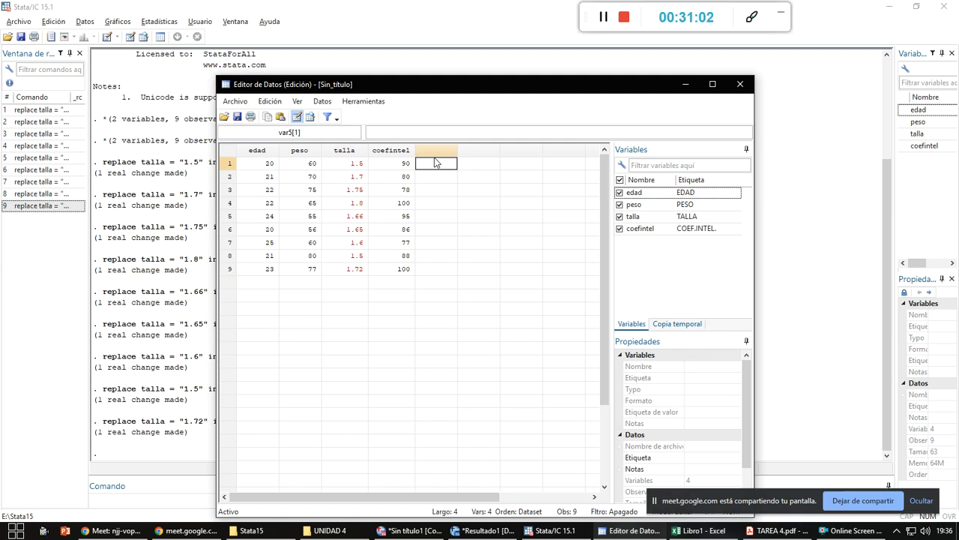
click(738, 85)
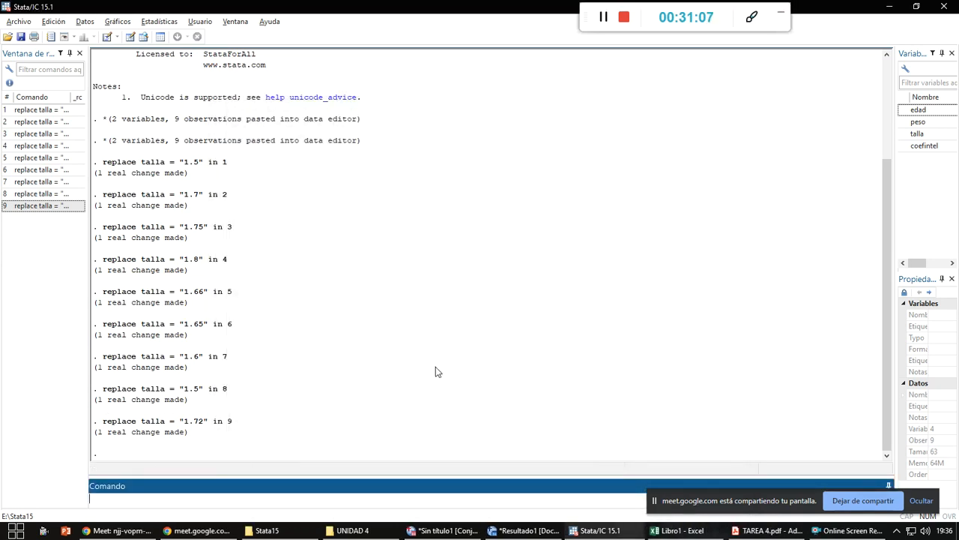
drag(402, 475, 403, 430)
- Widen the variable list and produce a frequency table of edad with the command tab edad
text(tab)
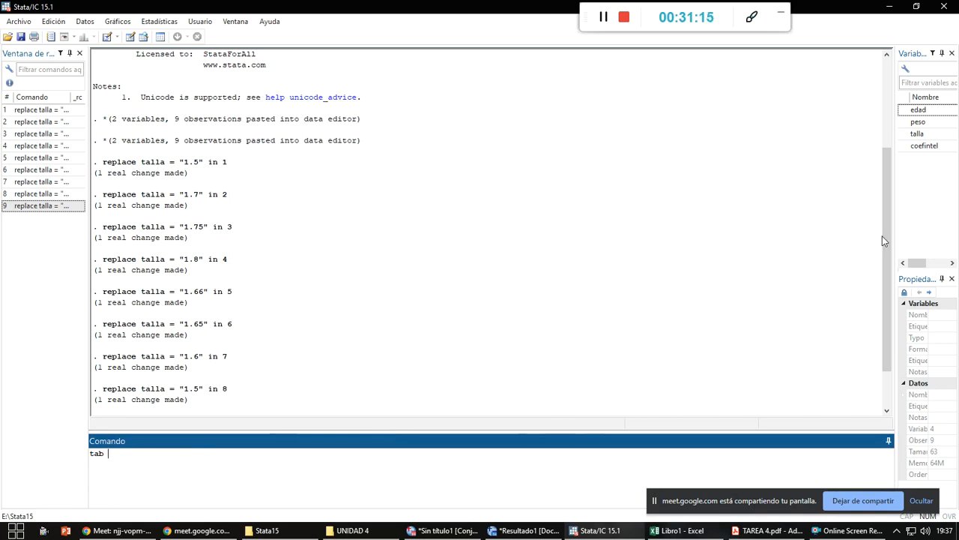
drag(895, 222, 797, 229)
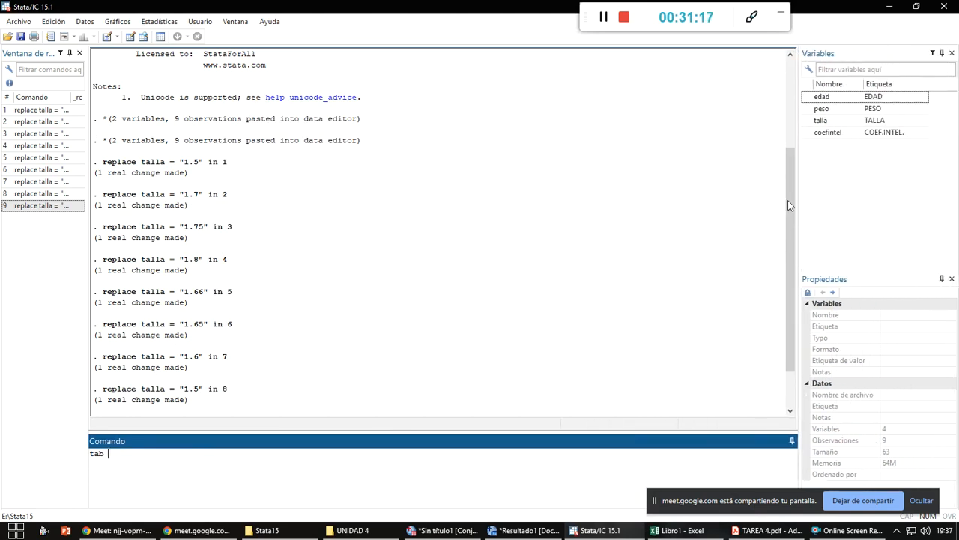
text(ad)
key(Return)
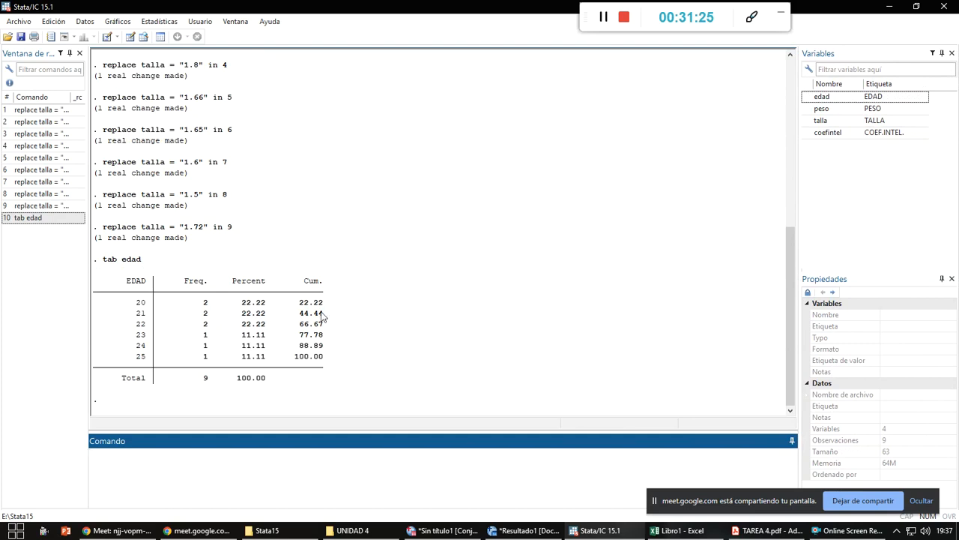
- Produce frequency tables of peso and talla with the commands tab peso and tab talla
text(r)
key(BackSpace)
text(tab peso)
key(Return)
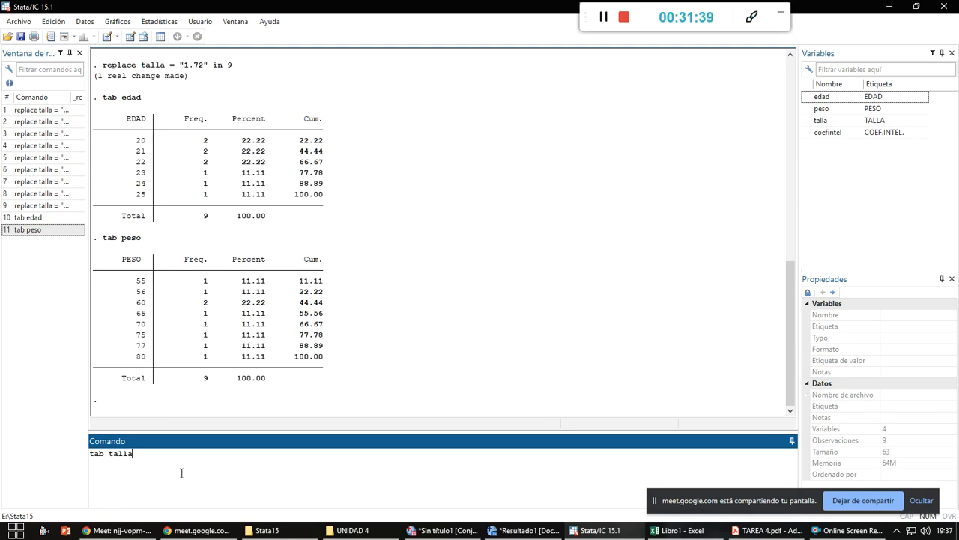
key(Return)
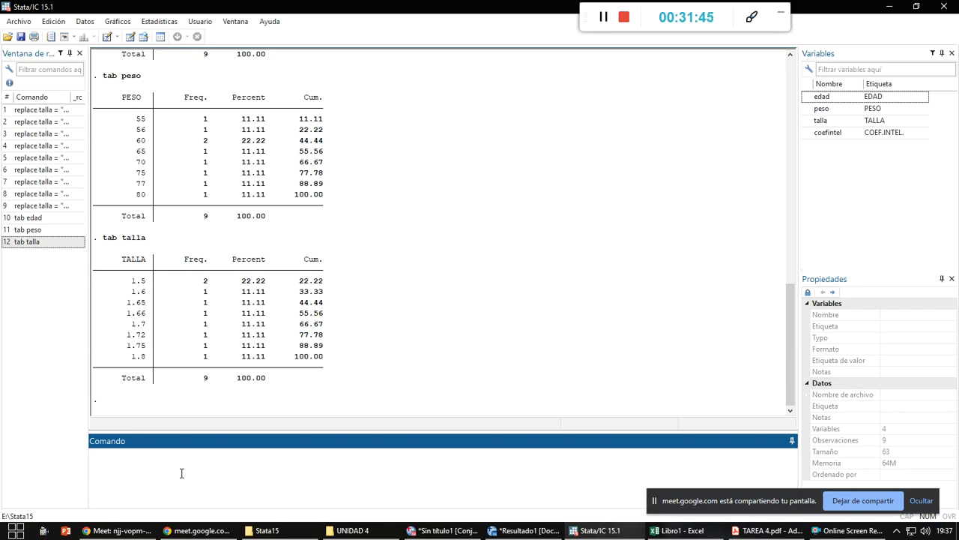
- Produce a frequency table of coefintel with tab coefintel and review the tables of all four variables
text(tab coefintel)
key(Return)
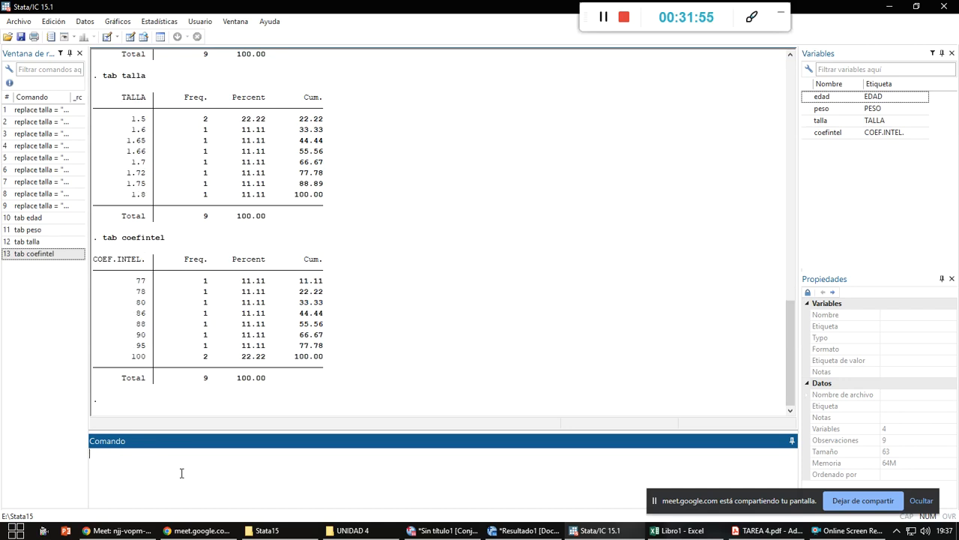
scroll(154, 336, up, 4)
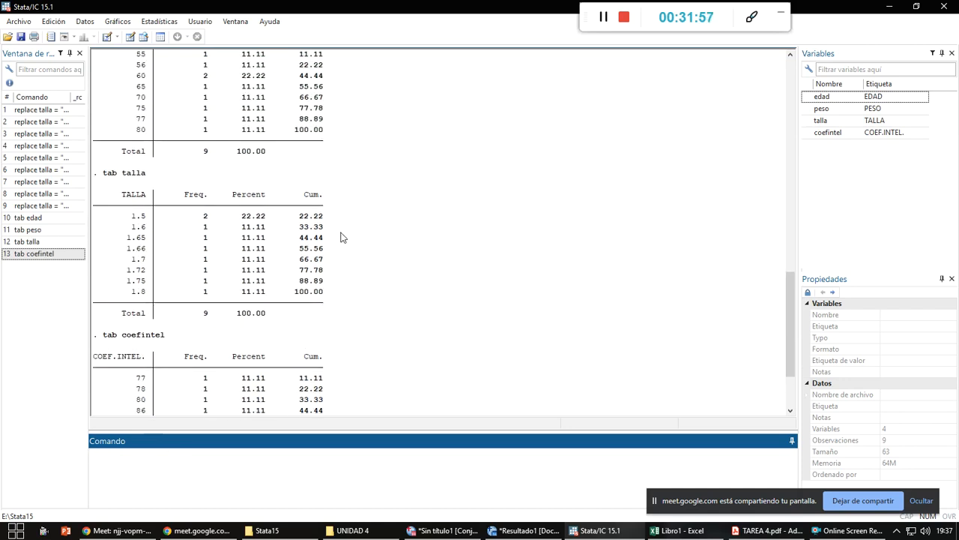
scroll(308, 276, up, 1)
scroll(300, 274, up, 7)
scroll(271, 323, down, 5)
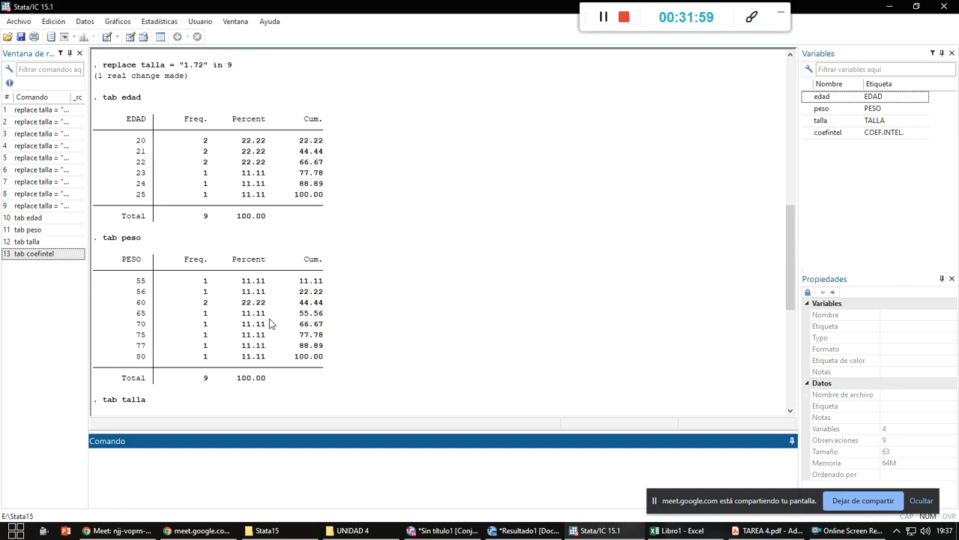
scroll(271, 324, down, 7)
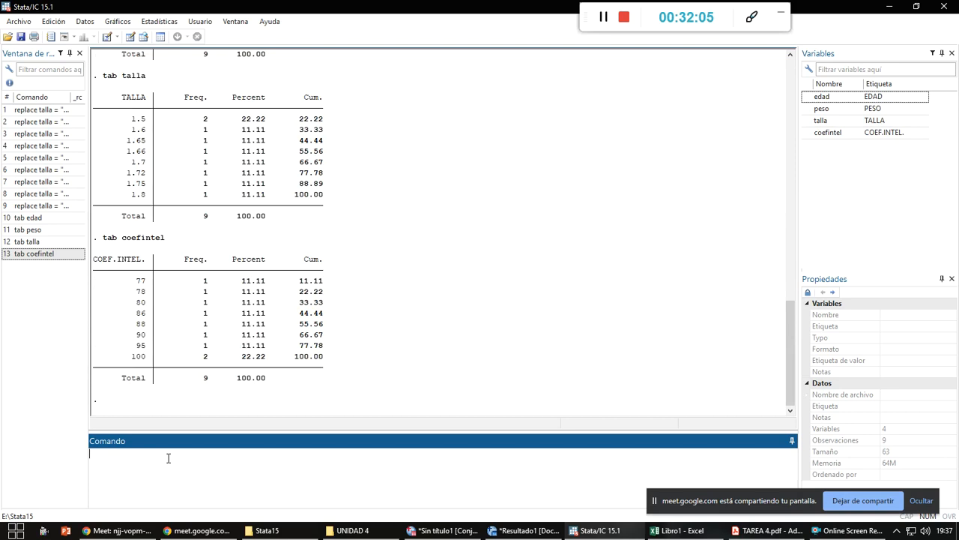
- Generate detailed summary statistics for edad and peso with sum edad, detail and sum peso, detail
text(sum)
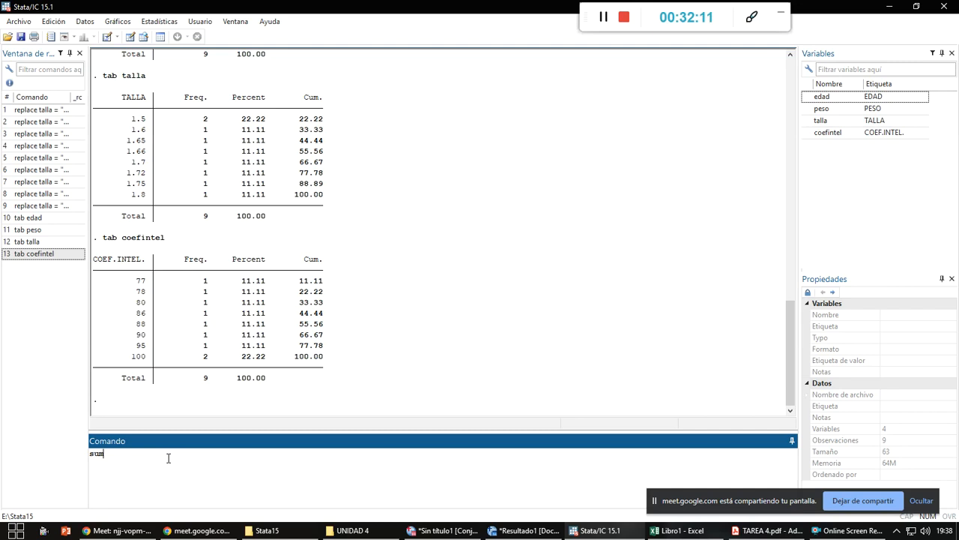
text( edad, detail)
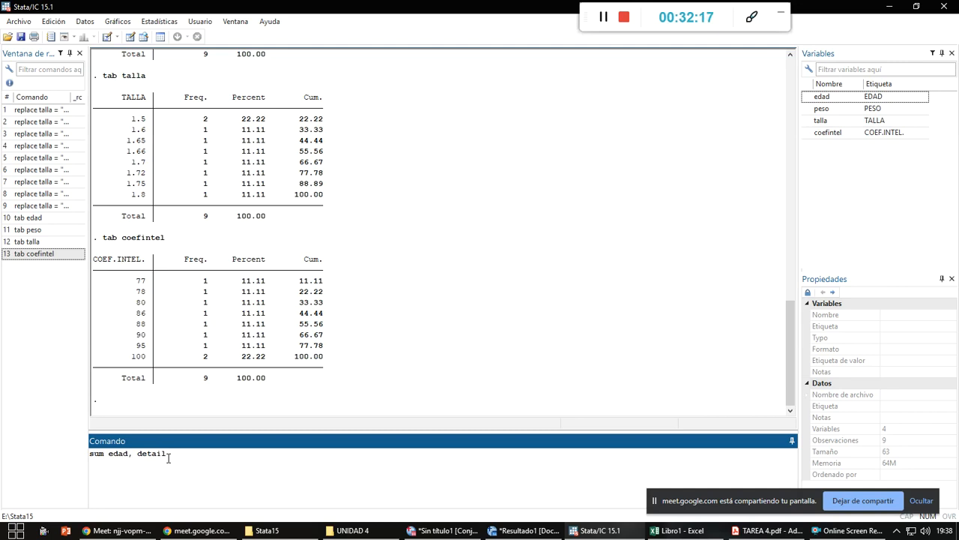
key(Return)
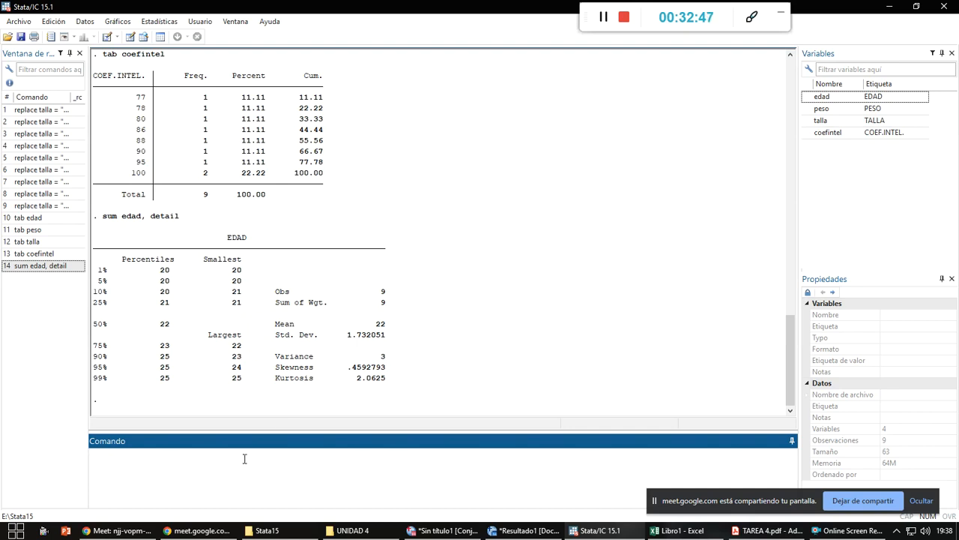
text(m)
text(peso, detail)
key(Return)
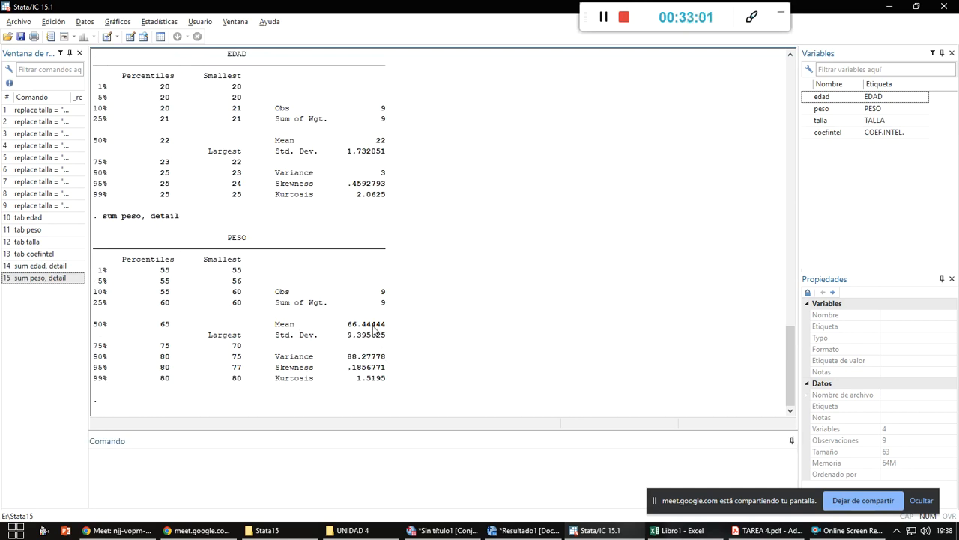
- Compare the PESO mean, variance, standard deviation and other statistics in Excel with Stata's detailed summary of peso
key(alt+Tab)
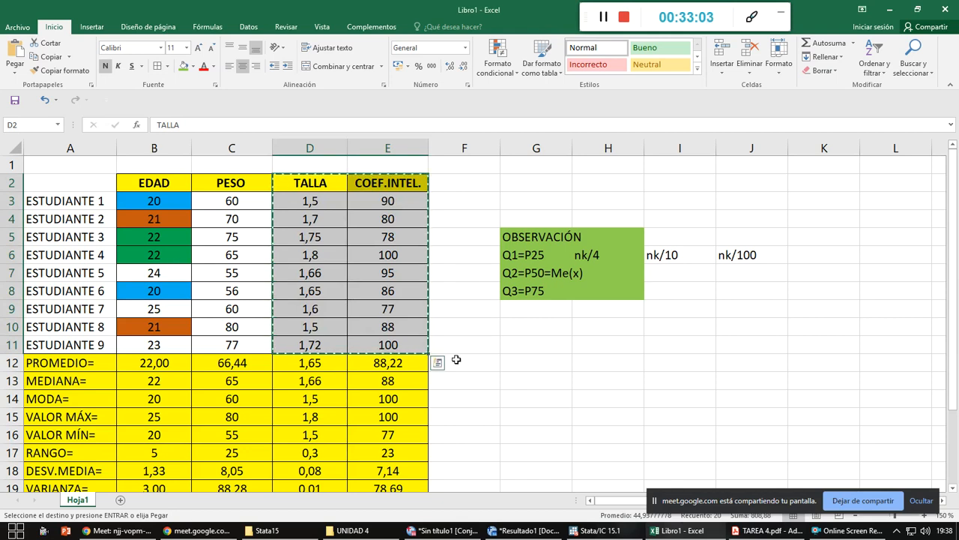
click(483, 379)
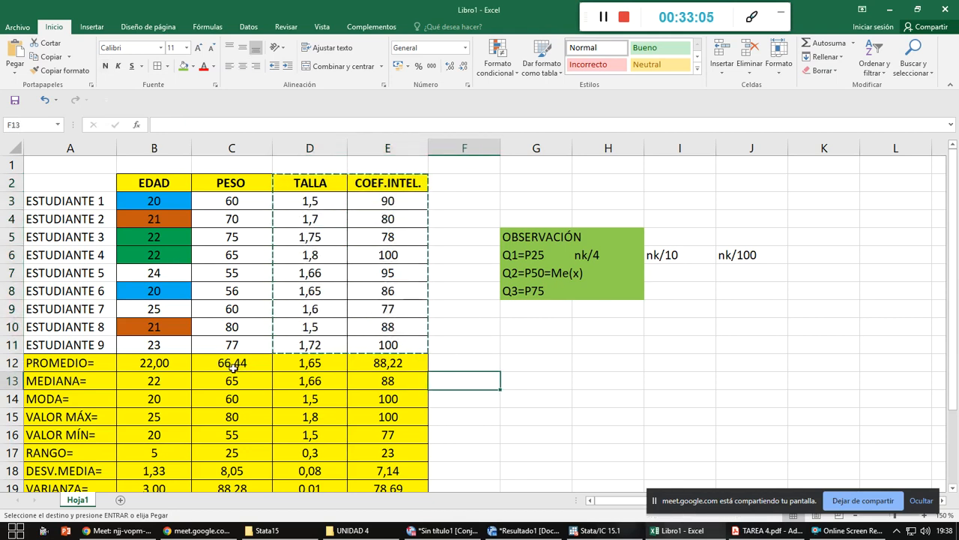
key(alt+Tab)
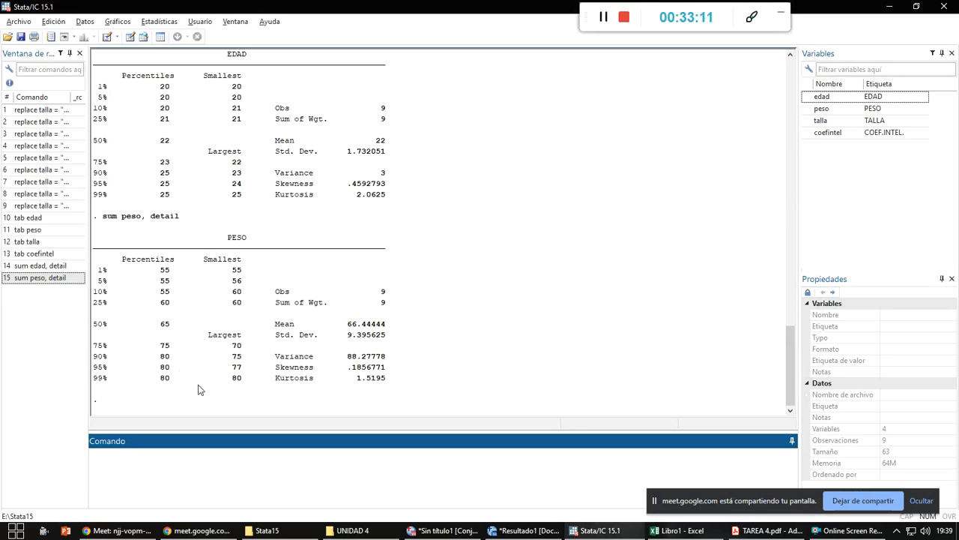
key(alt+Tab)
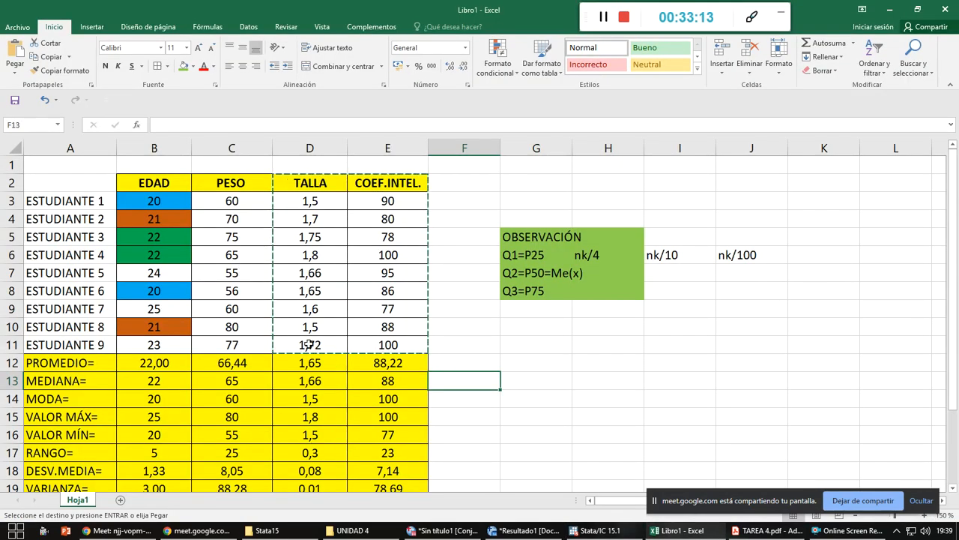
scroll(311, 435, down, 2)
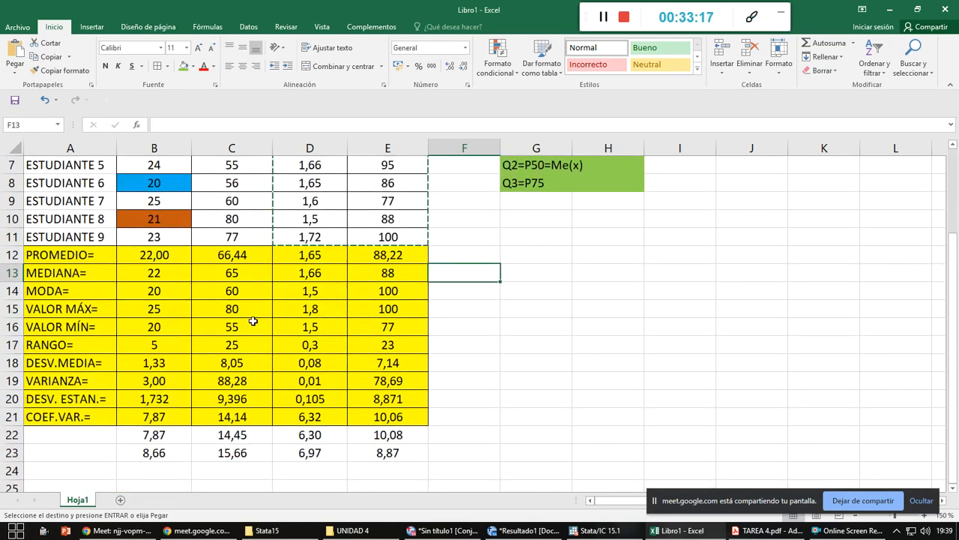
key(alt+Tab)
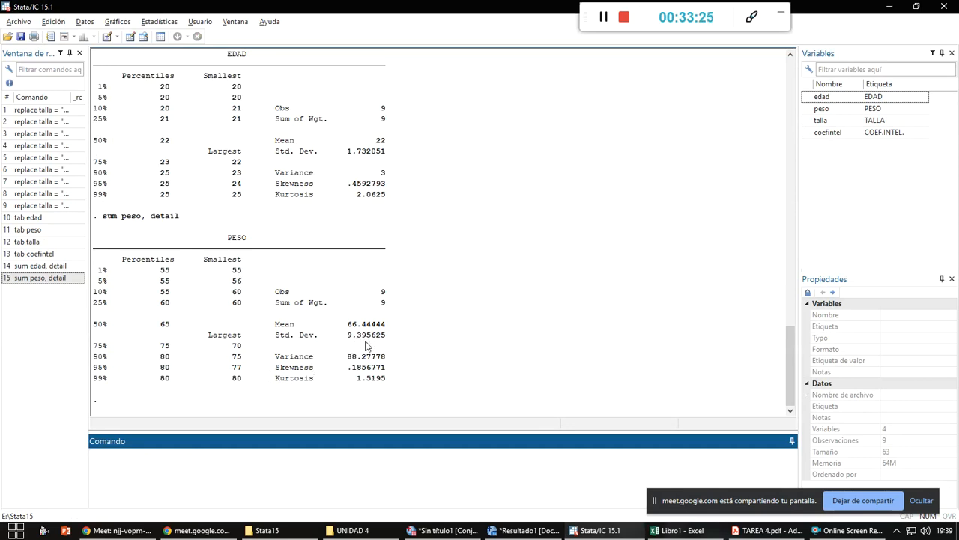
key(alt+Tab)
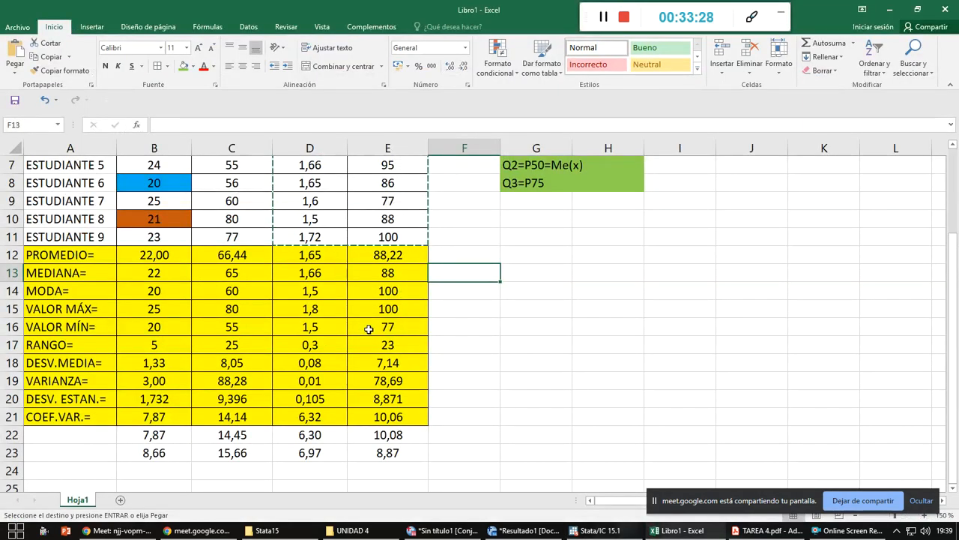
click(252, 404)
key(alt+Tab)
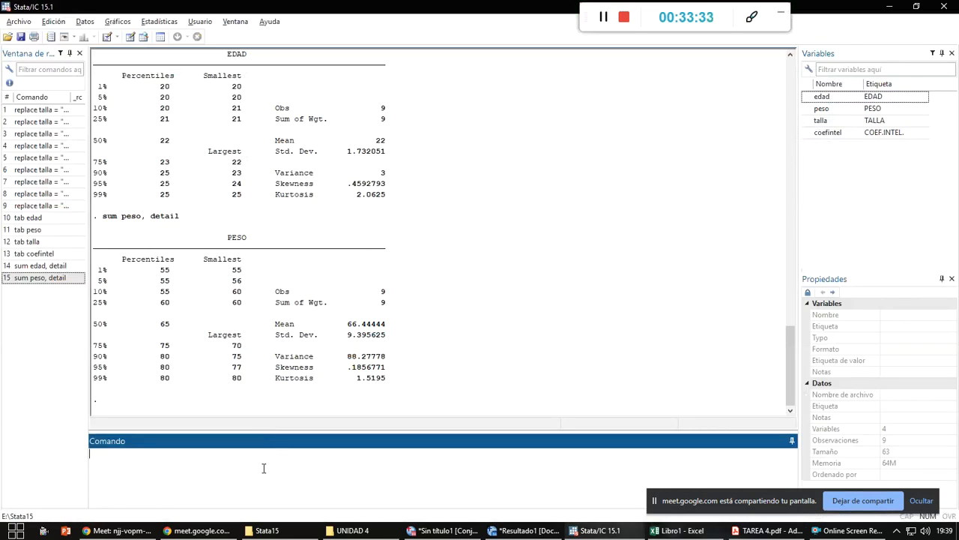
- Try to generate detailed summary statistics for talla with the command sum talla, detail
text(sum)
text(, detail)
key(Return)
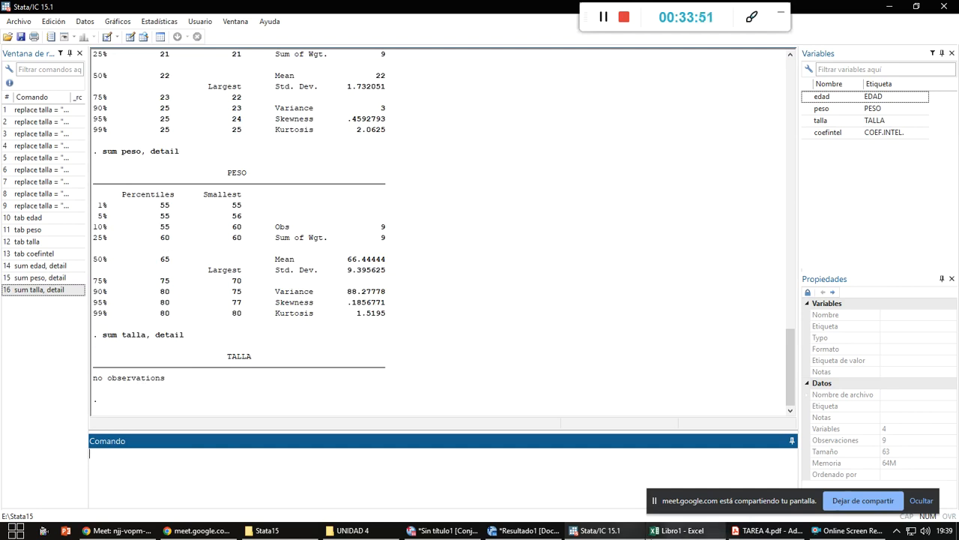
- Check the TALLA values in Excel, and inspect the talla column in Stata's Data Editor
click(678, 530)
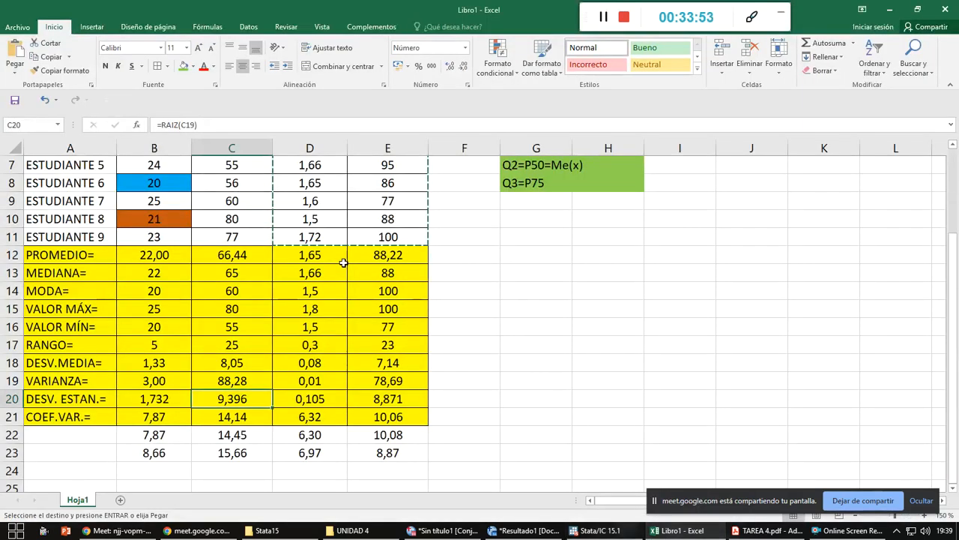
scroll(284, 347, up, 2)
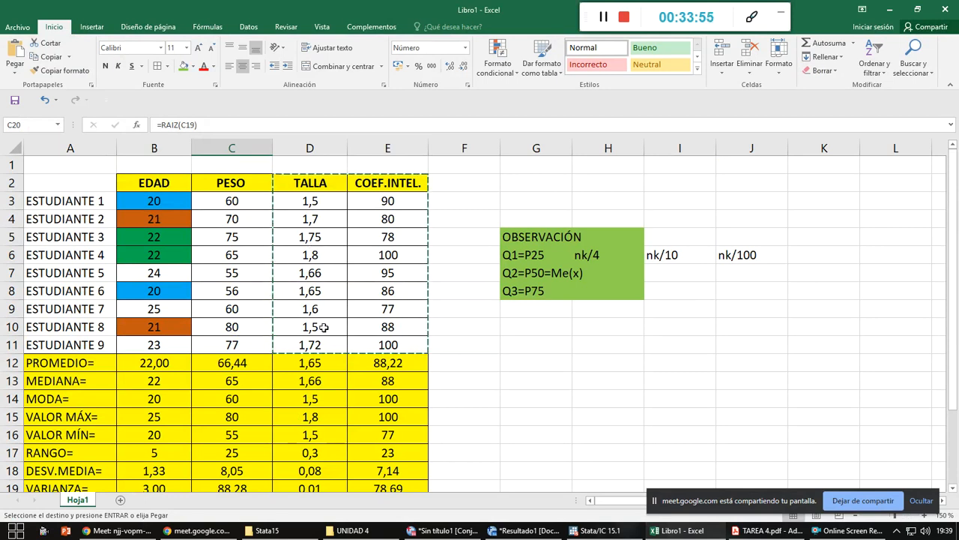
click(459, 366)
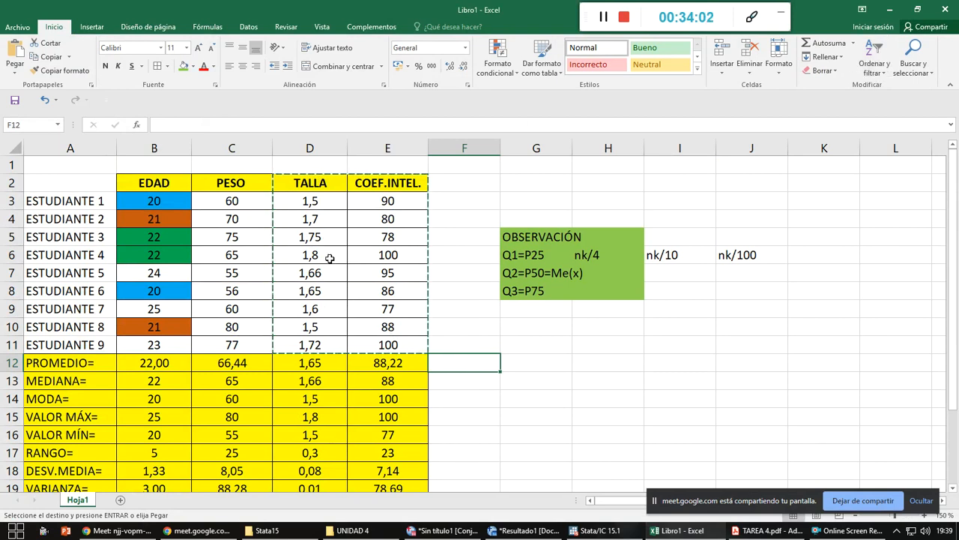
click(889, 10)
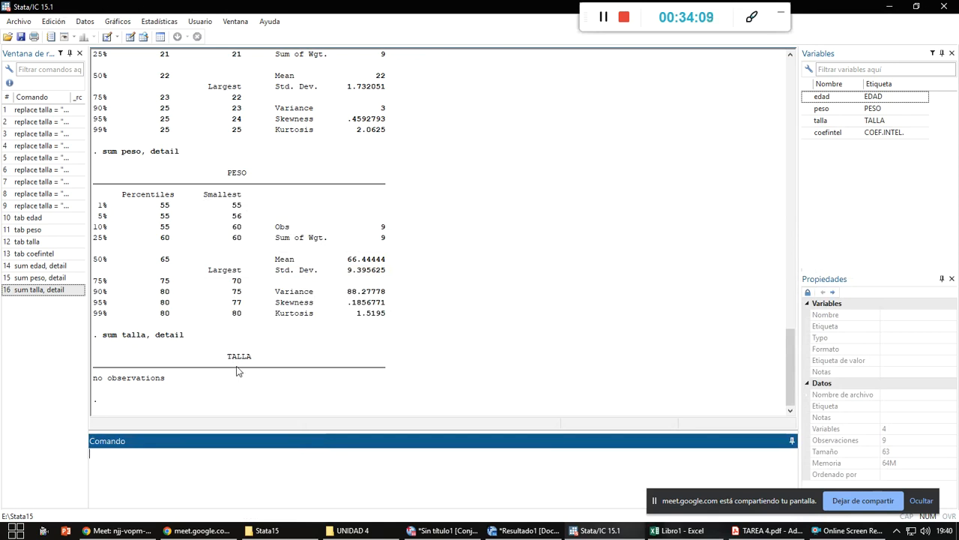
click(129, 37)
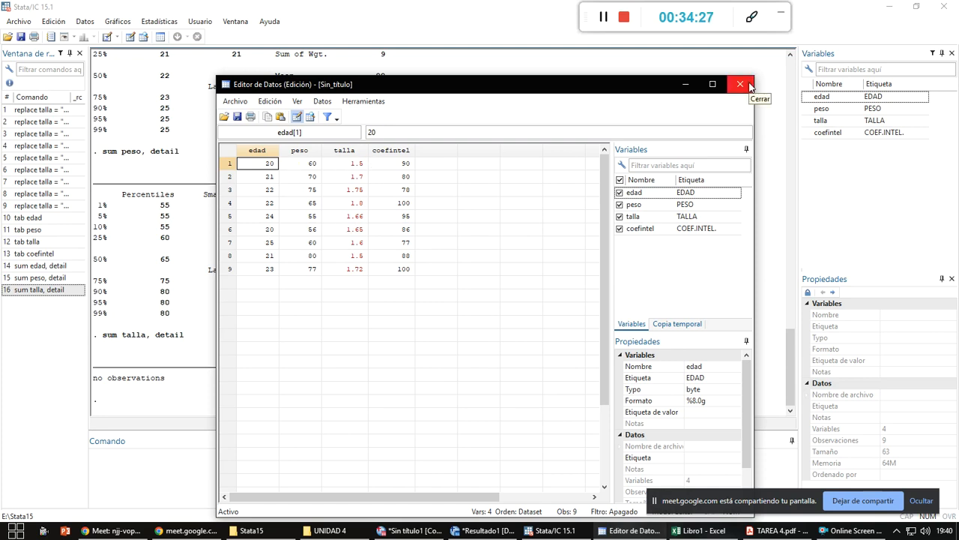
click(748, 85)
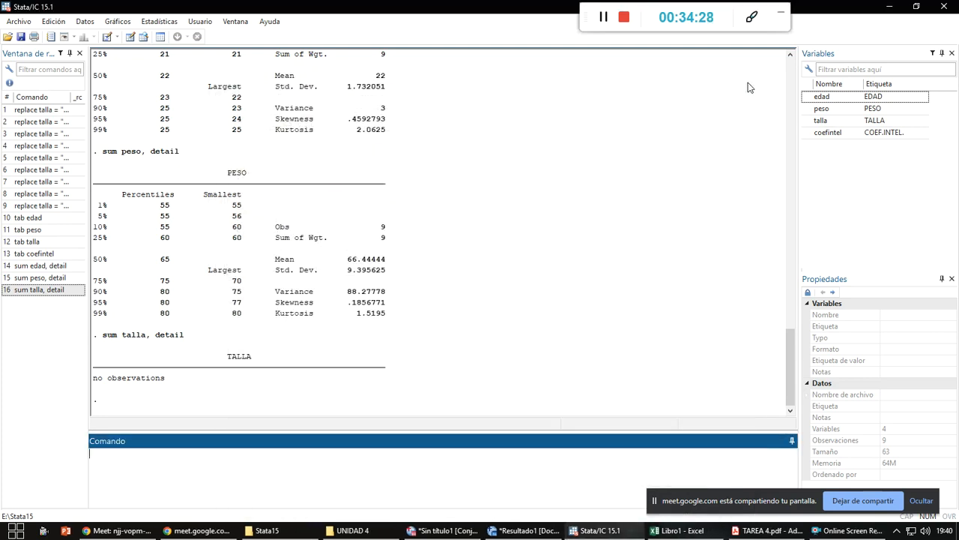
- Switch to TAREA 4.pdf in Acrobat Reader and go to the grouped-data section that is solved with STATA
click(766, 530)
scroll(551, 406, down, 3)
scroll(551, 405, down, 15)
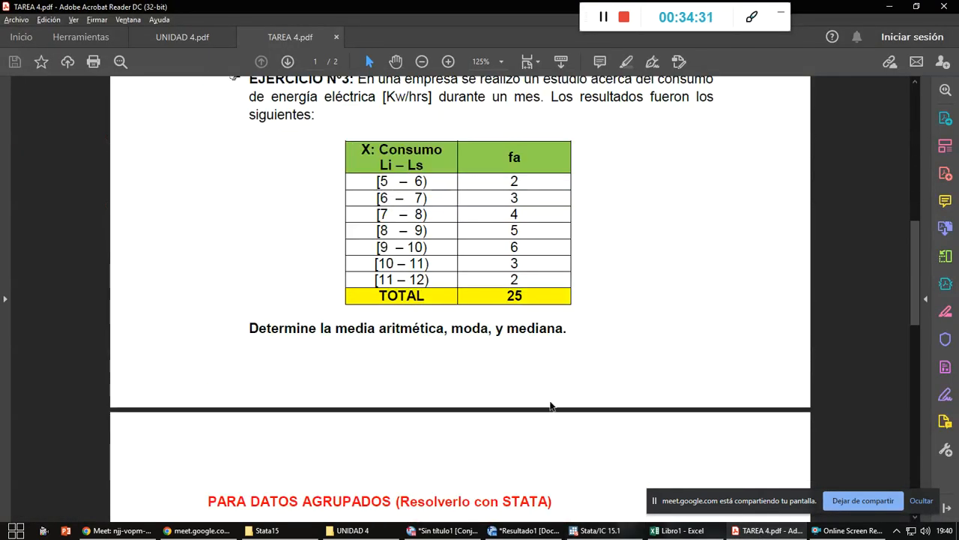
- Read the questions of EJERCICIO Nº4 in TAREA 4.pdf and return to Stata
scroll(549, 401, up, 4)
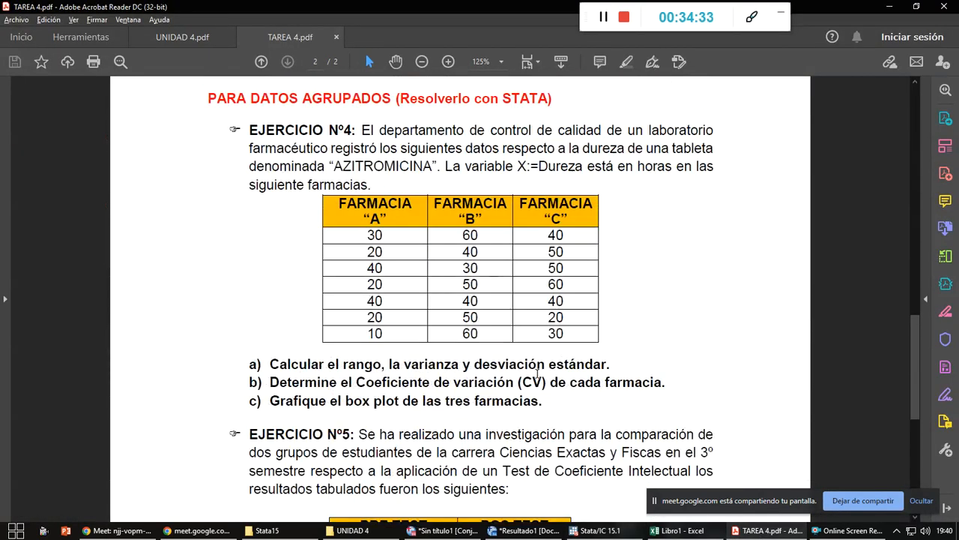
scroll(315, 313, down, 3)
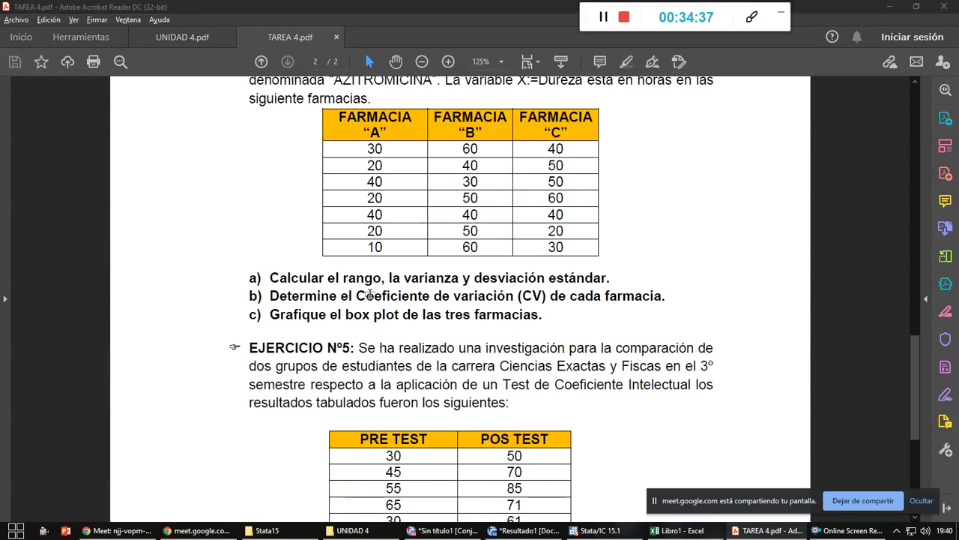
key(alt+Tab)
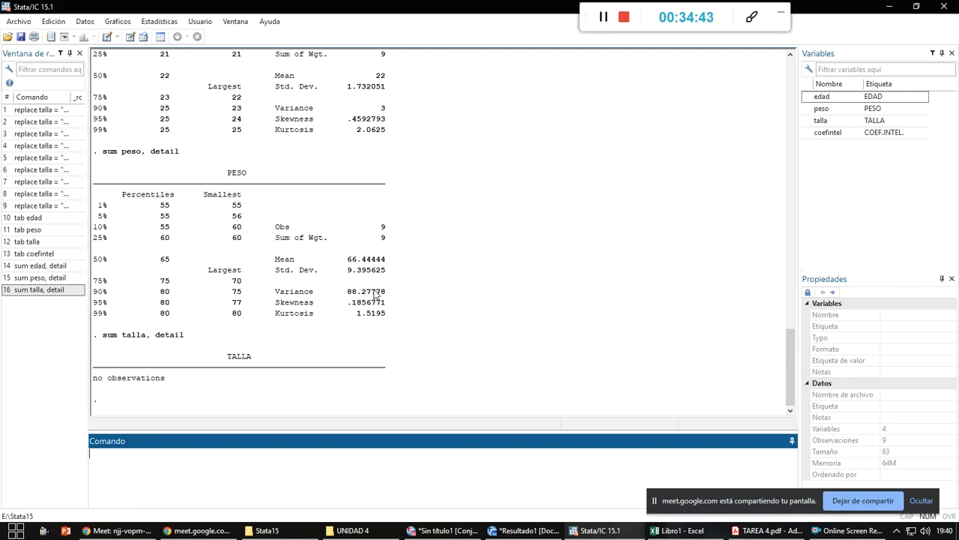
- Generate detailed summary statistics for coefintel with the command sum coefintel, detail
scroll(452, 375, up, 3)
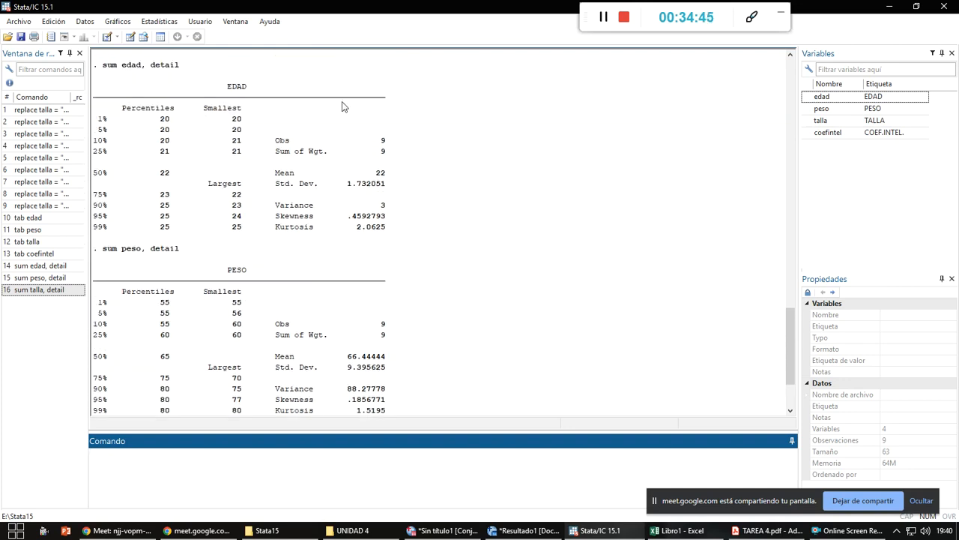
scroll(408, 241, down, 3)
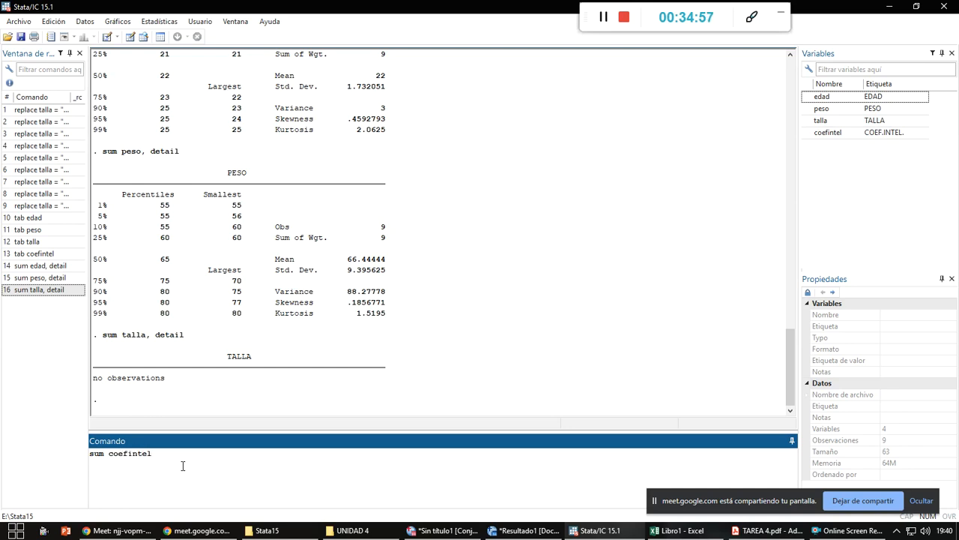
text(dea)
key(BackSpace)
key(Return)
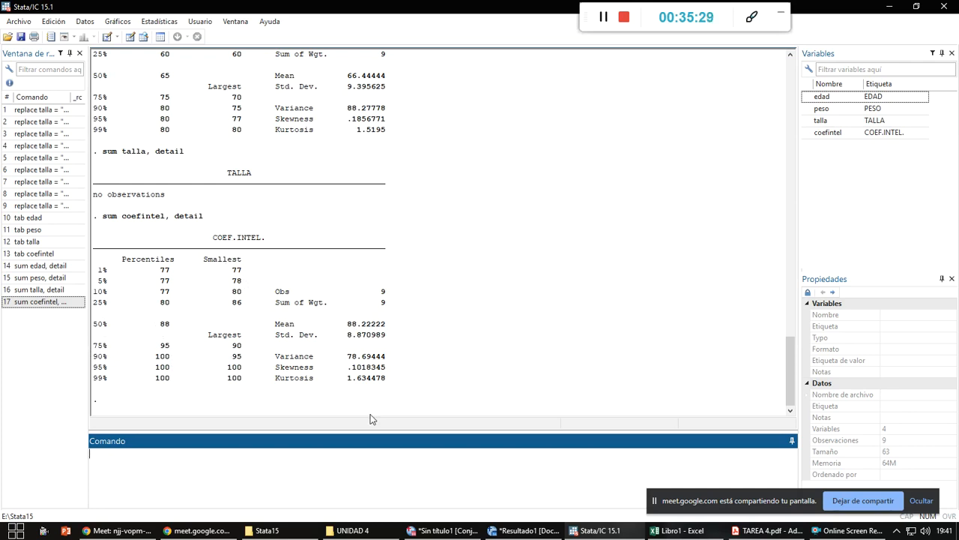
- Switch to the Google Meet call, admit the waiting participant, and return to TAREA 4.pdf
key(alt+Tab)
key(Tab)
key(Tab)
key(Tab)
key(Tab)
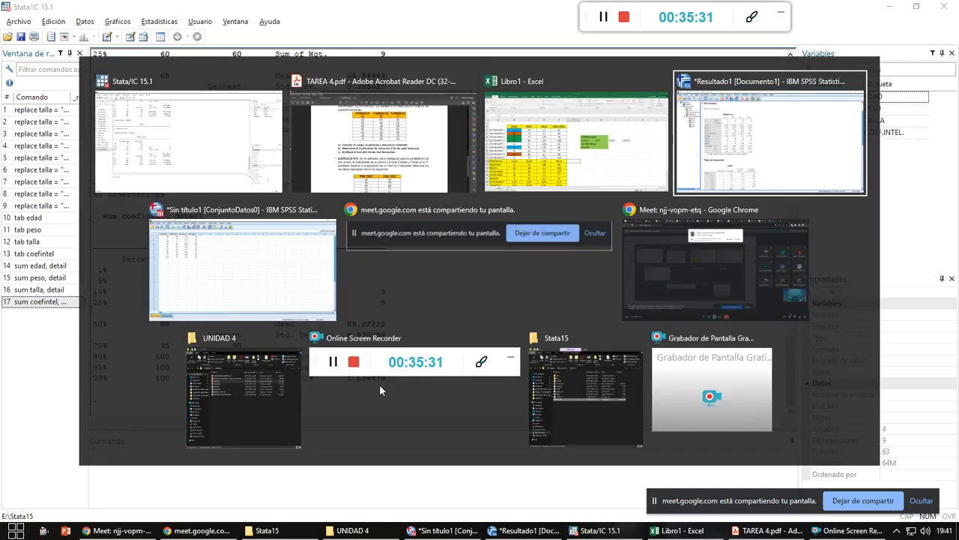
key(Tab)
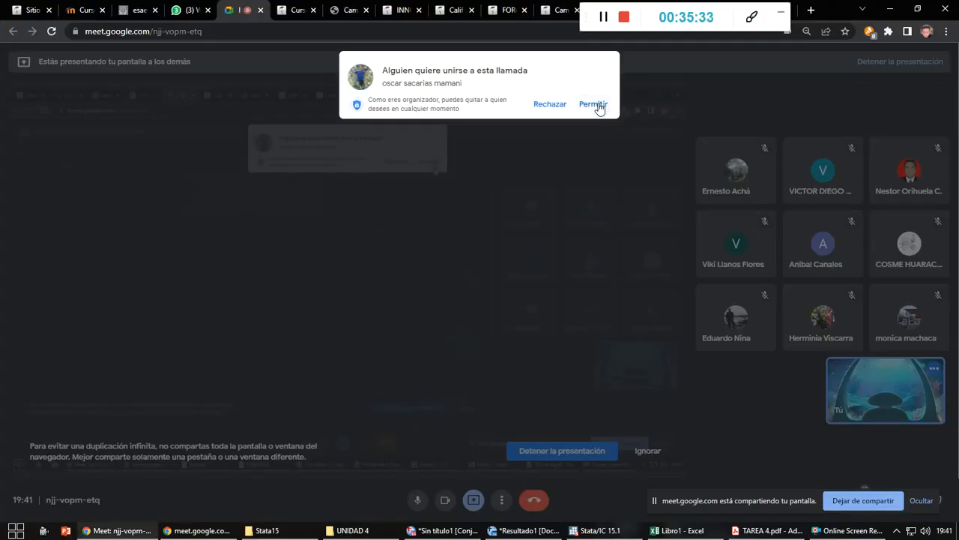
click(597, 105)
key(alt+Tab)
key(Tab)
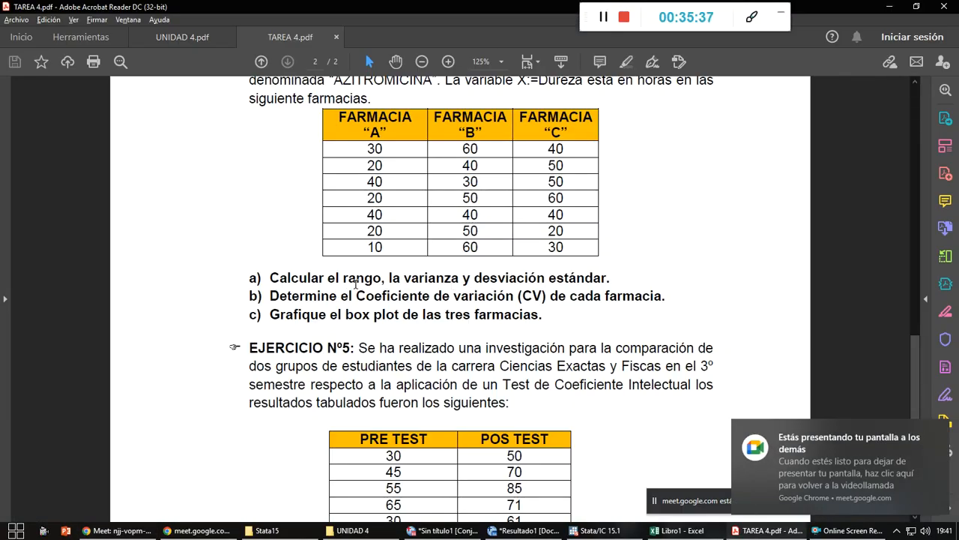
- Switch to Stata and review the frequency tables and the detailed summaries of edad and peso
key(alt+Tab)
key(alt+Tab)
key(Tab)
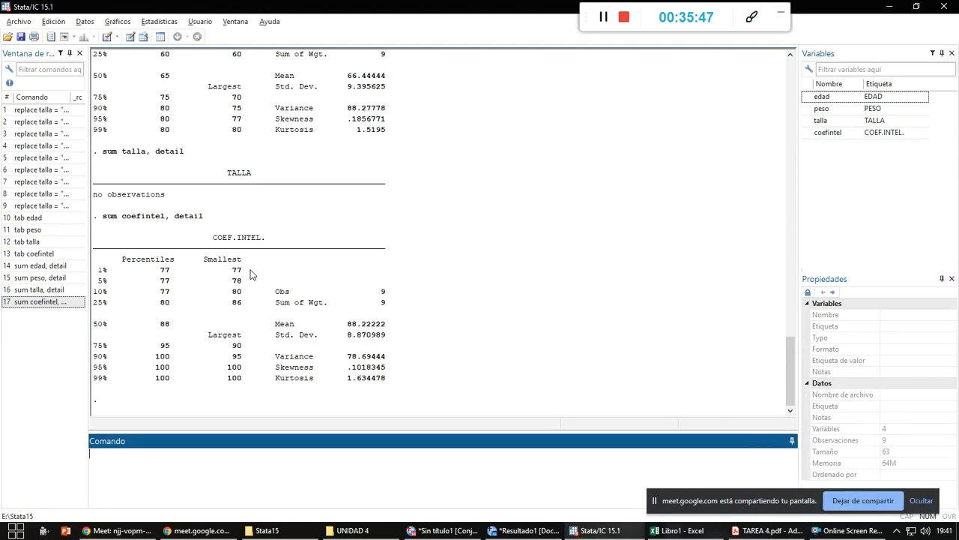
scroll(251, 275, up, 20)
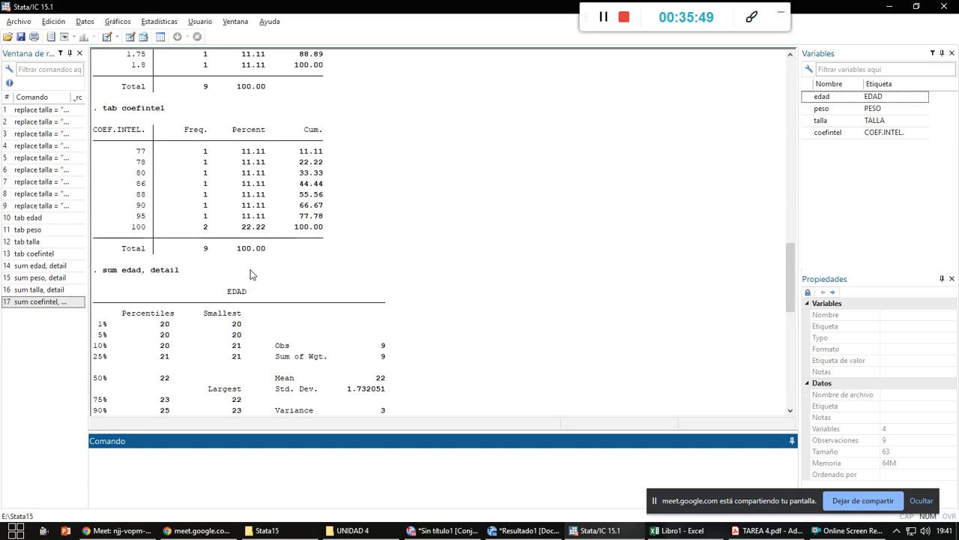
scroll(251, 275, up, 10)
scroll(251, 274, down, 16)
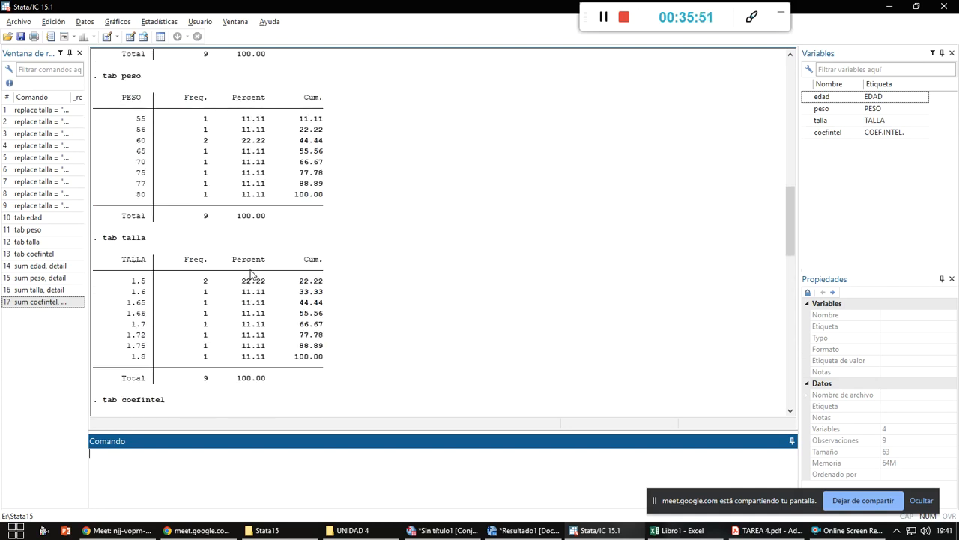
scroll(251, 274, down, 11)
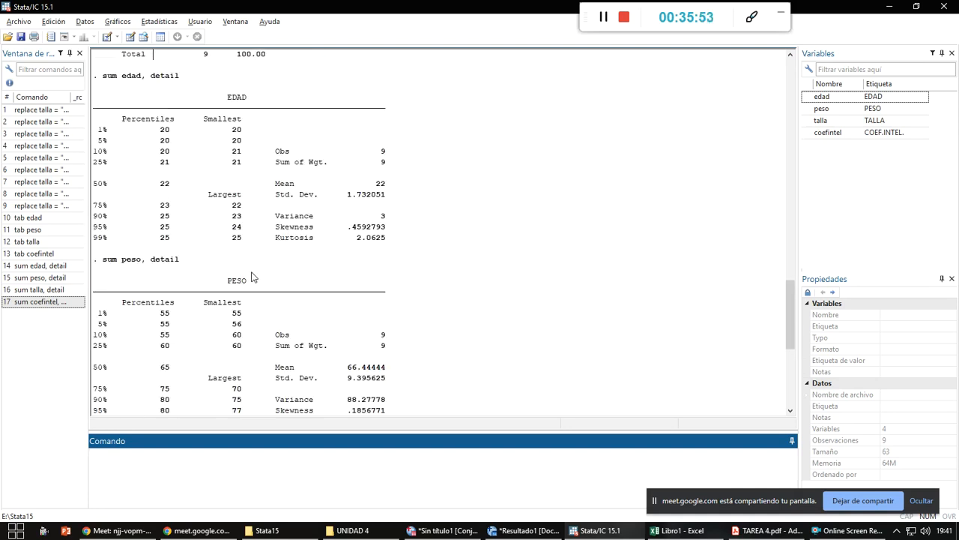
scroll(252, 278, up, 1)
scroll(347, 304, up, 3)
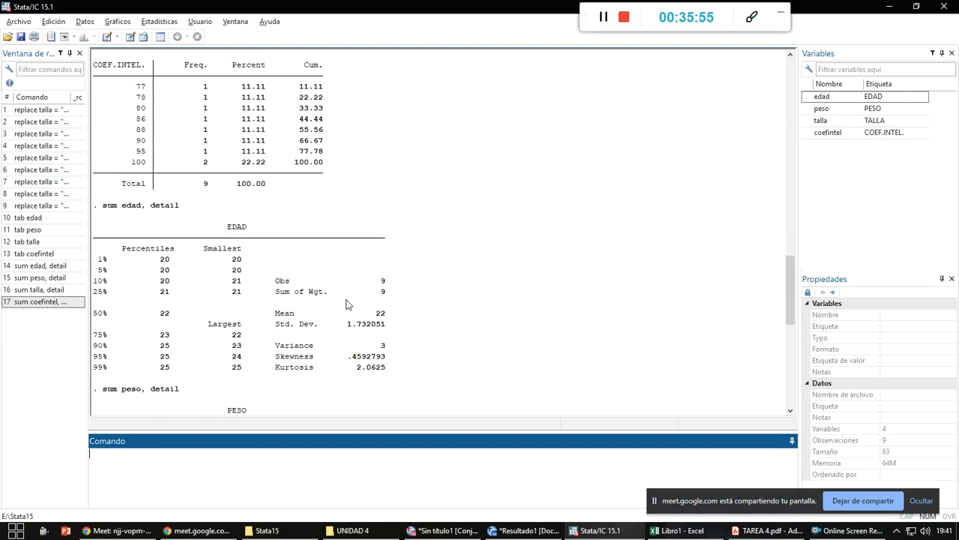
scroll(346, 305, up, 3)
scroll(346, 304, down, 5)
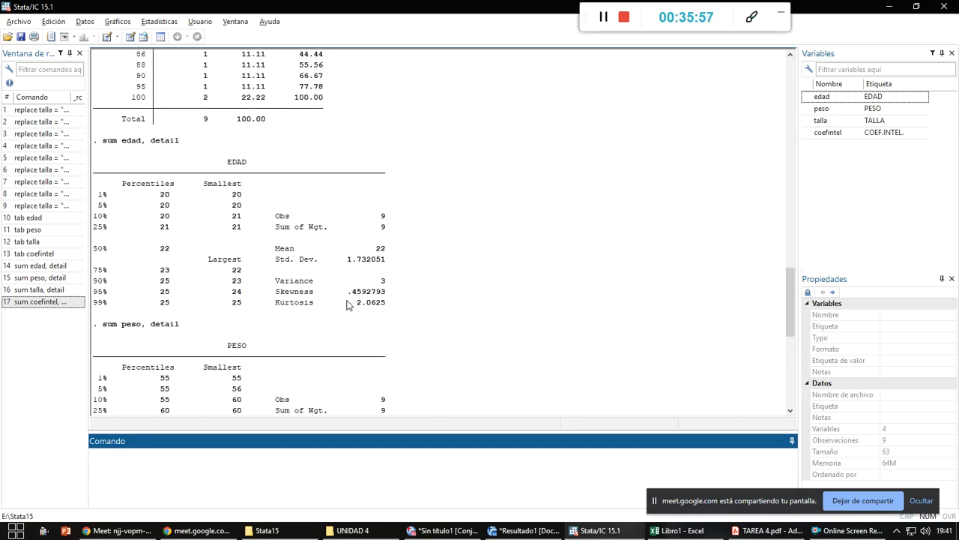
- Open Paint and paste a screenshot of the Stata results window into the new image
click(505, 210)
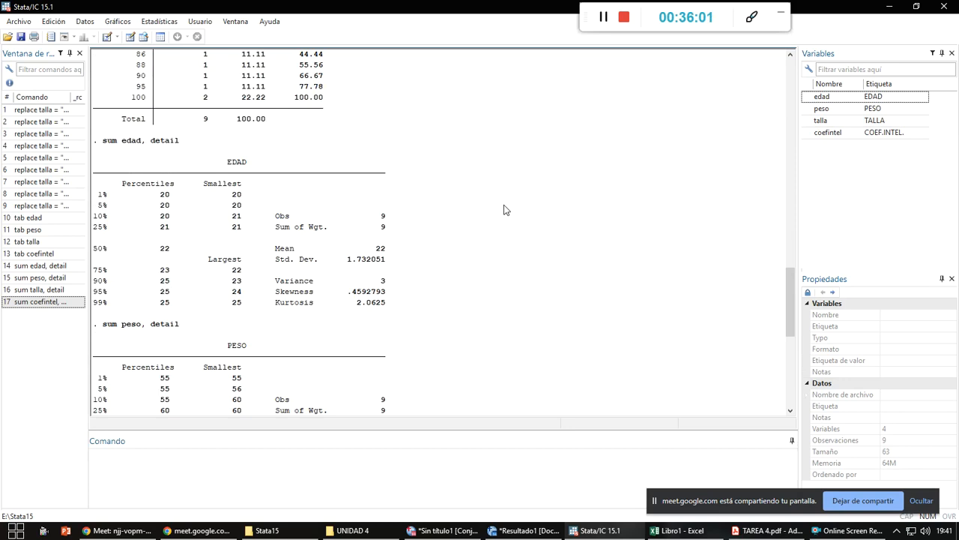
click(15, 530)
click(38, 272)
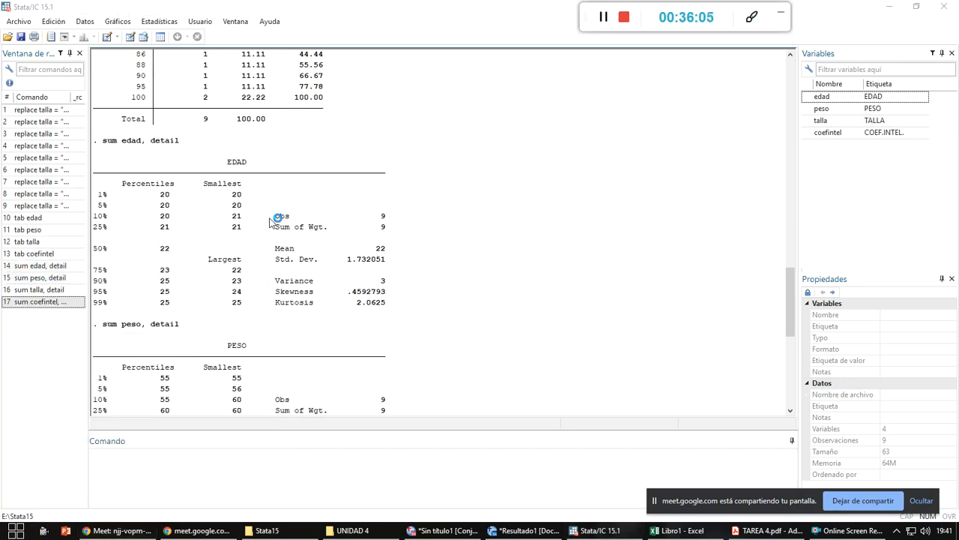
key(ctrl+v)
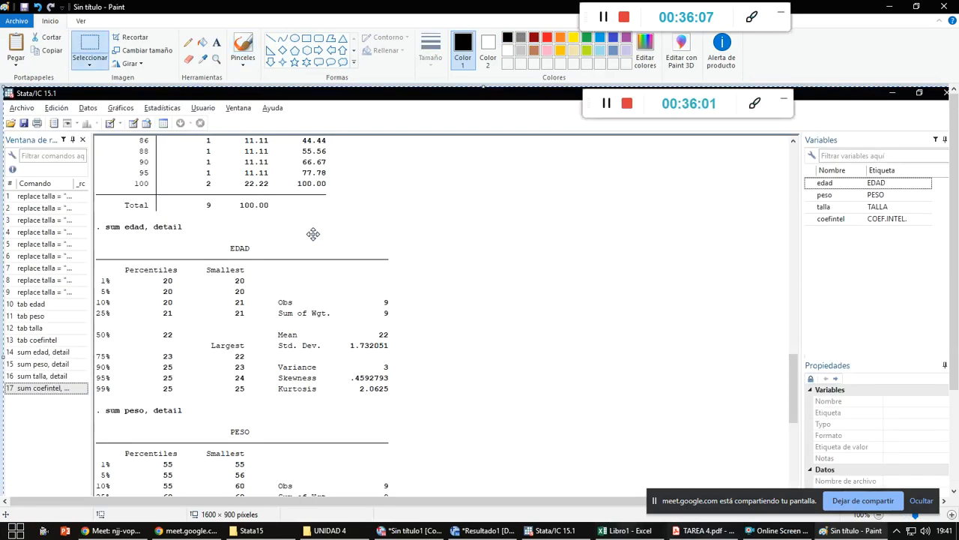
drag(345, 235, 397, 218)
- Open Word and create a blank document for the statistics report
key(alt+Tab)
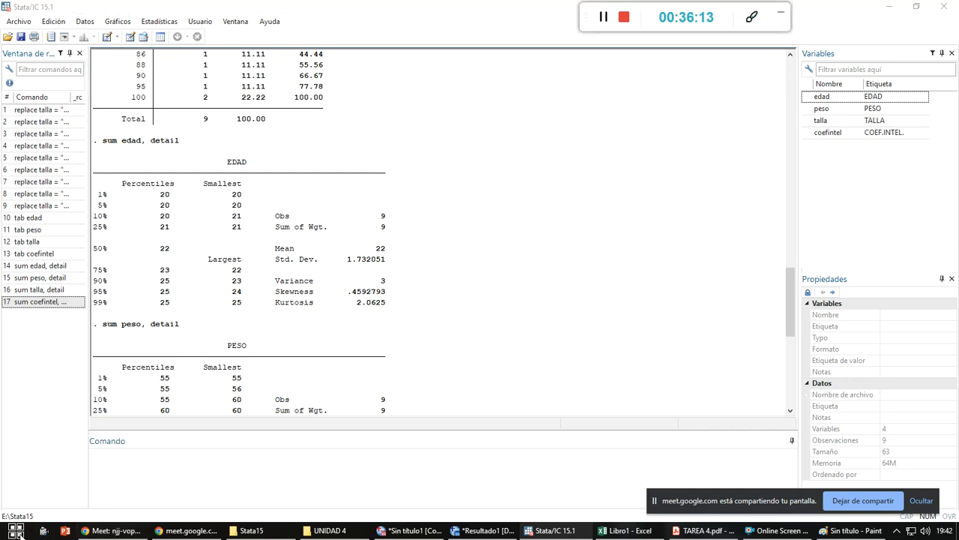
click(17, 534)
click(26, 252)
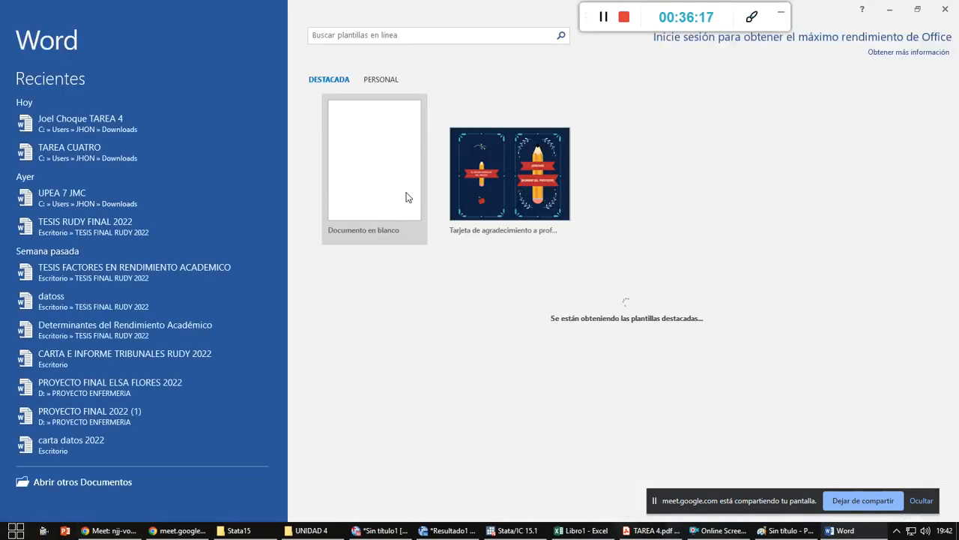
click(397, 180)
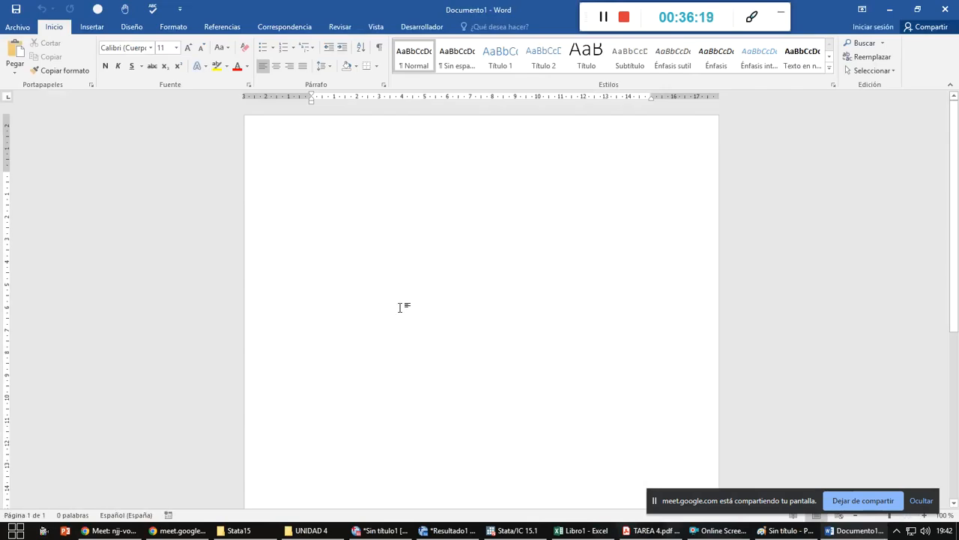
key(alt+Tab)
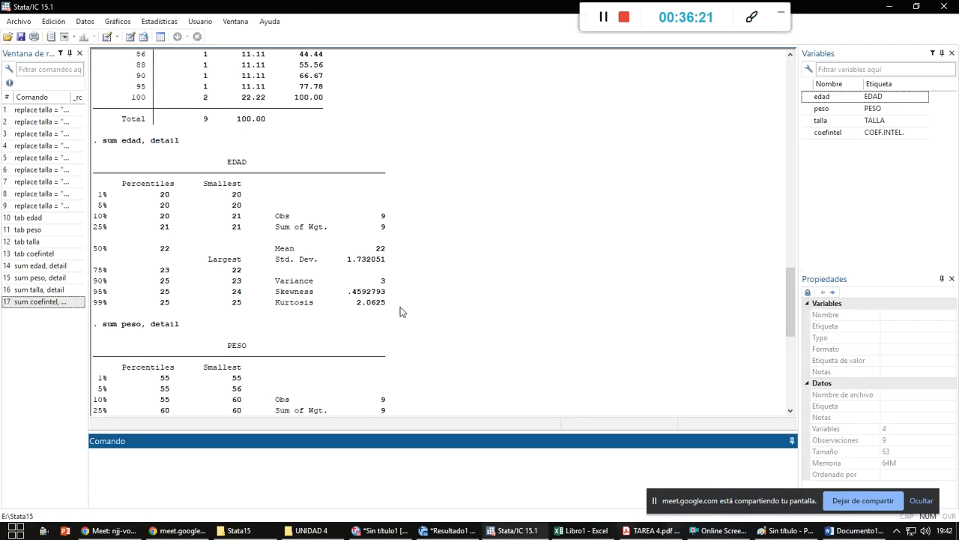
key(alt+Tab)
- Enter the heading MEDIDAS ESTADÍSTICAS CON EXCEL and format it centered, bold and 14 pt
text(MEDIDA)
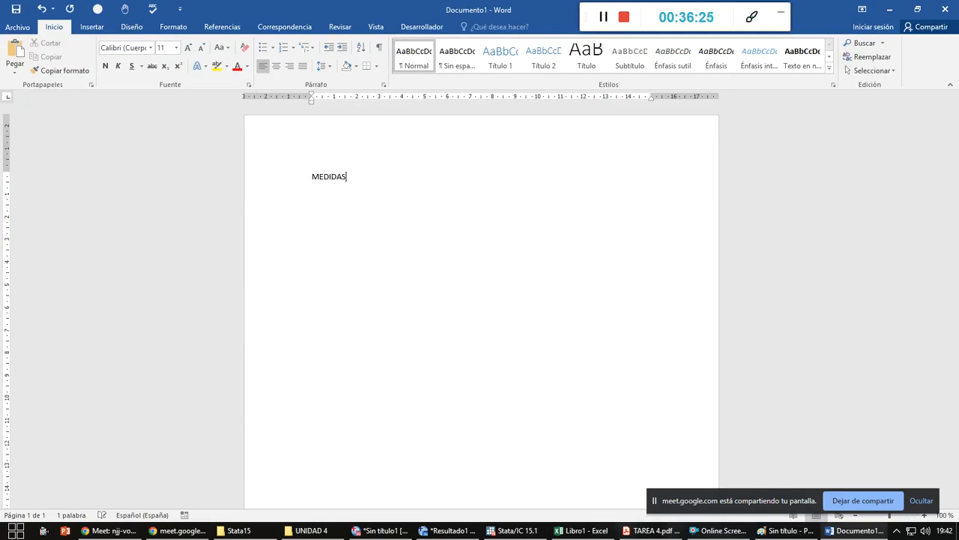
text(S ESTADÍSTICAS)
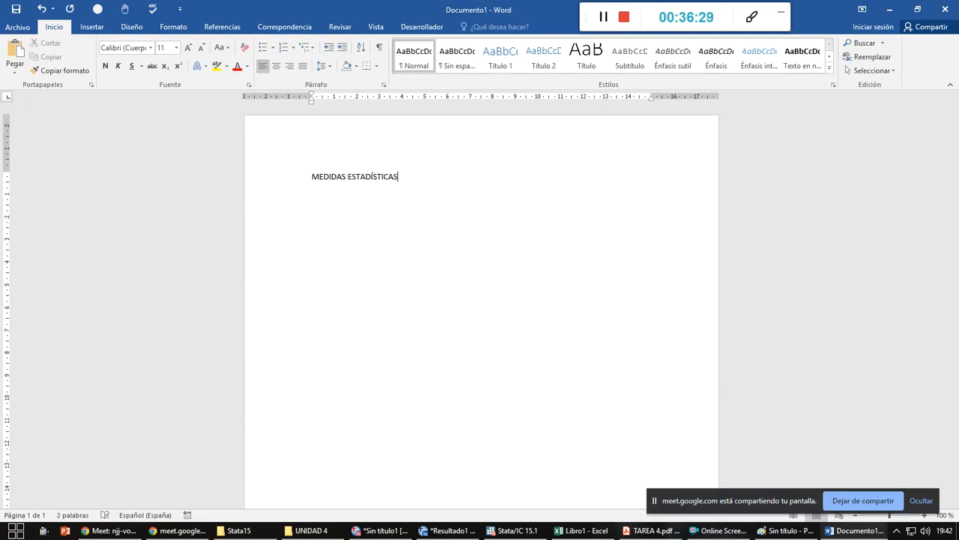
text( CON EX)
drag(309, 177, 530, 191)
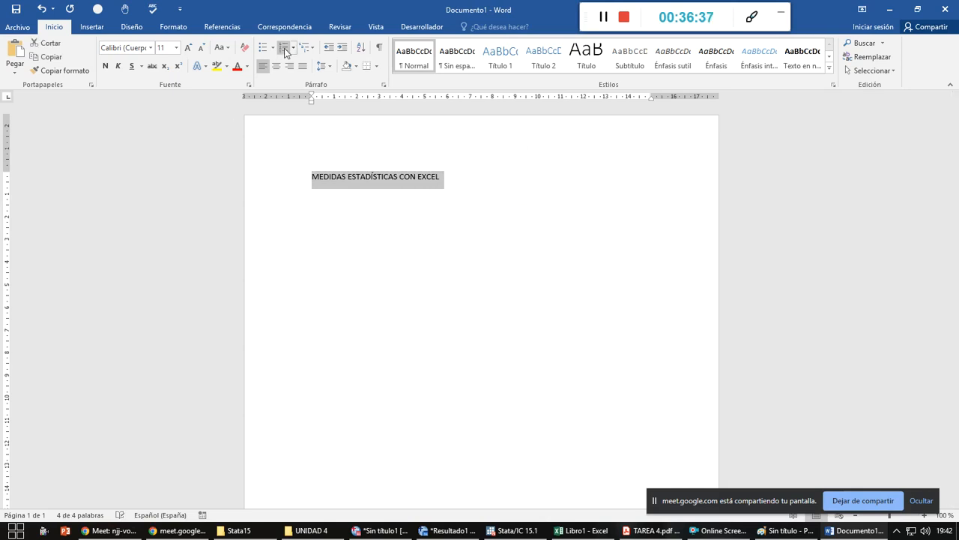
click(276, 66)
click(177, 47)
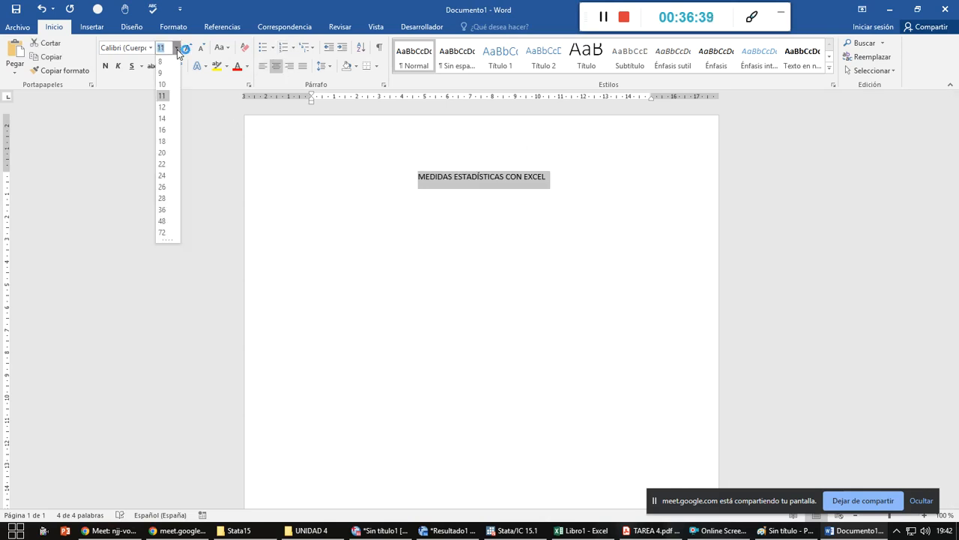
click(165, 118)
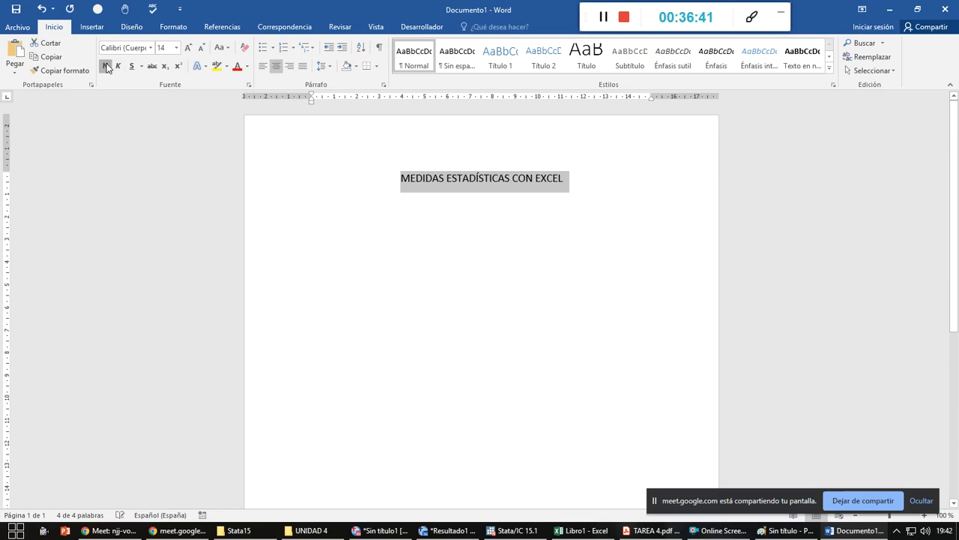
click(106, 66)
- Copy the heading and paste it twice below the original, with blank lines between the copies
key(ctrl+c)
click(587, 199)
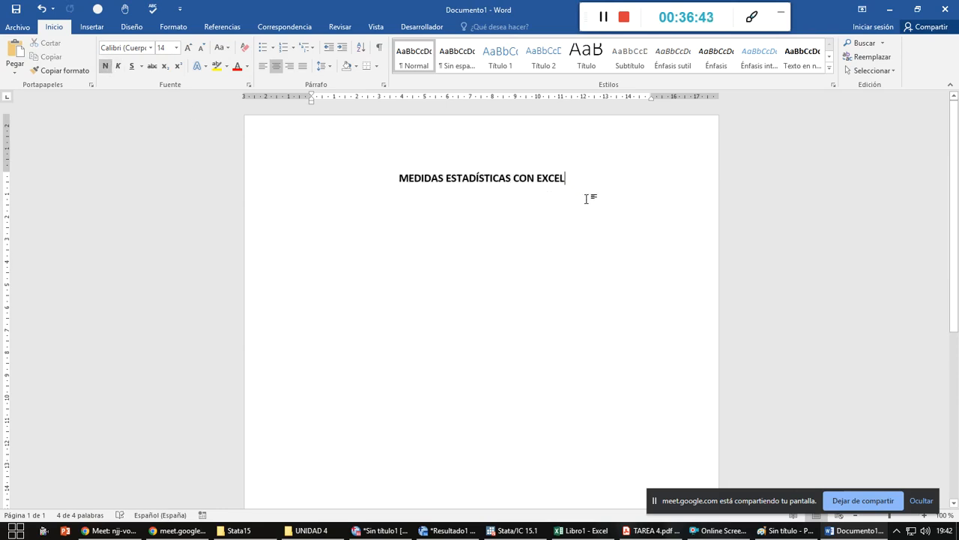
key(Return)
key(Return)
key(ctrl+v)
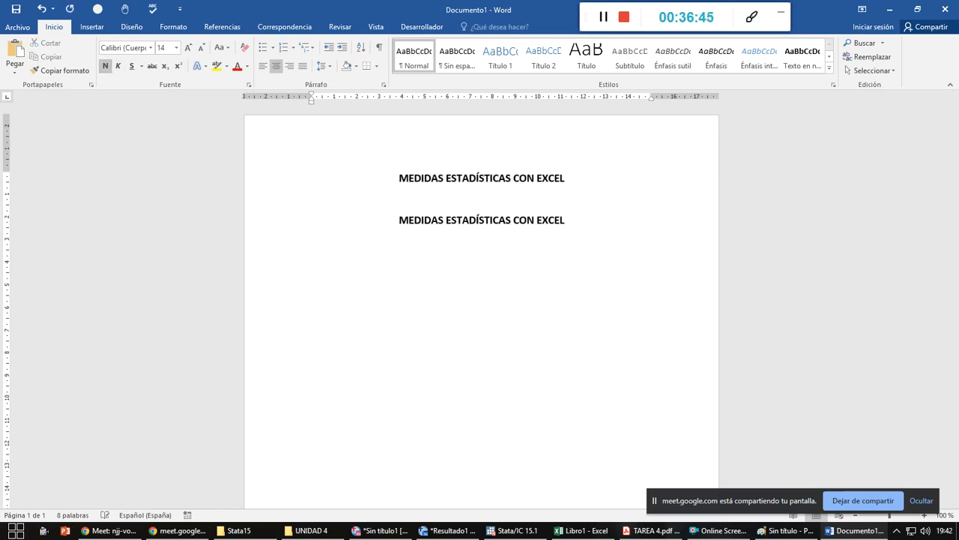
key(Return)
key(Return)
key(ctrl+v)
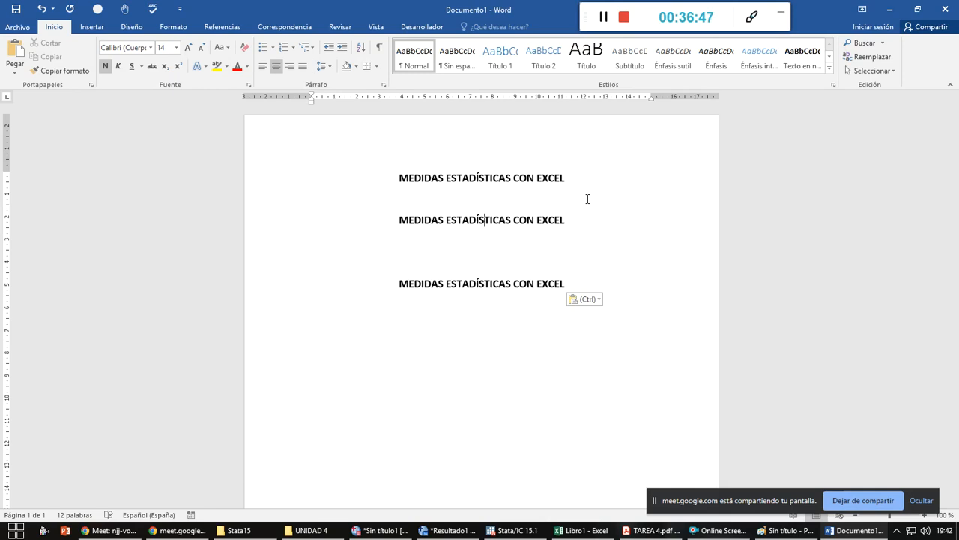
- Change the second heading to MEDIDAS ESTADÍSTICAS CON SPSS and the third to MEDIDAS ESTADÍSTICAS CON STATA
click(537, 219)
text(SPSS)
key(Delete)
key(Delete)
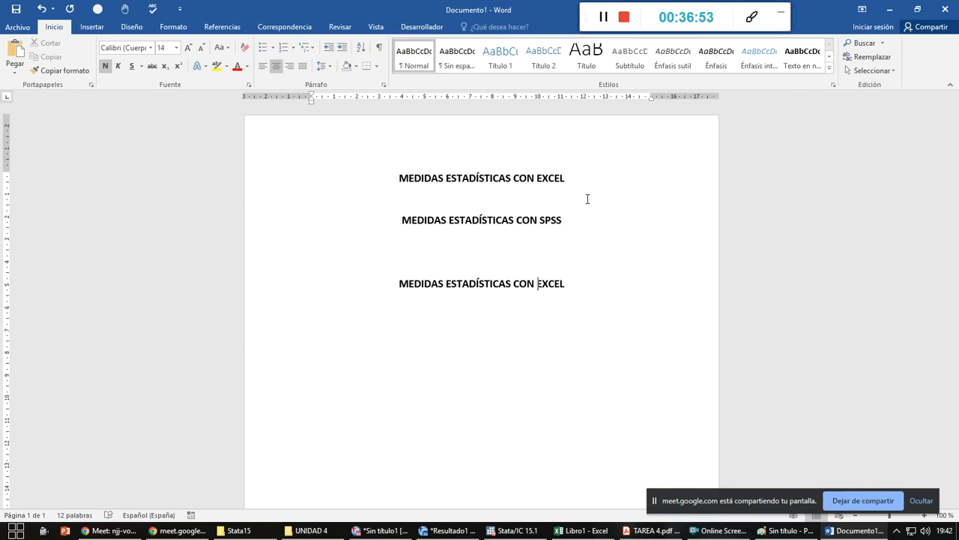
text(STATA)
key(Delete)
key(Delete)
key(Delete)
key(Delete)
key(Delete)
- Add three blank lines between the EXCEL heading and the SPSS heading
click(584, 199)
key(Return)
key(Return)
key(Return)
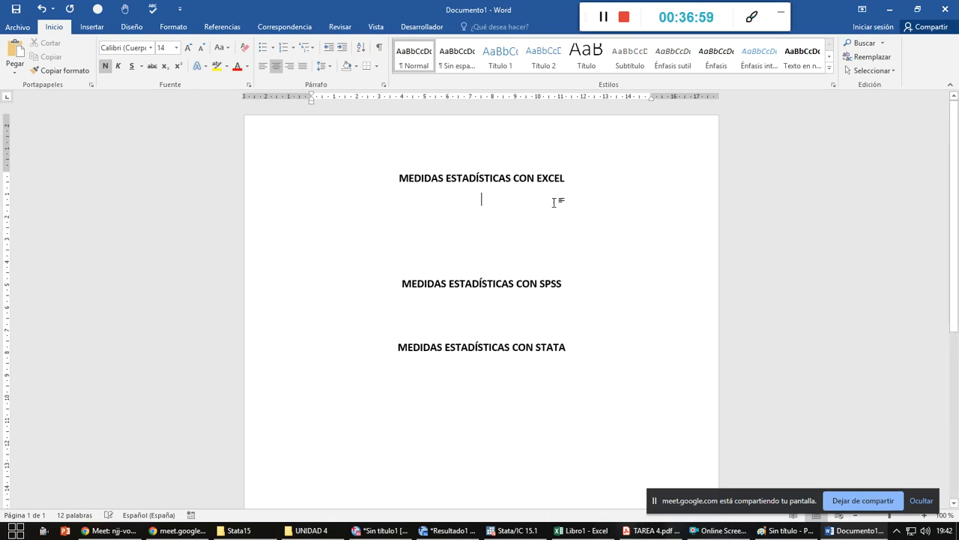
- Switch to Libro1 in Excel and copy the student data and statistics table, range A2:E21
key(alt+Tab)
key(alt+Tab)
key(alt+Tab)
key(alt+Tab)
key(alt+Tab)
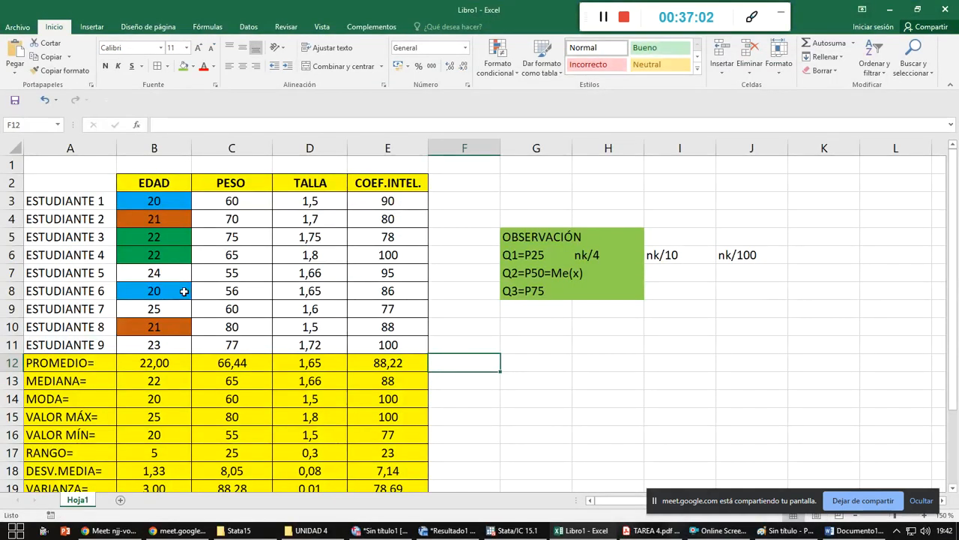
drag(105, 201, 378, 421)
key(ctrl+c)
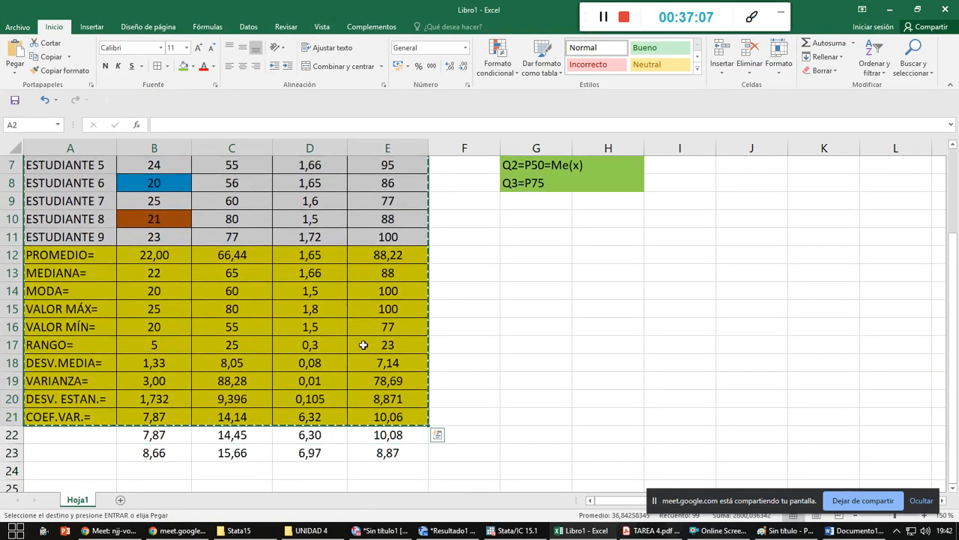
key(alt+Tab)
key(alt+Tab)
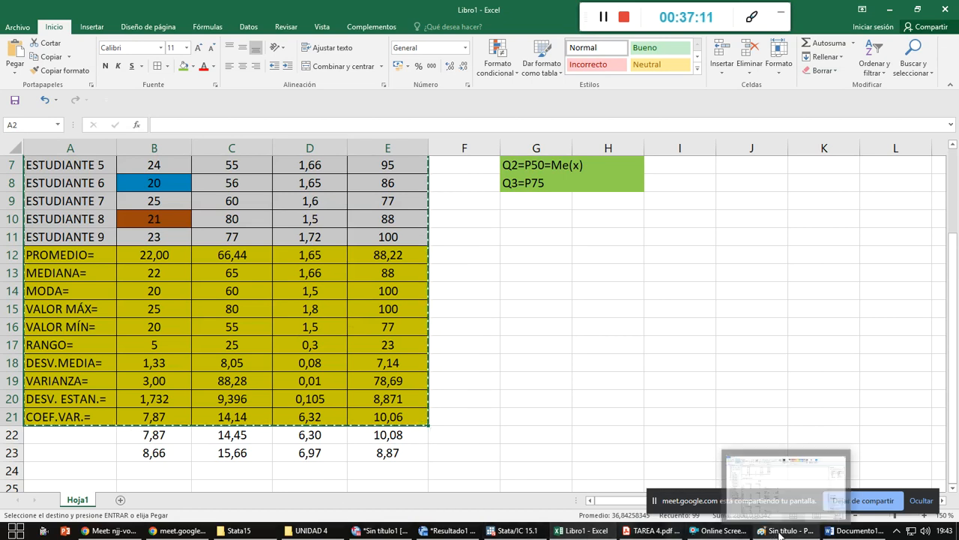
- Open a new Paint drawing, paste the copied Excel table as a picture and move it into the blank canvas area
click(9, 531)
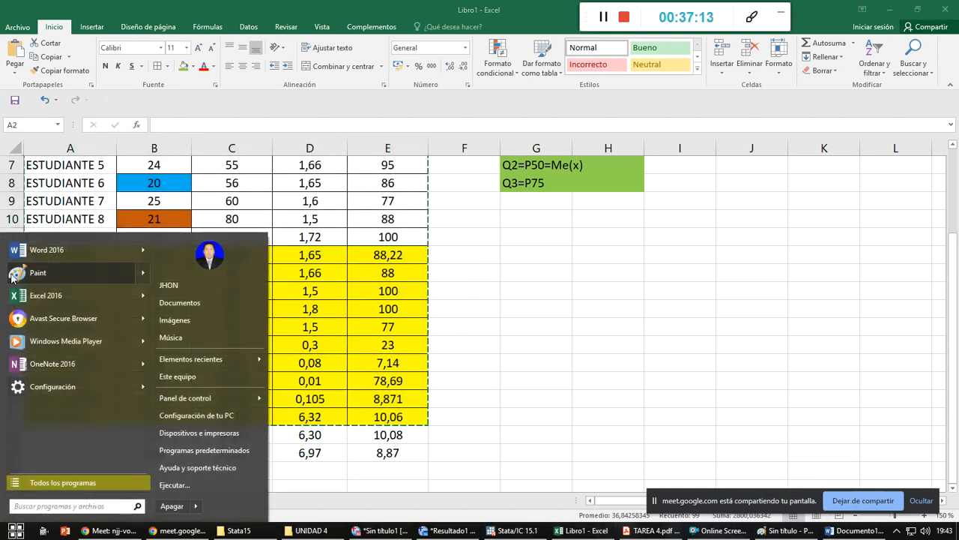
click(14, 275)
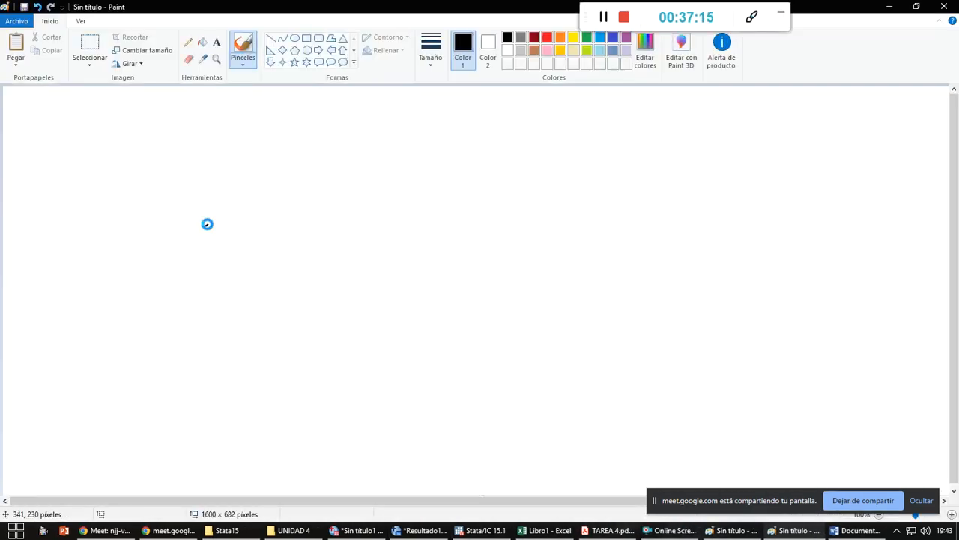
key(ctrl+v)
drag(206, 190, 342, 216)
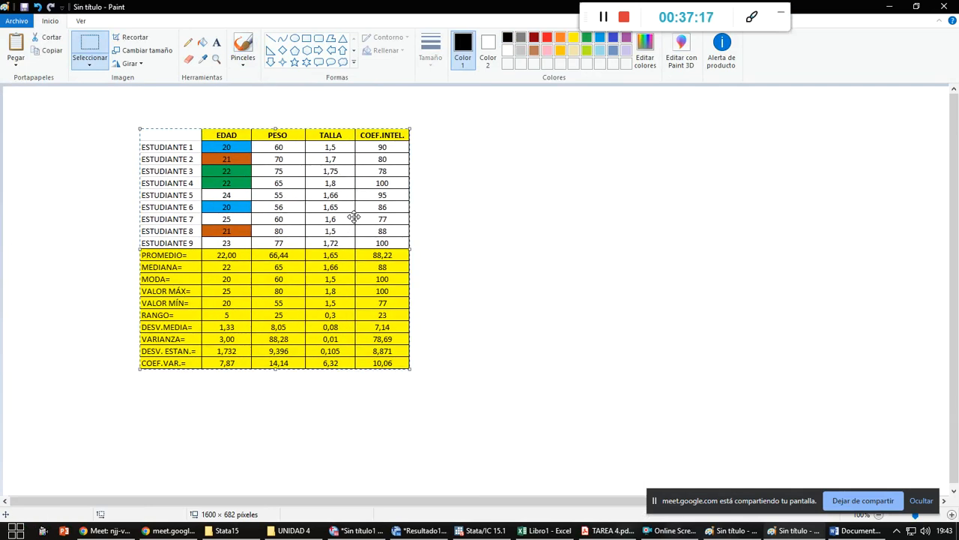
- Switch to Documento1 in Word and paste the table picture below the MEDIDAS ESTADÍSTICAS CON EXCEL heading
key(alt+Tab)
key(alt+Tab)
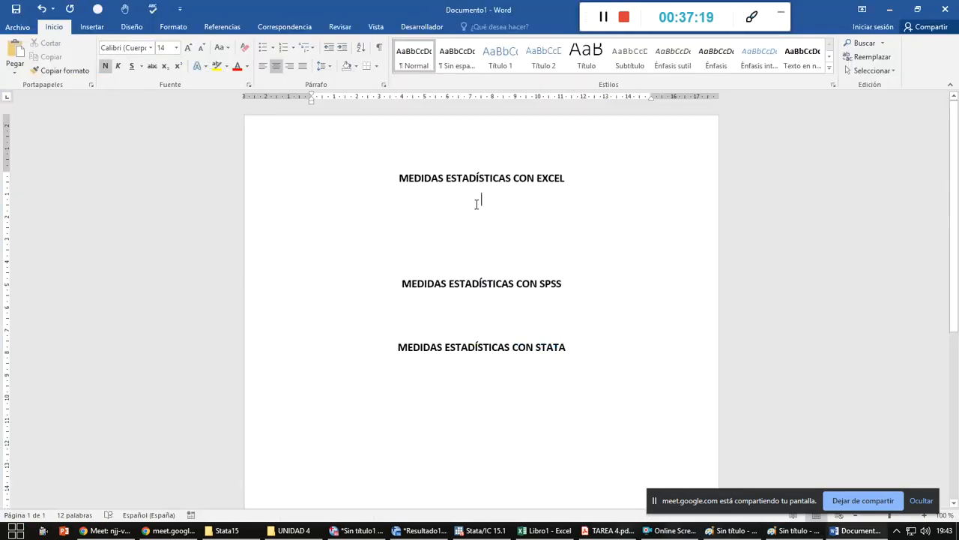
click(481, 209)
key(ctrl+v)
click(490, 240)
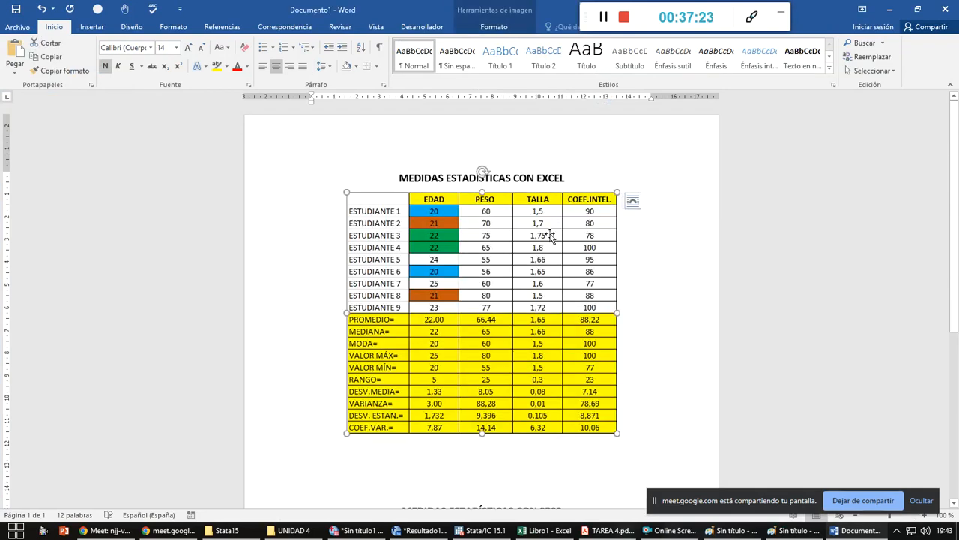
- Place the insertion point below the SPSS heading, then switch to the SPSS output and copy the Estadísticos table
scroll(538, 305, down, 3)
click(519, 390)
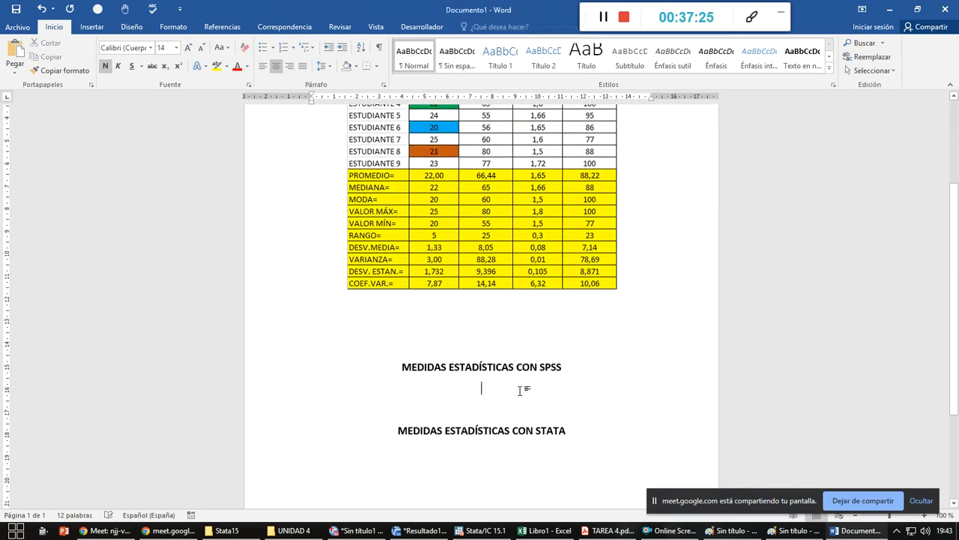
key(alt+Tab)
key(alt+Tab)
key(alt+Tab)
key(alt+Tab)
key(alt+Tab)
key(alt+Tab)
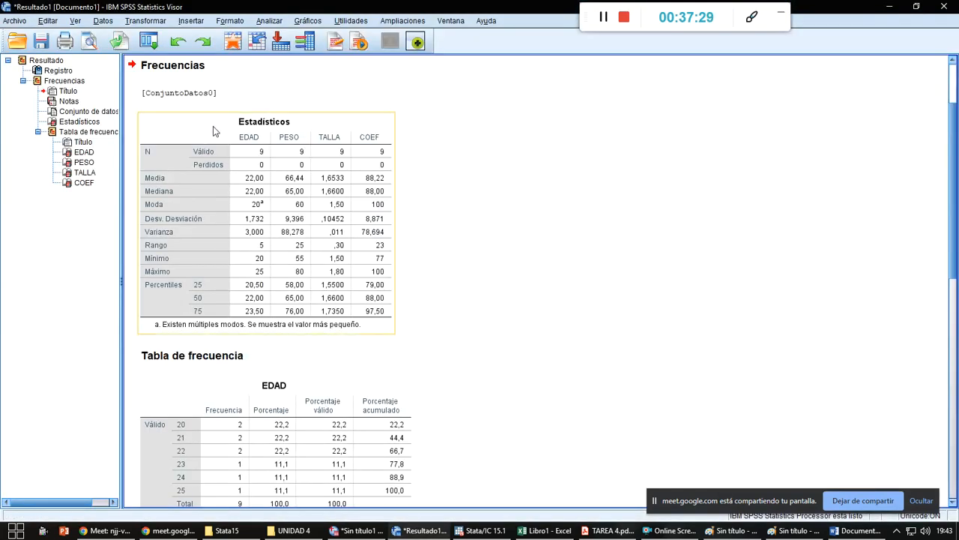
click(213, 131)
key(ctrl+c)
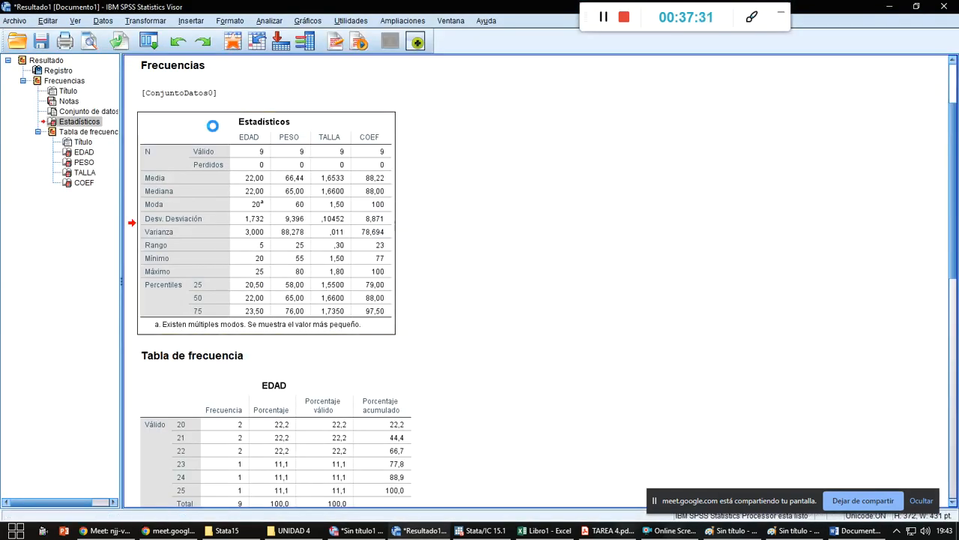
- Paste the Estadísticos table below the SPSS heading in Word and center it on the page
key(alt+Tab)
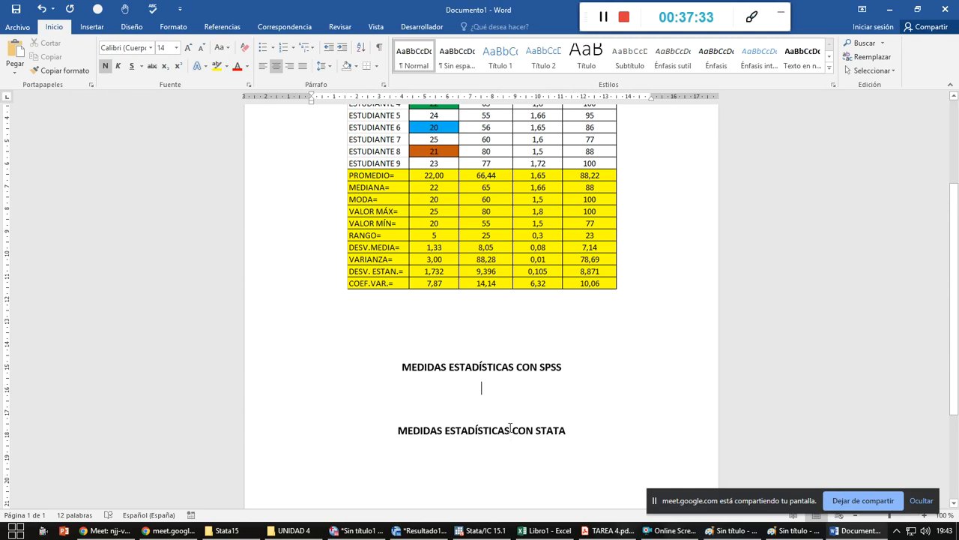
key(ctrl+v)
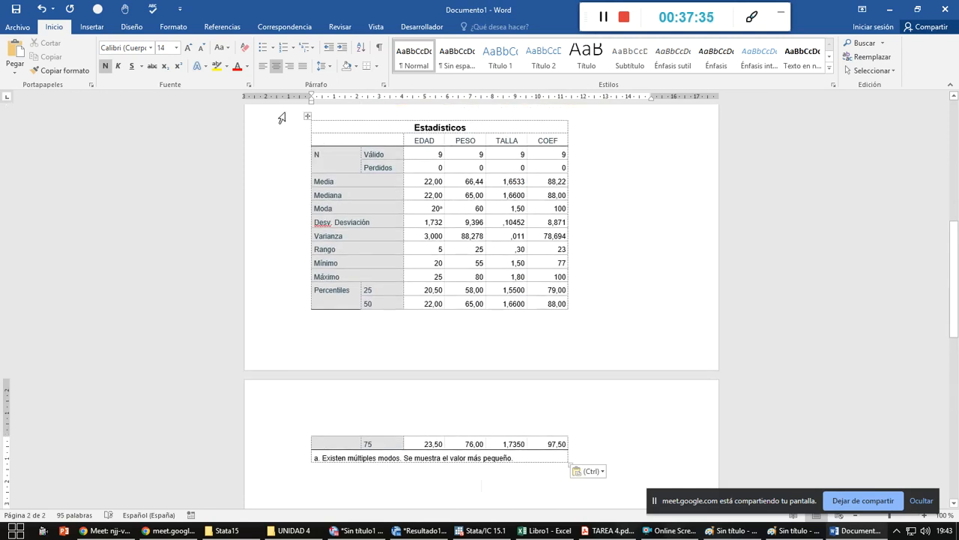
click(308, 116)
click(276, 66)
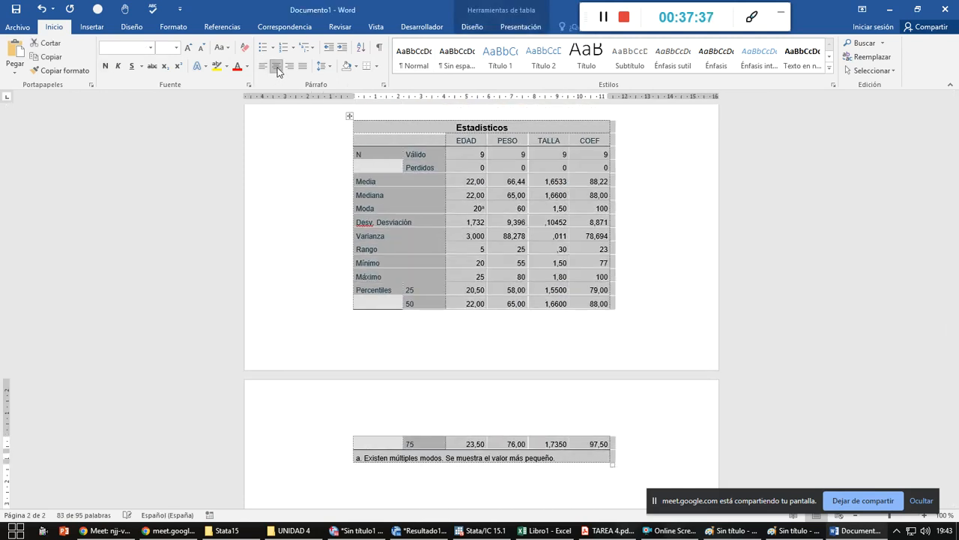
- Place the insertion point below the STATA heading, then select and copy the sum edad, detail results from the Stata capture in Paint
scroll(623, 383, down, 3)
click(538, 385)
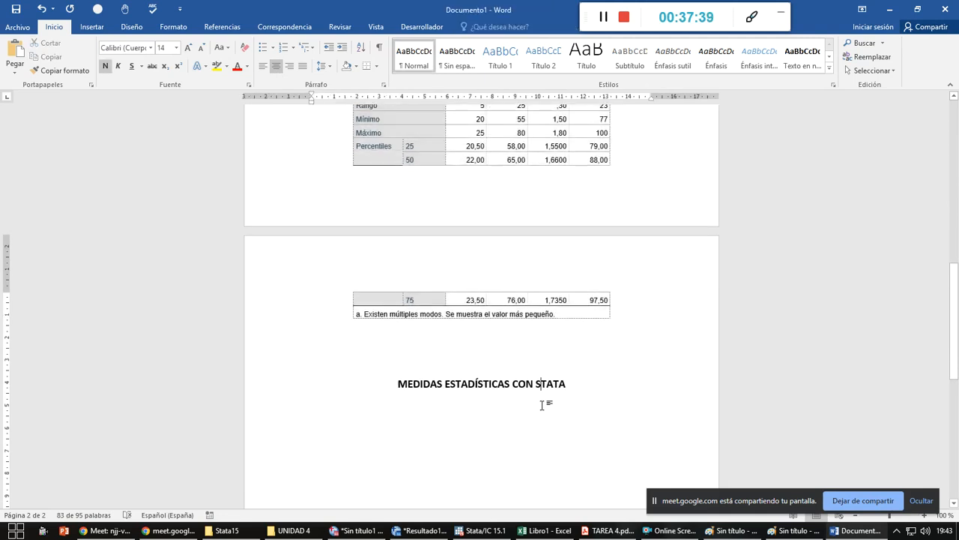
key(Return)
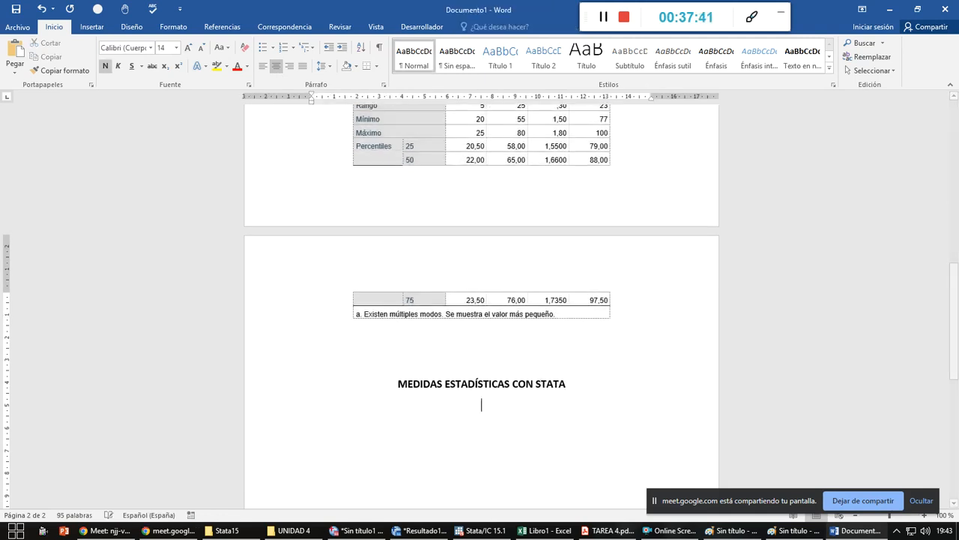
key(alt+Tab)
key(alt+Tab)
key(alt+Tab)
key(alt+Tab)
key(alt+Tab)
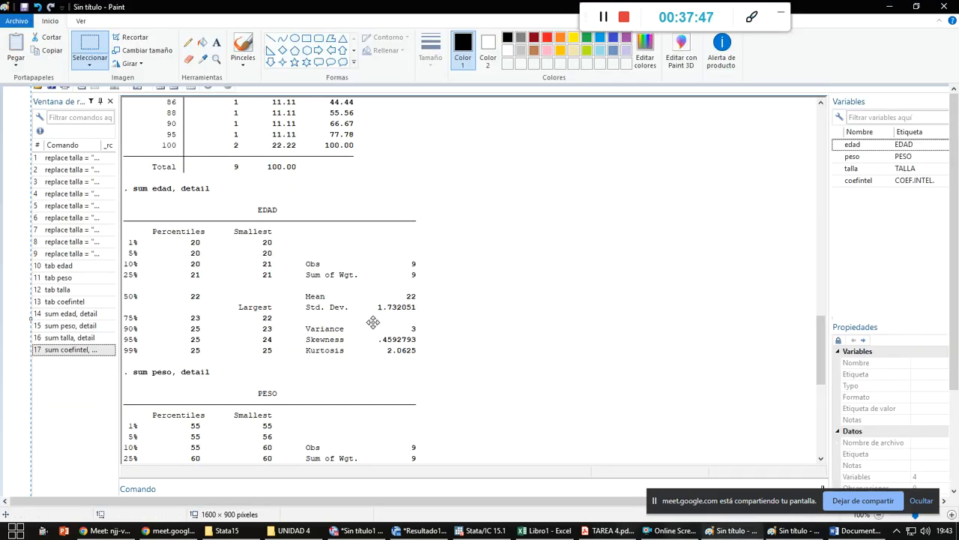
click(84, 47)
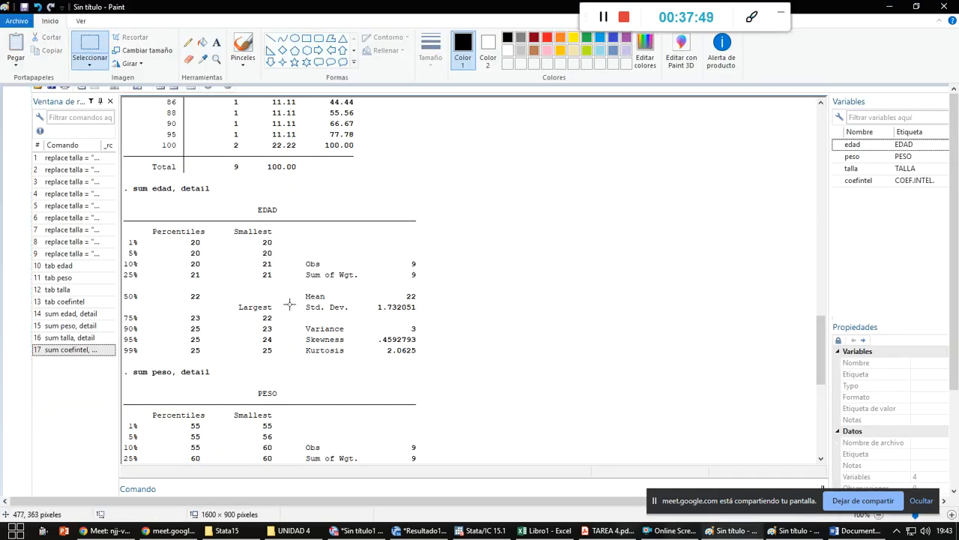
mouse_move(123, 183)
mouse_down()
mouse_move(180, 287)
mouse_move(299, 364)
mouse_move(353, 383)
mouse_move(430, 379)
mouse_move(424, 374)
mouse_up()
key(ctrl+c)
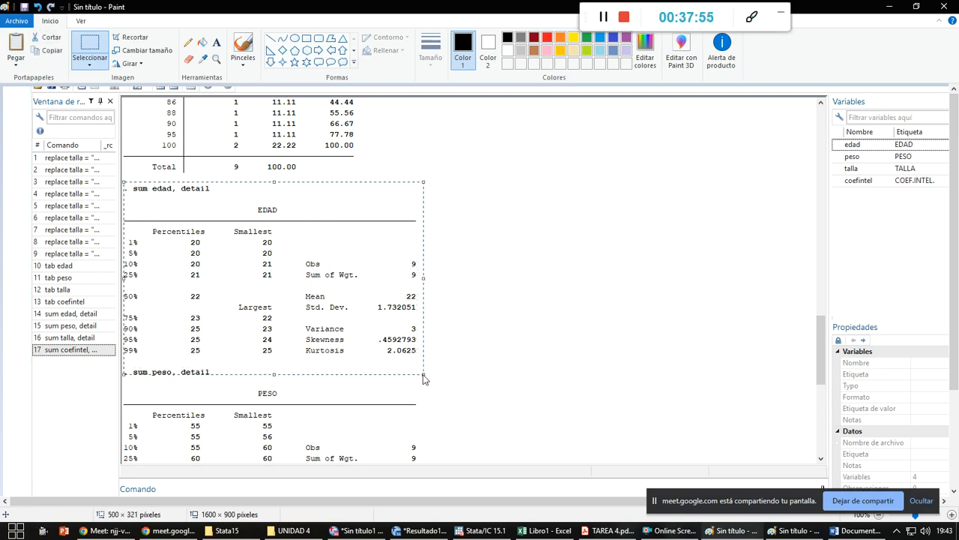
- Paste the EDAD results picture below the MEDIDAS ESTADÍSTICAS CON STATA heading in Word
key(alt+Tab)
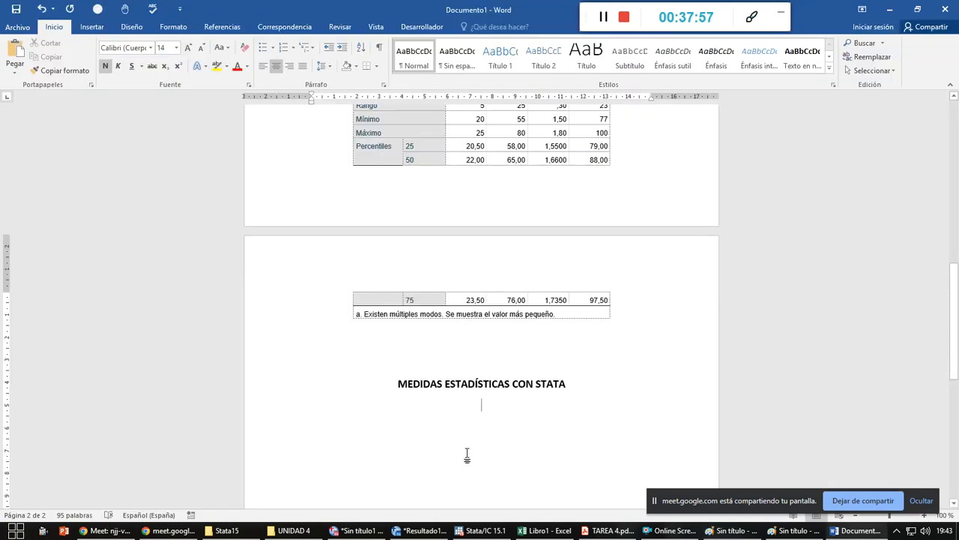
click(467, 449)
key(ctrl+v)
scroll(472, 389, down, 3)
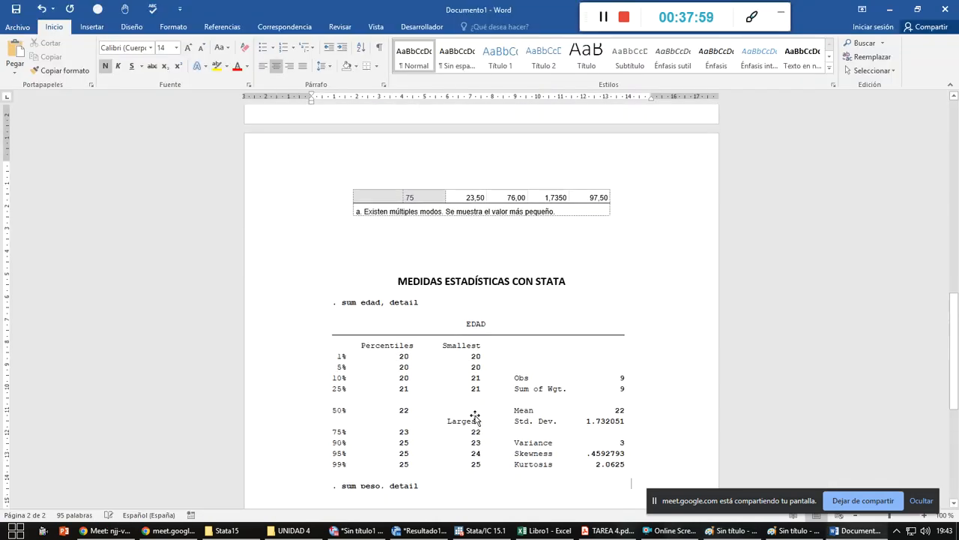
click(475, 365)
- Capture the Stata screen showing the full sum peso, detail results, paste it over the earlier capture in Paint and reposition it
key(alt+Tab)
key(alt+Tab)
key(alt+Tab)
key(alt+Tab)
key(alt+Tab)
key(alt+Tab)
key(alt+Tab)
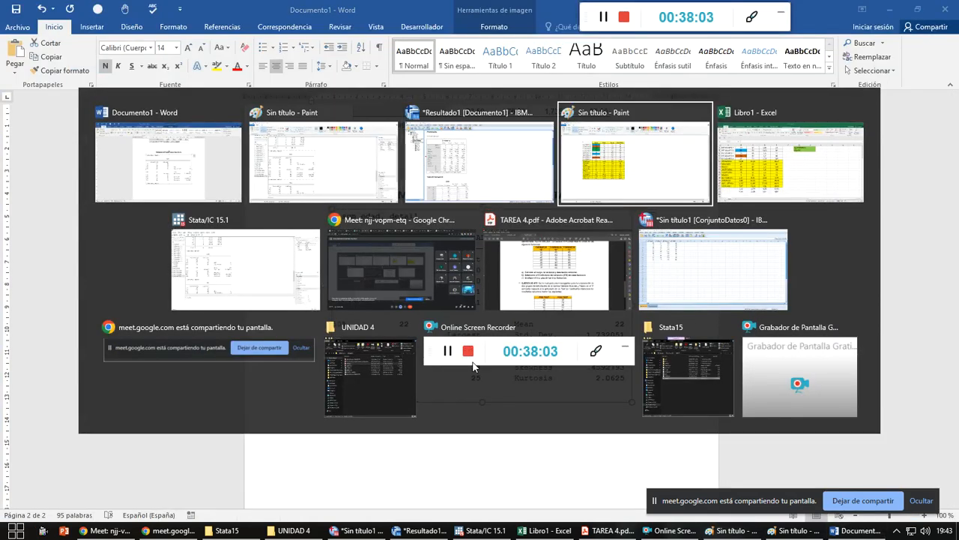
scroll(473, 366, down, 3)
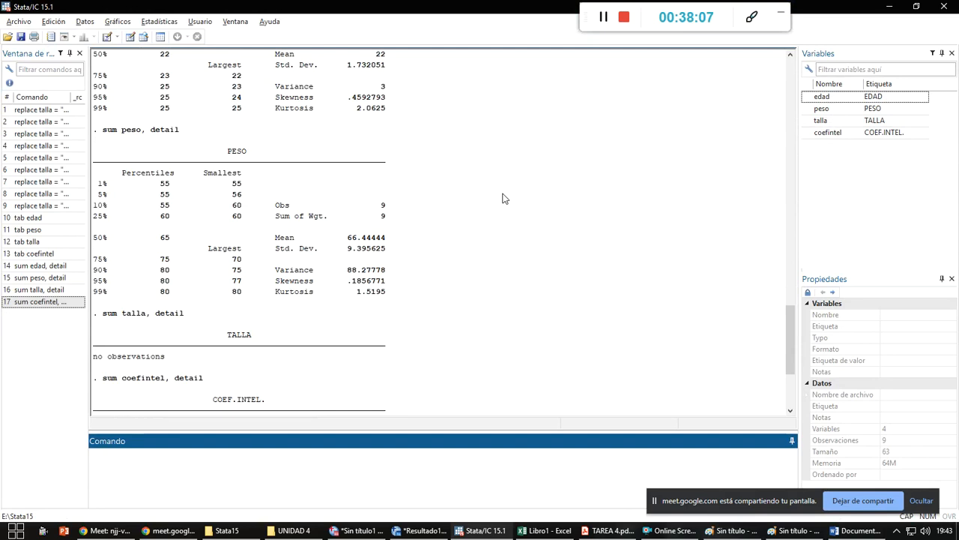
key(alt+Tab)
key(alt+Tab)
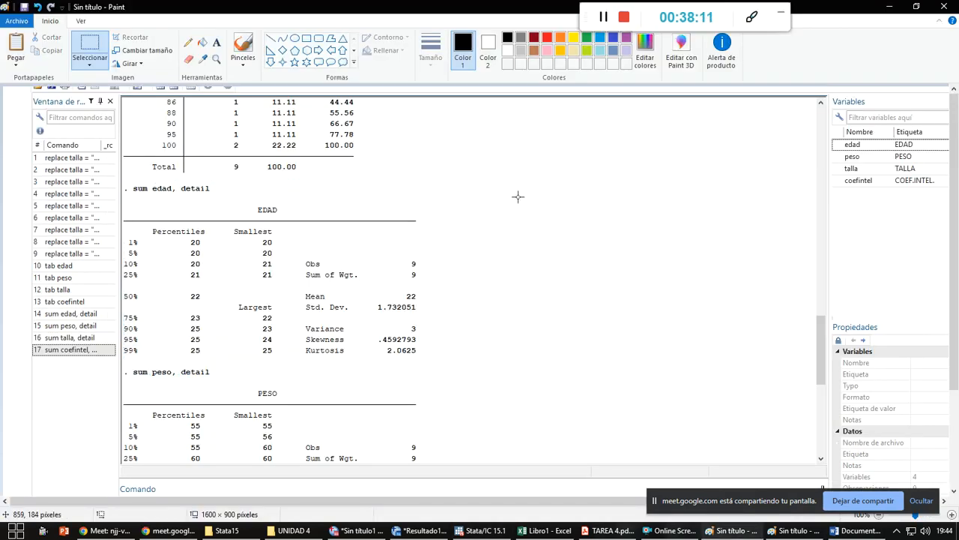
key(ctrl+v)
mouse_move(552, 260)
mouse_down()
mouse_move(553, 205)
mouse_move(568, 179)
mouse_up()
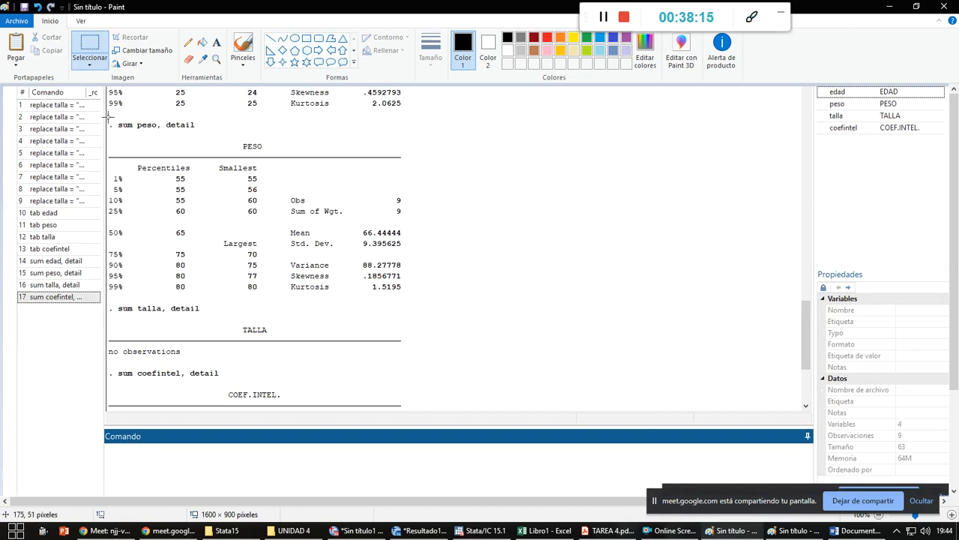
- Copy the sum peso, detail results area from the Paint capture and paste it below the EDAD results in Word
mouse_move(107, 119)
mouse_down()
mouse_move(308, 307)
mouse_move(381, 324)
mouse_move(406, 313)
mouse_up()
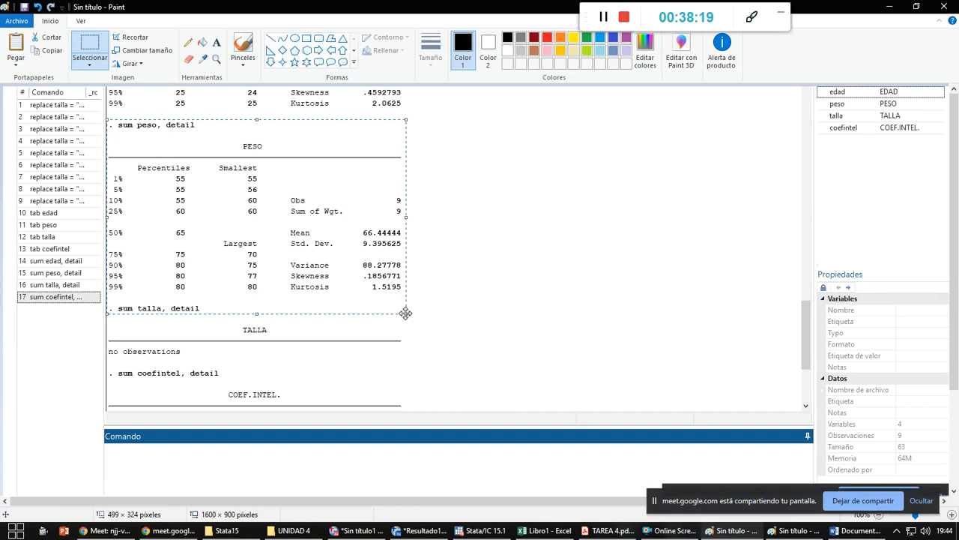
key(alt+Tab)
key(alt+Tab)
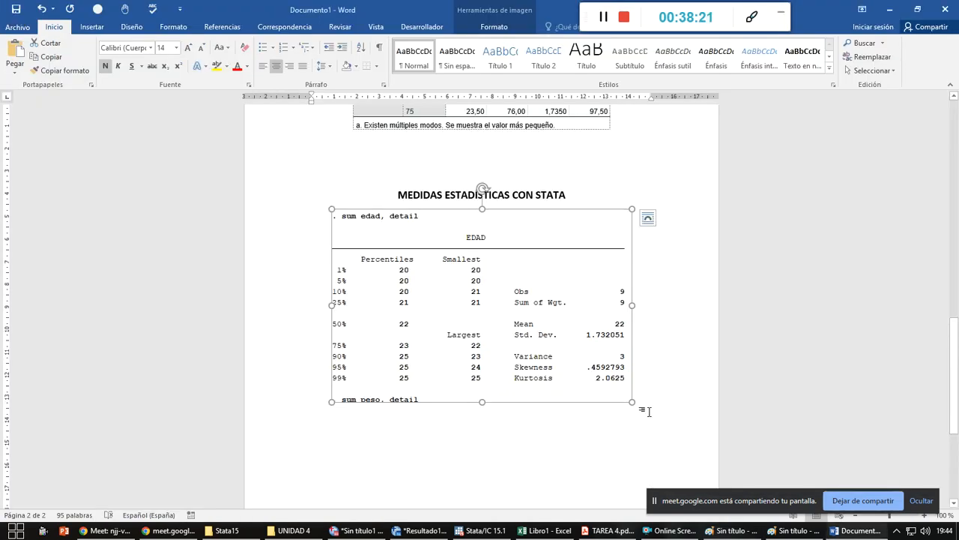
click(650, 410)
key(ctrl+v)
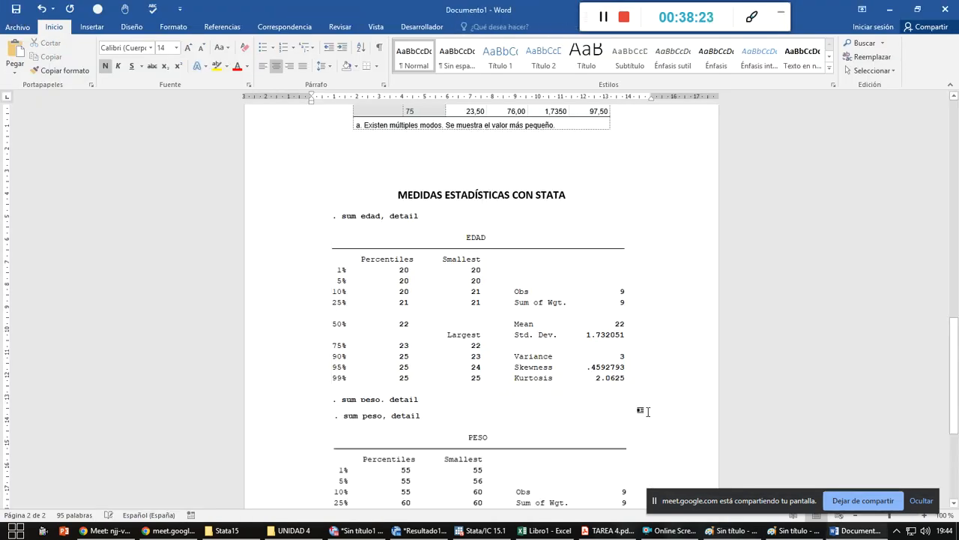
scroll(648, 410, down, 5)
- Capture the Stata screen showing the full sum coefintel, detail results and paste it into the Paint drawing
key(alt+Tab)
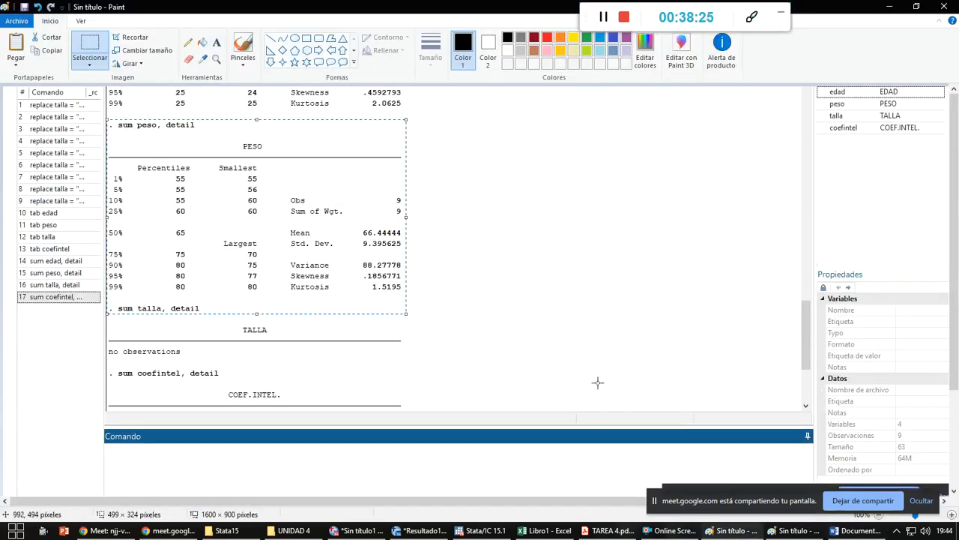
key(alt+Tab)
key(alt+Tab)
scroll(599, 385, down, 8)
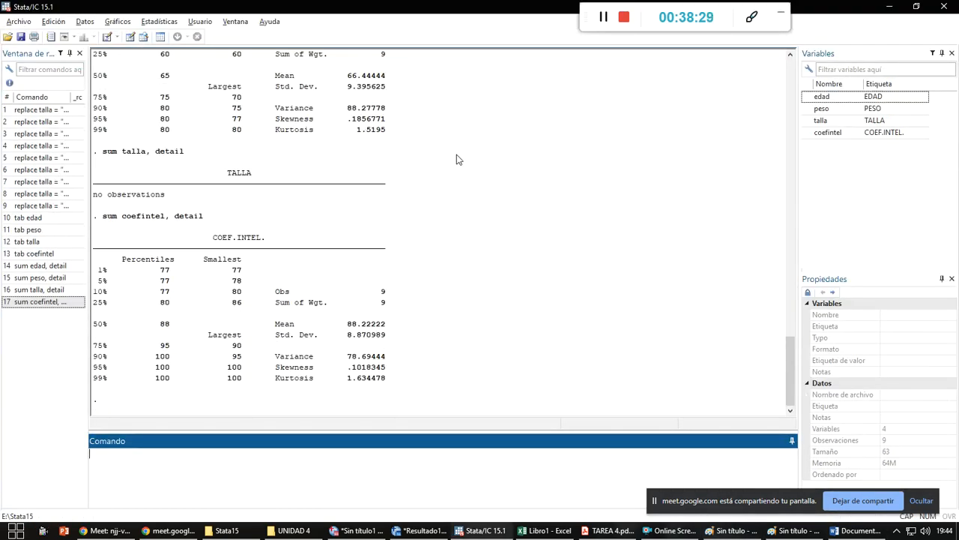
key(alt+Tab)
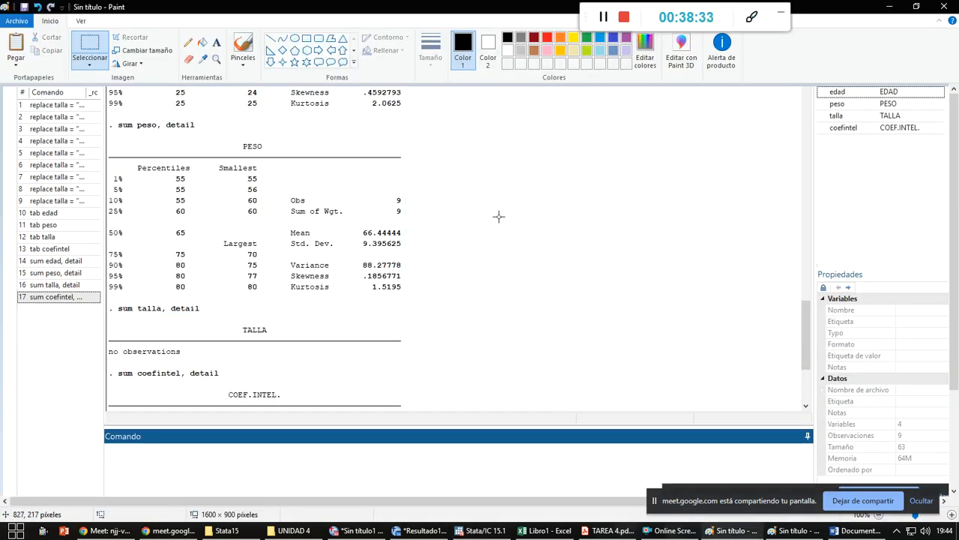
key(ctrl+v)
scroll(518, 210, down, 3)
- Copy the sum coefintel, detail results area from the Paint capture and paste it after the PESO results in Word
click(98, 45)
drag(97, 198, 400, 377)
key(alt+Tab)
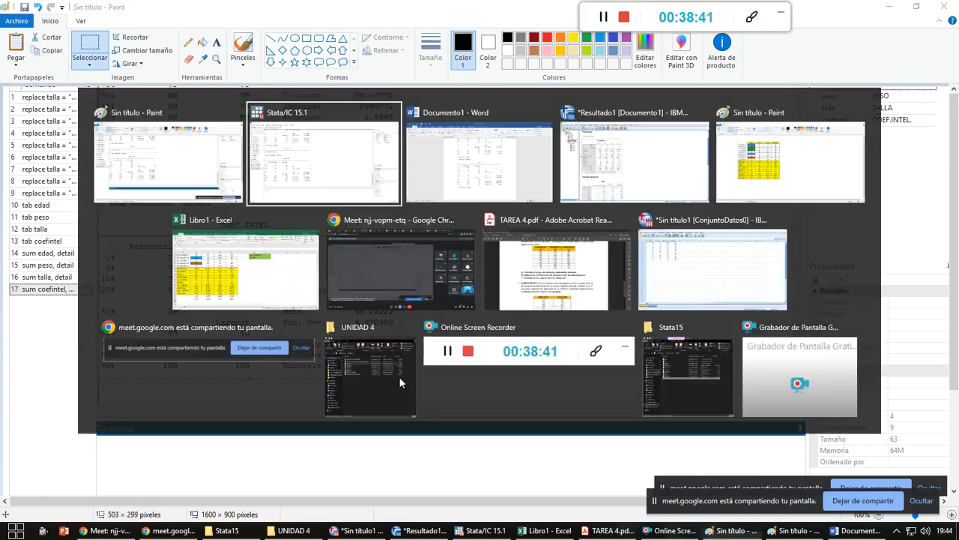
key(alt+Tab)
key(Tab)
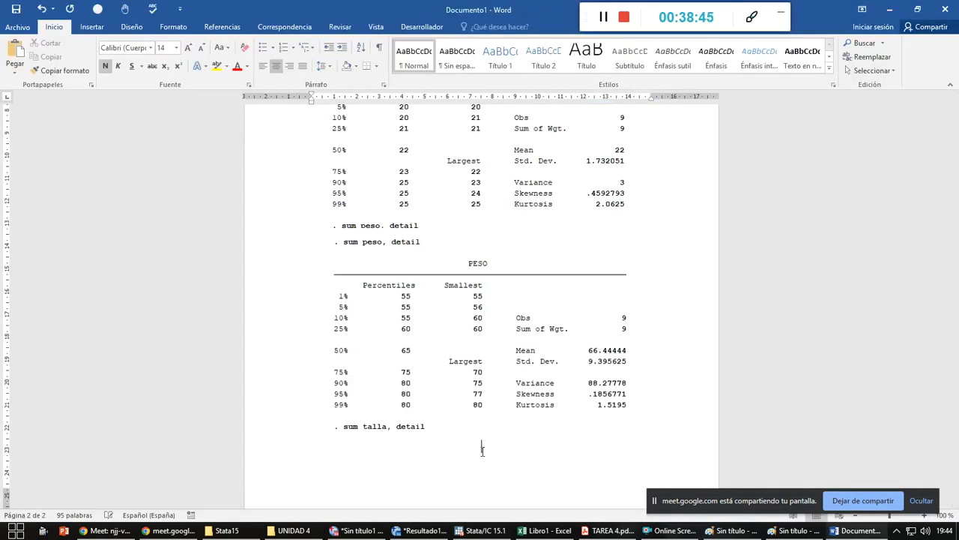
key(ctrl+v)
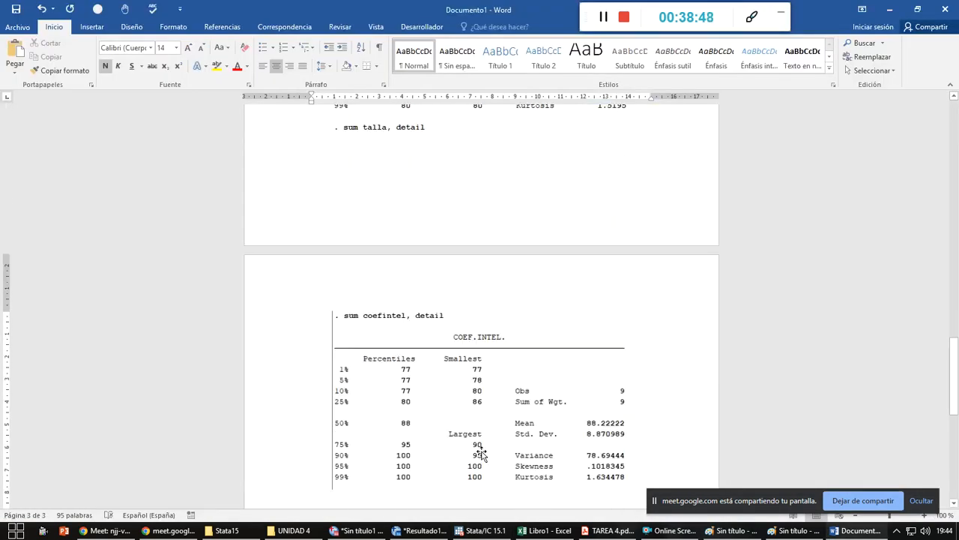
scroll(599, 442, down, 2)
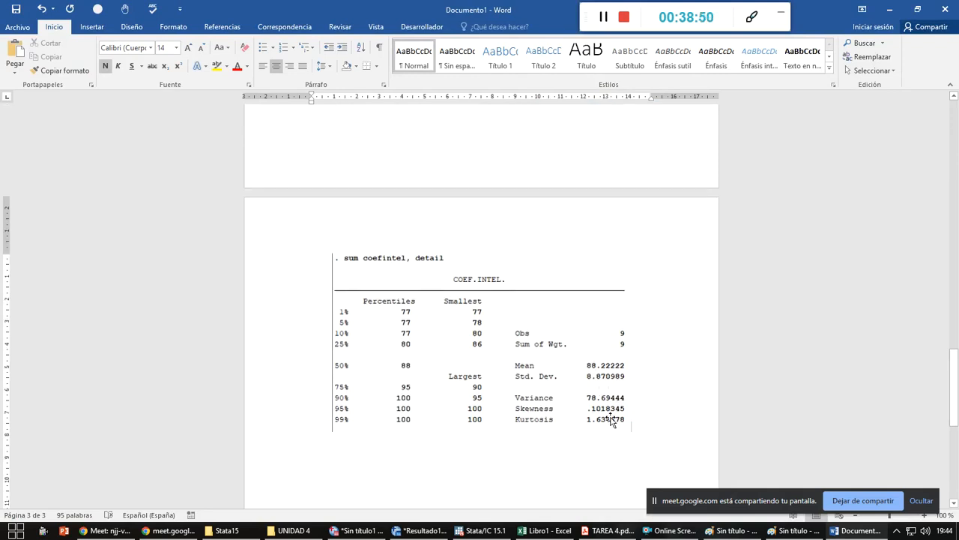
key(alt+Tab)
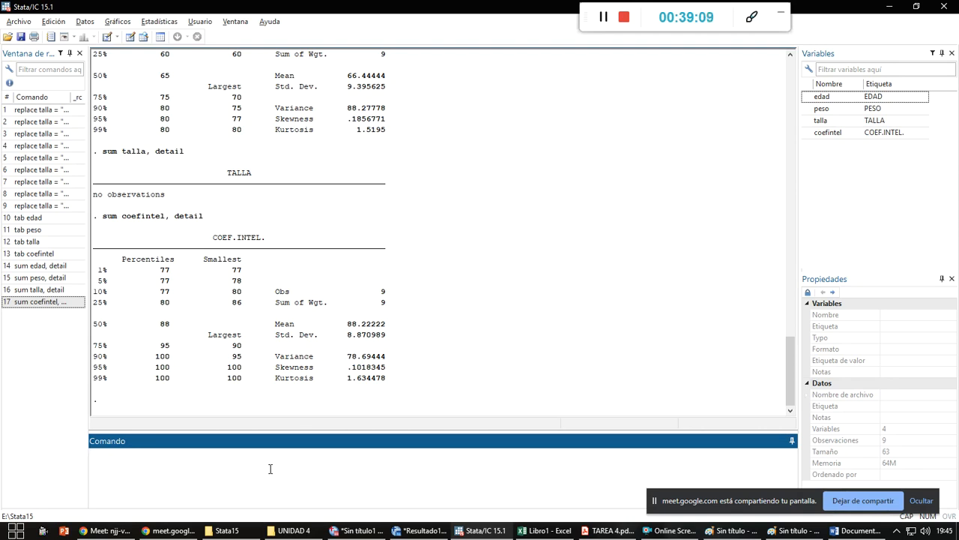
key(alt+Tab)
key(alt+Tab)
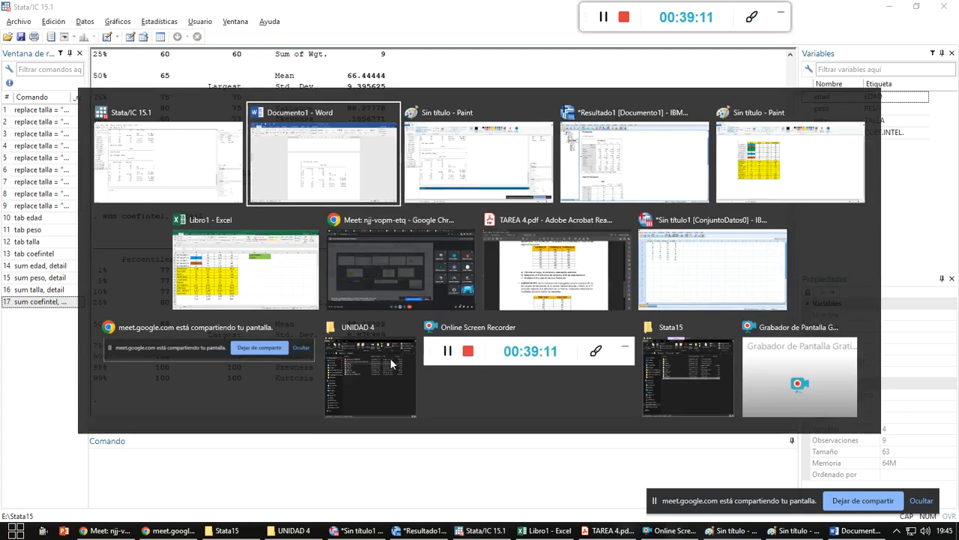
key(alt+Tab)
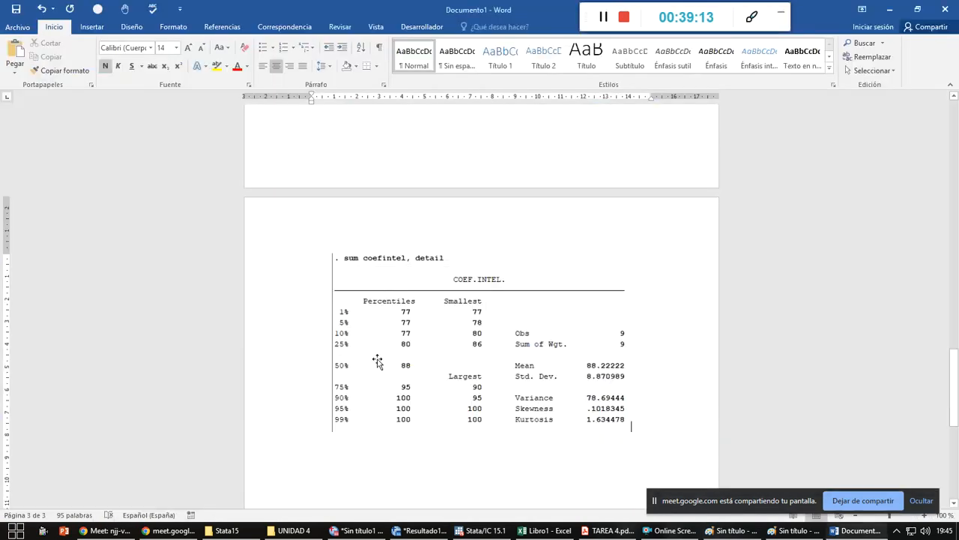
- Review the Stata, SPSS and Excel results in the Word document and the Estadísticos table in the SPSS output viewer
scroll(398, 420, up, 3)
scroll(399, 419, up, 15)
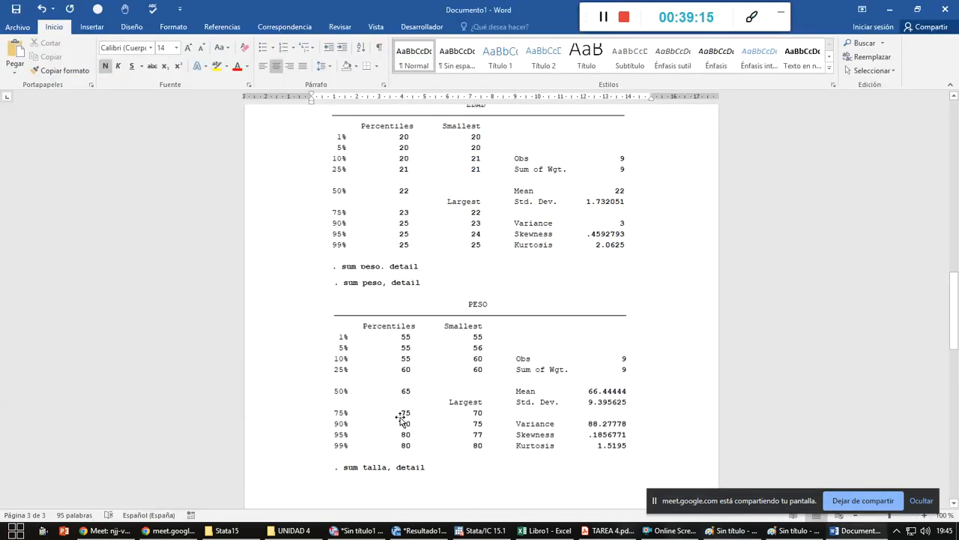
scroll(400, 420, up, 12)
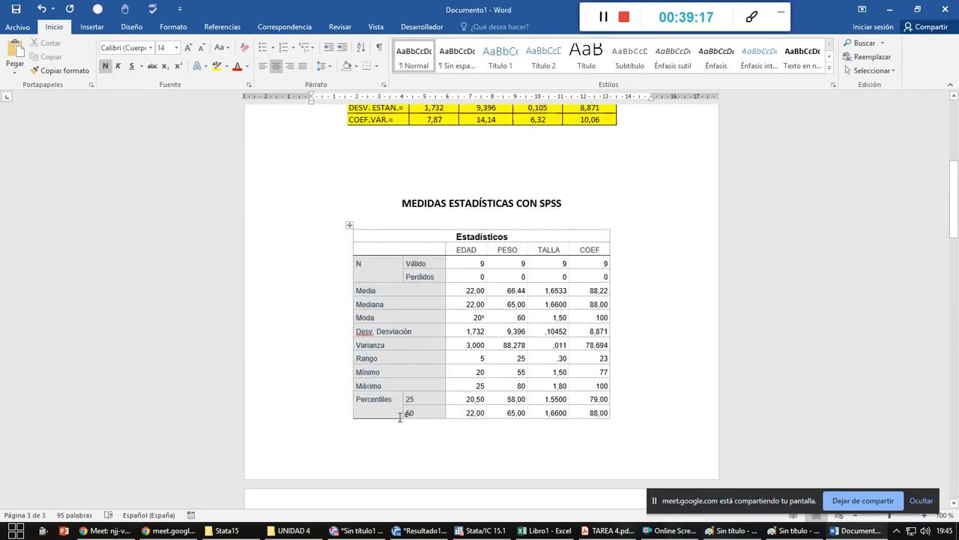
scroll(401, 416, up, 2)
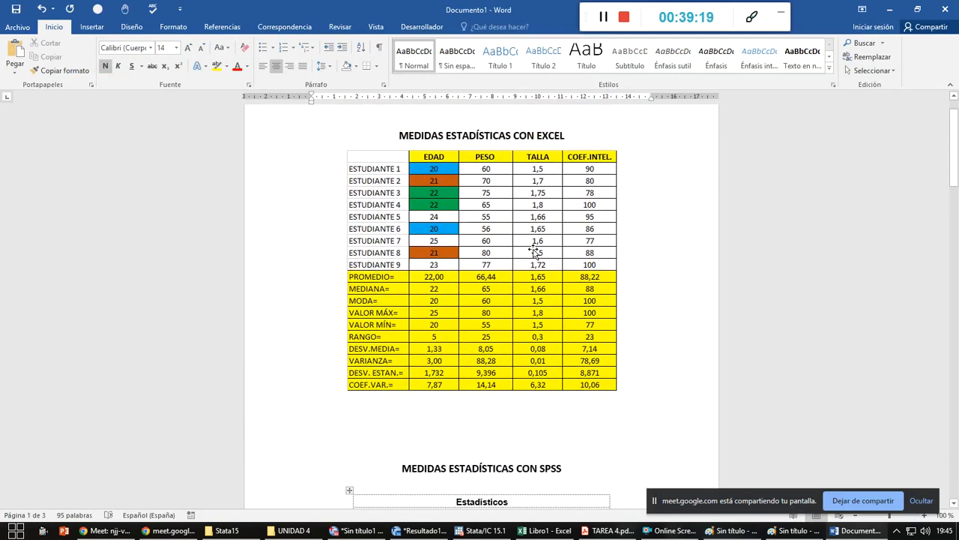
key(alt+Tab)
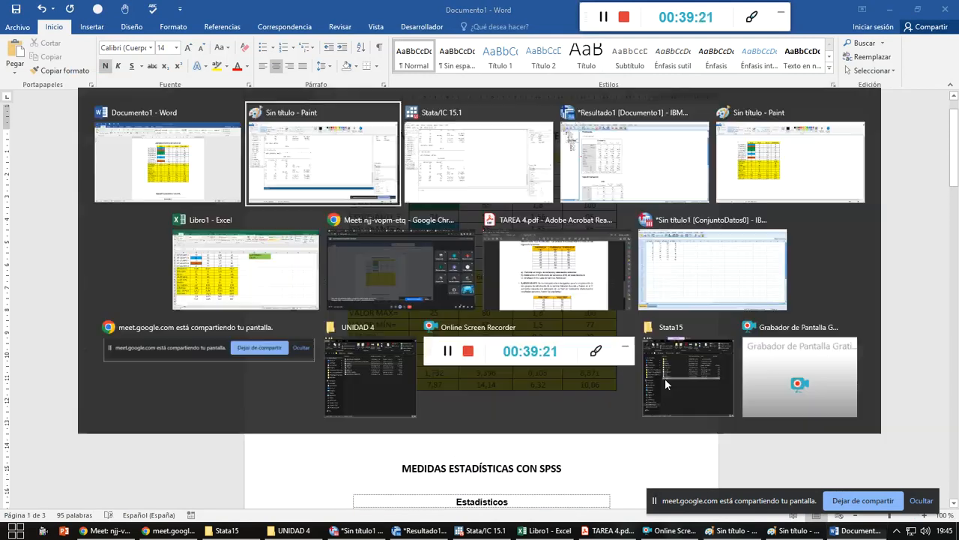
key(alt+Tab)
key(alt+Tab)
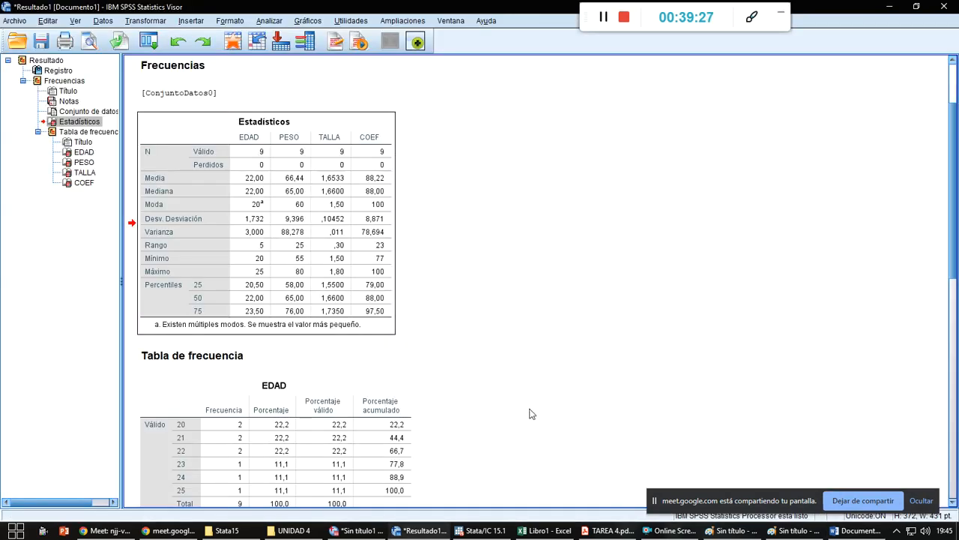
click(436, 337)
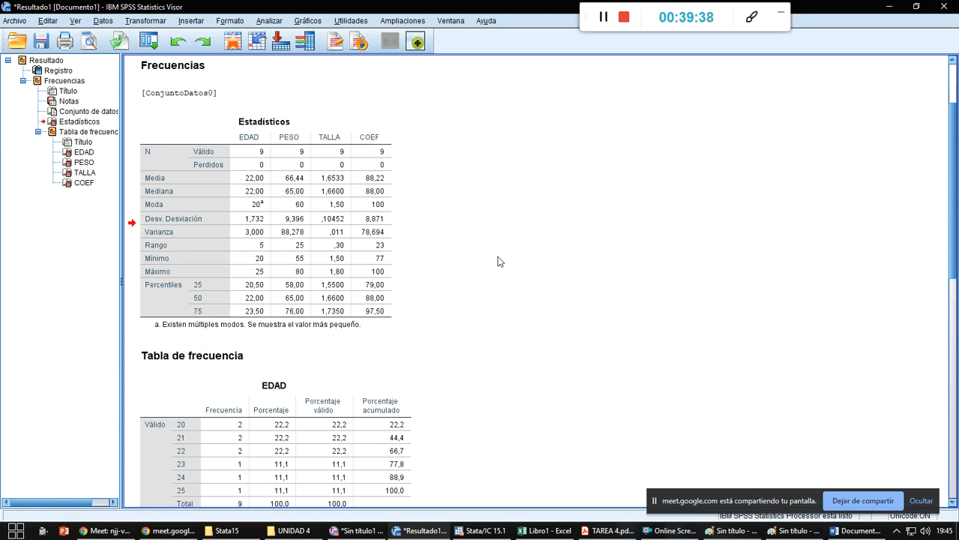
- Switch to Stata and create a vertical box plot of the variables edad, peso and coefintel
key(alt+Tab)
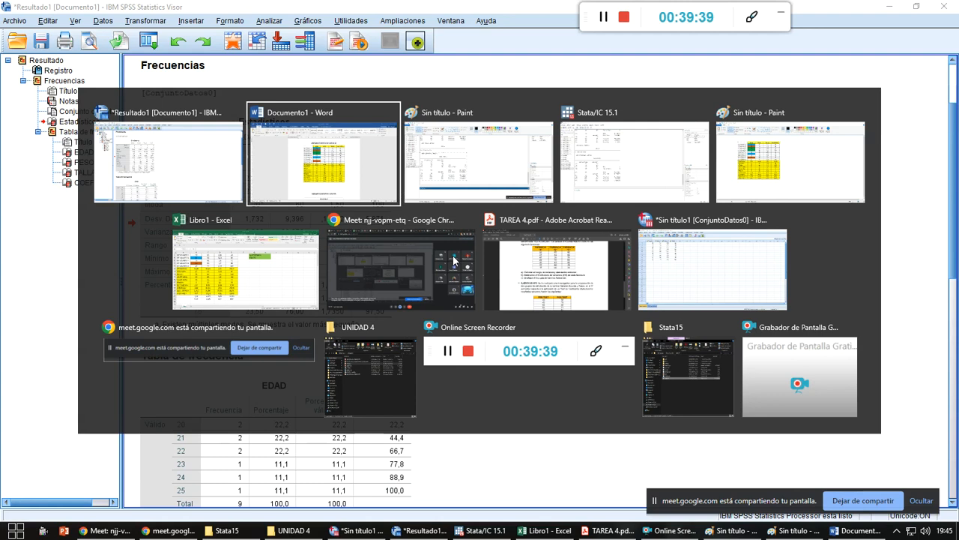
key(alt+Tab)
key(alt+Tab)
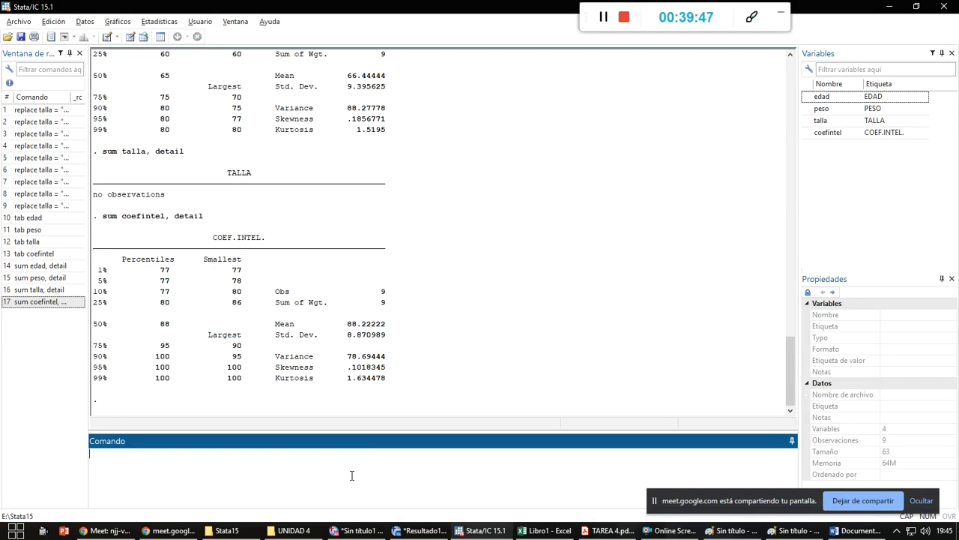
click(117, 21)
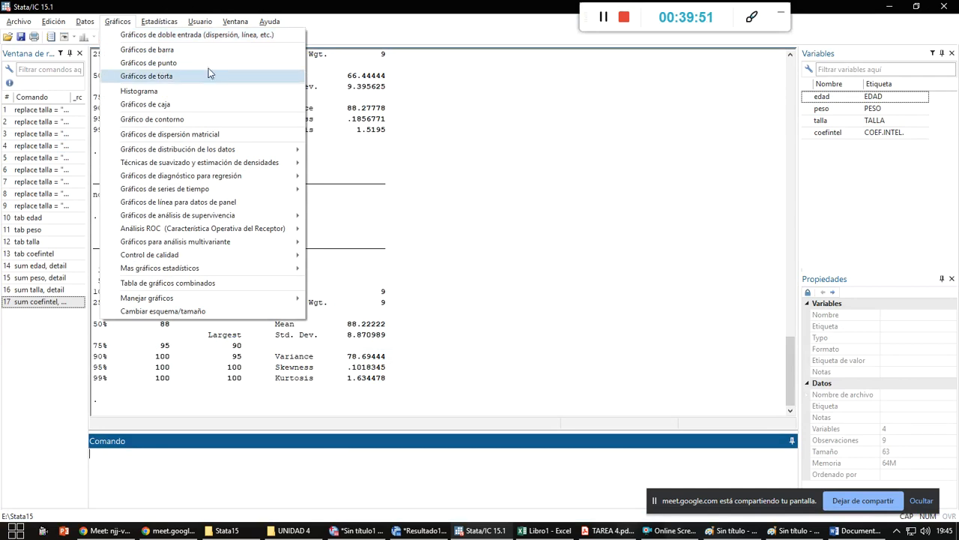
click(202, 105)
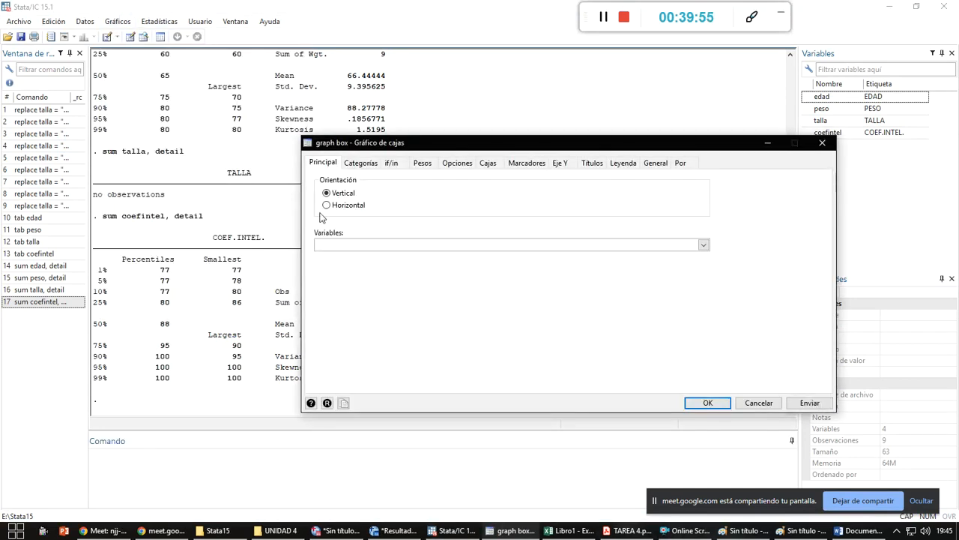
click(703, 246)
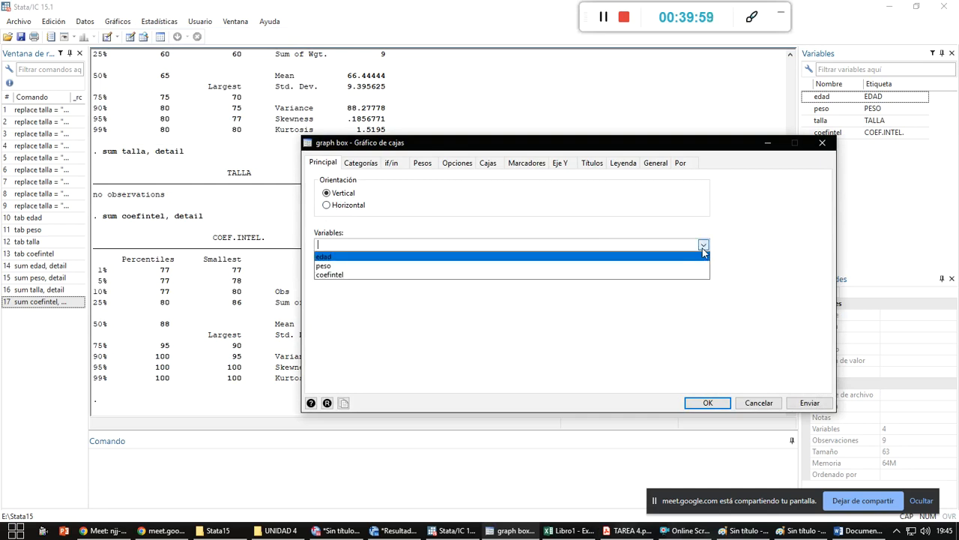
click(693, 257)
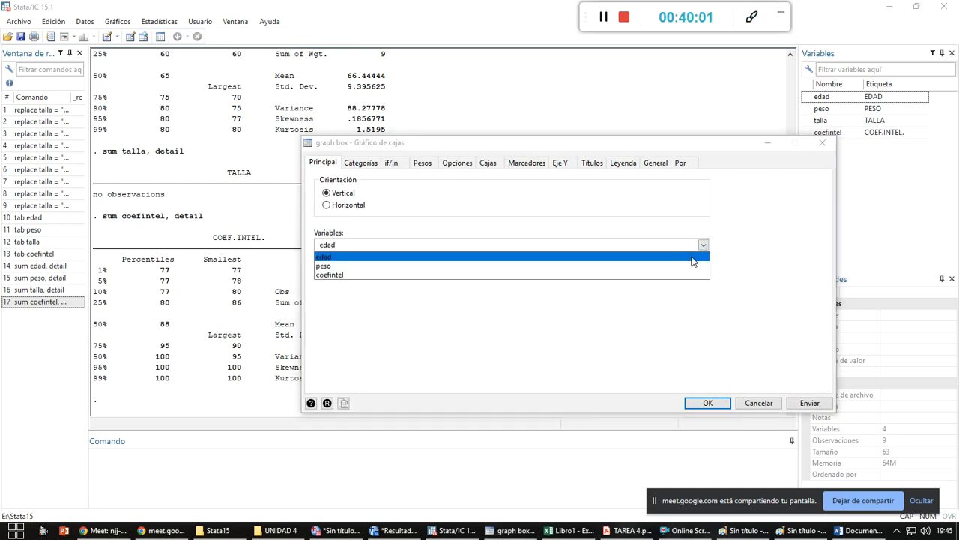
click(670, 268)
click(666, 274)
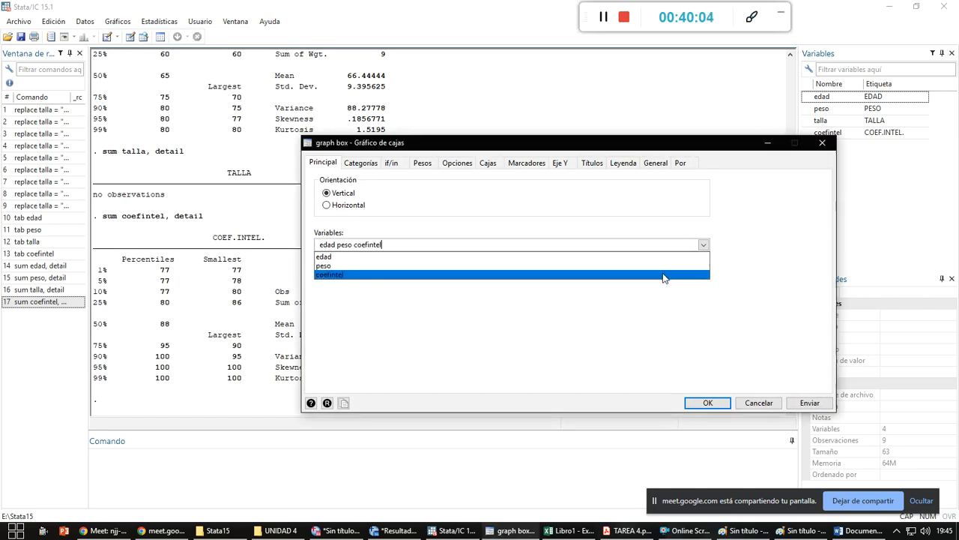
click(696, 404)
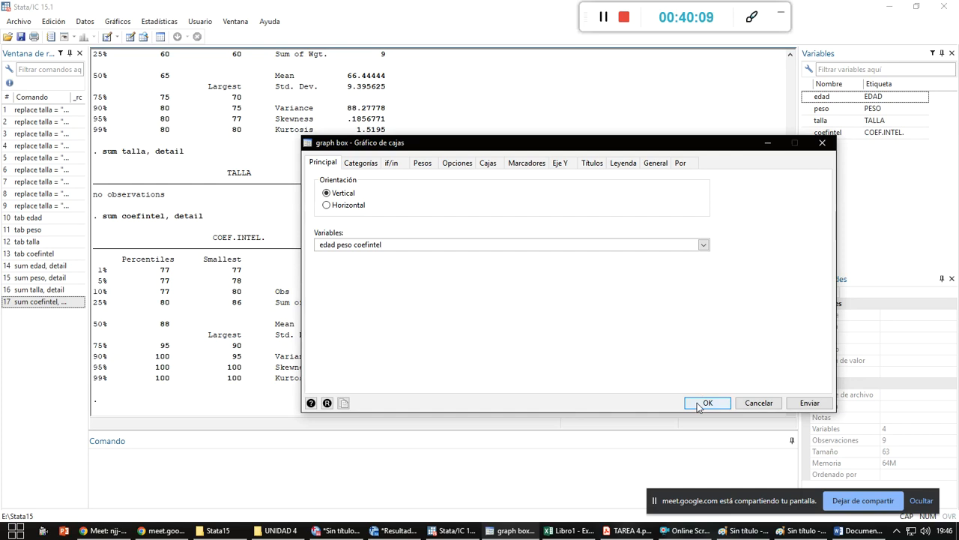
click(705, 404)
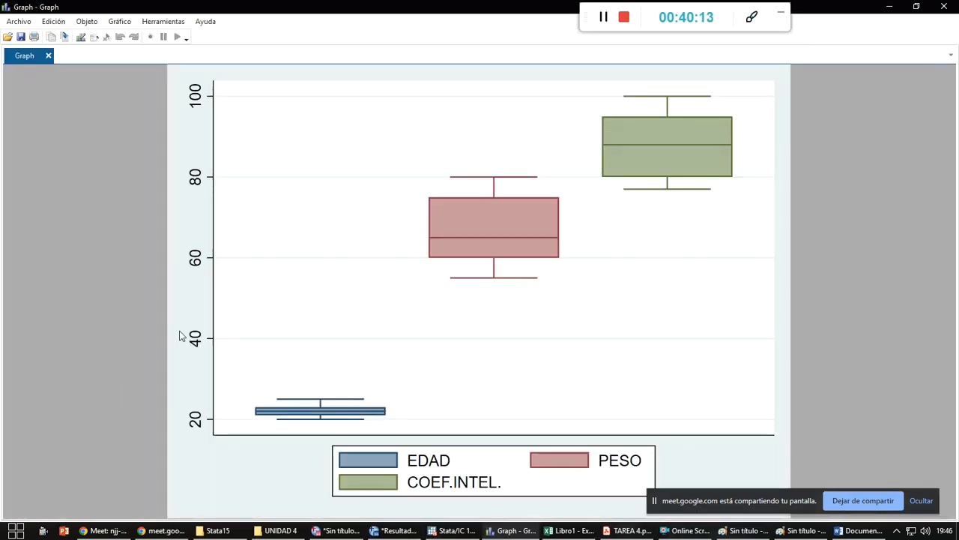
key(alt+Tab)
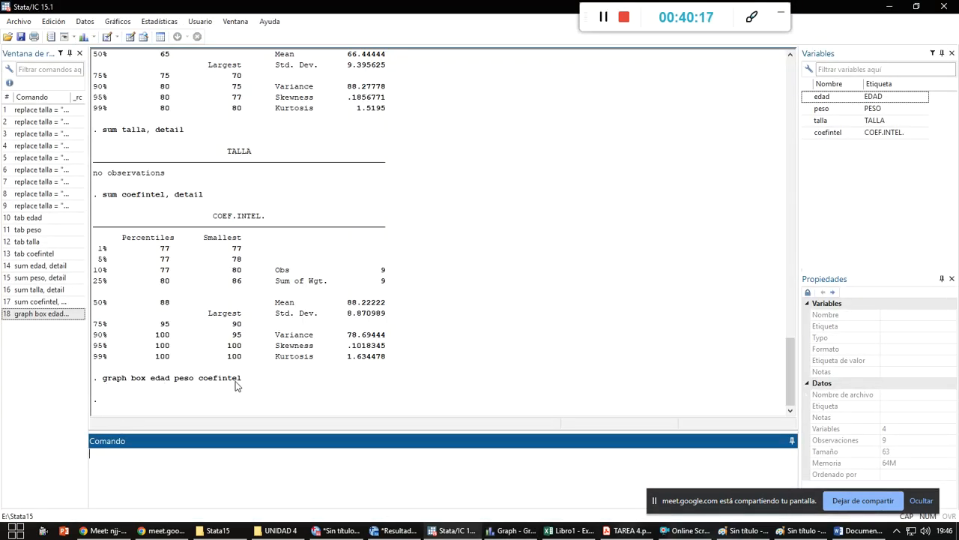
key(alt+Tab)
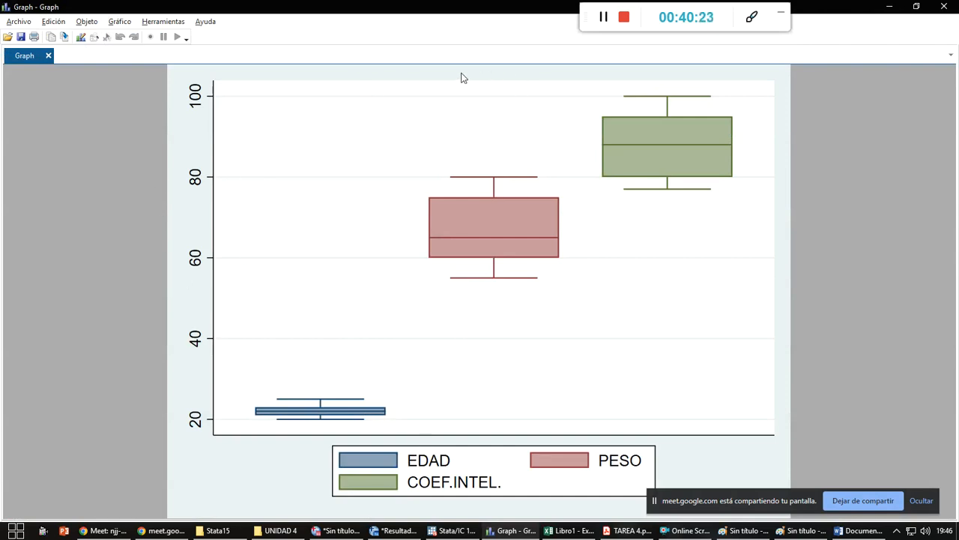
- In the graph editor, enter the title "GRÁFICO O DIAGRAMA BOX PLOT" and the subtitle "Comparación de cajas y bigotes"
click(80, 37)
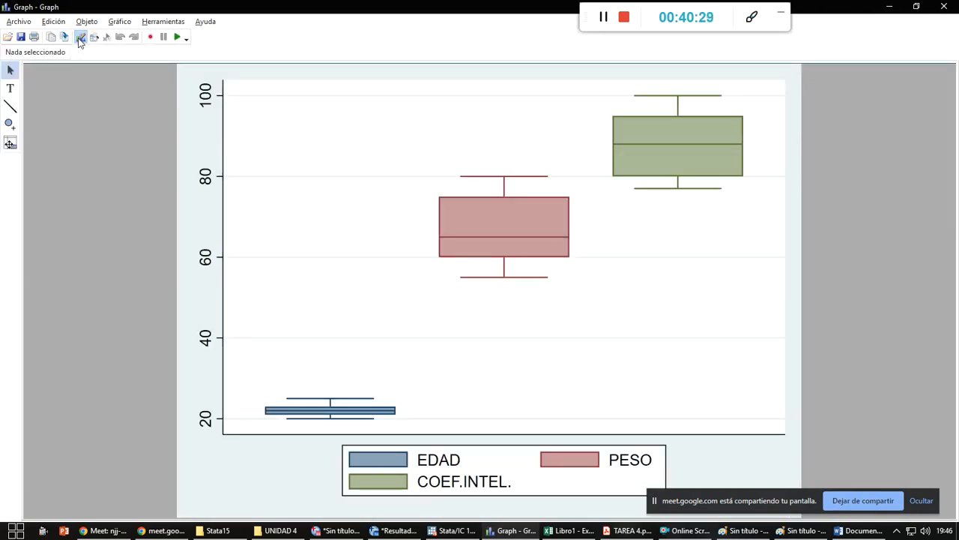
click(404, 75)
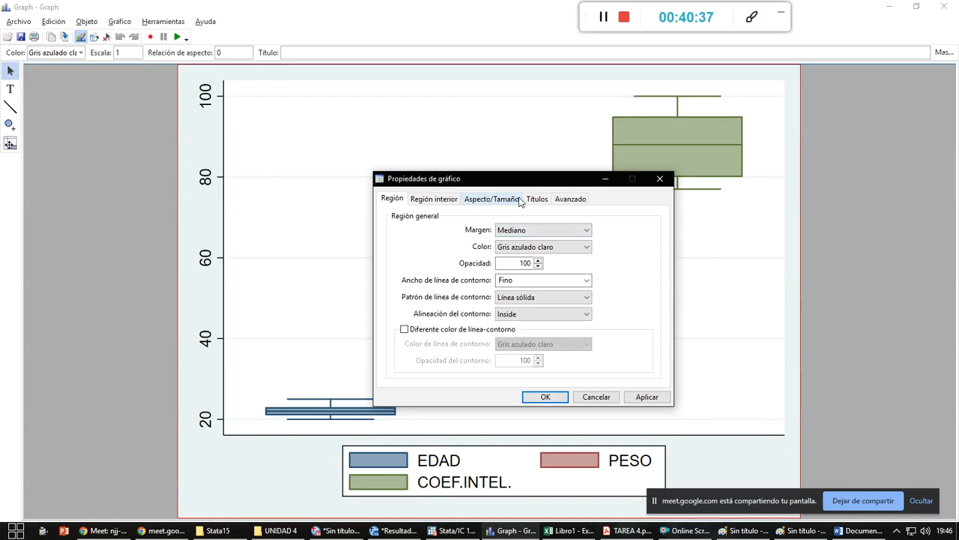
click(533, 199)
click(463, 229)
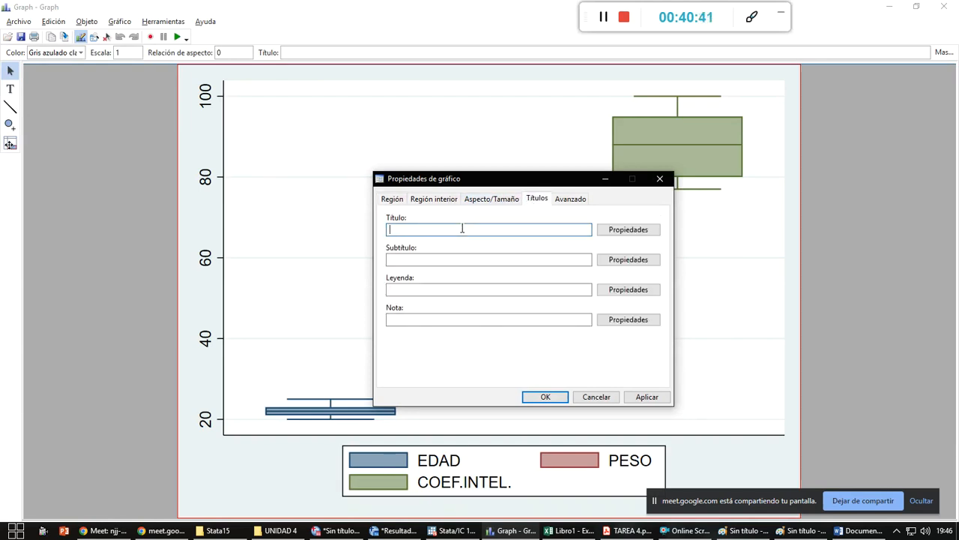
text(GRÁFICO O DIAGRAMA BOX PLOT)
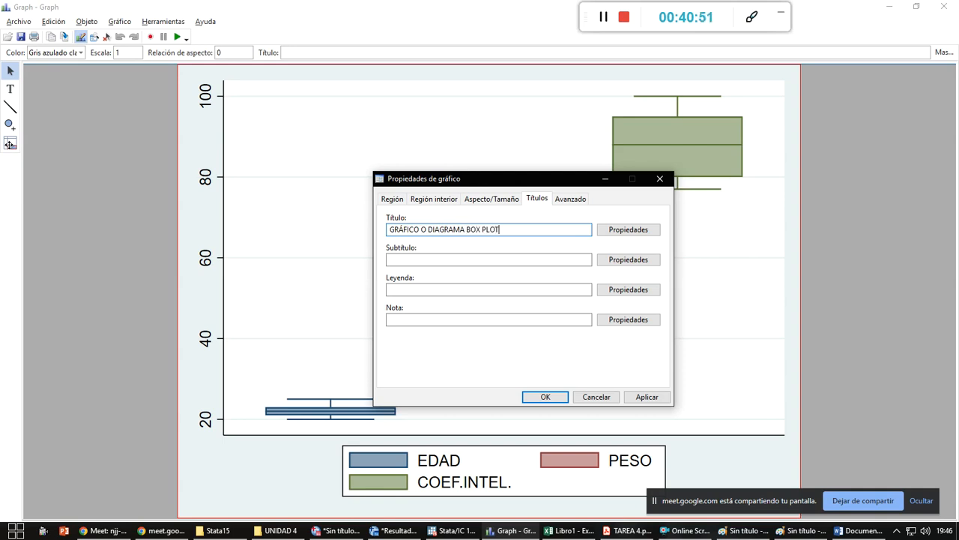
click(429, 258)
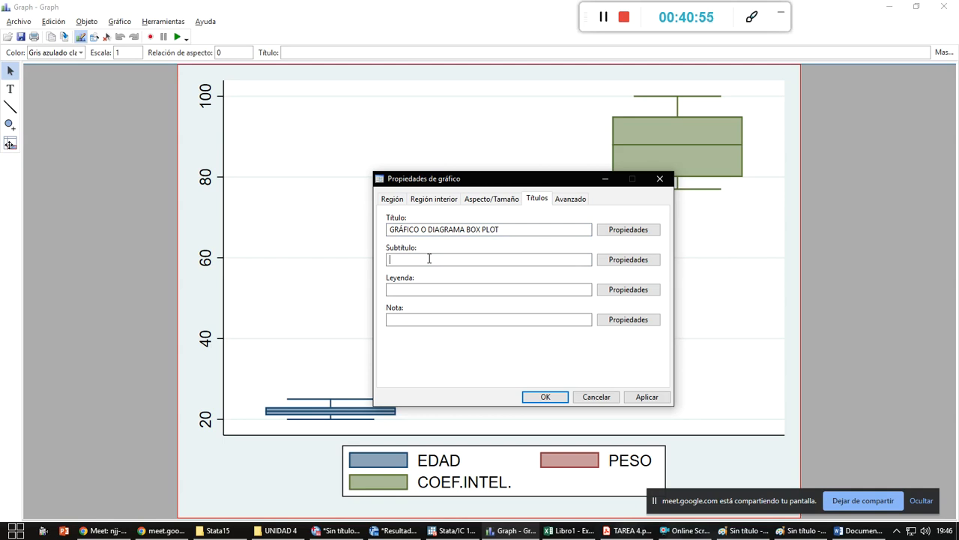
text(Comparaic)
text( de cajas y bigotes)
- Add the note "Fuente: Elaboración en base a la encuesta Nº1, 2022." and apply the graph's titles
click(413, 318)
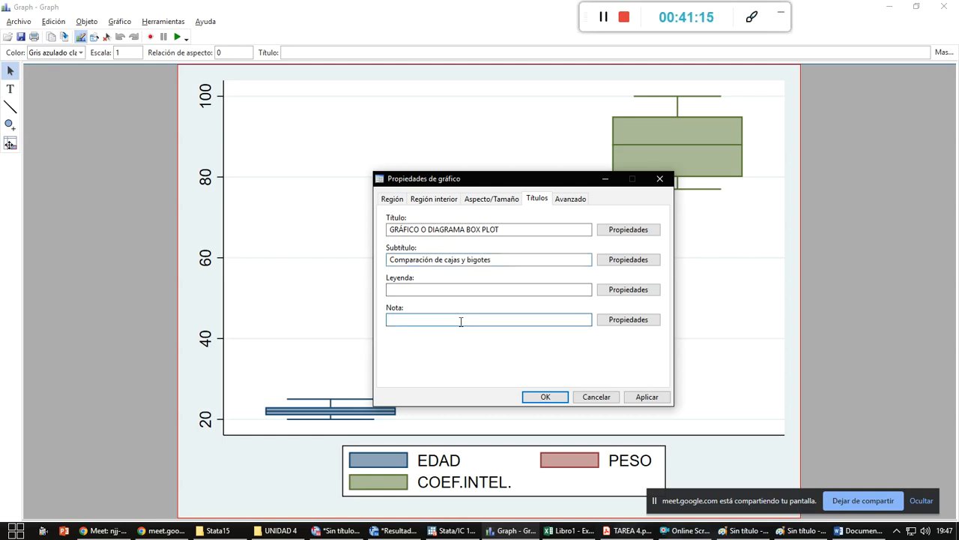
text(Fuente: Elaboración en base a la encuesta N°1)
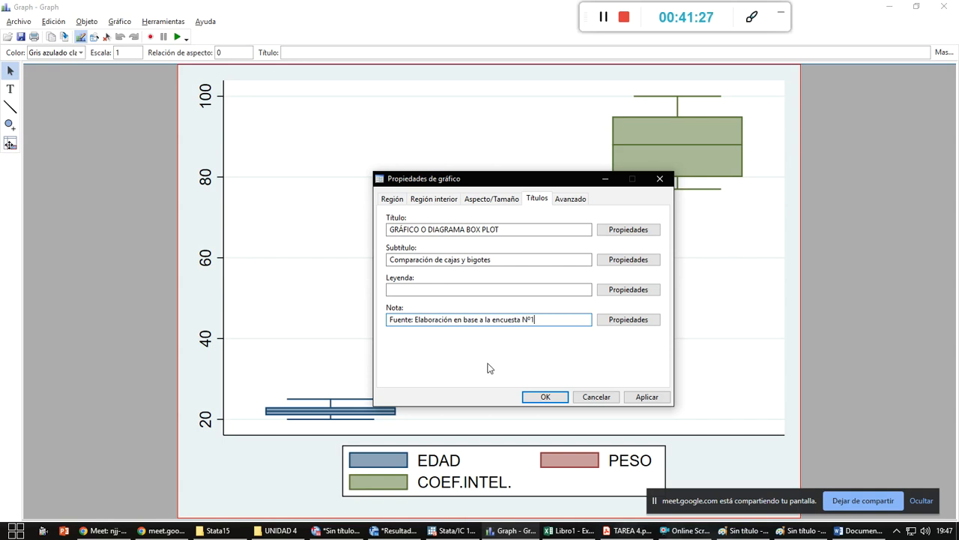
text(, 2022.)
click(532, 398)
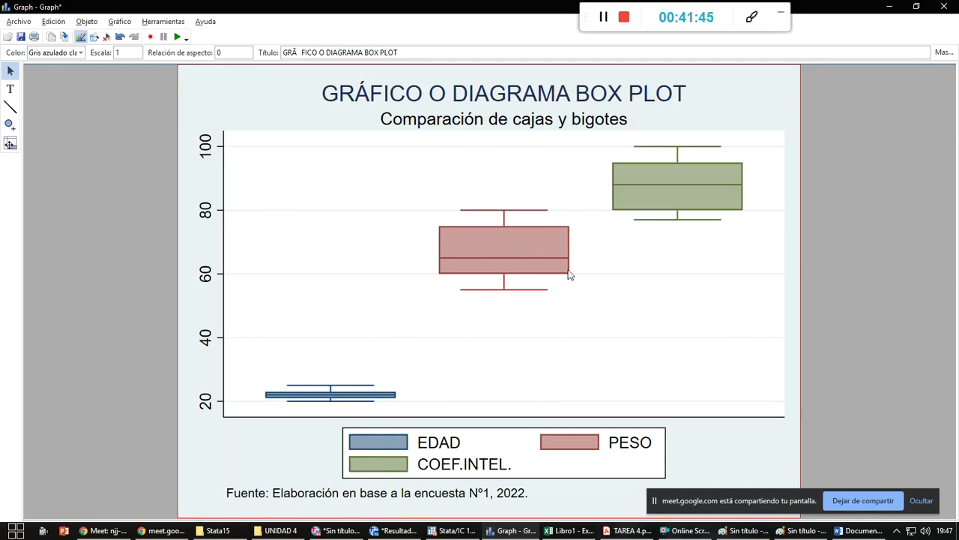
- Start a text label at the end of the PESO box's lower whisker, consult the Word data, and enter "20 años"
click(9, 88)
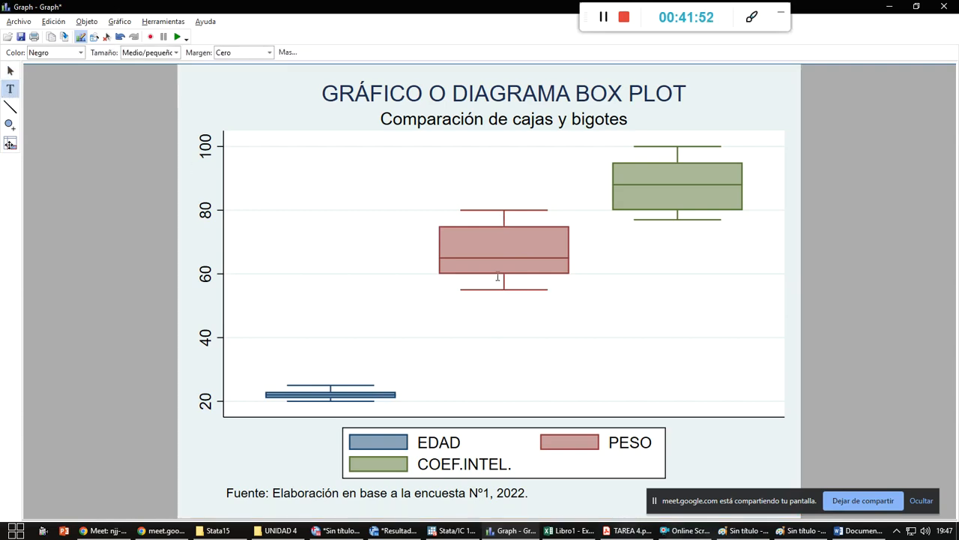
click(550, 290)
key(alt+Tab)
key(alt+Tab)
key(alt+Tab)
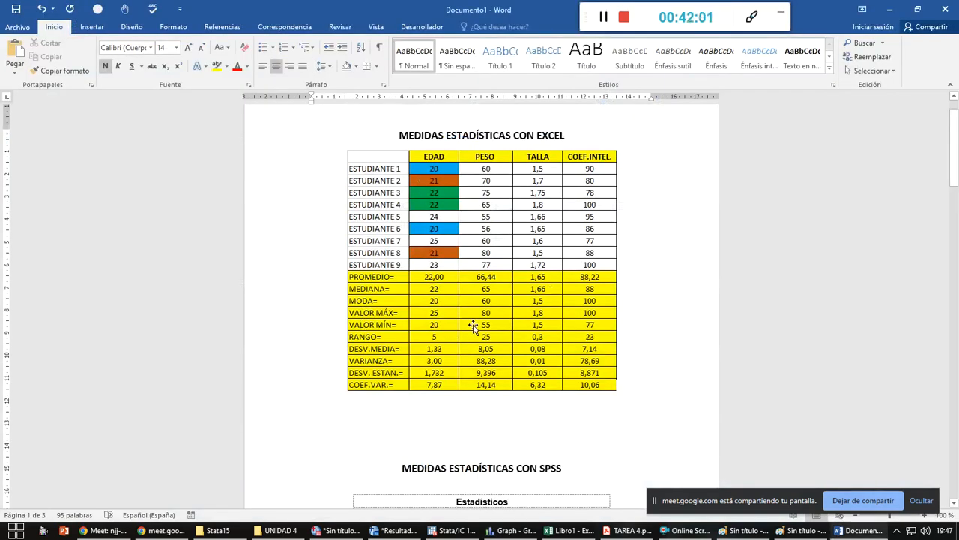
key(alt+Tab)
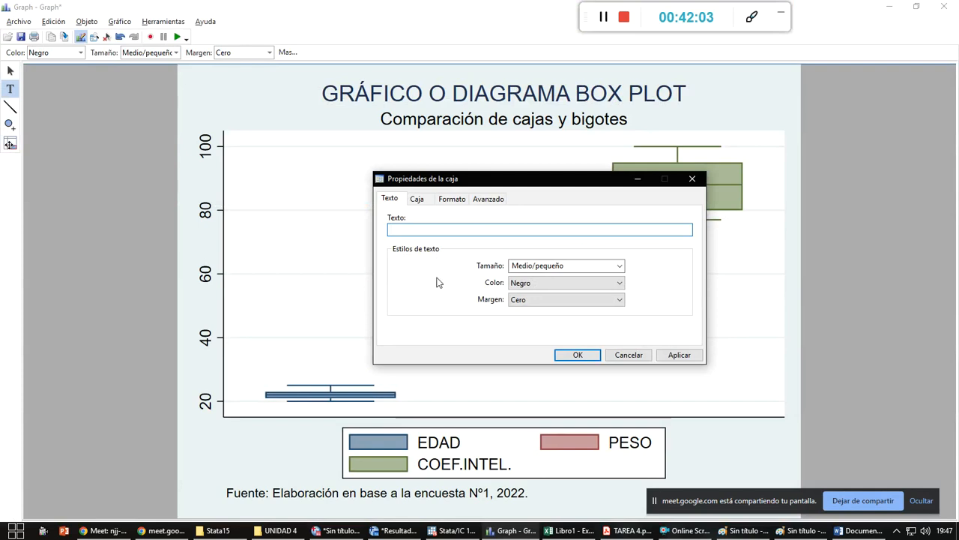
text(20 años)
- Set the text label's size to Pequeño and its color to Azul marino, and place it on the graph
click(620, 268)
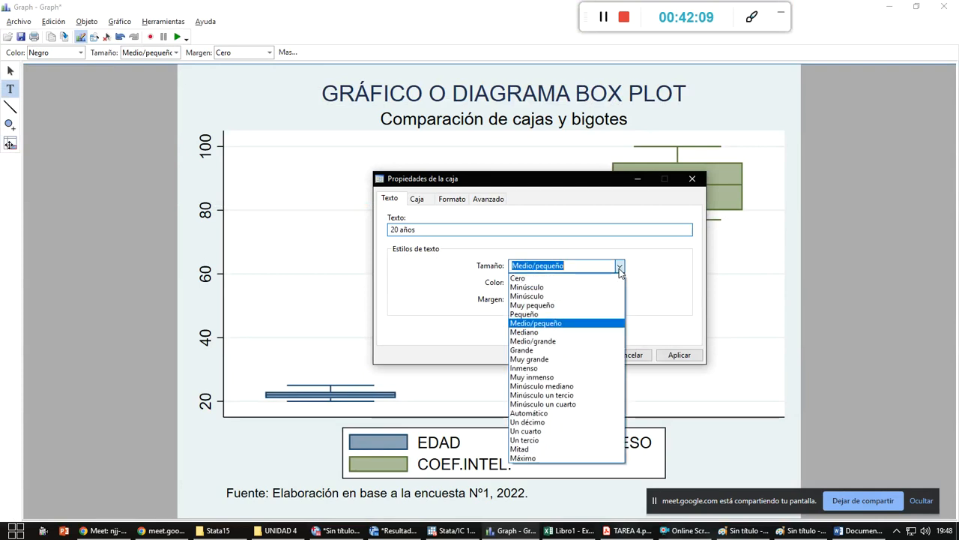
click(588, 314)
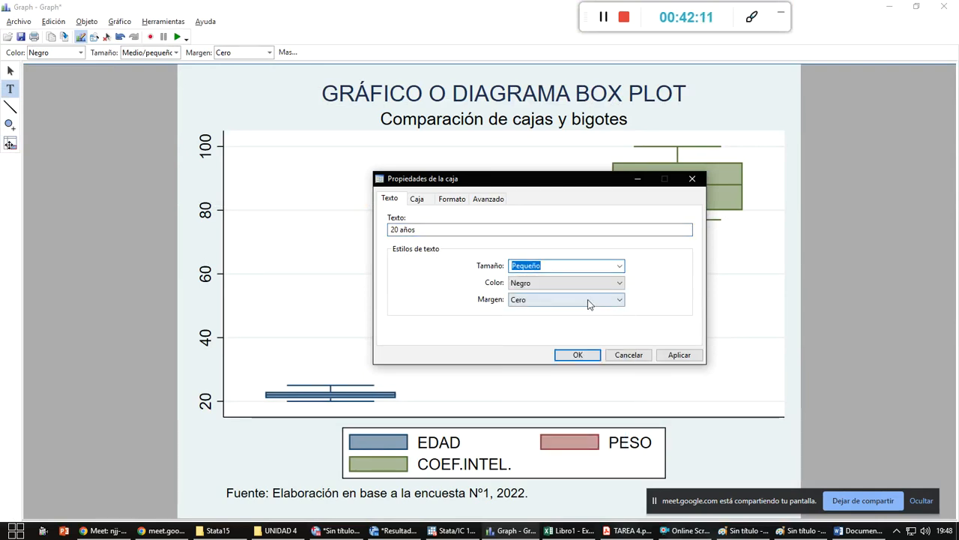
click(611, 285)
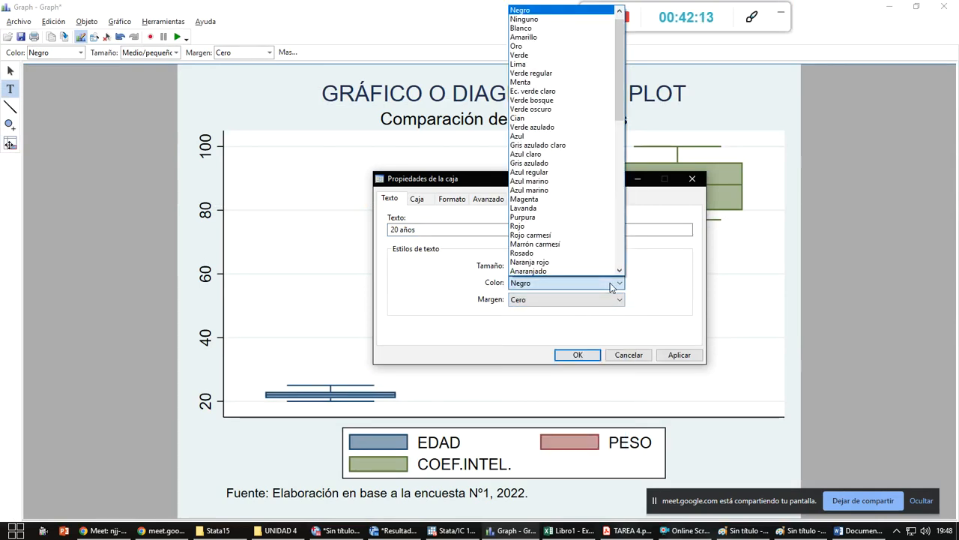
click(563, 190)
click(577, 355)
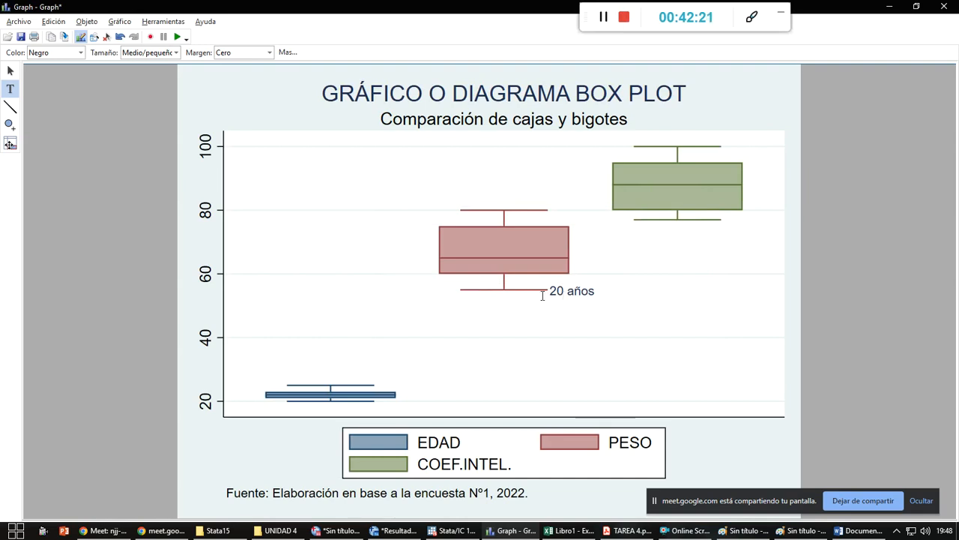
- Start a "Q1=" text label at the lower edge of the PESO box and check EDAD's 25th percentile in Word's SPSS and Stata results
click(573, 272)
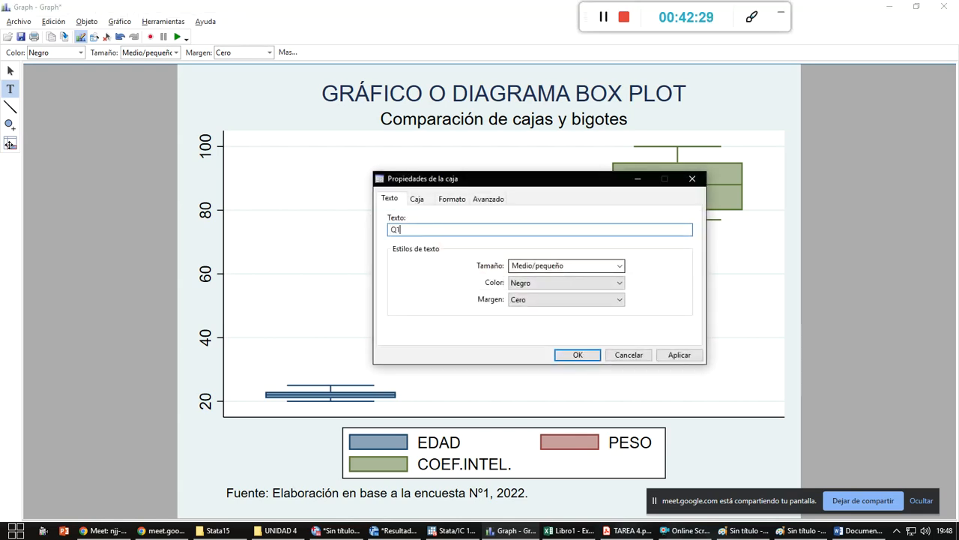
key(alt+Tab)
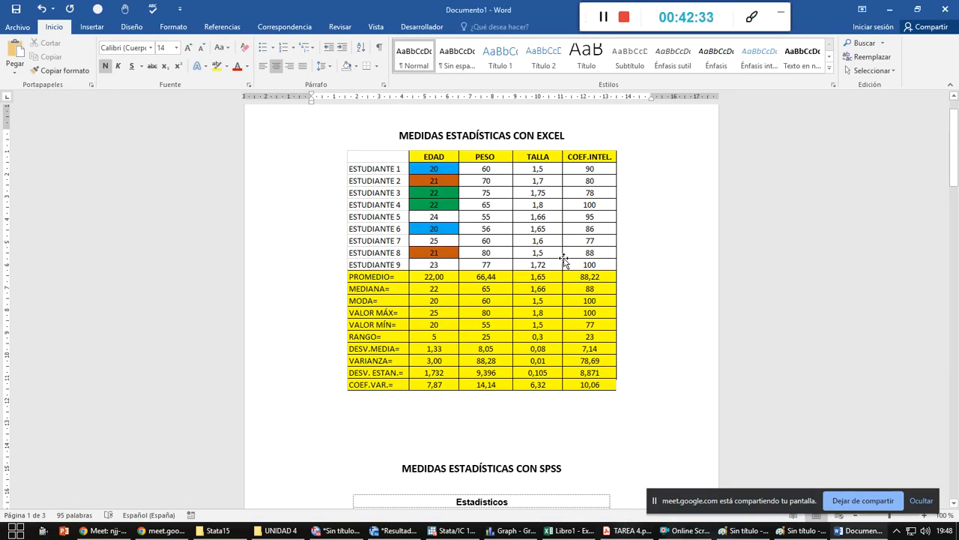
key(alt+Tab)
key(alt+Tab)
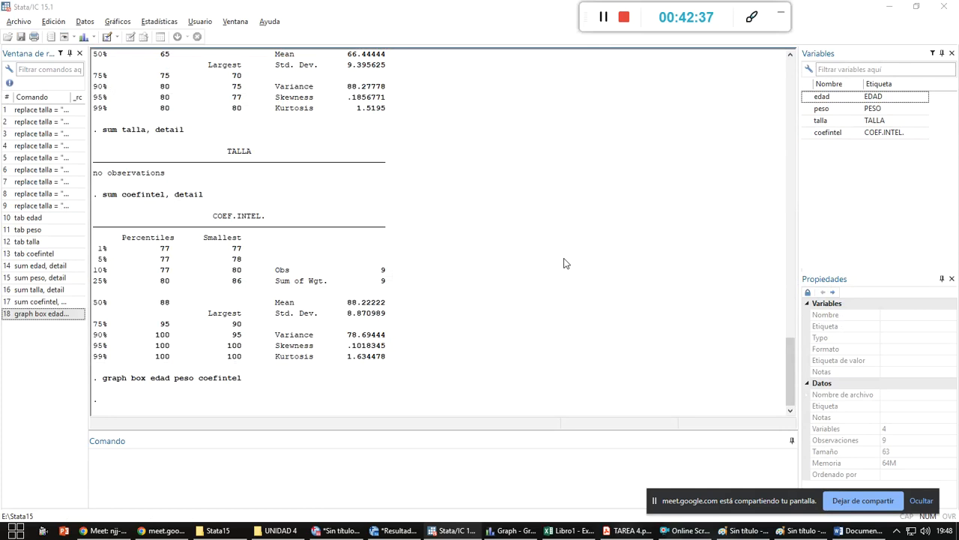
key(alt+Tab)
key(alt+Tab)
key(alt+Tab)
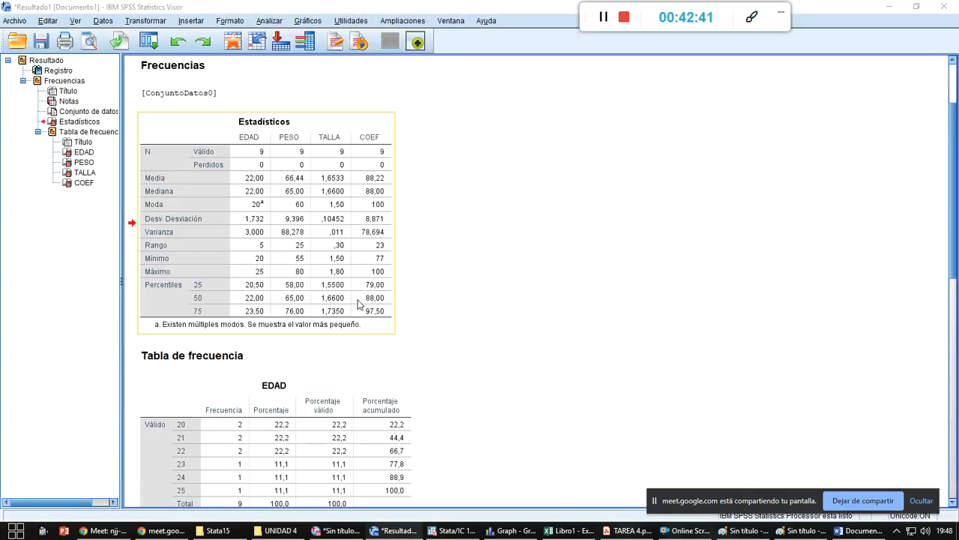
key(alt+Tab)
key(alt+Tab)
scroll(407, 328, down, 7)
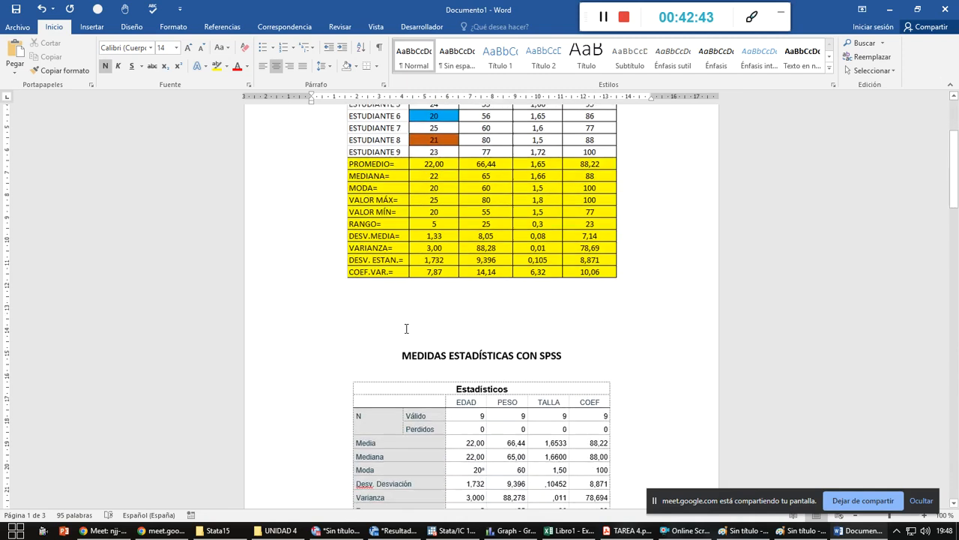
scroll(406, 329, down, 3)
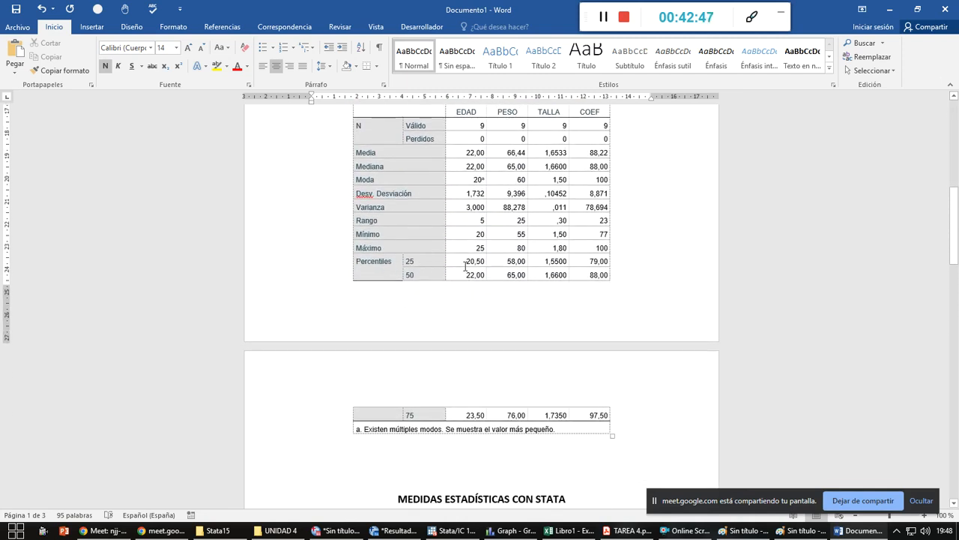
scroll(476, 345, down, 8)
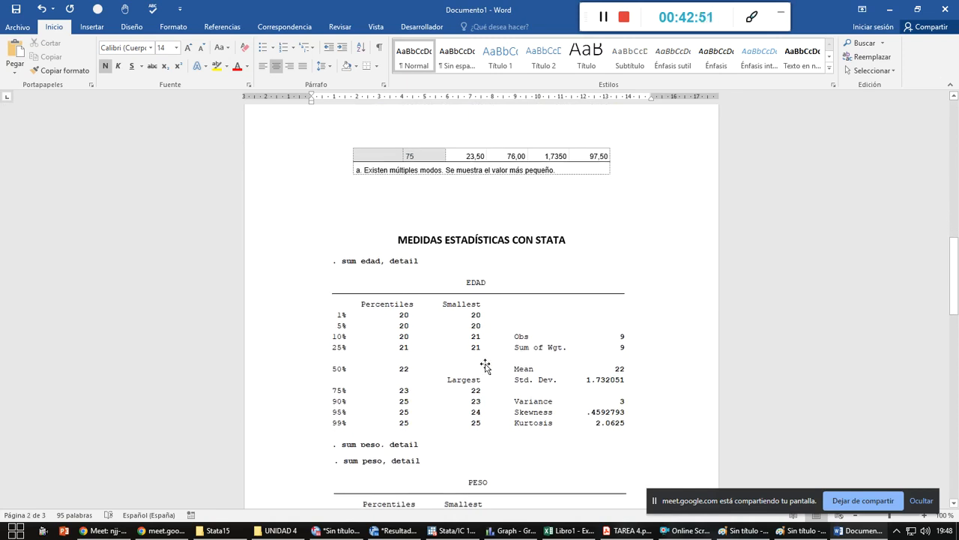
scroll(485, 365, down, 1)
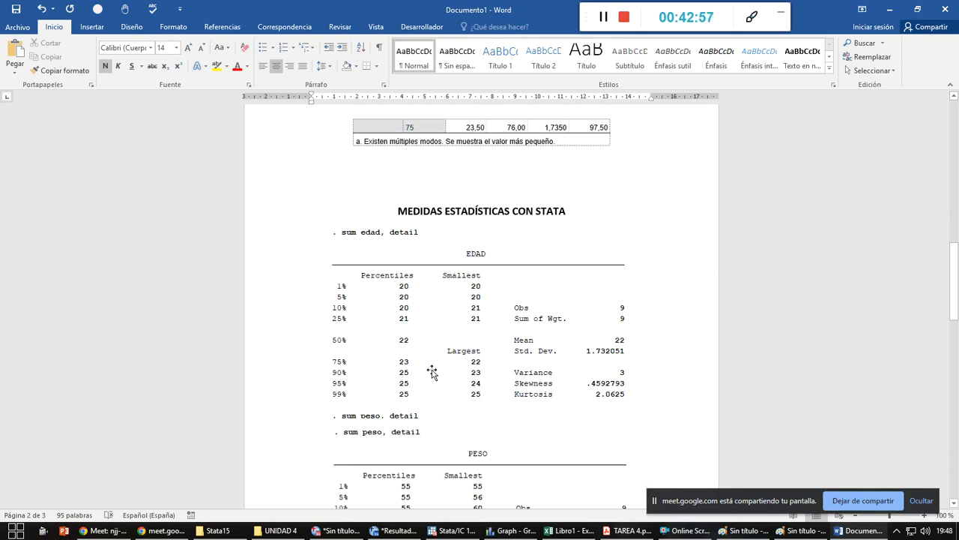
- Compare EDAD's quartiles in the SPSS output with the Stata results in Word, and complete the graph label as "Q1=20.5"
key(alt+Tab)
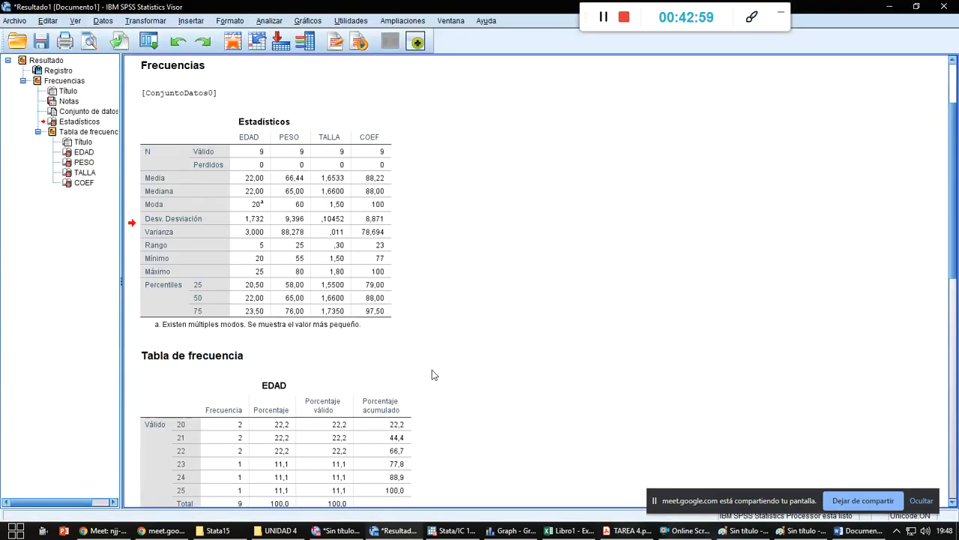
key(alt+Tab)
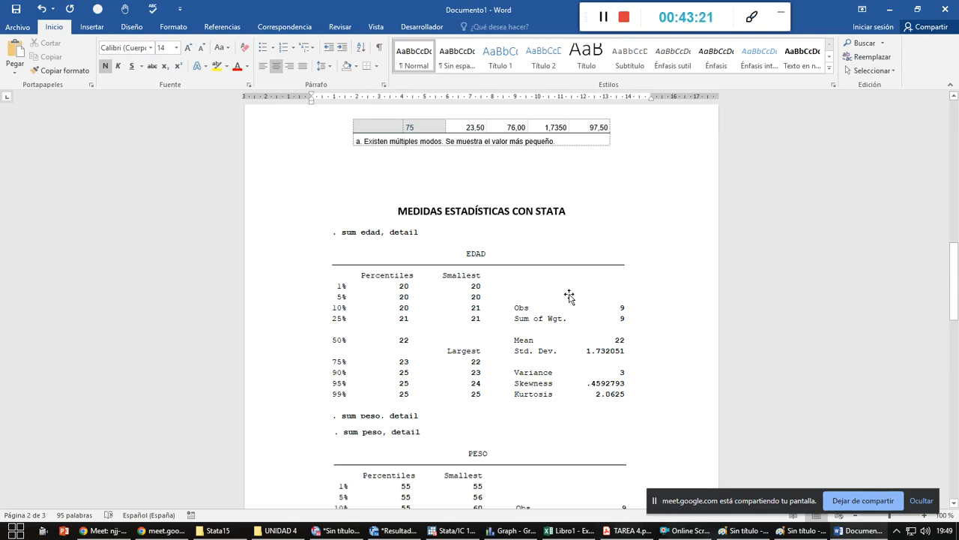
key(alt+Tab)
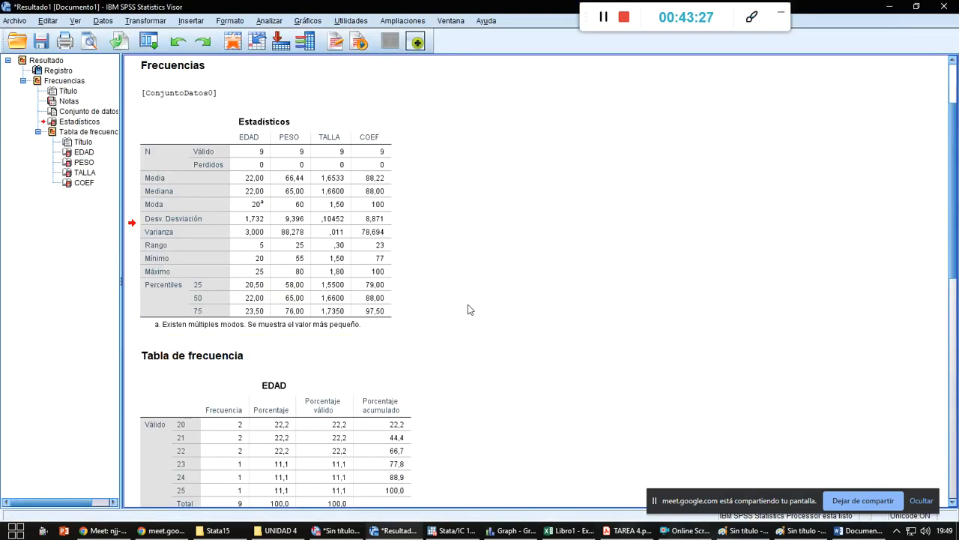
key(alt+Tab)
key(alt+Tab)
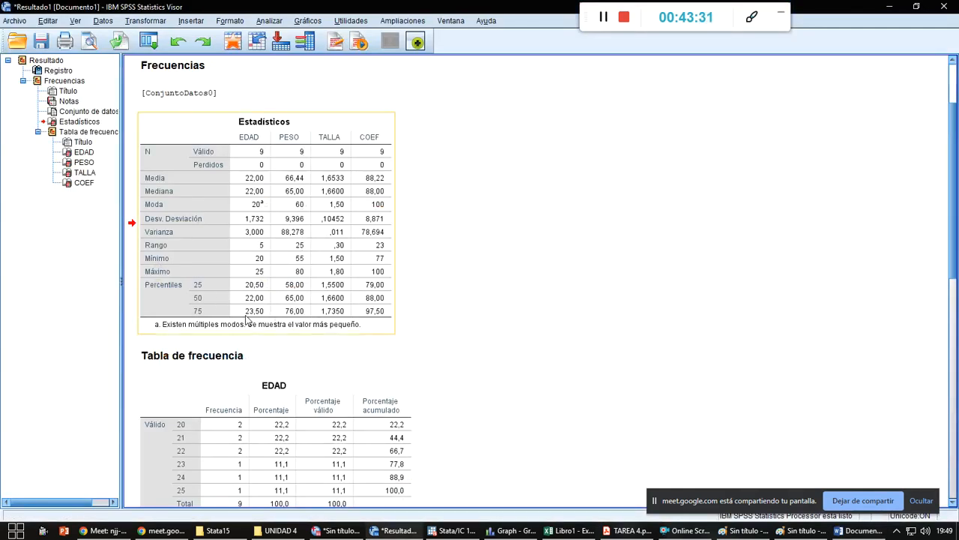
key(alt+Tab)
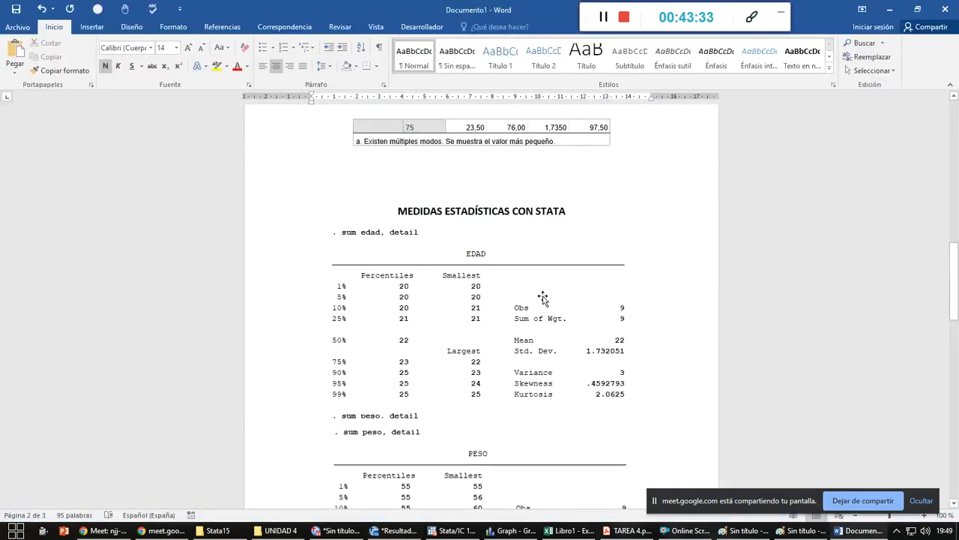
key(alt+Tab)
key(alt+Tab)
key(alt+Tab)
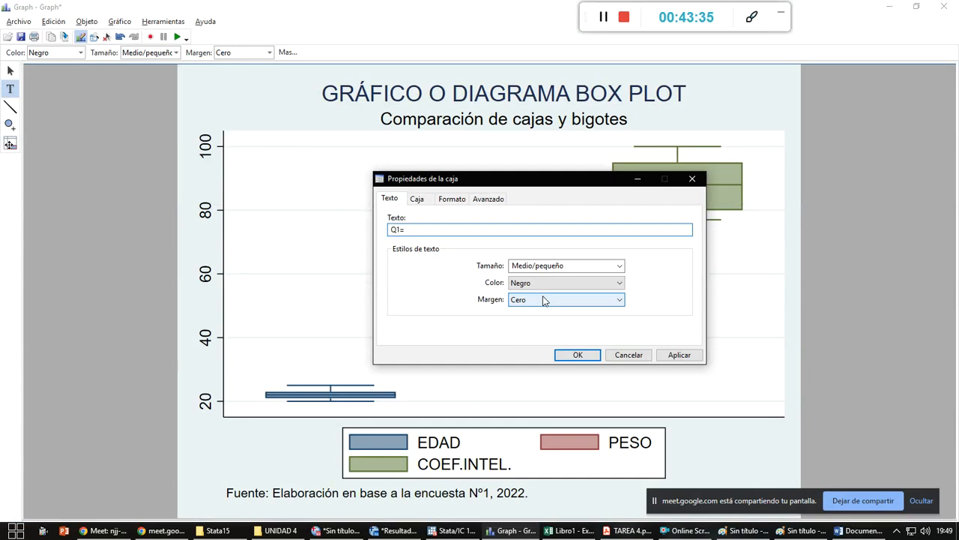
text(20.5)
- Set the Q1 label's size to Pequeño and its color to Azul marino, and place it on the graph
click(570, 265)
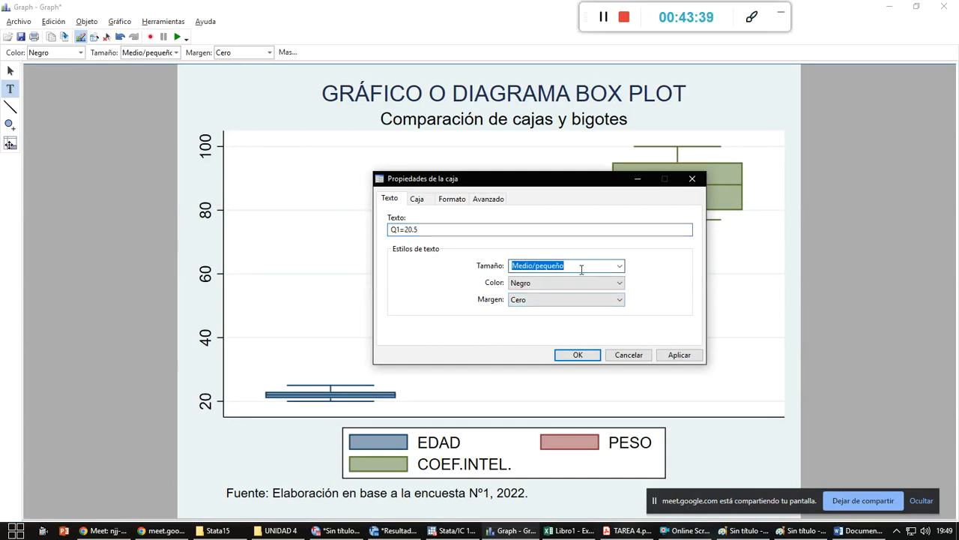
click(619, 267)
click(613, 314)
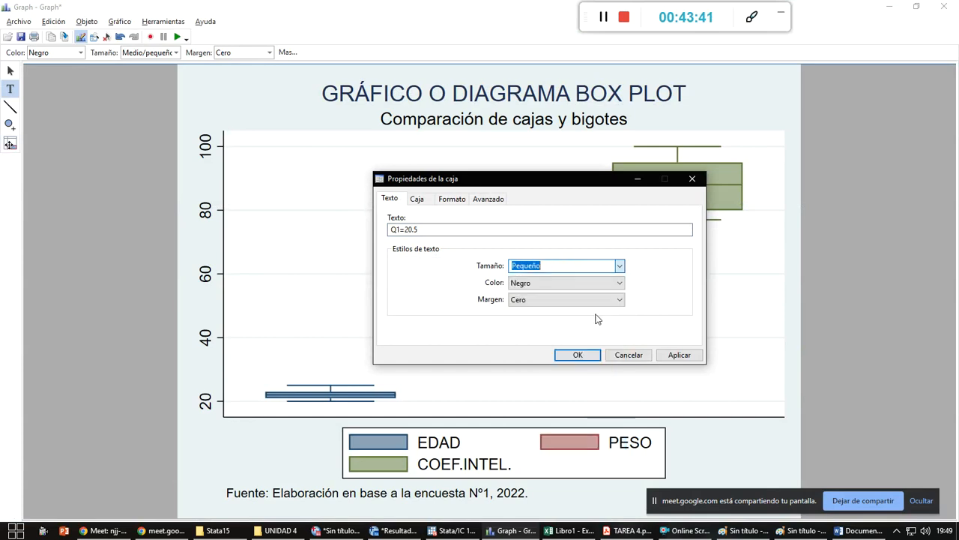
click(610, 298)
click(616, 284)
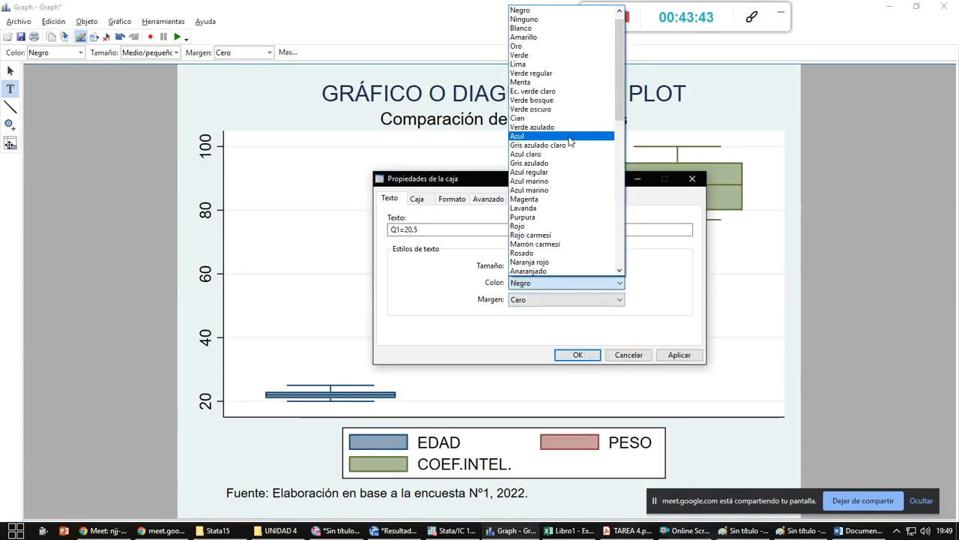
click(582, 190)
click(578, 354)
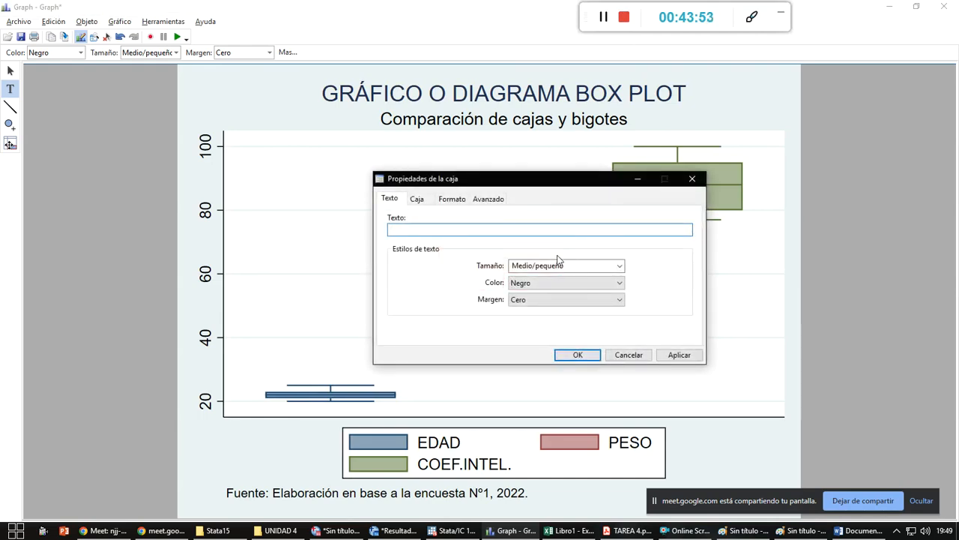
- Consult EDAD's median in the Word document and enter "Me(x)=22 años" as the label for the PESO box's median line
text(Me)
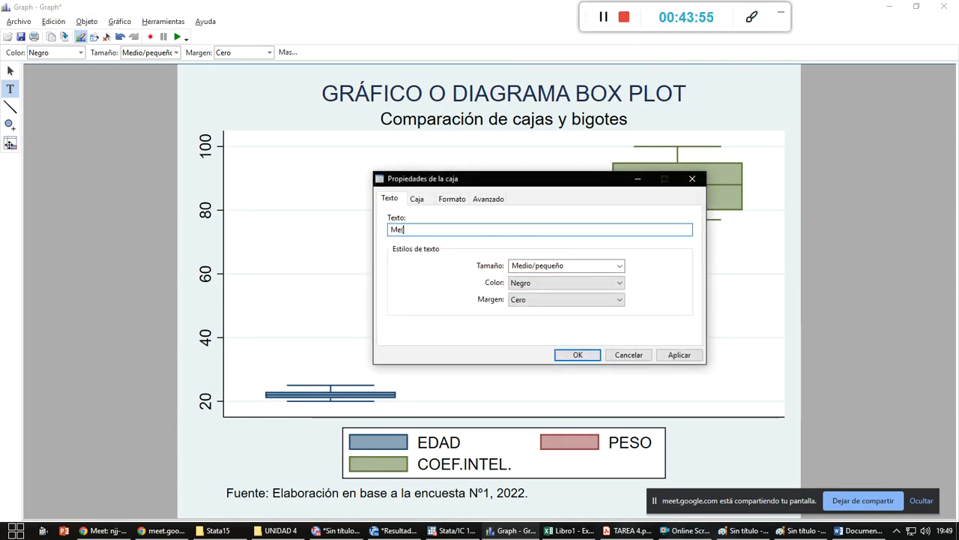
text((x)=)
key(alt+Tab)
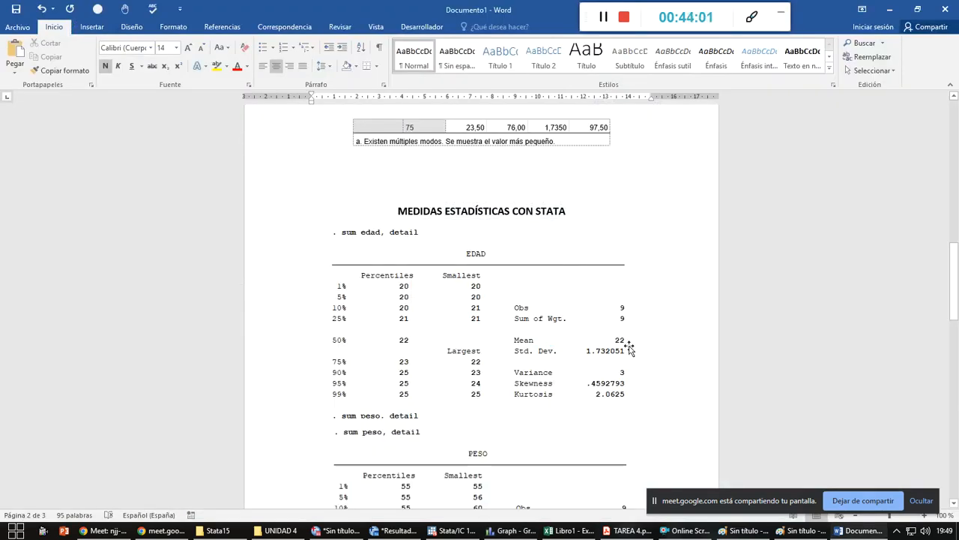
key(alt+Tab)
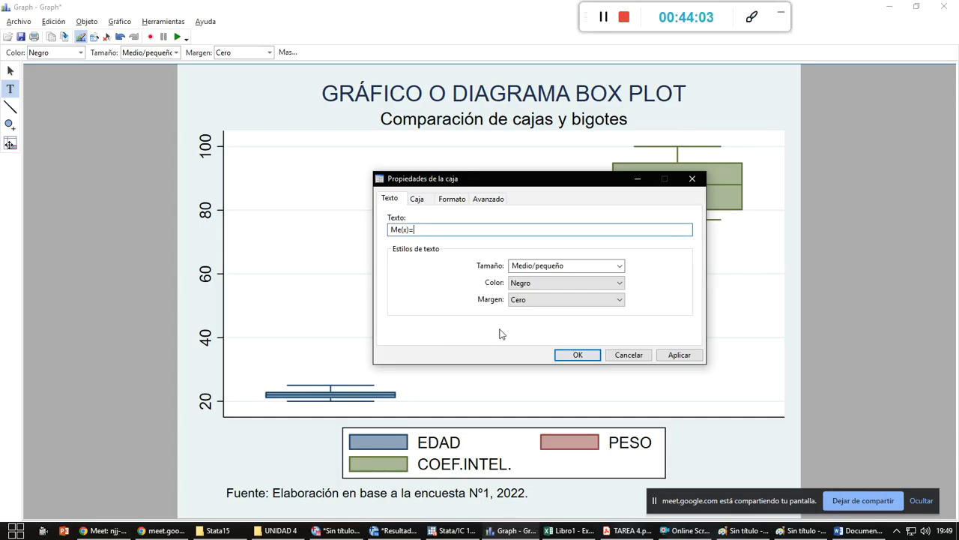
key(alt+Tab)
key(alt+Tab)
text(22 años)
- Set the Me(x) label's size to Pequeño and its color to Azul marino, and place it on the graph
click(619, 265)
click(577, 314)
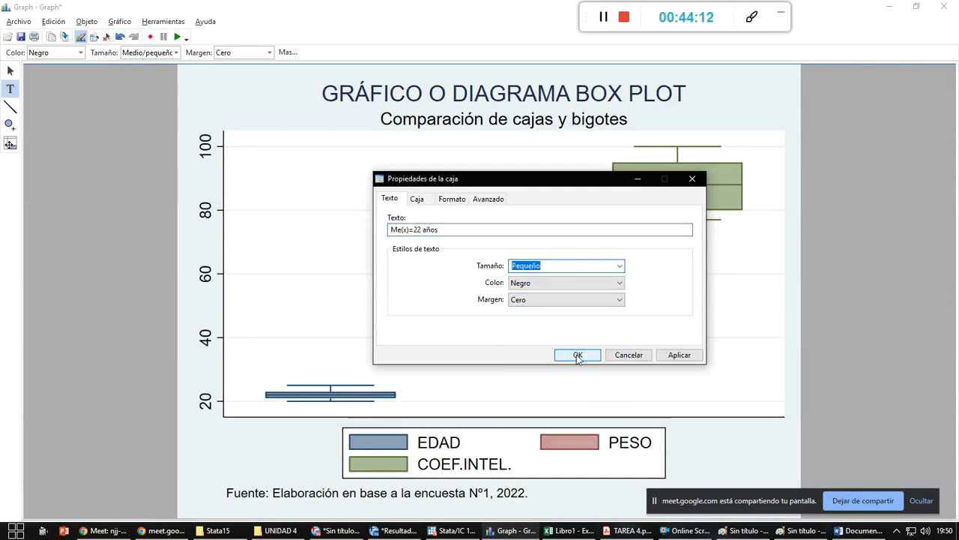
click(591, 283)
click(563, 182)
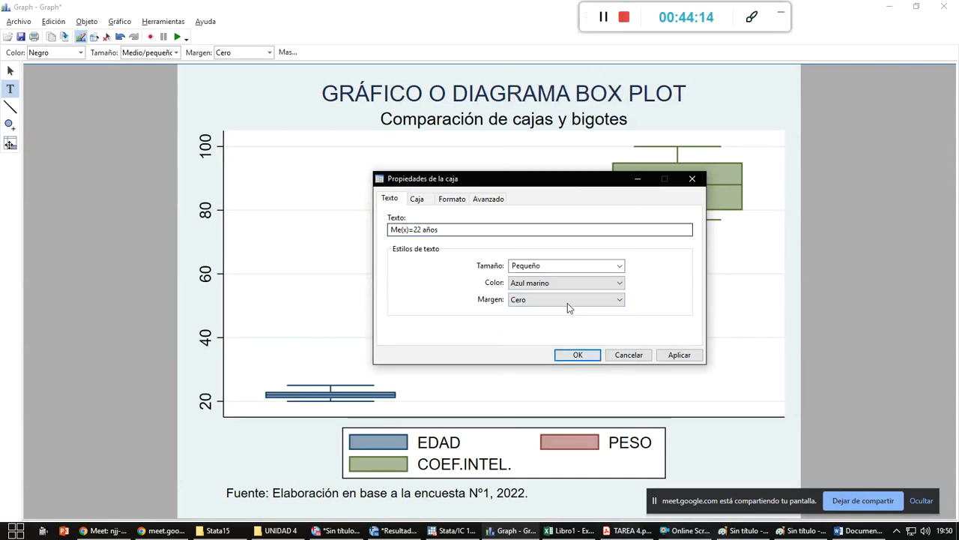
click(576, 355)
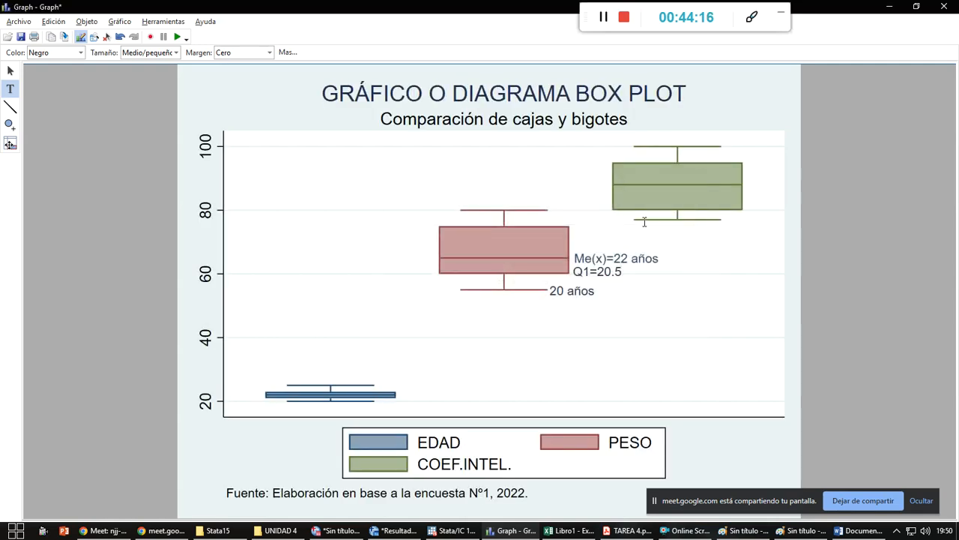
- Start a text label at the PESO box's upper edge, check EDAD's 75th percentile in Word, and enter "Q3=23 años"
click(573, 228)
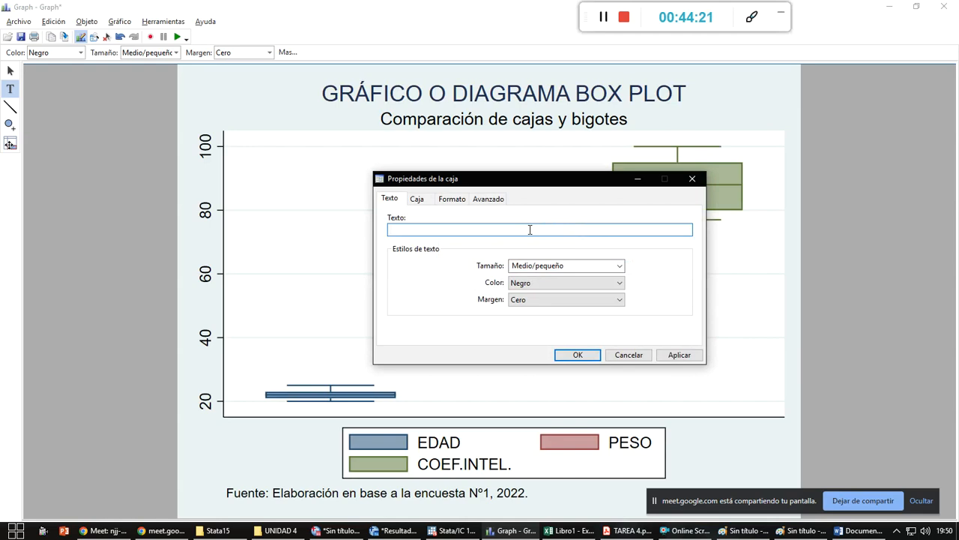
text(Q3=)
key(alt+Tab)
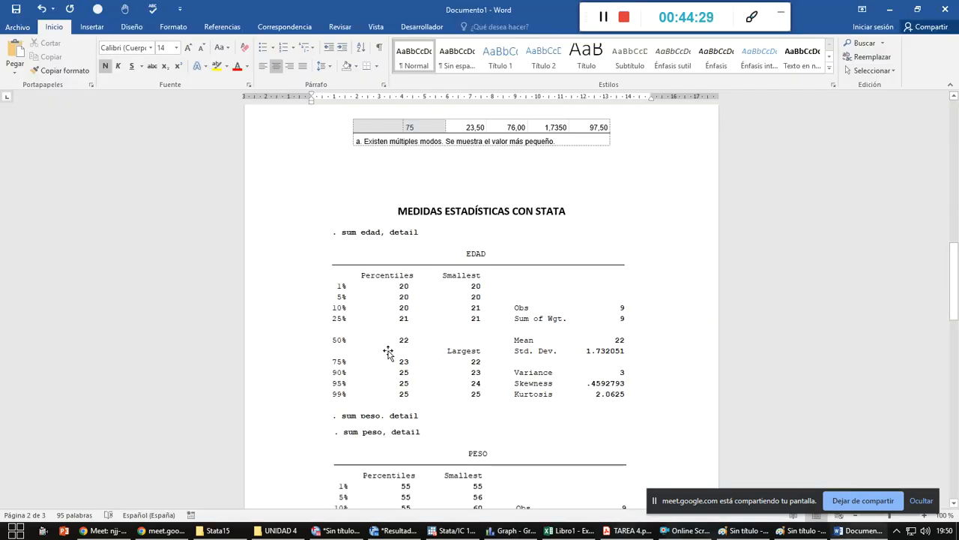
key(alt+Tab)
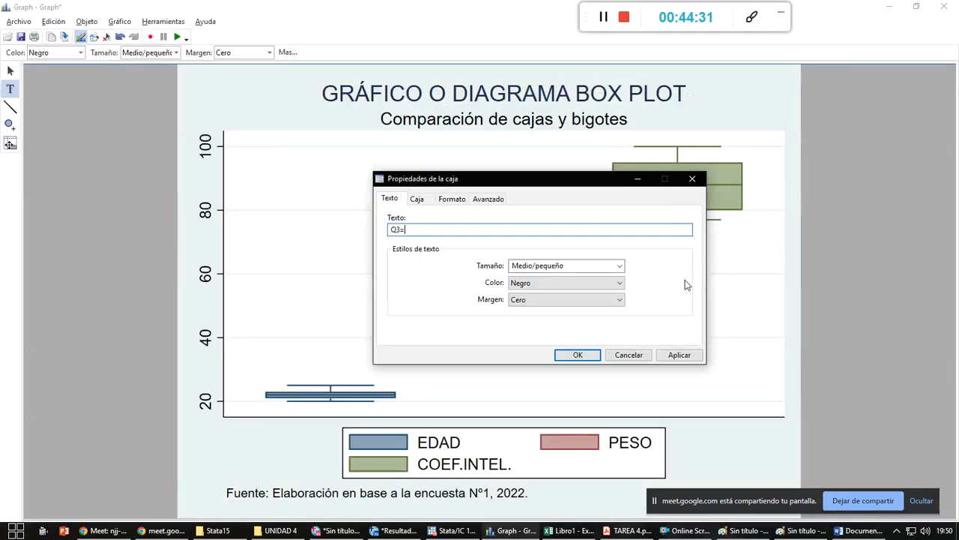
text(23 años)
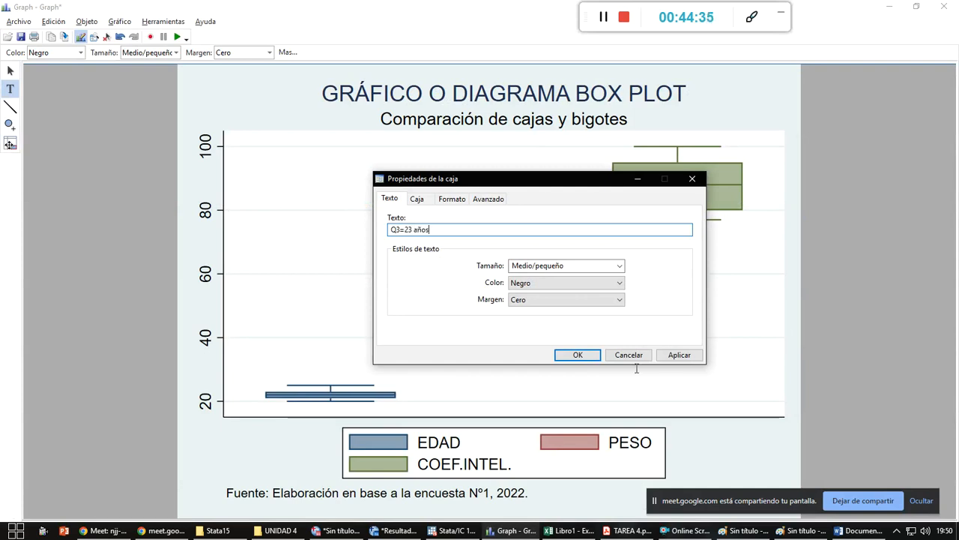
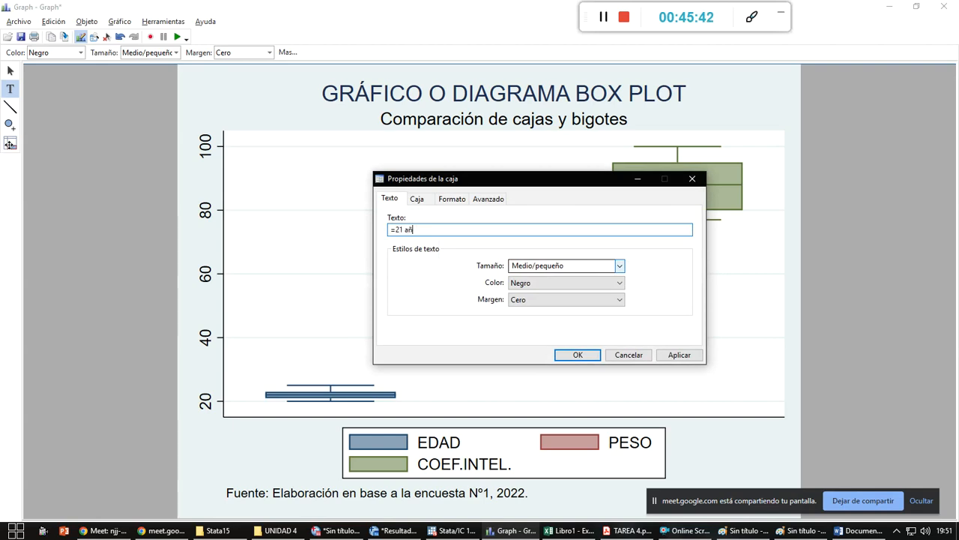
- Try to add the "=21 años" text label, adjusting its size and setting its color to Azul marino
click(619, 283)
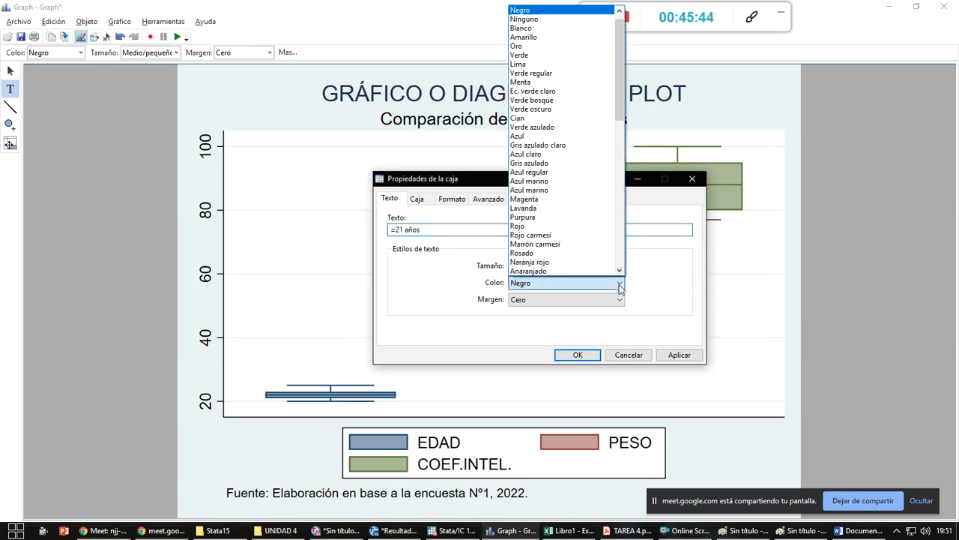
click(583, 191)
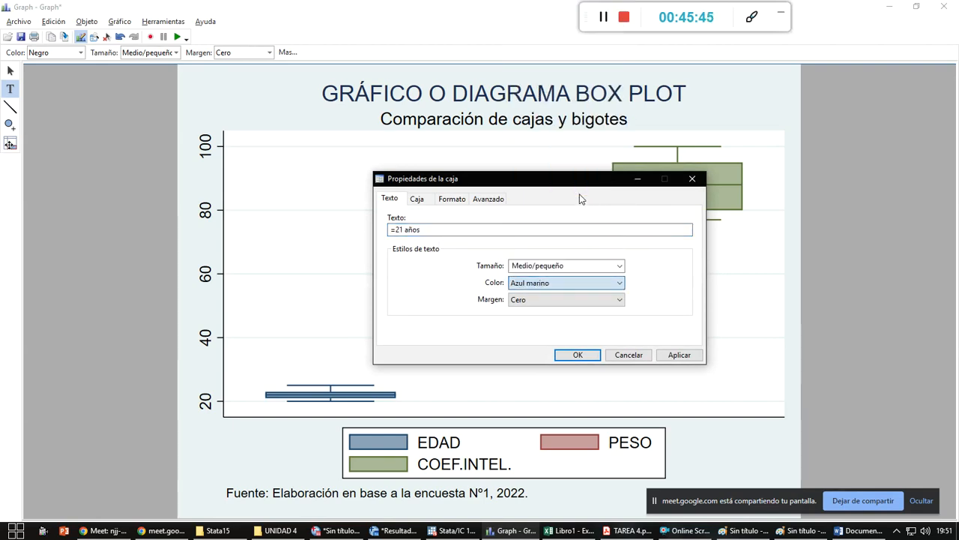
click(619, 267)
click(598, 320)
click(574, 354)
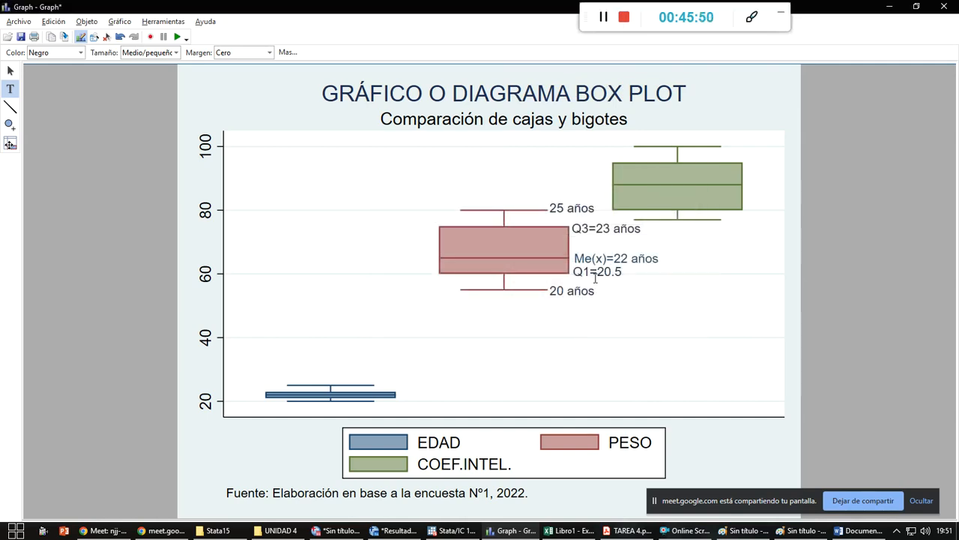
click(628, 272)
drag(608, 187, 648, 213)
click(732, 205)
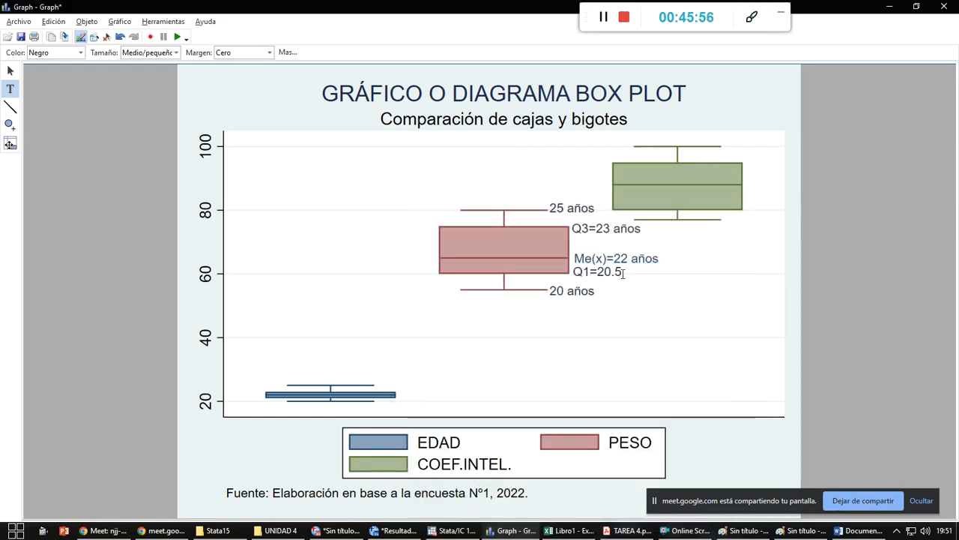
- Add the text label "RI=Q3-Q1=2 años" on the left side of the PESO box, sized Pequeño and colored Azul marino
click(371, 249)
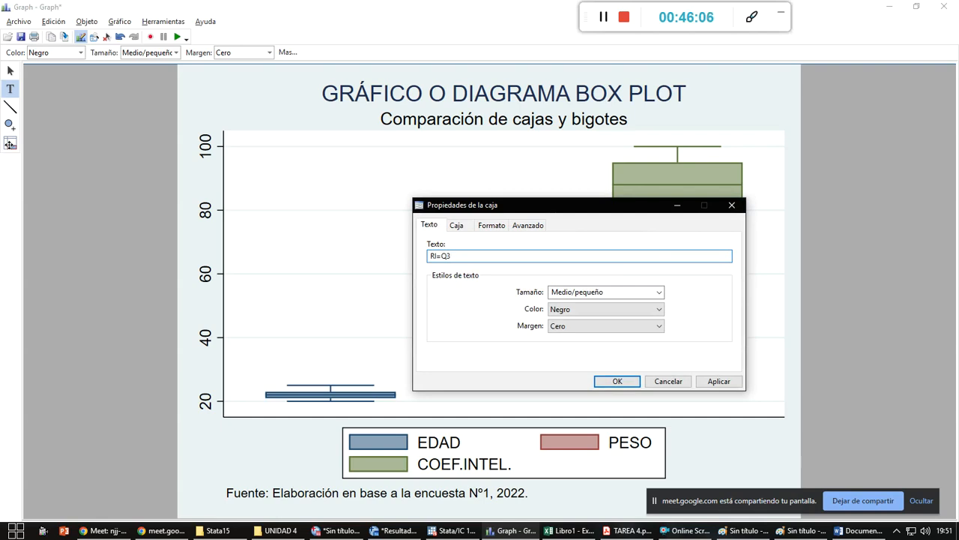
text(RI=Q3-Q1=)
drag(587, 215, 544, 333)
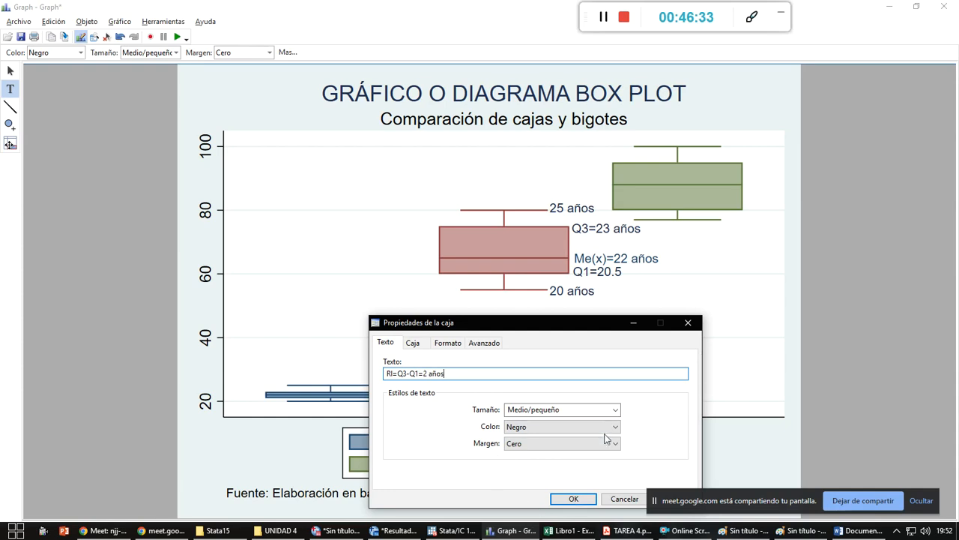
click(615, 411)
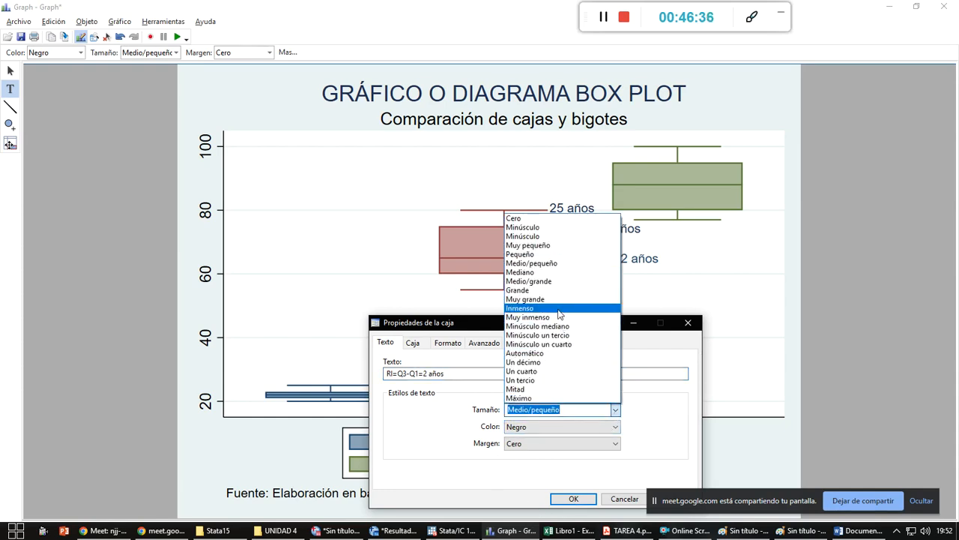
click(544, 264)
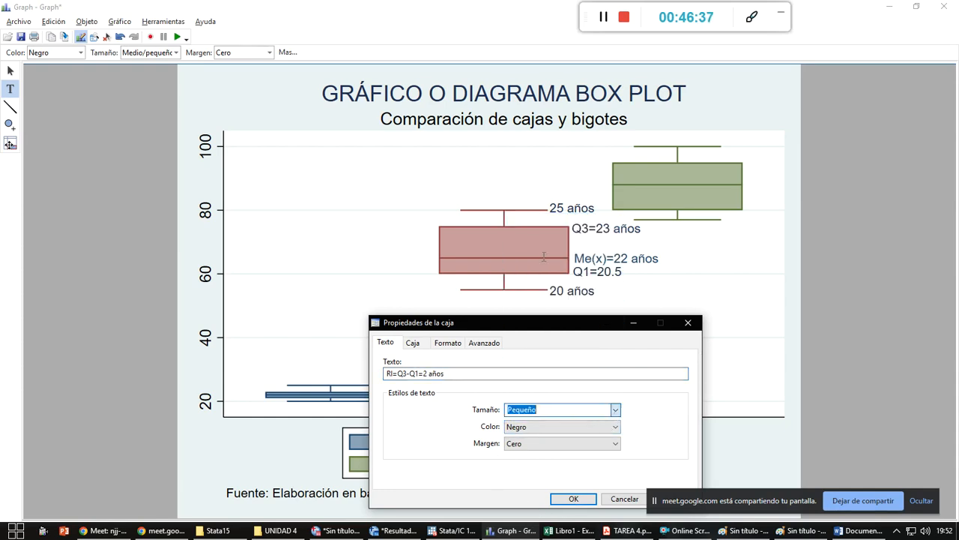
click(561, 429)
click(552, 326)
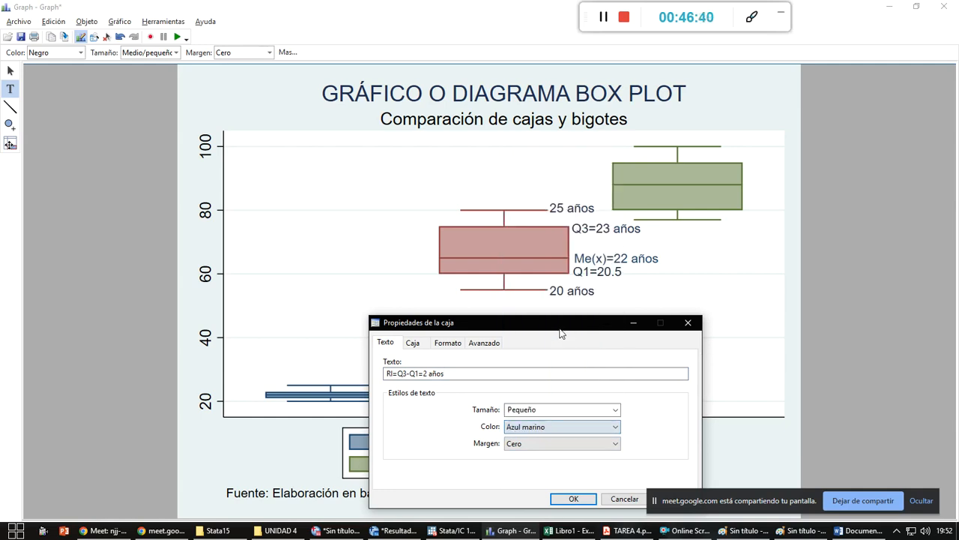
click(570, 499)
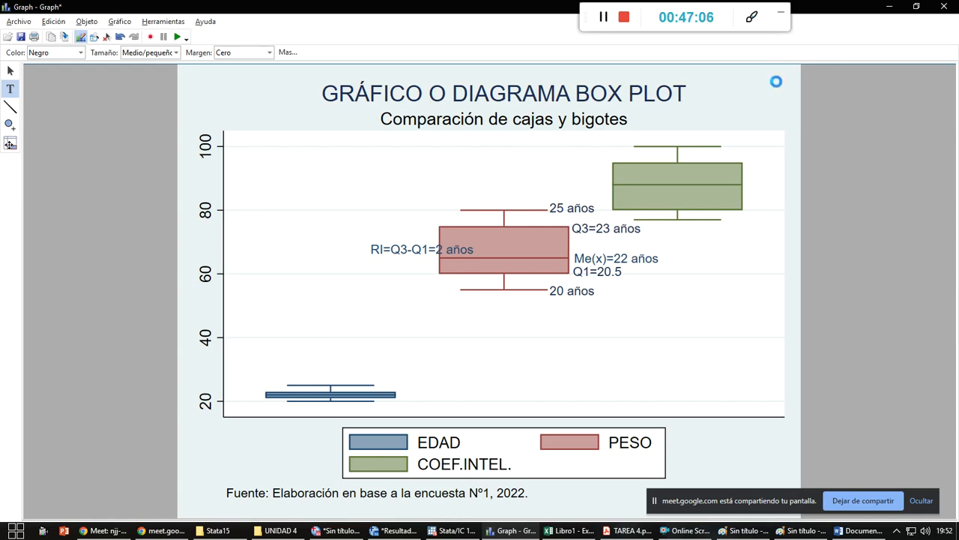
click(688, 322)
- Copy the whole annotated box plot and paste it into the Word document beside the COEF.INTEL. statistics table
click(7, 70)
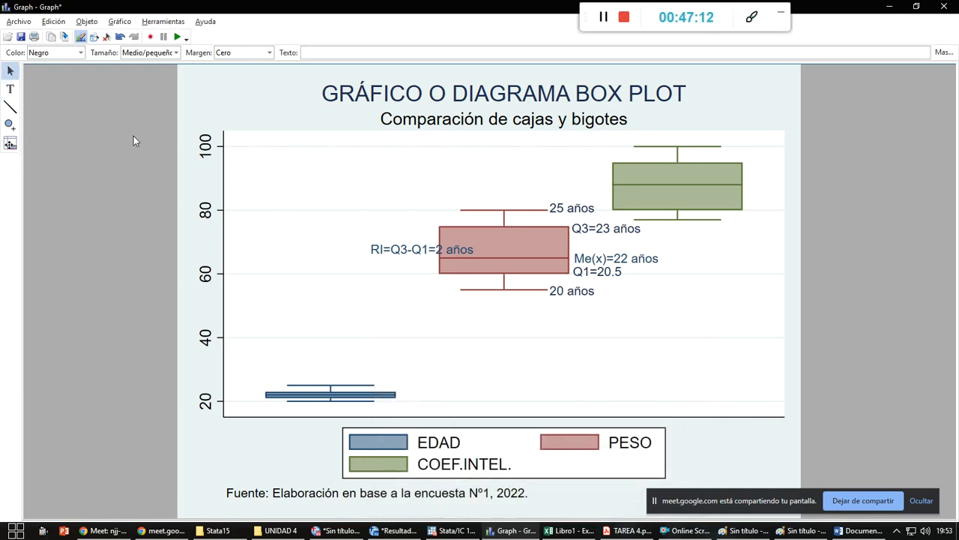
click(285, 96)
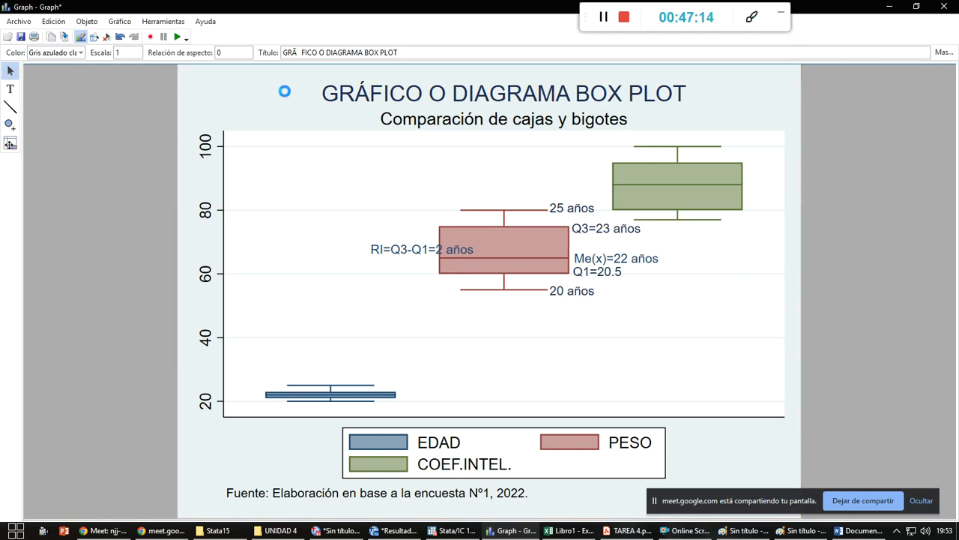
key(alt+Tab)
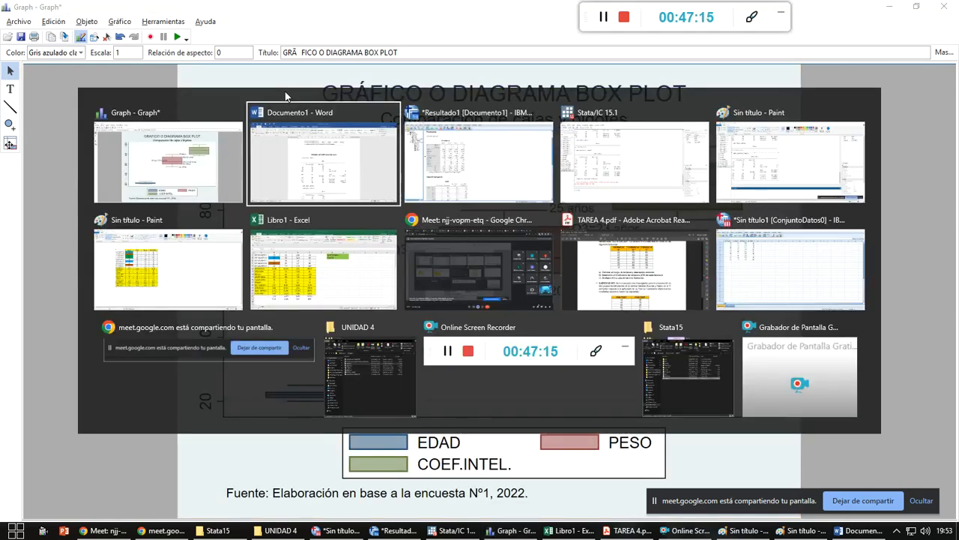
scroll(582, 352, down, 8)
scroll(580, 352, down, 10)
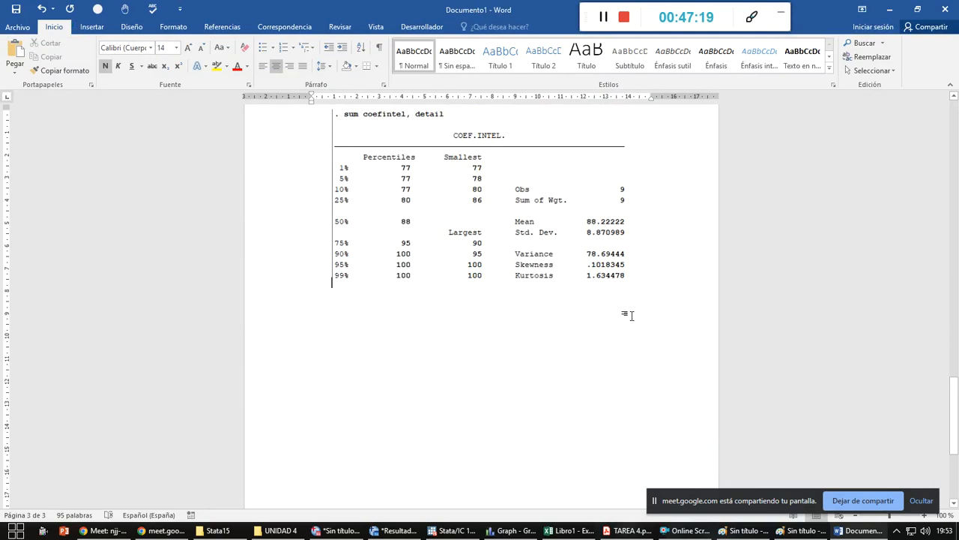
key(ctrl+v)
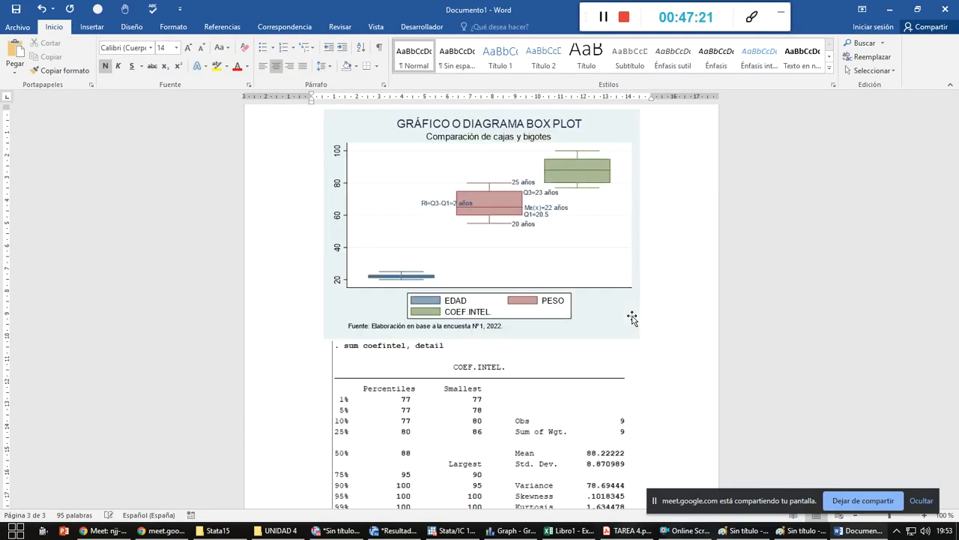
scroll(582, 289, up, 2)
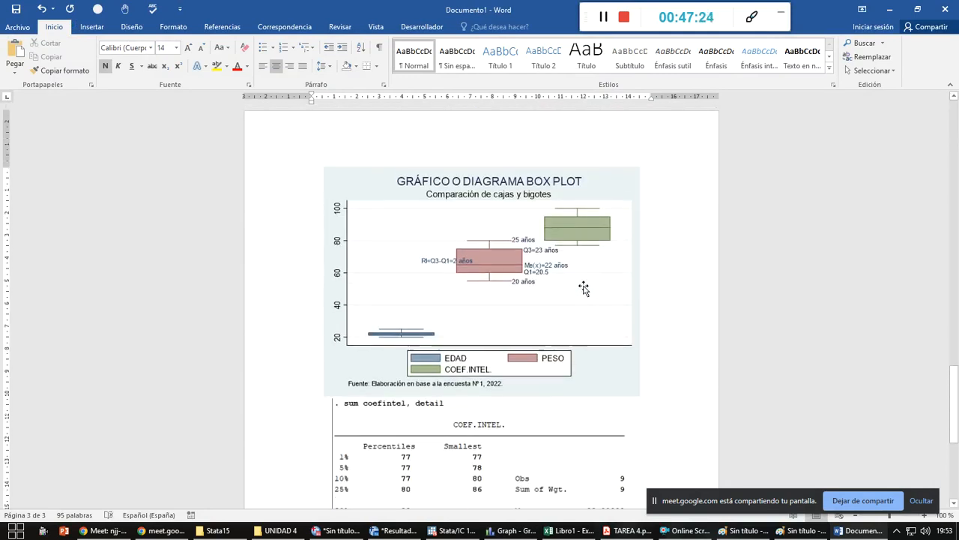
click(584, 288)
click(657, 307)
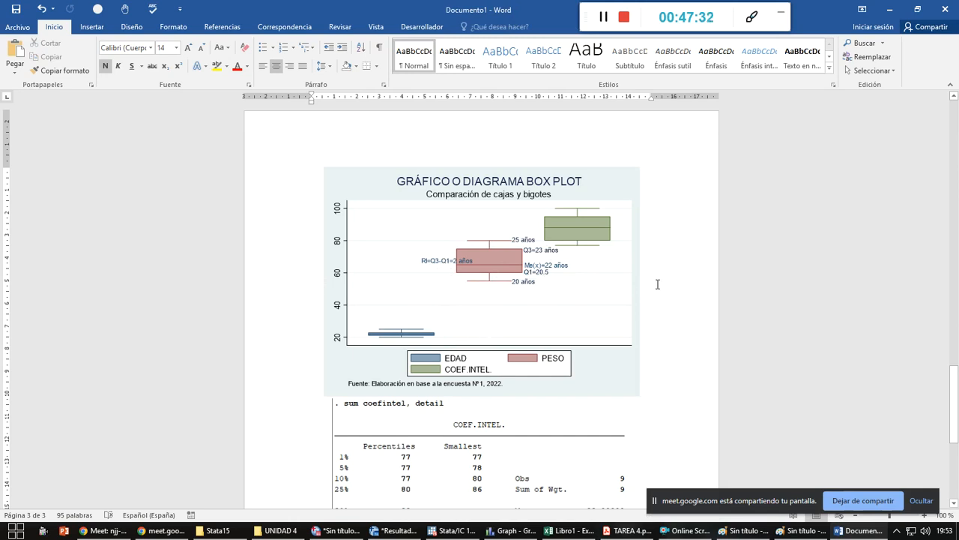
- Switch to the Excel workbook and insert a Cajas y bigotes chart from the student data in B2:E11
key(alt+Tab)
key(Tab)
key(Tab)
key(Tab)
key(Tab)
key(Tab)
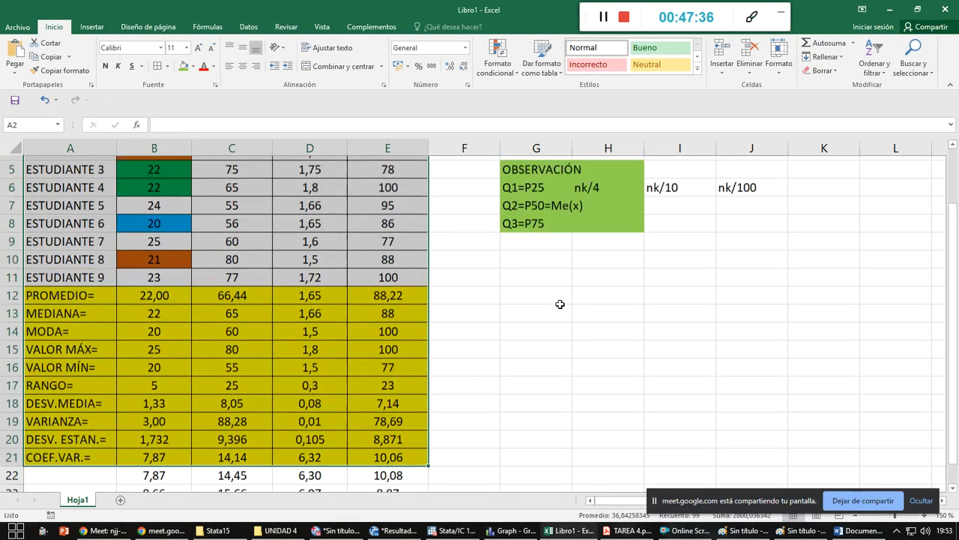
scroll(560, 304, up, 2)
click(542, 341)
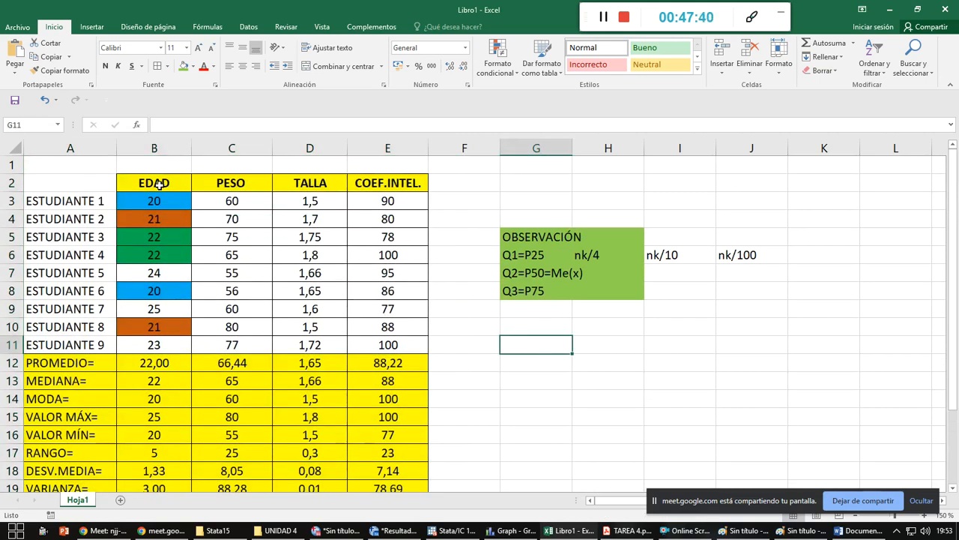
drag(161, 186, 383, 349)
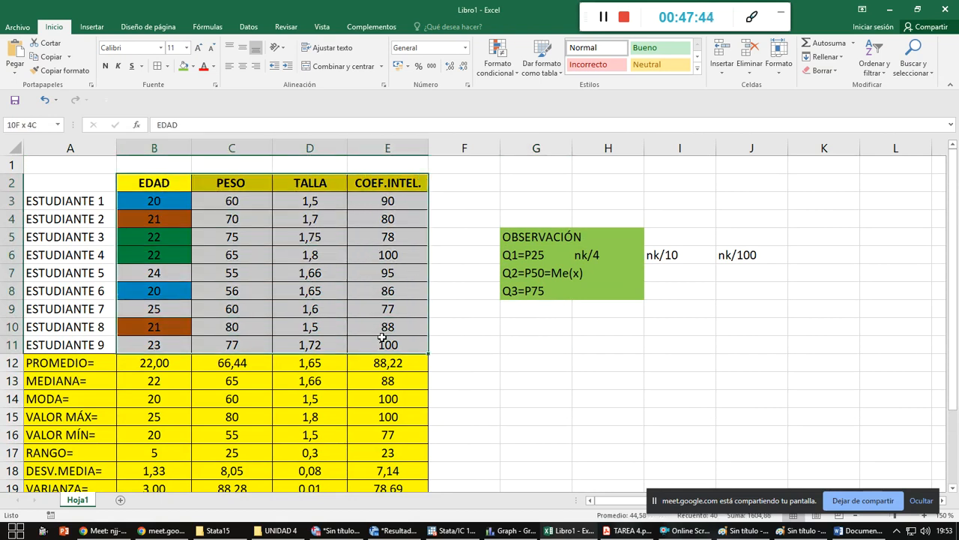
click(91, 28)
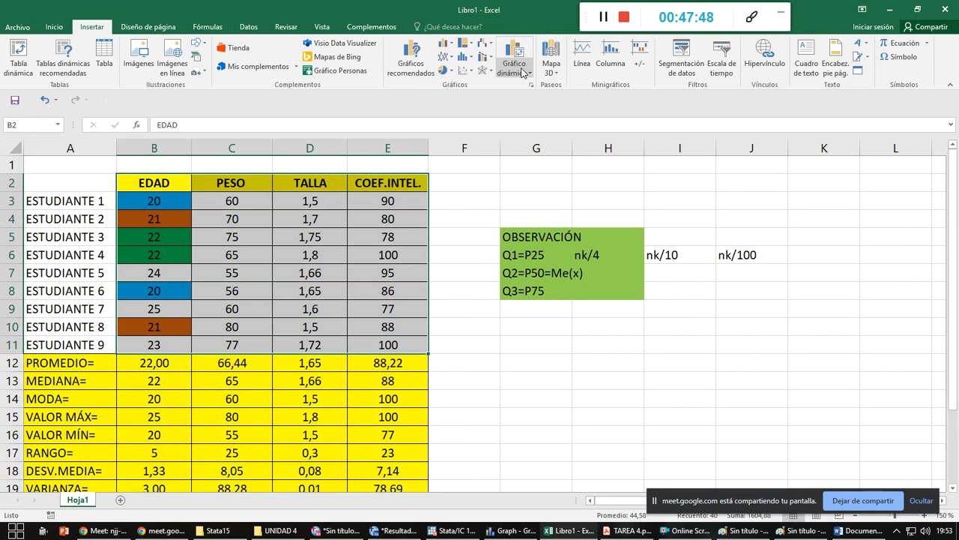
click(472, 71)
click(470, 57)
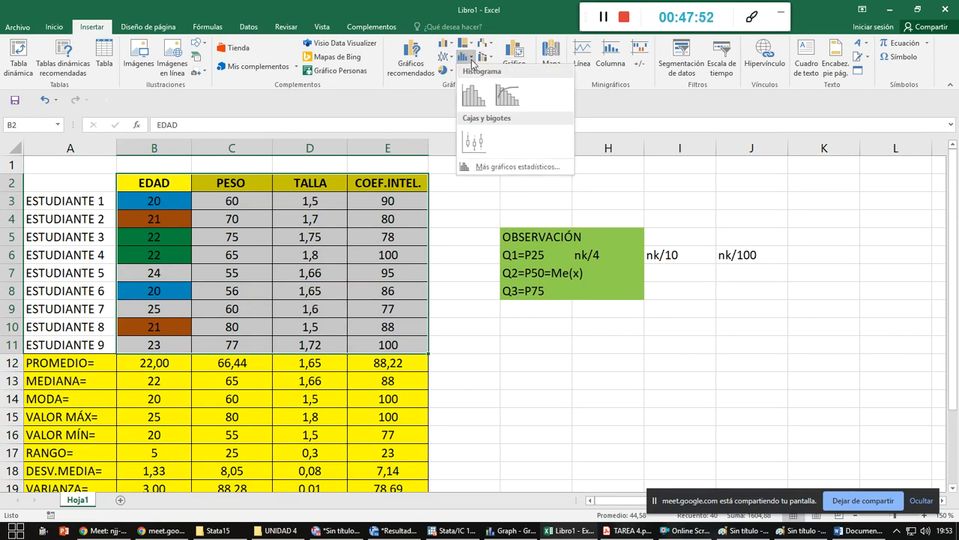
click(473, 141)
- Move the box plot chart to the empty cells just below the green OBSERVACIÓN block
drag(637, 208, 844, 234)
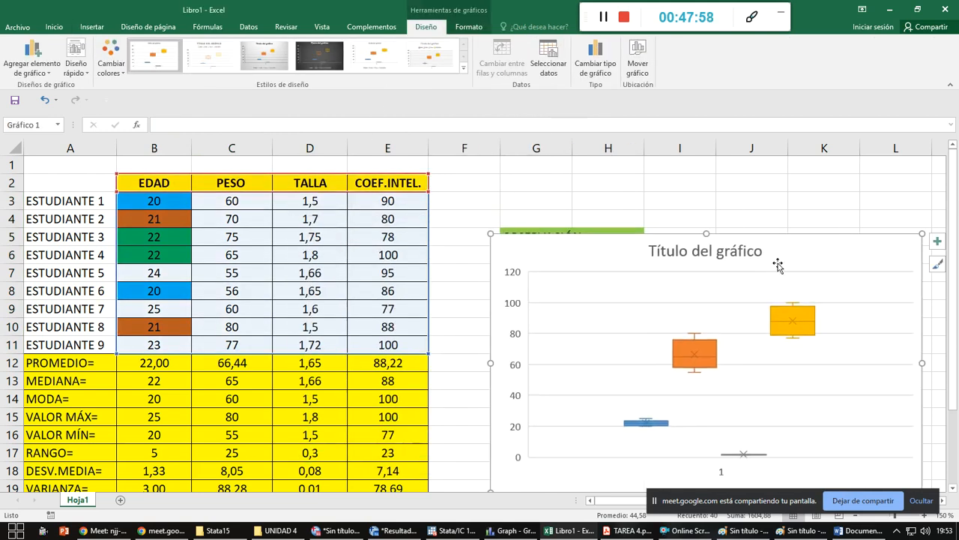
scroll(802, 257, down, 2)
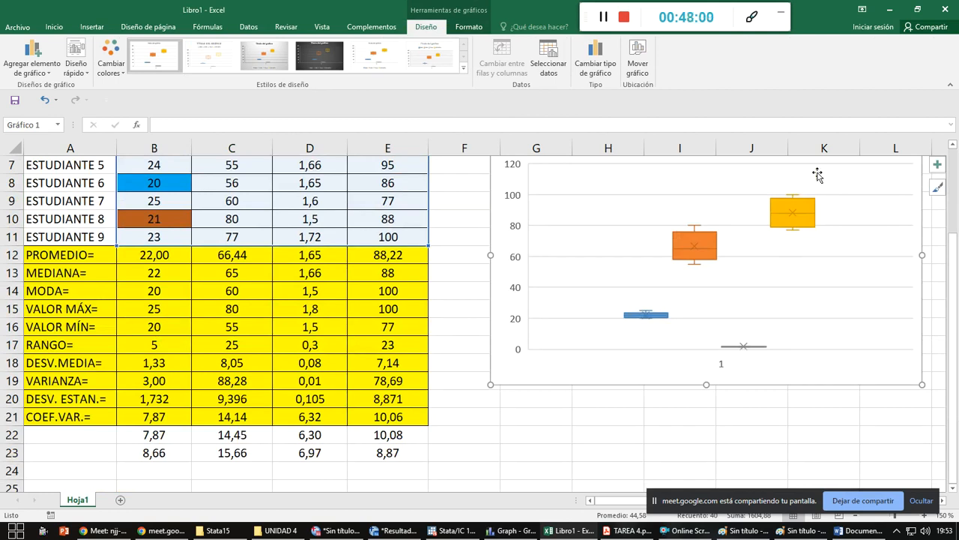
scroll(862, 210, up, 1)
drag(865, 184, 844, 264)
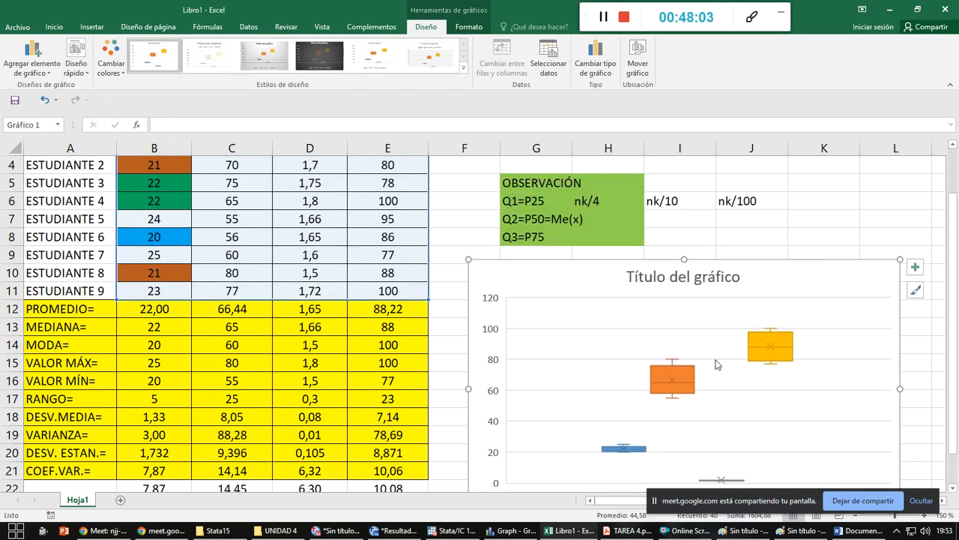
- Turn on axis titles and data labels for the box plot chart
click(916, 267)
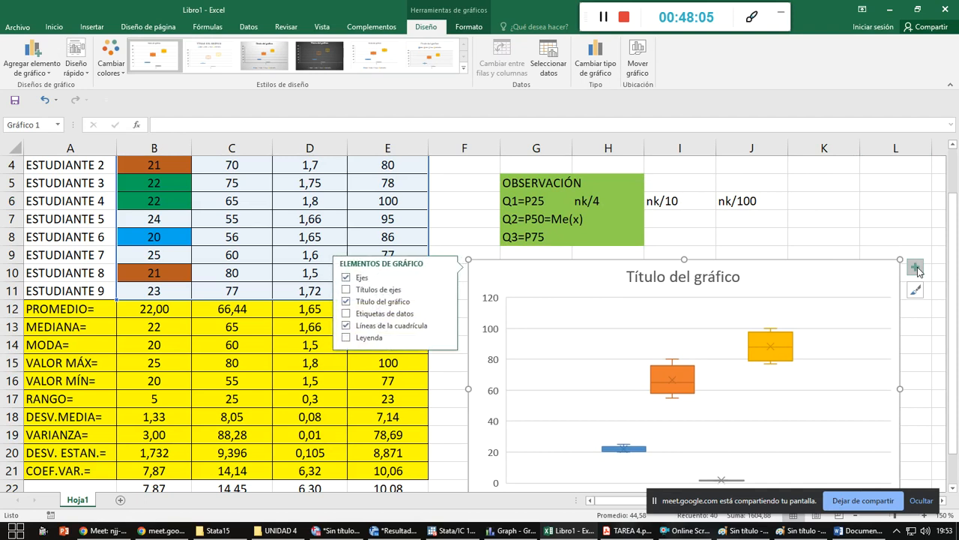
click(349, 293)
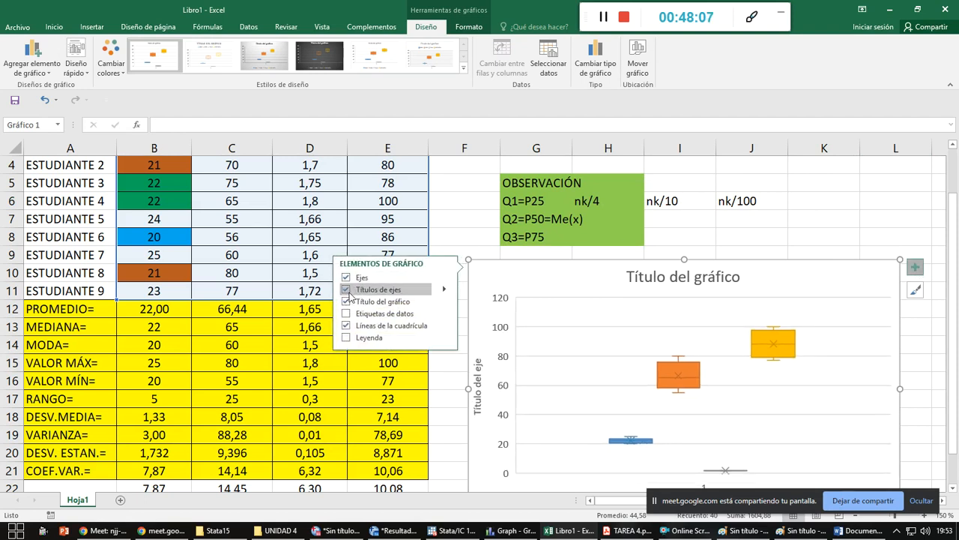
click(346, 314)
key(Escape)
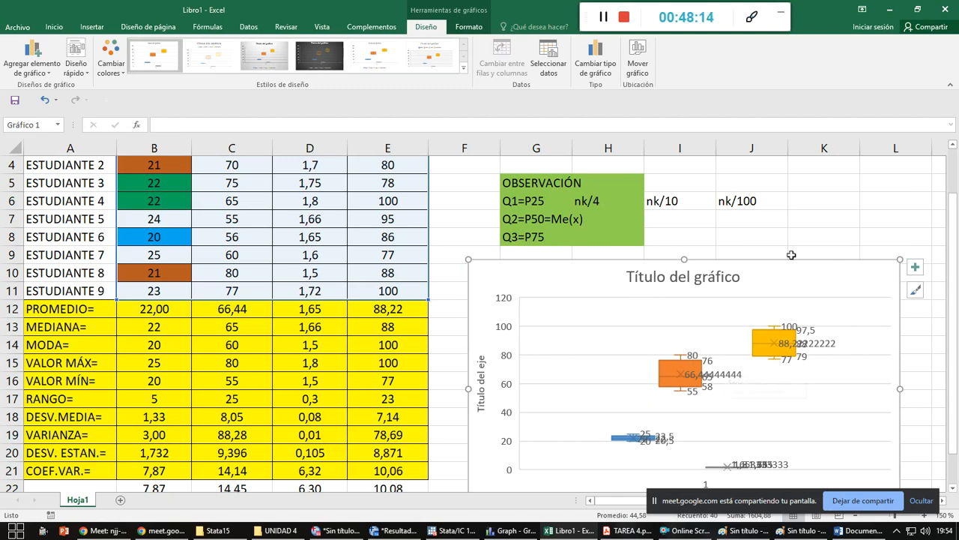
- Replace the chart's placeholder title with "GRÁFICO O DIAGRAMA BOX PLOT"
click(634, 275)
click(634, 276)
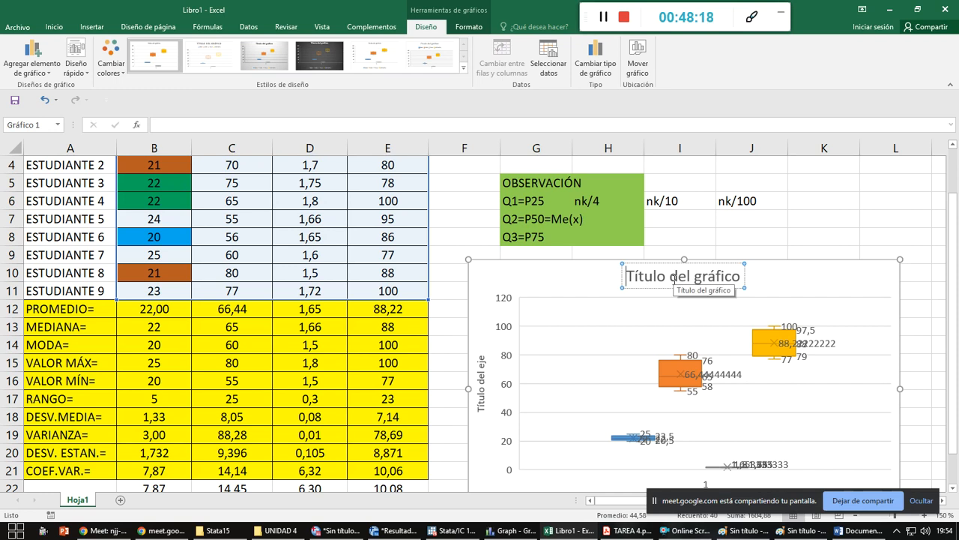
text(GRÁFICO)
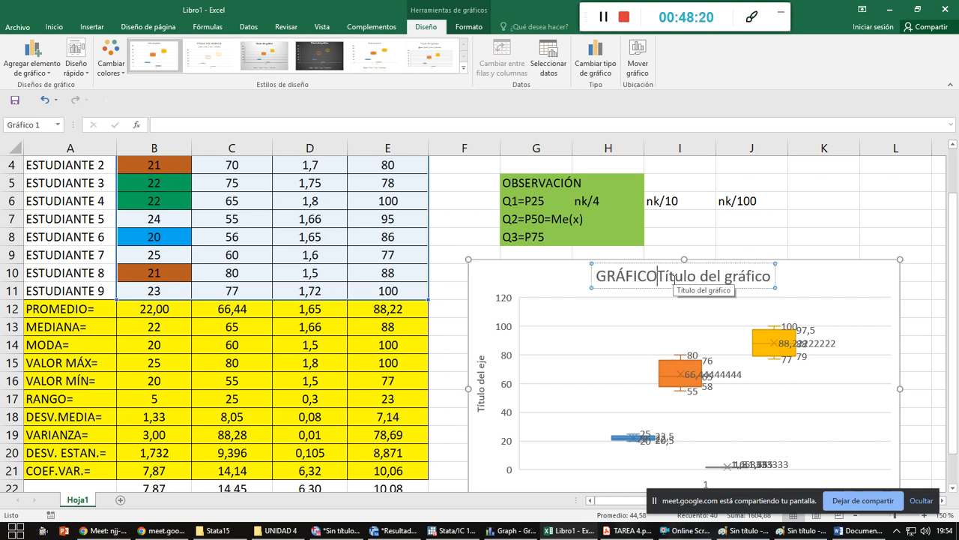
text( O DIAM)
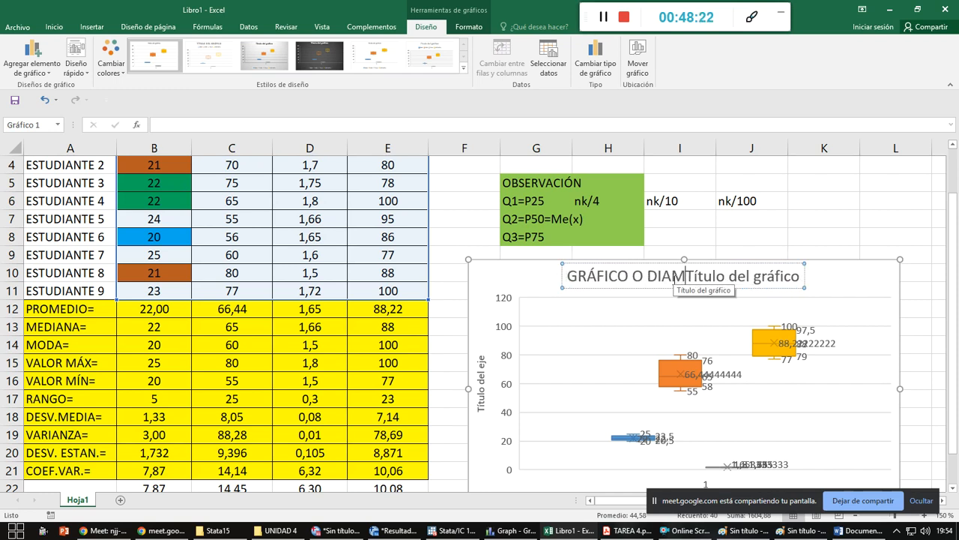
key(BackSpace)
text(GRAM,A)
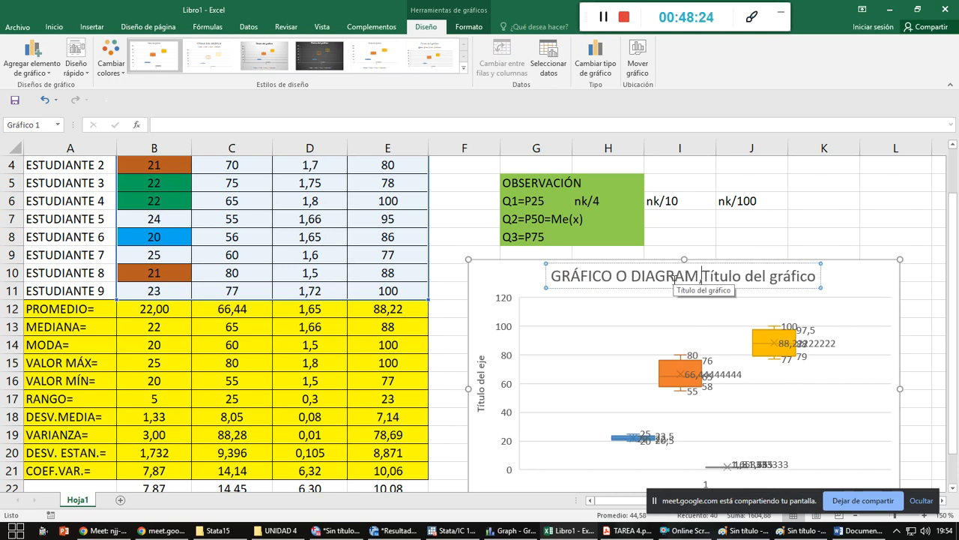
key(BackSpace)
key(BackSpace)
key(BackSpace)
text(MA )
text(BOX PLOT)
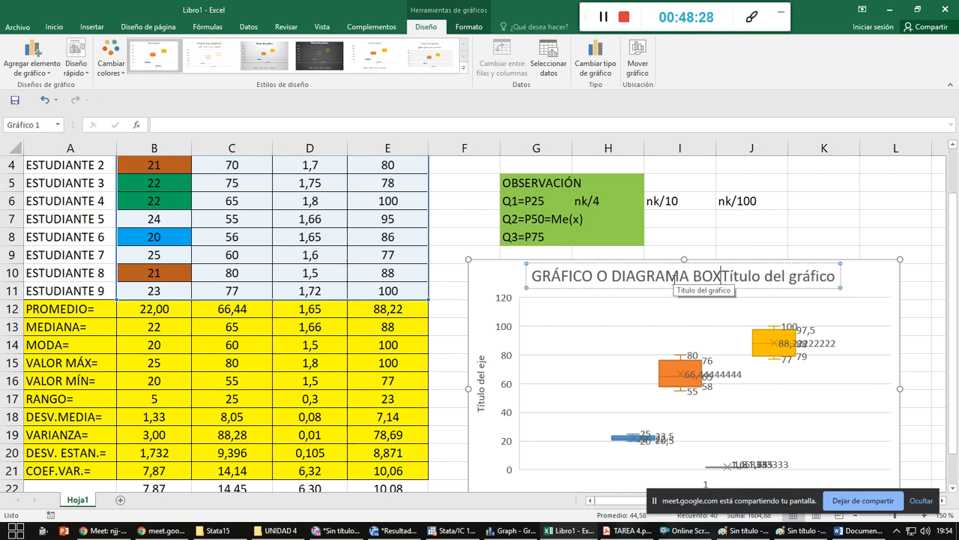
key(Delete)
key(Delete)
key(Delete)
key(Delete)
key(Delete)
key(Delete)
key(Delete)
key(Delete)
key(Delete)
key(Delete)
key(Delete)
key(Delete)
key(Delete)
key(Delete)
key(Delete)
key(Delete)
key(Delete)
key(Delete)
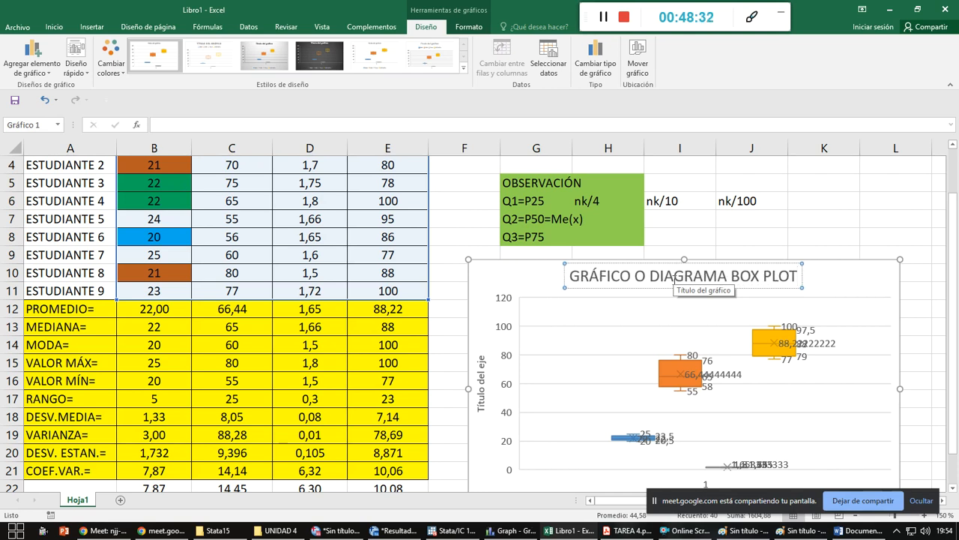
- Format the whole chart title in red and bold
drag(571, 275, 799, 275)
click(52, 27)
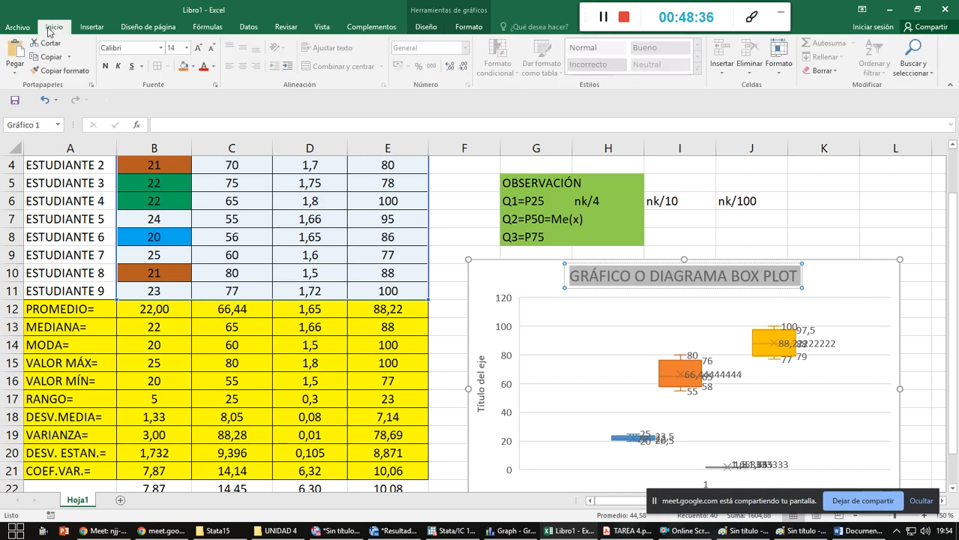
click(203, 67)
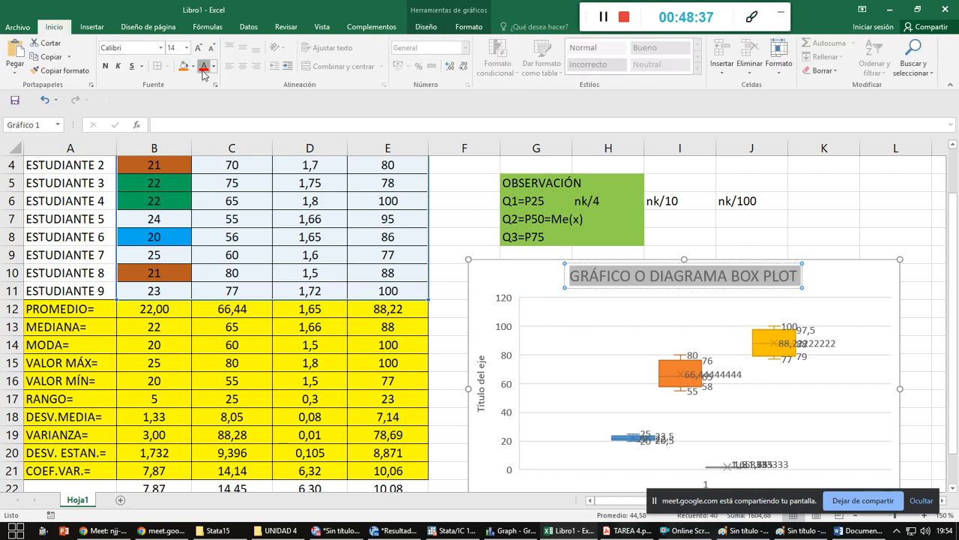
click(105, 66)
- Delete the box plot chart's horizontal axis title and try to delete its vertical axis title
click(477, 367)
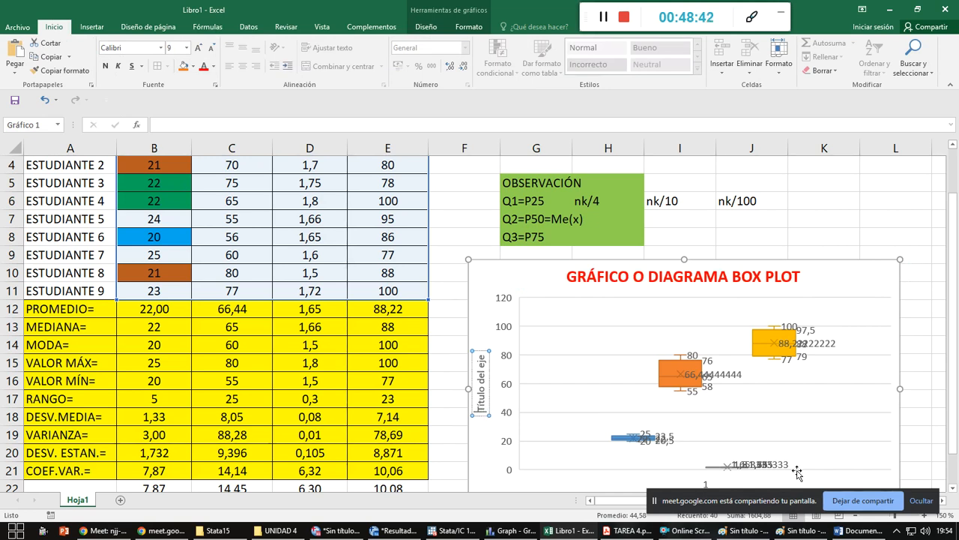
scroll(693, 399, down, 2)
click(682, 395)
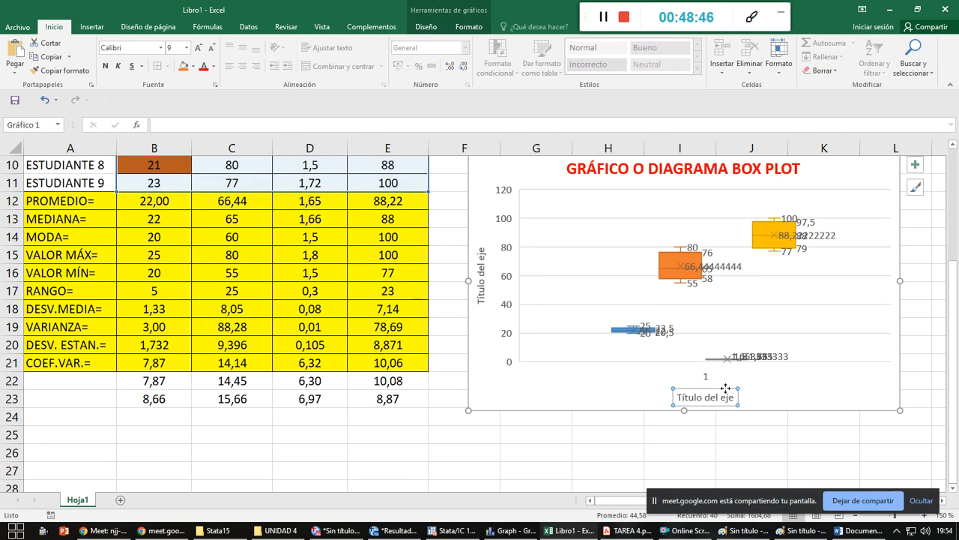
key(Delete)
click(480, 314)
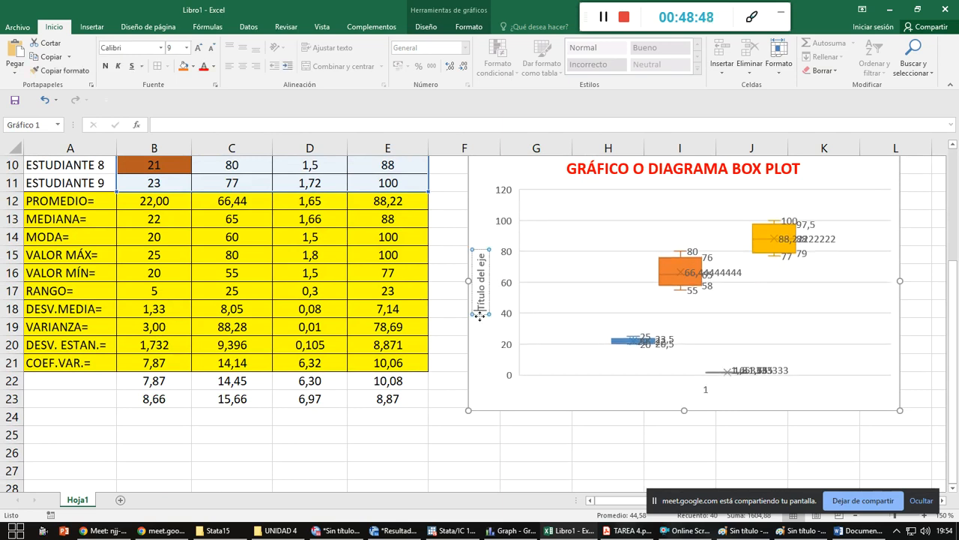
key(Delete)
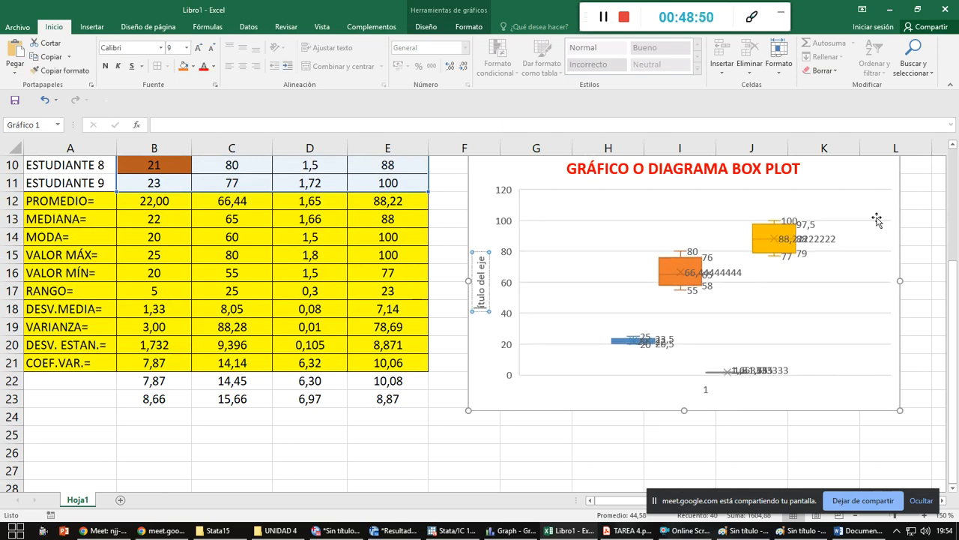
- Apply the third chart style, with the grey gradient background and a legend below the plot, to the box plot chart
scroll(761, 347, up, 2)
scroll(761, 347, up, 1)
scroll(761, 347, down, 1)
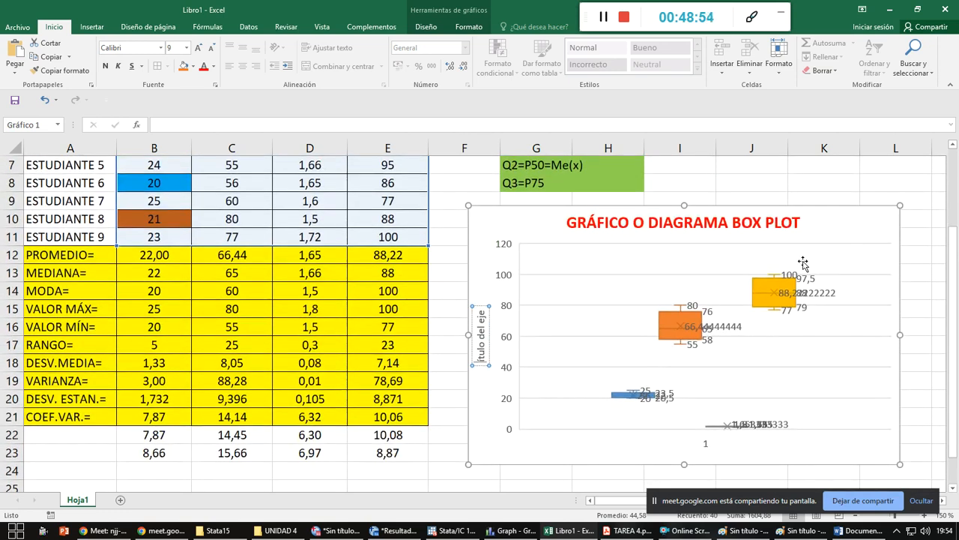
click(798, 273)
click(883, 248)
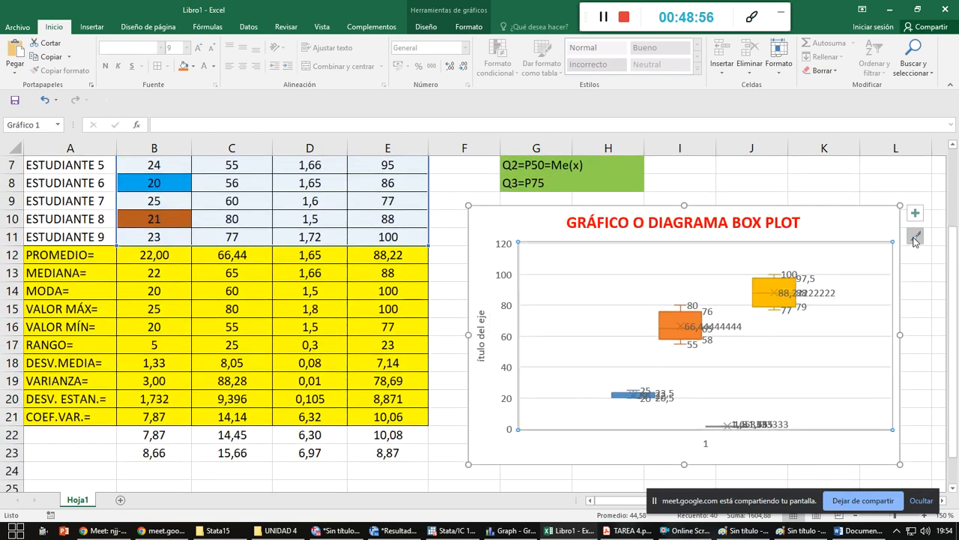
click(916, 238)
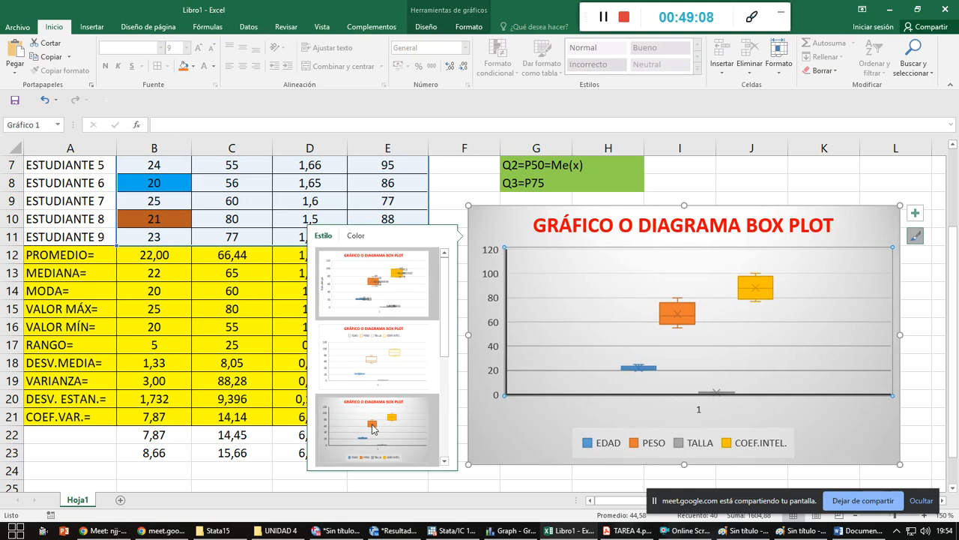
click(374, 429)
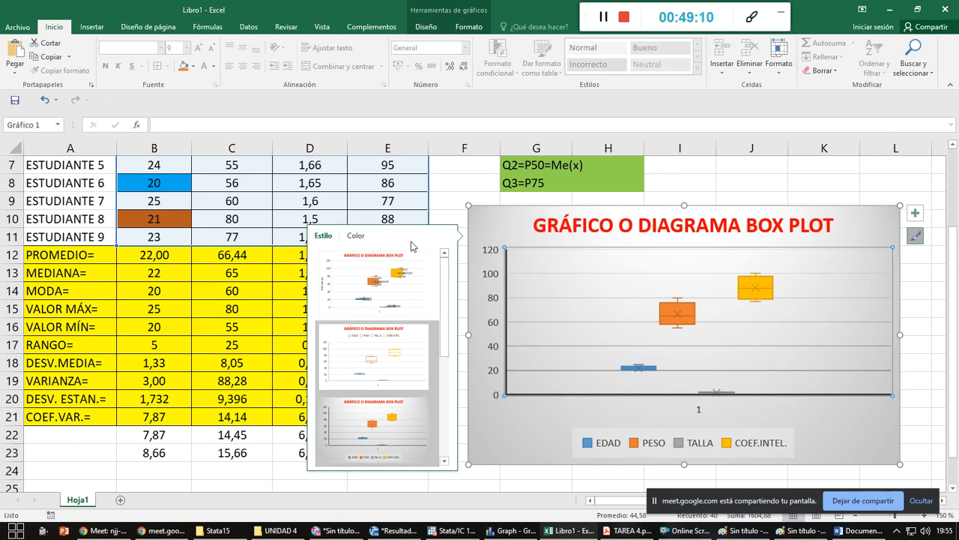
click(432, 25)
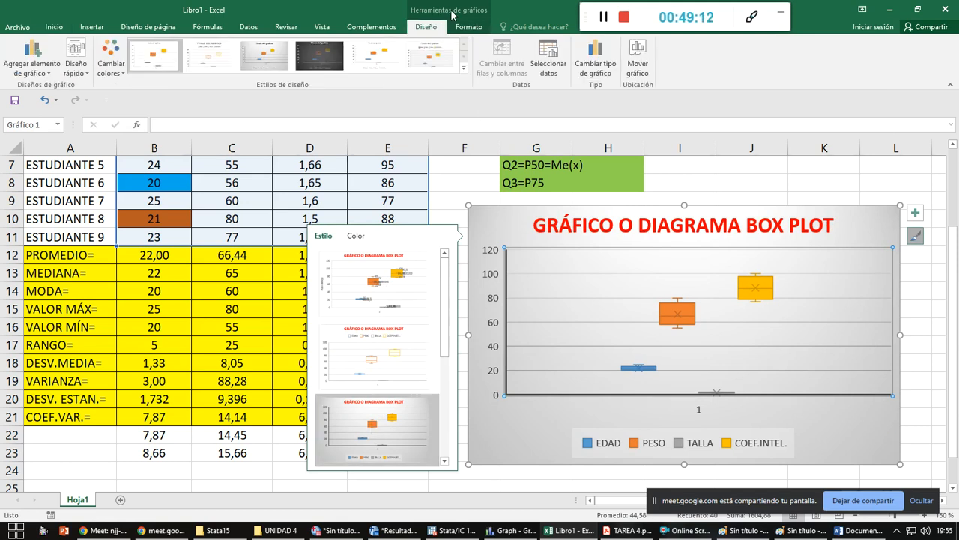
click(78, 67)
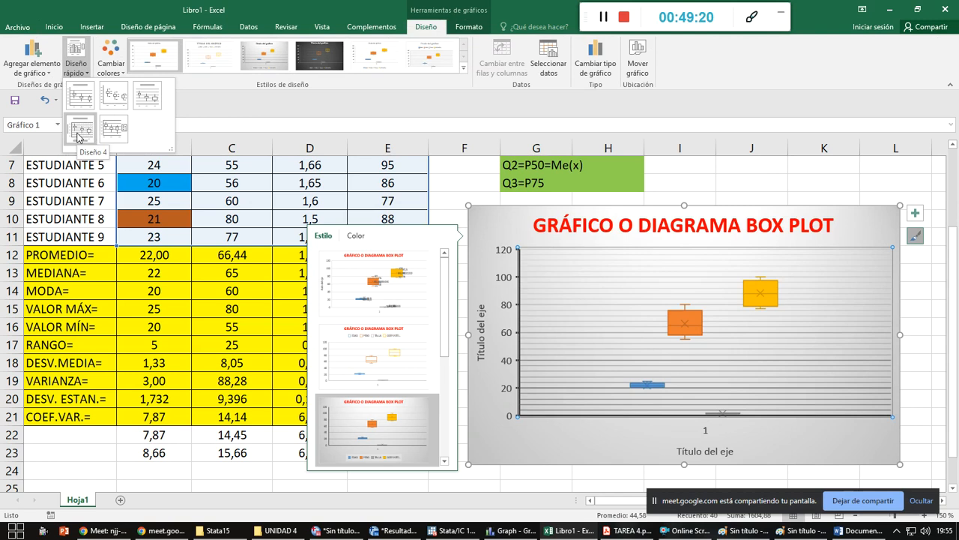
click(879, 426)
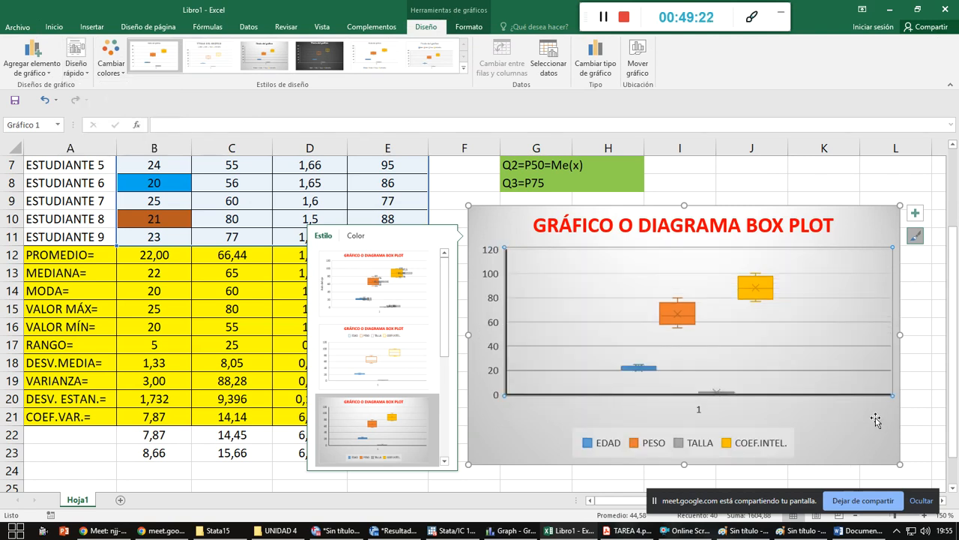
- Turn on data labels for the restyled box plot chart
click(920, 216)
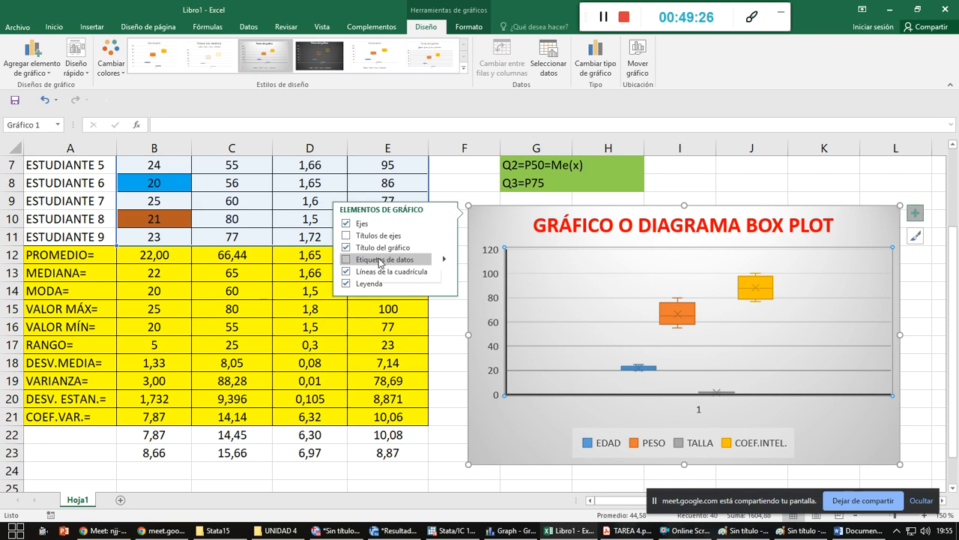
click(368, 261)
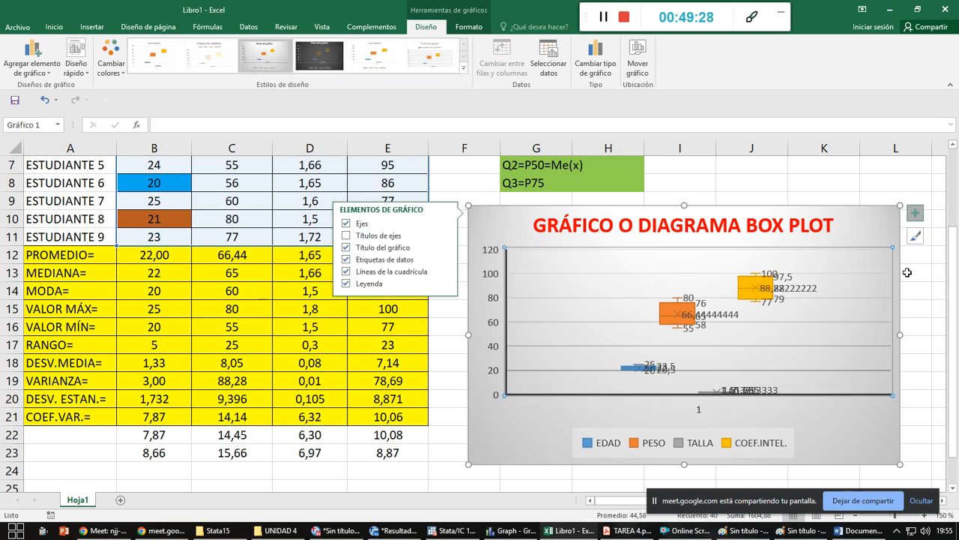
- Copy the whole box plot chart, switch to the Word document and paste it below the Excel statistics table, above MEDIDAS ESTADÍSTICAS CON SPSS
click(878, 214)
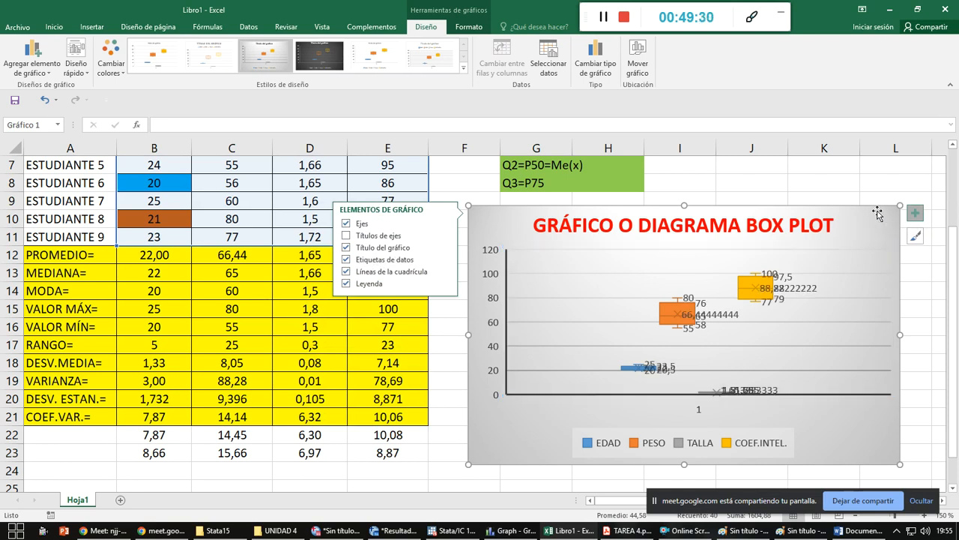
key(alt+Tab)
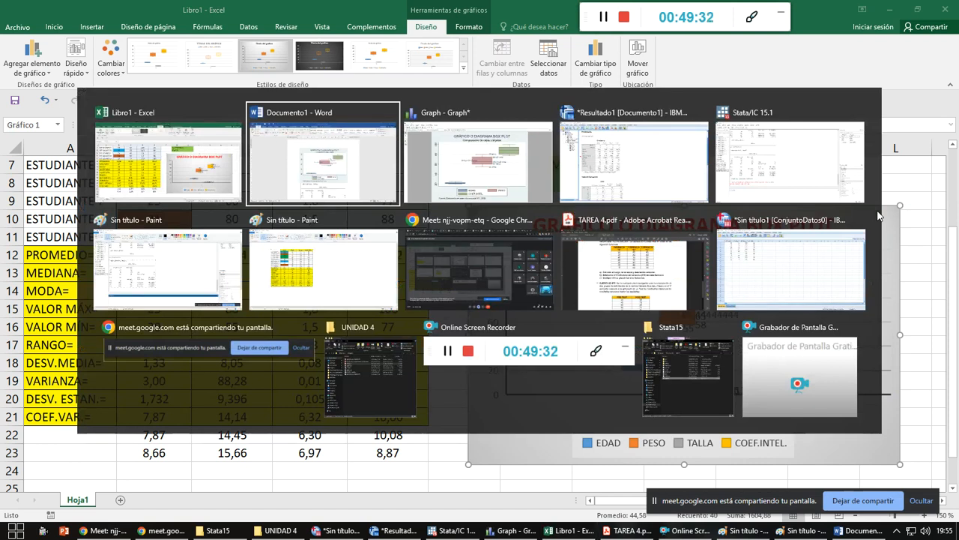
scroll(672, 213, up, 15)
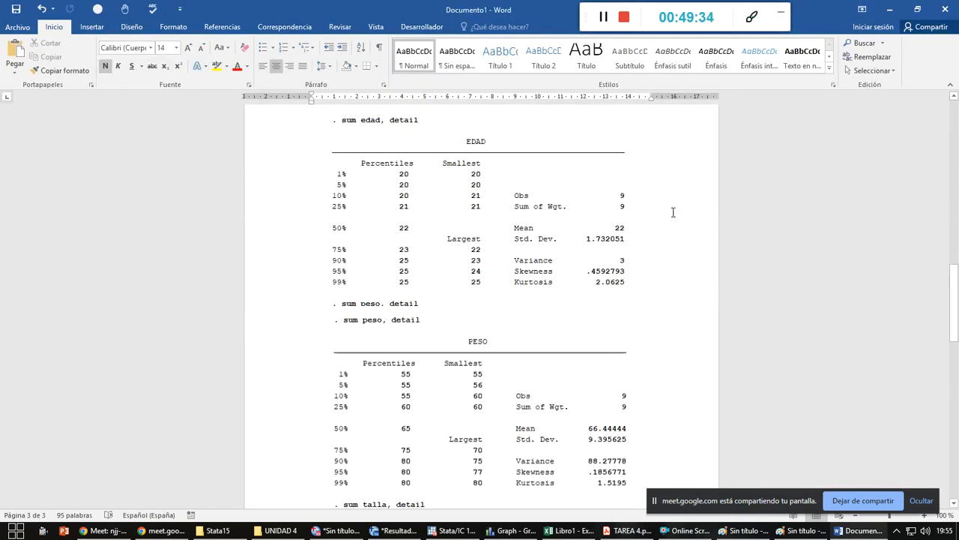
scroll(672, 212, up, 10)
scroll(549, 264, down, 2)
click(549, 263)
key(ctrl+v)
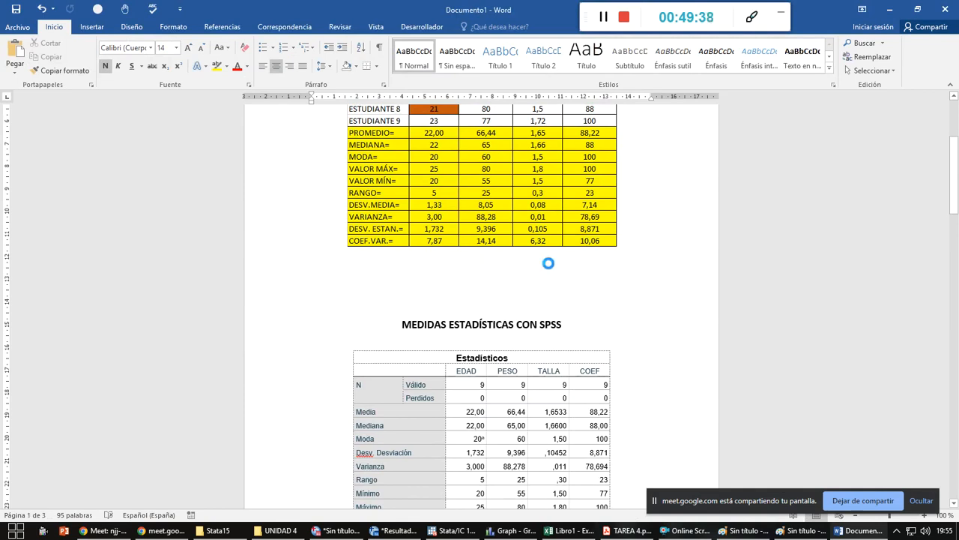
scroll(637, 344, down, 7)
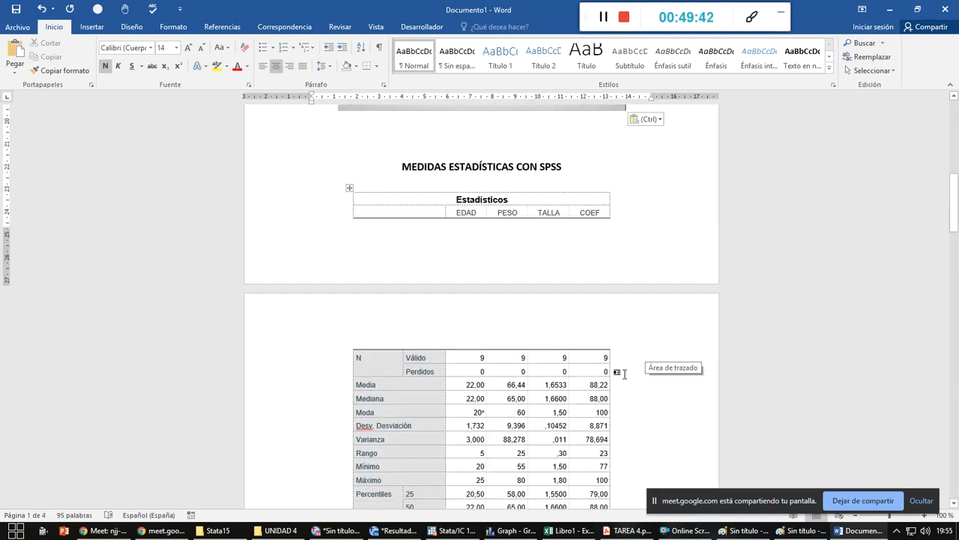
- Switch from Word to the SPSS data editor holding EDAD, PESO, TALLA and COEF and open the Chart Builder
key(alt+Tab)
key(alt+Tab)
key(alt+Tab)
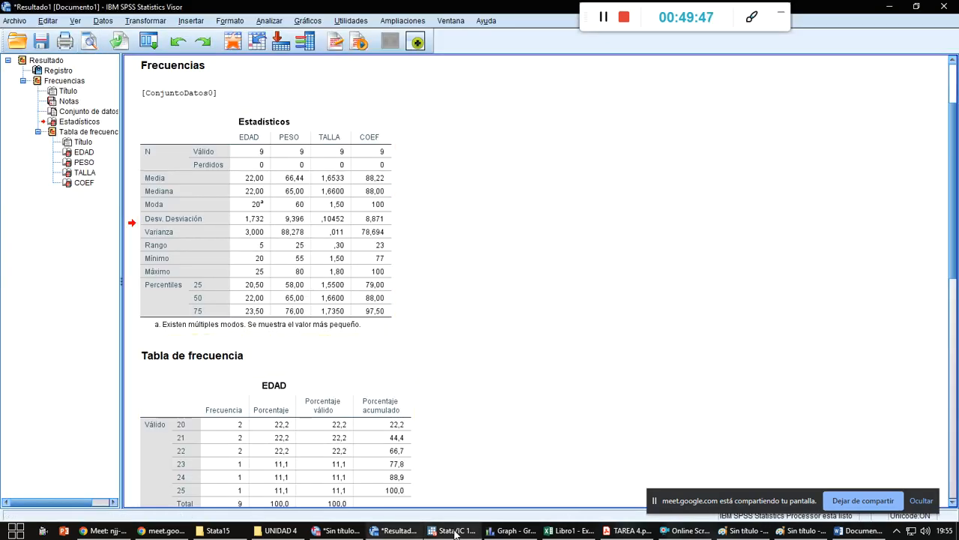
click(339, 531)
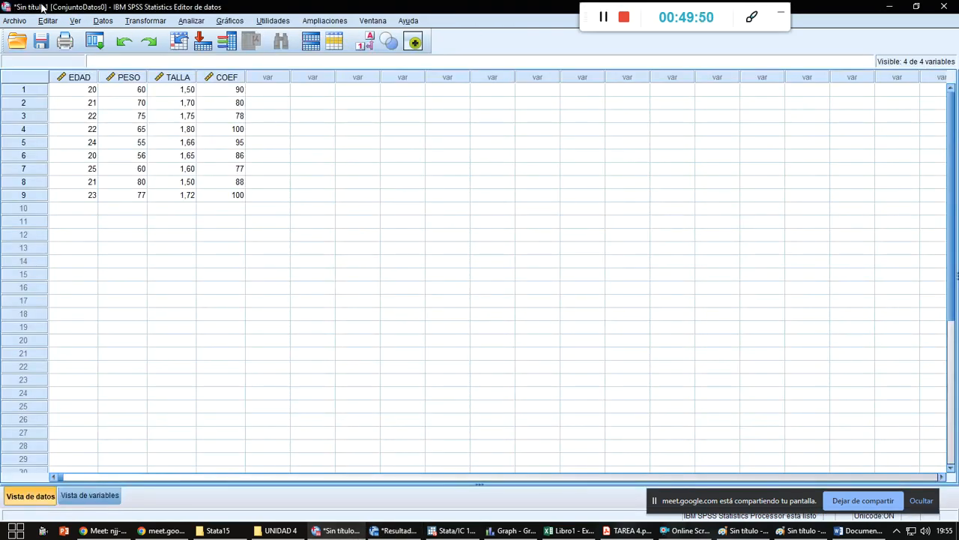
click(231, 21)
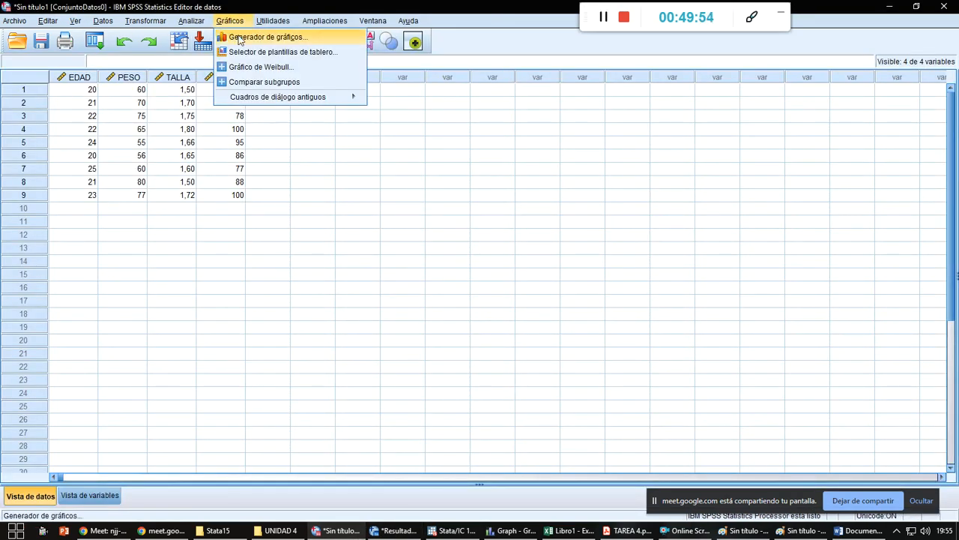
click(237, 37)
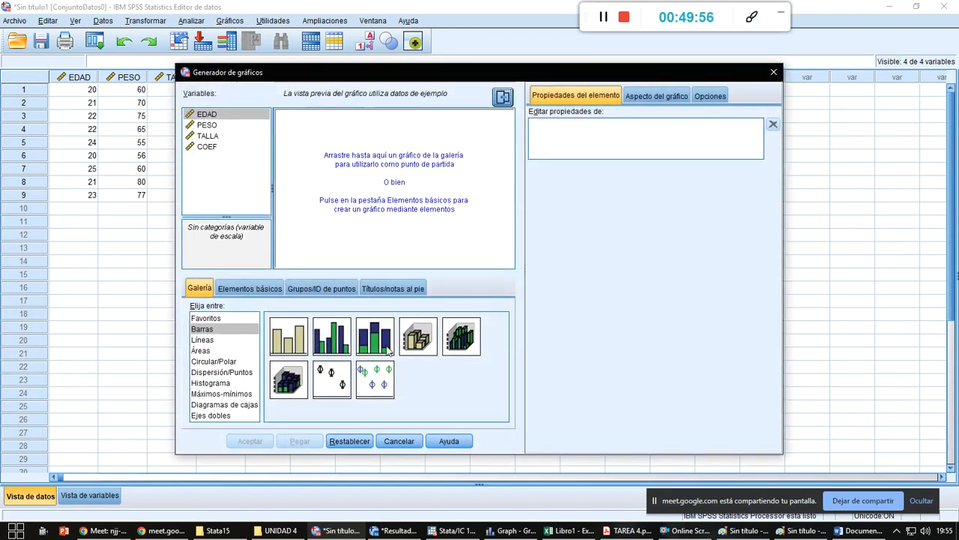
- Look through the Chart Builder's gallery categories, from Favoritos through Máximos-mínimos, to see which chart types each offers
click(213, 317)
click(214, 329)
click(211, 341)
click(211, 350)
click(214, 362)
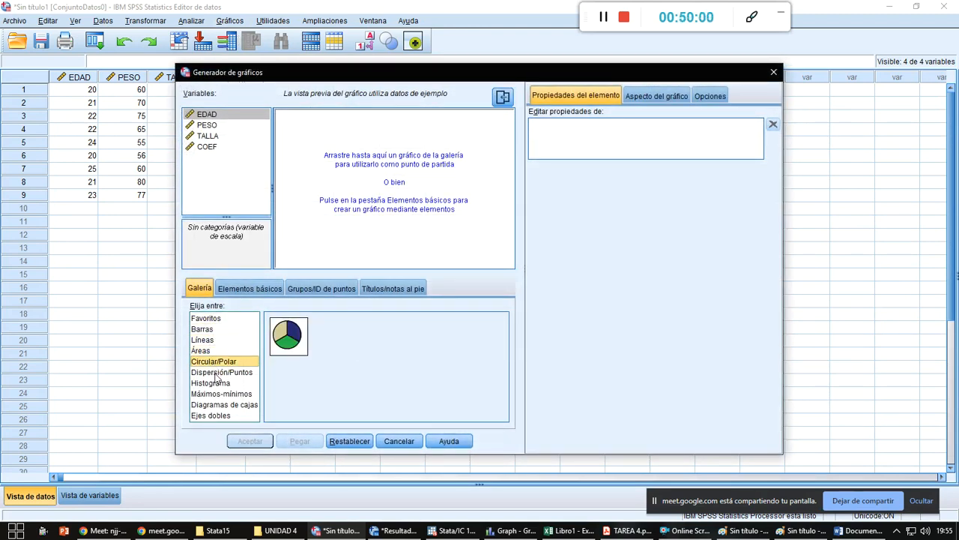
click(217, 373)
click(216, 384)
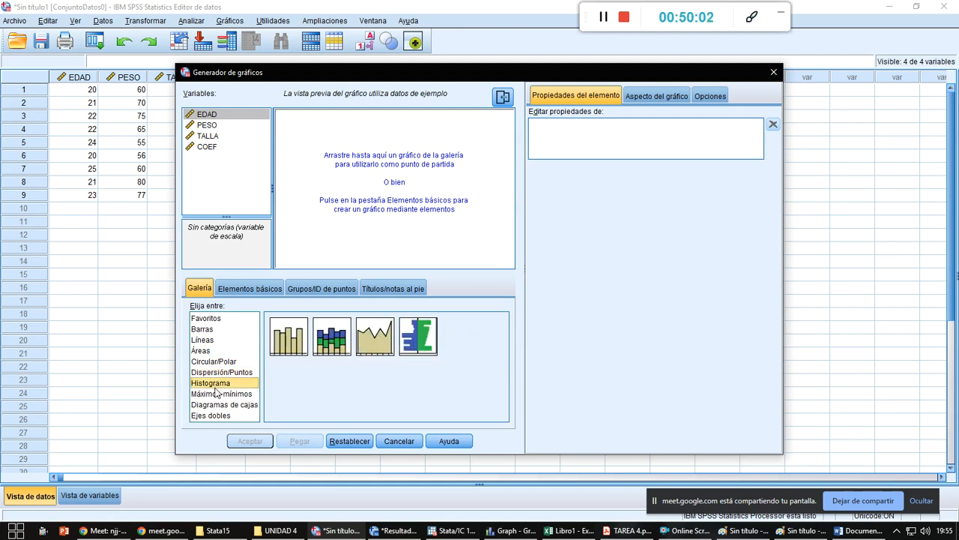
click(216, 396)
- Create a simple box plot from the Diagramas de cajas category with EDAD on the Y axis
click(217, 404)
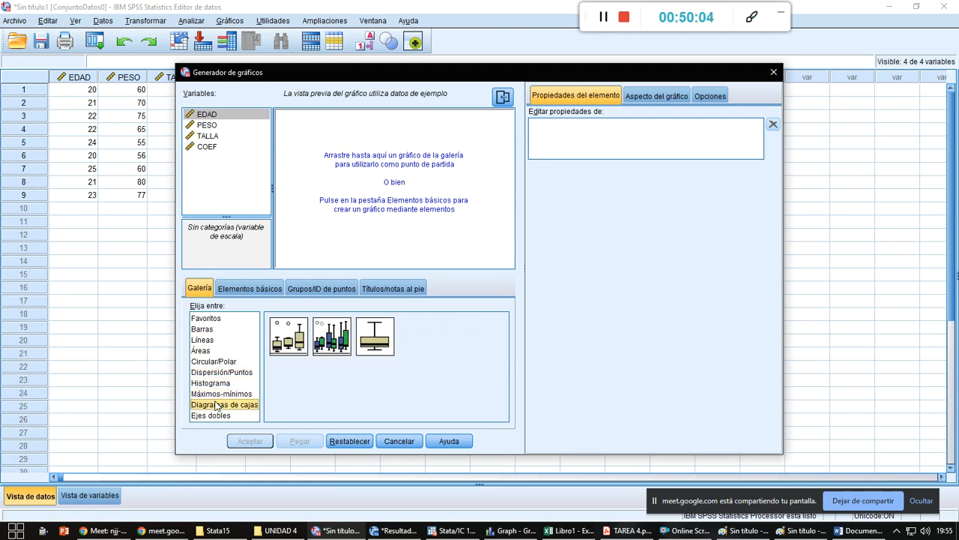
drag(282, 341, 360, 187)
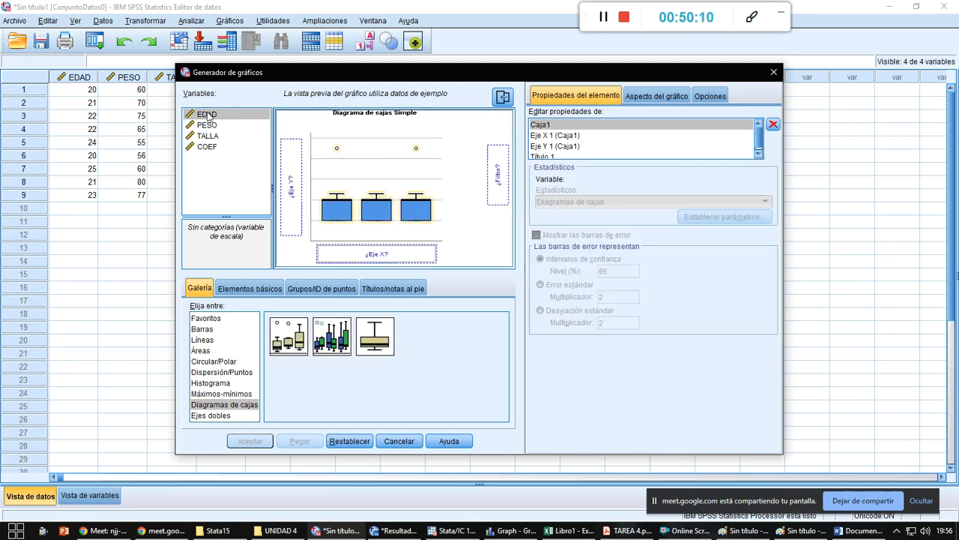
drag(229, 117, 290, 206)
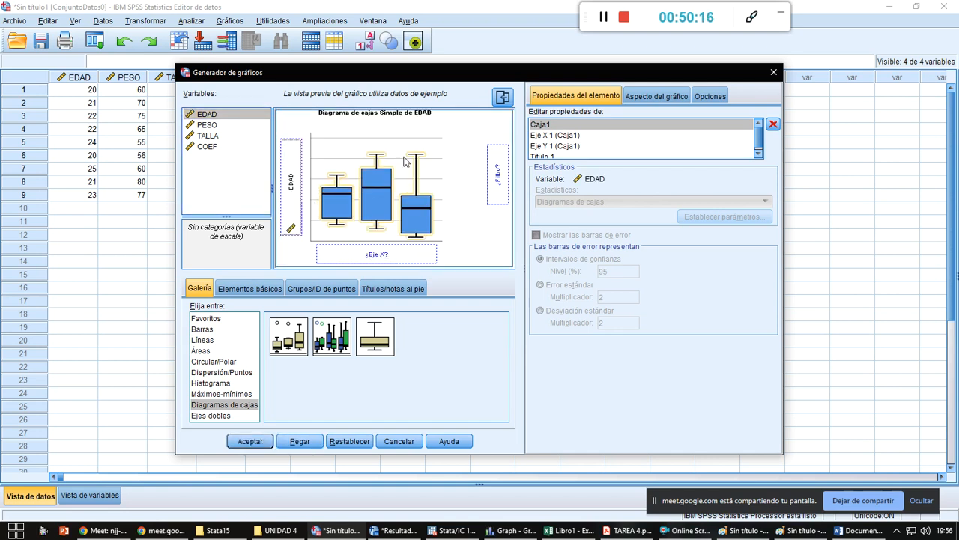
click(251, 441)
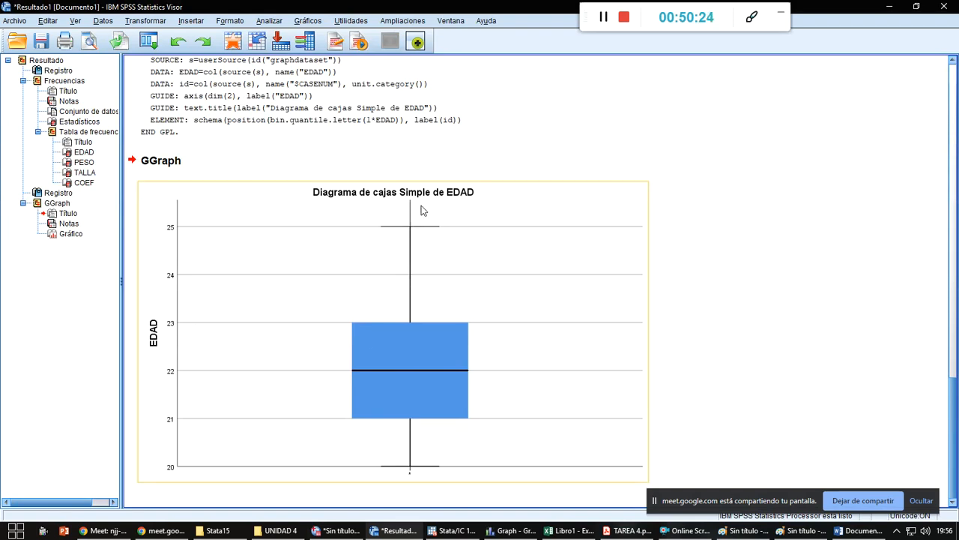
- Open the EDAD box plot for editing and fill its plot background with yellow (227, 215, 16)
click(484, 256)
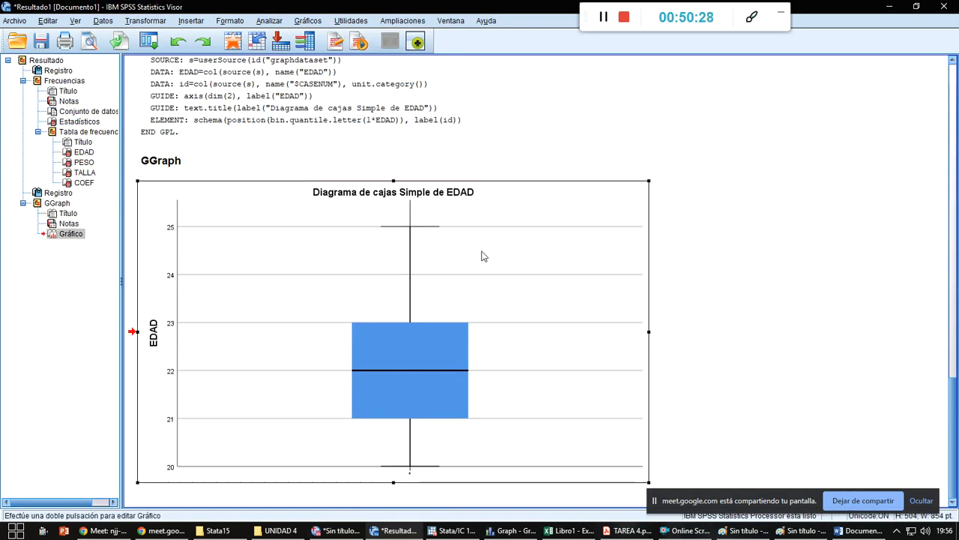
double_click(483, 256)
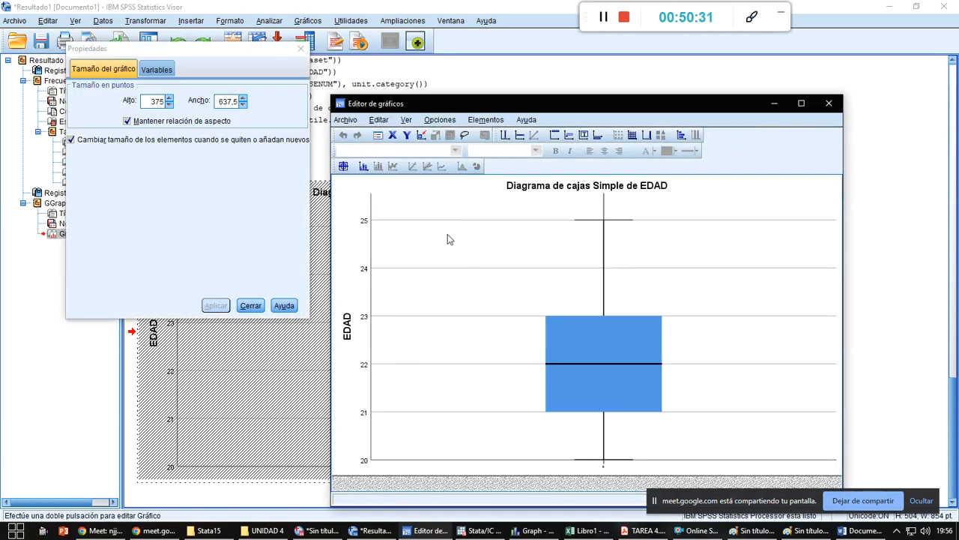
click(448, 255)
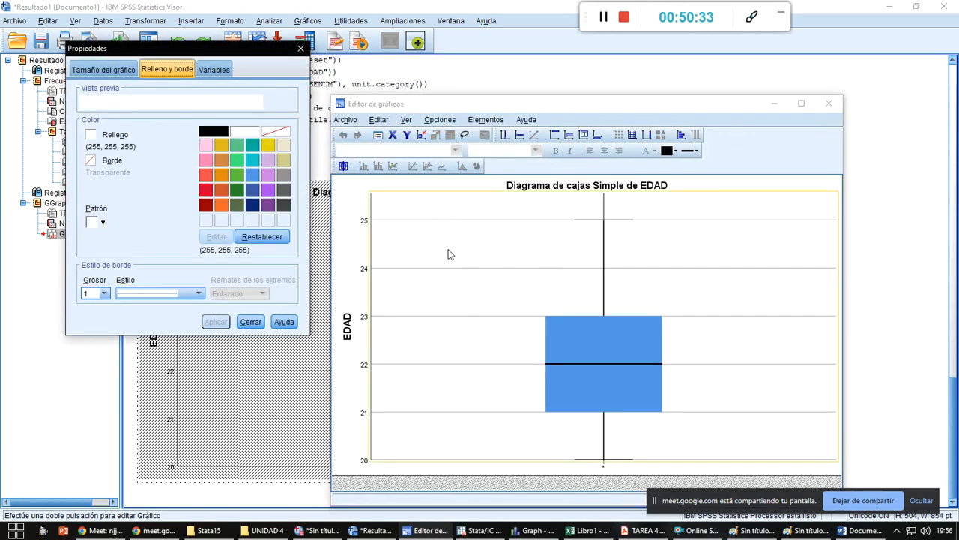
click(238, 161)
click(267, 145)
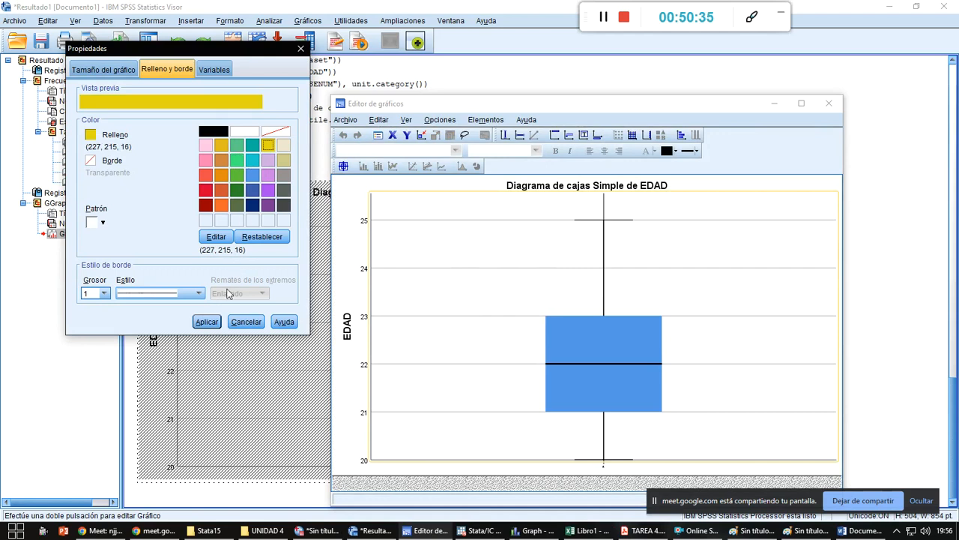
click(207, 321)
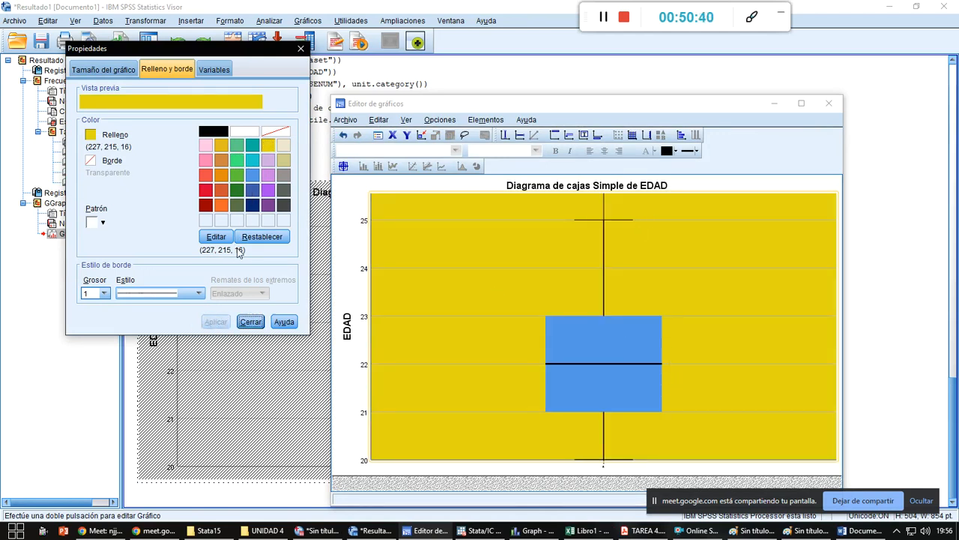
click(216, 69)
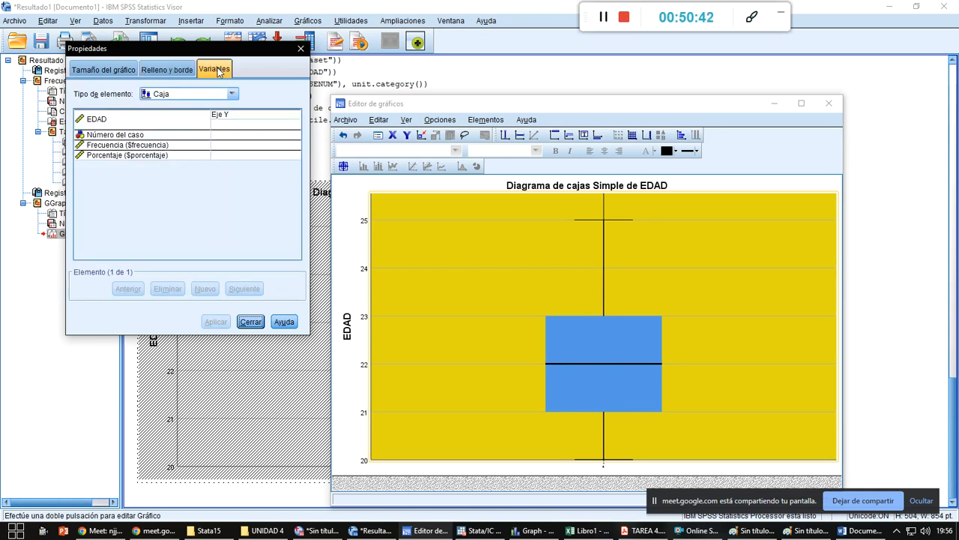
click(301, 48)
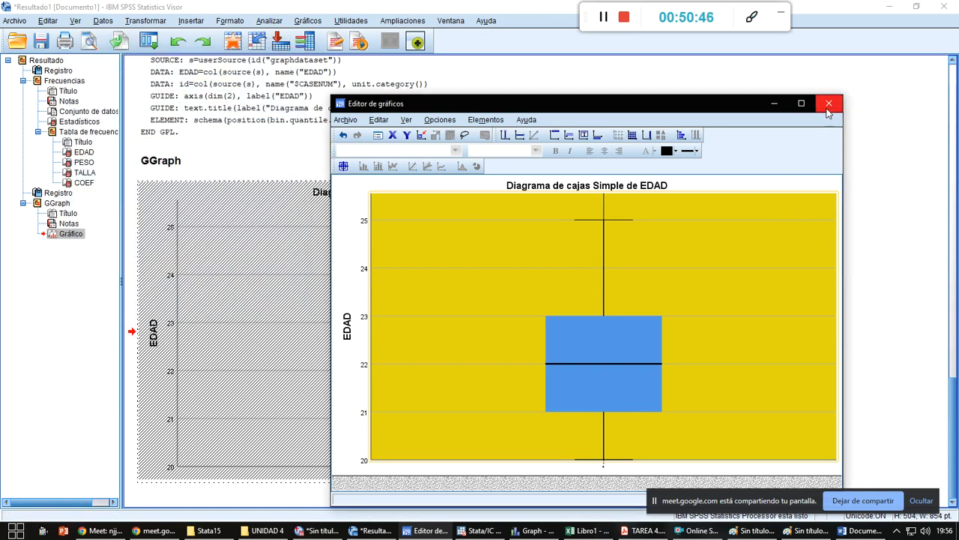
- Try data label mode on the EDAD box plot, switch it off, and close the chart editor to return to the output
click(343, 166)
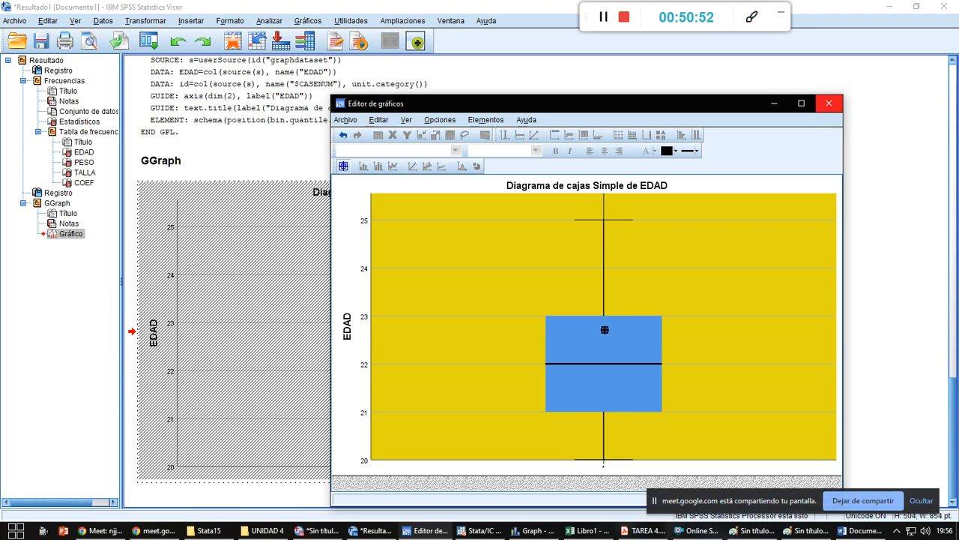
click(344, 166)
click(300, 49)
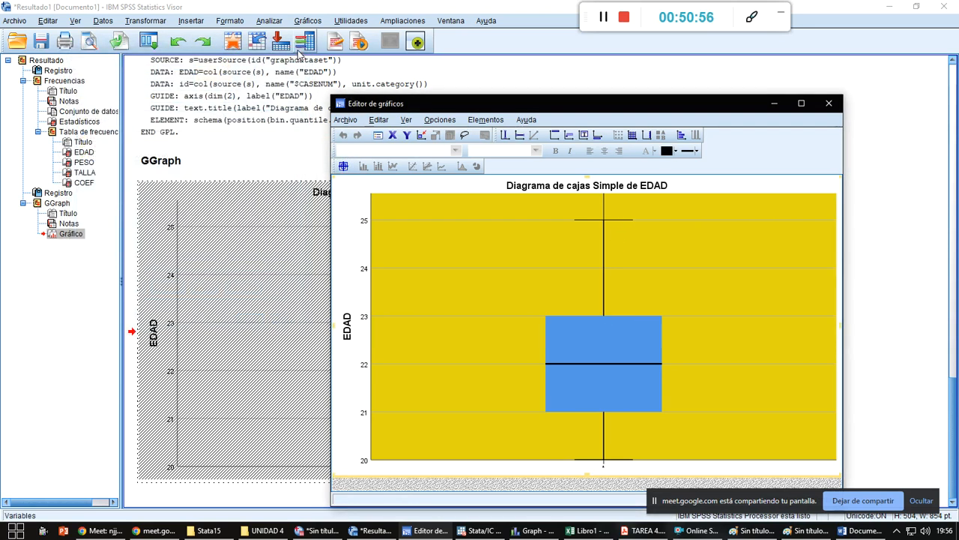
click(830, 105)
scroll(395, 325, up, 4)
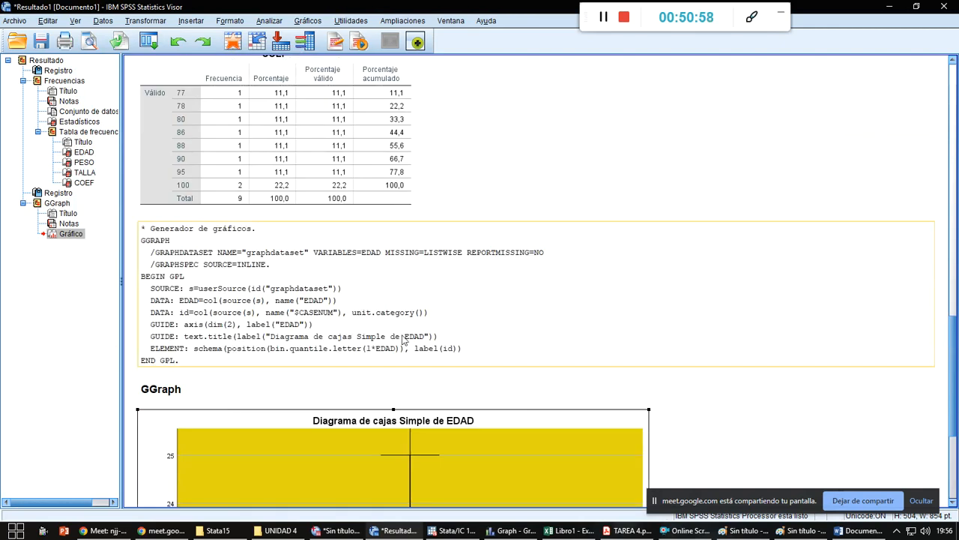
scroll(465, 365, down, 5)
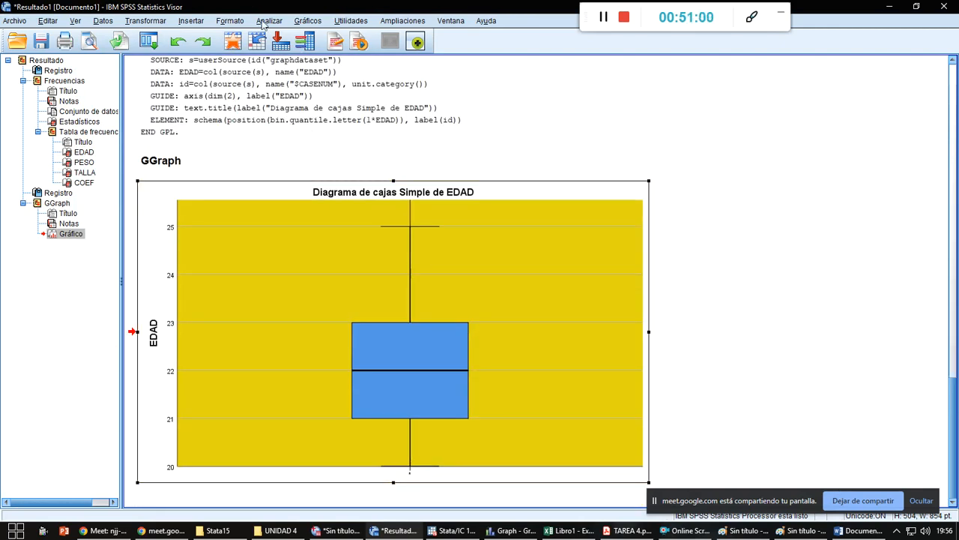
- Create another simple box plot in the Chart Builder with PESO on the Y axis
click(307, 21)
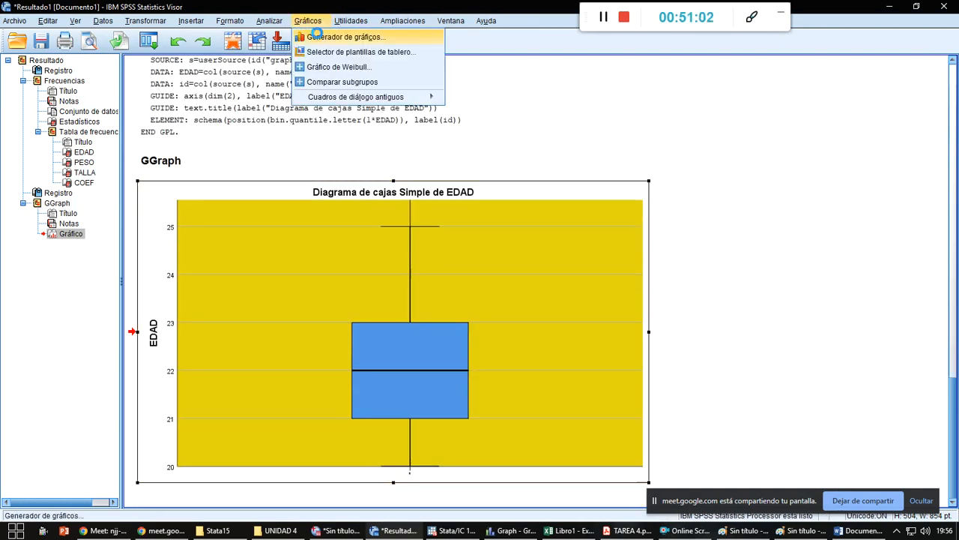
click(318, 36)
drag(206, 125, 291, 200)
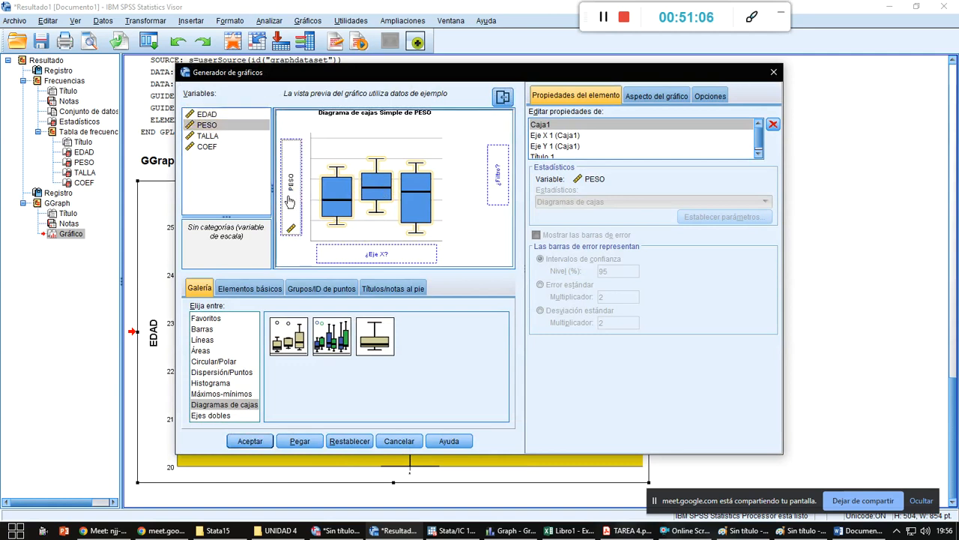
click(252, 441)
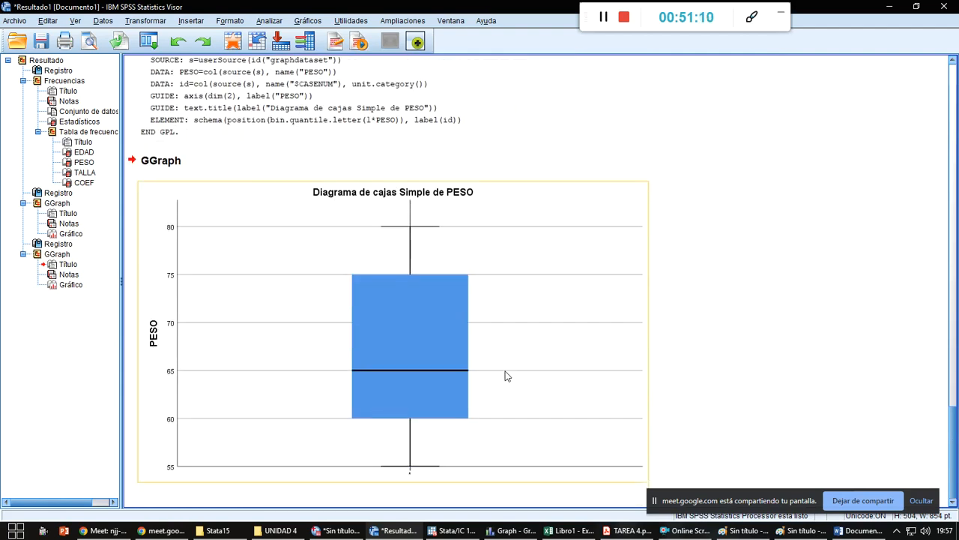
- Fill the PESO box plot's background with green (63, 235, 124) and close the chart editor
click(591, 218)
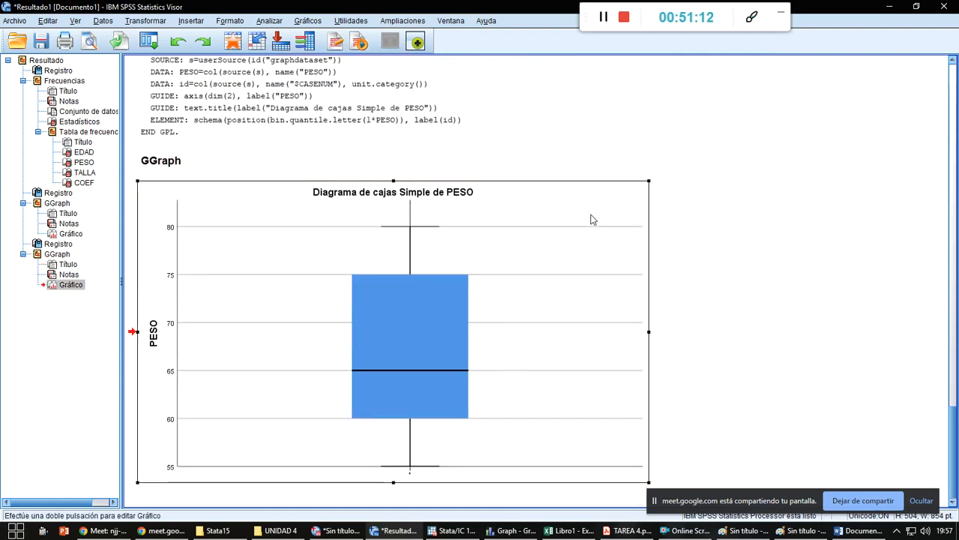
double_click(581, 240)
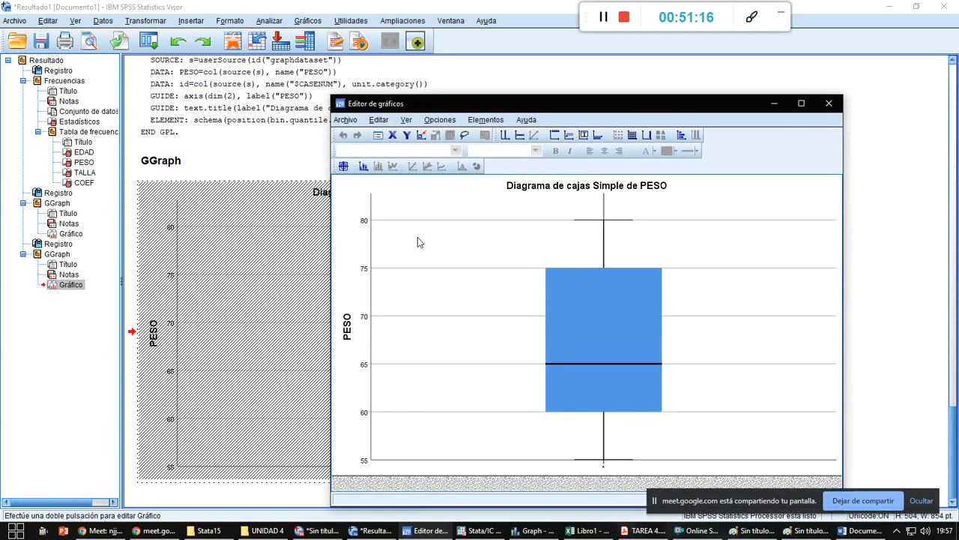
double_click(425, 234)
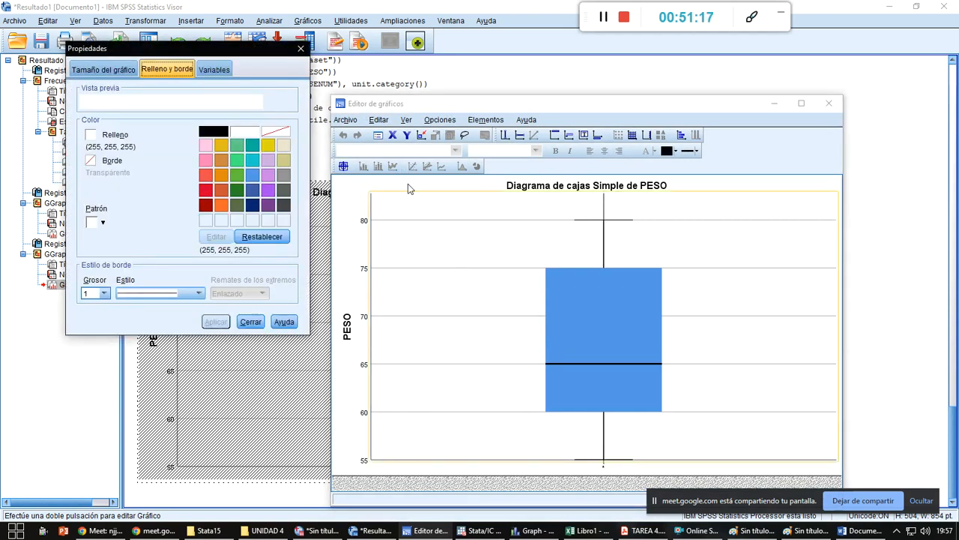
click(237, 161)
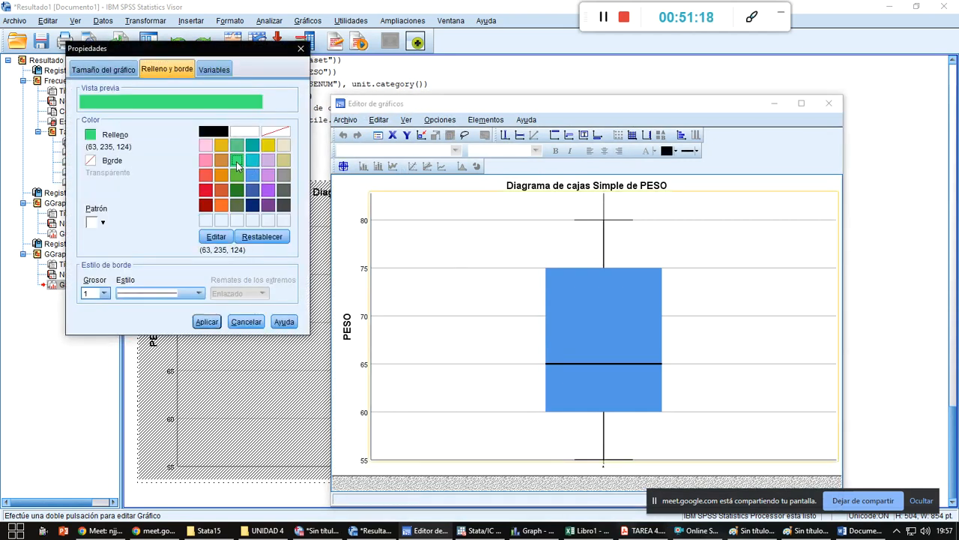
click(213, 322)
click(829, 103)
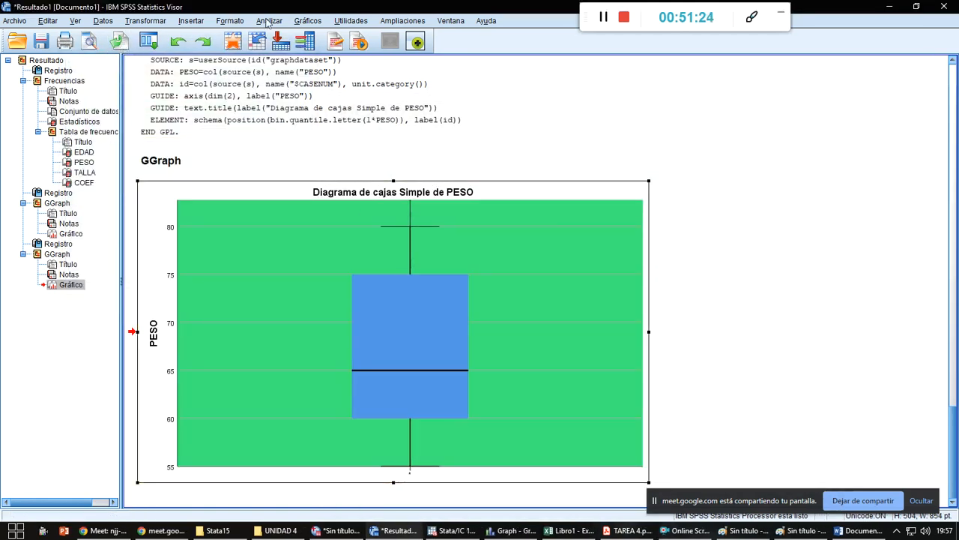
- Create another simple box plot in the Chart Builder with TALLA on the Y axis
click(299, 22)
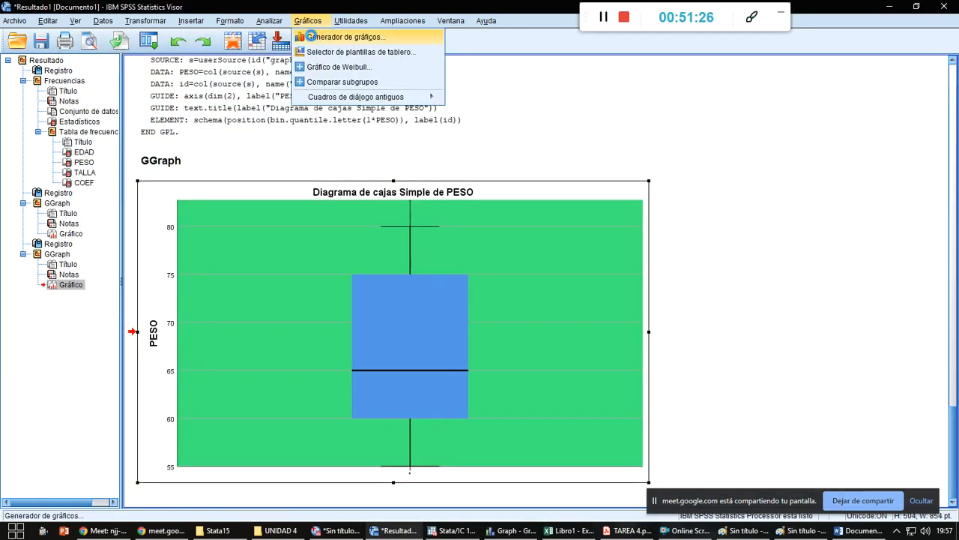
click(313, 37)
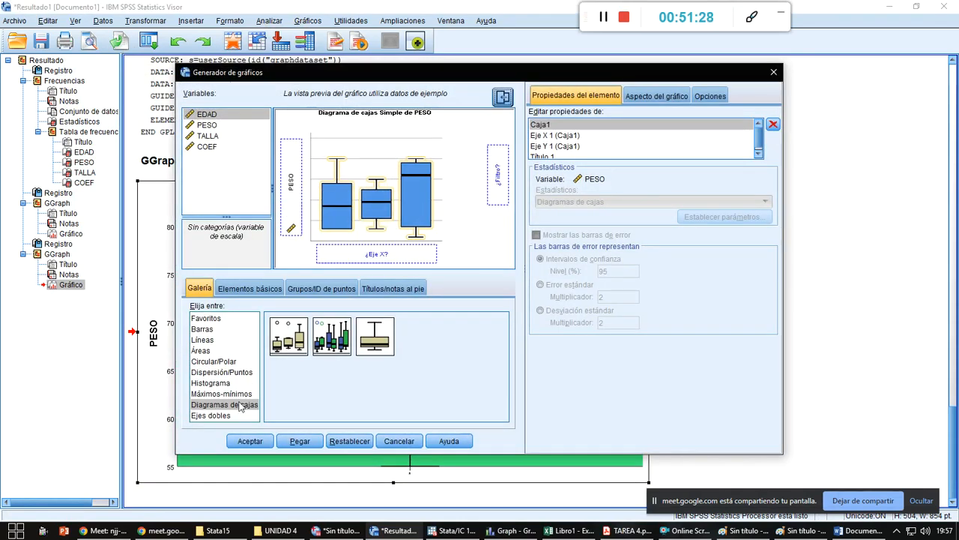
drag(215, 137, 292, 184)
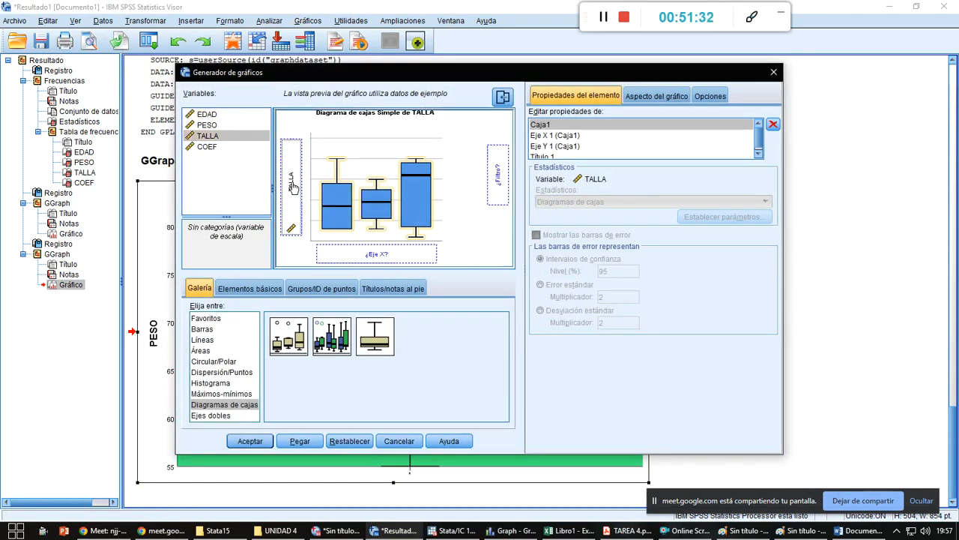
click(253, 442)
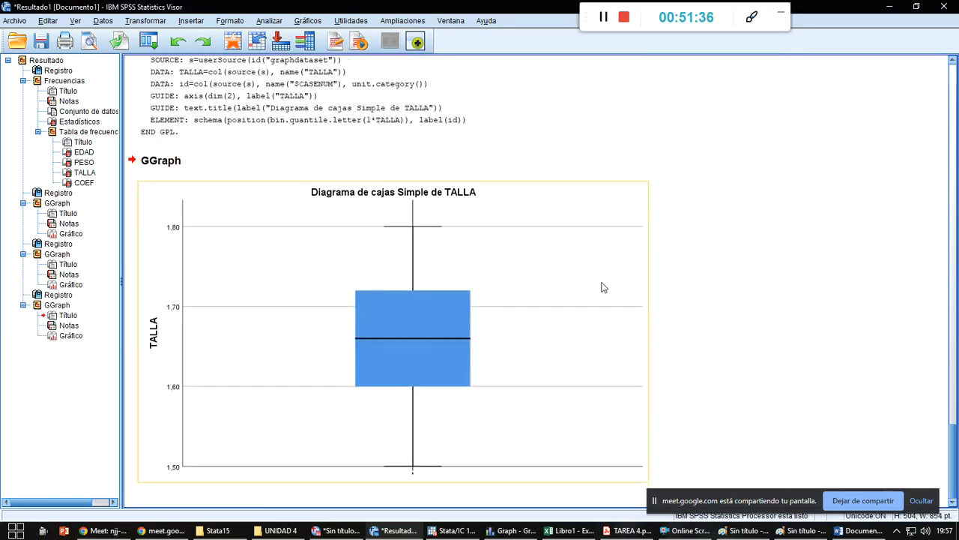
- Fill the TALLA box plot's background with green (92, 202, 136) and close the chart editor
click(555, 260)
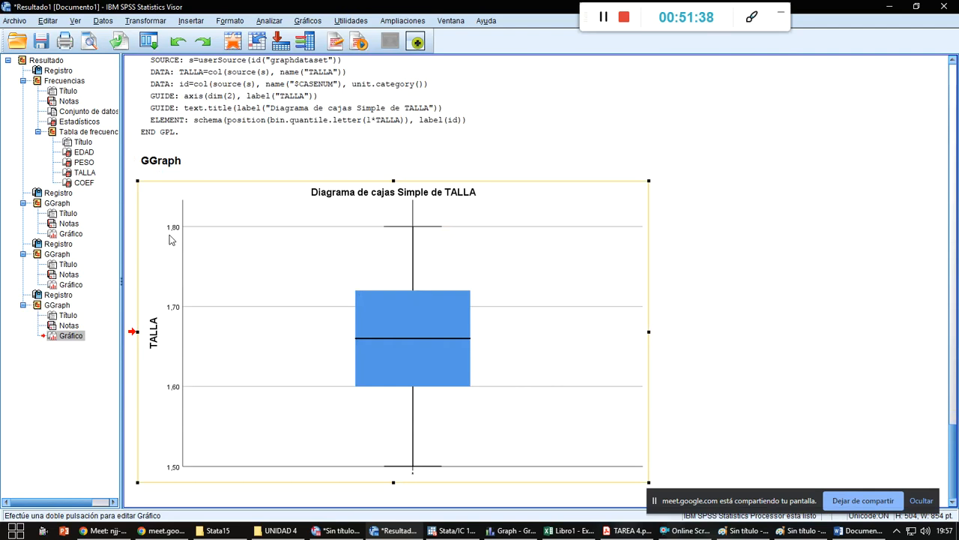
double_click(589, 244)
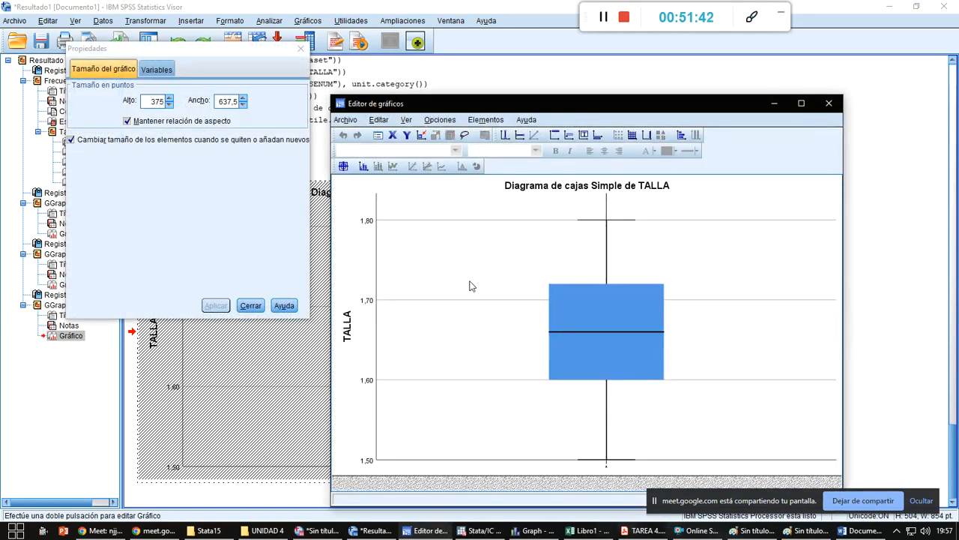
click(470, 286)
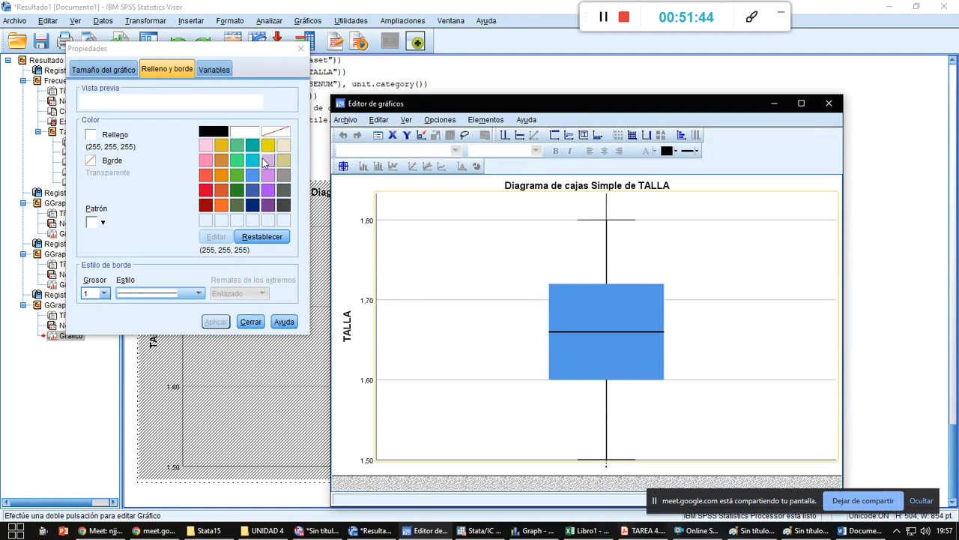
click(240, 147)
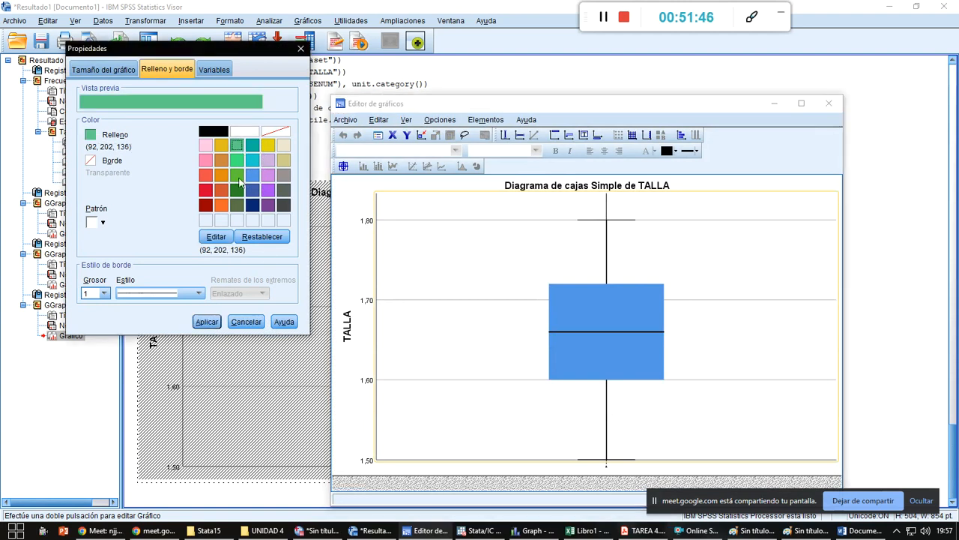
click(206, 322)
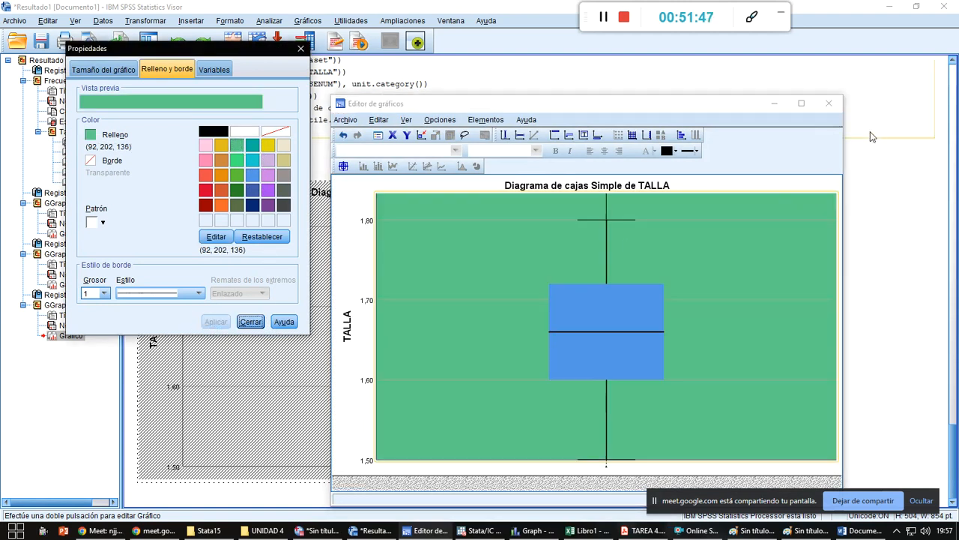
click(829, 103)
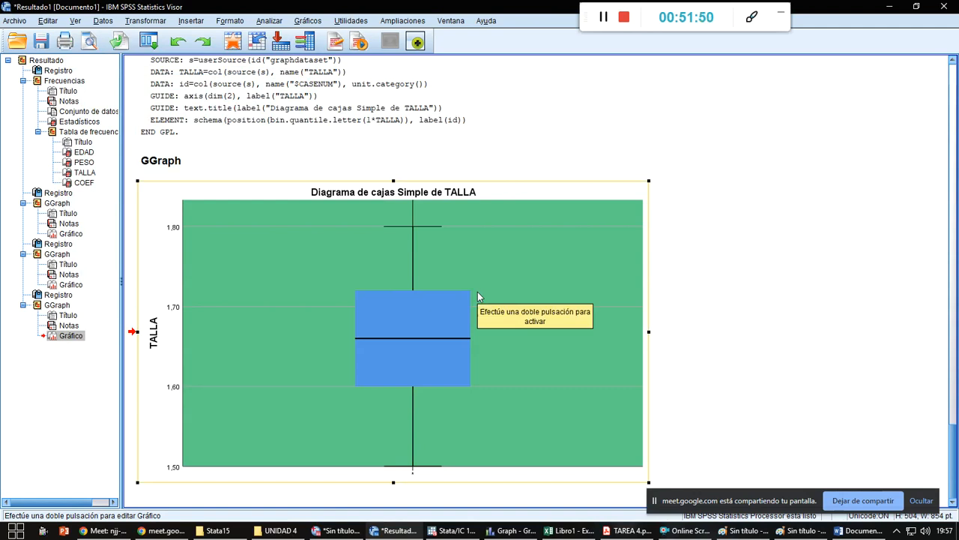
- Create another simple box plot in the Chart Builder with COEF on the Y axis
click(308, 21)
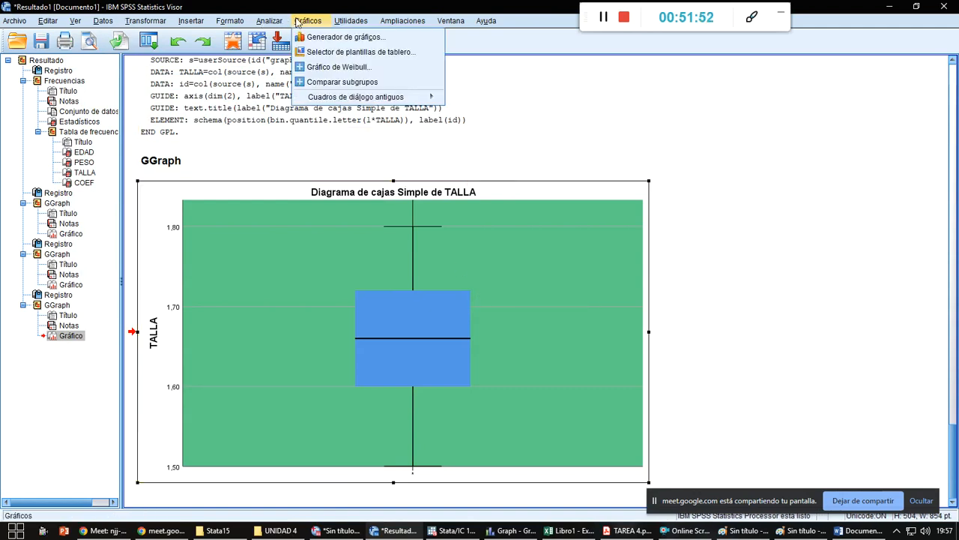
click(305, 38)
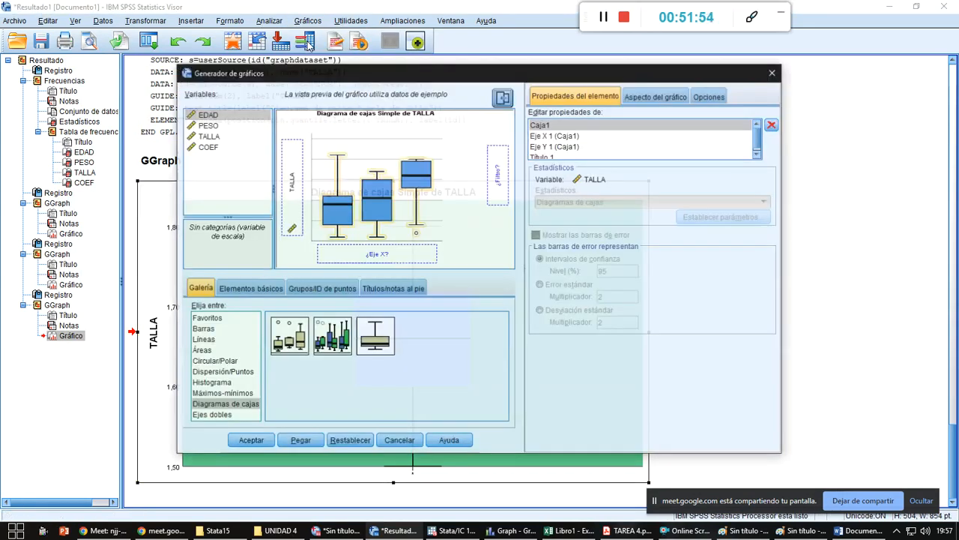
drag(208, 146, 299, 187)
click(251, 441)
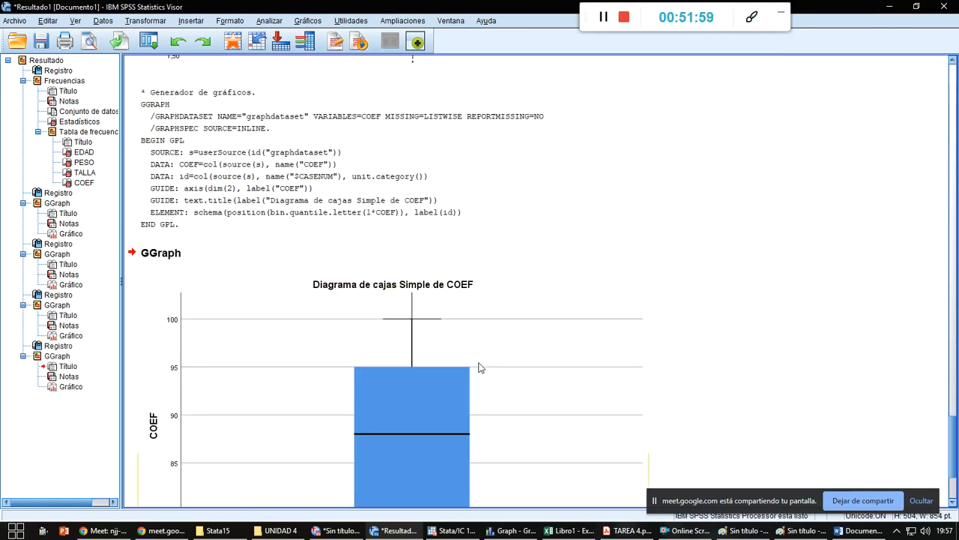
- Fill the COEF box plot's background with light purple (207, 172, 227) and close the chart editor
double_click(530, 247)
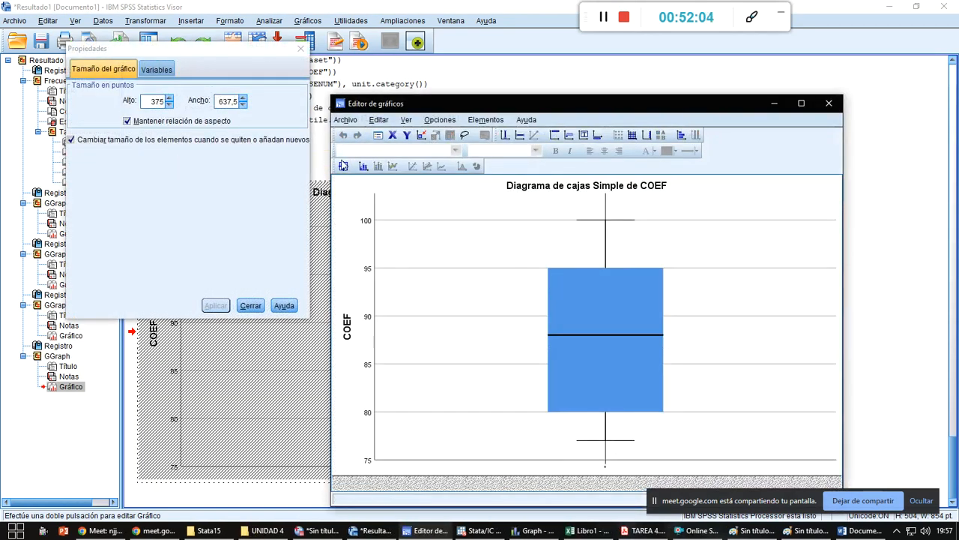
click(300, 49)
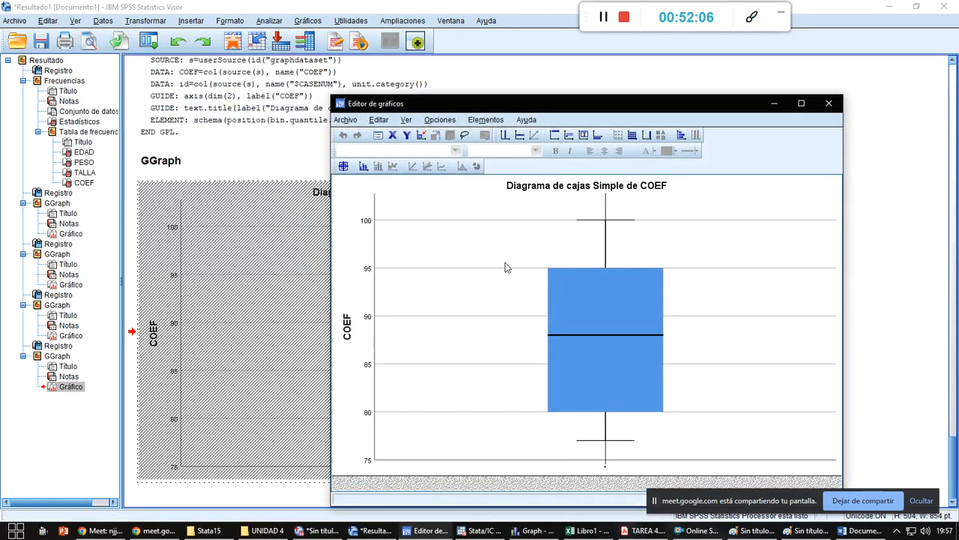
double_click(495, 255)
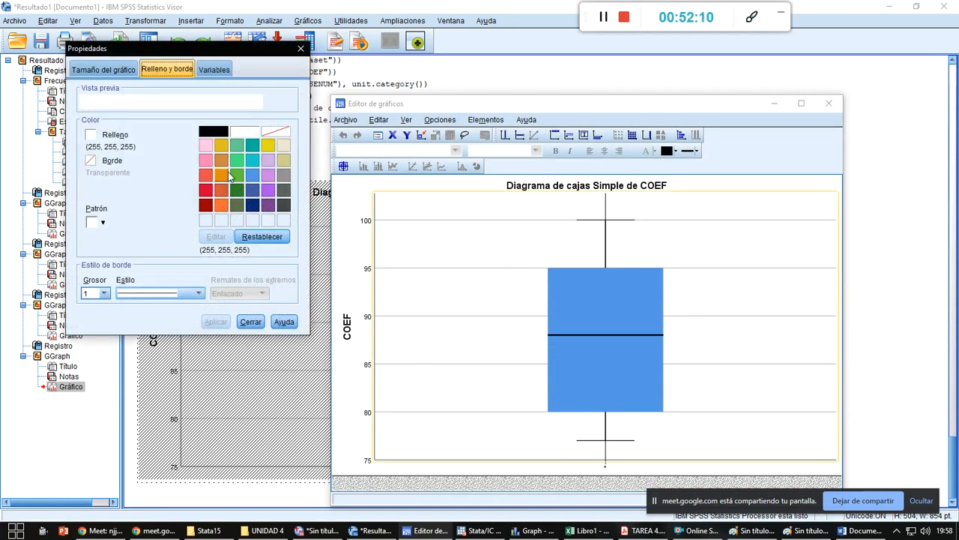
click(268, 161)
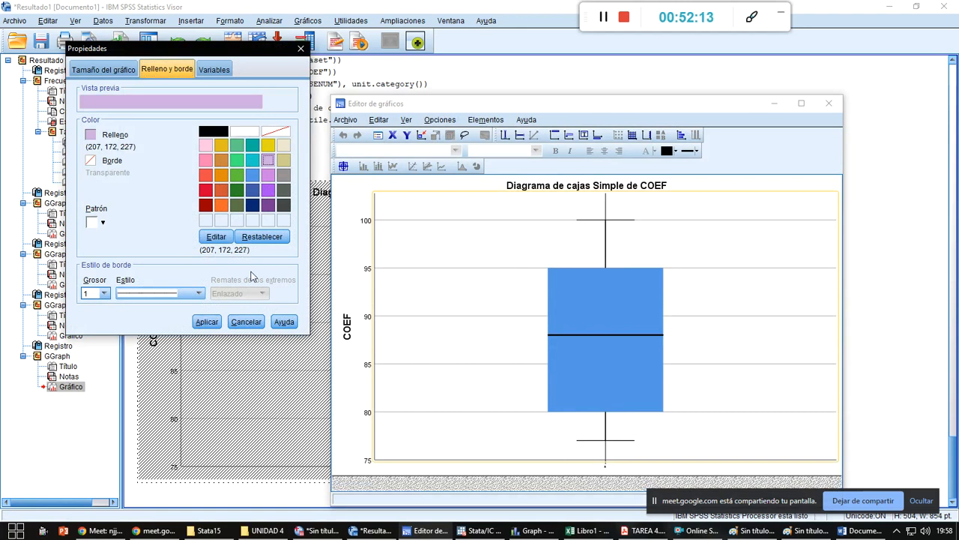
click(207, 322)
click(829, 103)
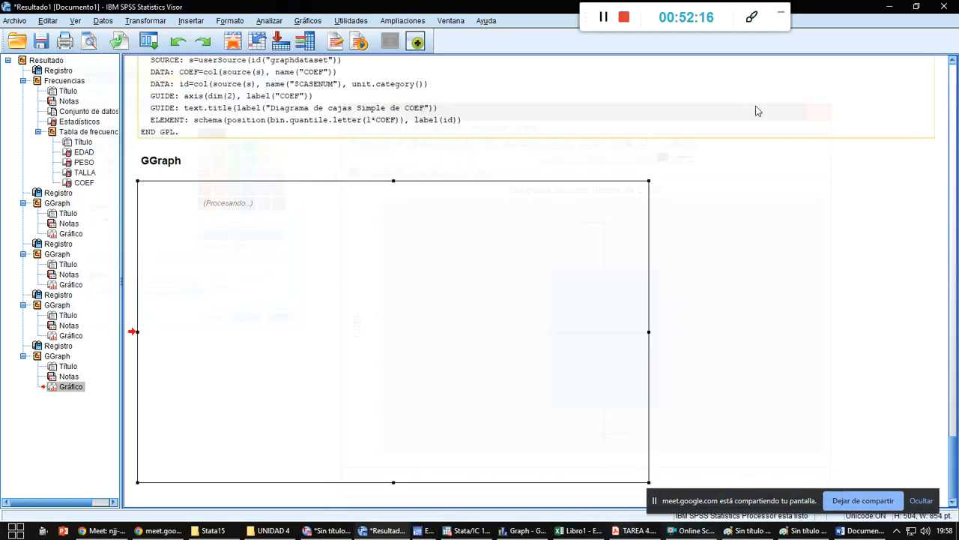
- Copy the EDAD box plot from the SPSS output and paste it below the statistics table in the Word document
scroll(564, 279, up, 20)
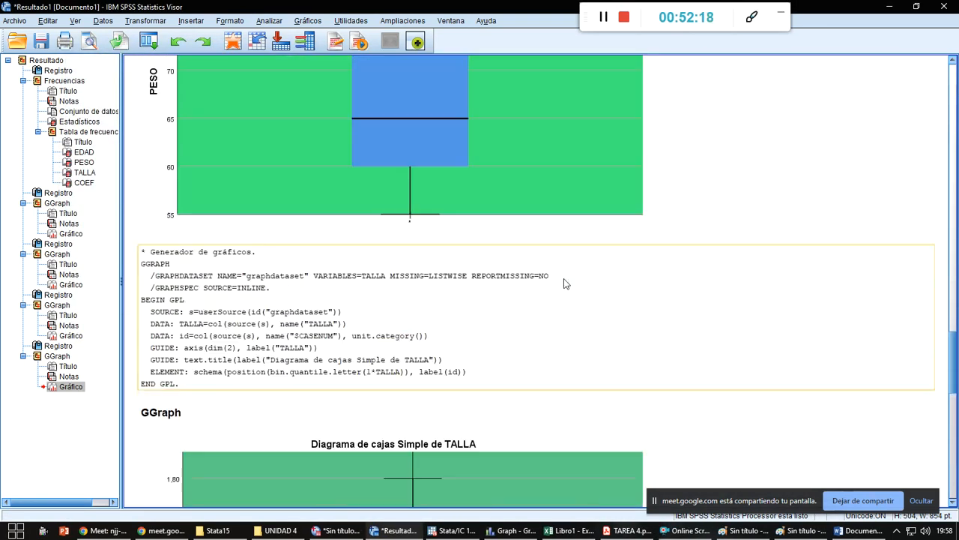
scroll(564, 279, up, 3)
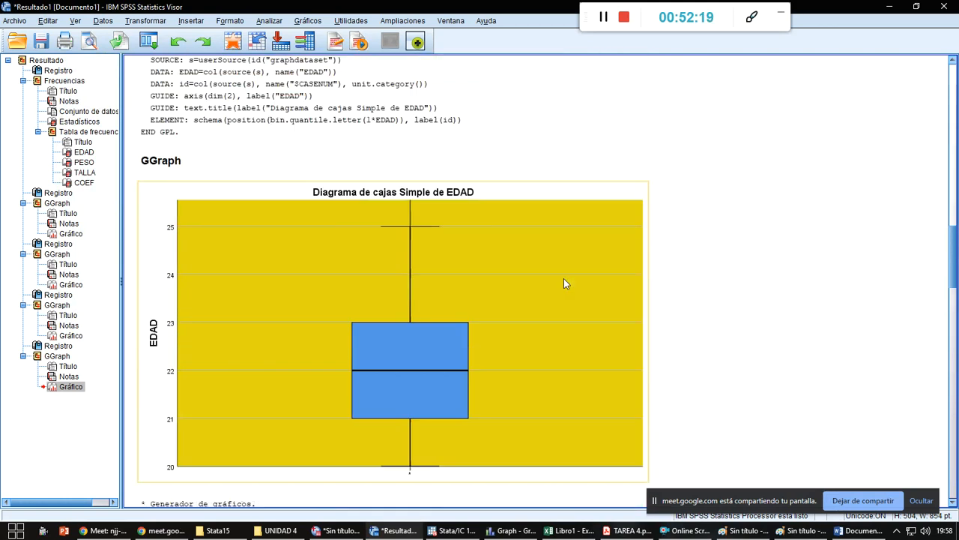
click(566, 226)
key(alt+Tab)
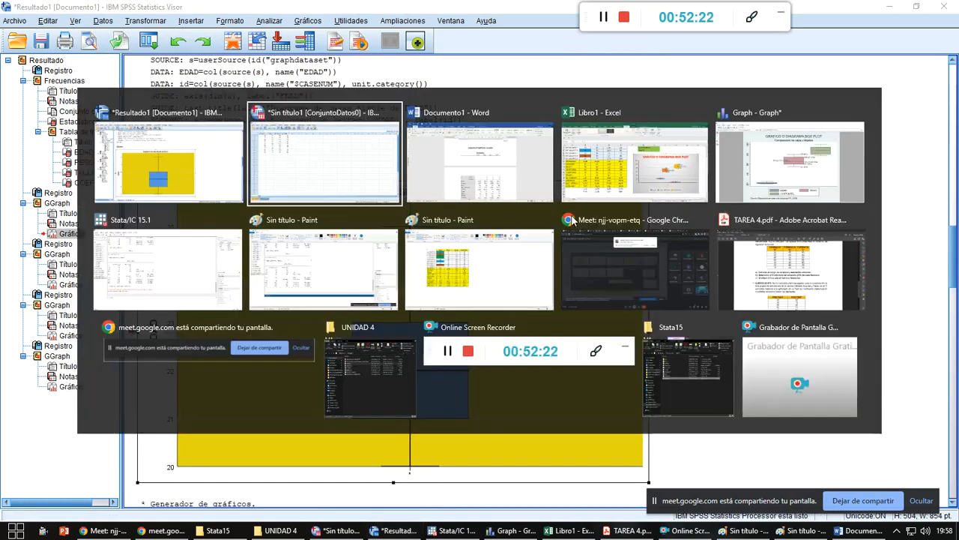
scroll(523, 276, down, 8)
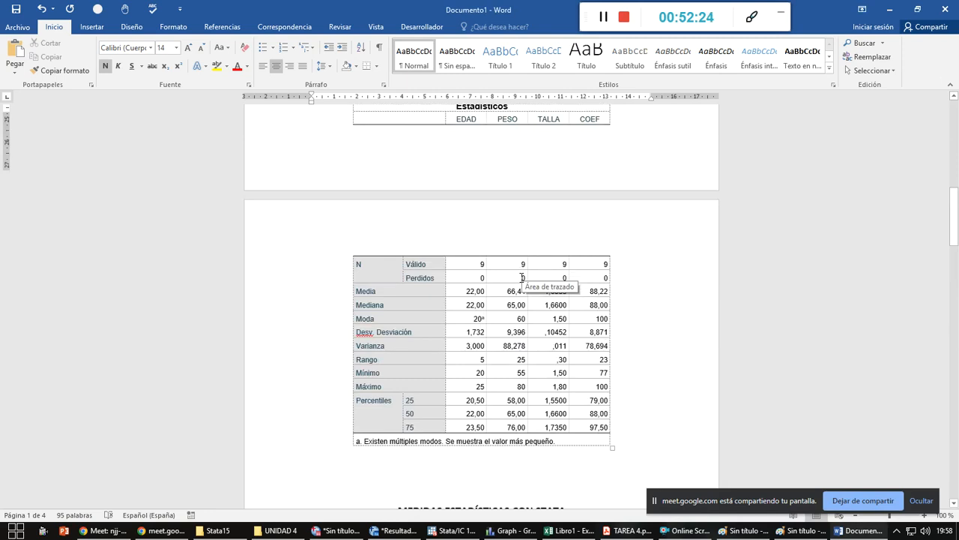
click(486, 301)
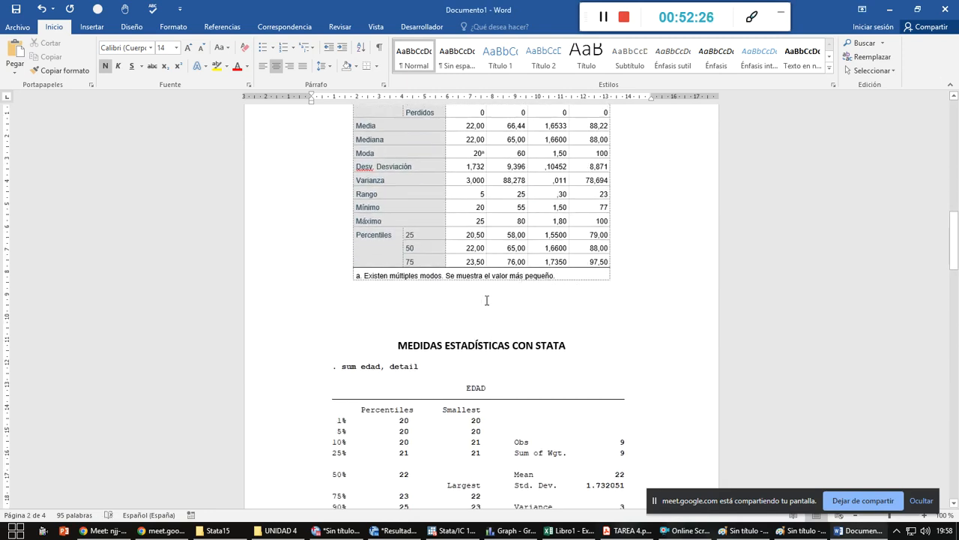
key(ctrl+v)
scroll(488, 296, down, 1)
- Copy the PESO box plot from the SPSS output into the Word document below the EDAD plot
key(alt+Tab)
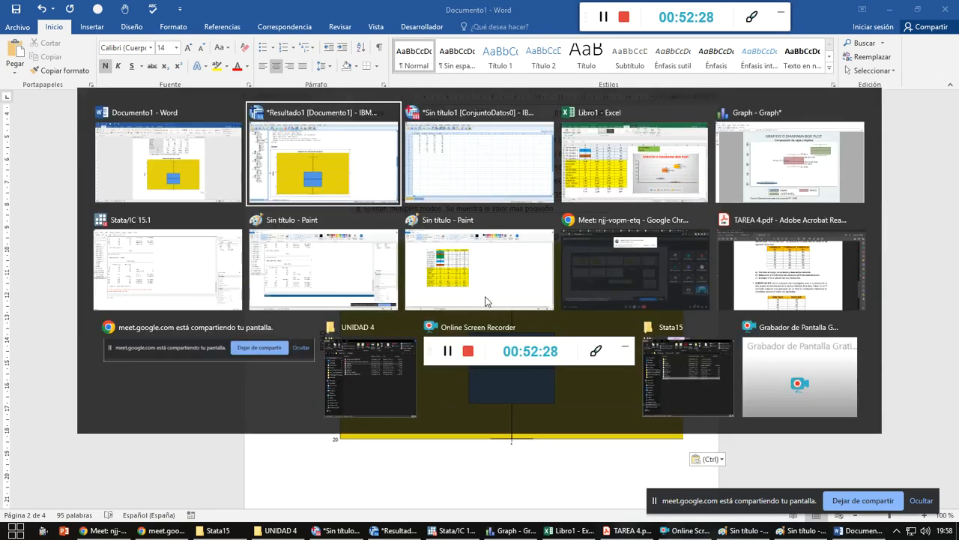
scroll(486, 296, down, 10)
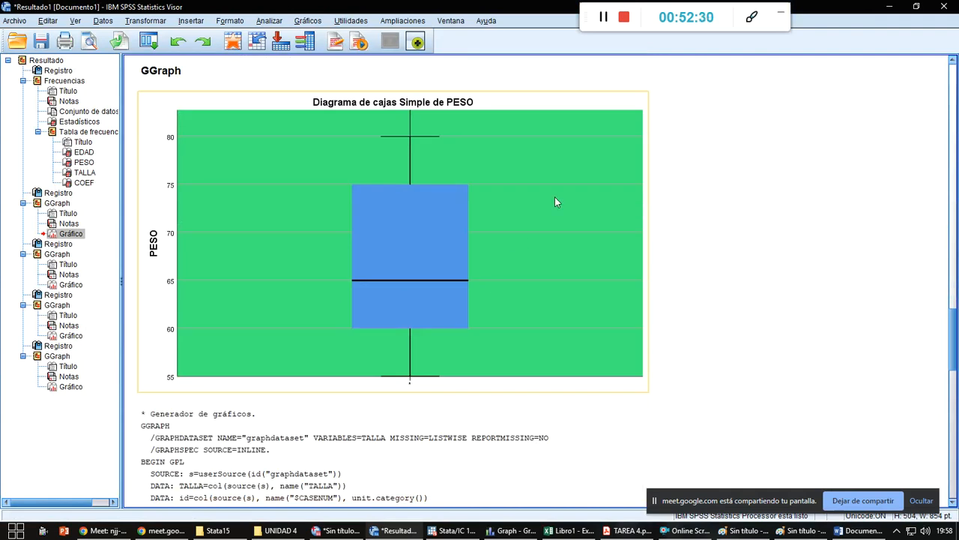
click(574, 156)
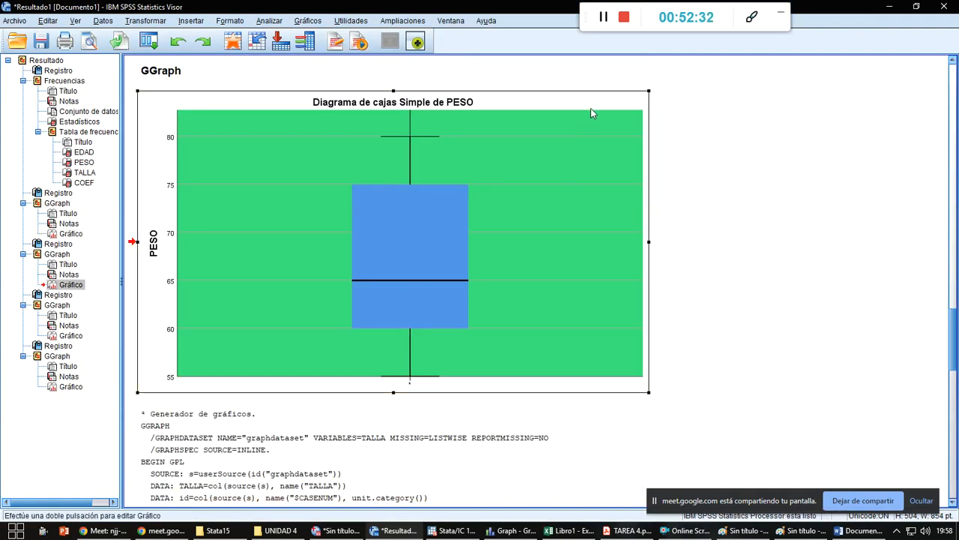
key(alt+Tab)
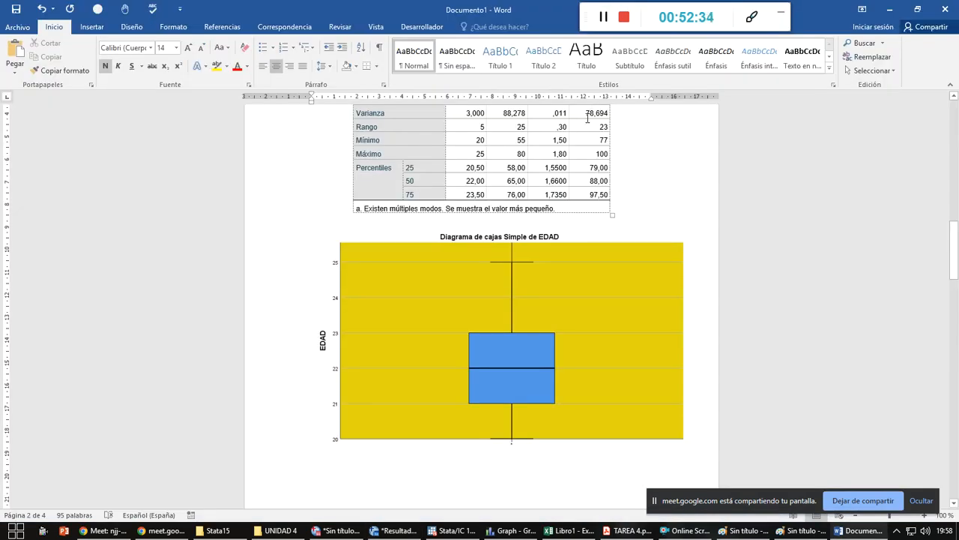
key(ctrl+v)
- Copy the TALLA box plot from the SPSS output into the Word document below the PESO plot
key(alt+Tab)
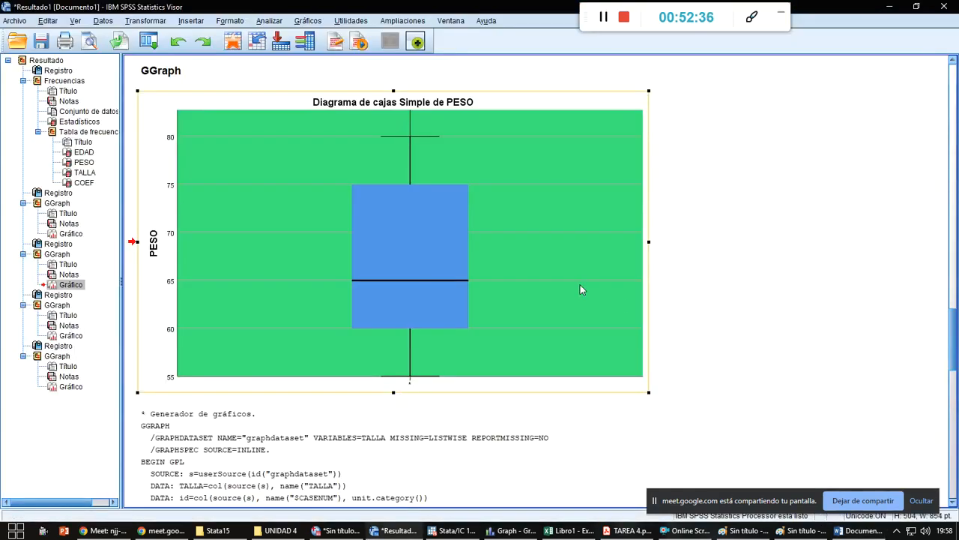
scroll(580, 285, down, 15)
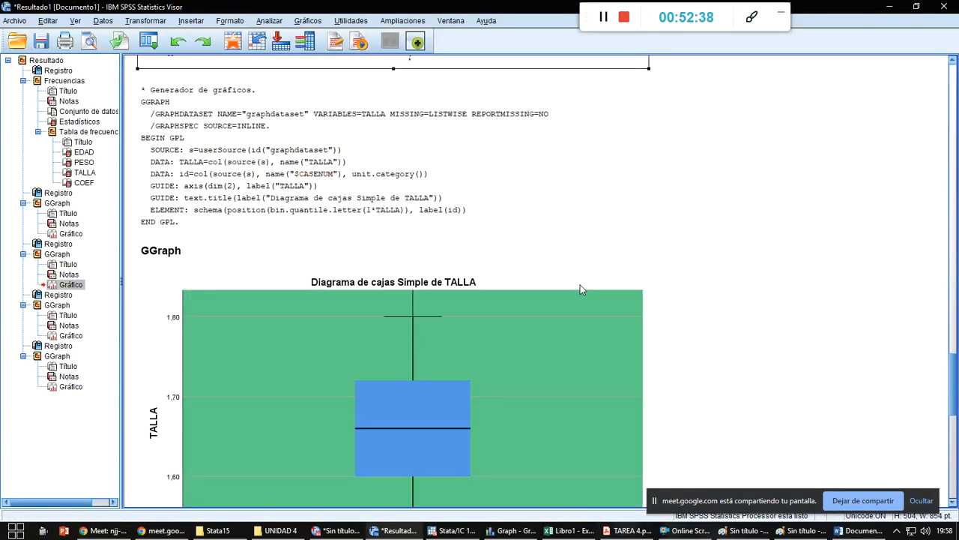
click(606, 120)
key(ctrl+c)
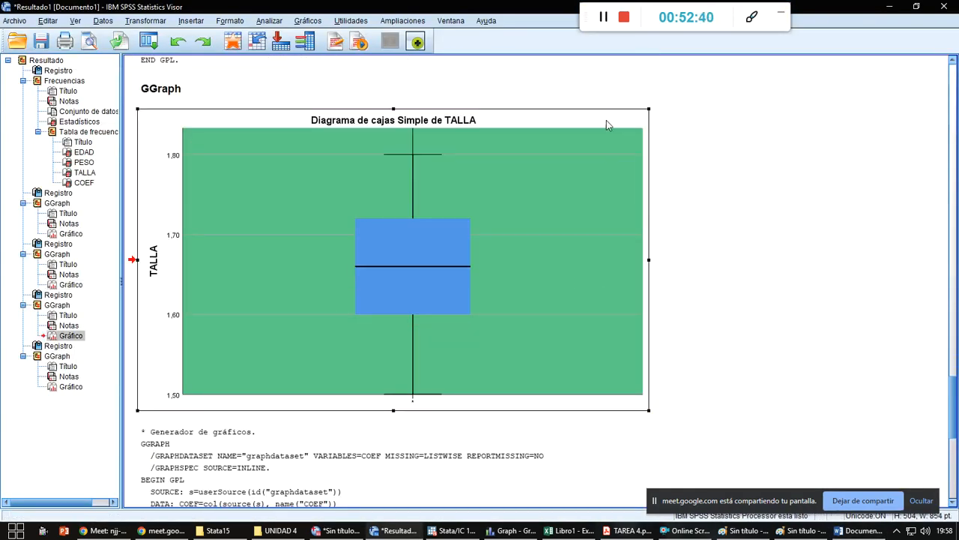
key(alt+Tab)
scroll(553, 398, down, 3)
key(ctrl+v)
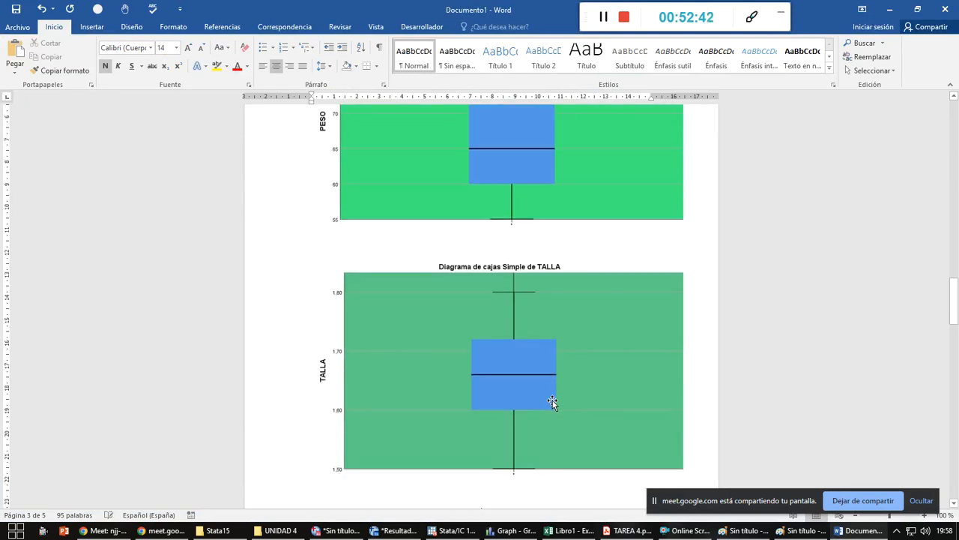
- Copy the COEF box plot from the SPSS output into the Word document below the TALLA plot
key(alt+Tab)
scroll(525, 374, down, 10)
click(581, 247)
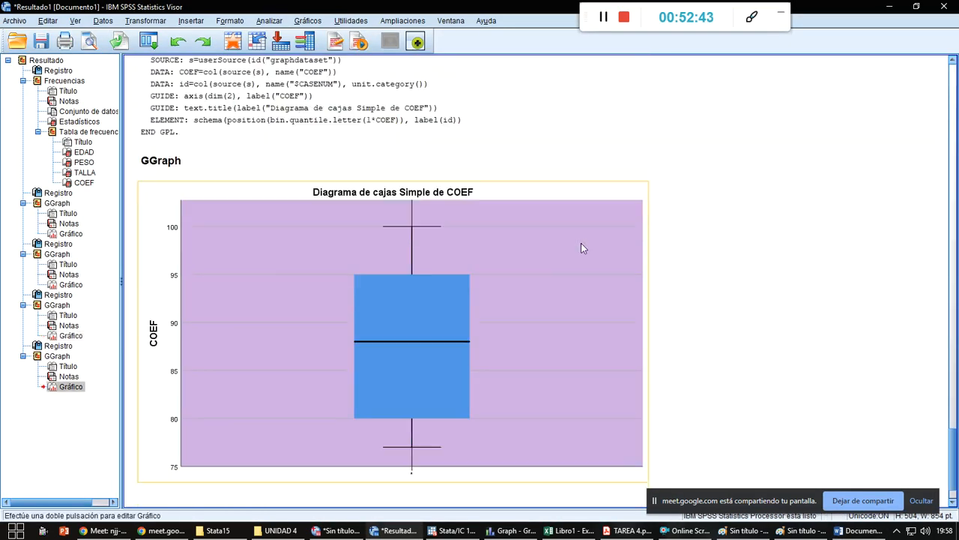
key(ctrl+c)
key(alt+Tab)
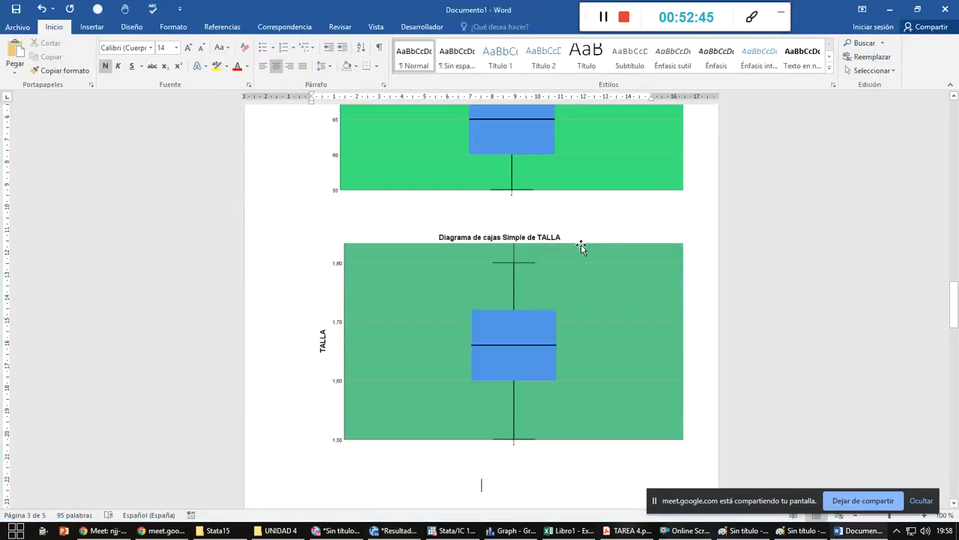
scroll(553, 321, down, 3)
key(ctrl+v)
scroll(552, 381, down, 10)
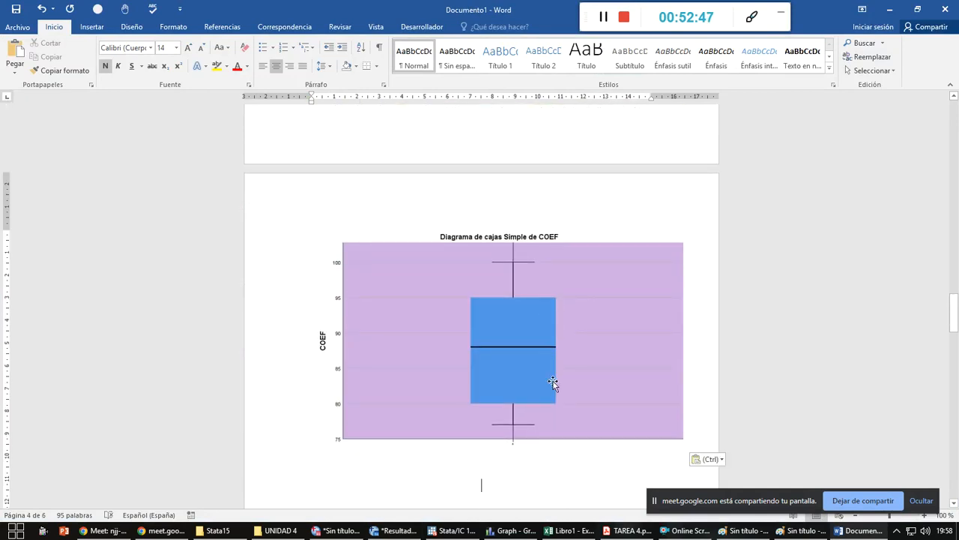
click(543, 300)
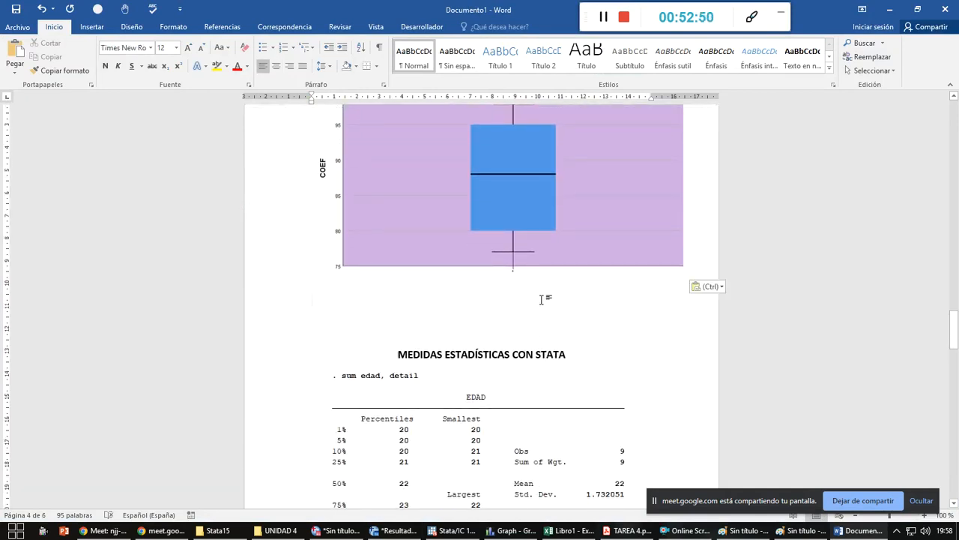
- Switch to the Google Meet call and admit the participant waiting to join
key(alt+Tab)
key(alt+Tab)
key(alt+Tab)
key(alt+Tab)
key(alt+Tab)
key(alt+Tab)
key(alt+Tab)
key(alt+Tab)
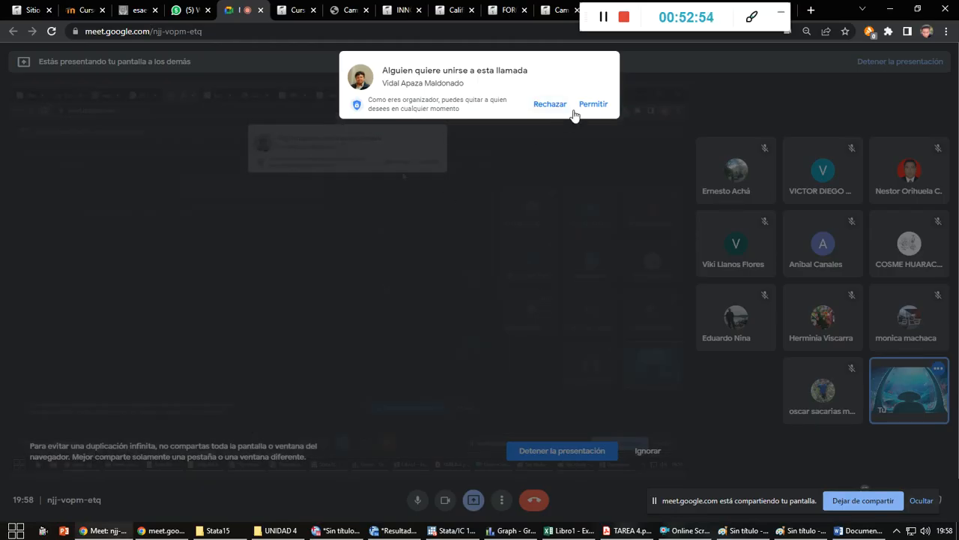
click(589, 104)
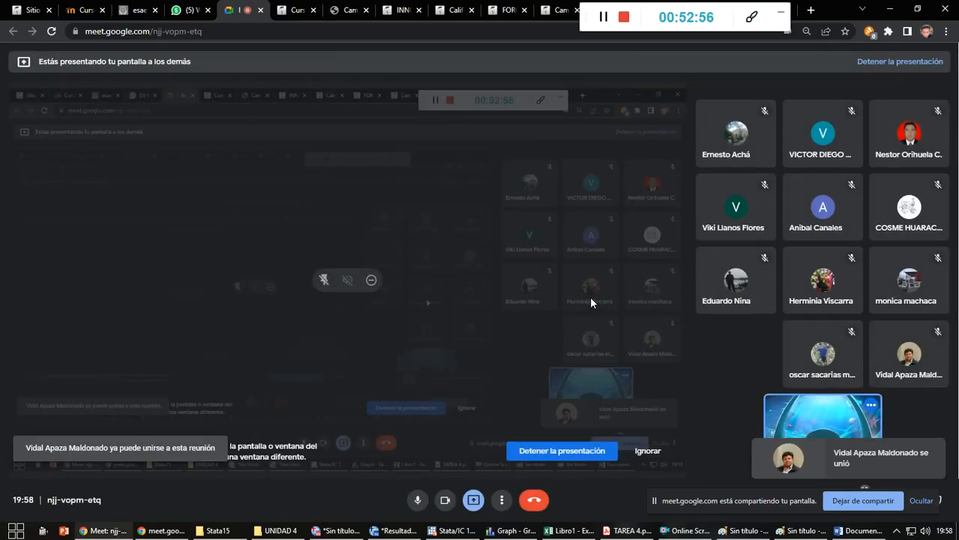
- Return to the Word document and review the pasted box plots back up to the statistics table
key(alt+Tab)
scroll(525, 365, up, 5)
scroll(525, 365, up, 20)
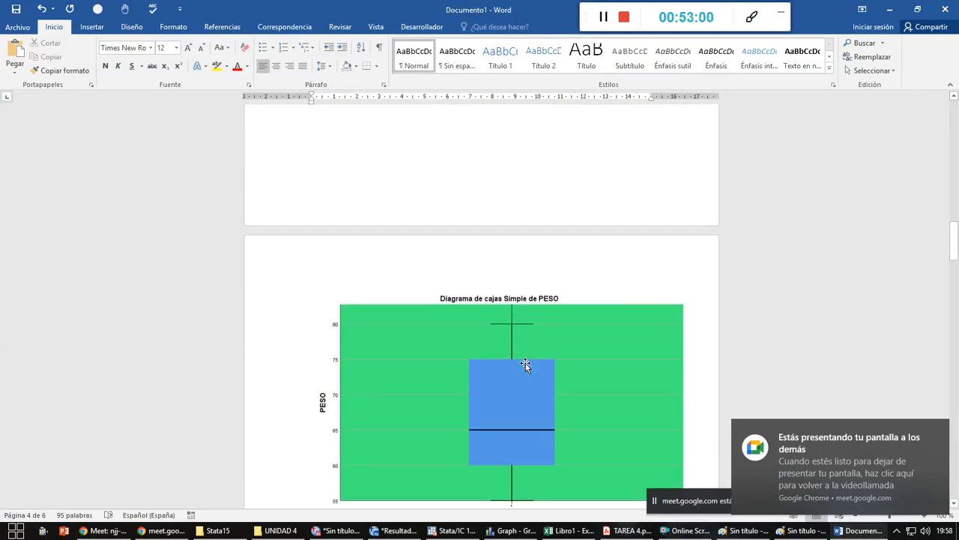
scroll(525, 365, up, 15)
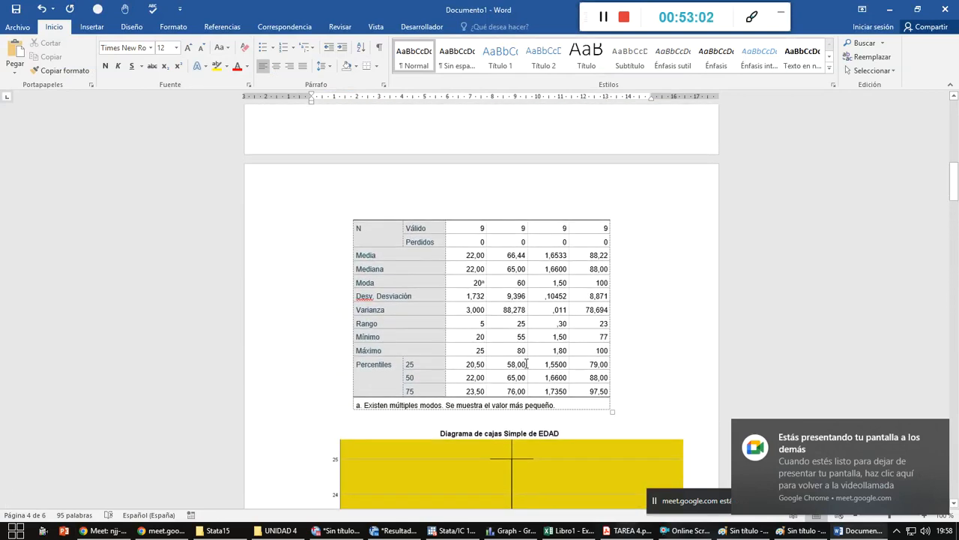
- Review the Word report back up to the Excel statistics table and its box plot chart
scroll(527, 364, up, 3)
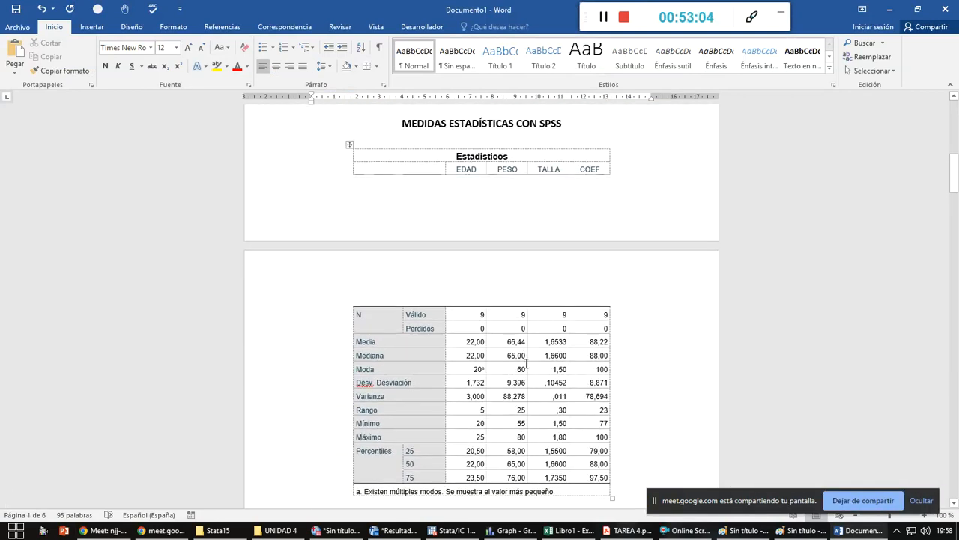
scroll(527, 363, up, 10)
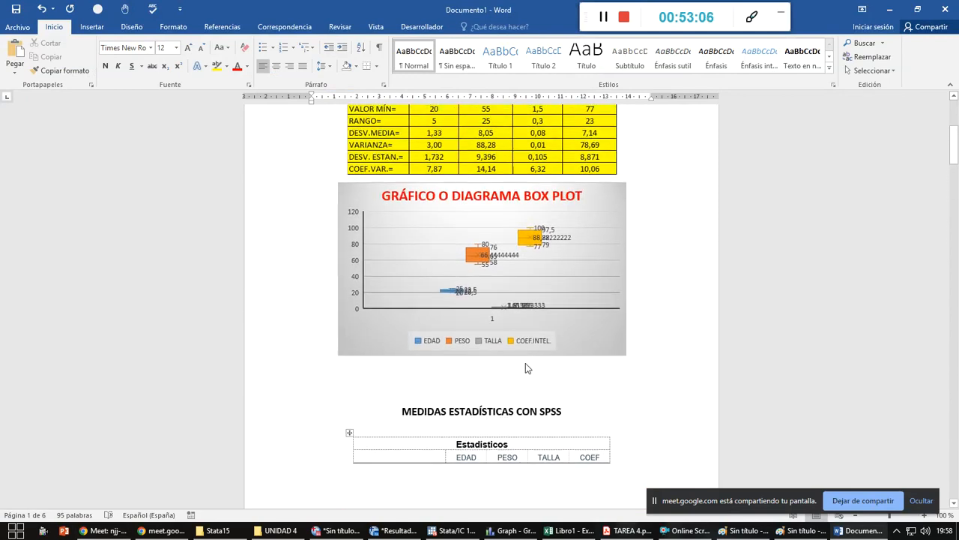
scroll(525, 363, up, 5)
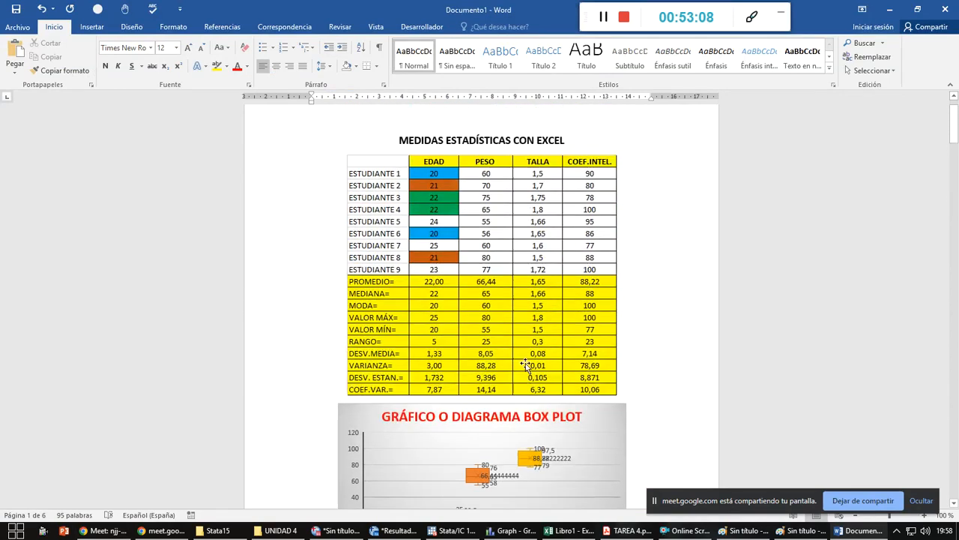
scroll(526, 364, up, 1)
scroll(525, 366, down, 3)
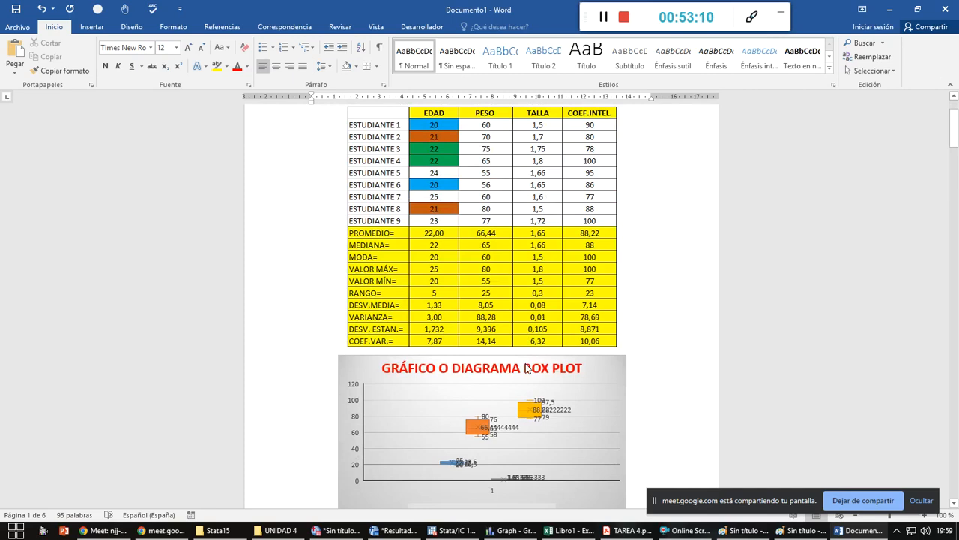
- Switch to the Excel workbook, deselect the box plot chart, and open TAREA 4.pdf to read Ejercicio Nº4
key(alt+Tab)
key(alt+Tab)
key(alt+Tab)
key(alt+Tab)
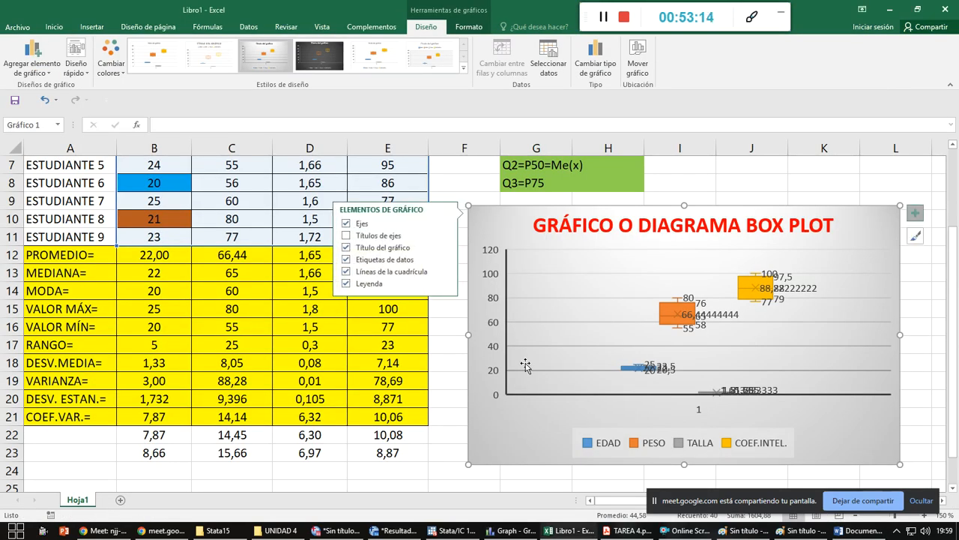
click(448, 436)
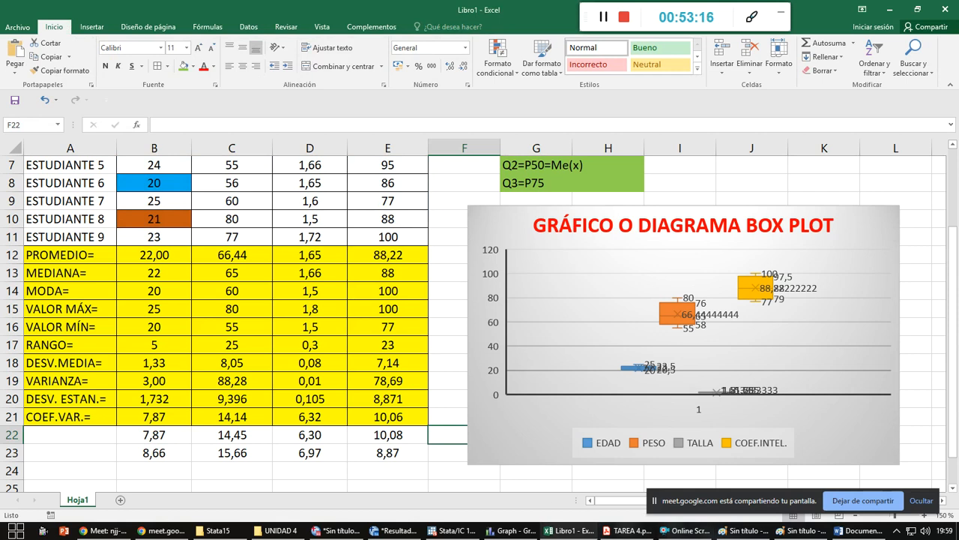
click(628, 531)
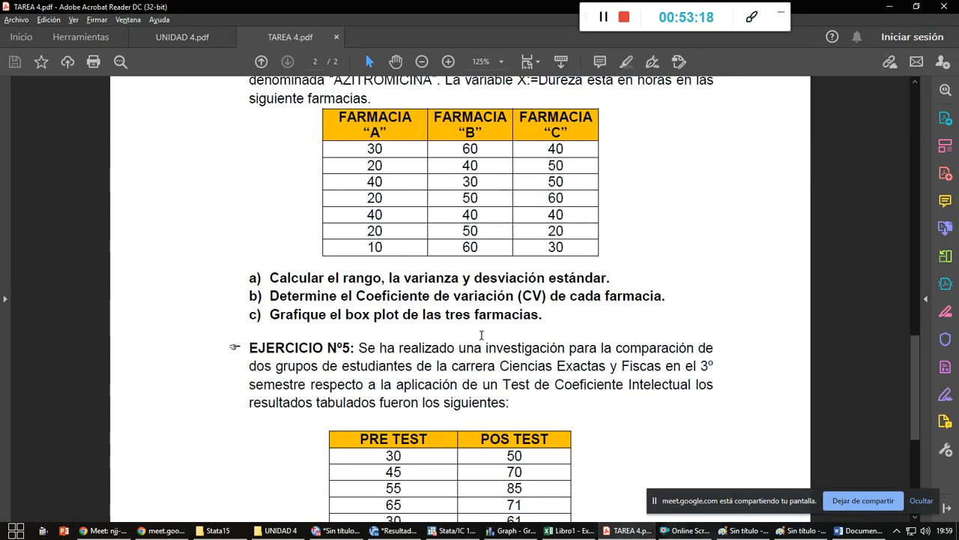
scroll(482, 335, up, 1)
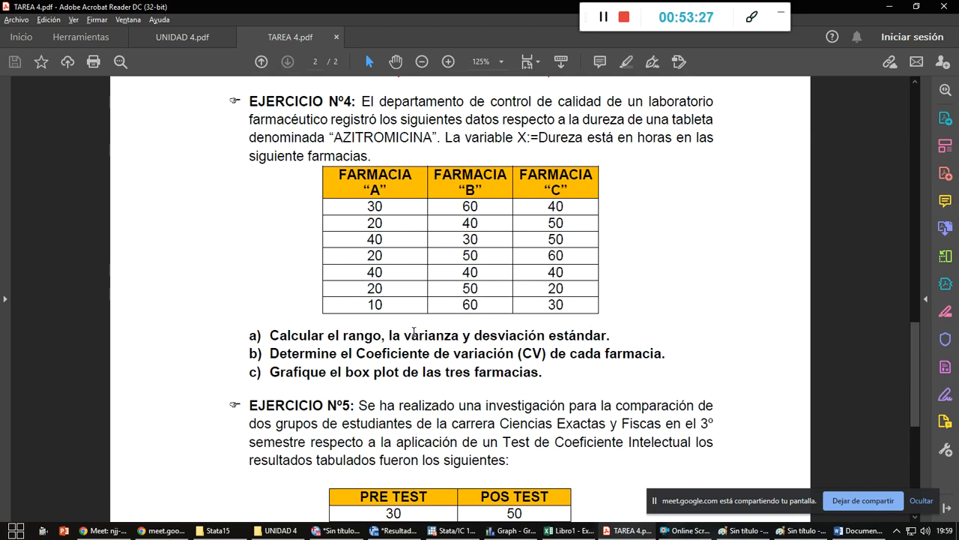
- Return to the Word report and select the Stata summary image of EDAD under MEDIDAS ESTADÍSTICAS CON STATA
key(alt+Tab)
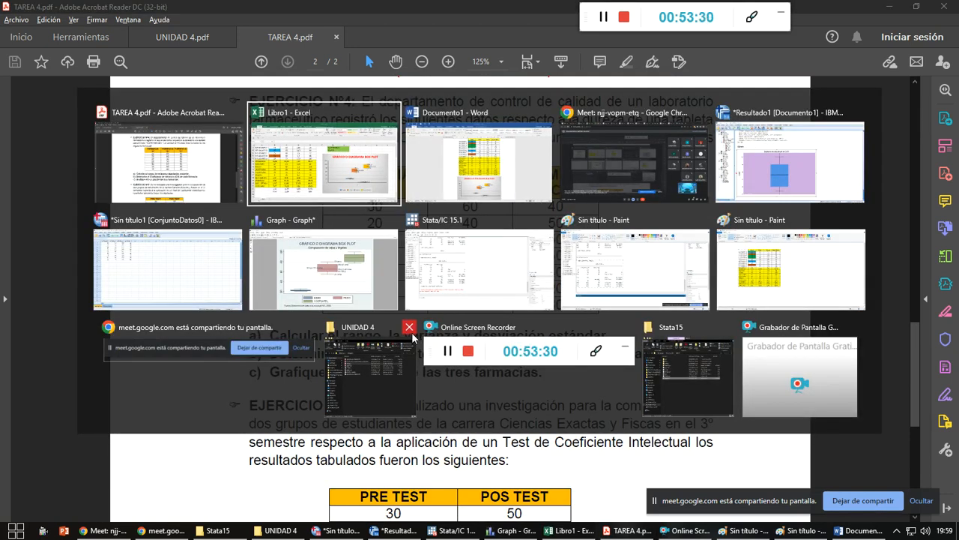
key(alt+Tab)
scroll(440, 320, down, 4)
scroll(437, 326, down, 15)
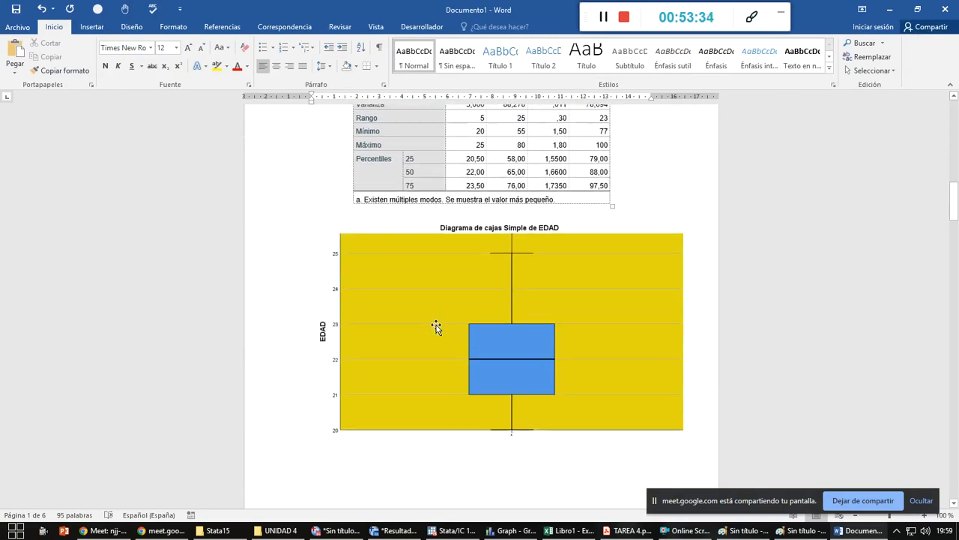
scroll(437, 326, down, 15)
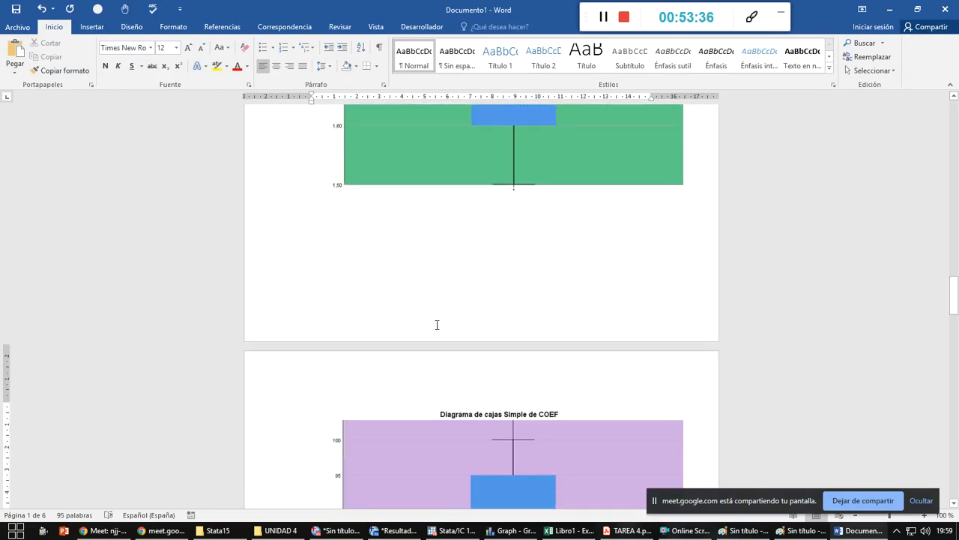
scroll(437, 326, down, 1)
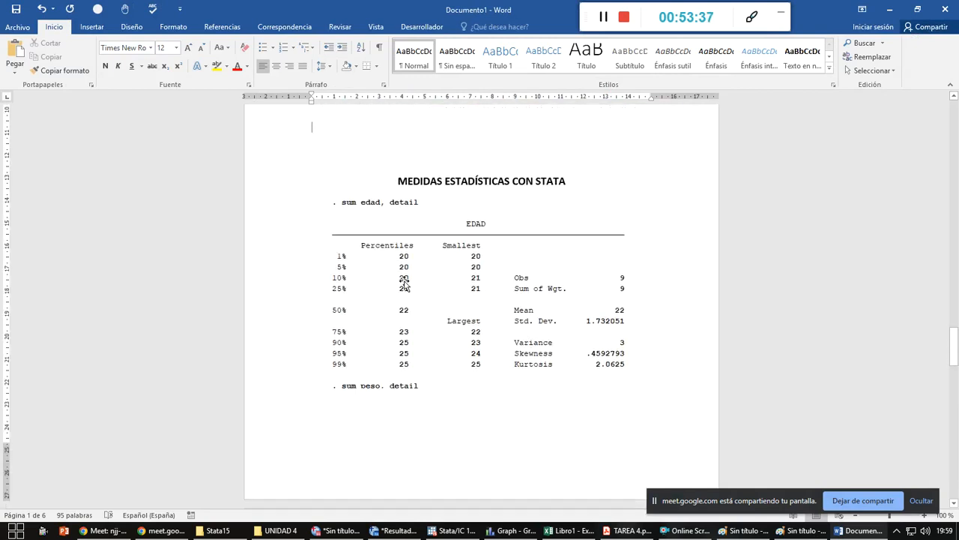
click(532, 306)
- Compare the questions of Ejercicio Nº4 in the PDF with the Stata summary of EDAD in Word
key(alt+Tab)
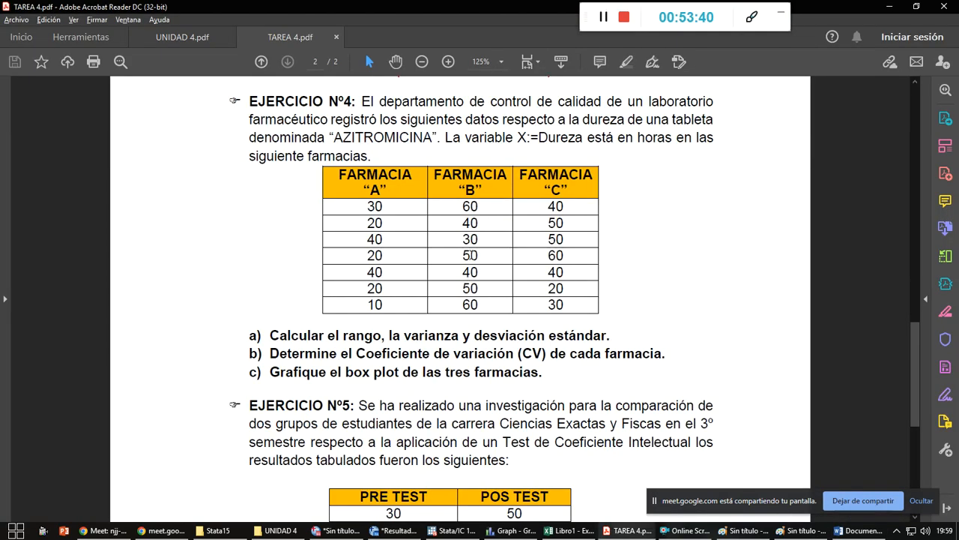
key(alt+Tab)
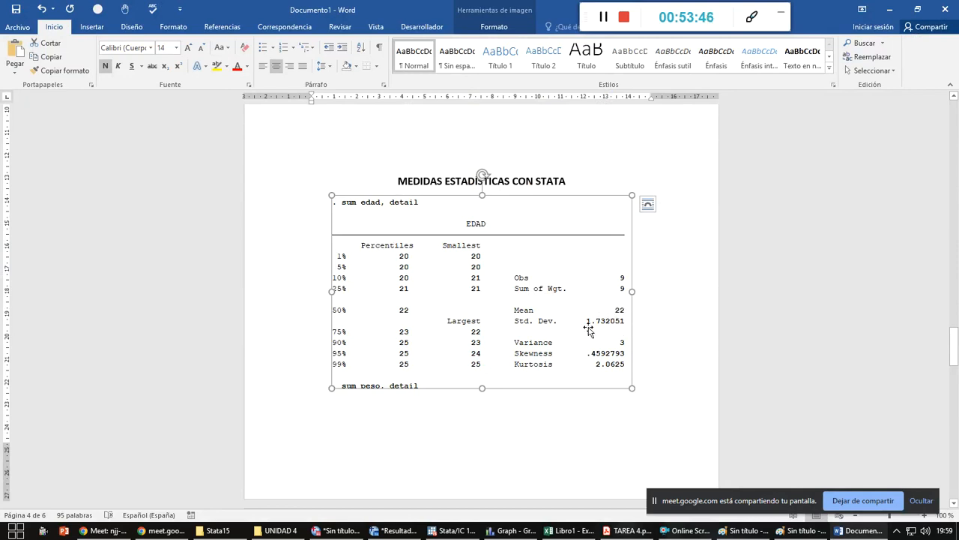
key(alt+Tab)
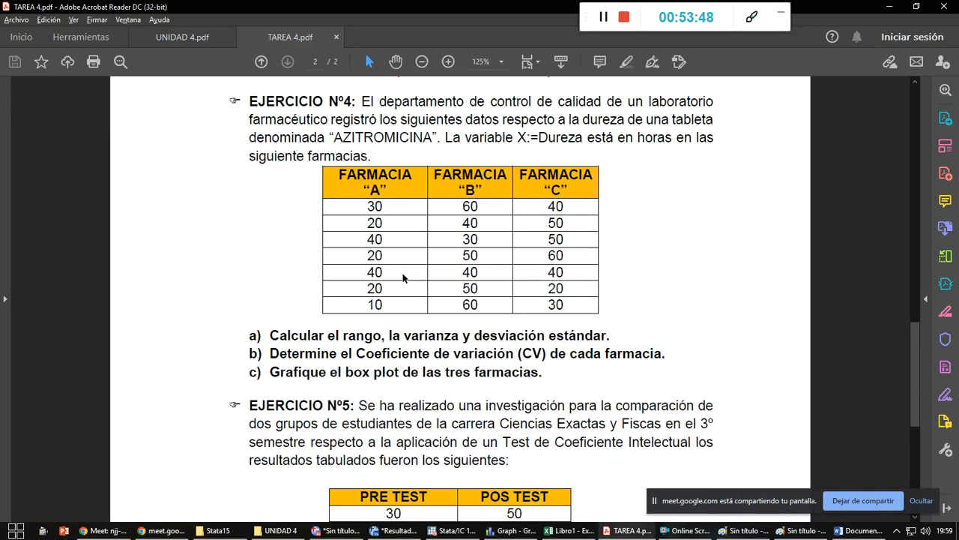
key(alt+Tab)
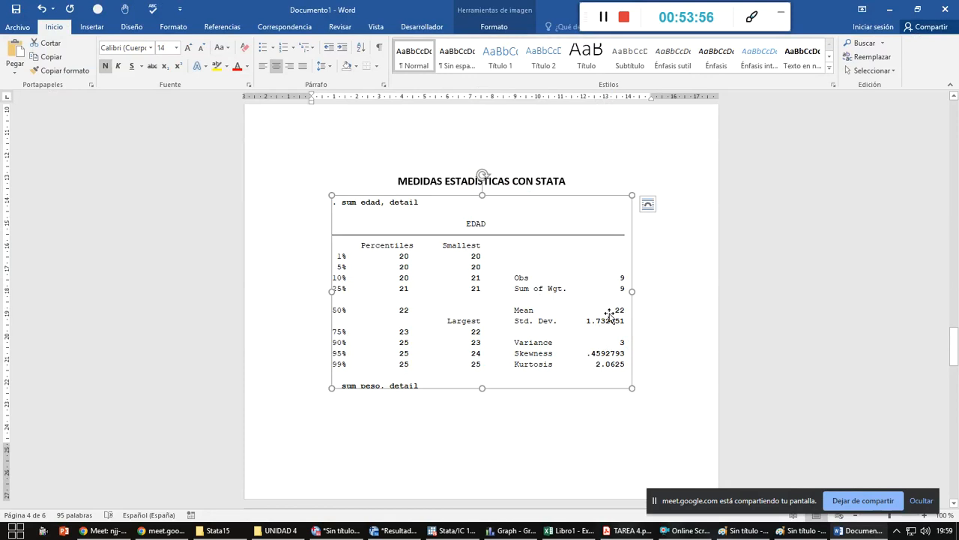
key(alt+Tab)
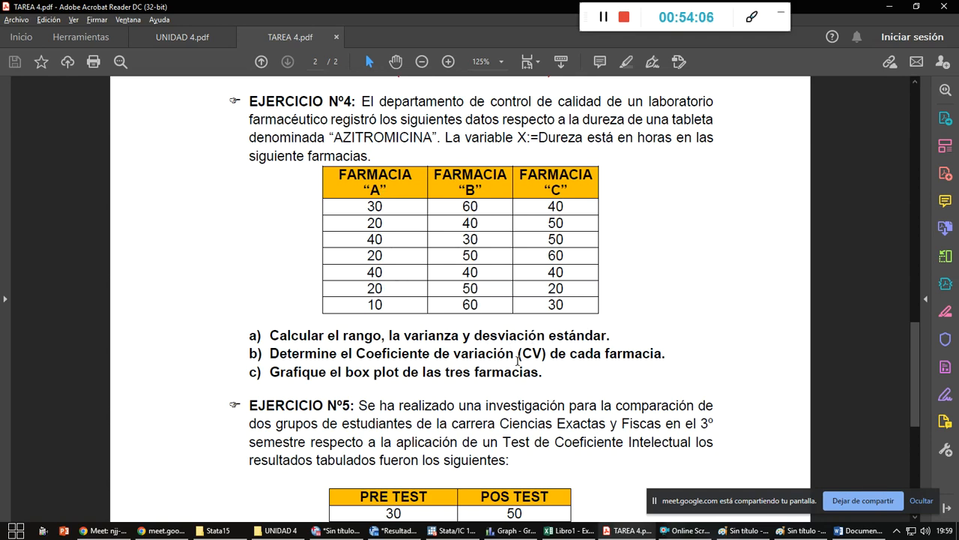
key(alt+Tab)
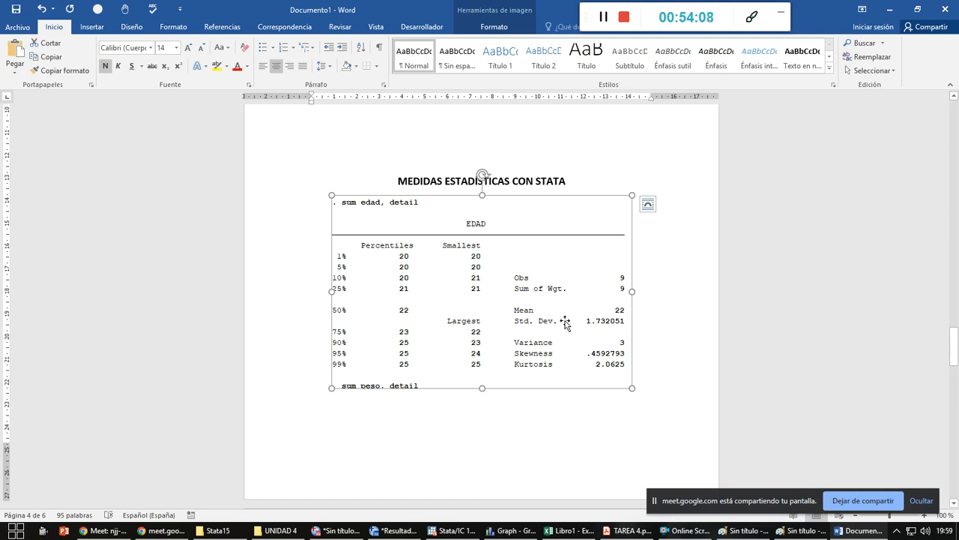
key(alt+Tab)
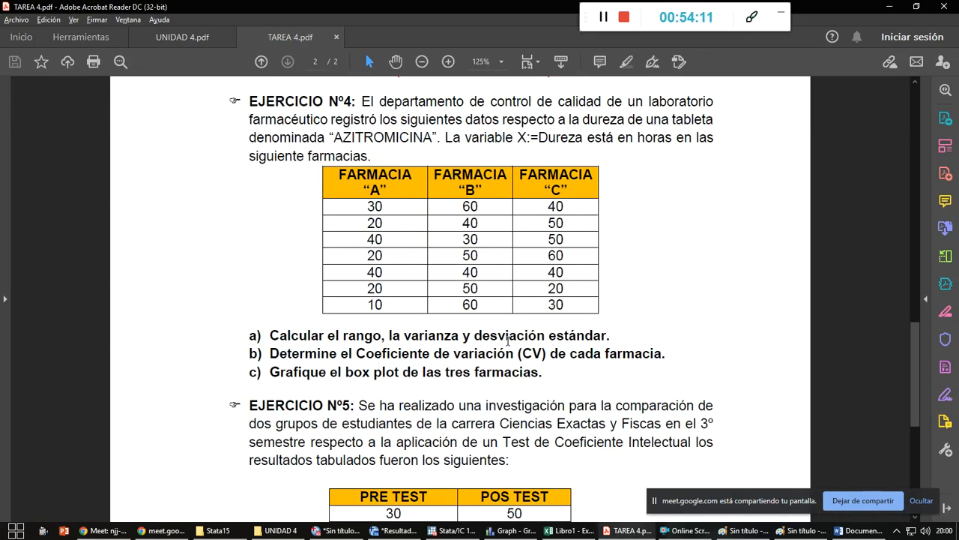
- Switch to the Stata graph window and examine the box plot comparing EDAD, PESO and COEF.INTEL
key(alt+Tab)
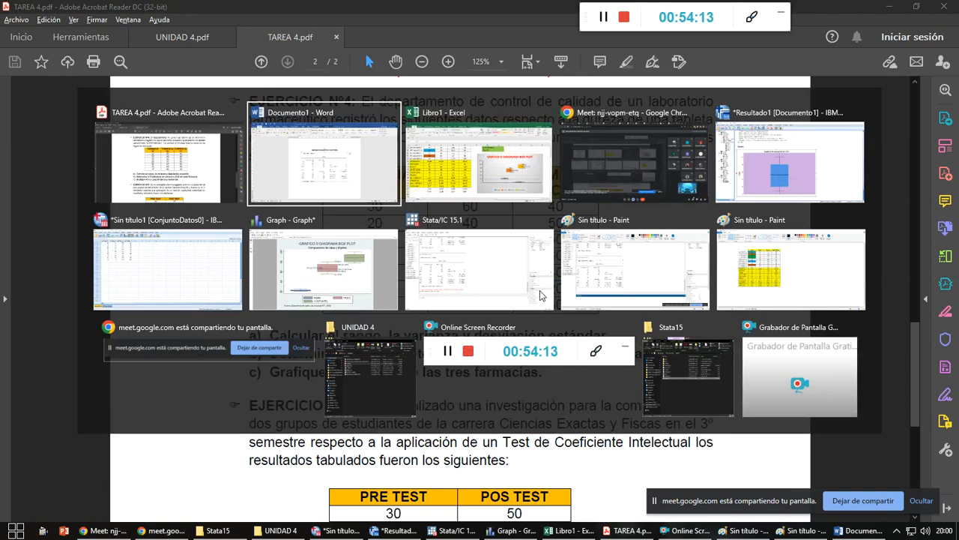
key(alt+Tab)
key(alt+Tab)
key(alt+Tab)
key(alt+Tab)
key(alt+Tab)
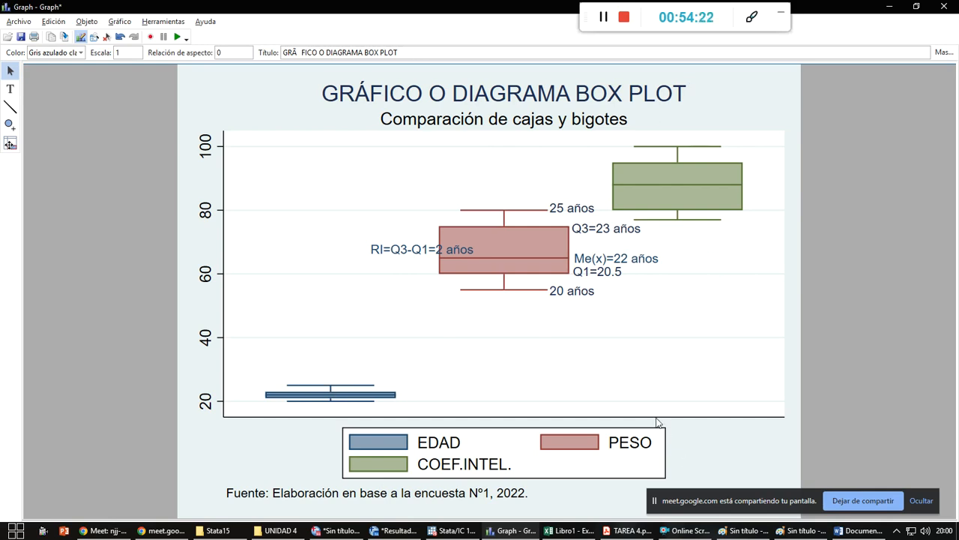
- Return to the PDF and read Ejercicio Nº5, checking its questions against the Stata summary in Word
key(alt+Tab)
scroll(590, 414, down, 5)
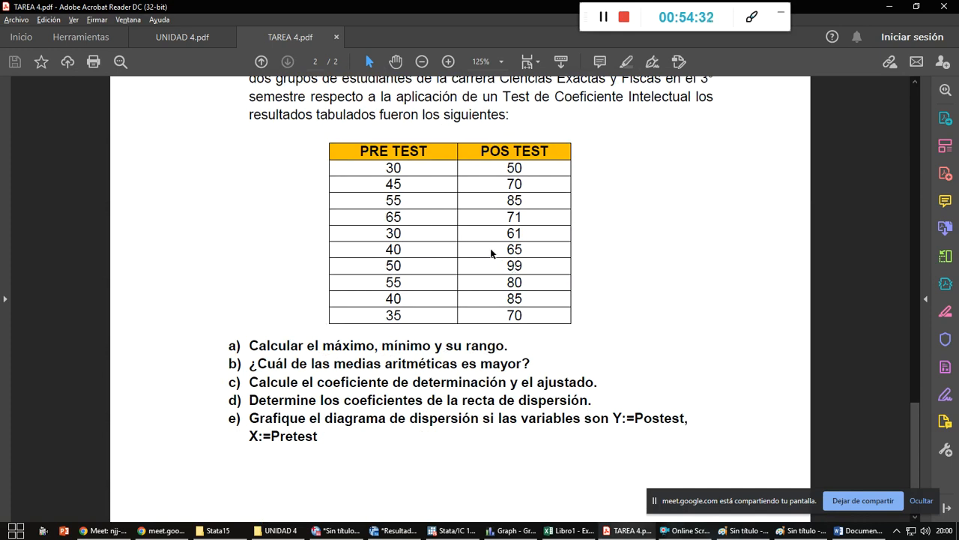
key(alt+Tab)
key(Tab)
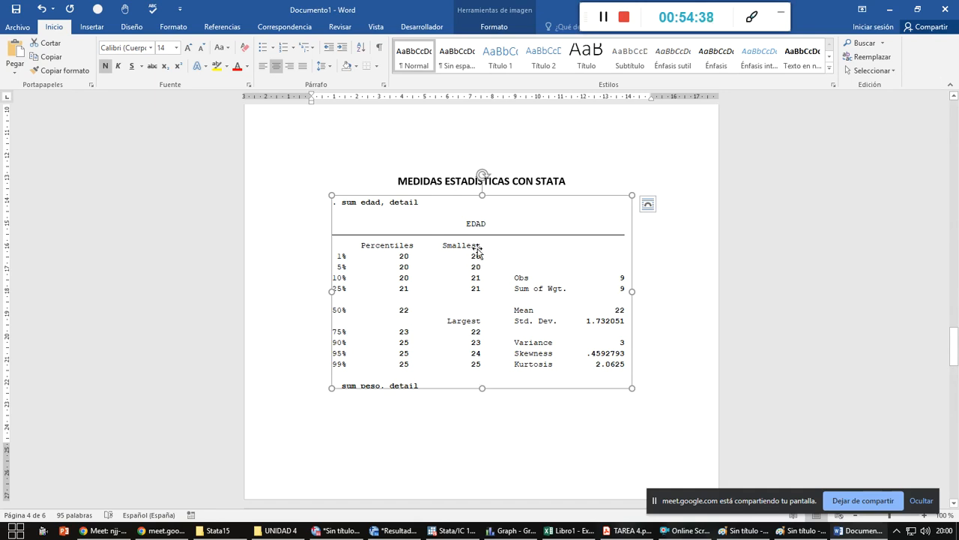
key(alt+Tab)
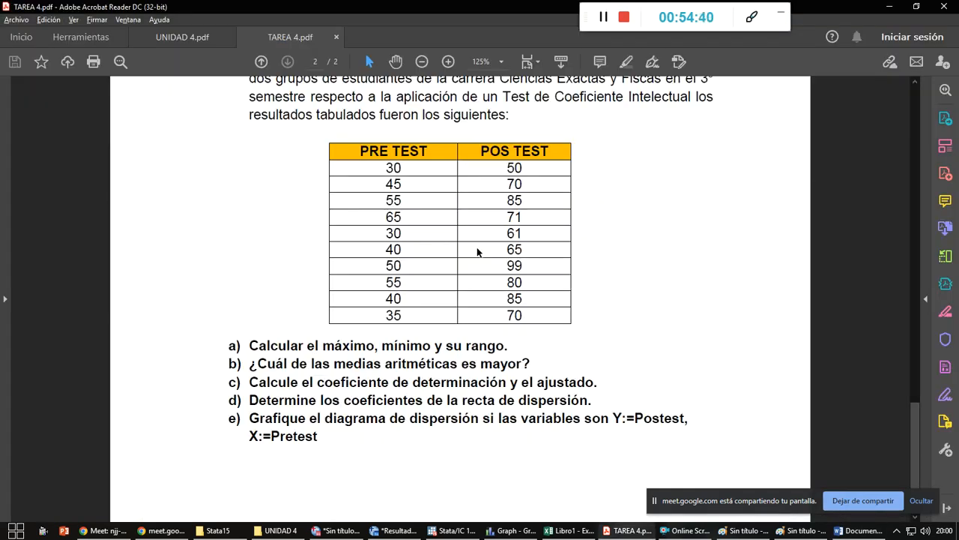
- Switch to Word and add the range calculation "Rx=25-20=5 años" below the Stata summary of EDAD
key(alt+Tab)
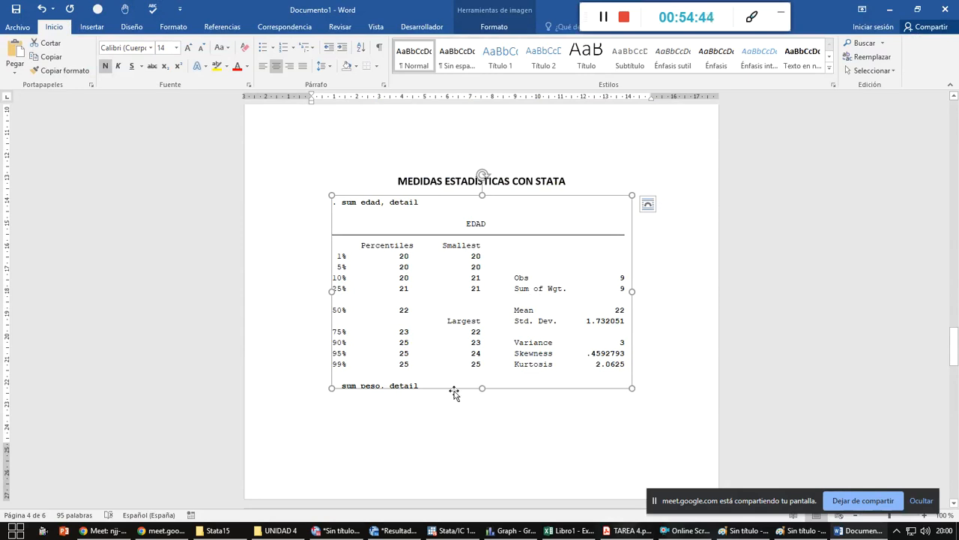
click(691, 395)
key(Return)
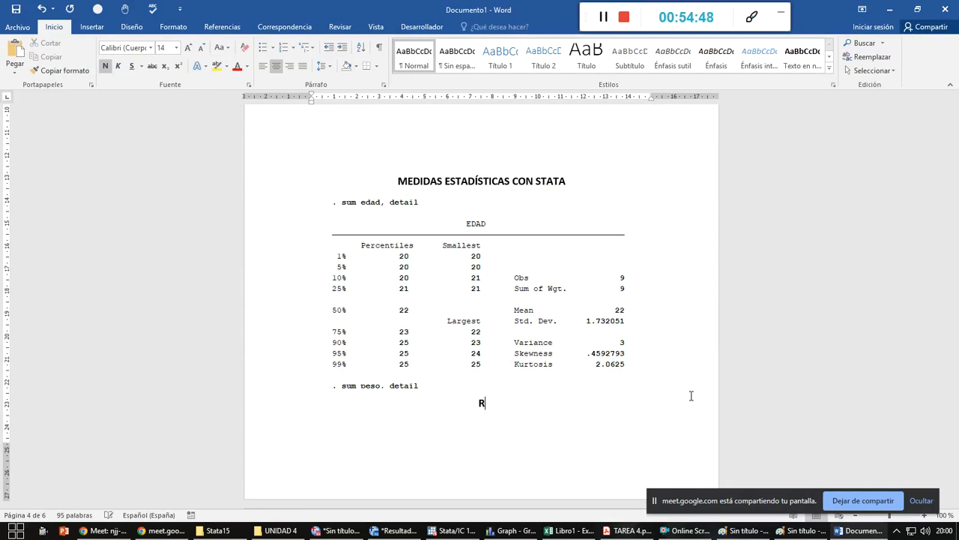
text(Rx=25-20)
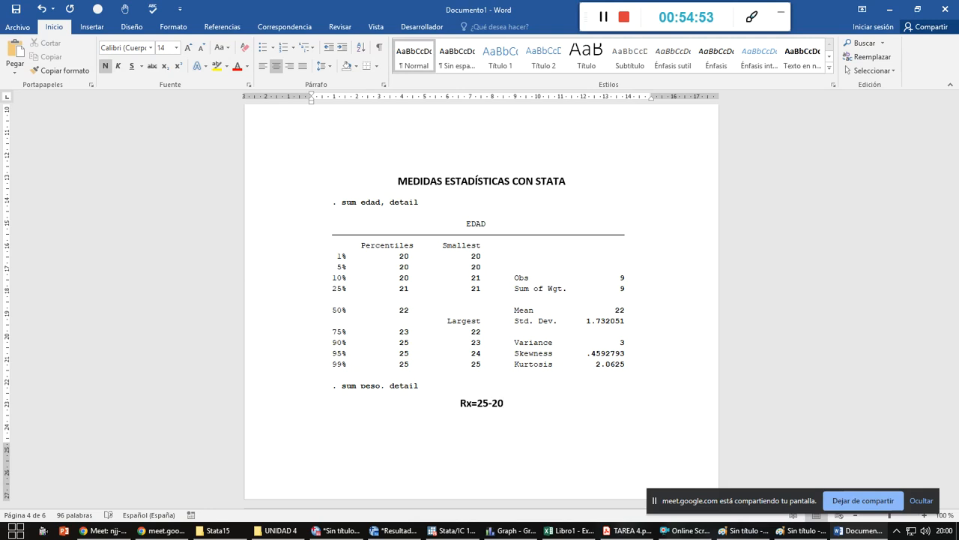
text(=5 años)
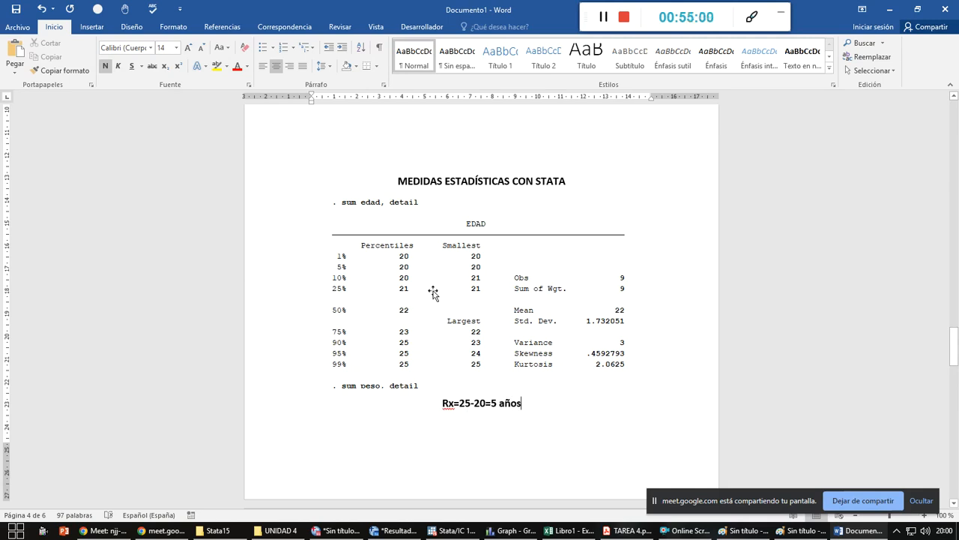
- Check the questions of Ejercicio Nº5 in the PDF, then select the EDAD and PESO data with headers, B2:C11, in Excel
key(alt+Tab)
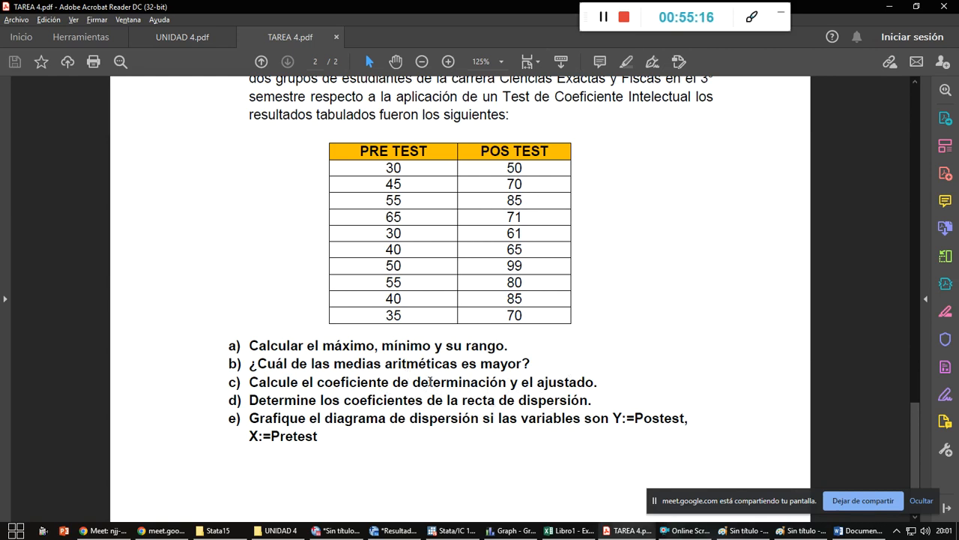
key(alt+Tab)
key(alt+Tab)
key(alt+Tab)
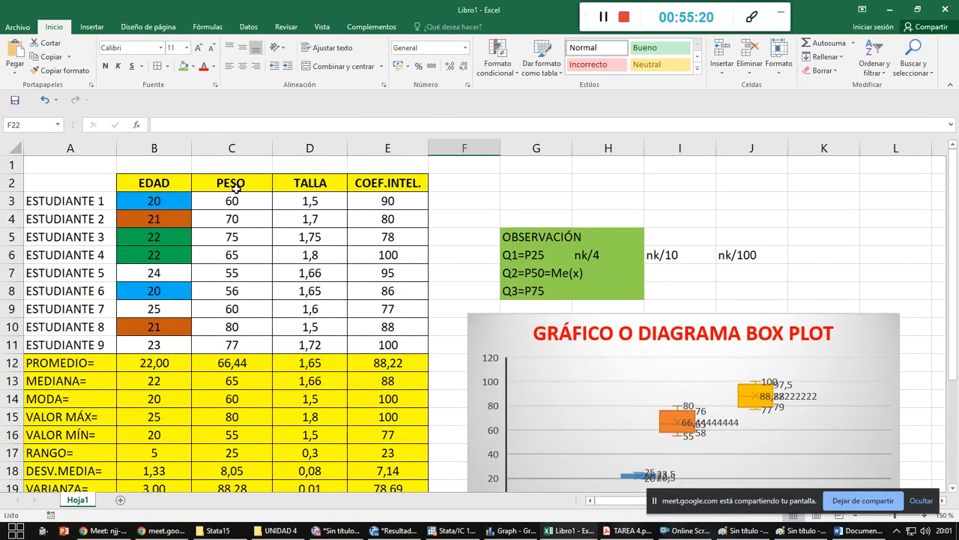
drag(159, 184, 214, 341)
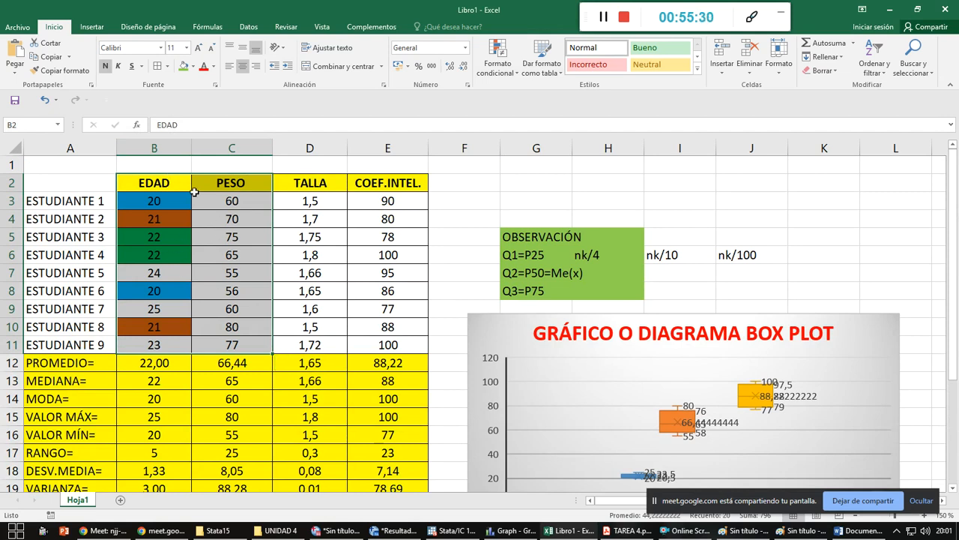
- Switch to the Google Meet call and admit the participant asking to join
key(alt+Tab)
key(alt+Tab)
key(alt+Tab)
key(alt+Tab)
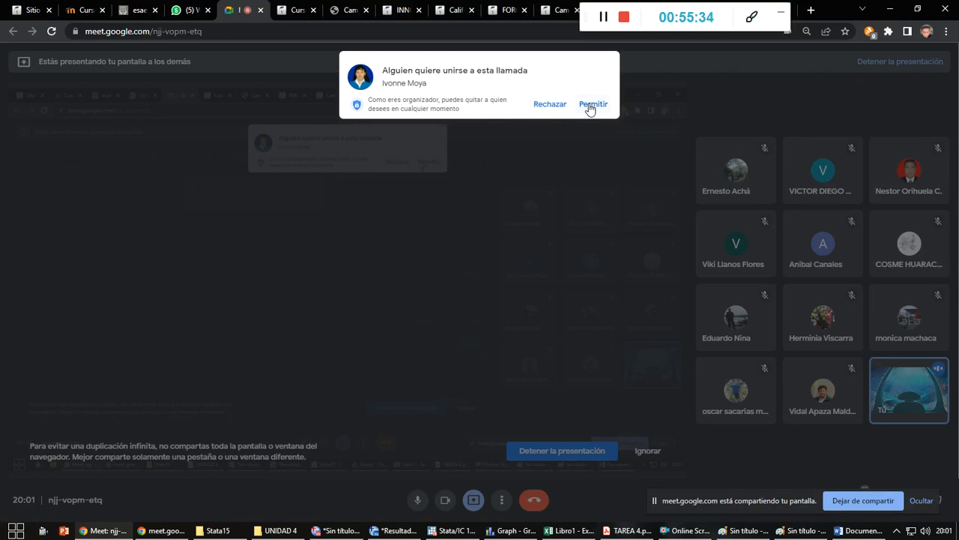
click(591, 103)
- Return to the Excel workbook and insert a scatter chart with markers only from the selected EDAD and PESO data
key(alt+Tab)
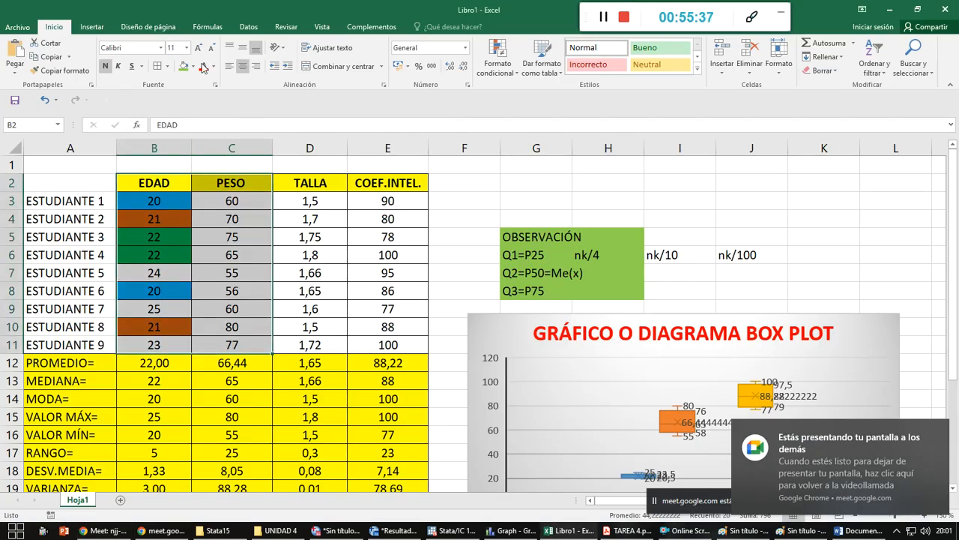
click(91, 27)
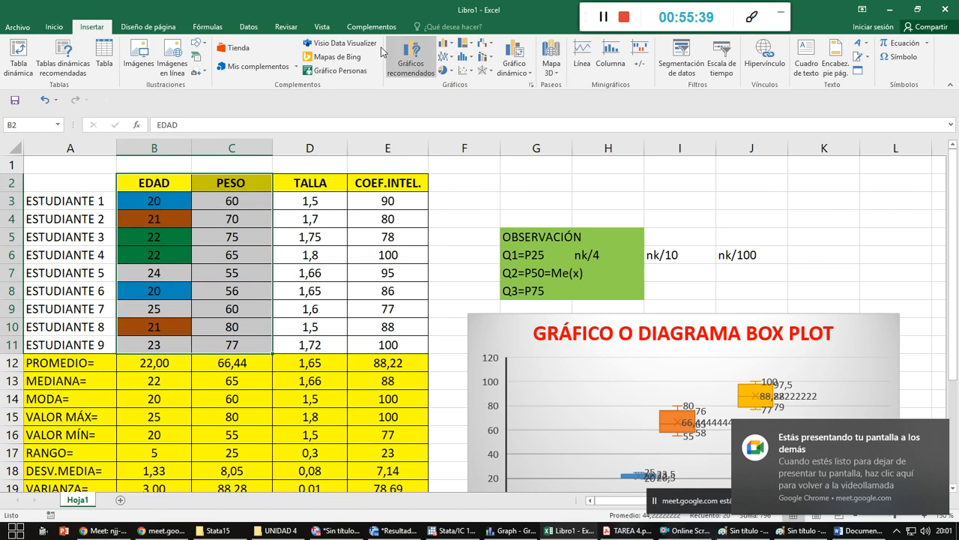
click(465, 68)
click(474, 109)
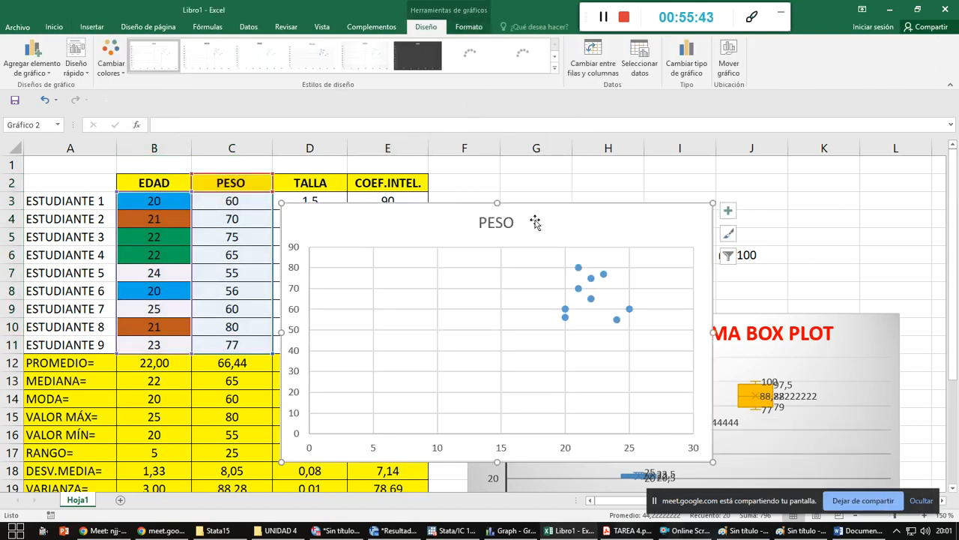
- Apply the solid blue style to the scatter chart, with the quick layout that adds axis titles, legend, linear trendline, equation and R²
drag(563, 208, 651, 152)
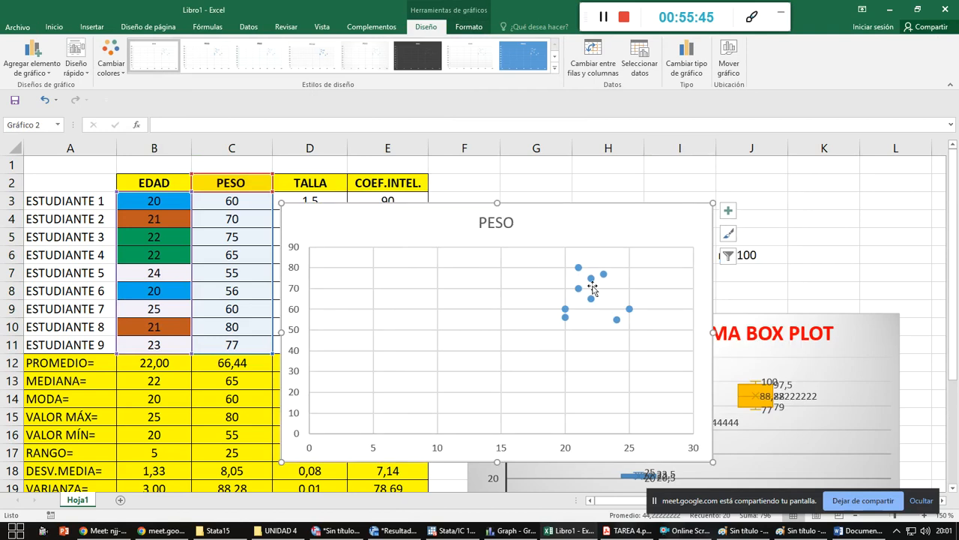
click(516, 75)
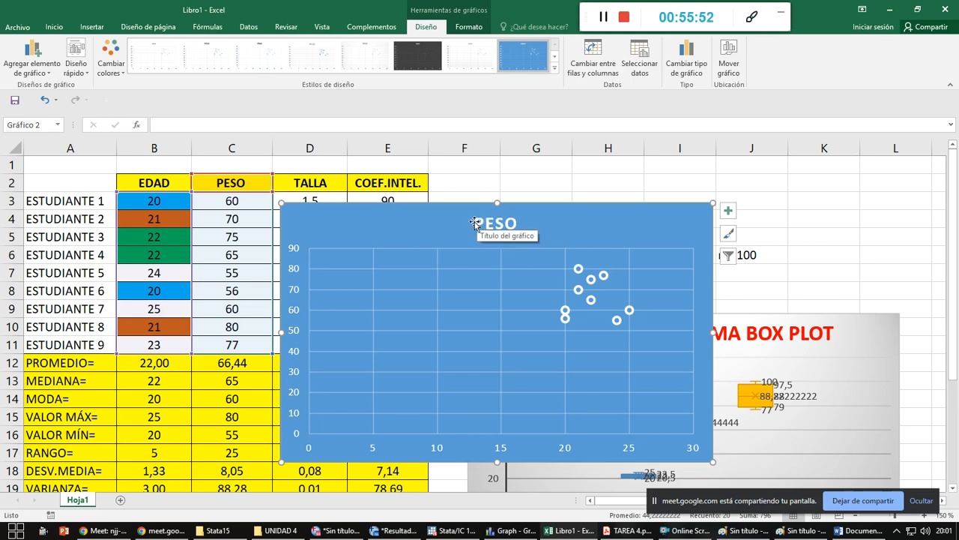
click(75, 59)
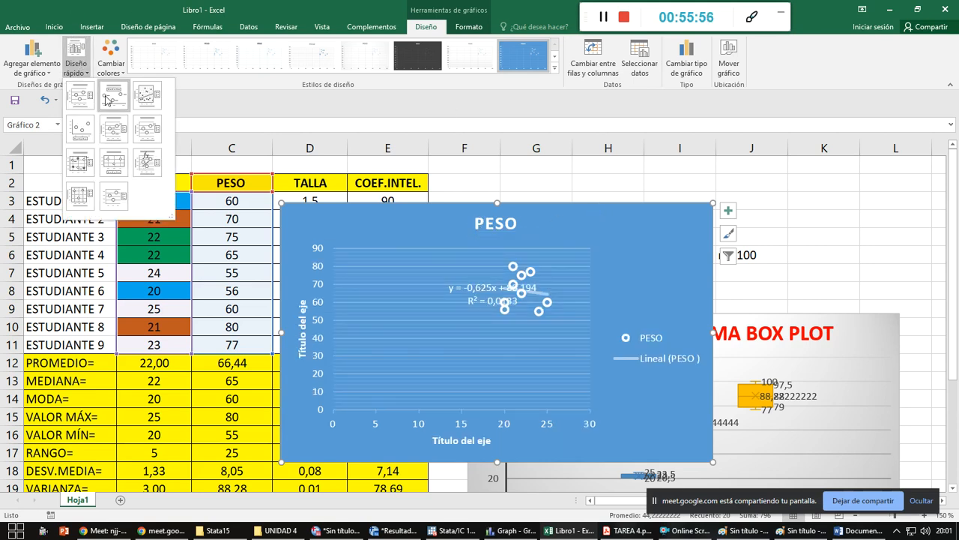
click(150, 161)
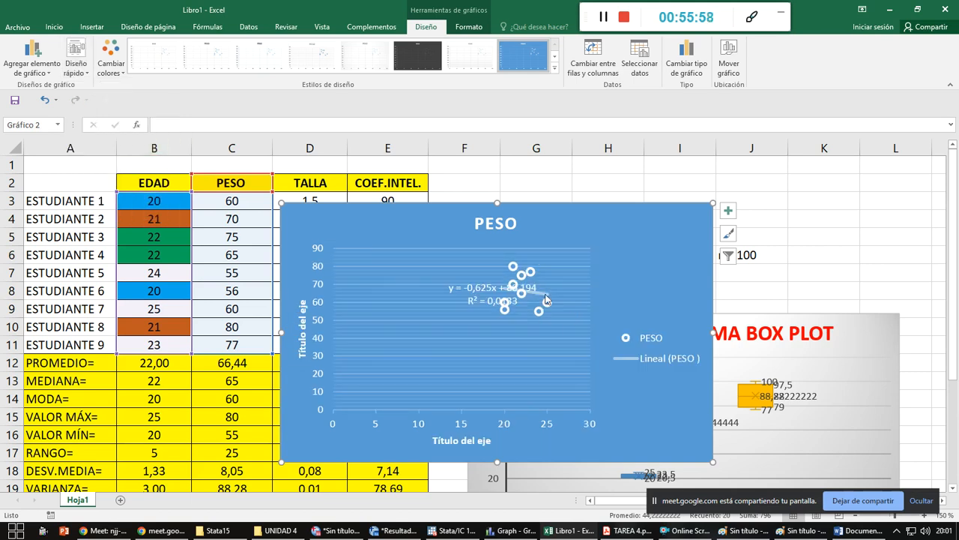
- Format the trendline equation and R² label in red at size 18 and place it below the data points inside the plot area
click(465, 292)
drag(475, 279, 412, 256)
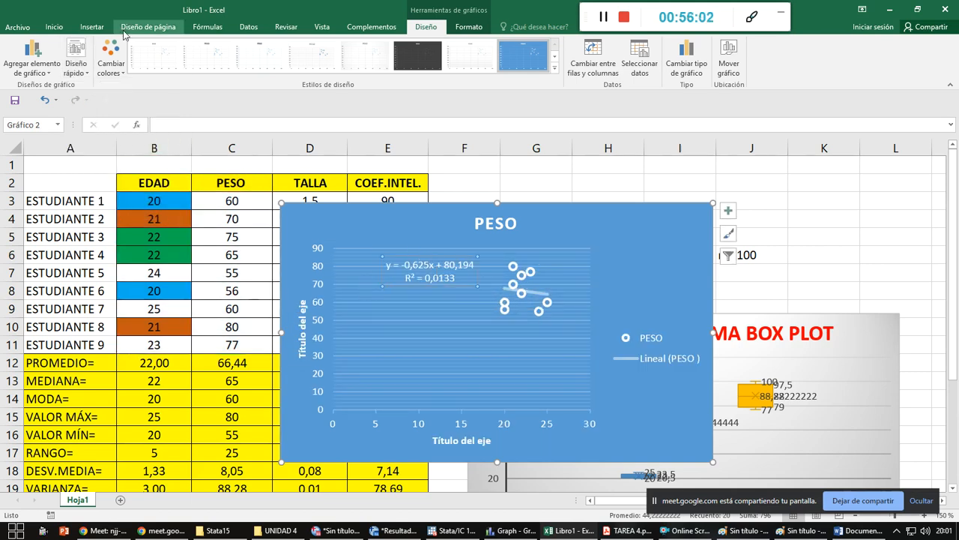
click(54, 27)
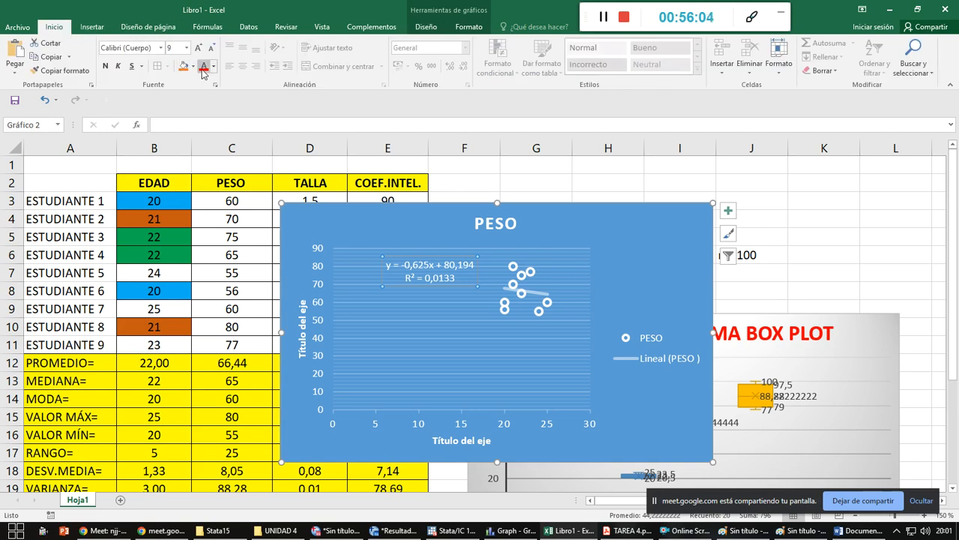
click(203, 67)
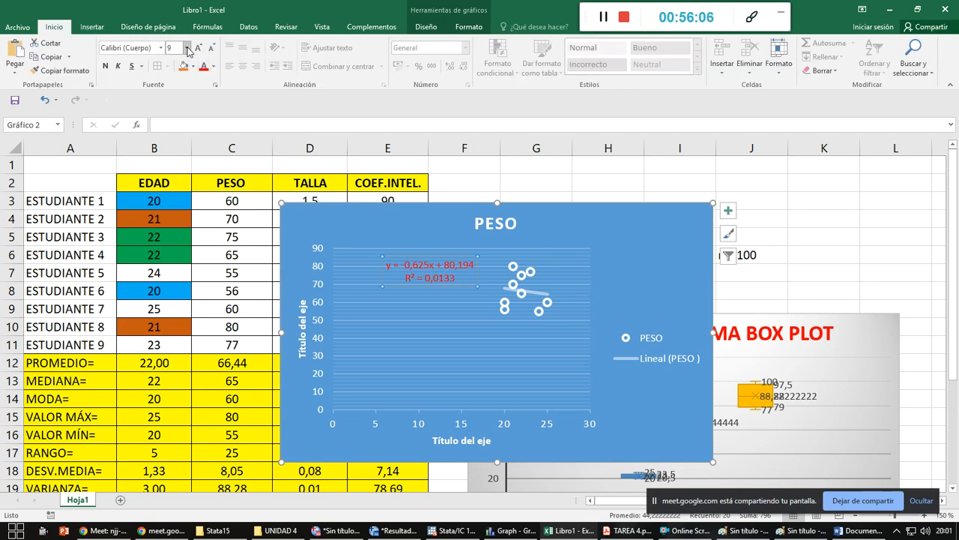
click(186, 47)
click(174, 153)
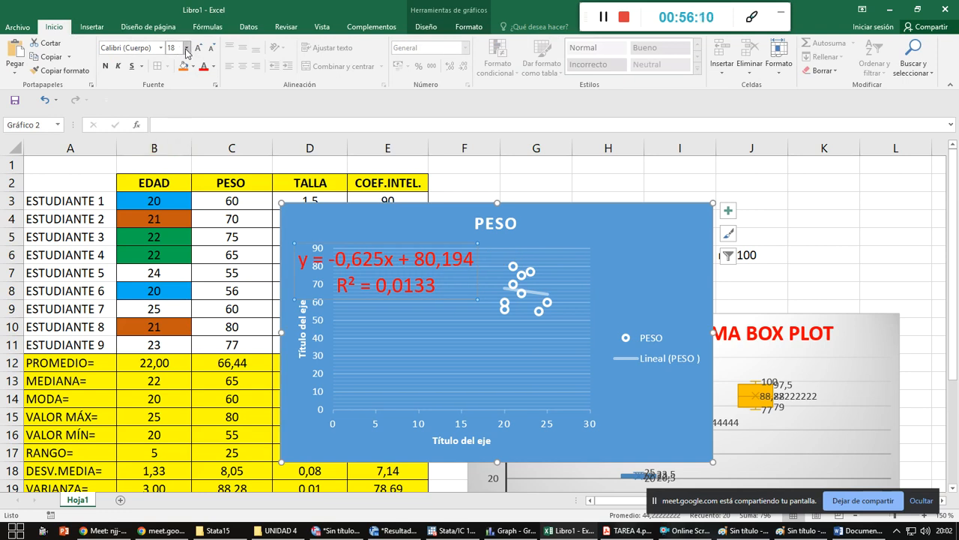
click(410, 257)
click(422, 242)
drag(454, 299, 515, 390)
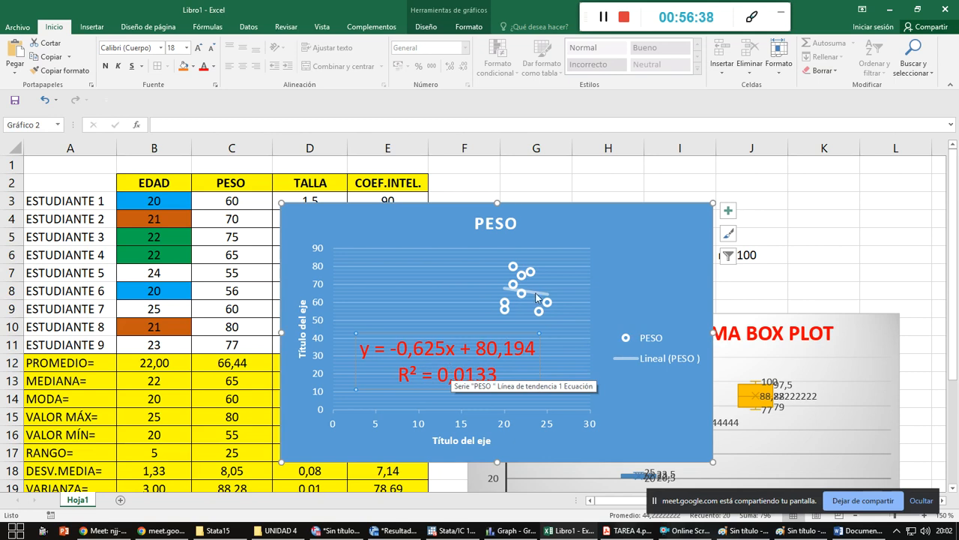
- Zoom the sheet to 100% and move the PESO scatter chart directly below the box plot chart
drag(605, 220, 787, 180)
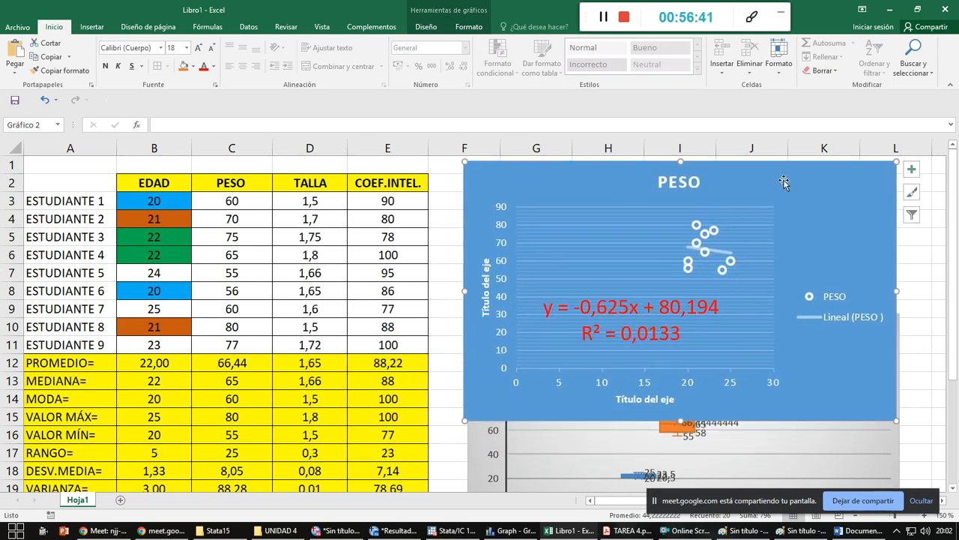
click(591, 333)
drag(582, 333, 681, 333)
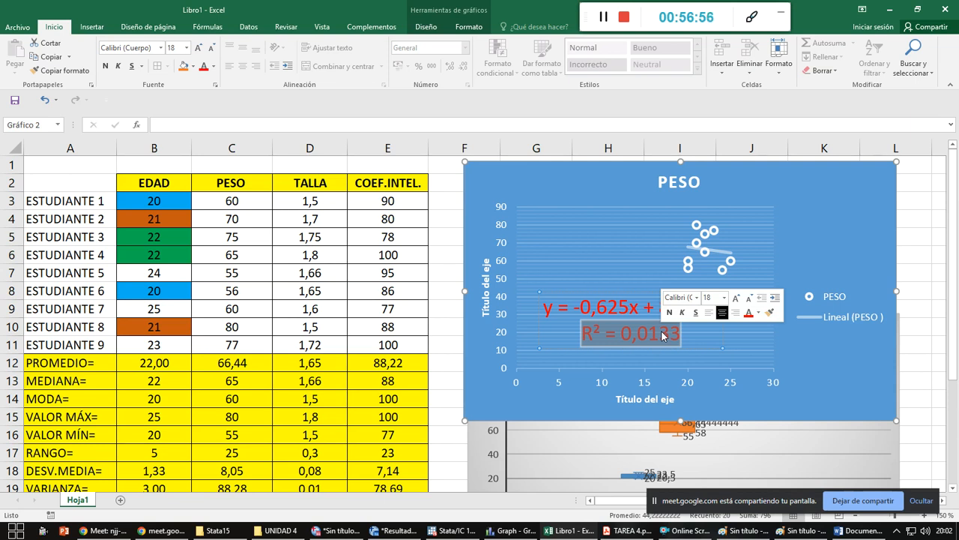
scroll(521, 210, down, 3)
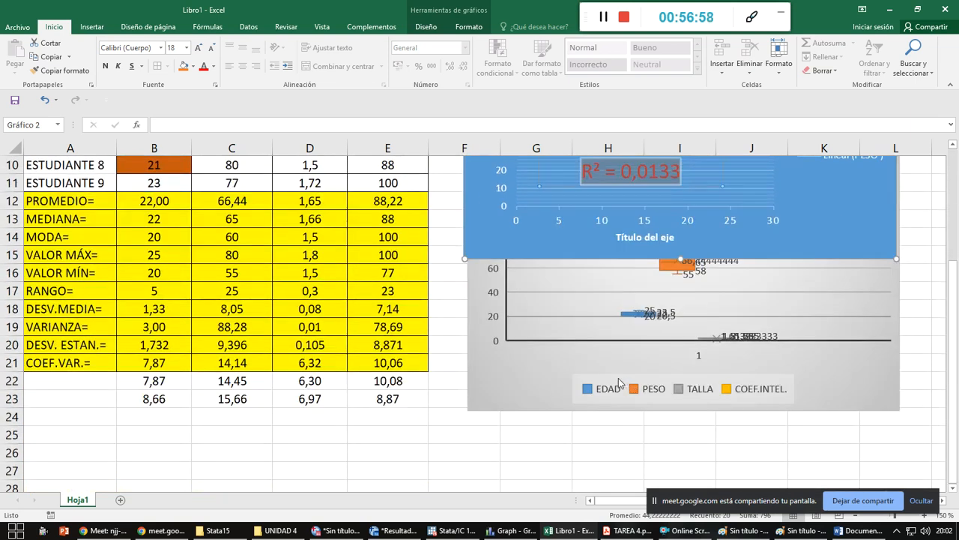
drag(734, 502, 712, 486)
click(856, 515)
click(856, 515)
click(856, 515)
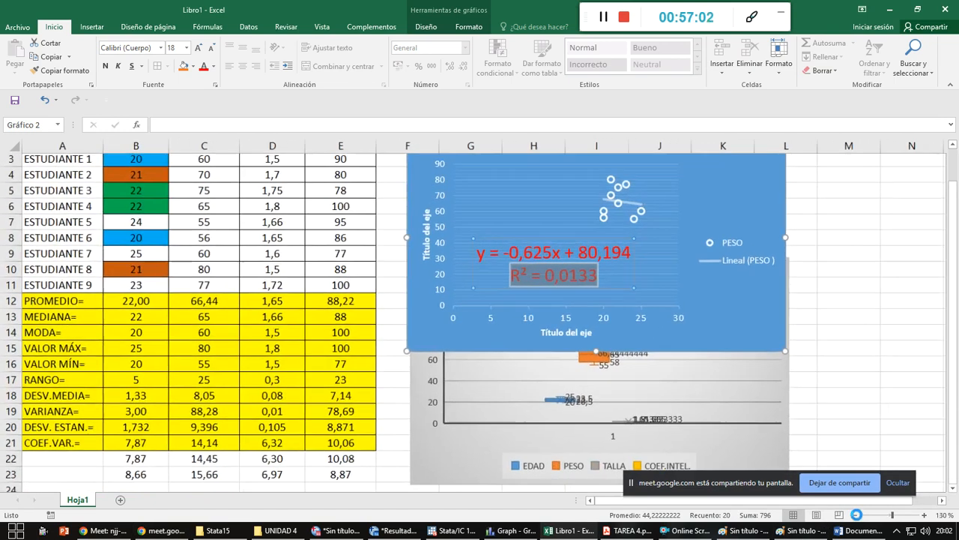
click(856, 515)
click(856, 515)
drag(544, 163, 538, 437)
- Enter the label "R^2=" in M27 and the value 0,0133 in N27
scroll(537, 437, down, 4)
click(644, 324)
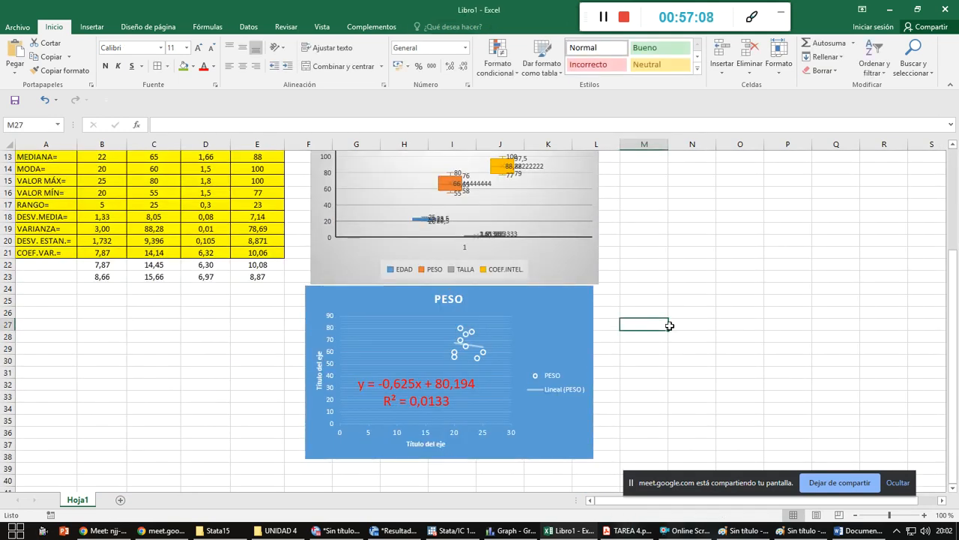
text(R^2=)
key(Tab)
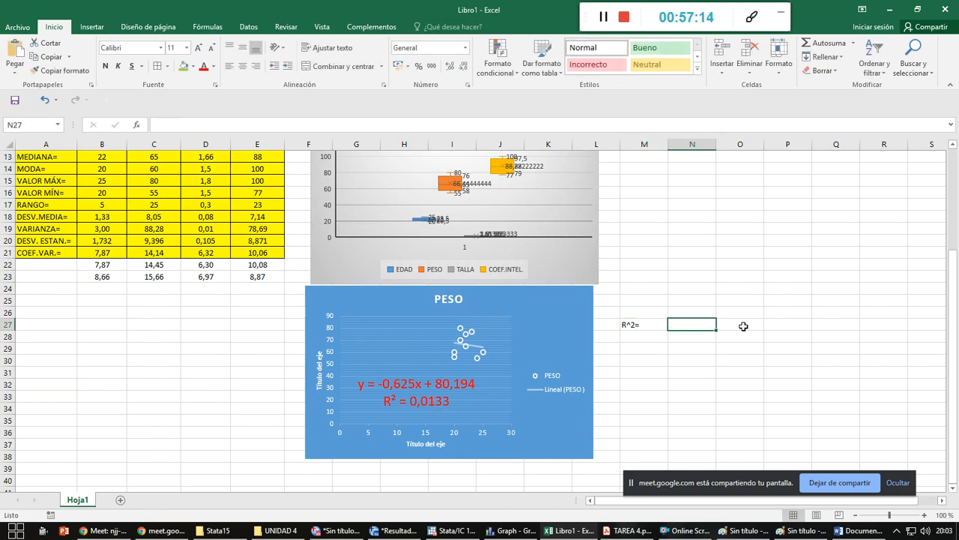
text(0,0133)
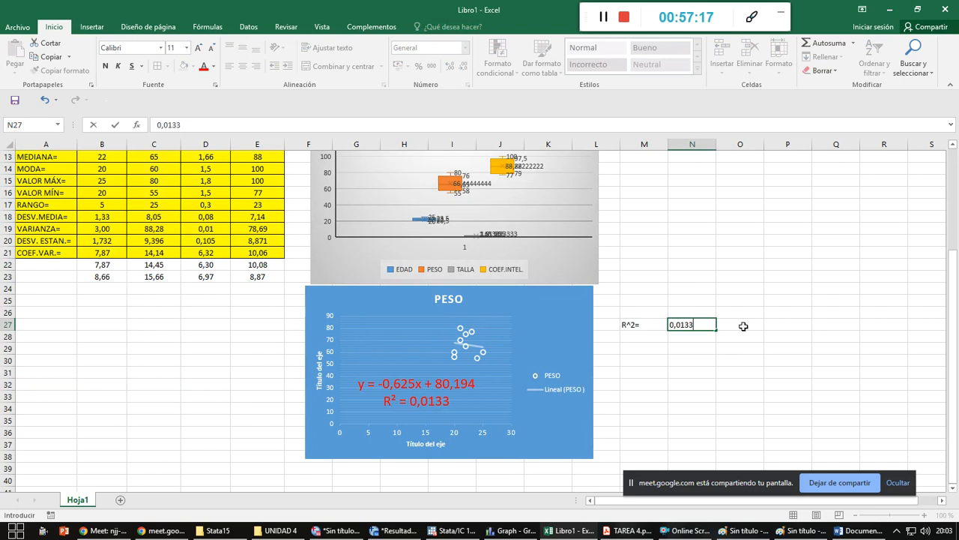
key(Return)
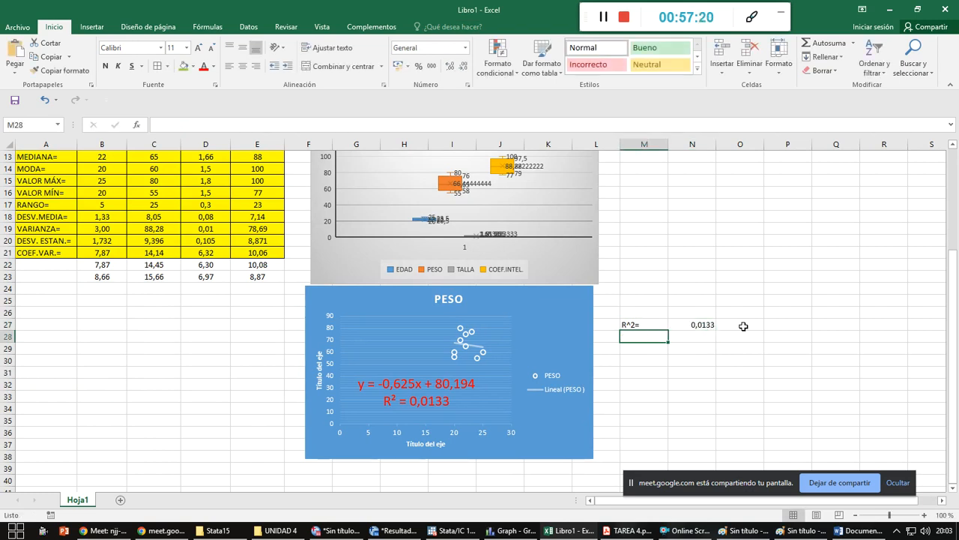
- Enter the label "R=" in M28 and calculate the square root in N28 with =RAIZ(N27)
text(R=)
key(Tab)
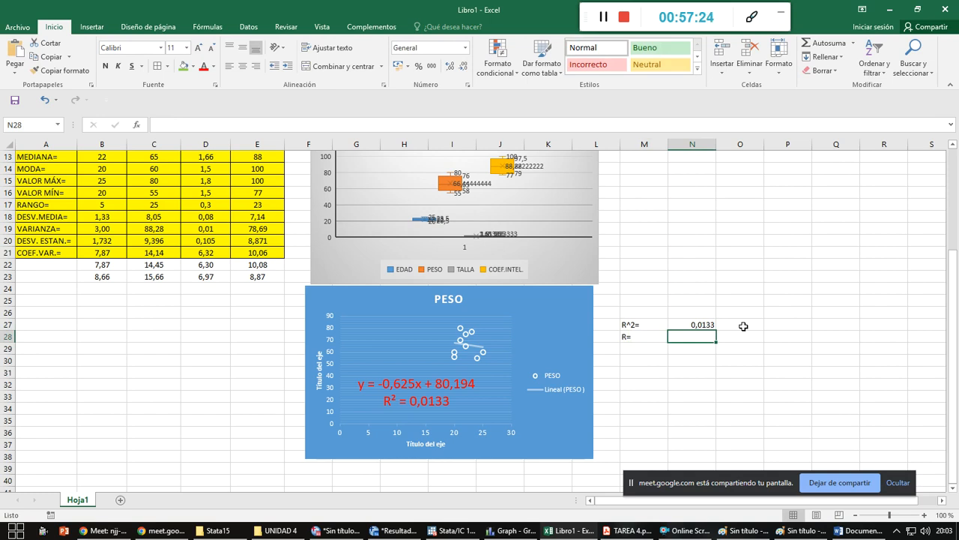
text(=)
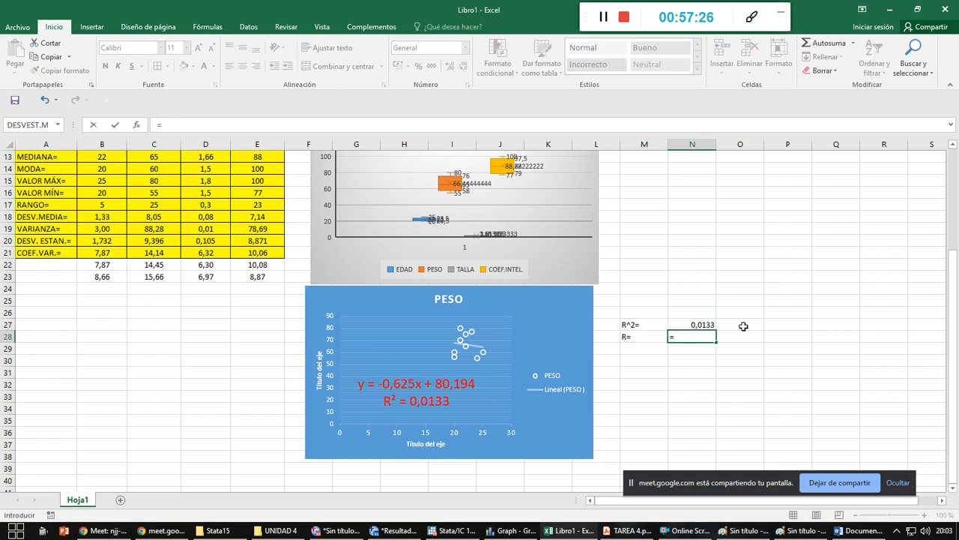
text(RAIZ()
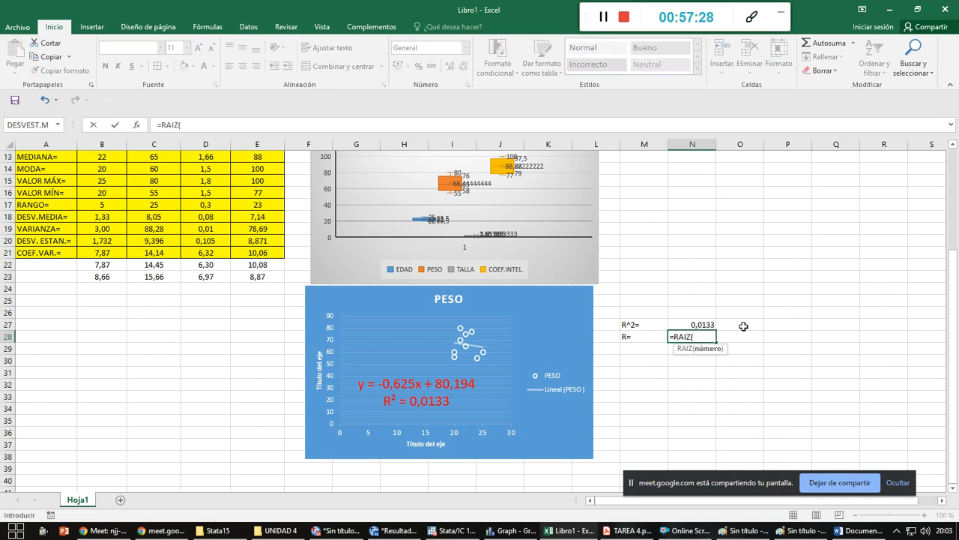
key(Up)
text())
key(Return)
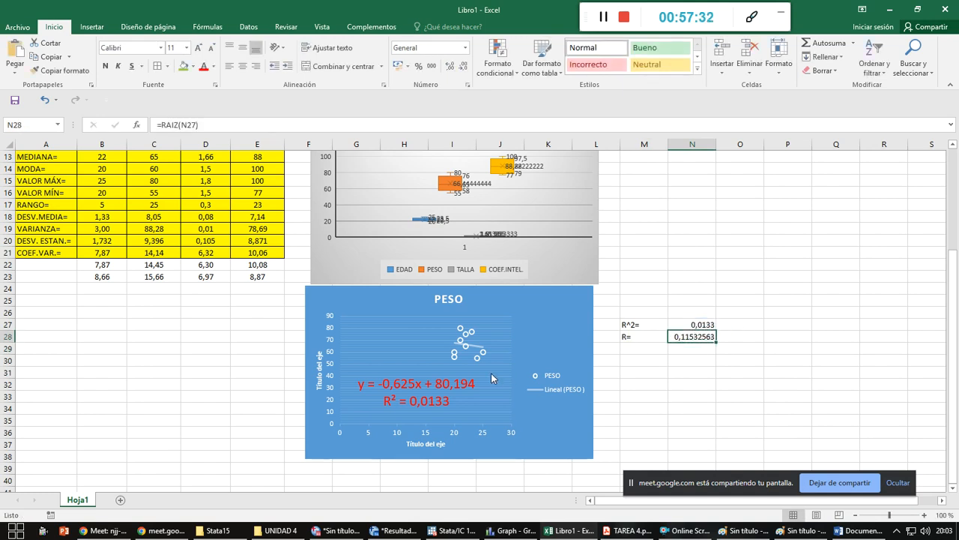
- Display the R value in N28 with three decimal places and centre it in the cell
click(463, 67)
click(463, 66)
click(463, 67)
click(463, 66)
click(463, 67)
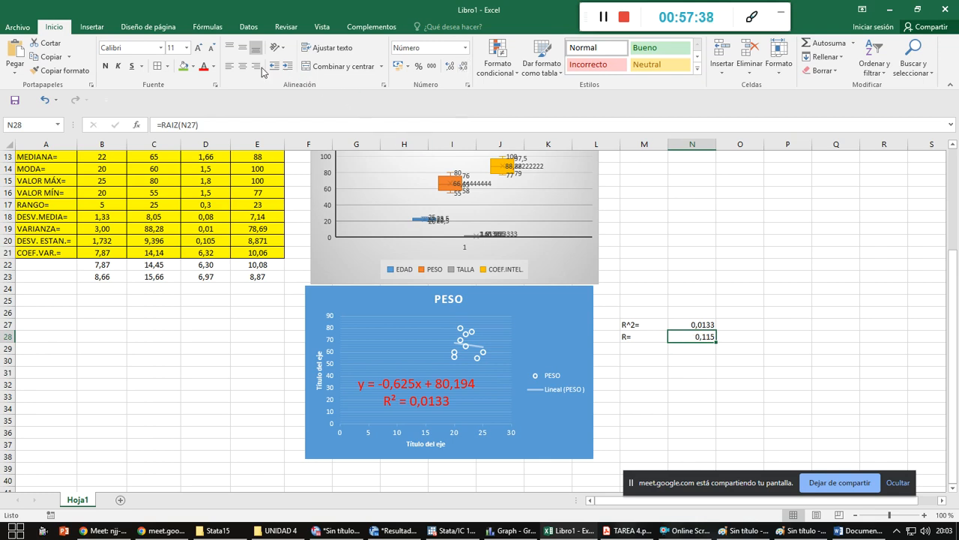
- Set the font size of the R^2 and R labels and values in M27:N28 to 20
drag(662, 323, 680, 335)
click(187, 47)
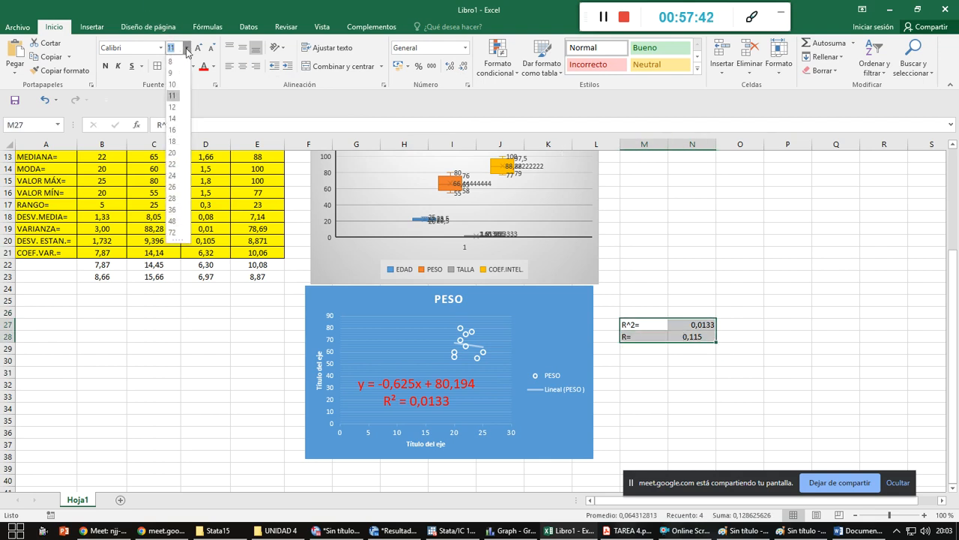
click(172, 154)
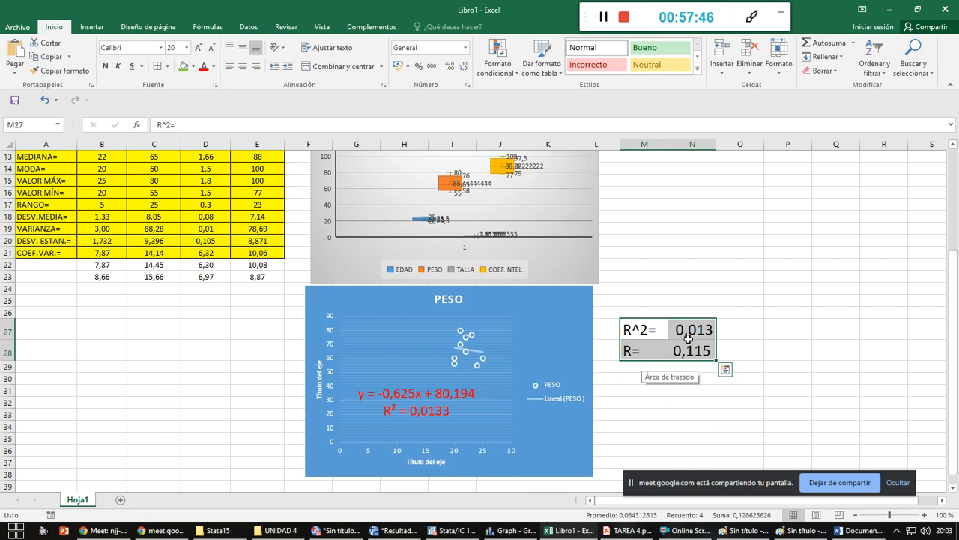
- Review the R^2 and R labels and values in M27:N28 beside the scatter chart
click(684, 357)
mouse_move(667, 332)
mouse_down()
mouse_move(679, 334)
mouse_move(670, 348)
mouse_up()
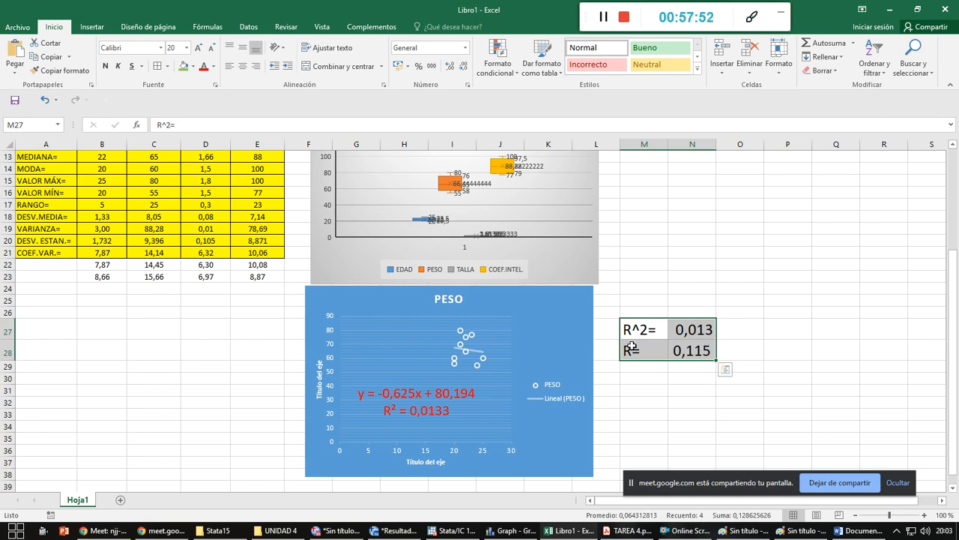
click(677, 354)
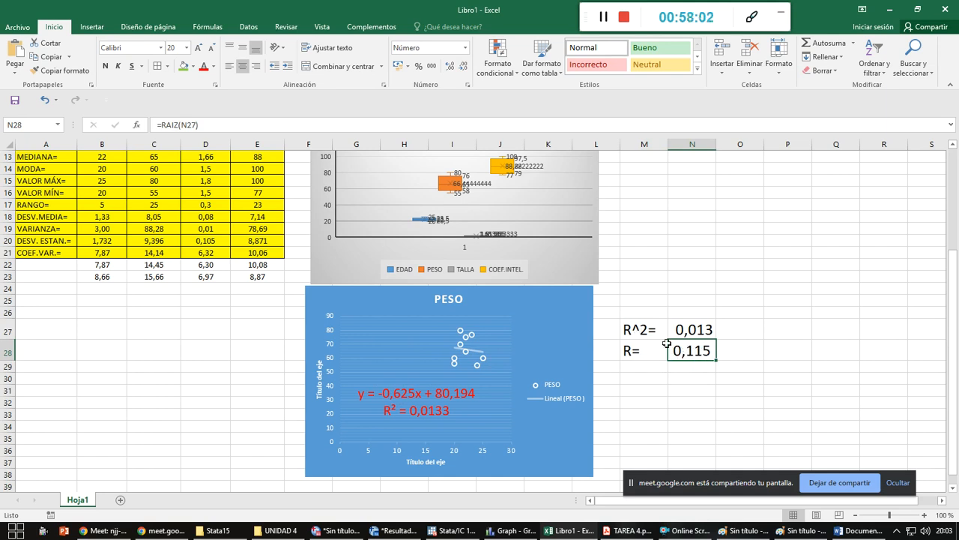
click(643, 329)
click(684, 327)
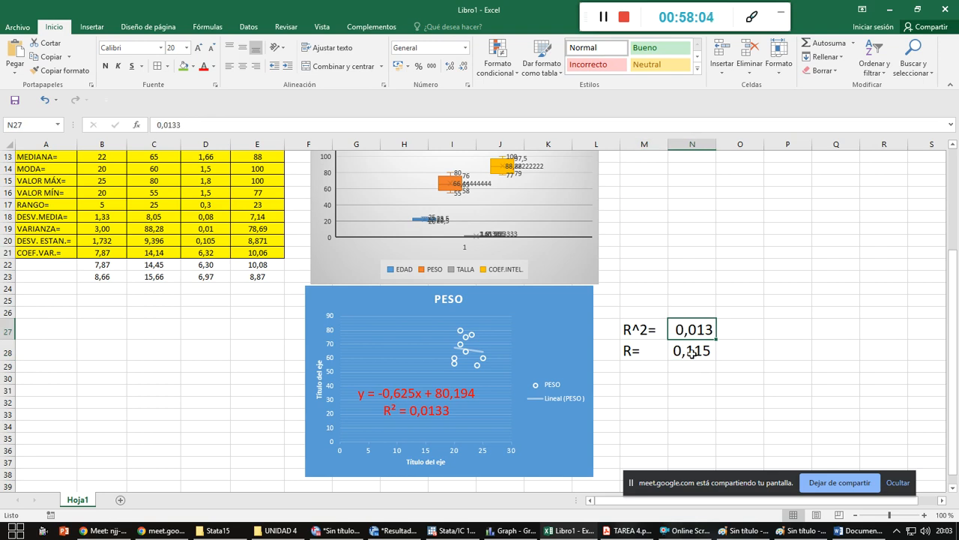
click(638, 355)
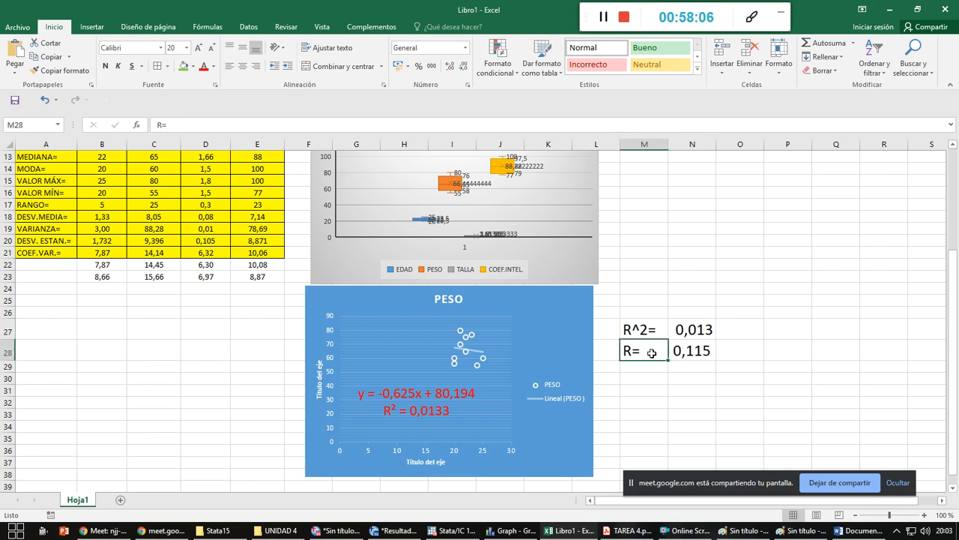
click(679, 355)
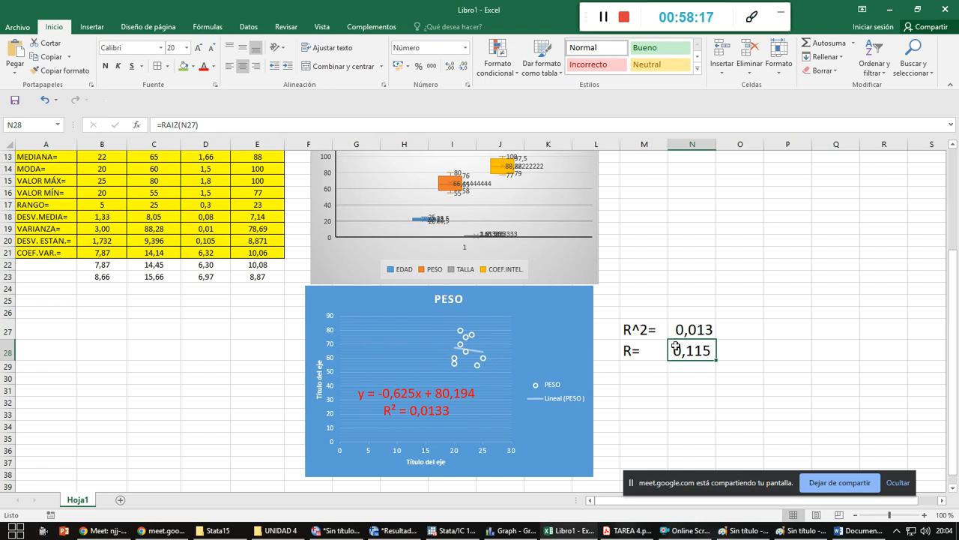
- Enter -0,115 in O28 beside the R value and format it in bold red at size 18
click(733, 352)
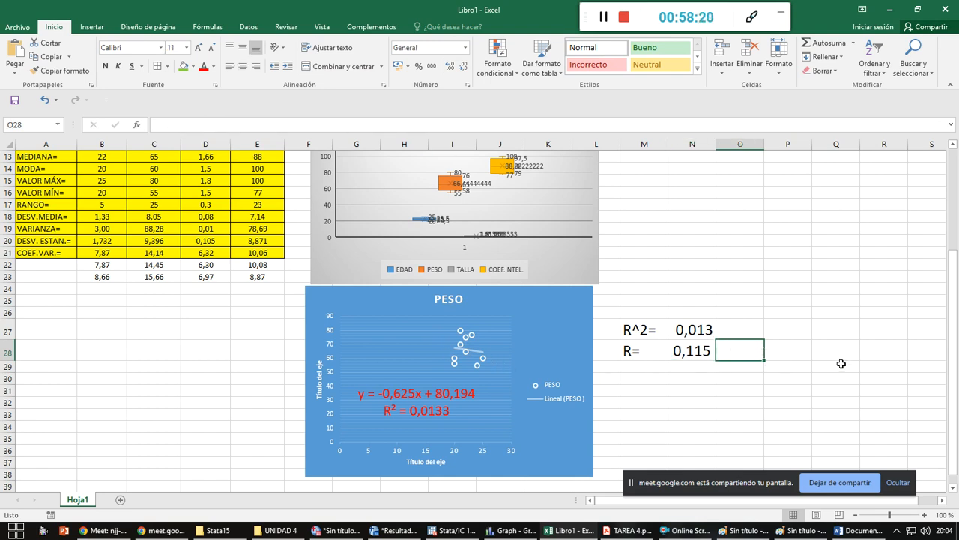
text(-0,11)
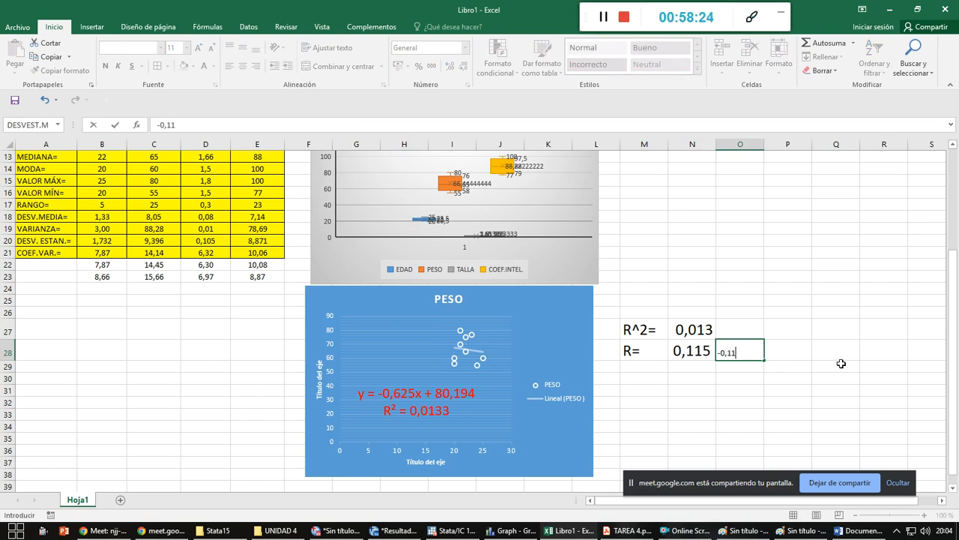
text(5)
key(ctrl+Return)
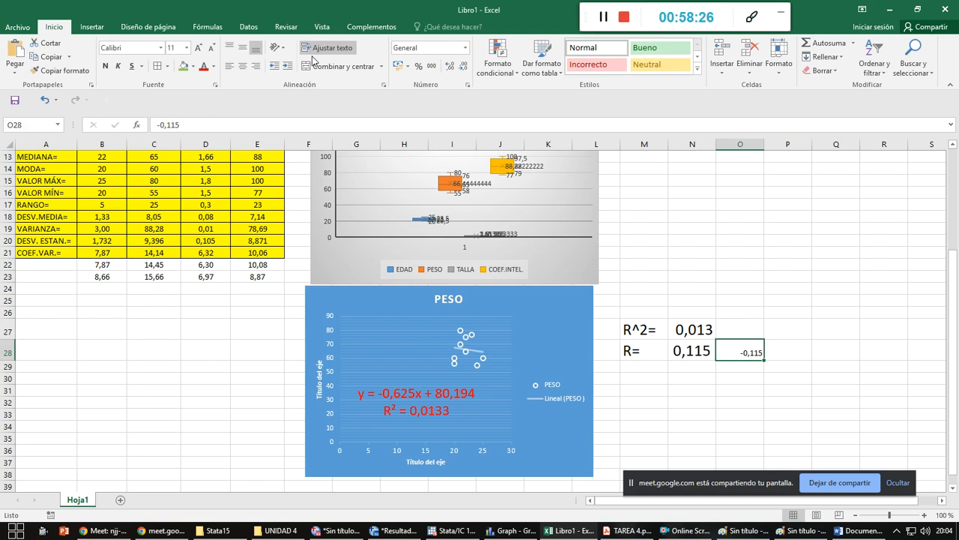
click(203, 66)
click(186, 47)
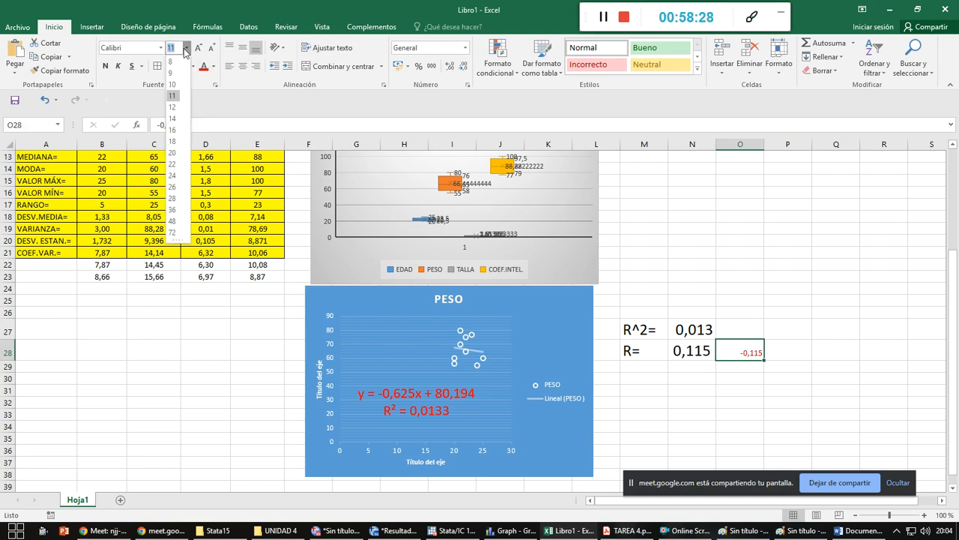
click(173, 141)
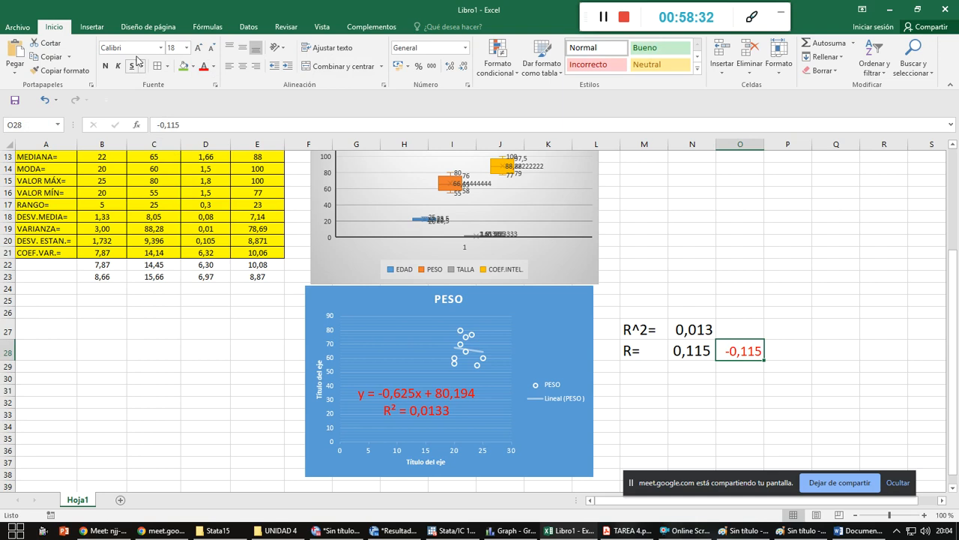
click(110, 66)
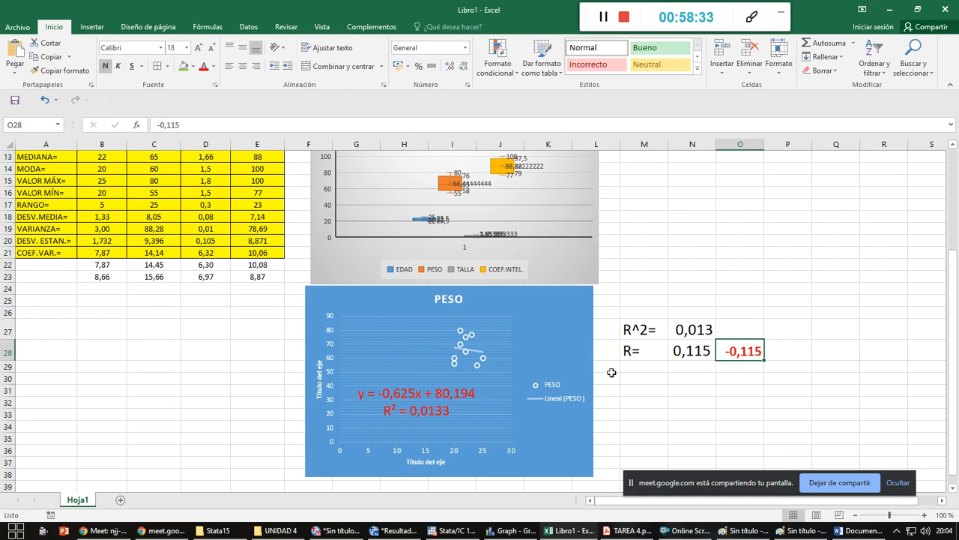
- Enter the label R= in M29, below the existing R row
click(689, 351)
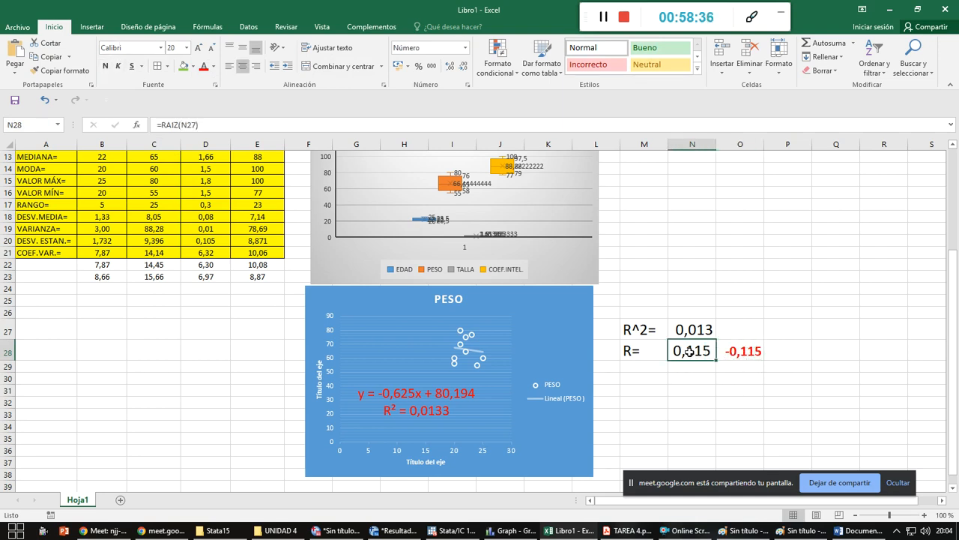
click(740, 350)
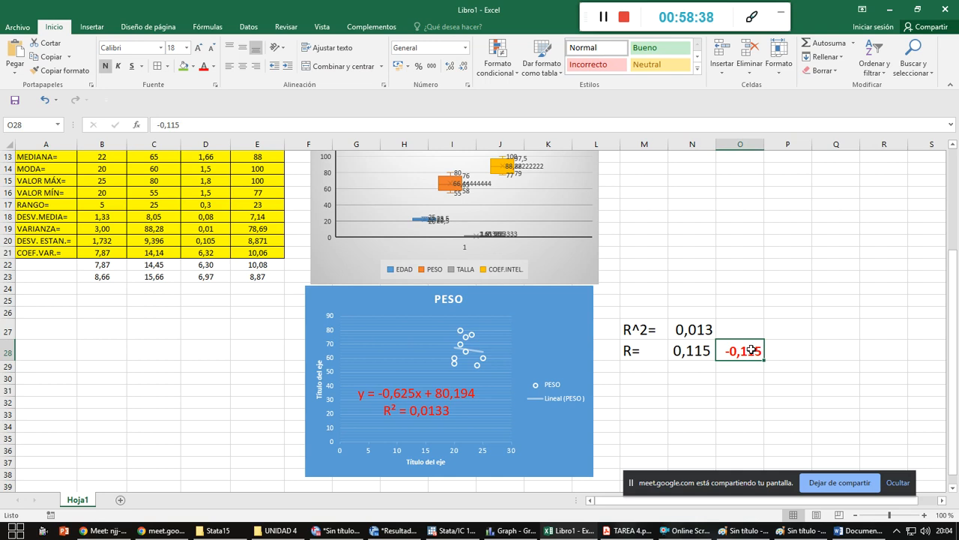
click(663, 366)
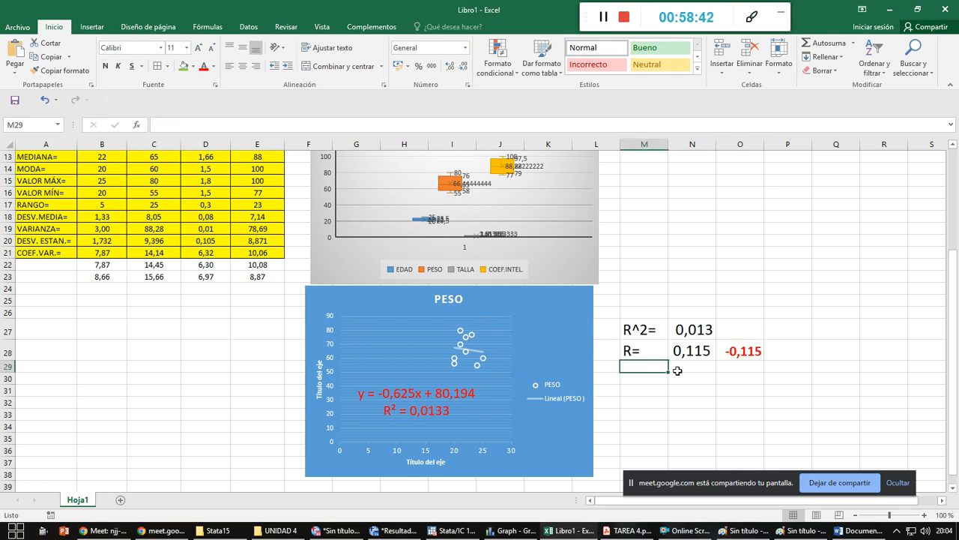
text(R=)
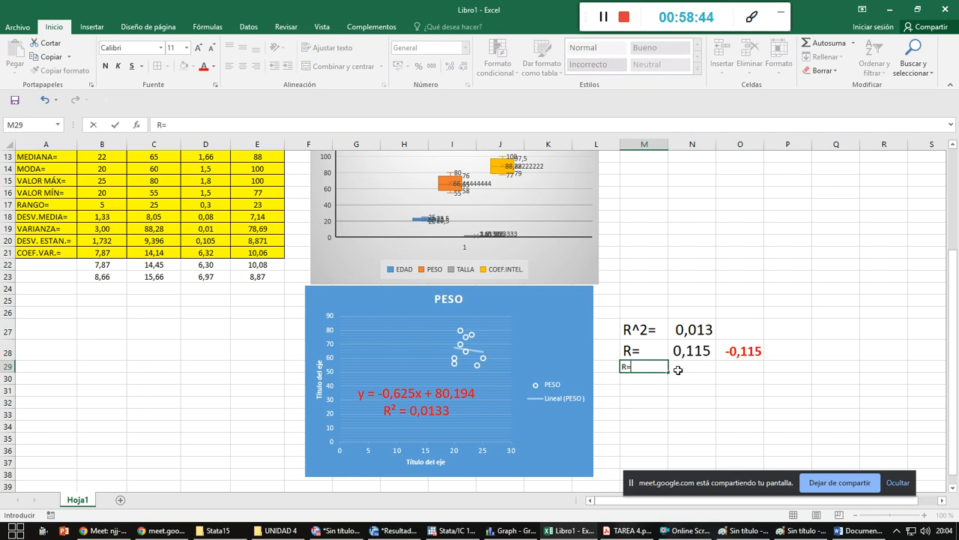
- Calculate the EDAD–PESO correlation in N29 with COEF.DE.CORREL, using B3:B11 as Matriz1 and C3:C11 as Matriz2
click(678, 370)
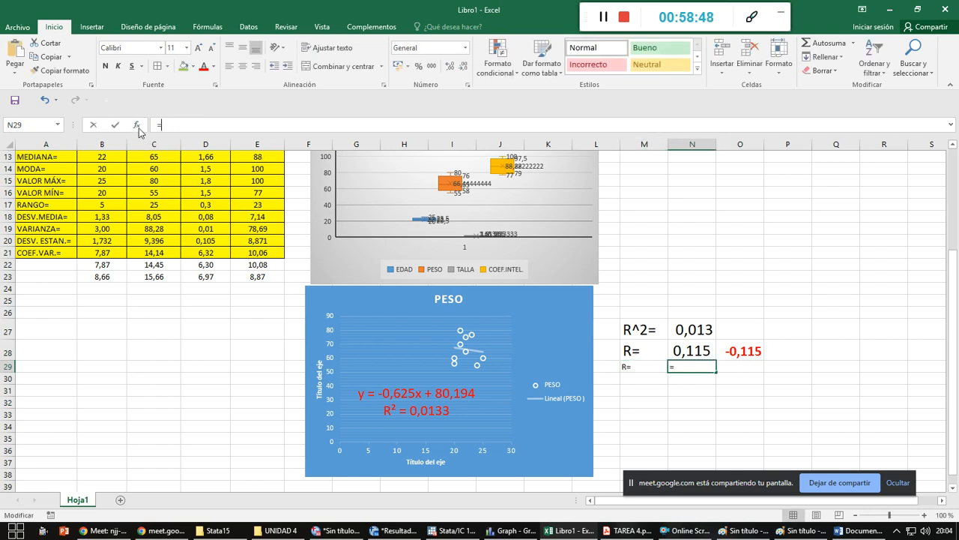
click(137, 125)
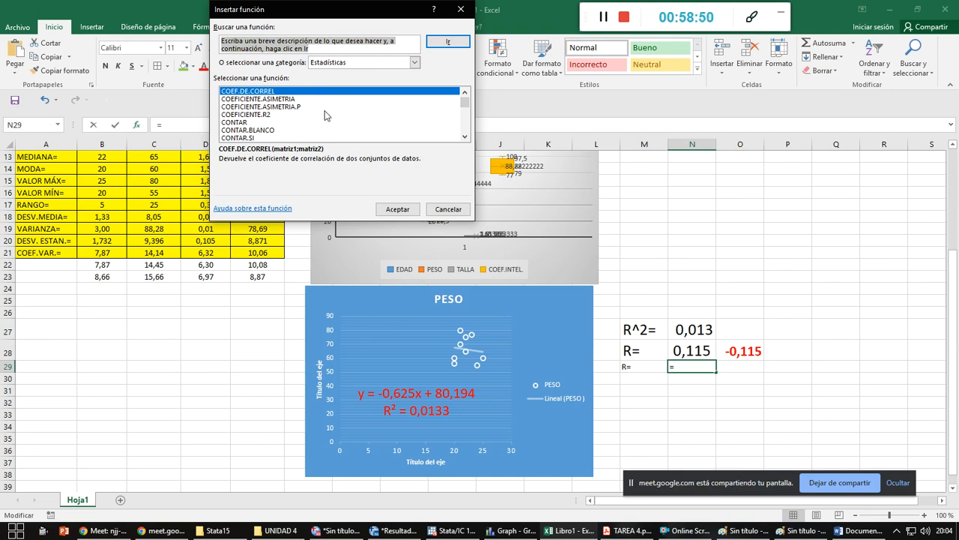
click(251, 91)
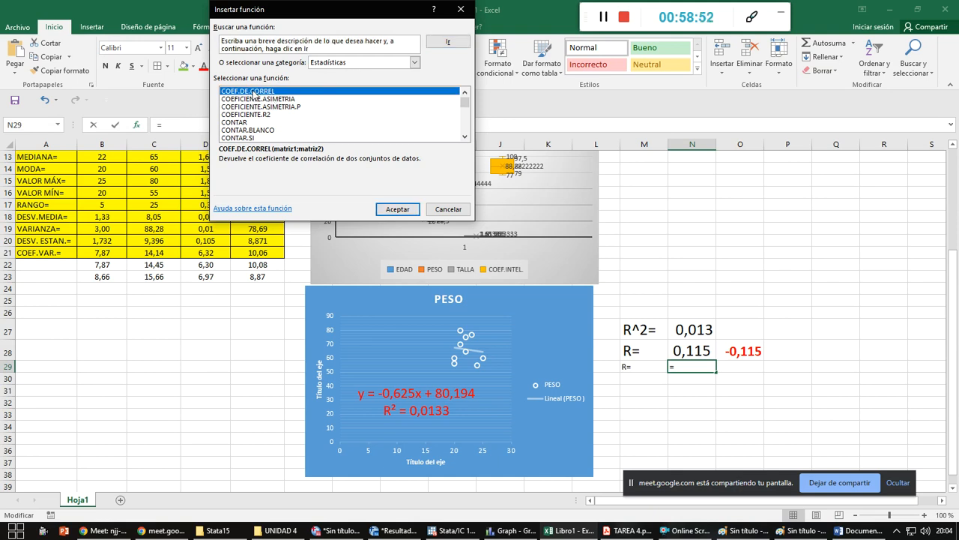
click(398, 210)
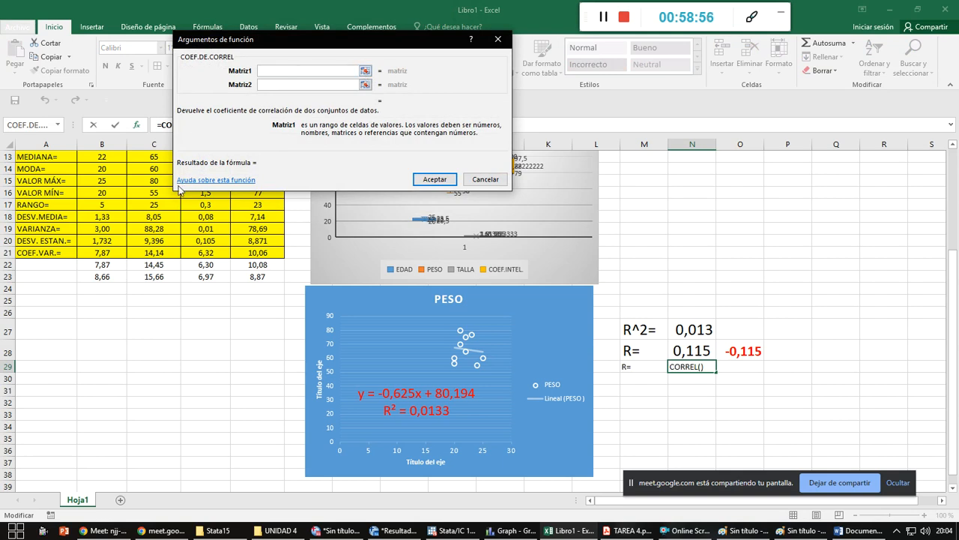
scroll(113, 196, up, 4)
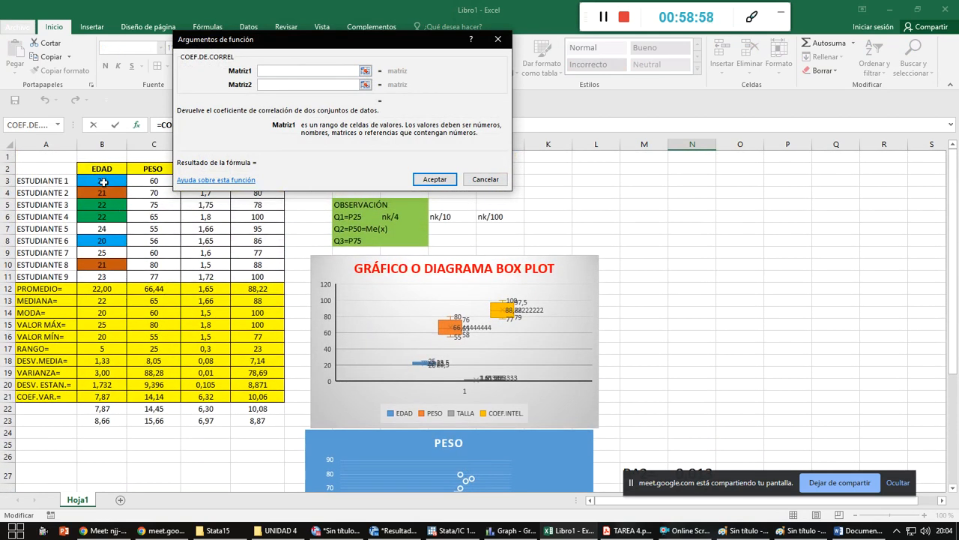
drag(104, 182, 98, 272)
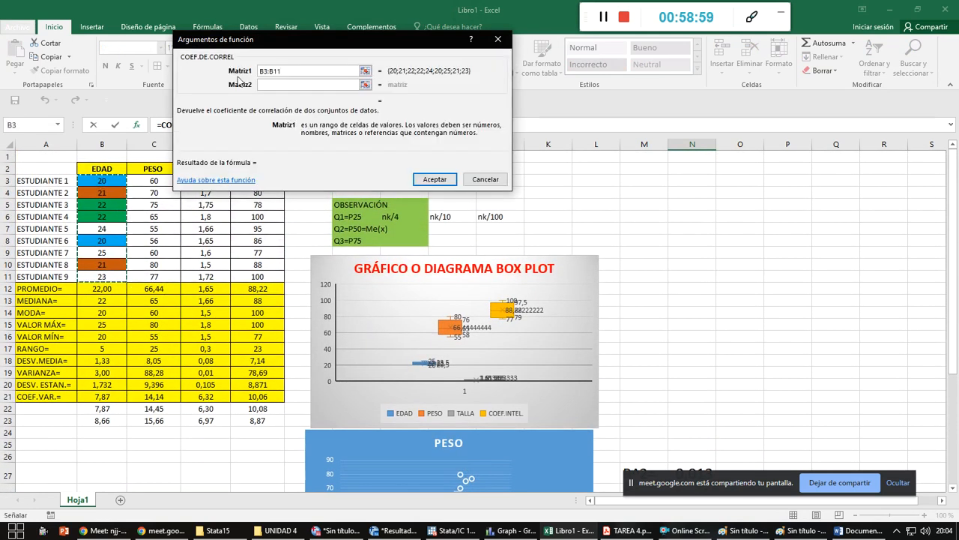
click(261, 84)
drag(152, 180, 153, 276)
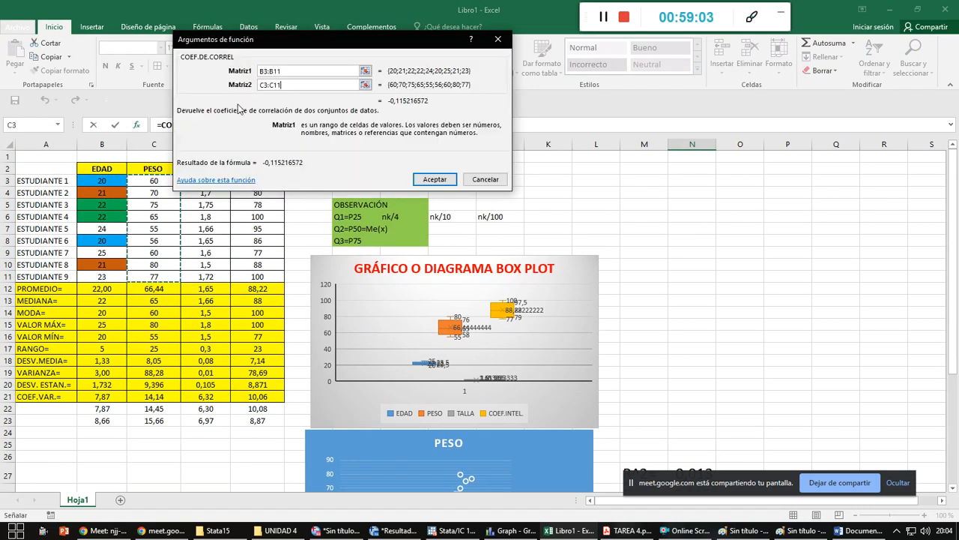
click(424, 178)
- Format the correlation value in N29 in bold red at size 16, with three decimal places and left alignment
scroll(686, 308, down, 6)
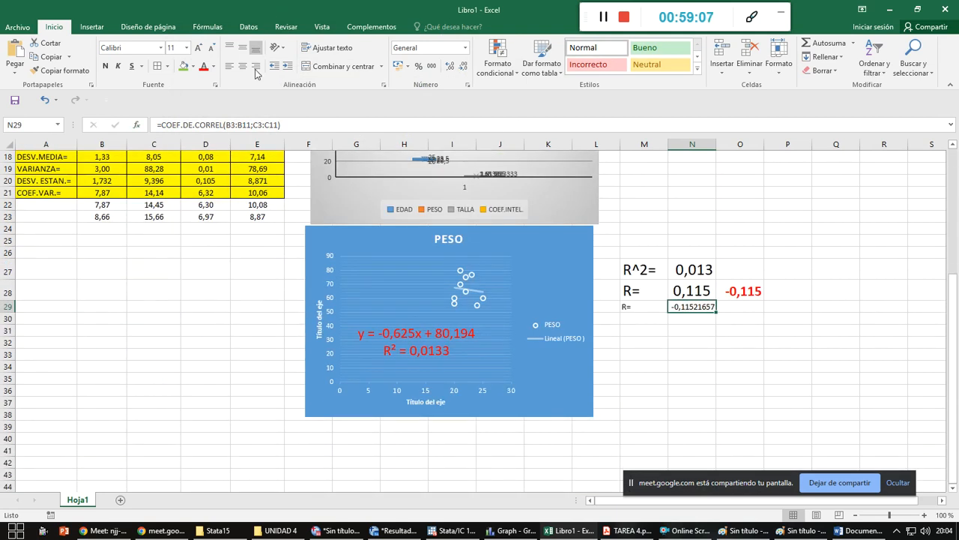
click(186, 47)
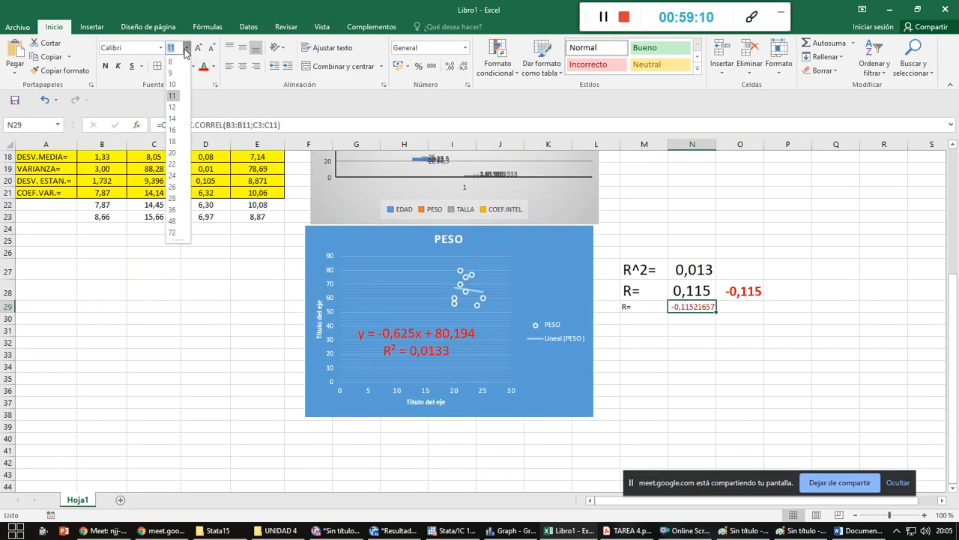
click(172, 129)
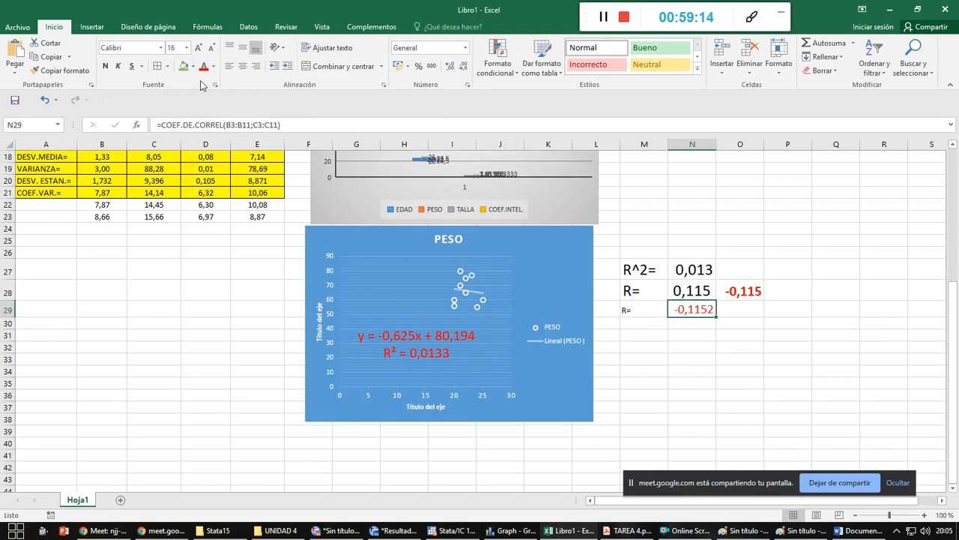
click(106, 66)
click(452, 66)
click(464, 67)
click(465, 68)
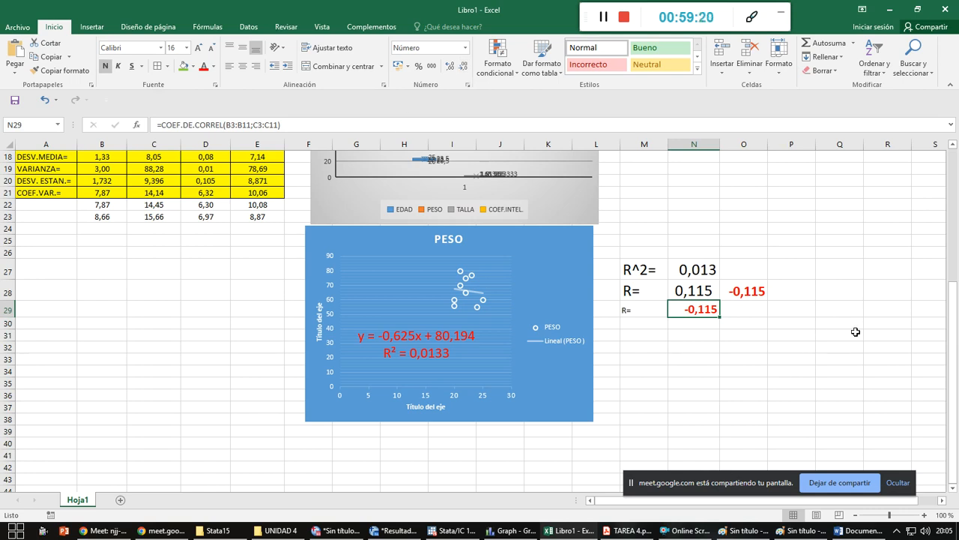
click(230, 69)
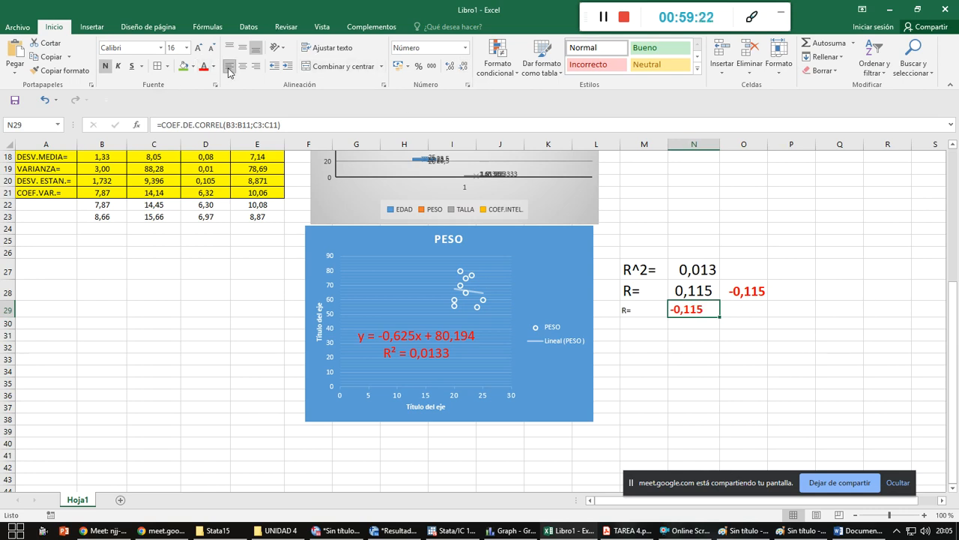
- Make the R= label in M29 bold and set its font size to 20
click(643, 309)
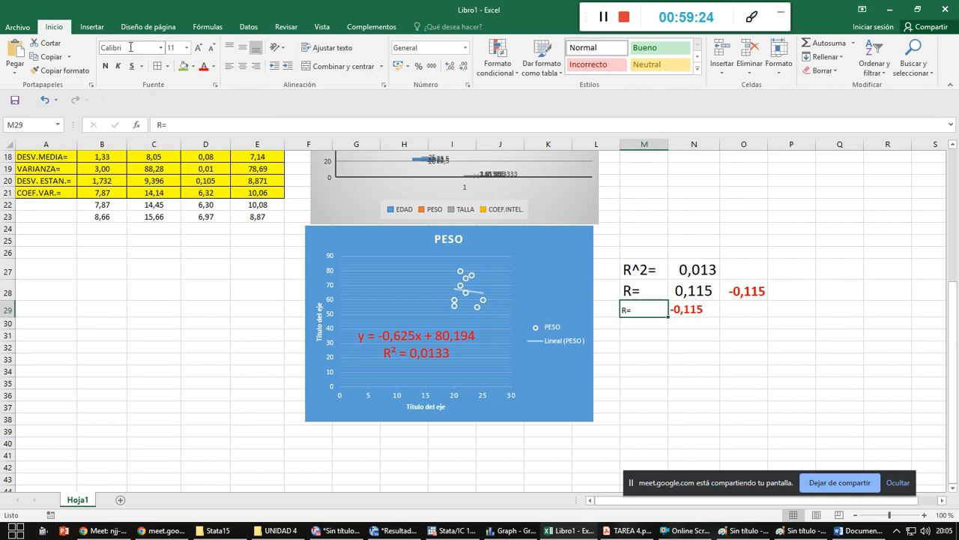
click(104, 65)
click(187, 47)
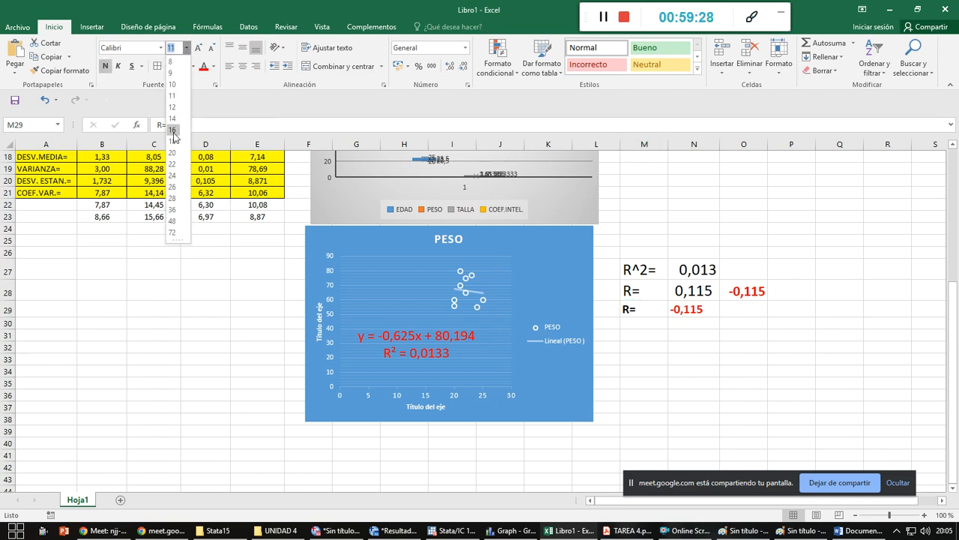
click(173, 152)
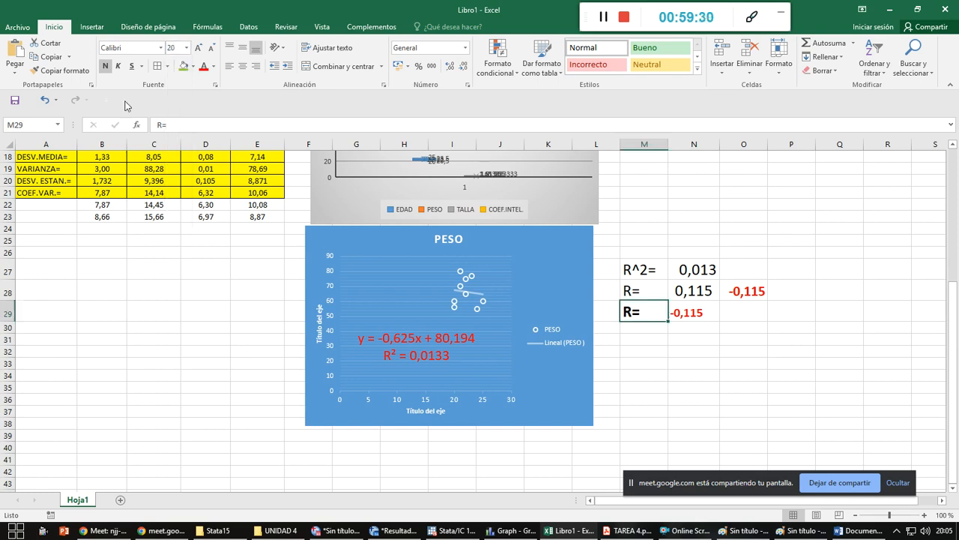
- Review the R value in N28, and switch to TAREA 4.pdf in Adobe Acrobat Reader to check the exercise questions
click(710, 292)
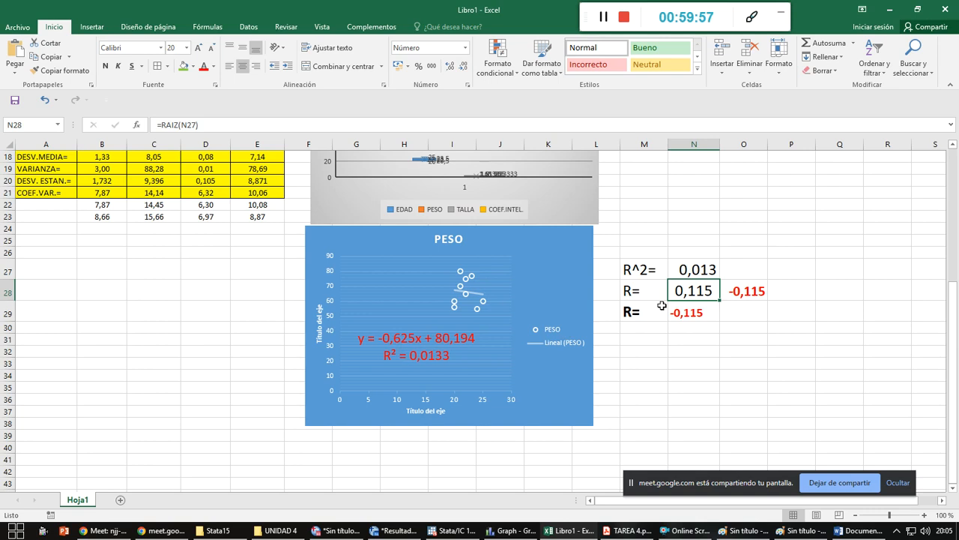
click(656, 373)
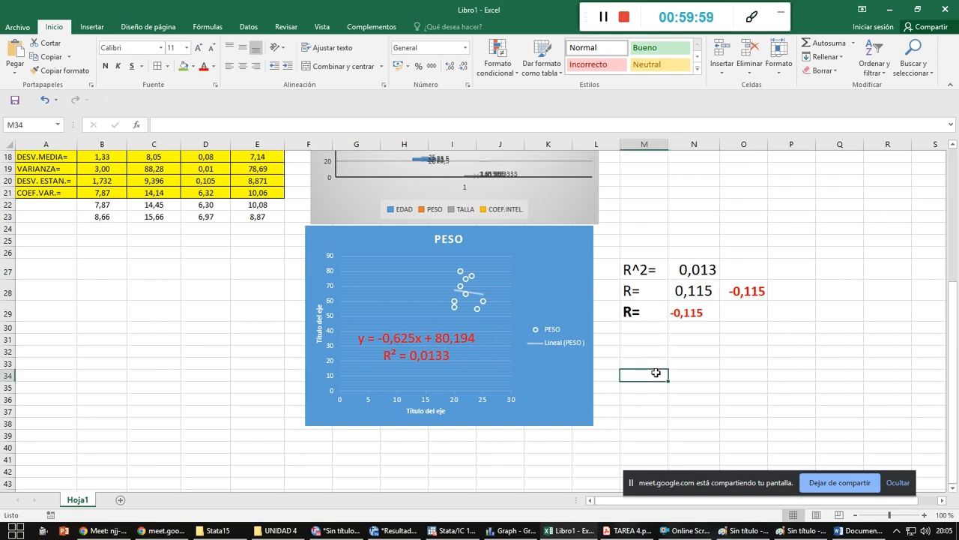
key(alt+Tab)
key(alt+Tab)
key(alt+Tab)
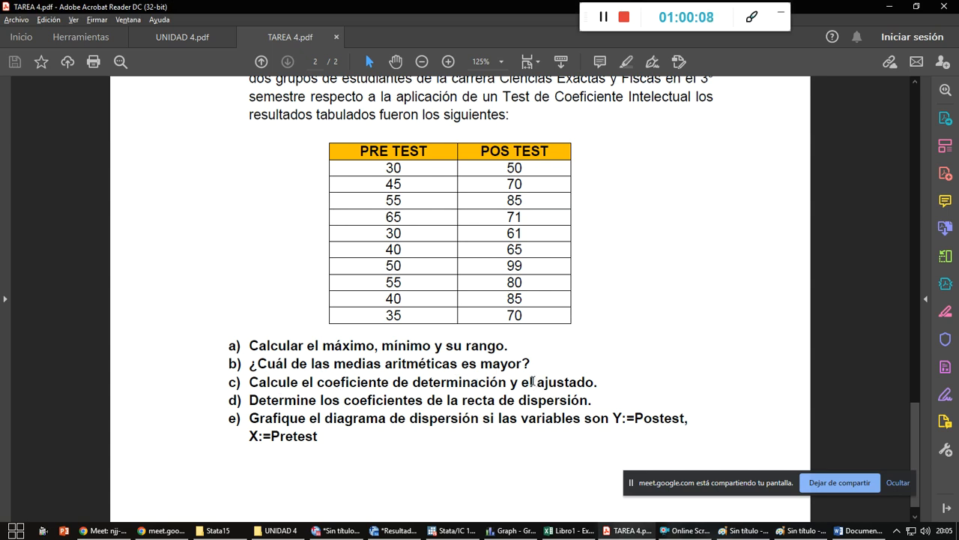
- Switch to the Stata box plot graph window and close it without saving the changes
key(alt+Tab)
key(Tab)
key(Tab)
key(Tab)
key(Tab)
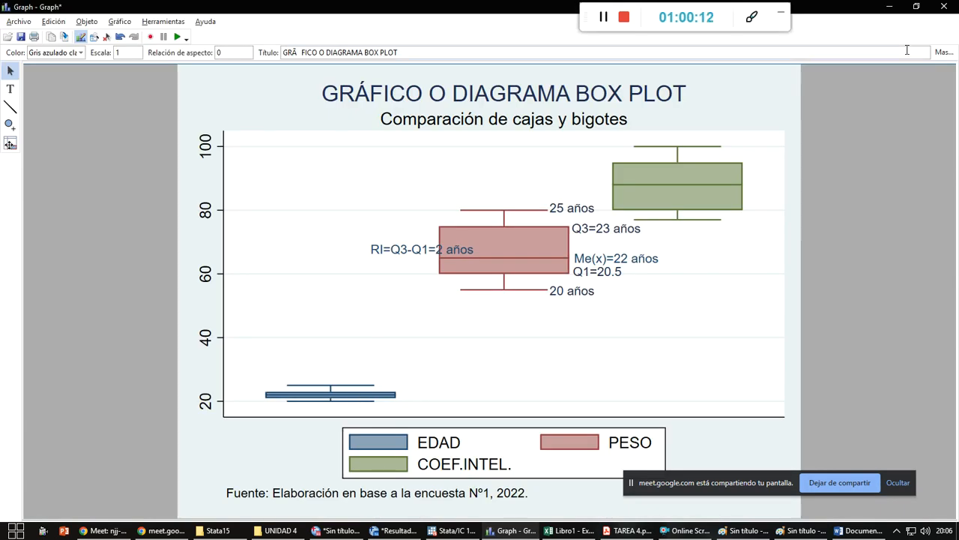
click(943, 8)
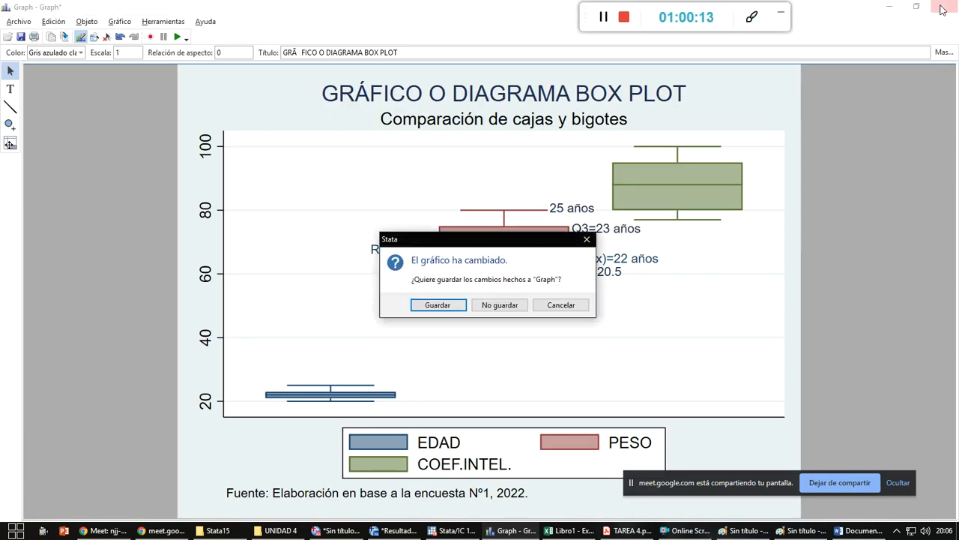
click(497, 305)
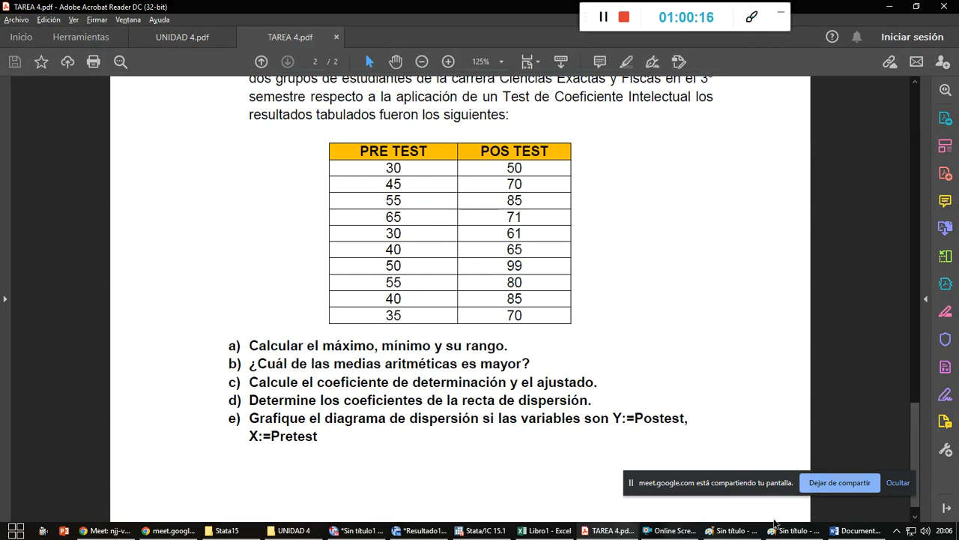
- Switch to Stata/IC 15.1 and run the regression command reg edad peso
click(483, 530)
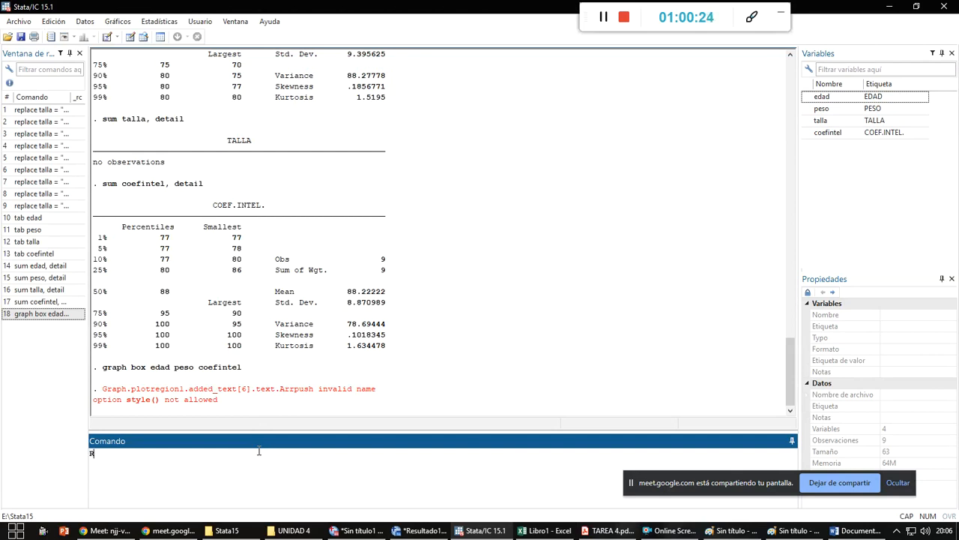
text(reg)
text(edad peso)
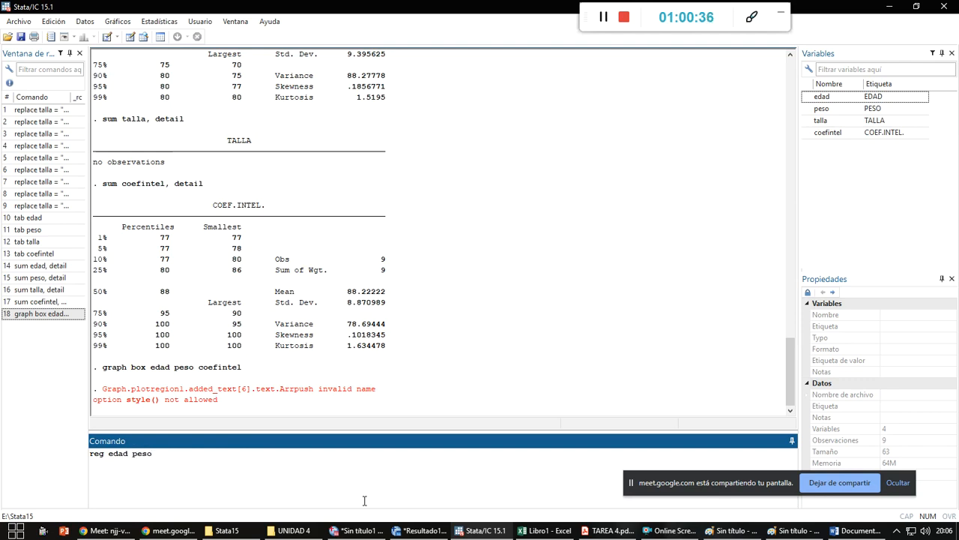
key(Return)
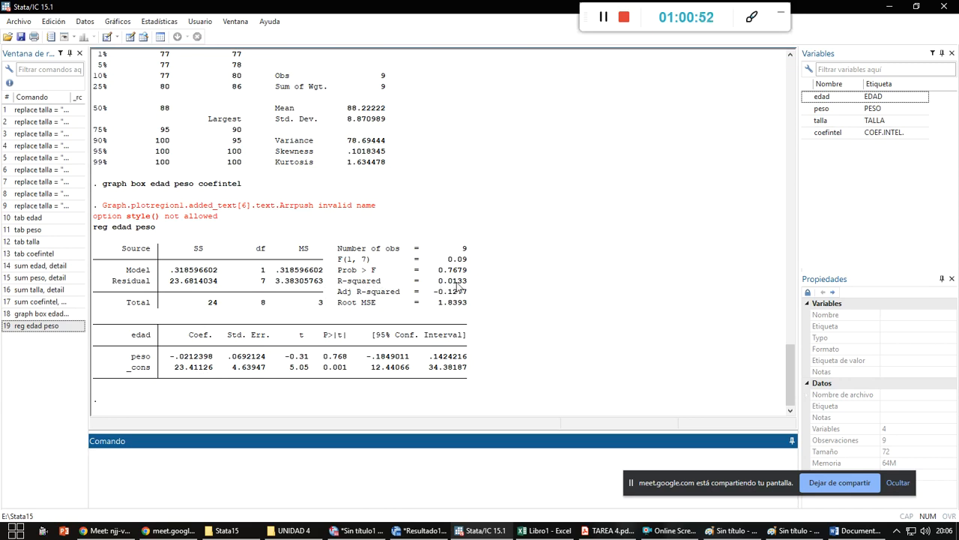
- Compare the R^2 value in N27 of the Excel sheet with the R-squared and Adj R-squared in Stata's regression output
key(alt+Tab)
key(Tab)
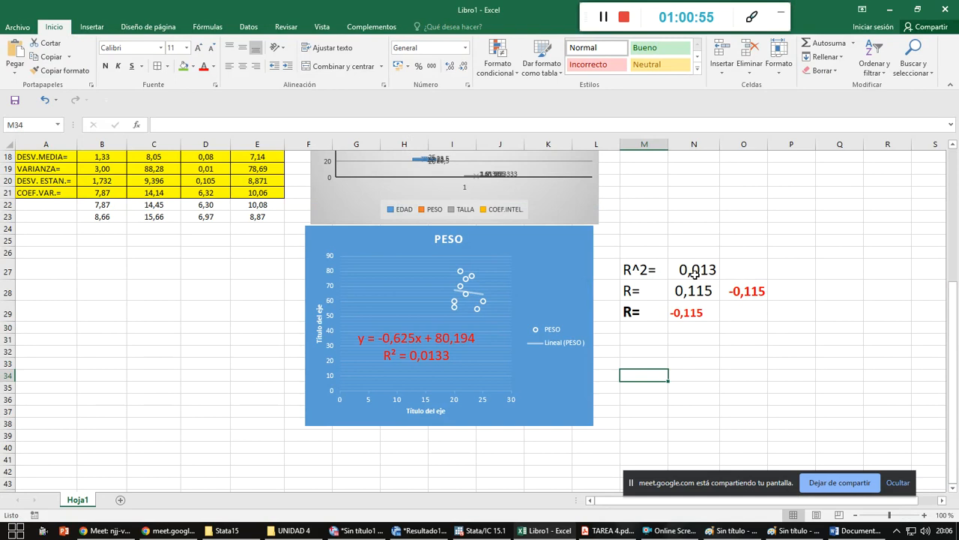
click(694, 274)
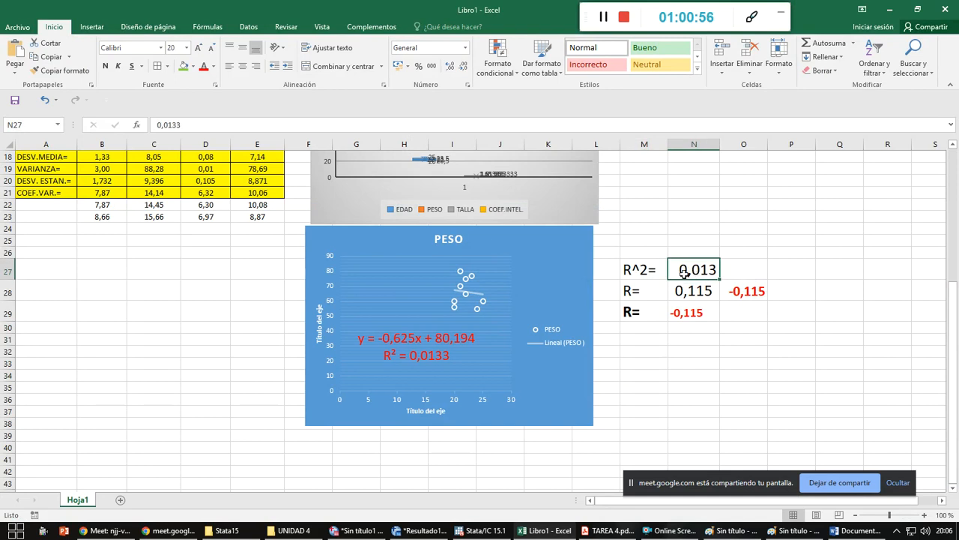
key(alt+Tab)
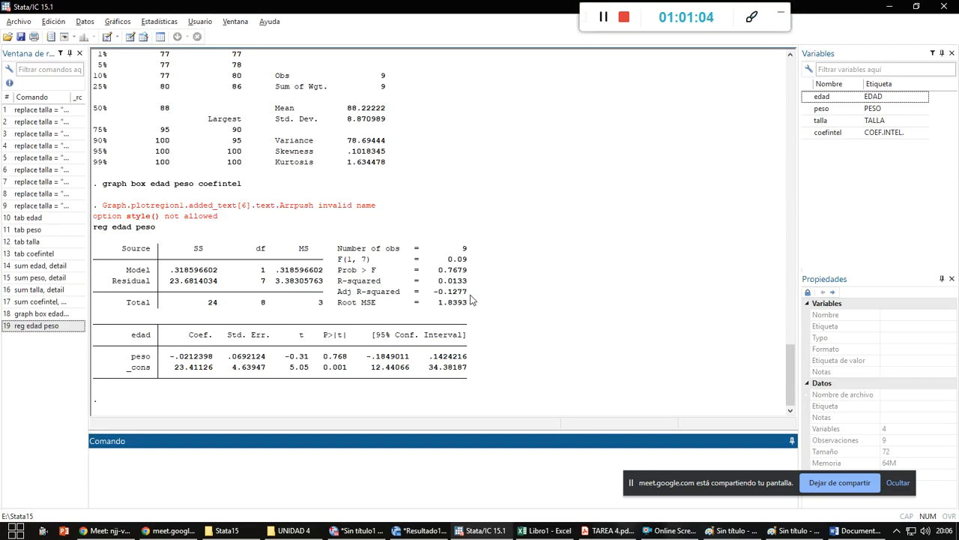
- Switch to TAREA 4.pdf and select questions c and d about the determination coefficient and the dispersion line coefficients
key(alt+Tab)
key(alt+Tab)
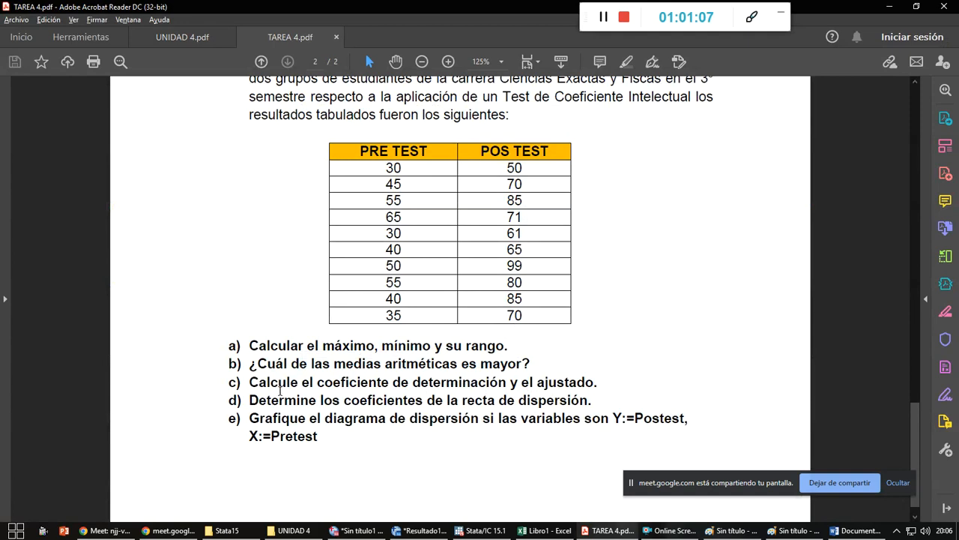
drag(251, 384, 567, 387)
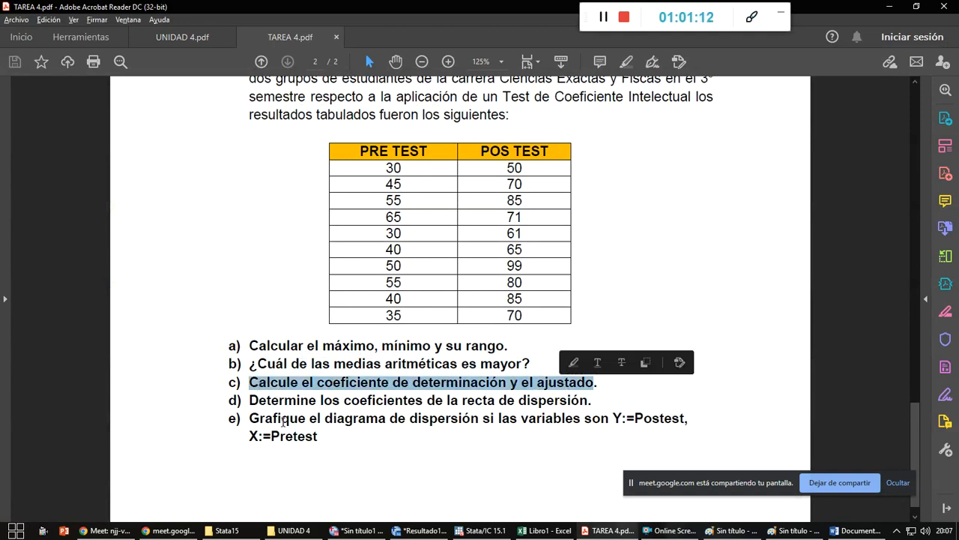
drag(247, 409, 550, 407)
- Compare the trendline equation on the Excel PESO scatter chart with the coefficients in Stata's regression output
key(alt+Tab)
key(alt+Tab)
key(Tab)
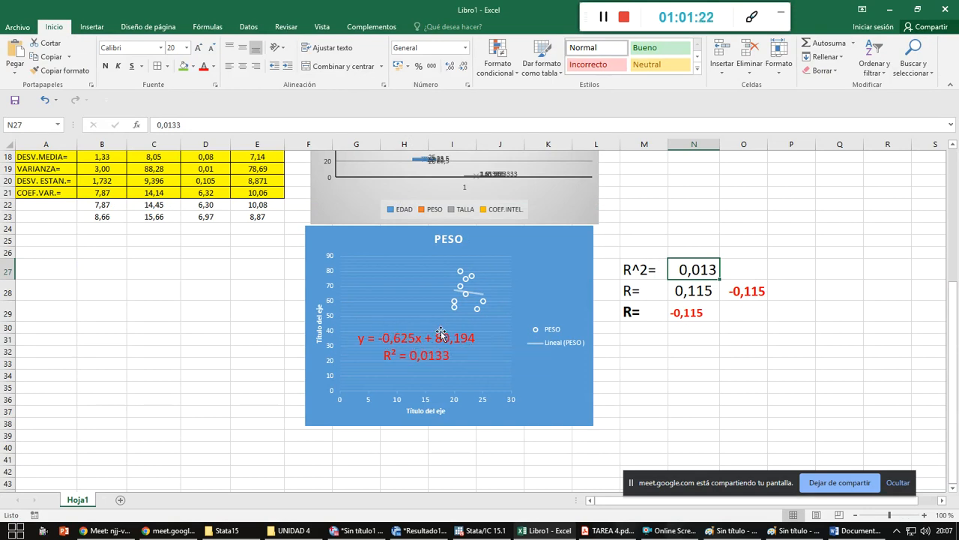
key(alt+Tab)
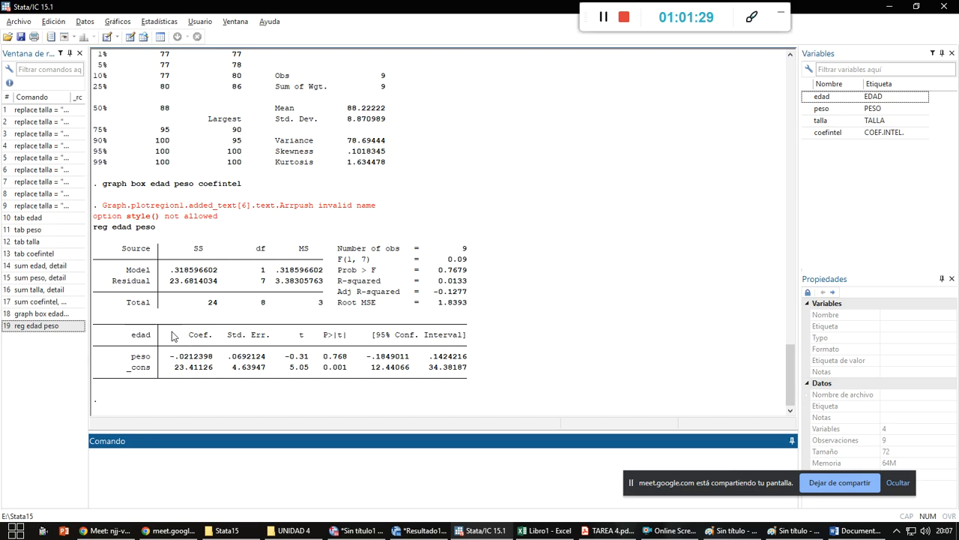
- Switch to the Word document Documento1 and start a line reading "Edad=" below the Rx=25-20=5 años line
key(alt+Tab)
key(alt+Tab)
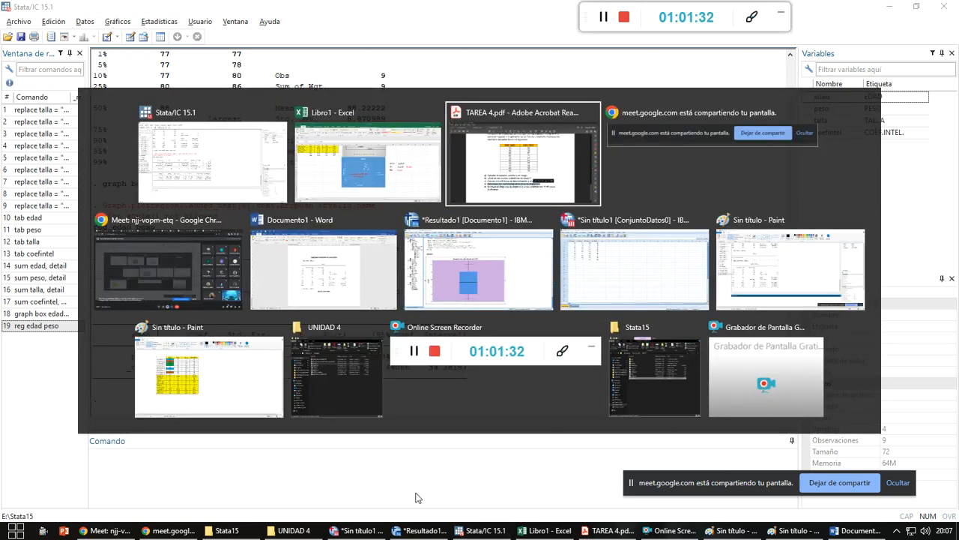
key(alt+Tab)
key(alt+Tab)
key(alt+Tab)
key(alt+Tab)
key(alt+Tab)
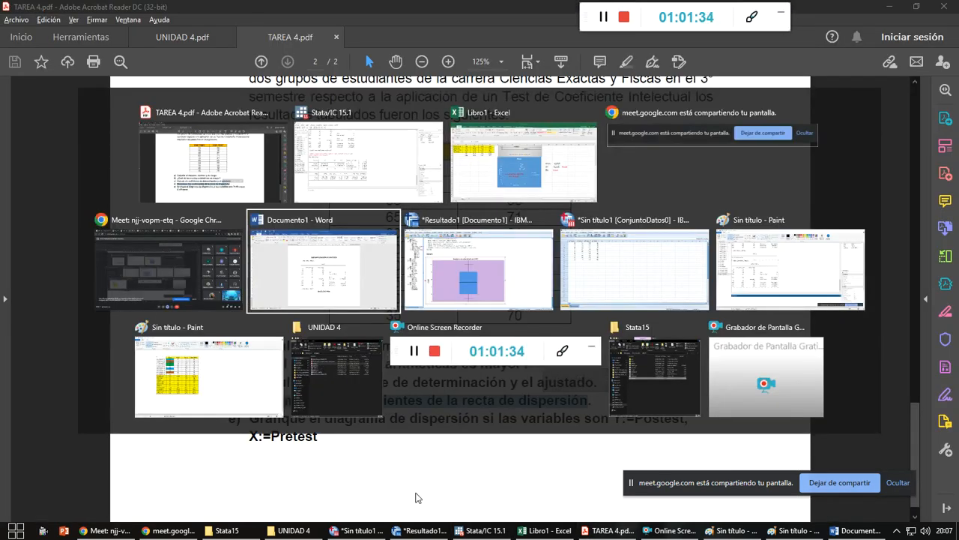
key(Return)
text(Edad=)
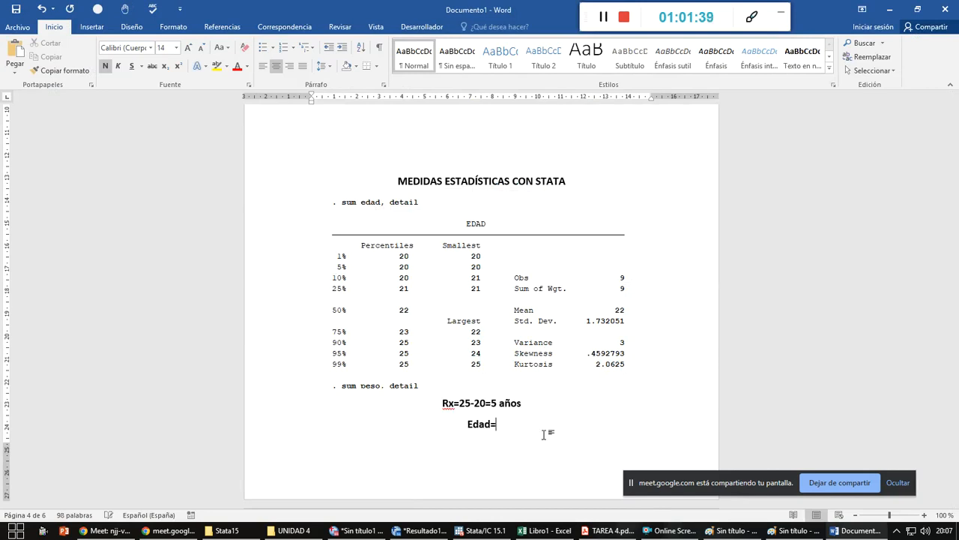
- Look up the peso coefficient in Stata's regression output and append -0.021 to the Edad equation in Word
key(alt+Tab)
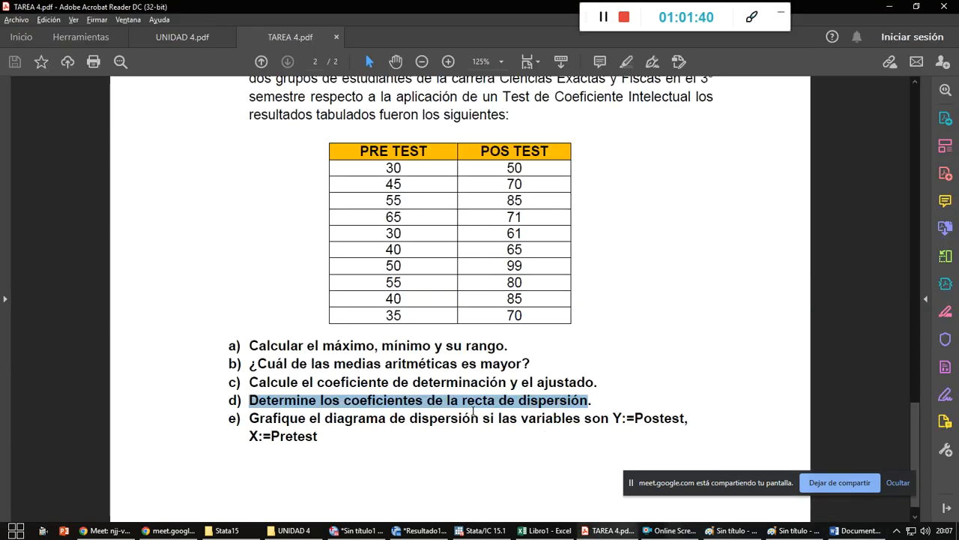
key(alt+Tab)
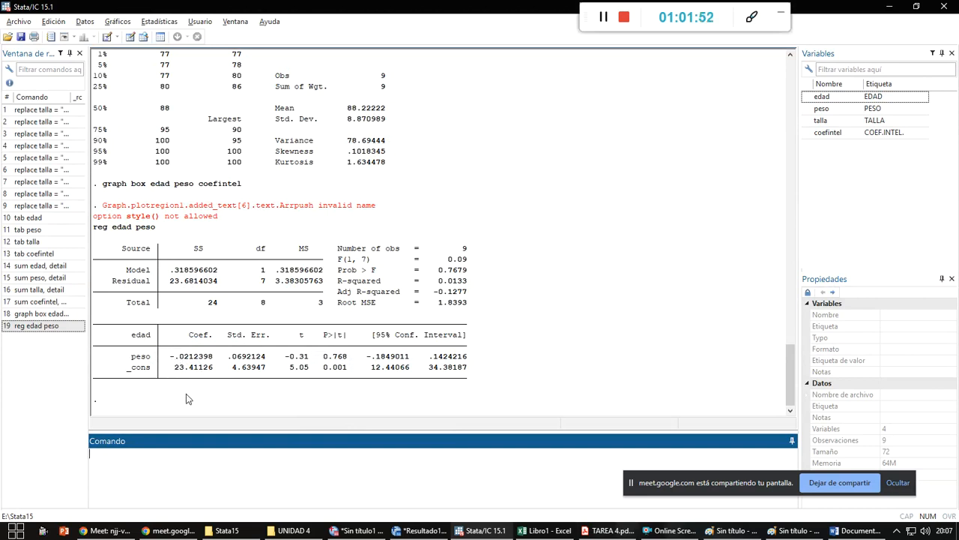
key(alt+Tab)
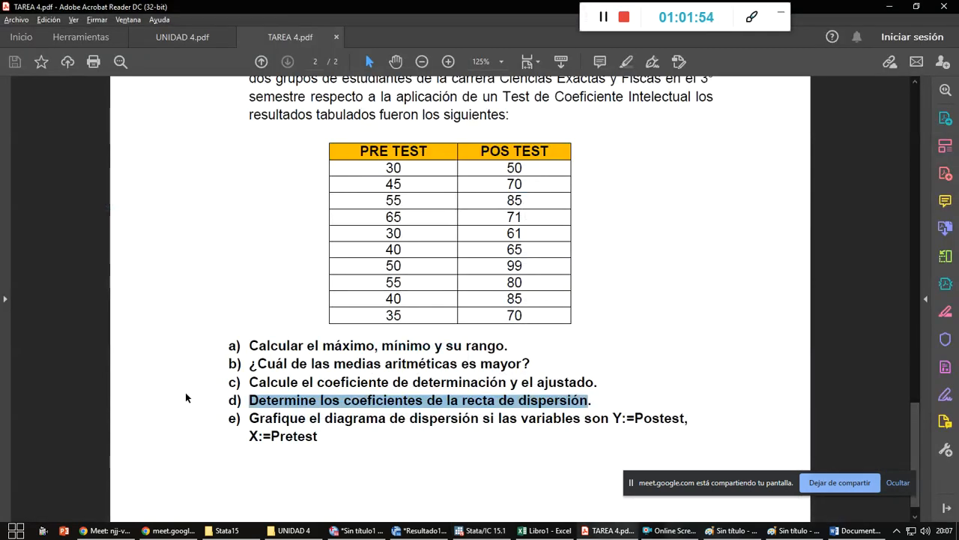
key(alt+Tab)
key(Tab)
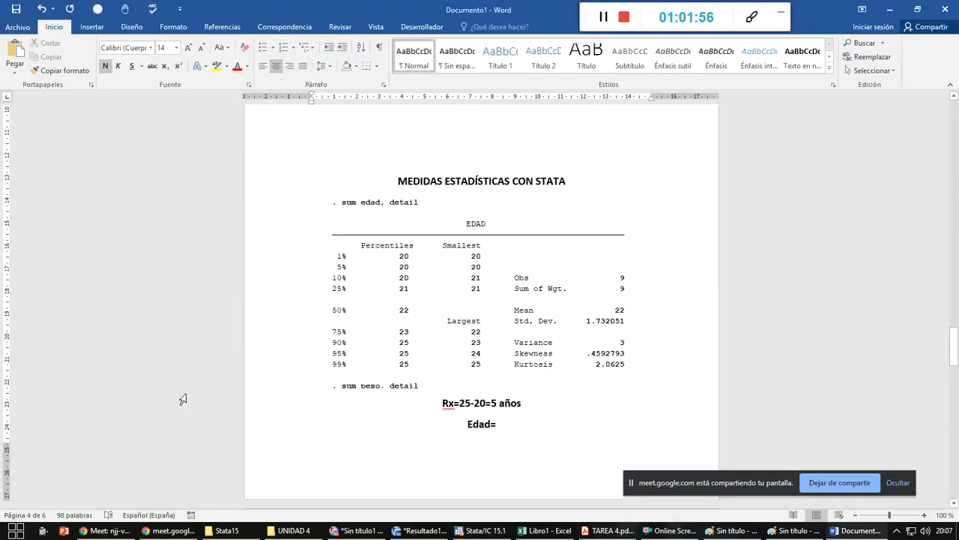
text(-0.021)
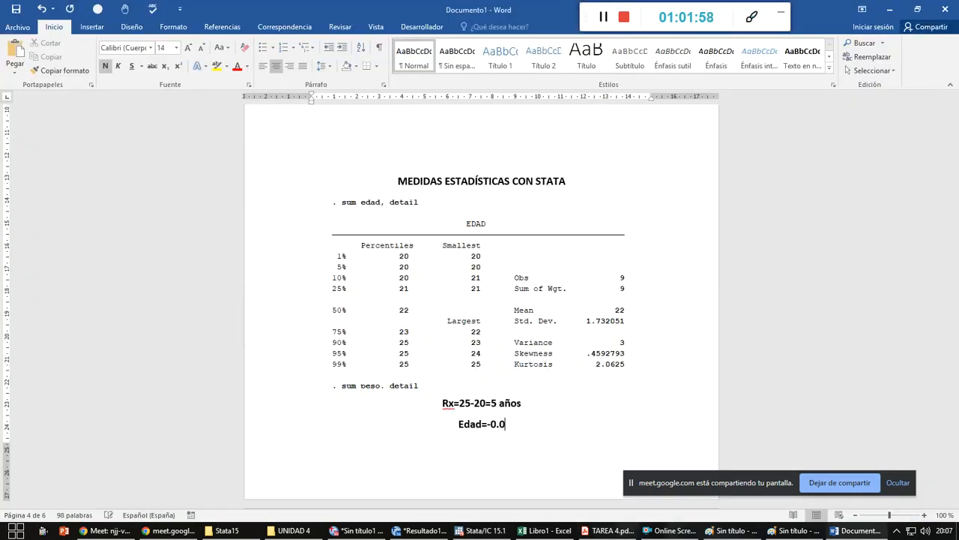
- Check the coefficient's variable name in Stata and extend the Edad equation in Word with "*peso+"
key(alt+Tab)
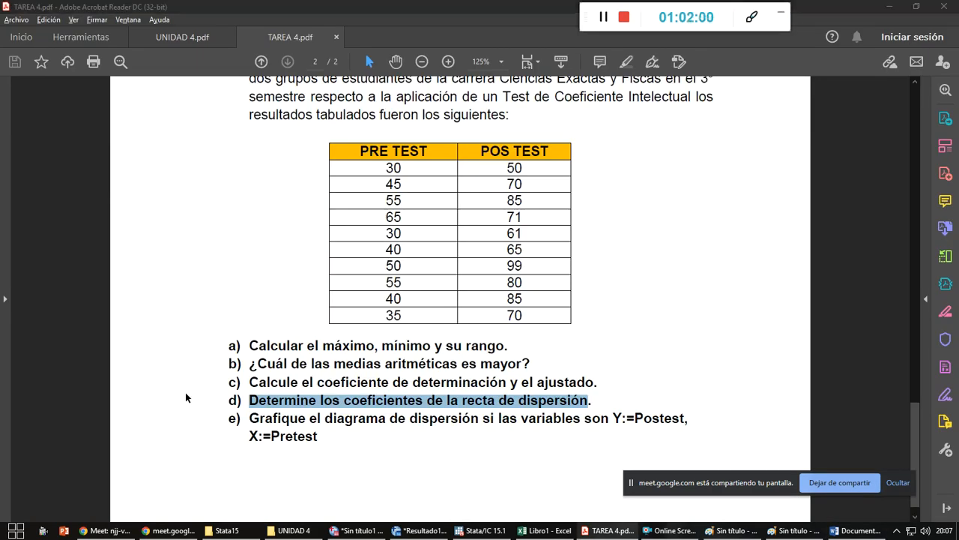
key(alt+Tab)
key(Tab)
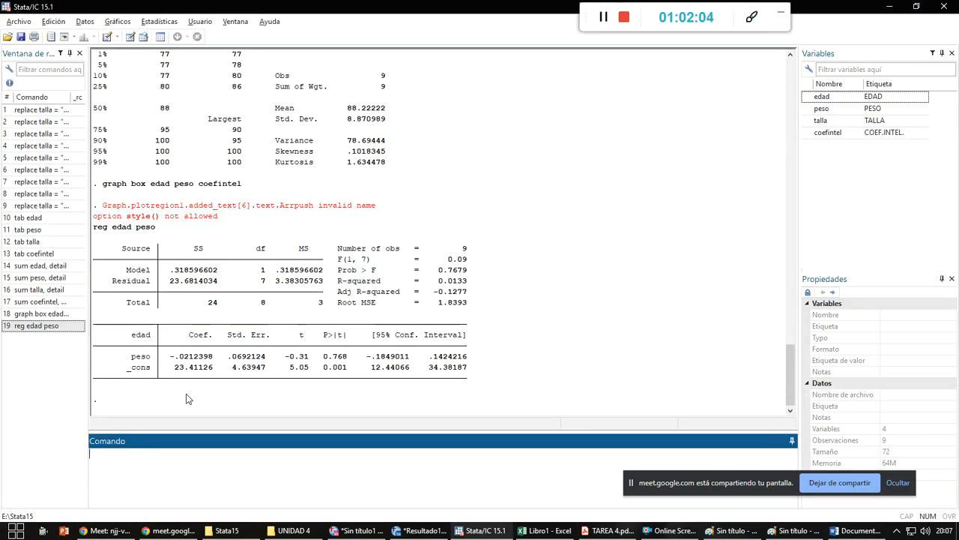
key(alt+Tab)
key(alt+Tab)
key(Tab)
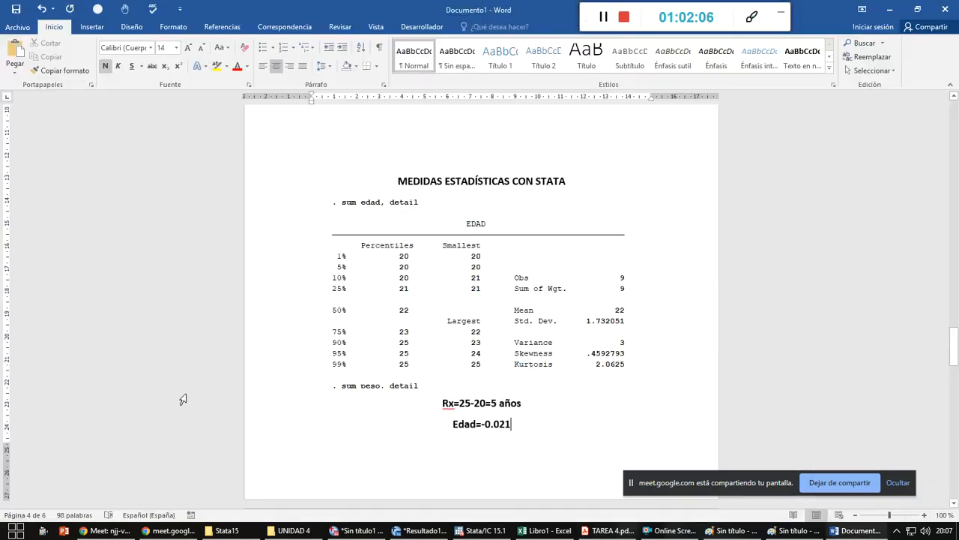
text(*peso+)
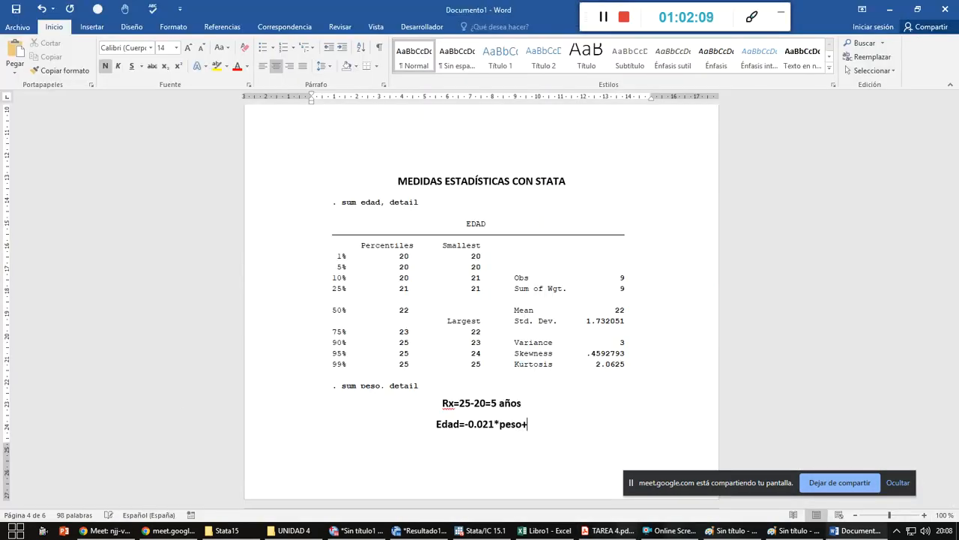
- Look up the _cons coefficient in Stata, complete the Word equation with 23.41, and select the whole equation
key(alt+Tab)
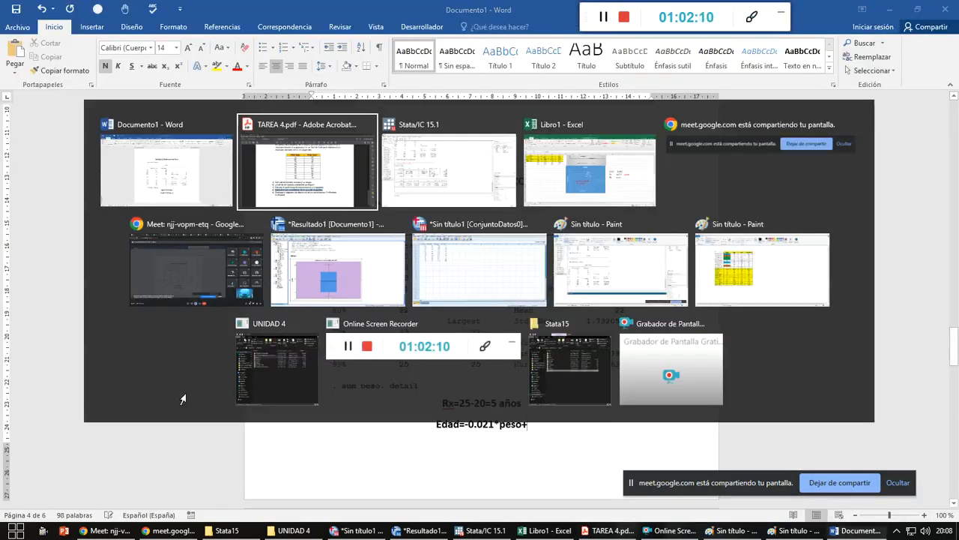
key(alt+Tab)
key(Tab)
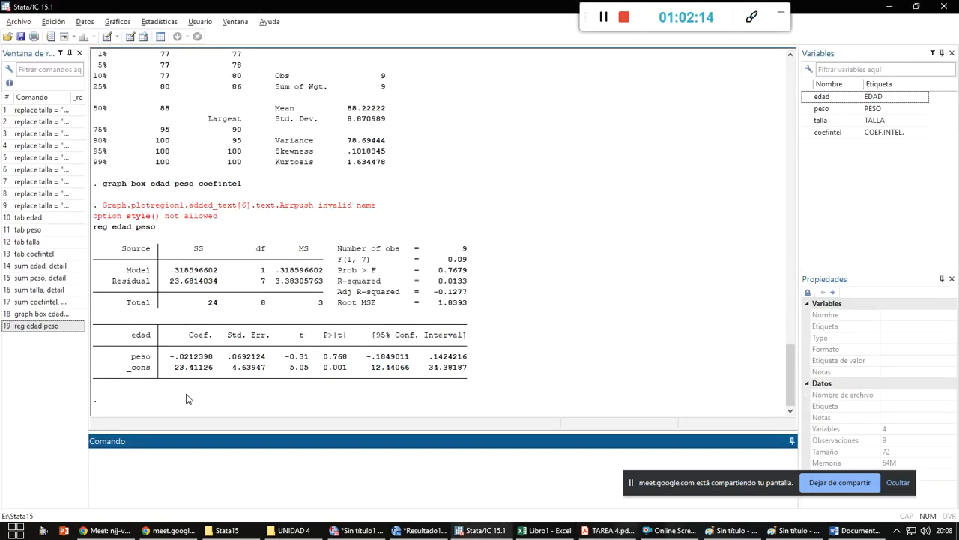
key(alt+Tab)
key(alt+Tab)
key(Tab)
text(23.41)
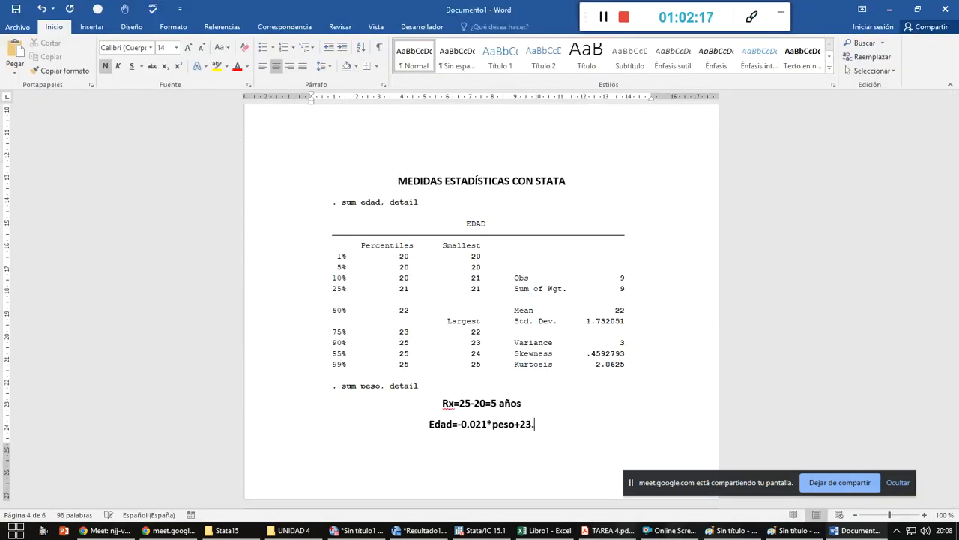
double_click(432, 425)
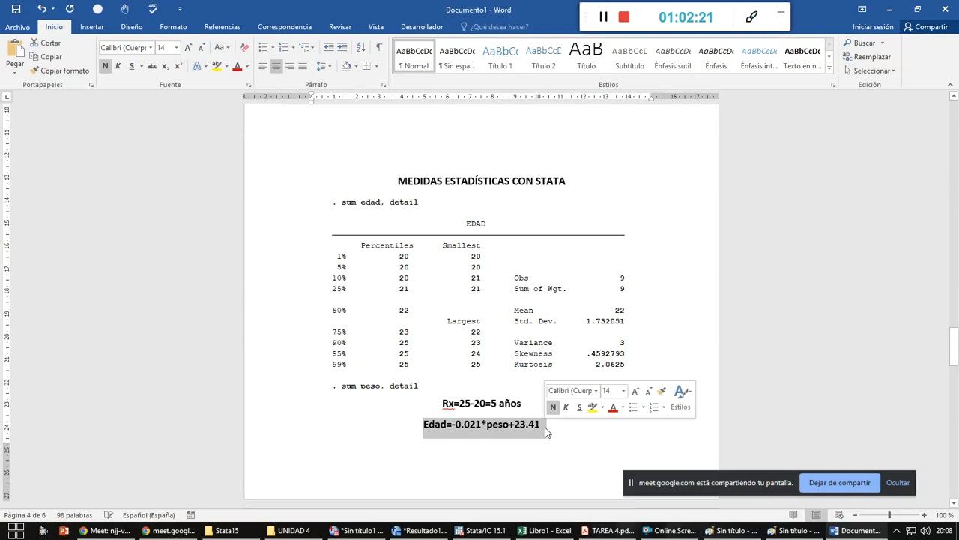
- Return to Stata past TAREA 4.pdf and capture the window showing the reg edad peso output
key(alt+Tab)
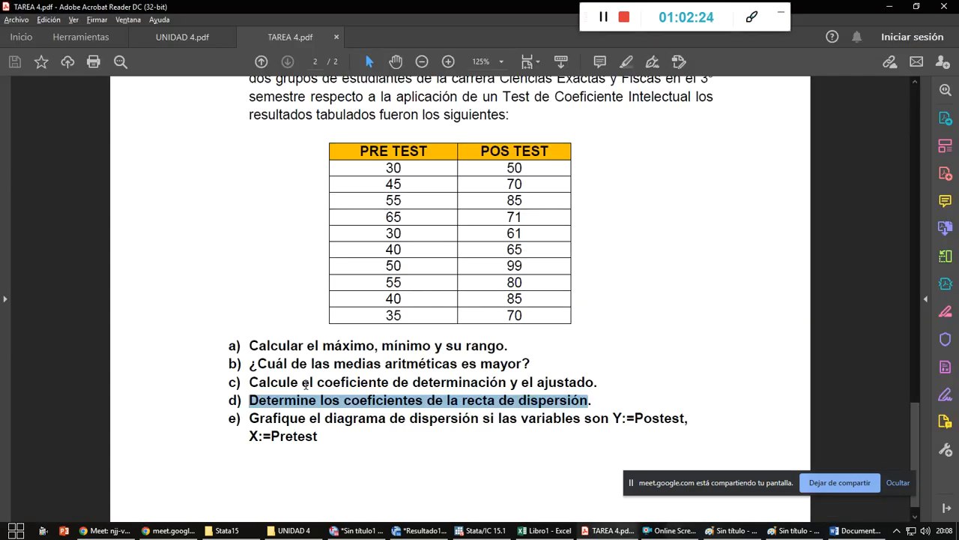
key(alt+Tab)
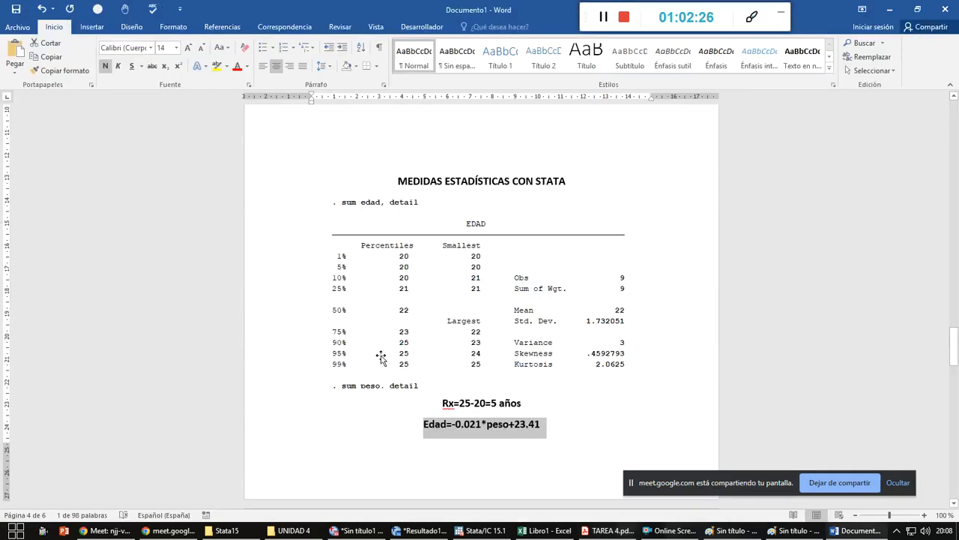
key(alt+Tab)
key(Tab)
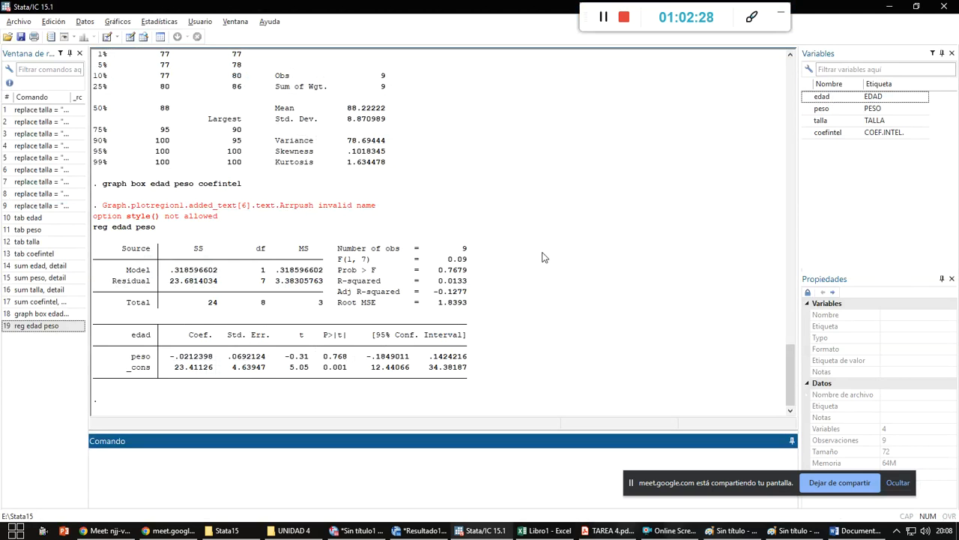
click(510, 204)
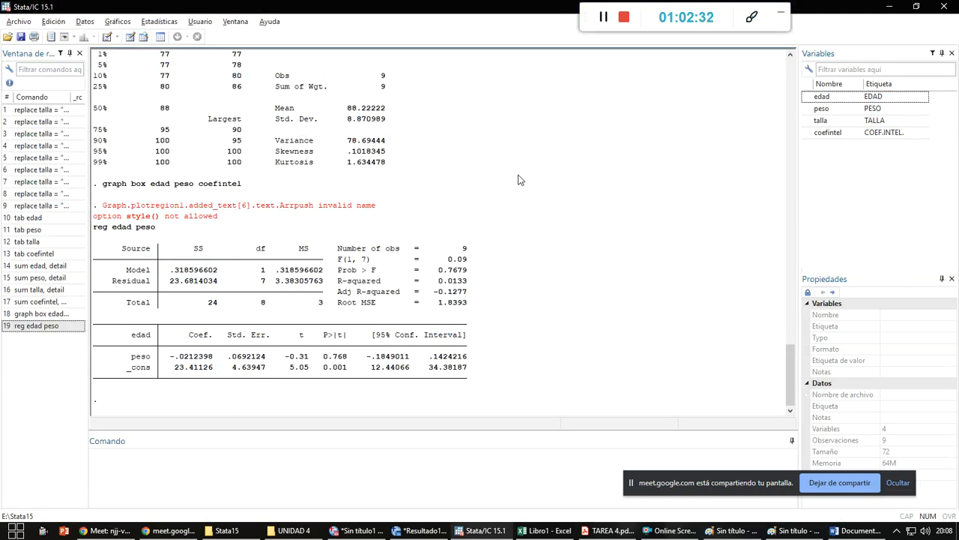
- Switch to Paint, paste the Stata screenshot, and select the reg edad peso results block for copying
key(alt+Tab)
key(alt+Tab)
key(alt+Tab)
key(alt+Tab)
key(alt+Tab)
key(alt+Tab)
key(alt+Tab)
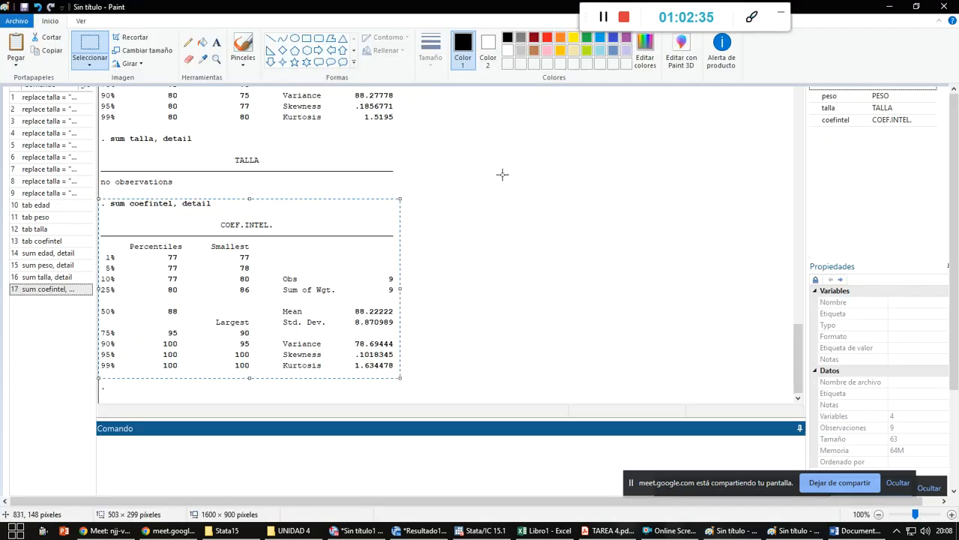
click(498, 232)
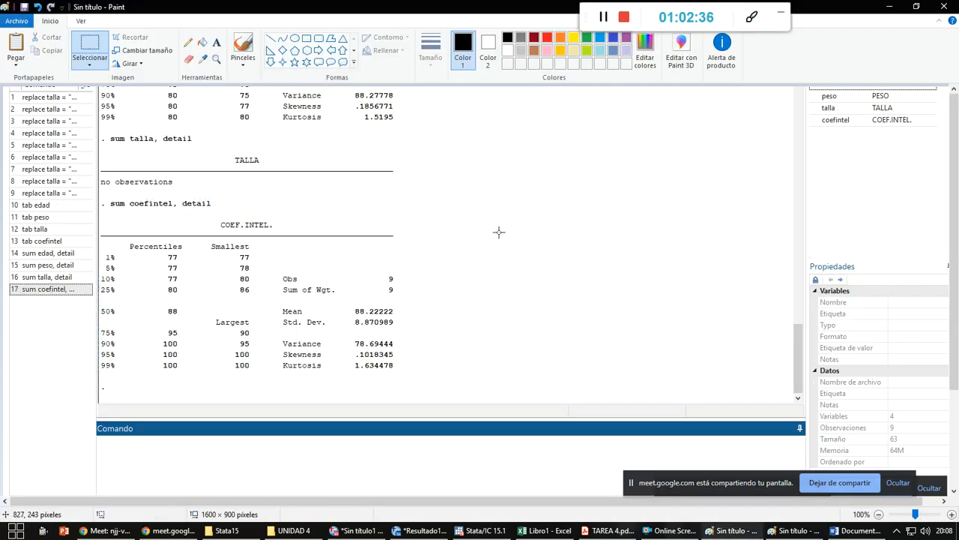
key(ctrl+v)
drag(531, 299, 527, 222)
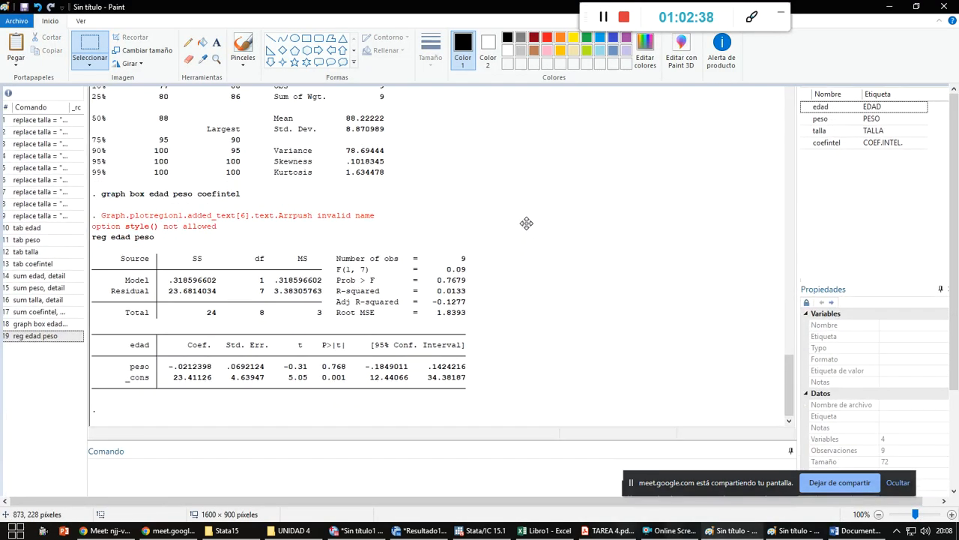
click(84, 49)
mouse_move(91, 233)
mouse_down()
mouse_move(105, 249)
mouse_move(428, 403)
mouse_move(470, 397)
mouse_up()
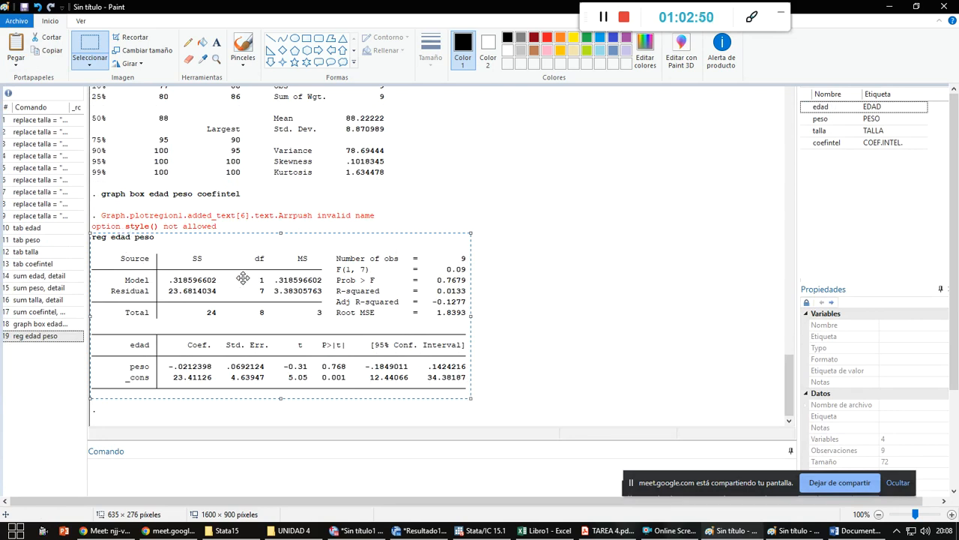
- Switch to Word, move the Edad equation down with blank lines, and paste the reg edad peso output above it
key(alt+Tab)
key(alt+Tab)
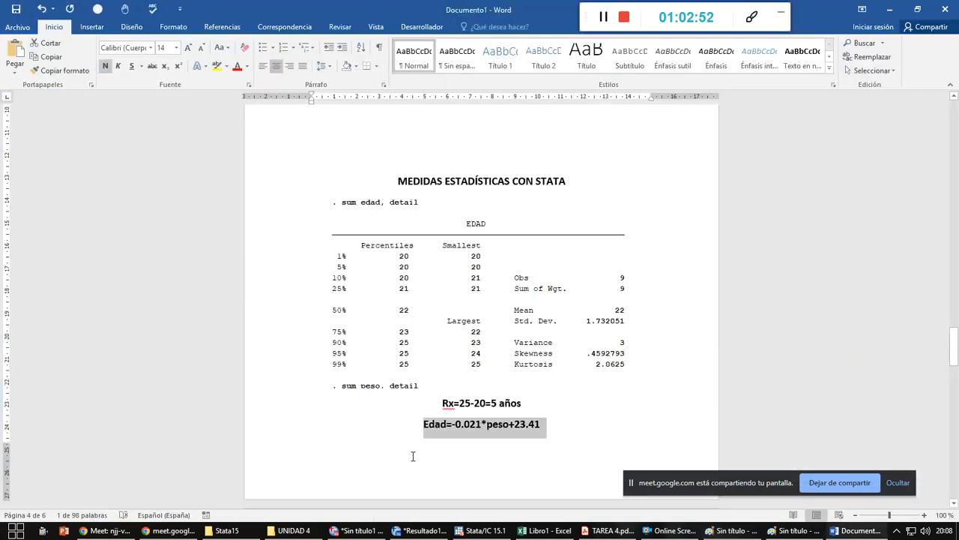
click(510, 445)
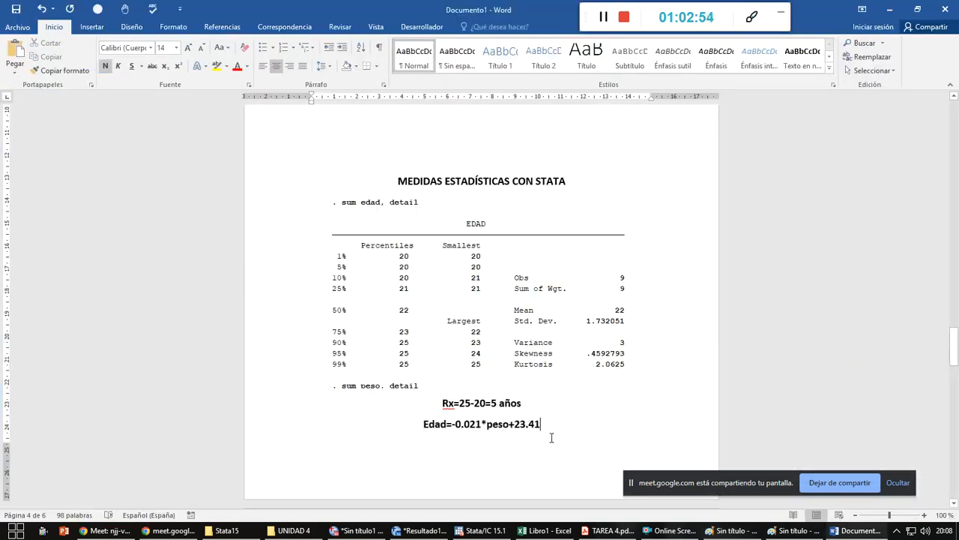
scroll(552, 438, down, 2)
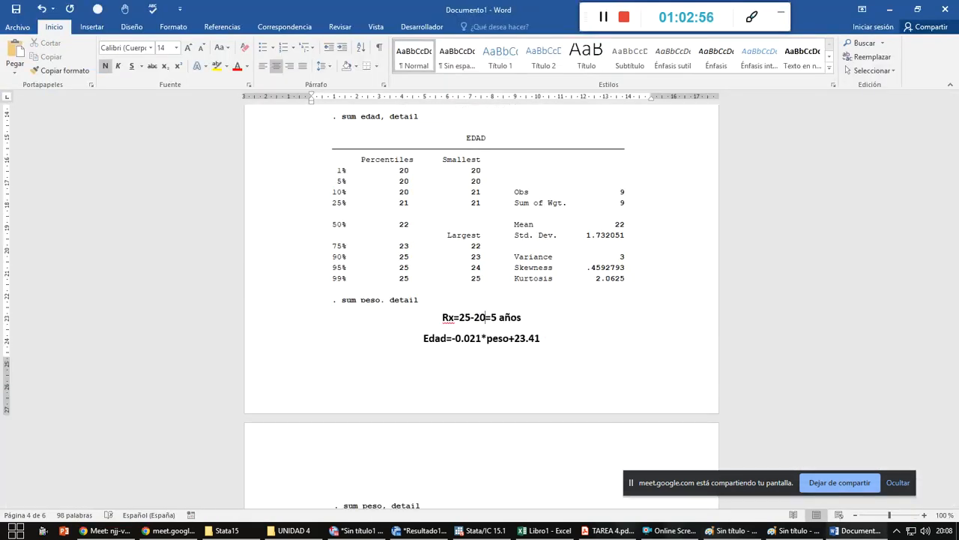
key(Return)
key(Return)
key(Return)
key(Return)
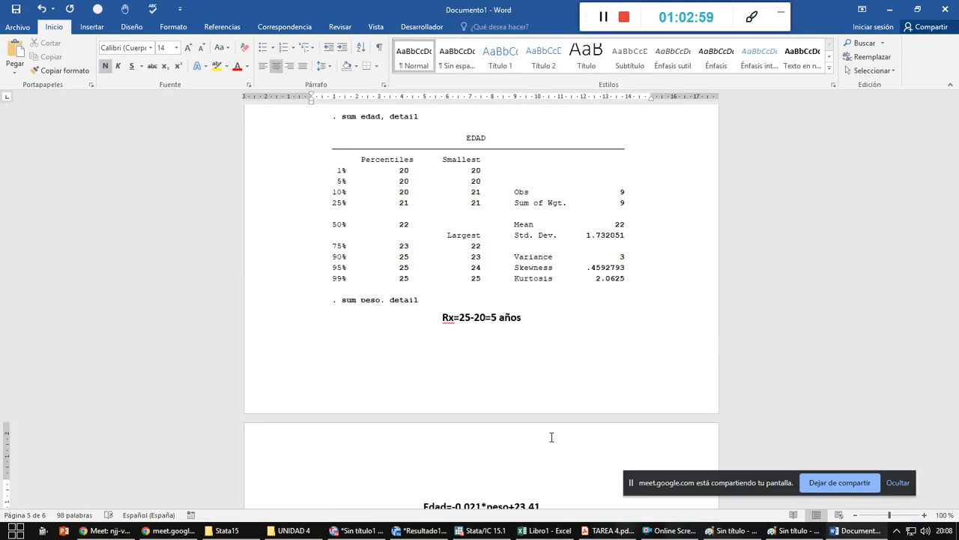
key(ctrl+v)
scroll(556, 424, down, 2)
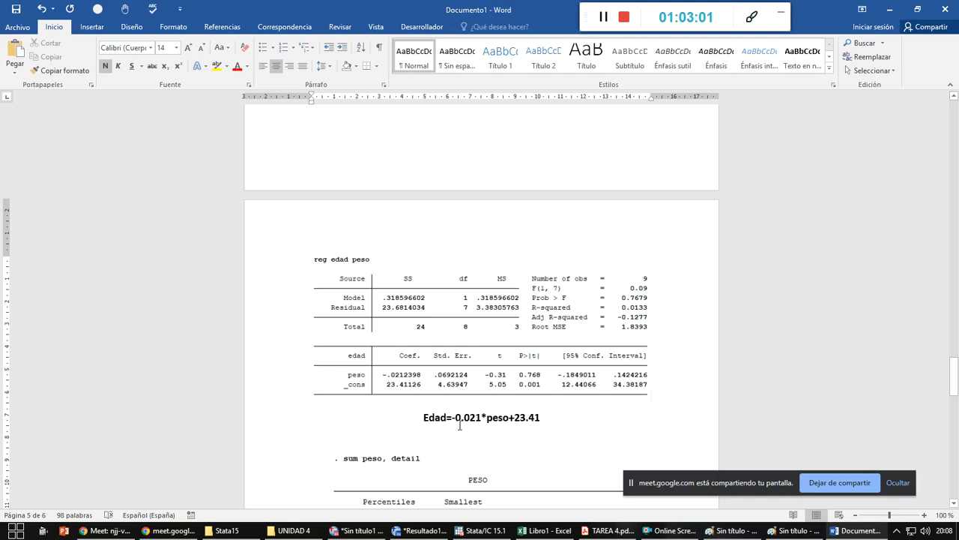
- Switch to Stata and run the inverse regression command reg peso edad
key(alt+Tab)
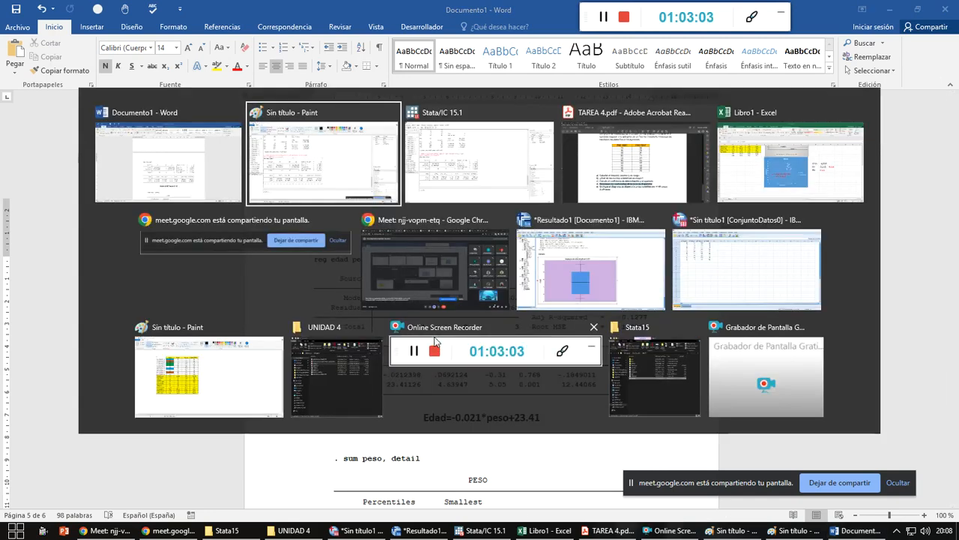
key(alt+Tab)
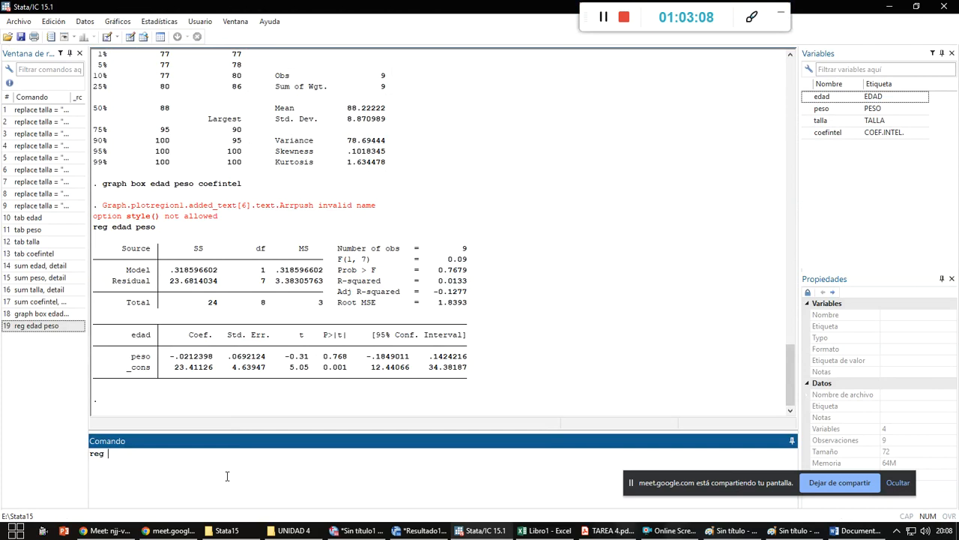
text(reg peso edad)
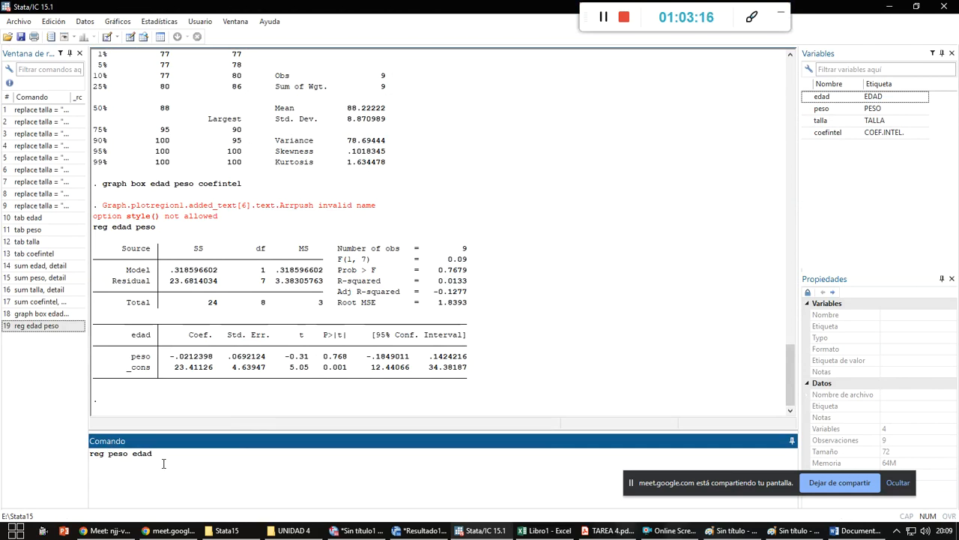
key(Return)
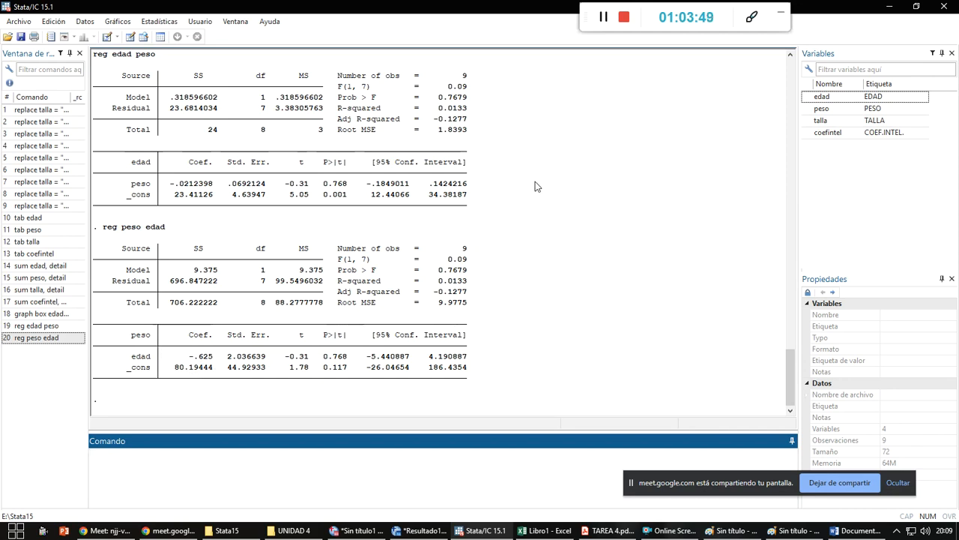
- Capture the Stata window, switch to Paint, paste the screenshot, and select the reg peso edad results block for copying
click(545, 157)
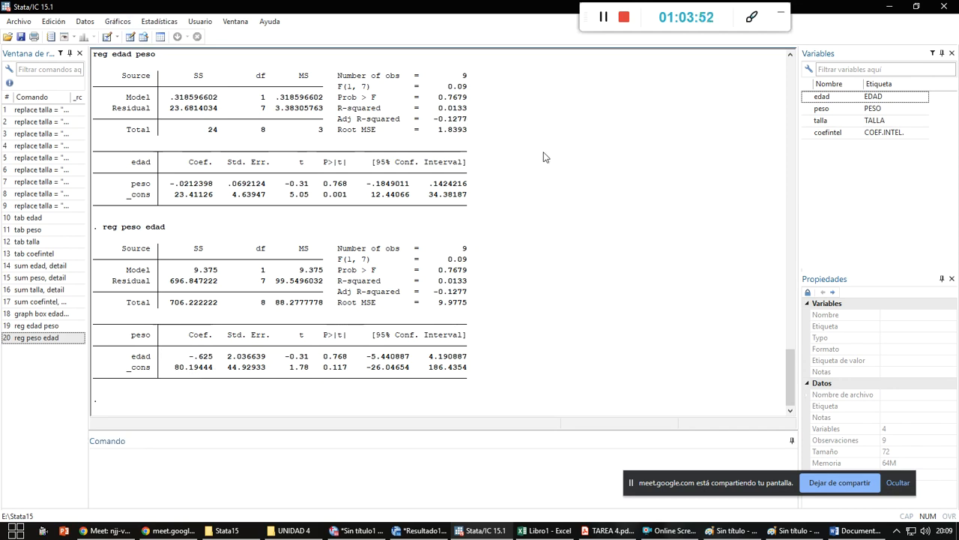
key(alt+Tab)
key(alt+Tab)
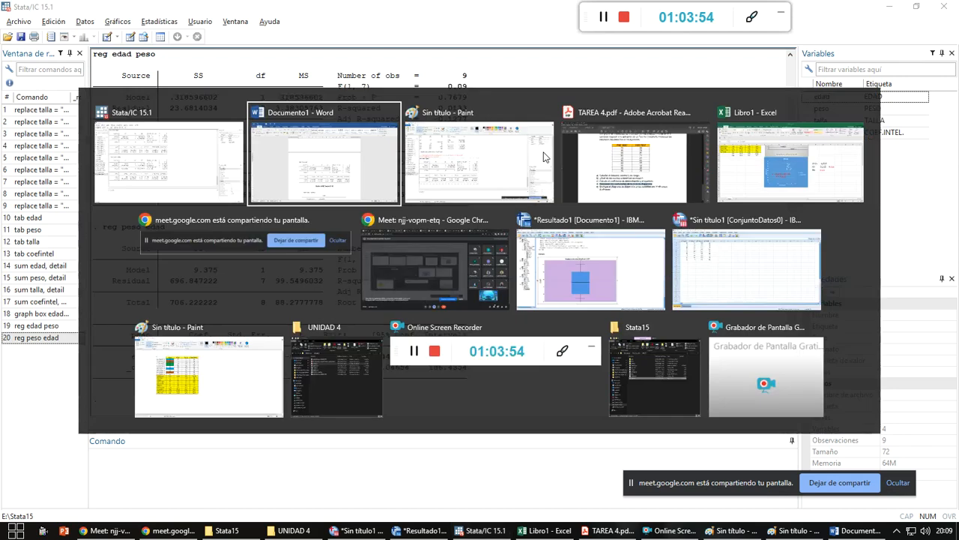
key(ctrl+v)
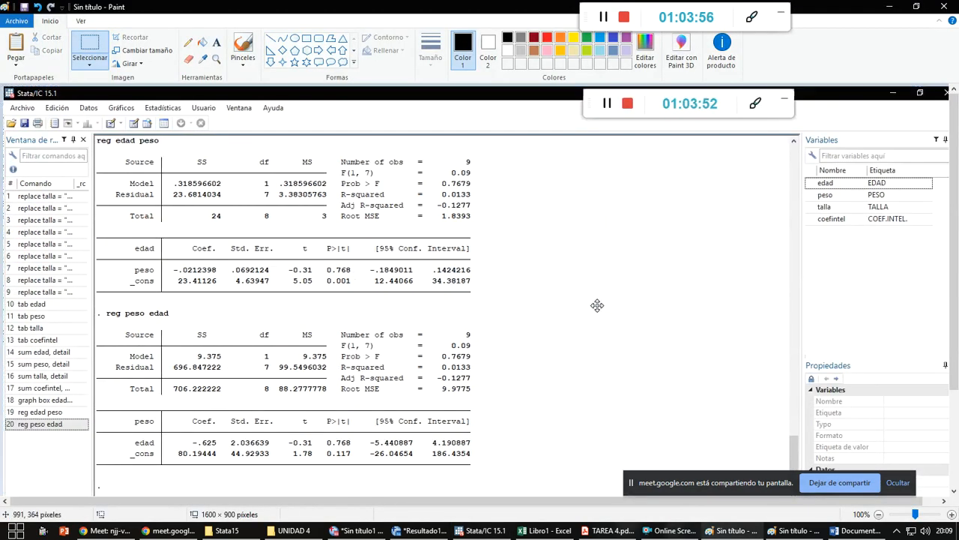
scroll(597, 247, down, 2)
click(83, 45)
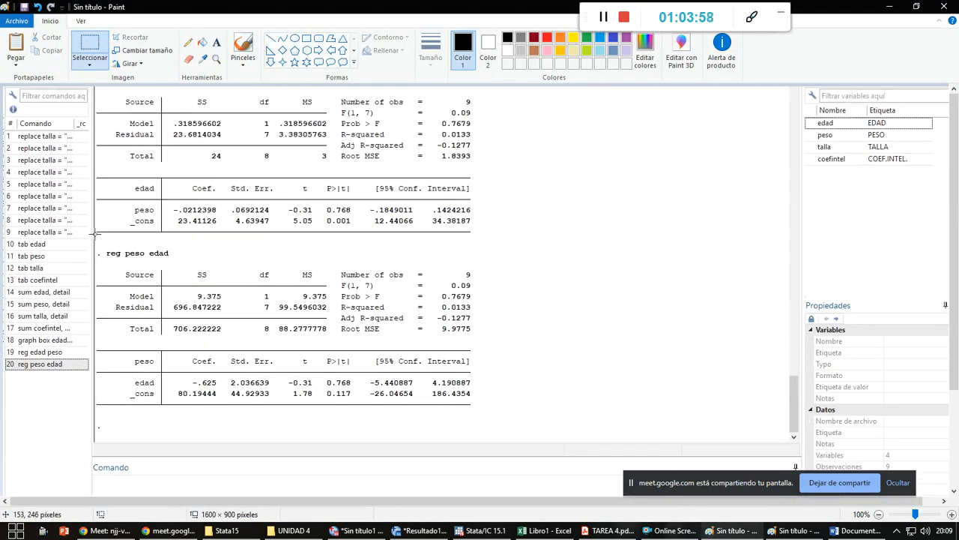
drag(96, 249, 473, 409)
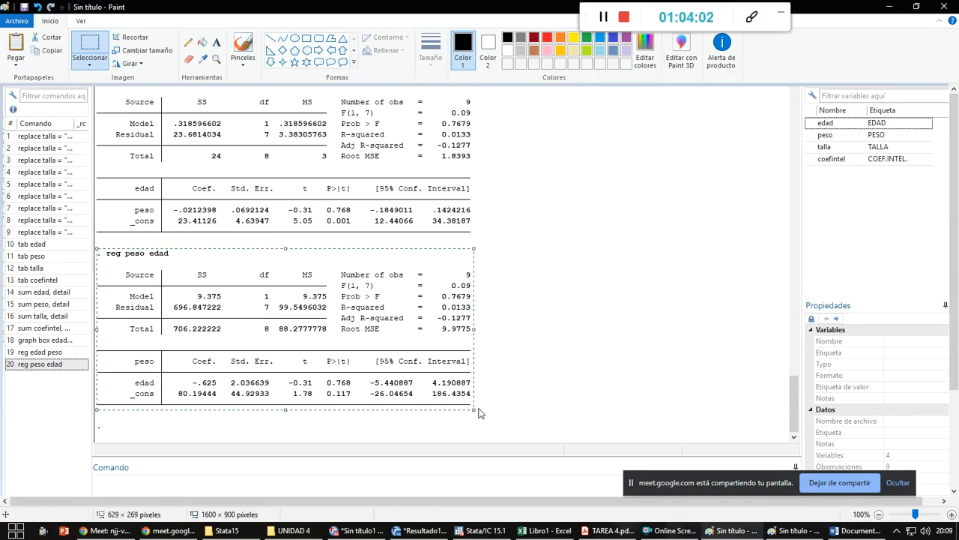
- Switch to Word and paste the reg peso edad output on a new line below the Edad equation
key(alt+Tab)
key(alt+Tab)
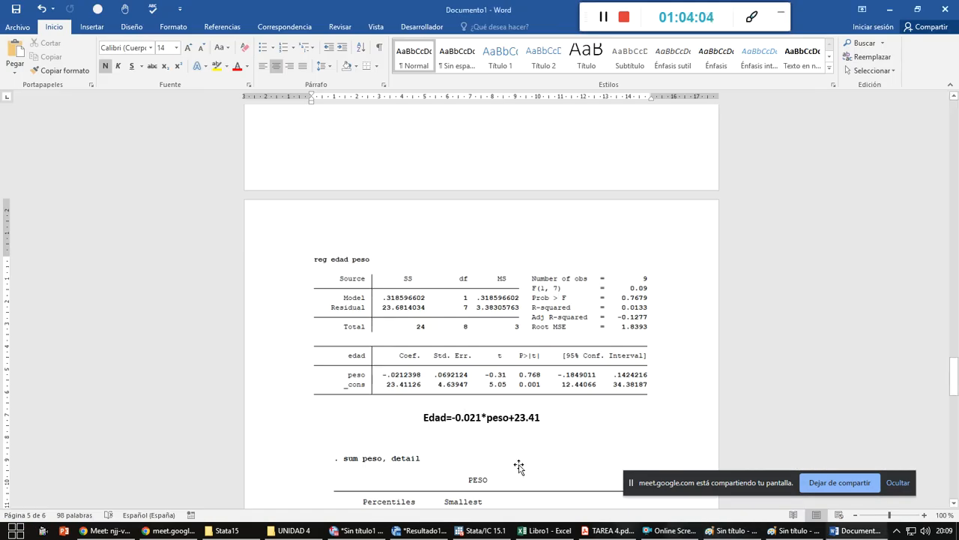
scroll(569, 405, down, 1)
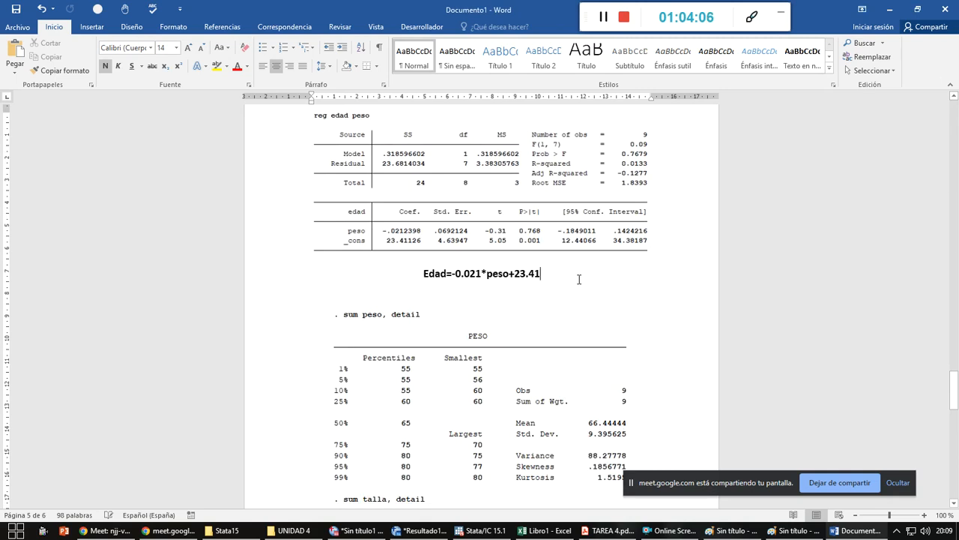
key(Return)
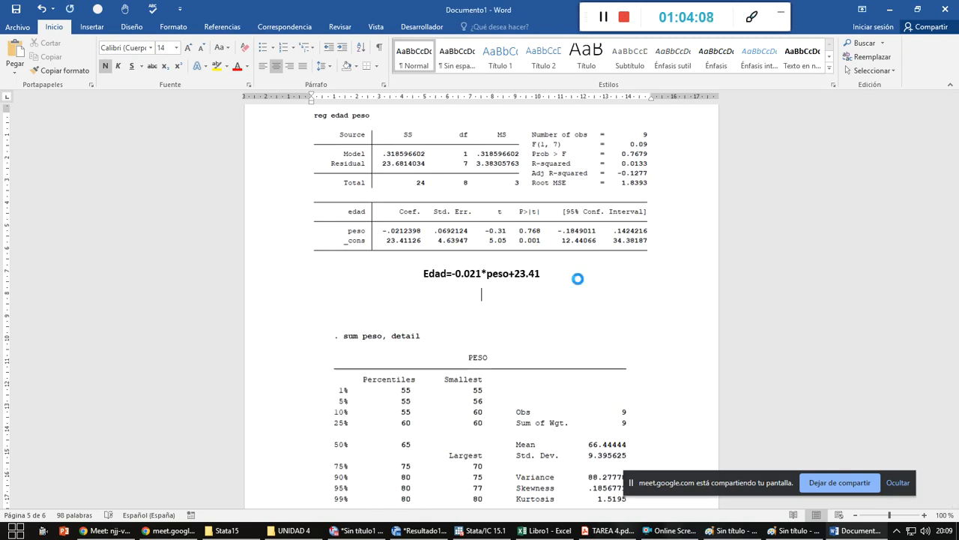
key(ctrl+v)
scroll(577, 279, down, 3)
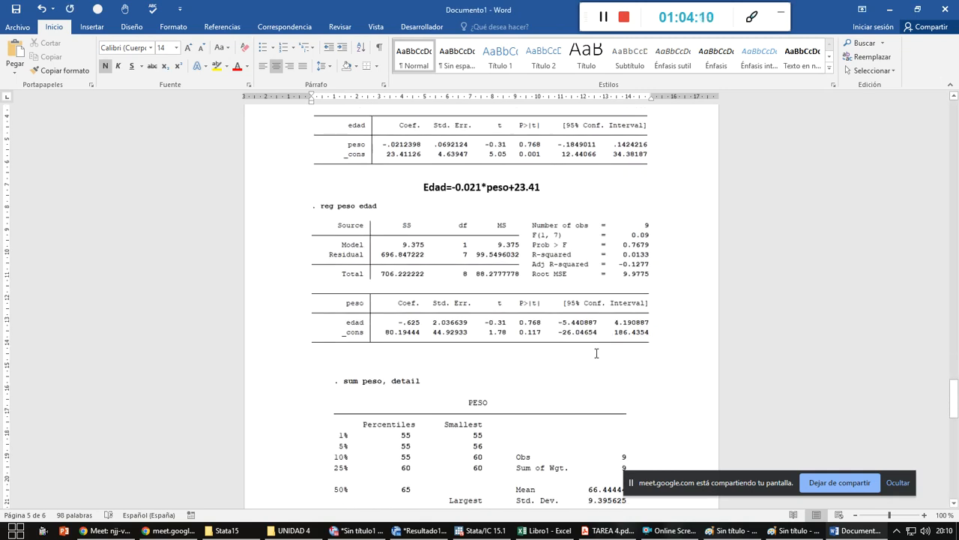
- Write the equation Peso= -0.625*edad+80.1944 on a new line under the reg peso edad output
key(Return)
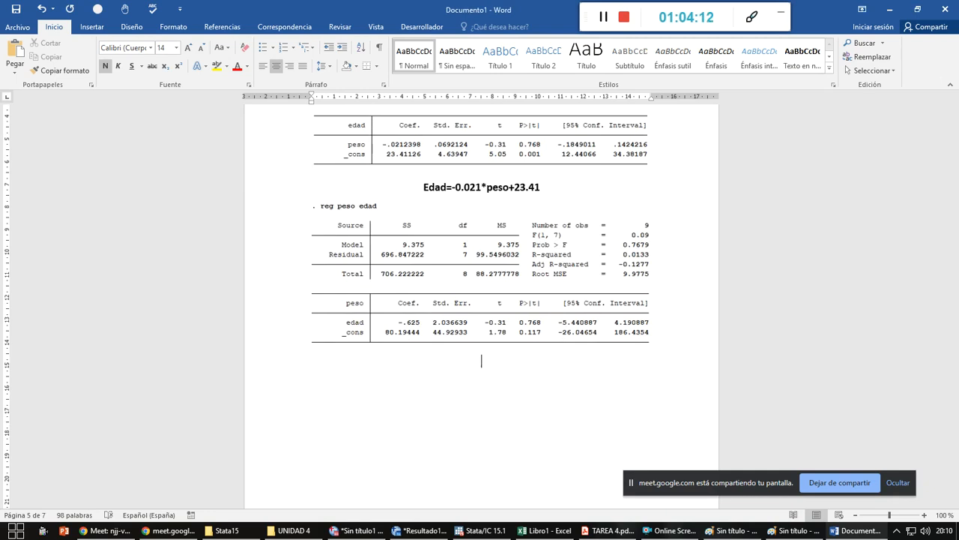
text(Peso=)
text(0.)
key(BackSpace)
key(BackSpace)
text(-0.625)
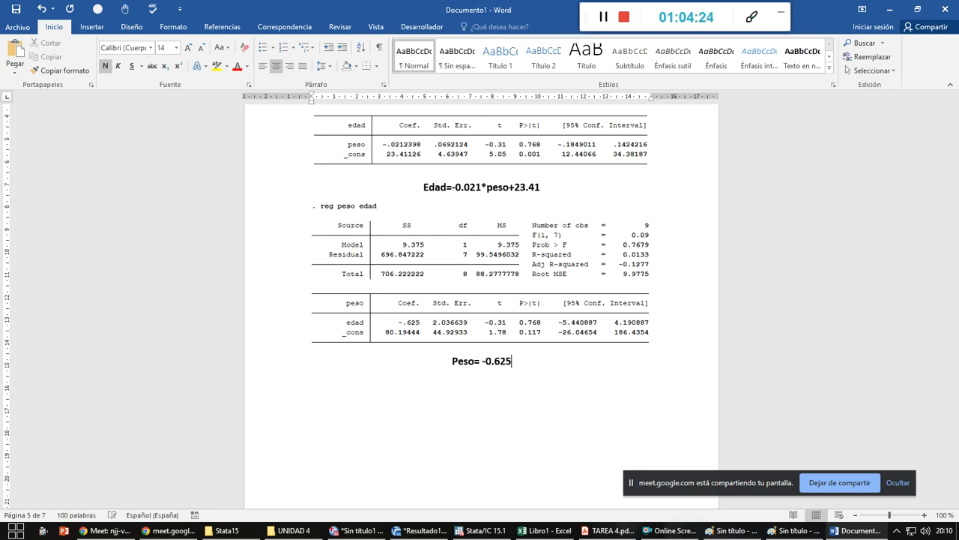
text(*edad)
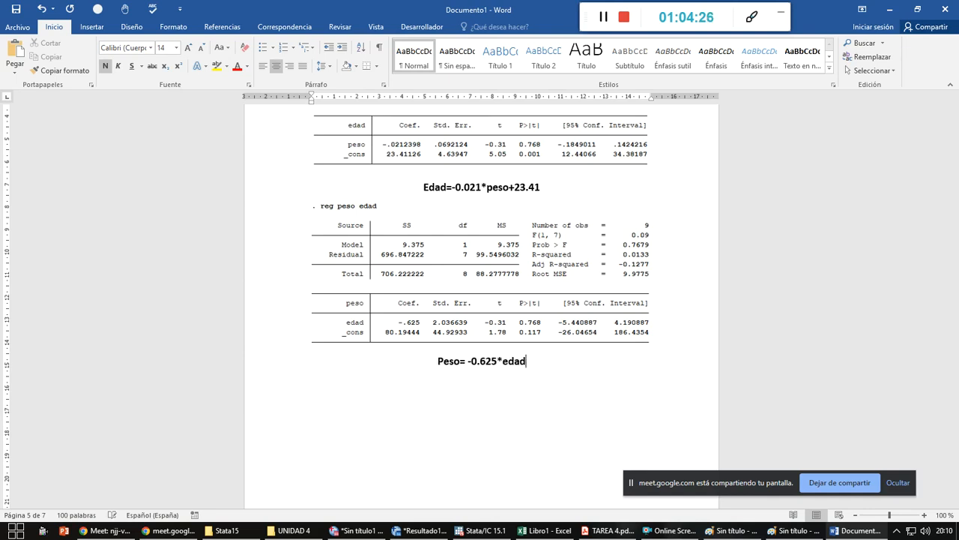
text(+)
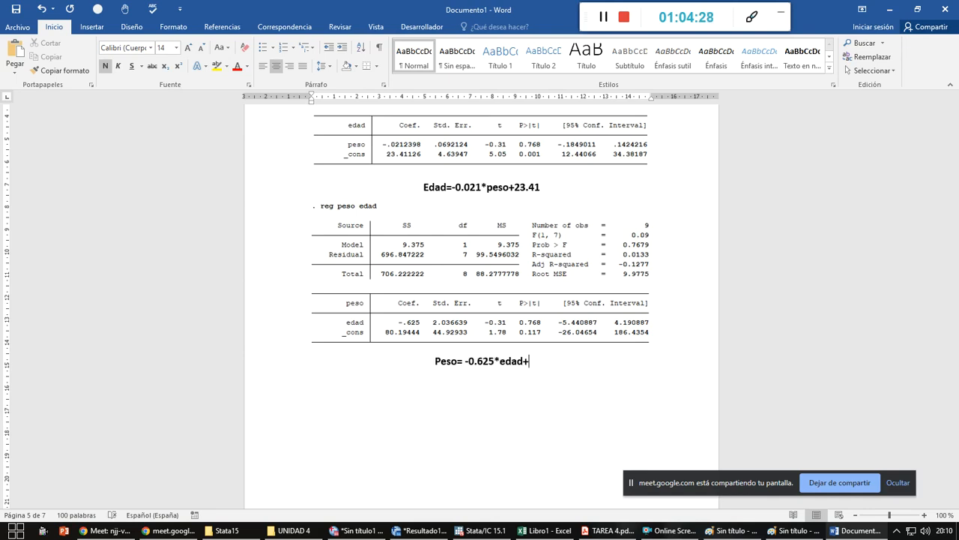
text(80.14)
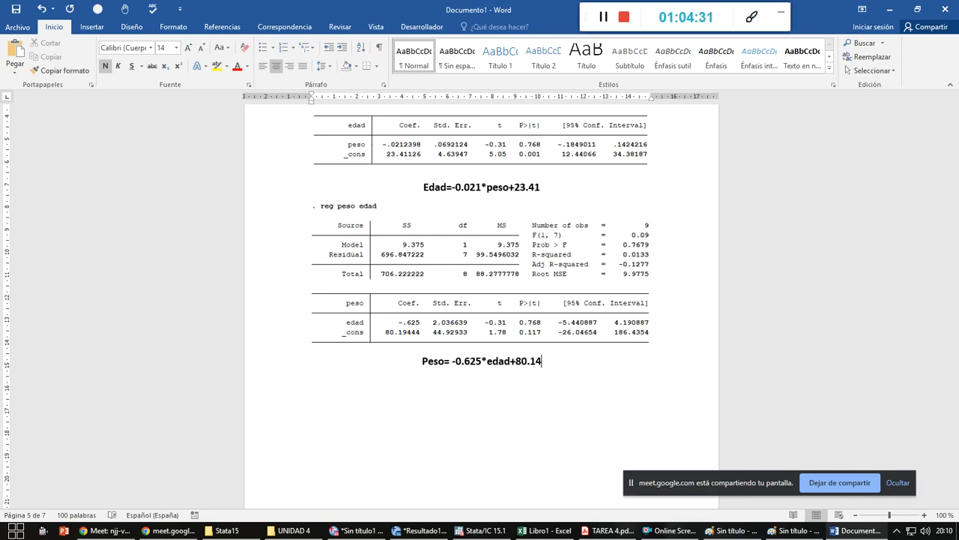
key(BackSpace)
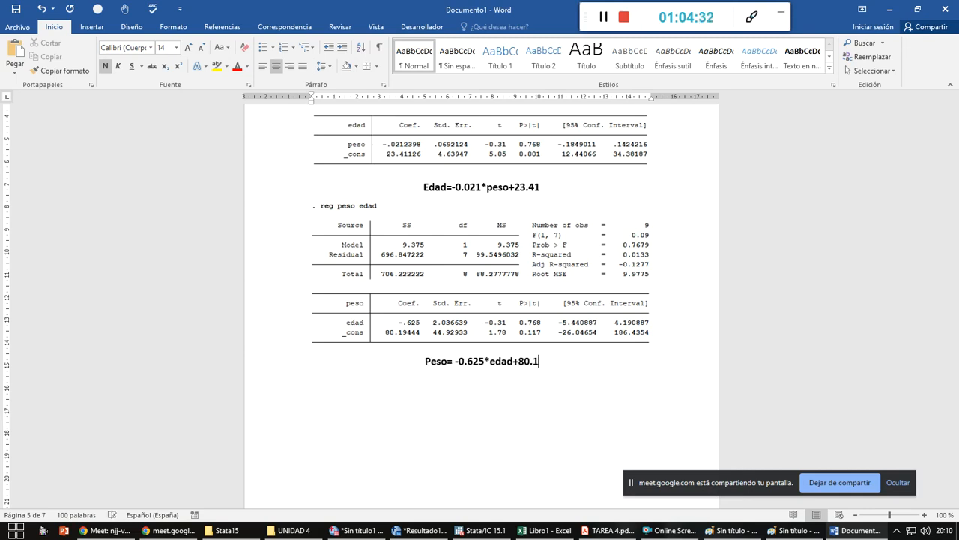
text(944)
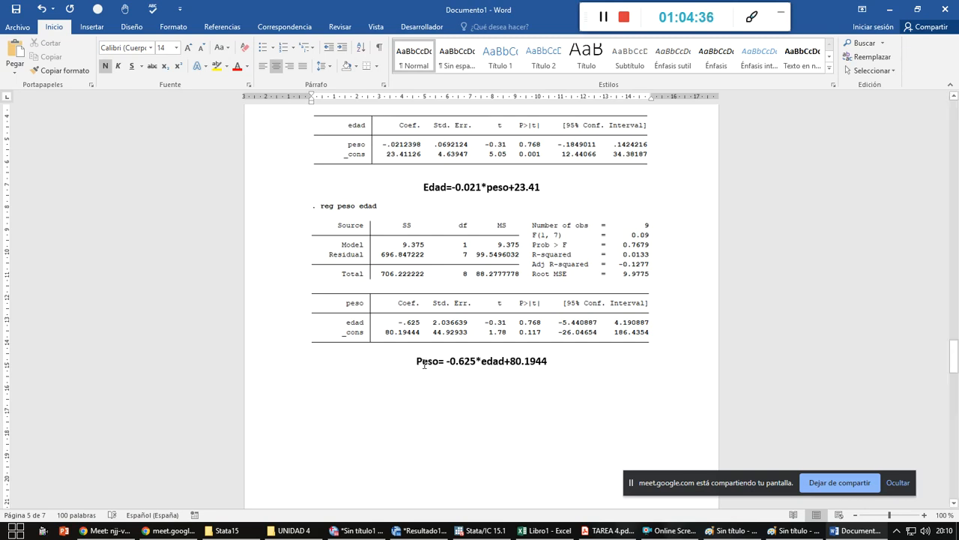
- Review both regression outputs with their equations, and check the exercise items in TAREA 4.pdf before returning to Word
scroll(517, 287, up, 1)
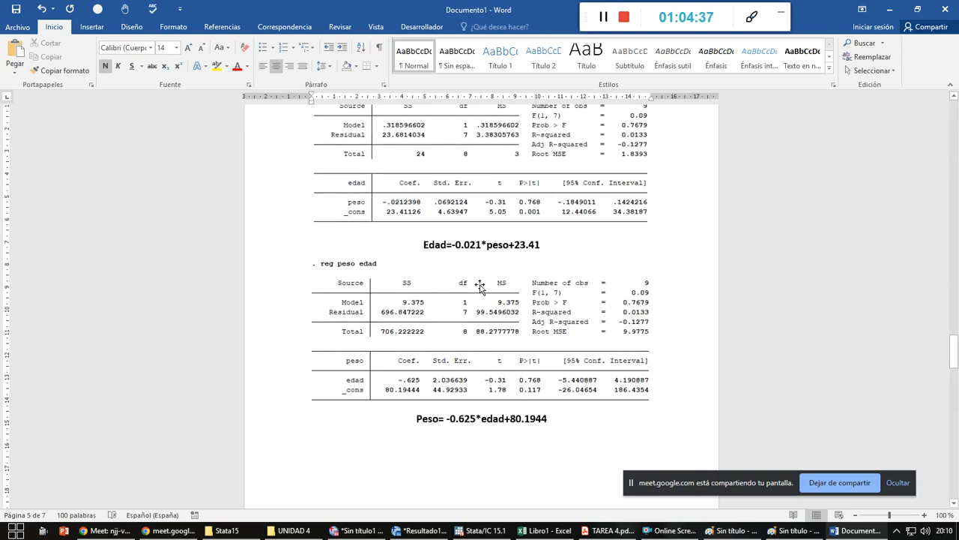
scroll(538, 314, up, 1)
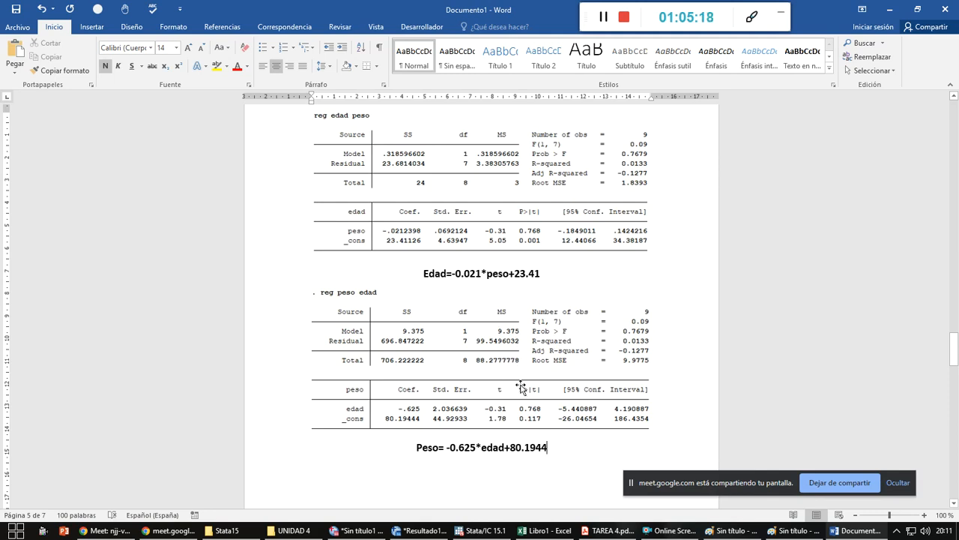
key(alt+Tab)
key(alt+Tab)
key(alt+Tab)
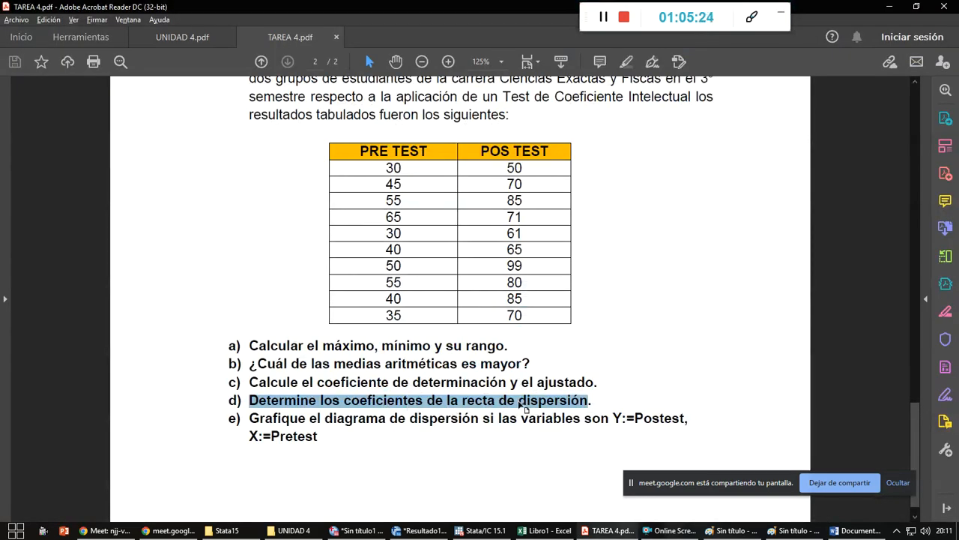
key(alt+Tab)
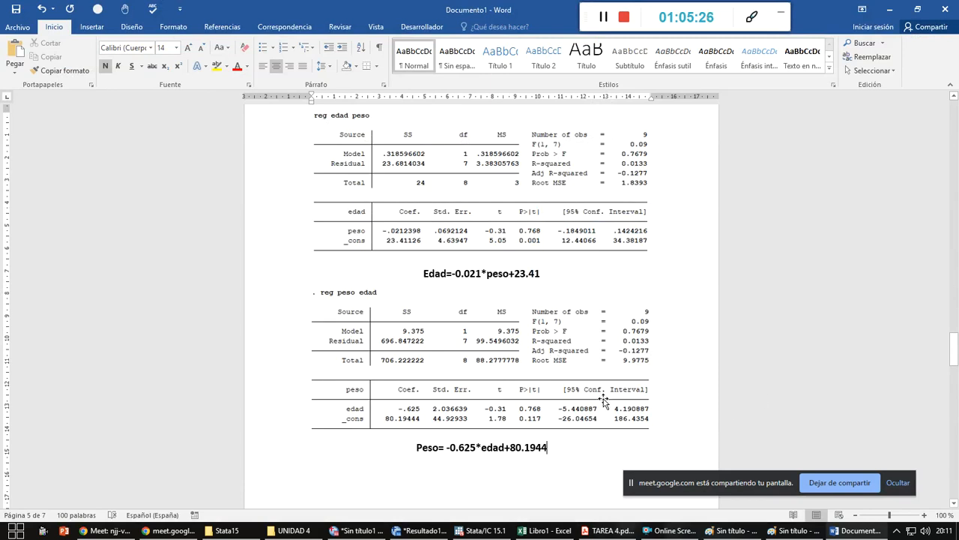
- Switch to Stata and start a new plot definition for a two-way graph
key(alt+Tab)
key(alt+Tab)
key(alt+Tab)
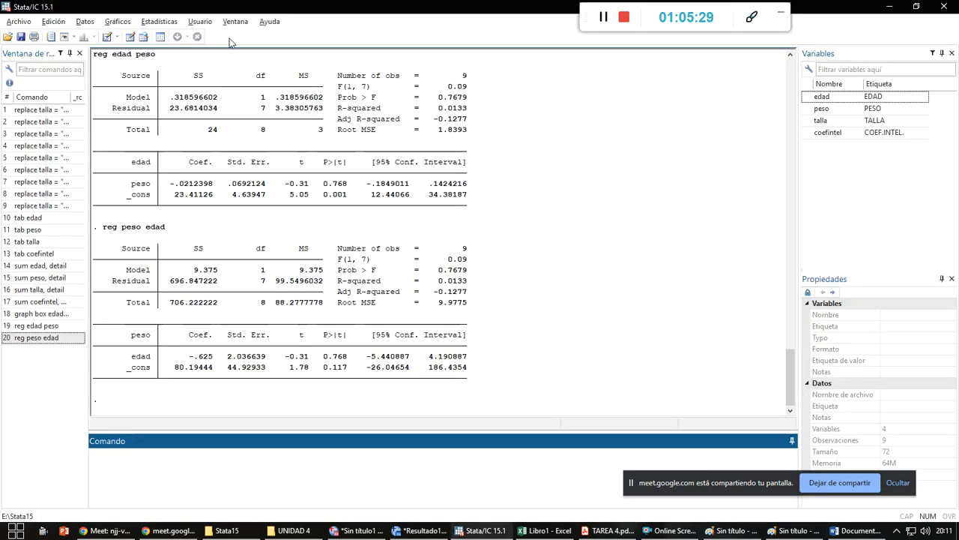
click(160, 23)
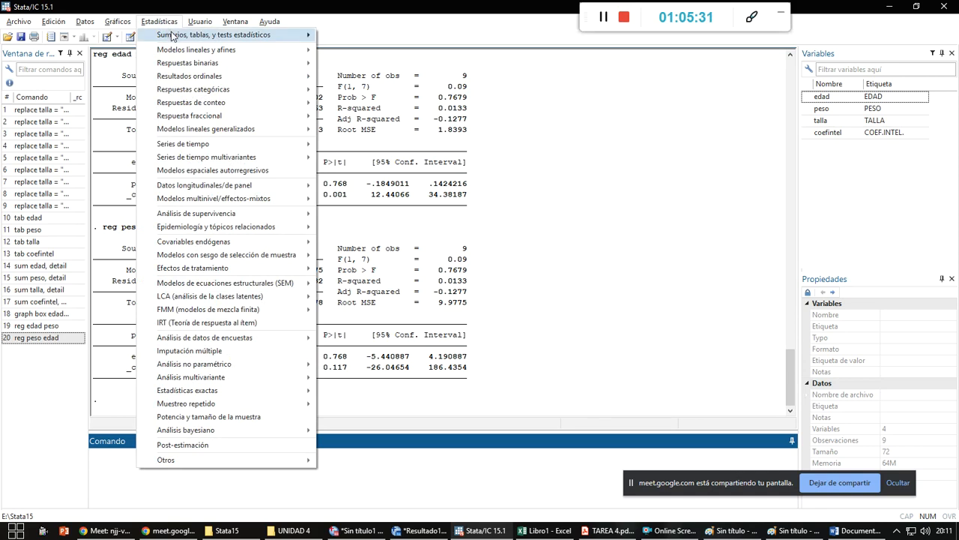
mouse_move(185, 40)
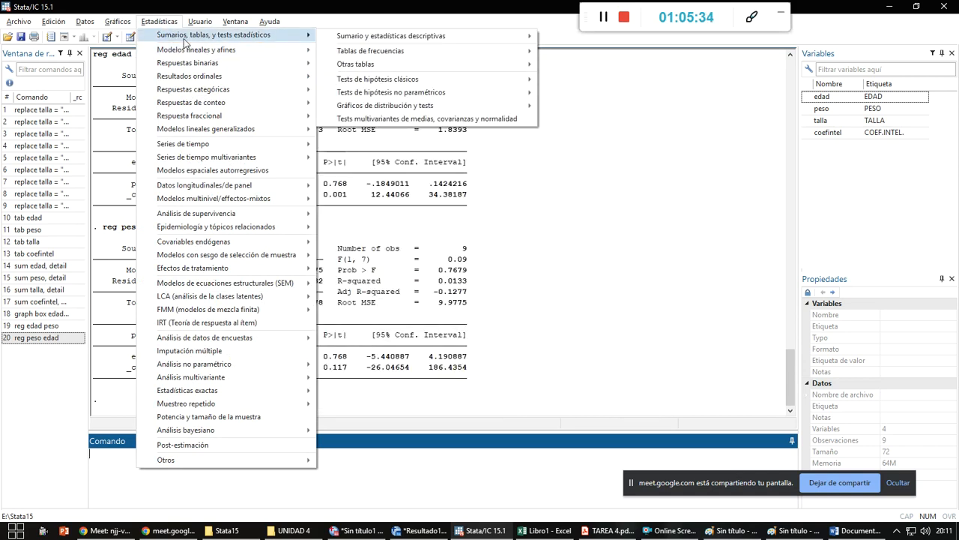
click(117, 22)
click(117, 21)
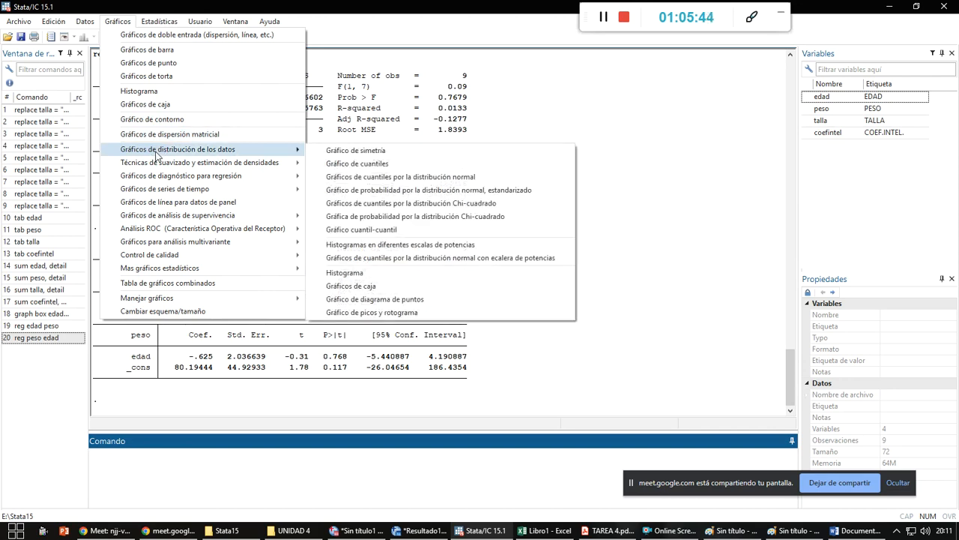
click(168, 37)
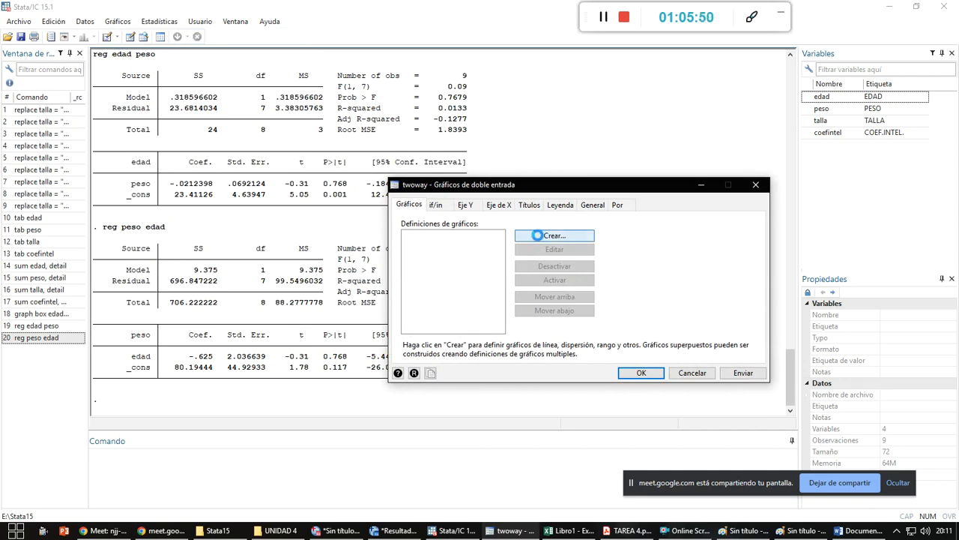
click(538, 237)
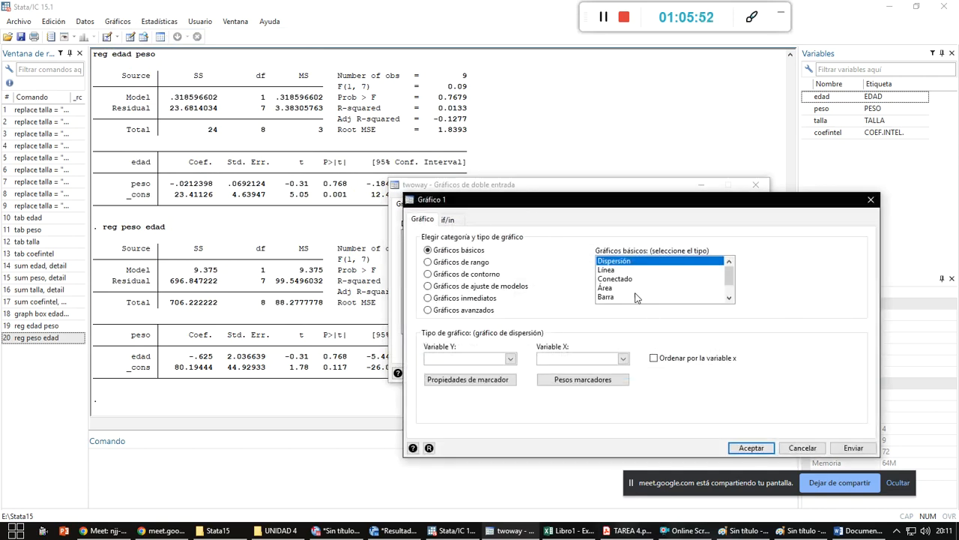
- Define the scatter plot with edad as the Y variable and peso as the X variable, and generate the graph
click(510, 359)
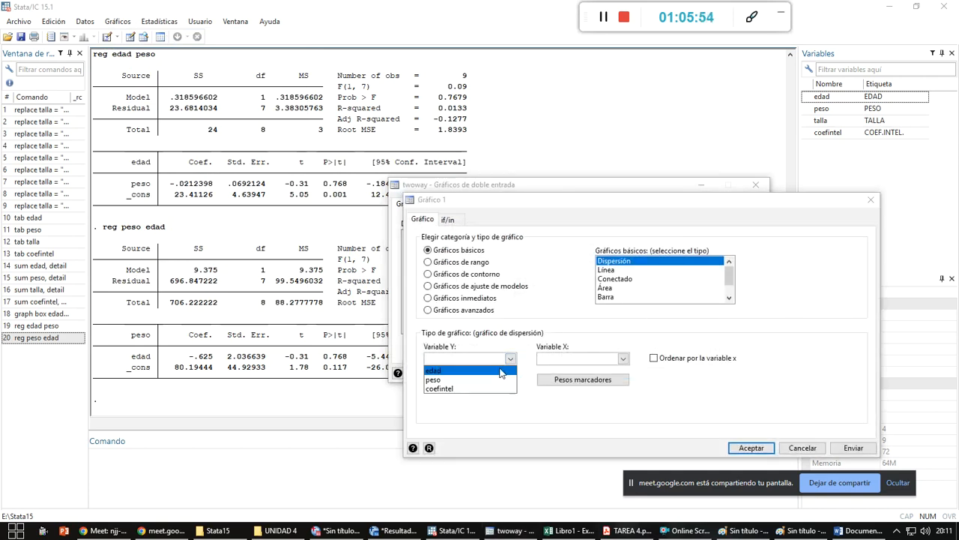
click(500, 368)
click(622, 358)
click(600, 379)
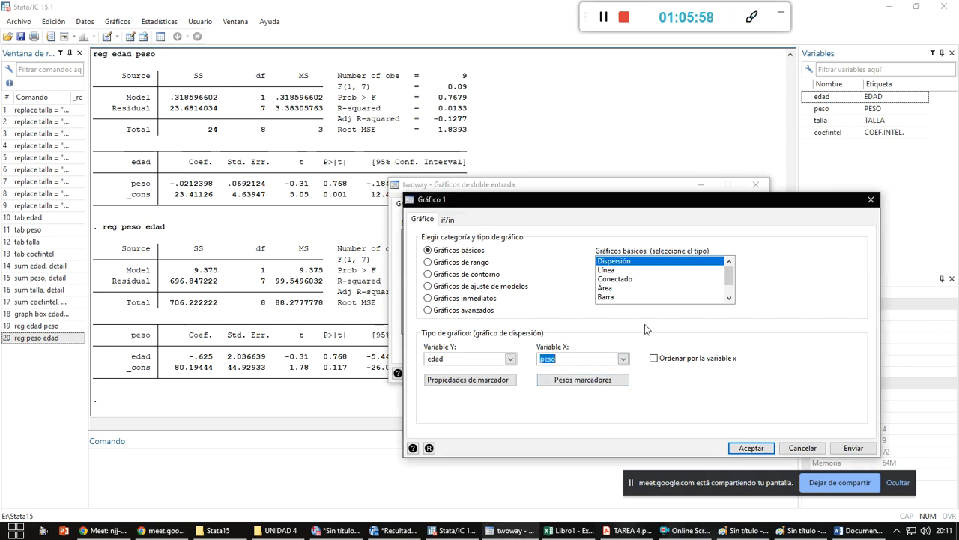
click(752, 449)
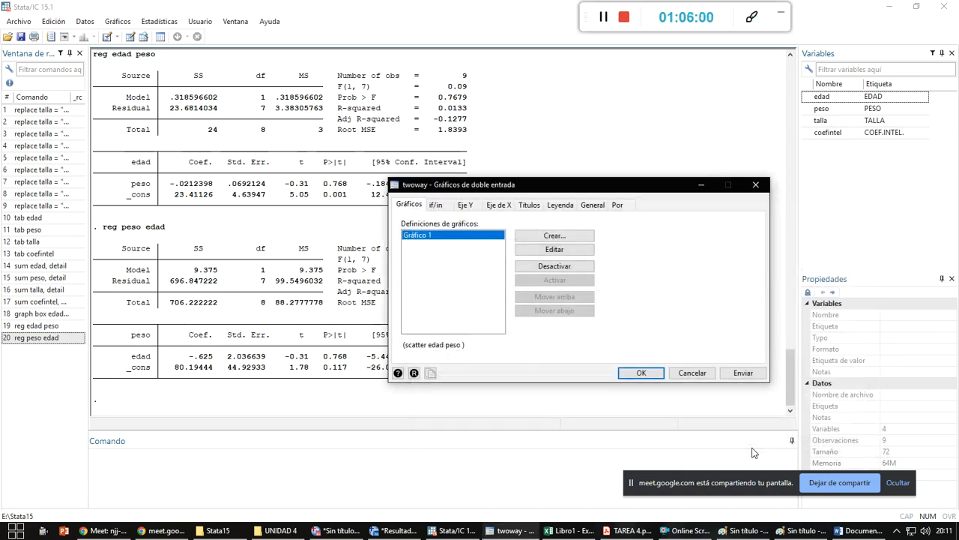
click(641, 373)
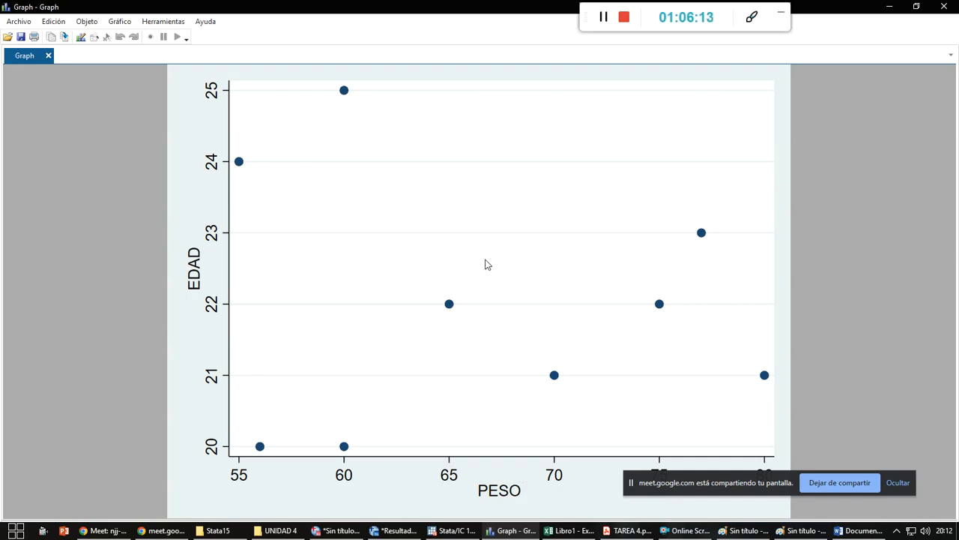
- Edit the Stata scatter plot's properties to add the title GRÁFICO DE DISPERSIÓN and the subtitle La recta de dispersión y los puntos
click(80, 38)
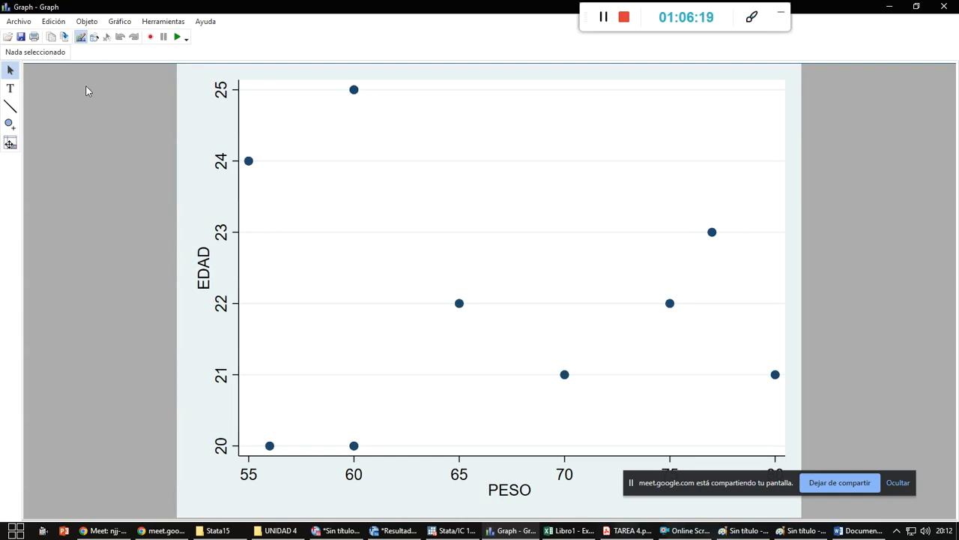
click(429, 76)
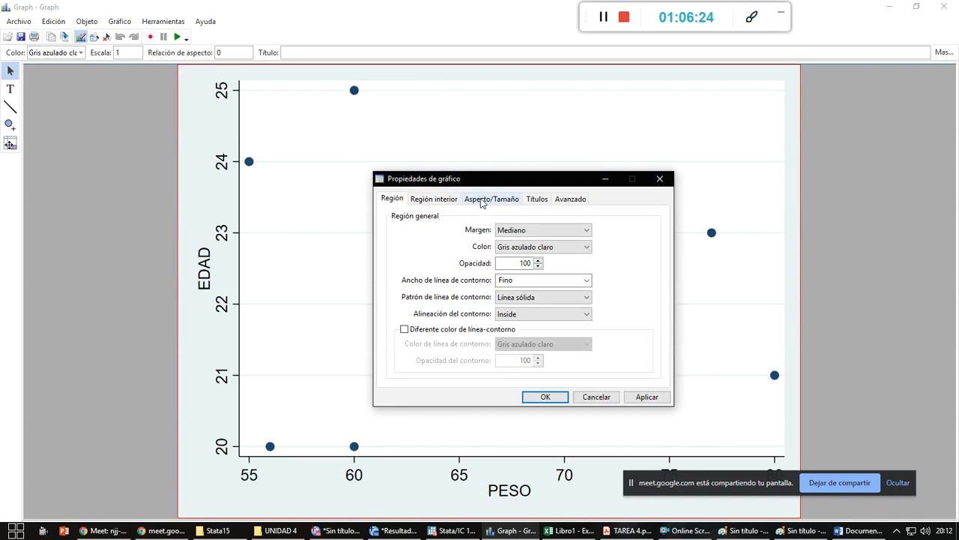
click(540, 206)
click(499, 230)
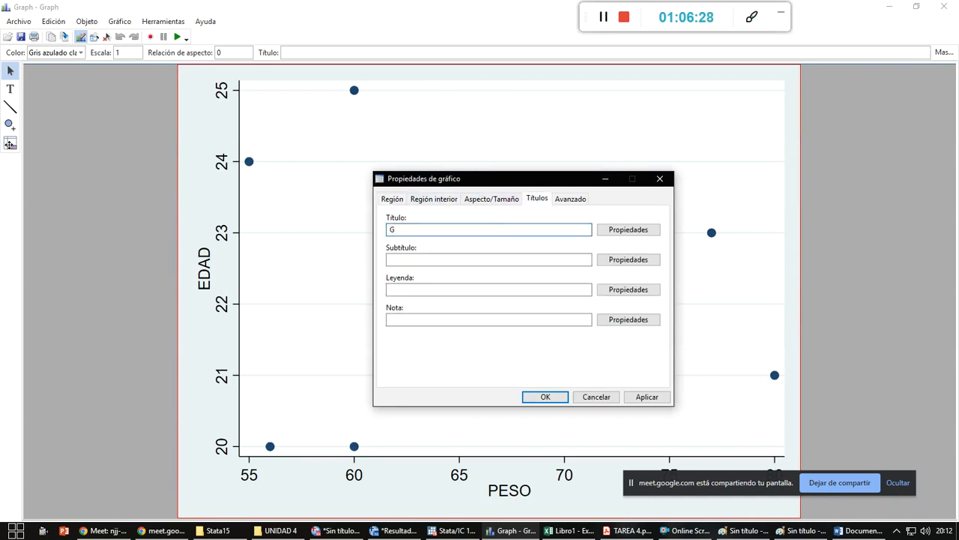
text(GRÁFICO DE DISPERSIÓN)
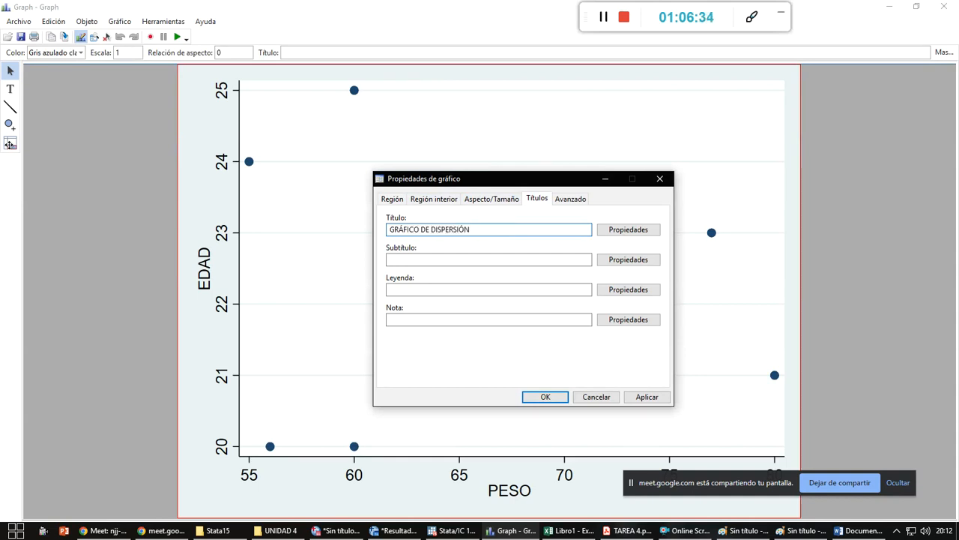
click(477, 260)
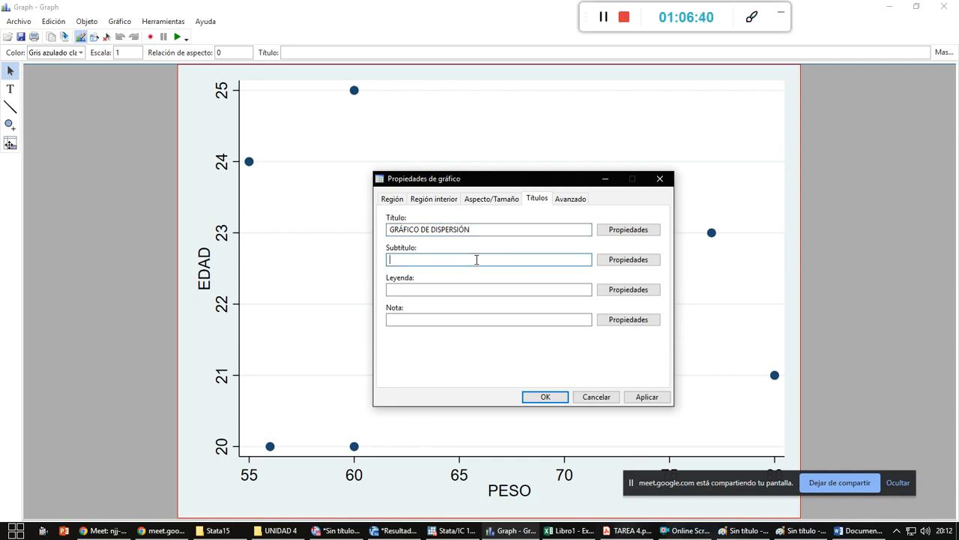
text(La recta de dispersión y los puntos)
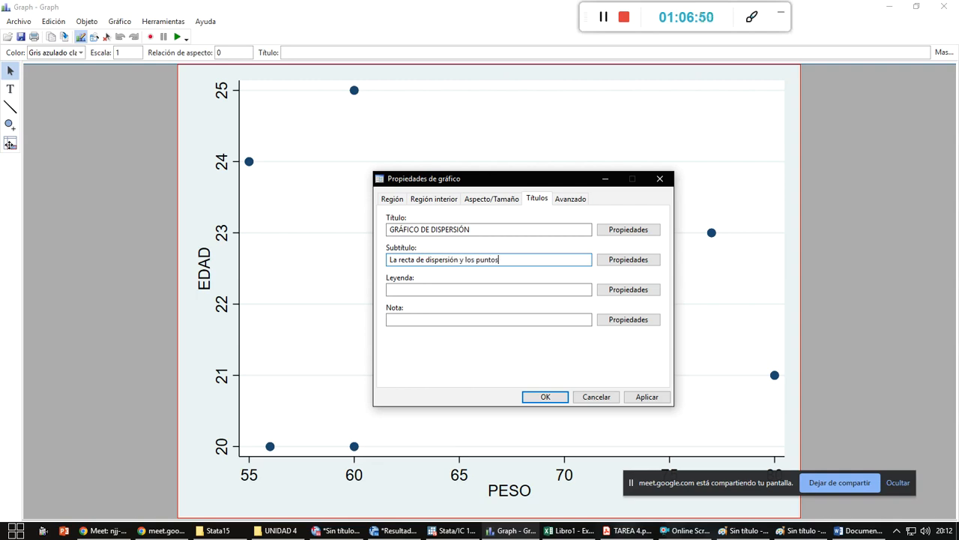
- Add the graph note Fuente: Elaboración propia en STATA, 2022 and apply the title settings
click(401, 321)
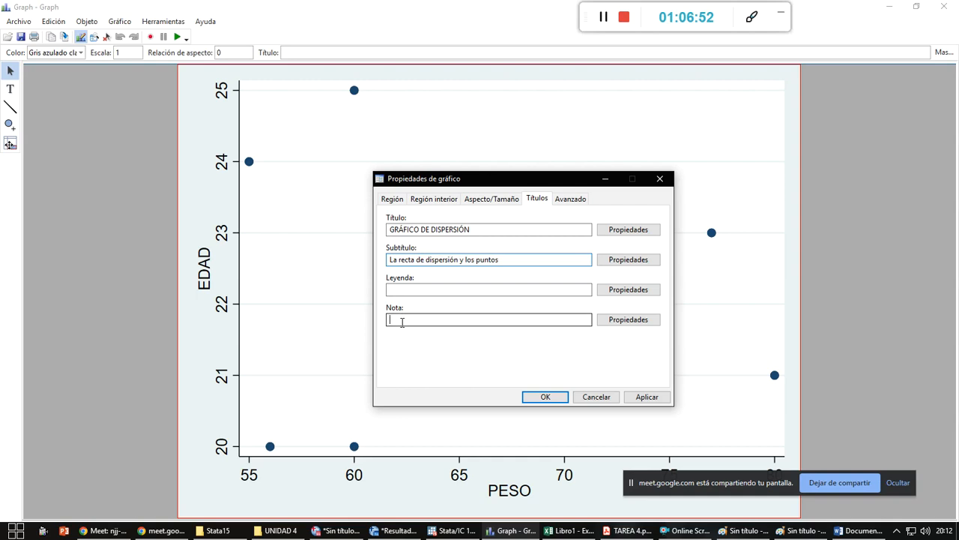
text(Fuente)
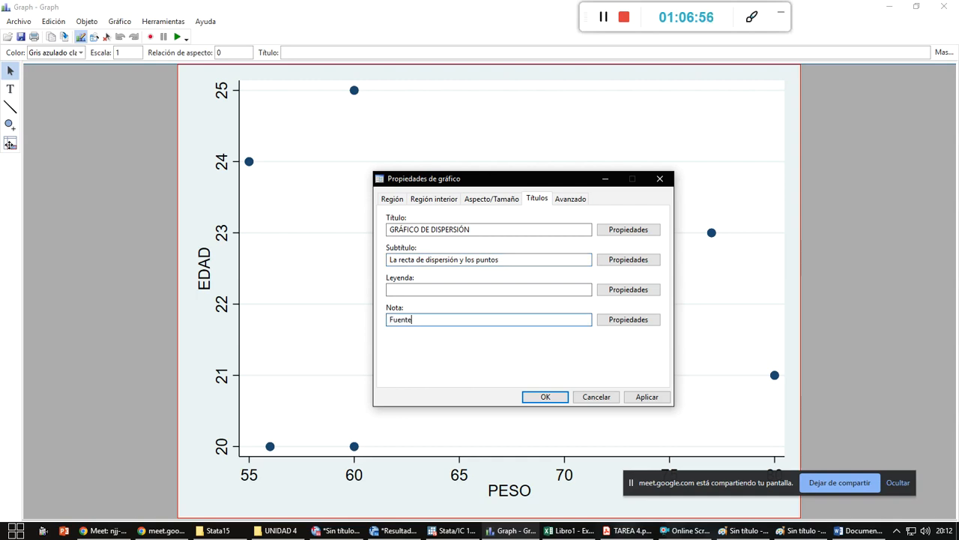
text(: Elaboración propoia)
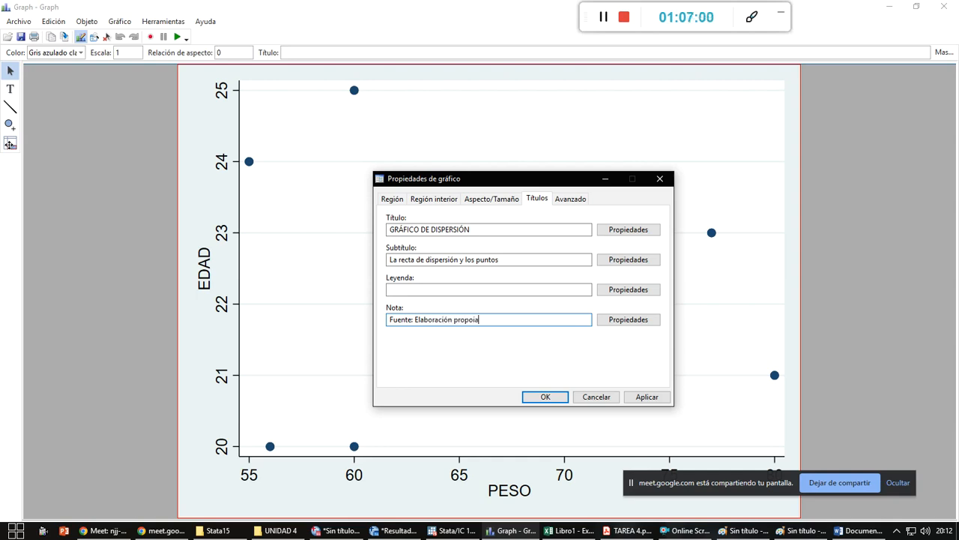
text( en STATA, 2022)
click(466, 320)
key(Delete)
click(529, 397)
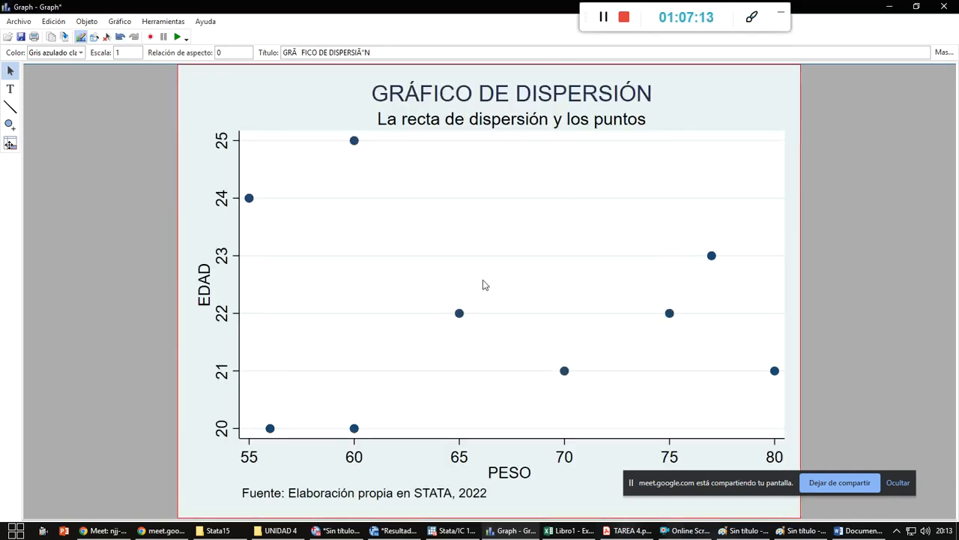
- Switch to the Excel workbook and delete the legend from the PESO scatter chart
key(alt+Tab)
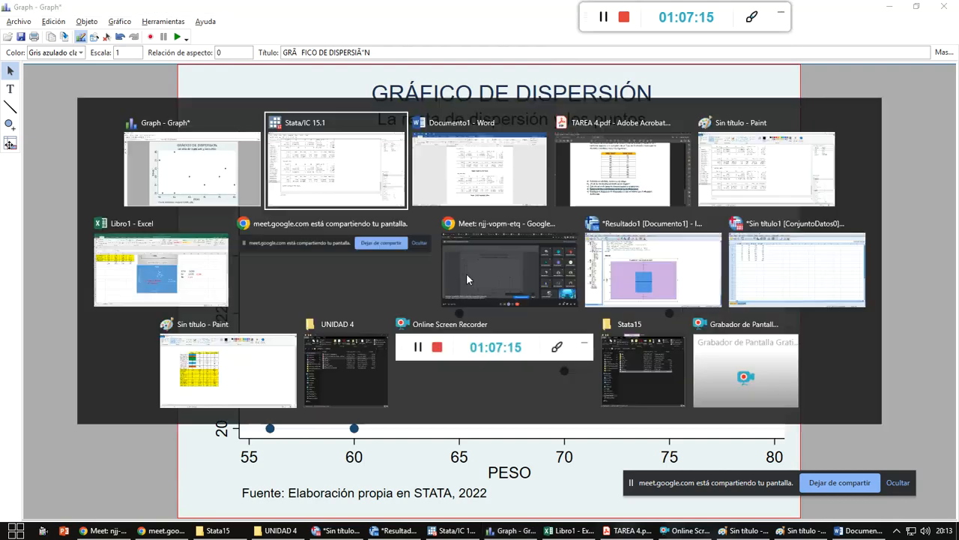
key(alt+Tab)
key(alt+Tab)
key(alt+Tab)
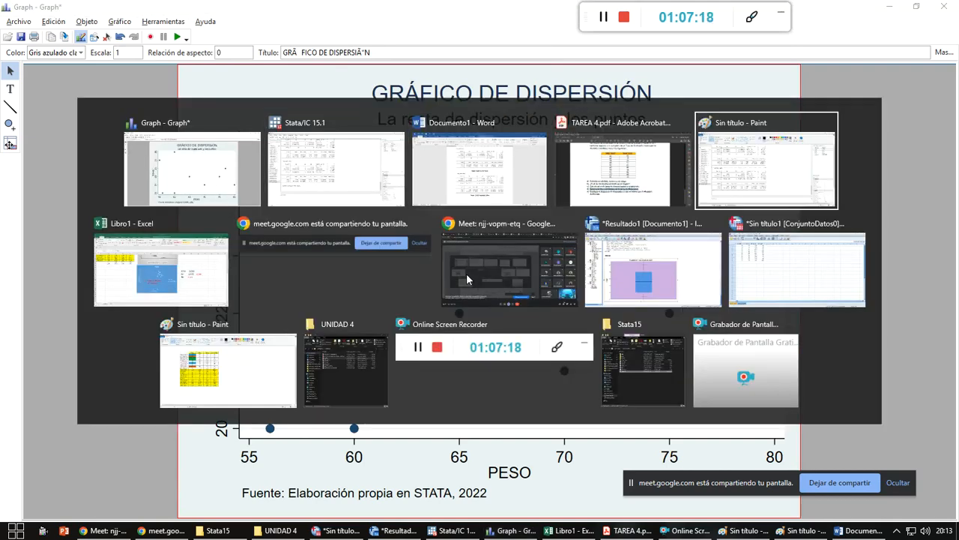
key(alt+Tab)
click(492, 302)
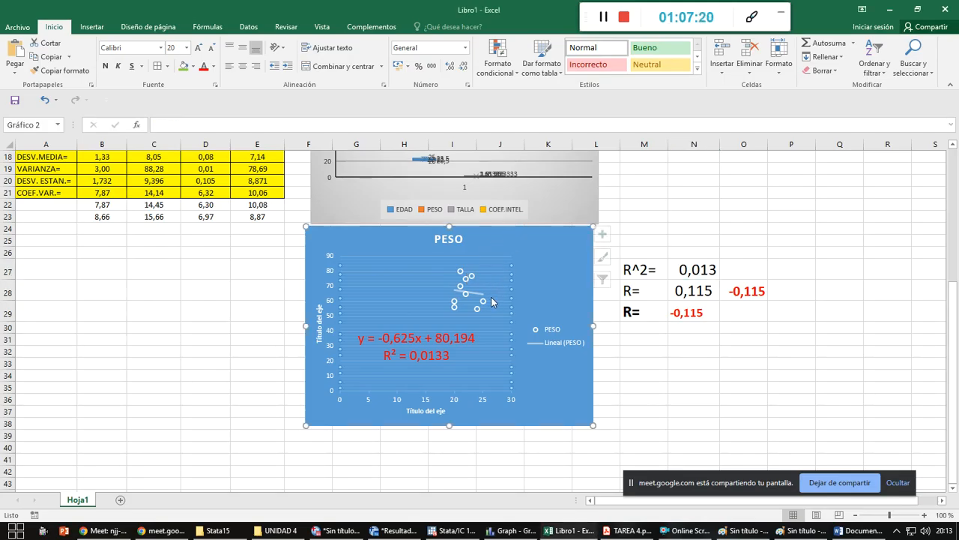
click(556, 330)
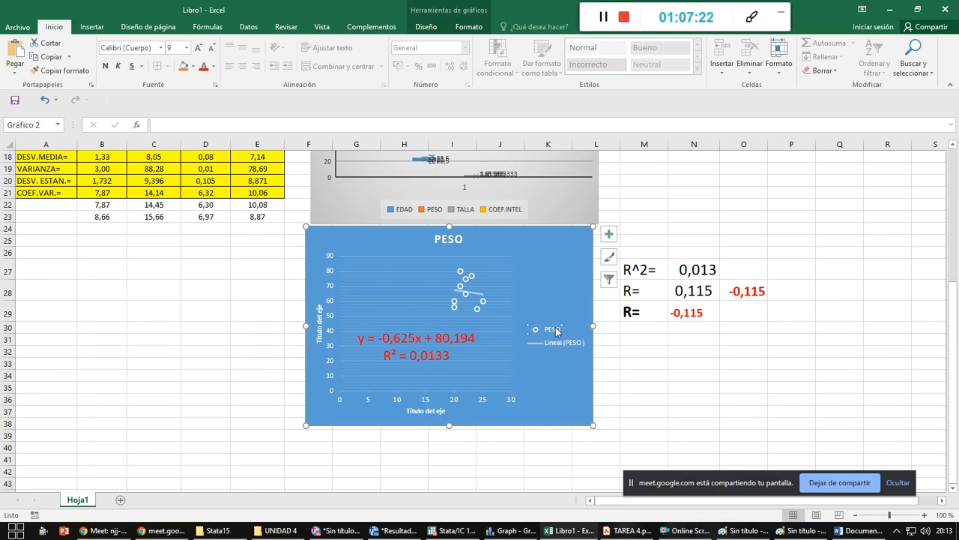
click(562, 349)
key(Delete)
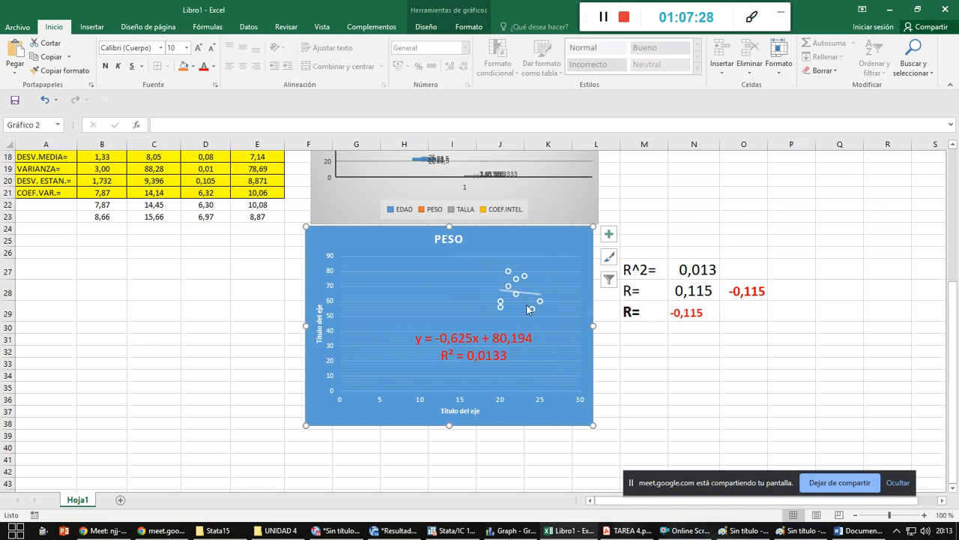
- Draw a descending straight line across the Stata scatter plot from about (57.5, 24.2) to (77, 21), comparing it with Excel's trendline
key(alt+Tab)
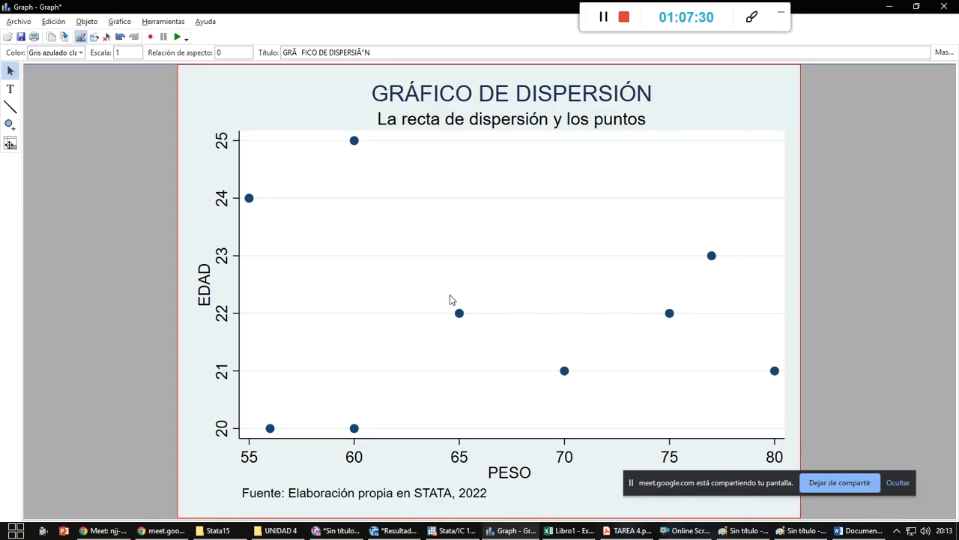
key(alt+Tab)
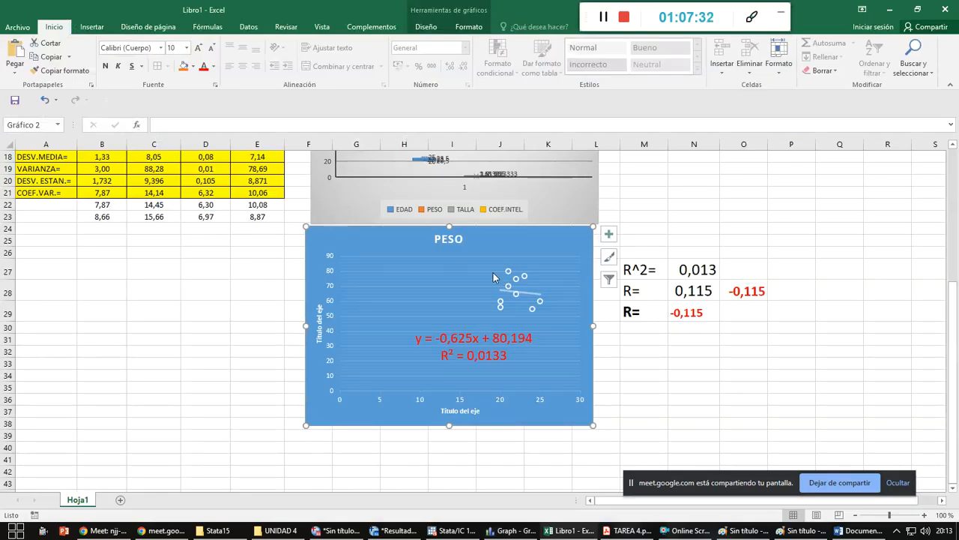
key(alt+Tab)
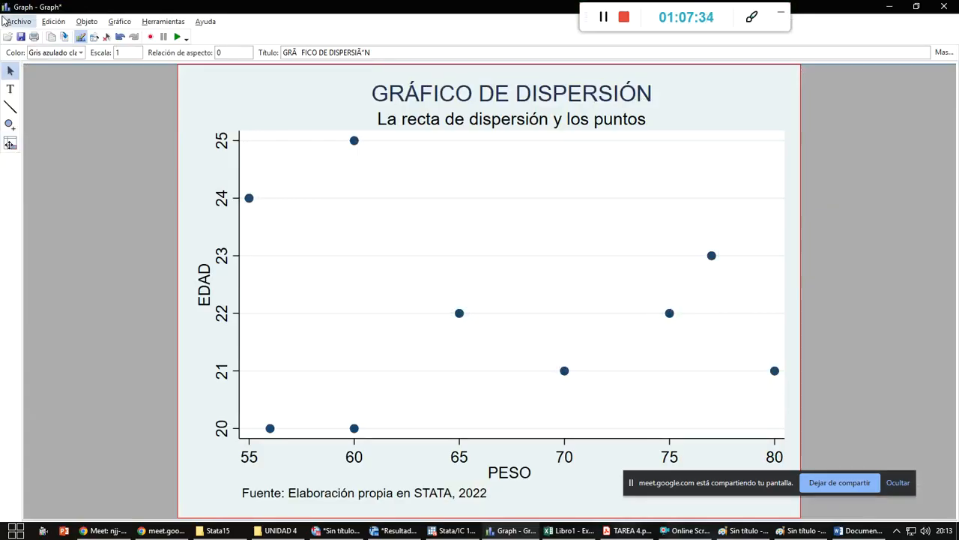
click(11, 107)
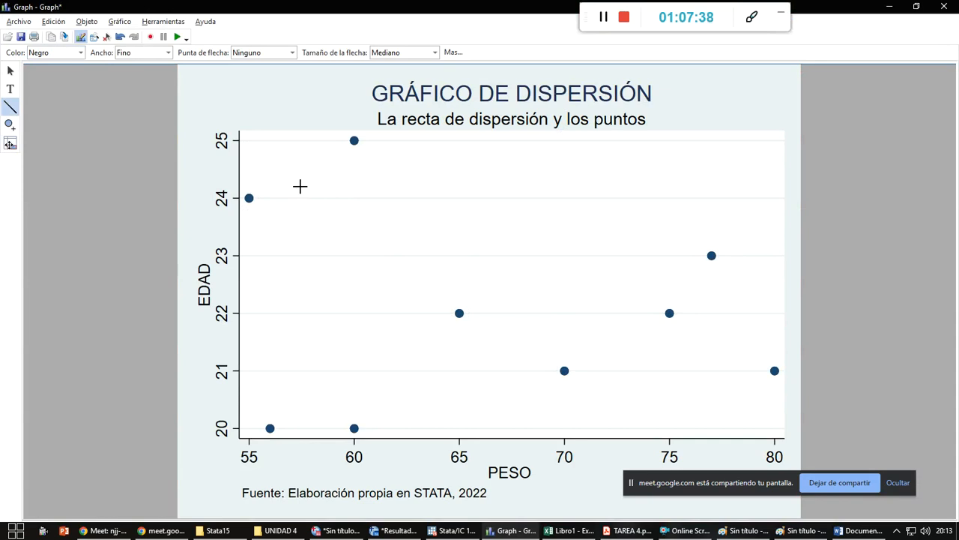
key(alt+Tab)
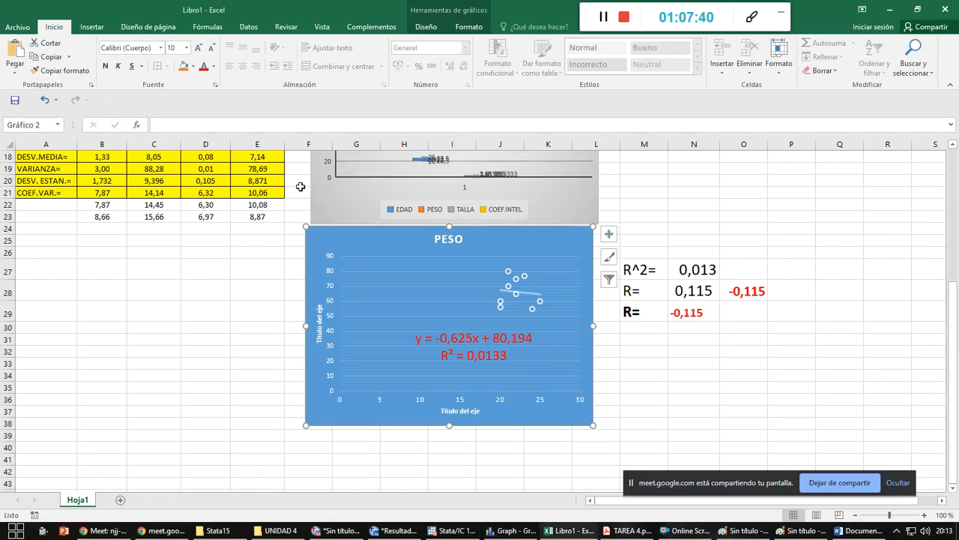
key(alt+Tab)
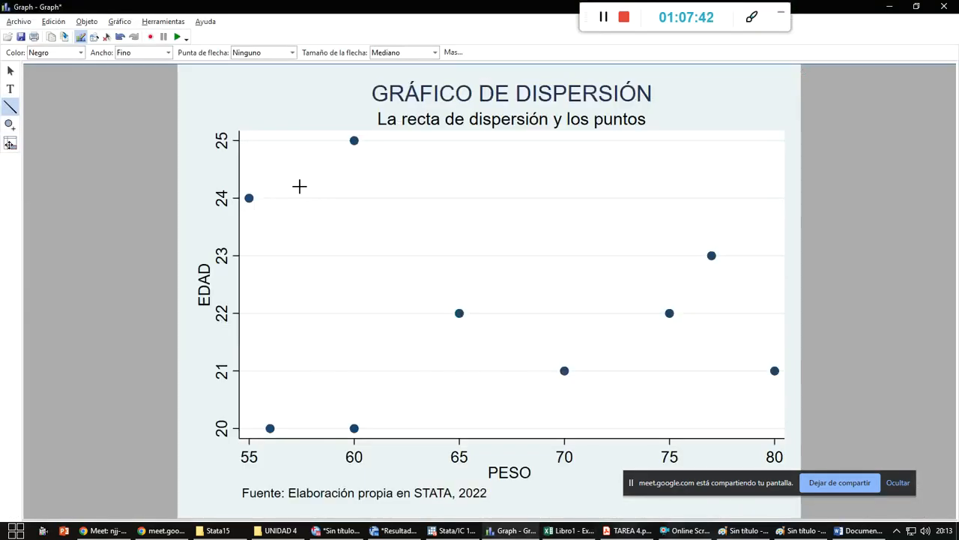
drag(299, 186, 713, 368)
key(alt+Tab)
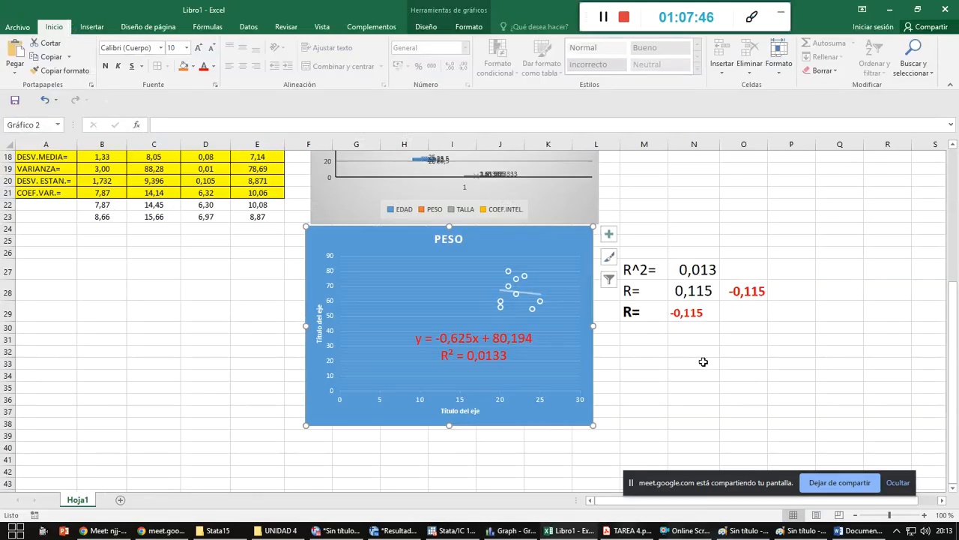
key(alt+Tab)
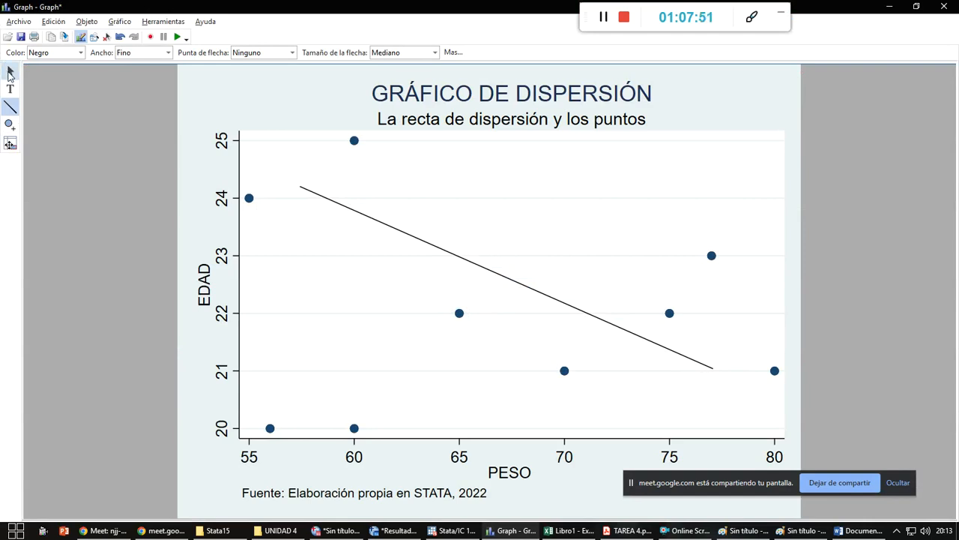
- Start a text label above the drawn line, and copy the equation Edad=-0.021*peso+23.41 from the Word document
click(9, 84)
click(416, 214)
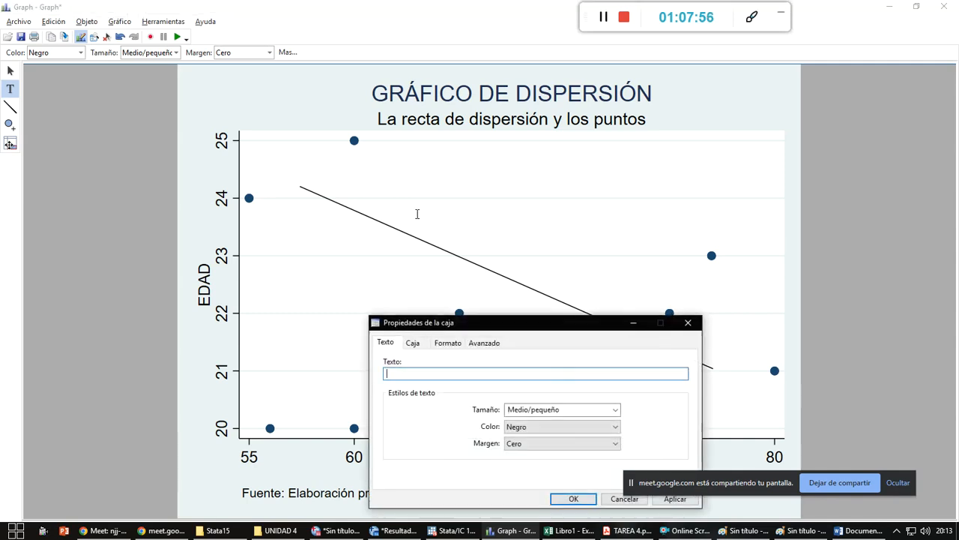
key(alt+Tab)
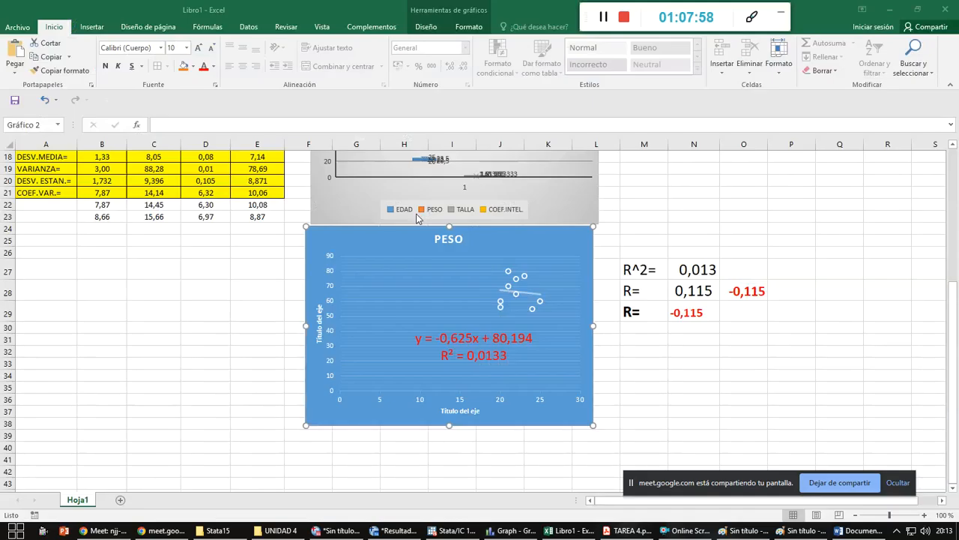
key(alt+Tab)
key(alt+Tab)
key(alt+Tab)
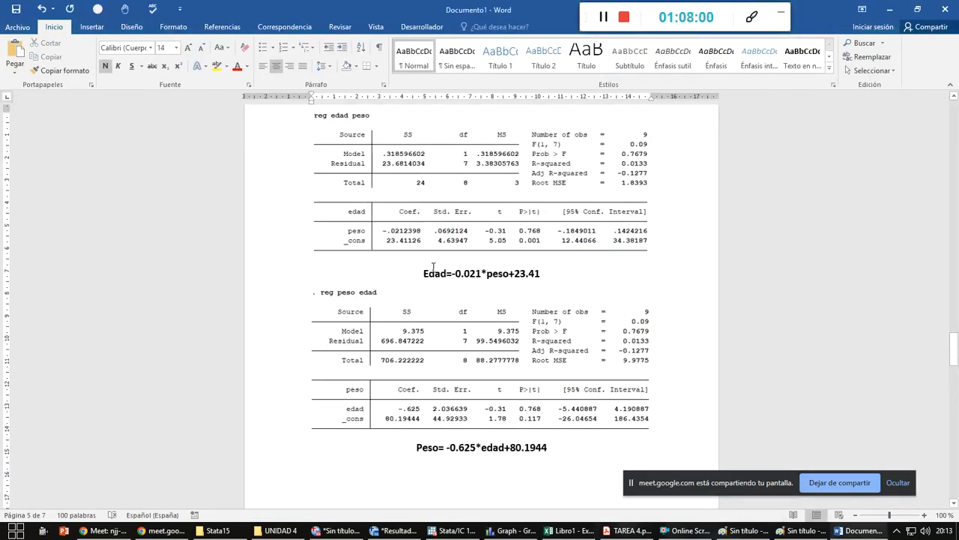
key(alt+Tab)
drag(424, 274, 542, 274)
key(ctrl+c)
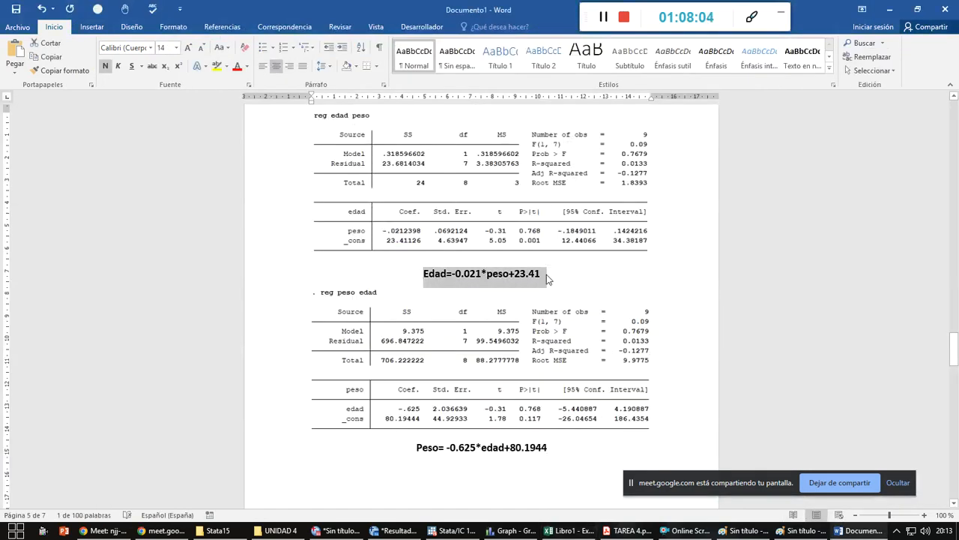
- Paste the copied equation into the Stata graph's text label, set its color to Rojo, and place it
key(alt+Tab)
key(alt+Tab)
key(Tab)
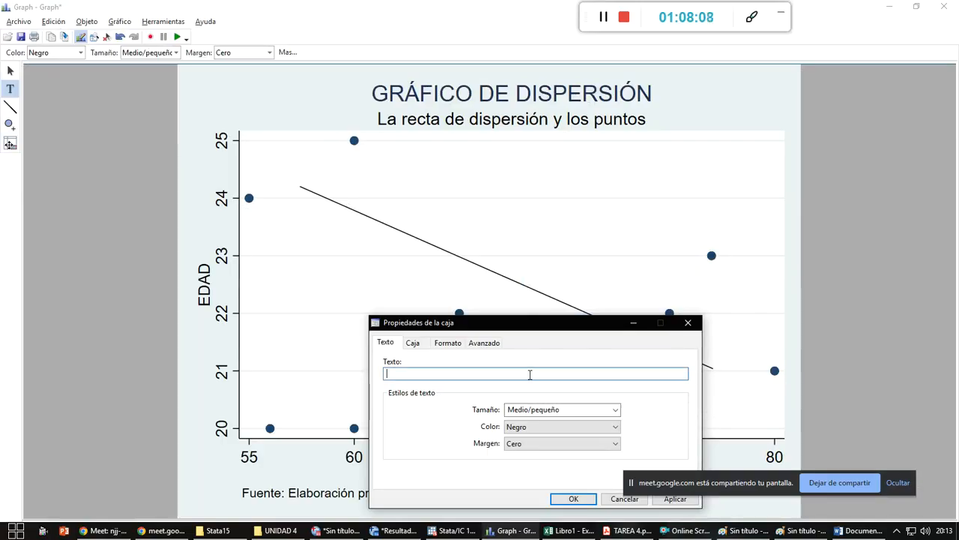
key(ctrl+v)
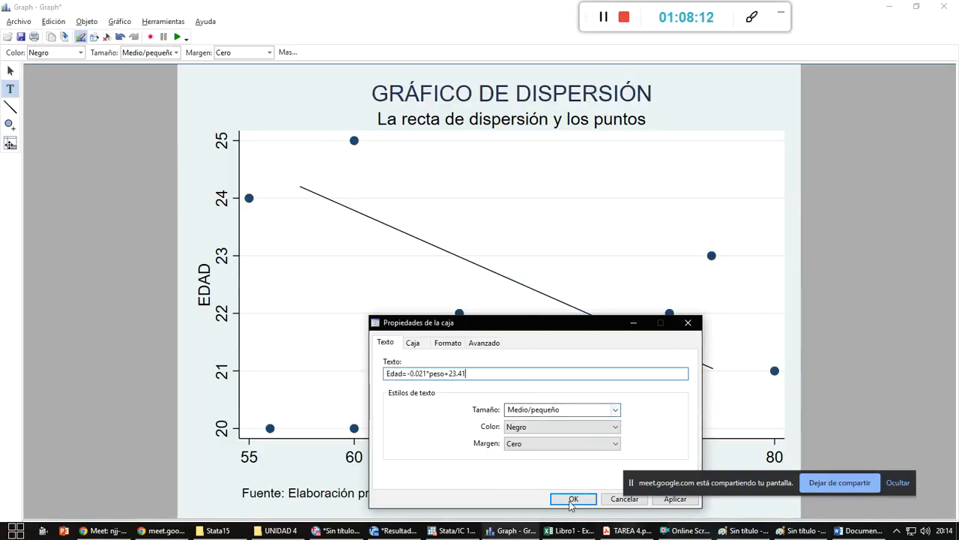
click(561, 427)
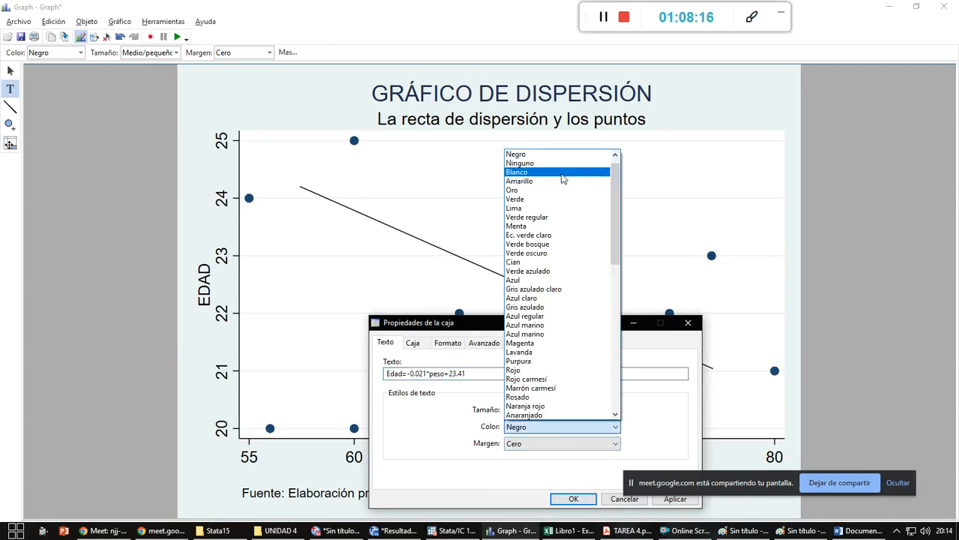
click(537, 370)
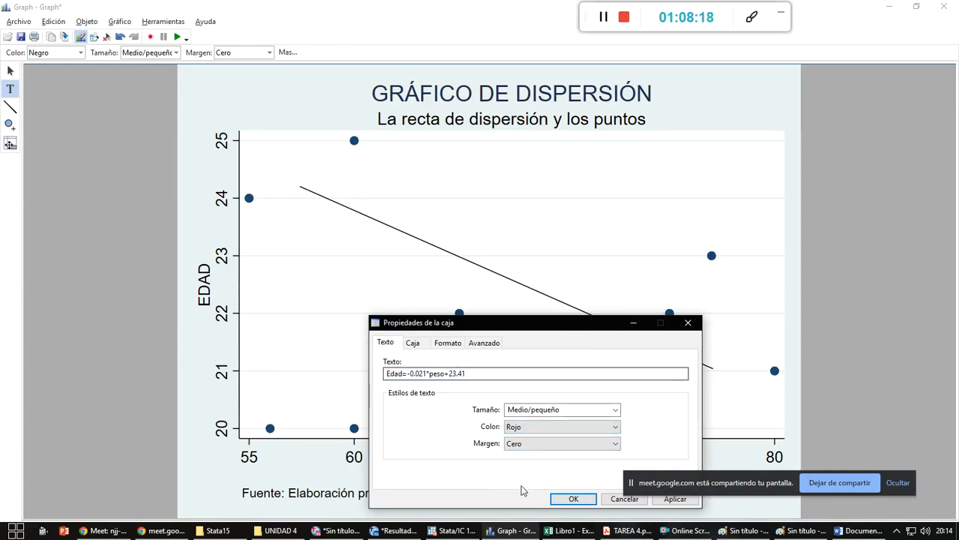
click(571, 499)
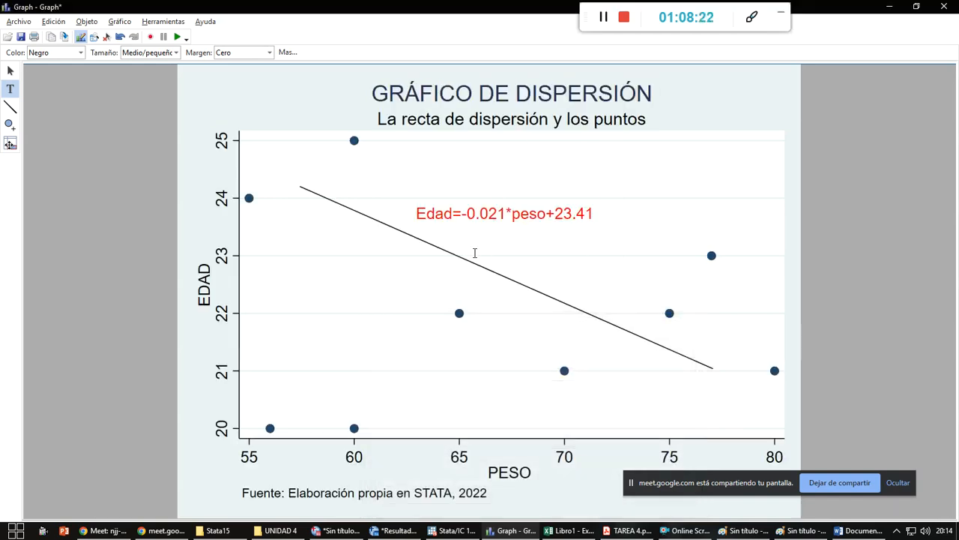
- Start a new text label below the equation on the Stata graph, reading R^2=0.0133, taking the R-squared from the Word regression output
click(483, 239)
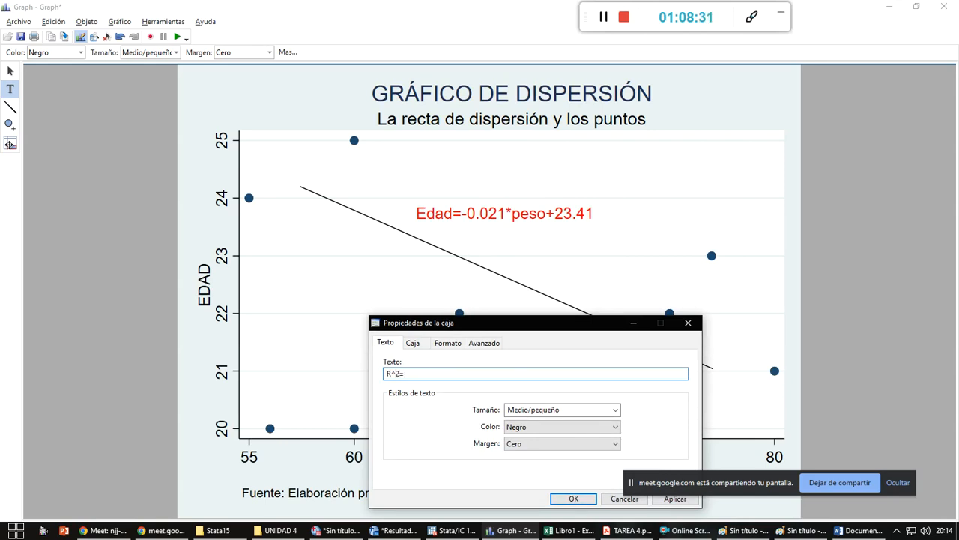
key(alt+Tab)
key(alt+Tab)
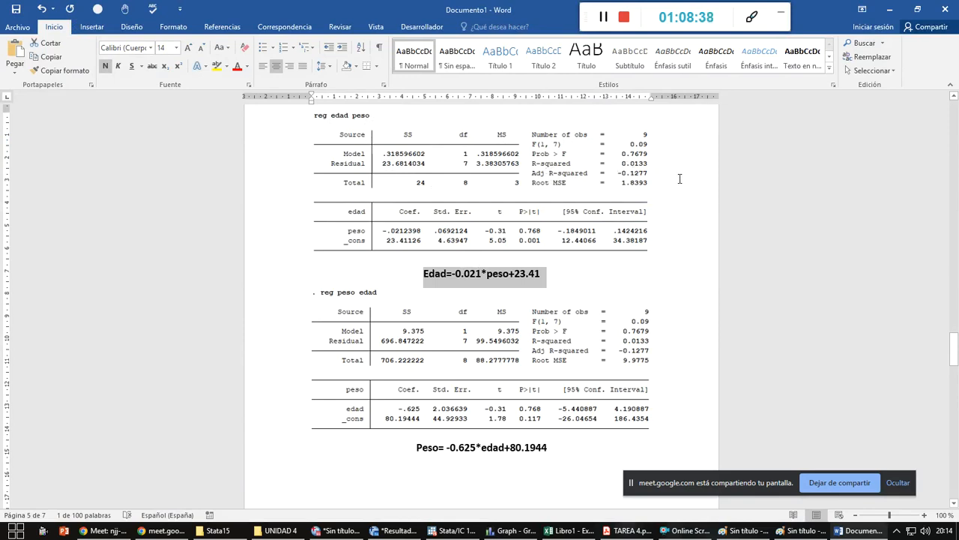
key(alt+Tab)
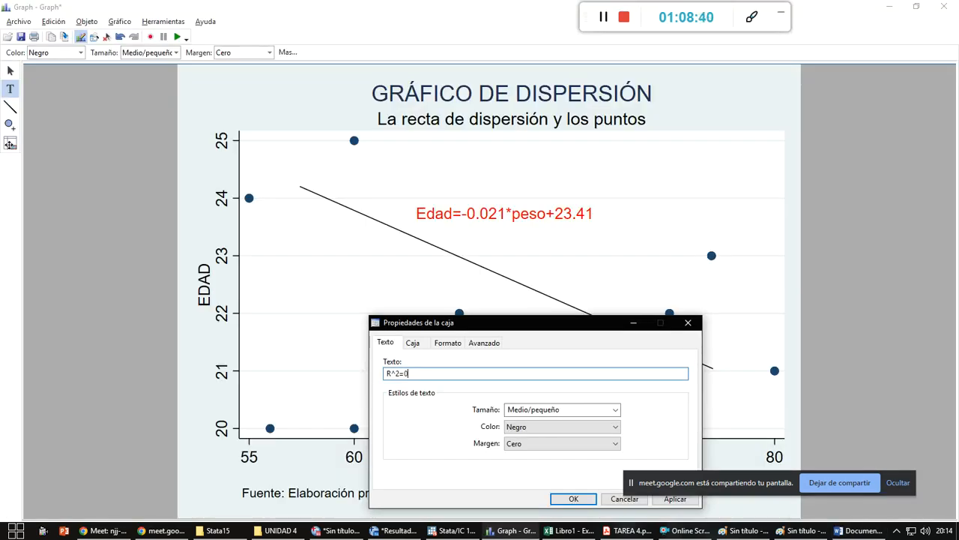
key(alt+Tab)
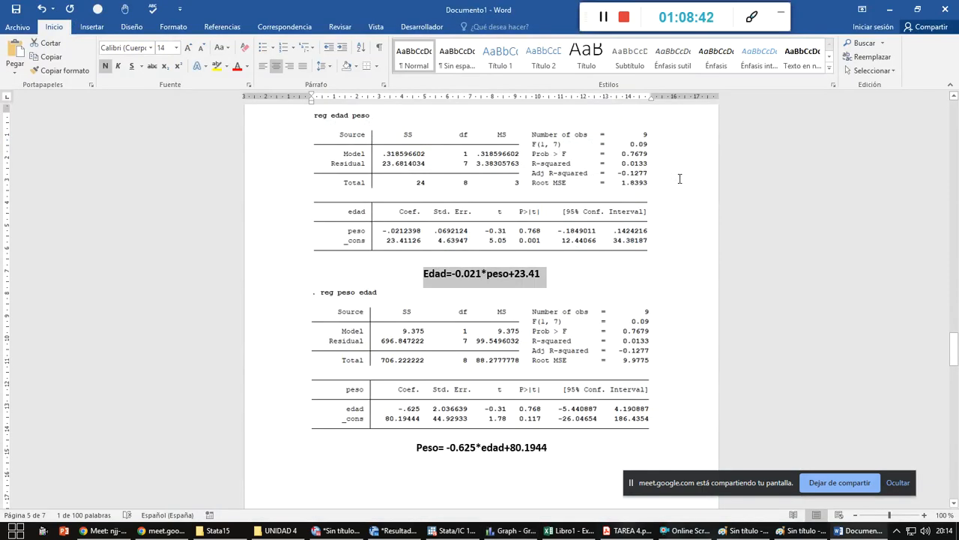
key(alt+Tab)
text(0133)
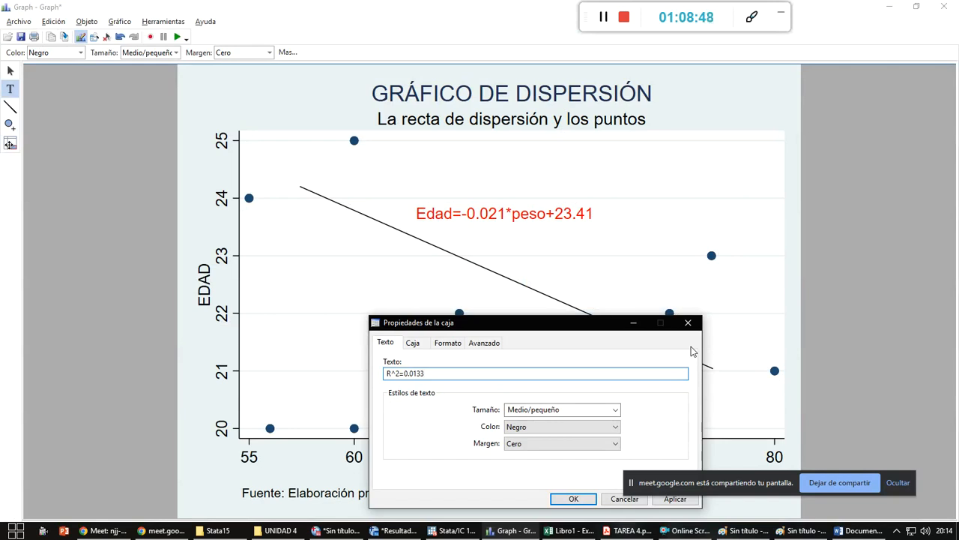
- Extend the label with ", R ajustado=-0.1277", set its color to Azul, and place it on the graph
text(,  Rajust)
click(437, 373)
key(alt+Tab)
text(1277)
click(615, 427)
click(536, 279)
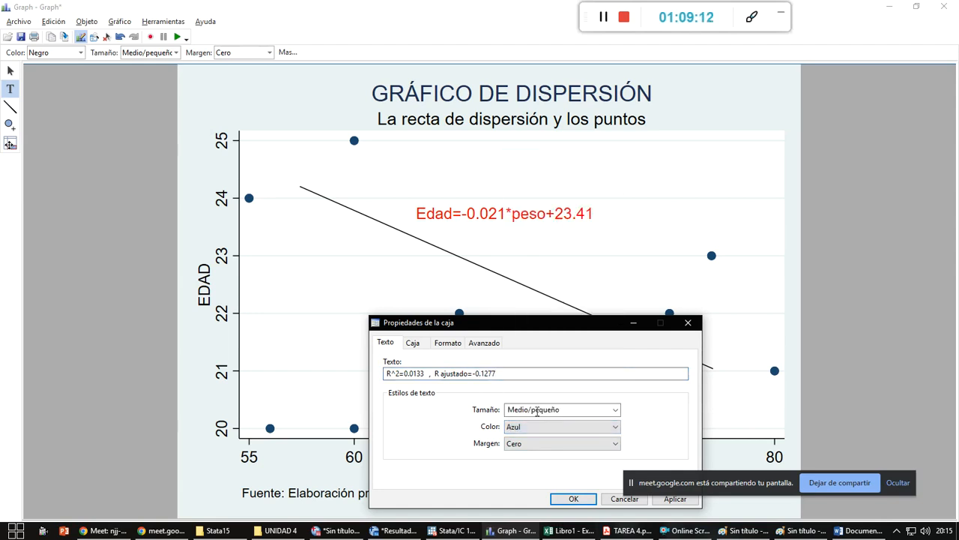
click(572, 498)
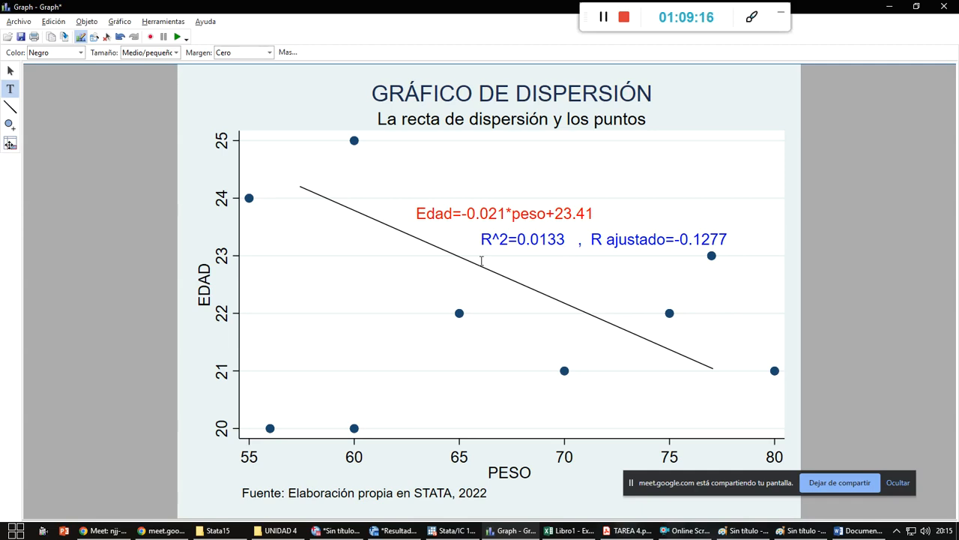
- Discard the stray text box, select and copy the whole Stata graph, and switch to the Word document
click(748, 87)
key(Escape)
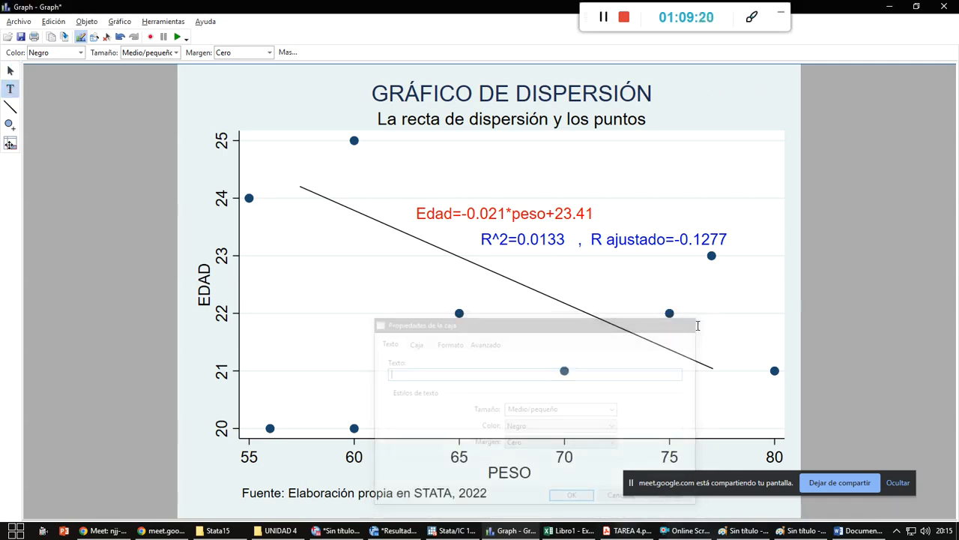
click(10, 71)
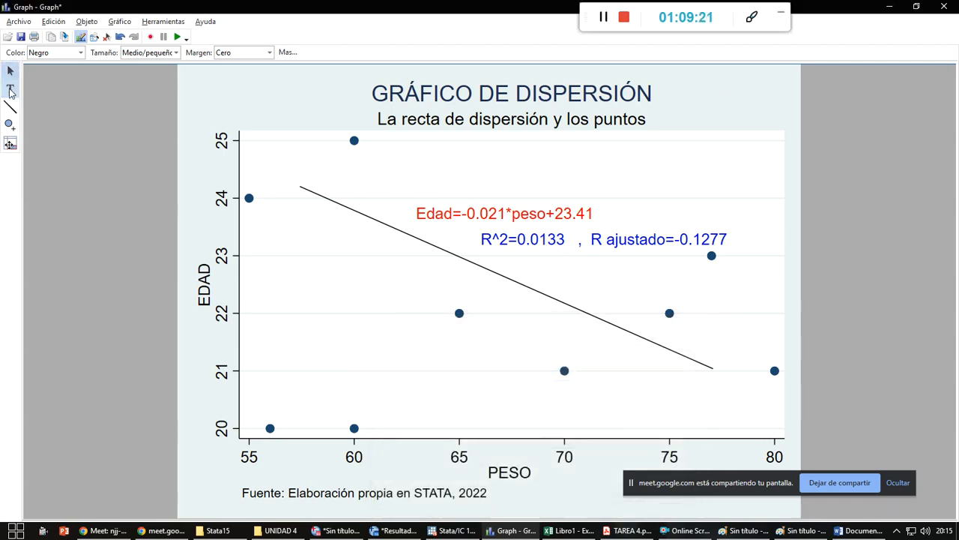
click(298, 105)
click(304, 112)
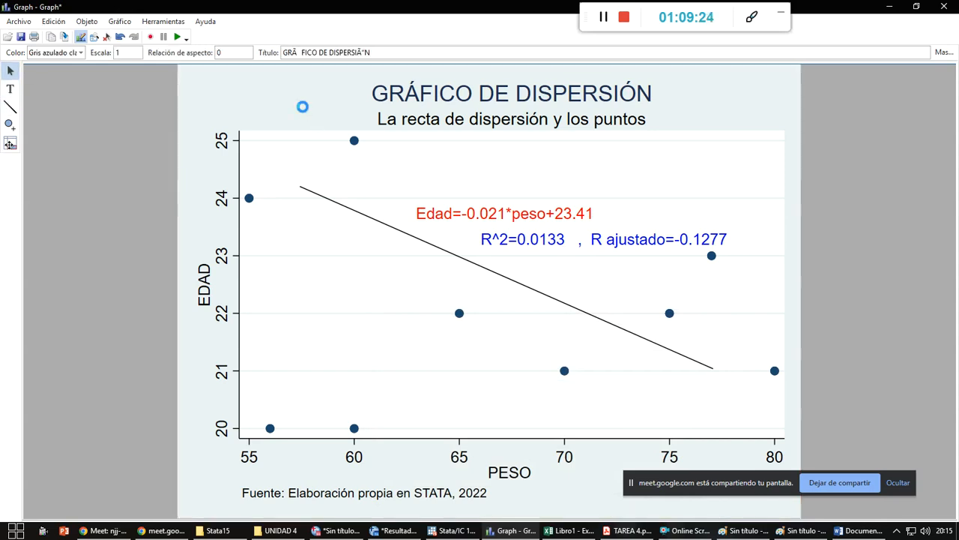
key(alt+Tab)
key(alt+Tab)
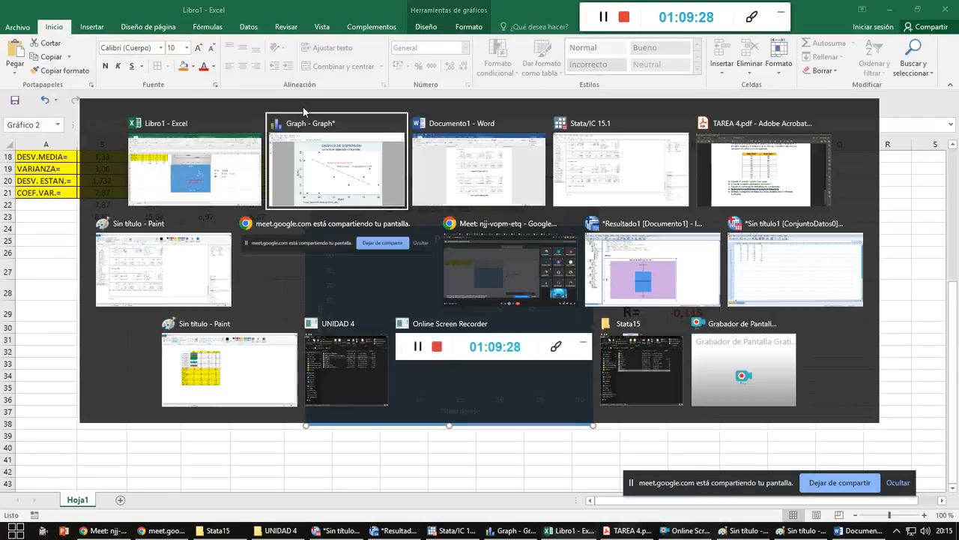
key(alt+Tab)
key(alt+Tab)
- Add blank lines below the equation Edad=-0.021*peso+23.41 and paste the scatter plot there
scroll(510, 247, down, 1)
click(553, 216)
key(Return)
key(Return)
key(Return)
key(Return)
key(Up)
key(Up)
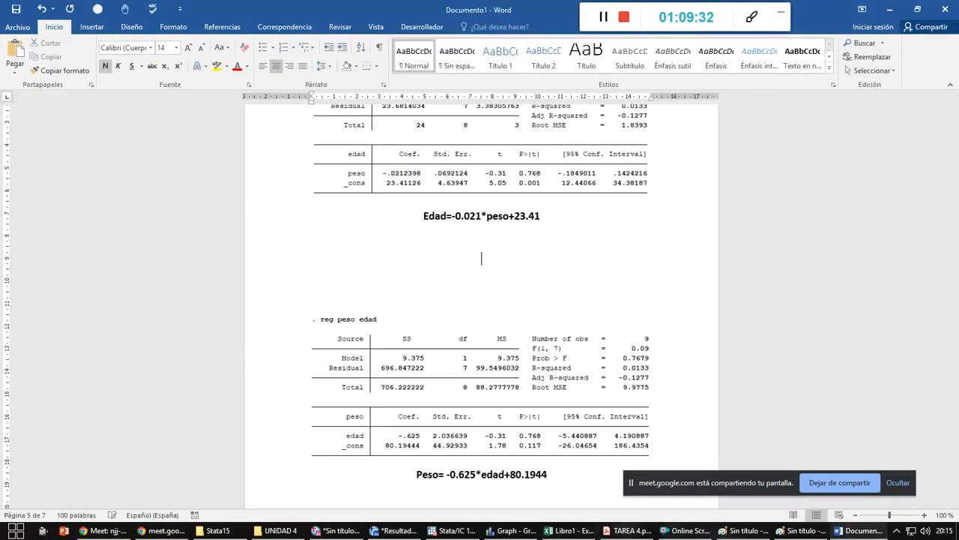
key(ctrl+v)
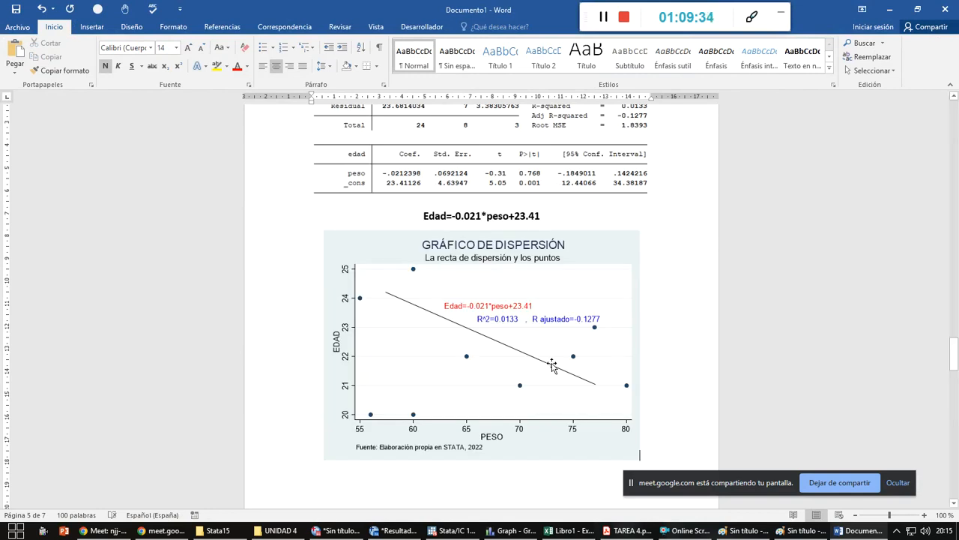
click(532, 306)
- Switch to TAREA 4.pdf and highlight item e of Ejercicio Nº5, comparing it with the graph in the Word document
key(alt+Tab)
key(Tab)
key(Tab)
key(Tab)
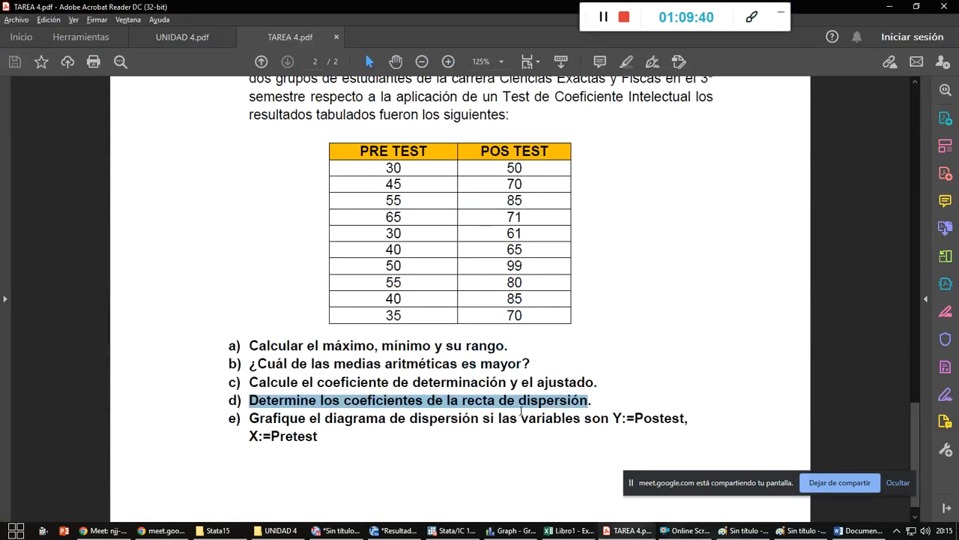
drag(265, 421, 679, 427)
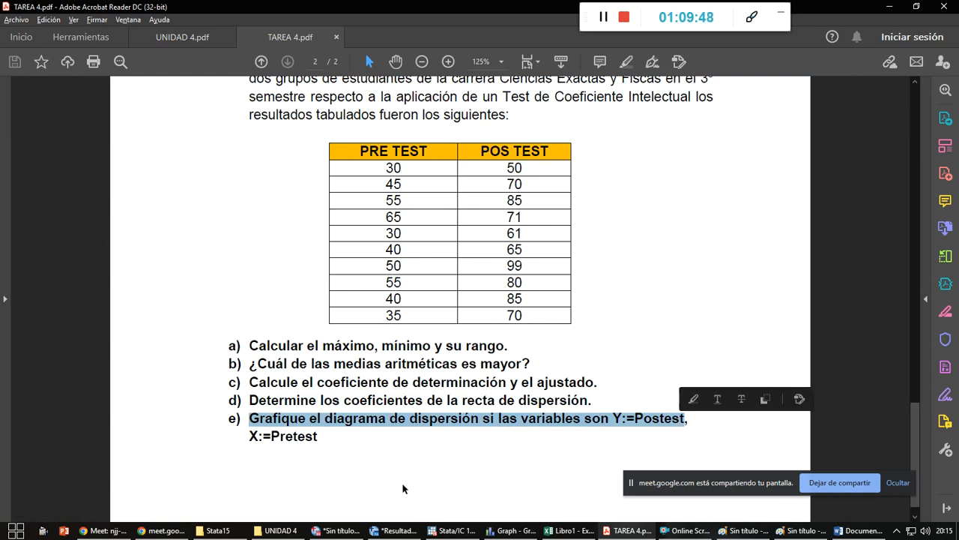
click(333, 444)
key(alt+Tab)
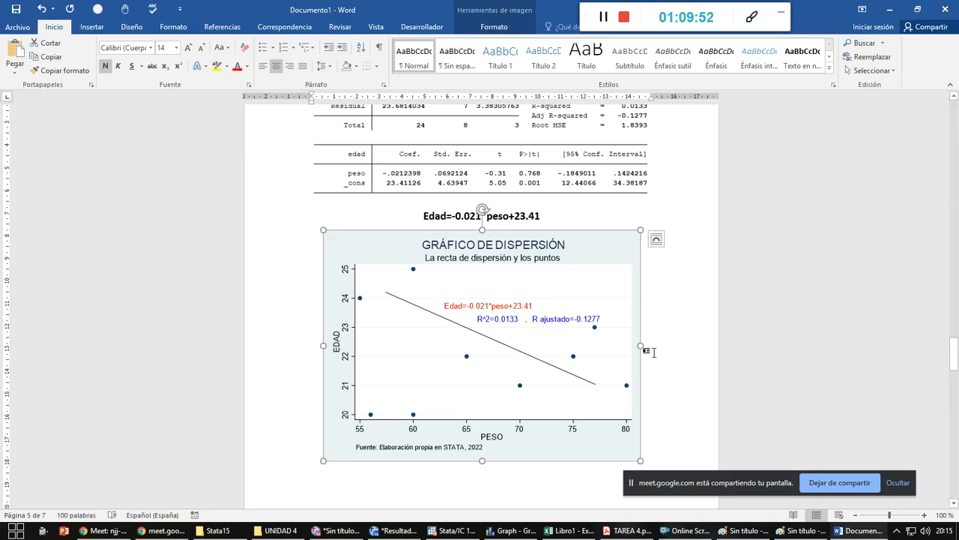
- Return to TAREA 4.pdf and review the grouped-data table and question of Ejercicio Nº3
key(alt+Tab)
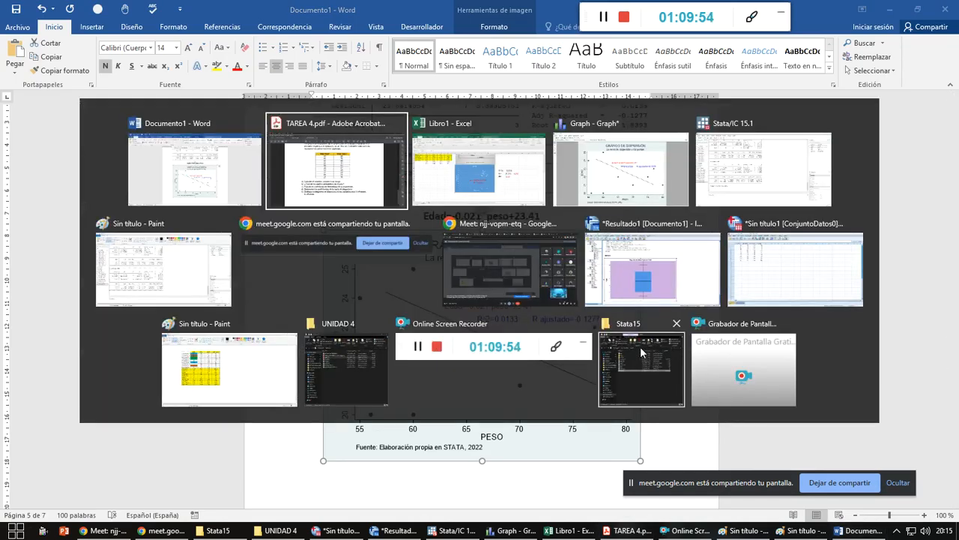
scroll(591, 332, up, 10)
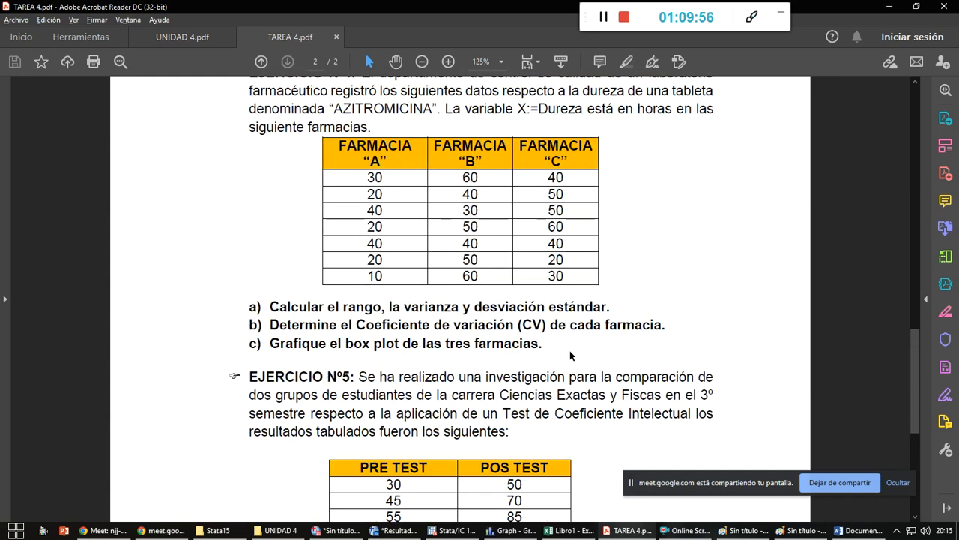
scroll(569, 350, up, 8)
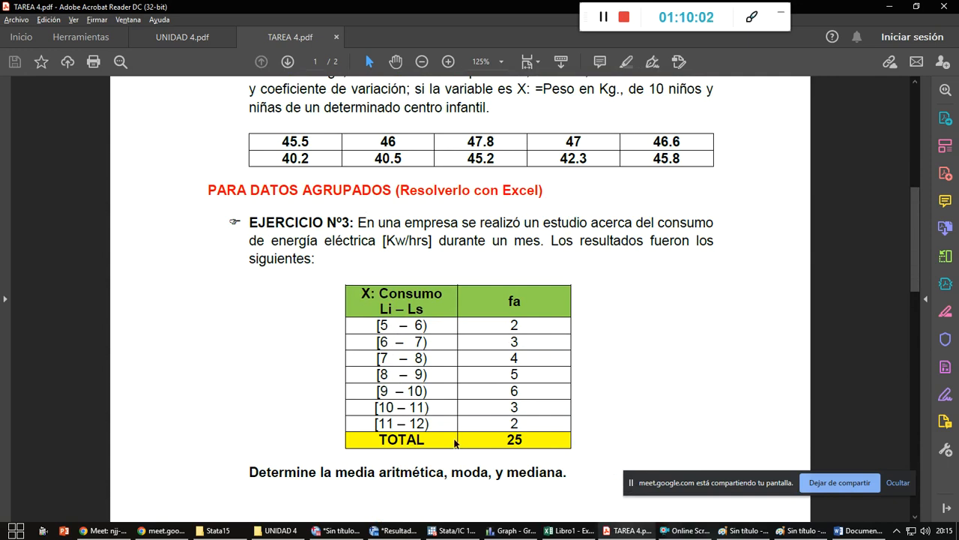
scroll(434, 414, down, 3)
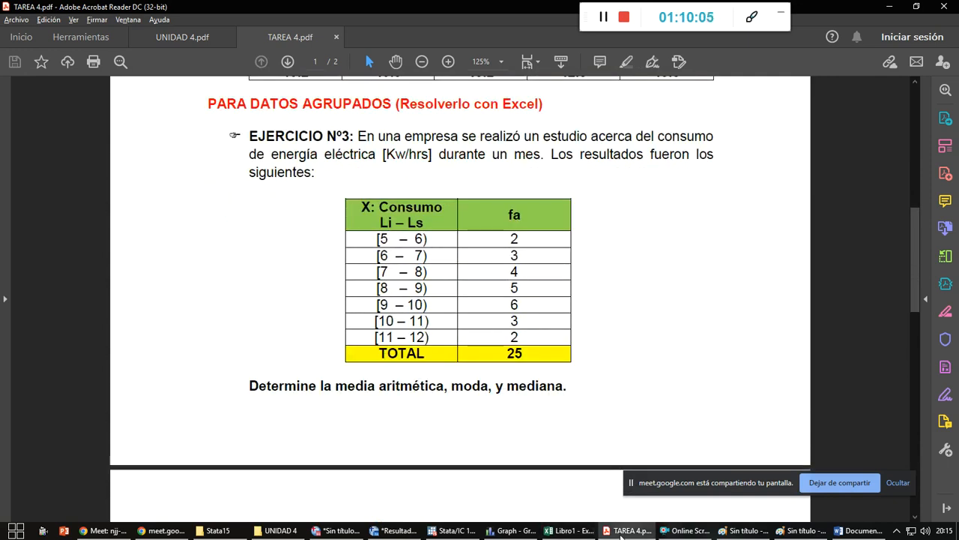
mouse_move(709, 531)
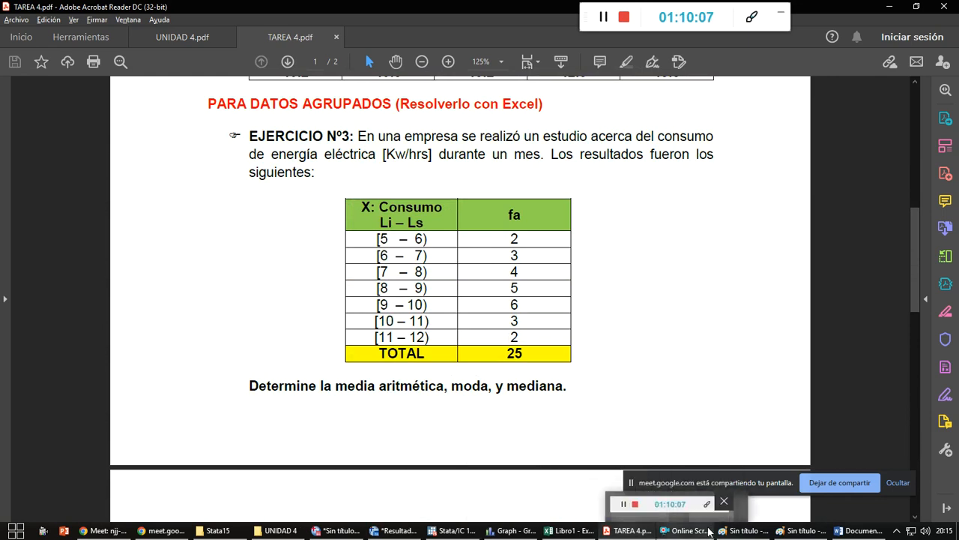
click(619, 533)
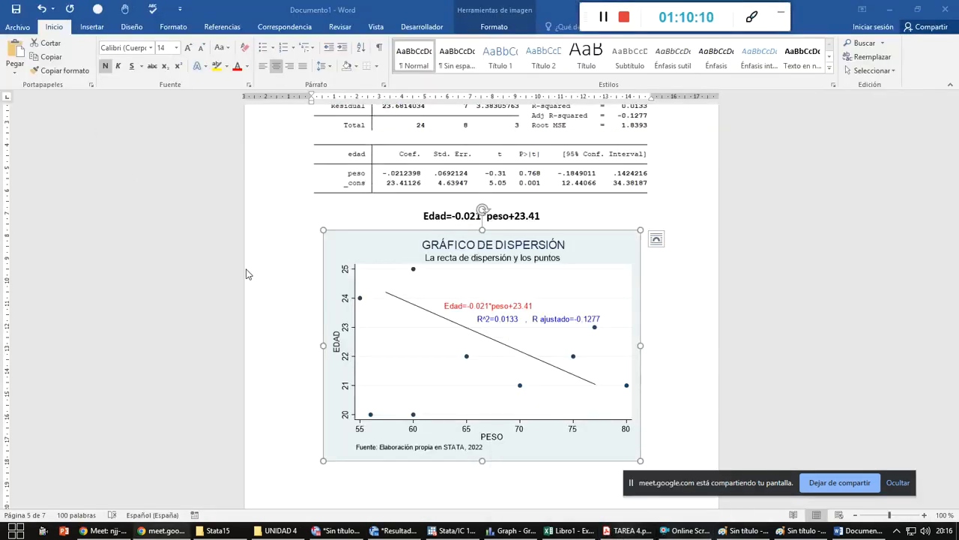
click(628, 531)
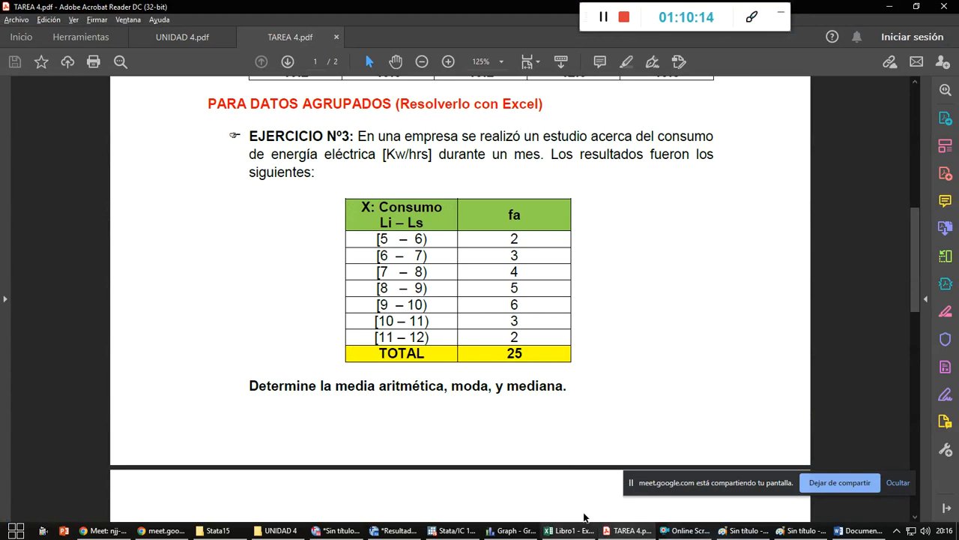
scroll(502, 315, up, 1)
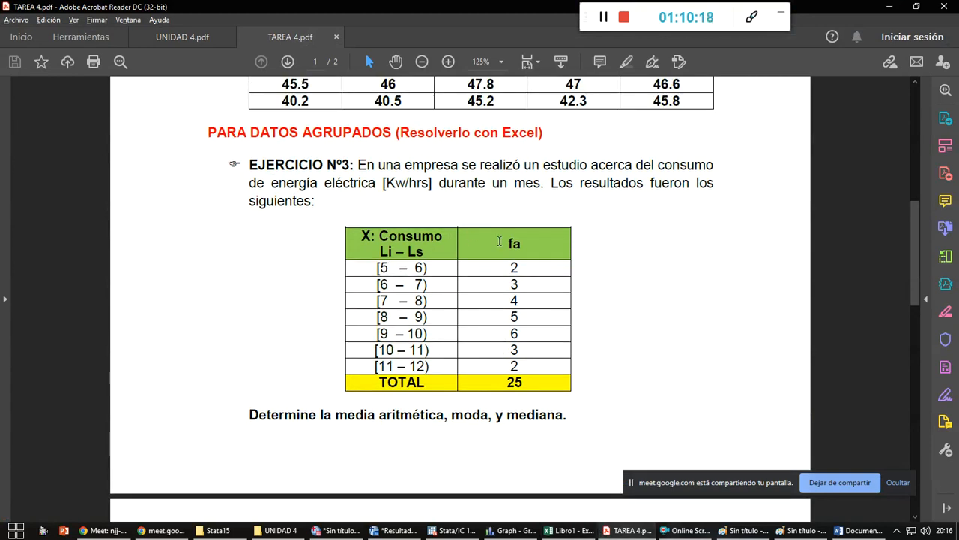
- Switch to the Excel workbook Libro1 and add a new worksheet after Hoja1
key(alt+Tab)
key(Tab)
key(Tab)
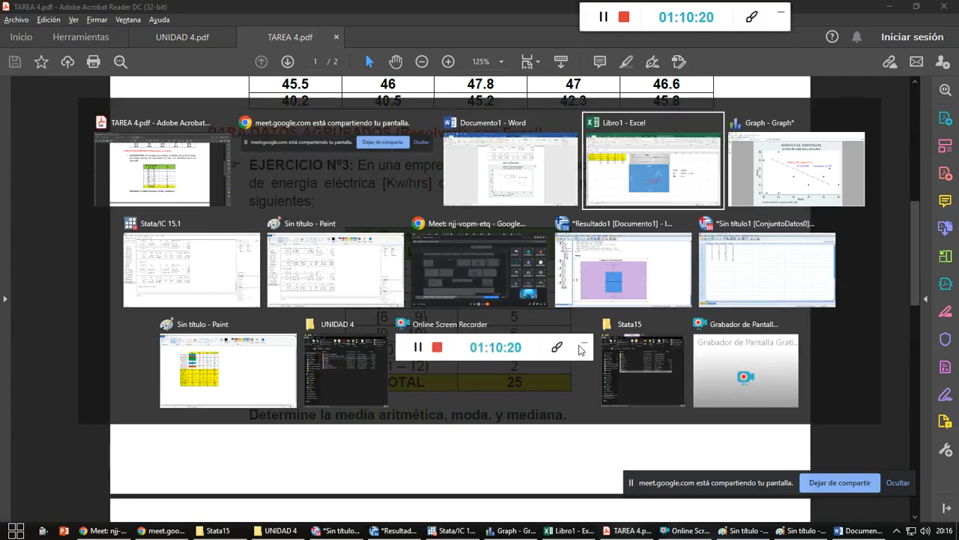
scroll(146, 434, down, 3)
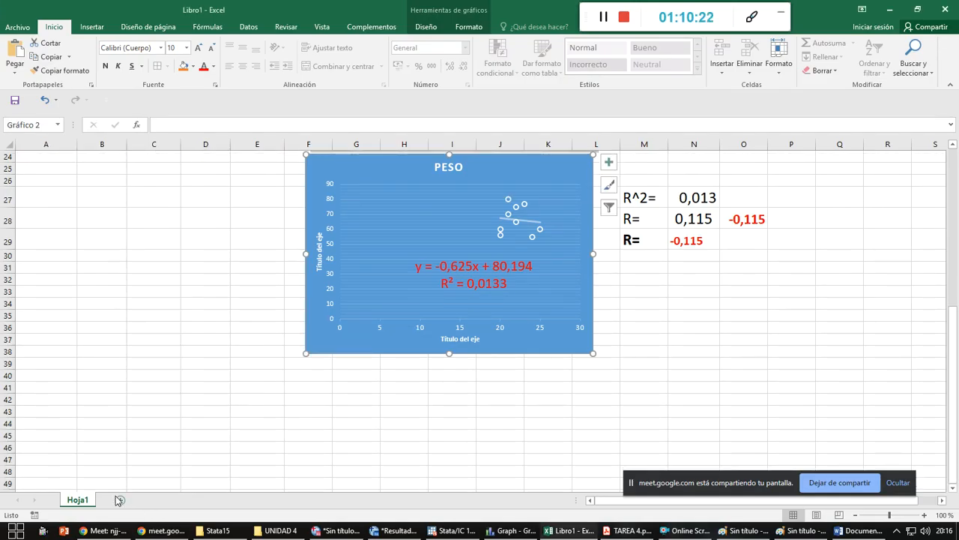
click(119, 500)
drag(656, 486, 304, 21)
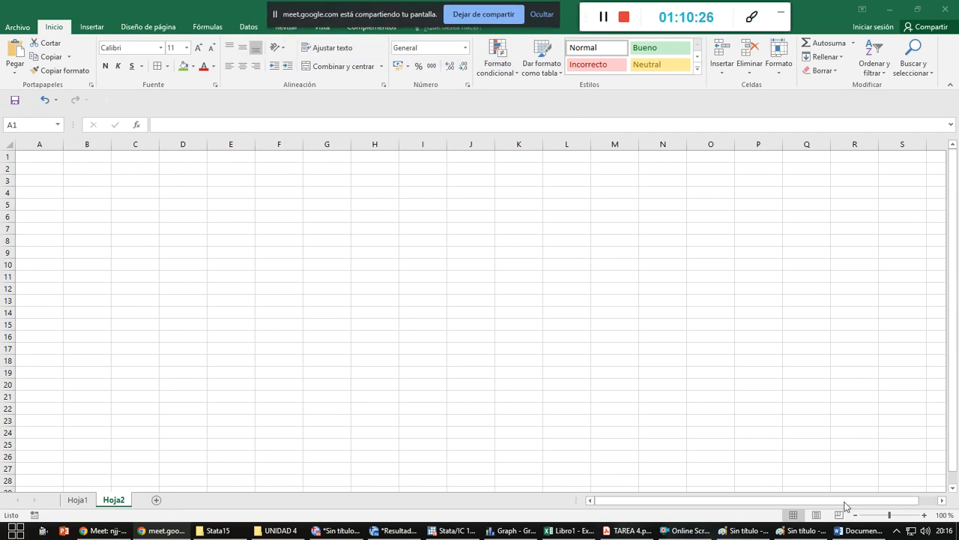
click(924, 515)
click(925, 515)
click(924, 515)
click(924, 515)
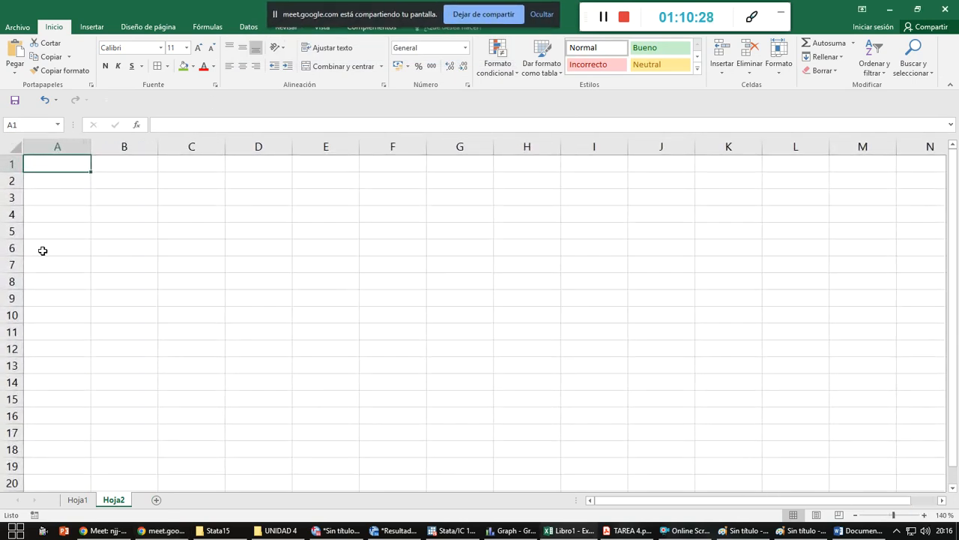
- Enter the class-limit headers "[ Li" in C4 and "Ls )" in D4 of the new sheet
click(146, 214)
click(187, 214)
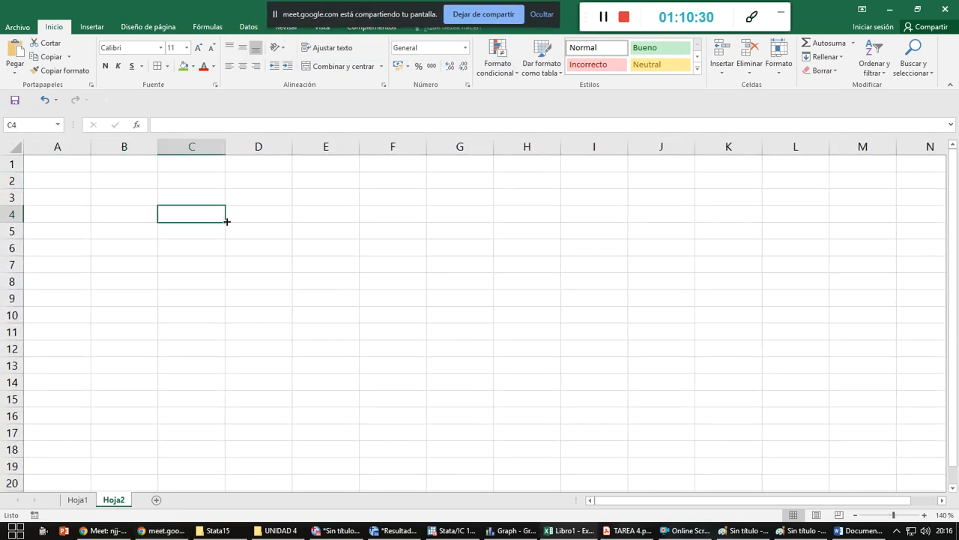
text([)
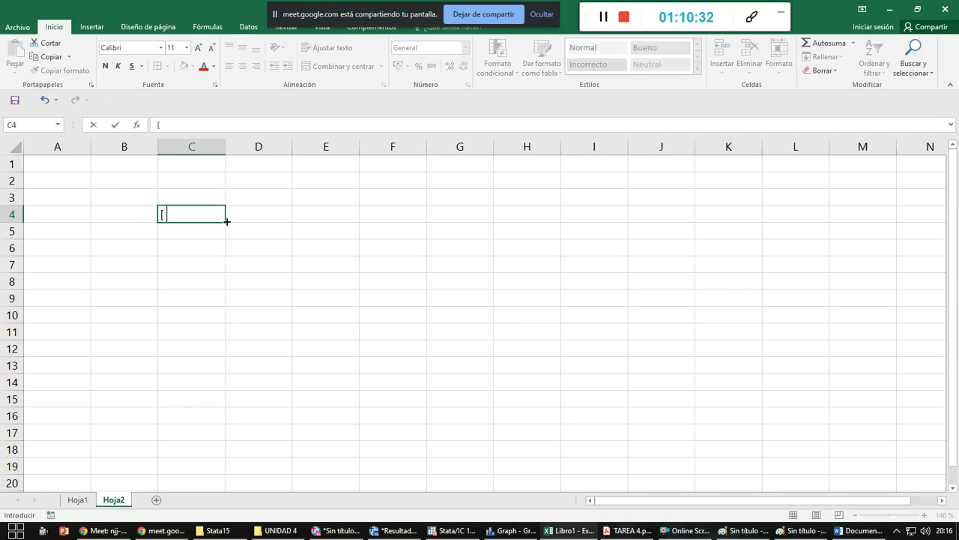
text( Li)
key(Tab)
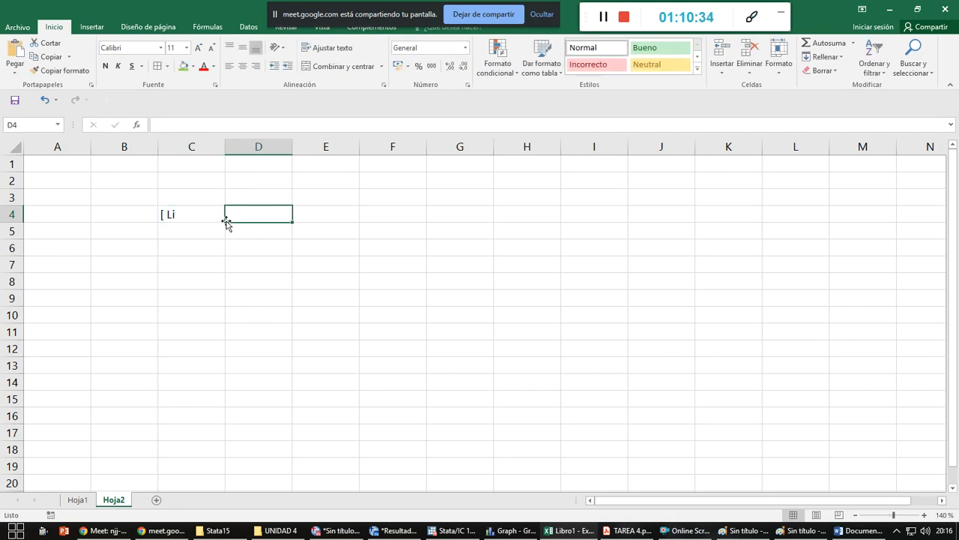
text(Ls))
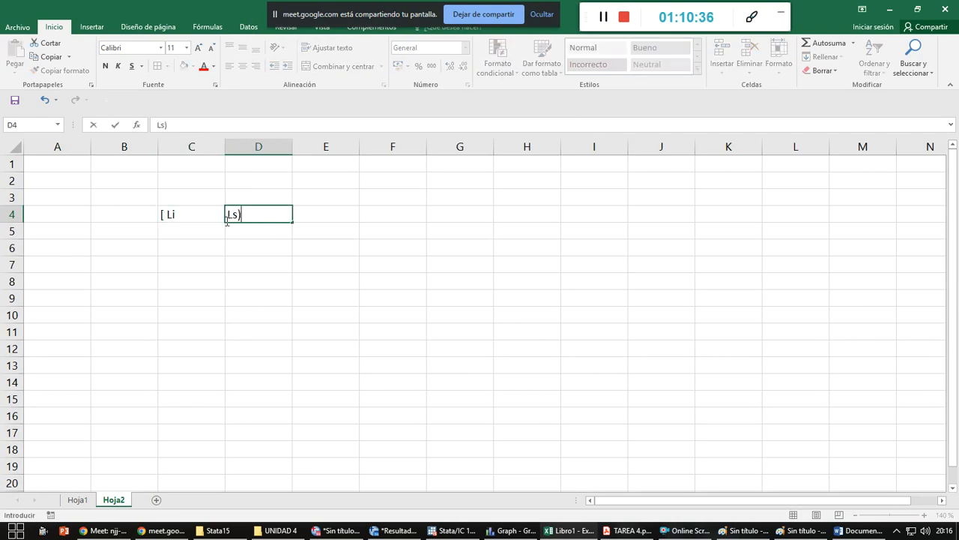
text())
key(Return)
- Add the headers "Xi" in E4 and "fa" in F4
key(Up)
key(Right)
text(Xi)
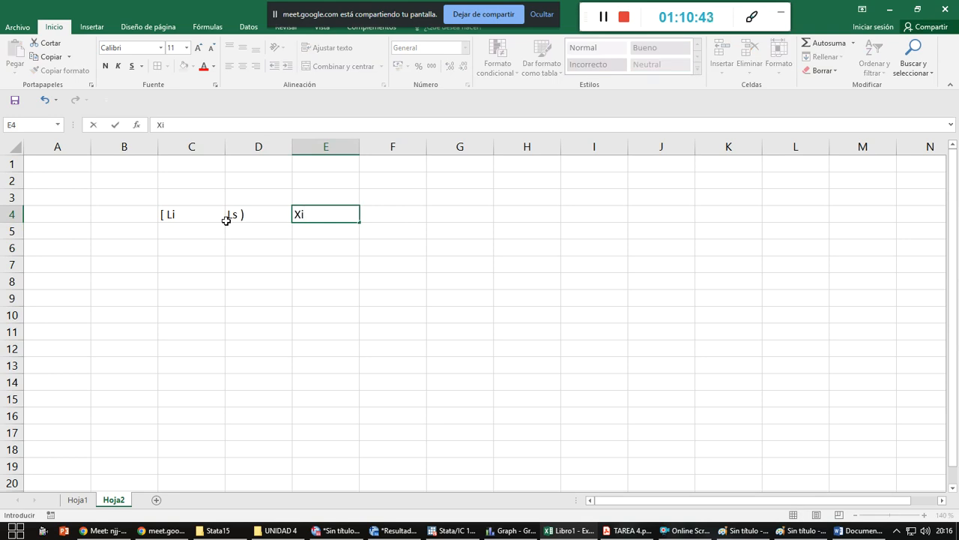
key(Right)
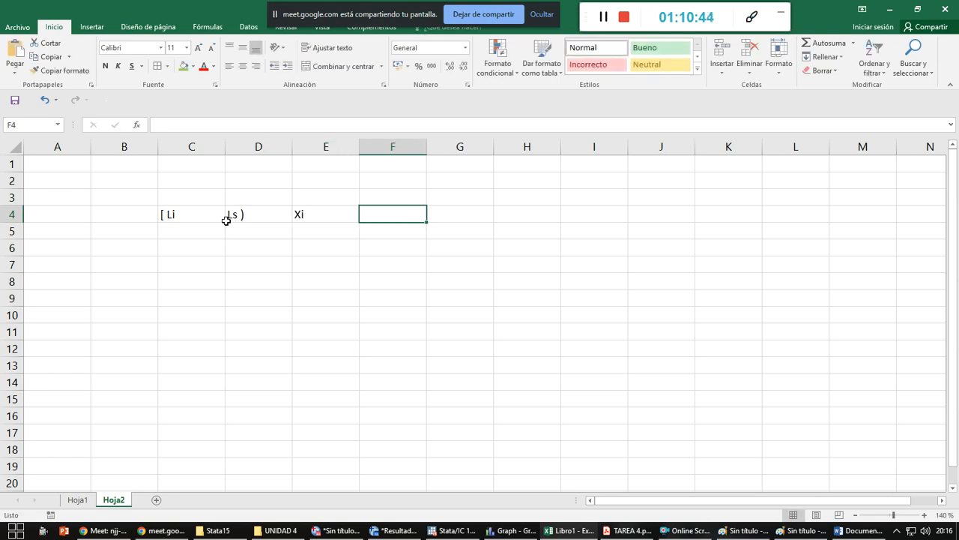
text(fa)
key(Right)
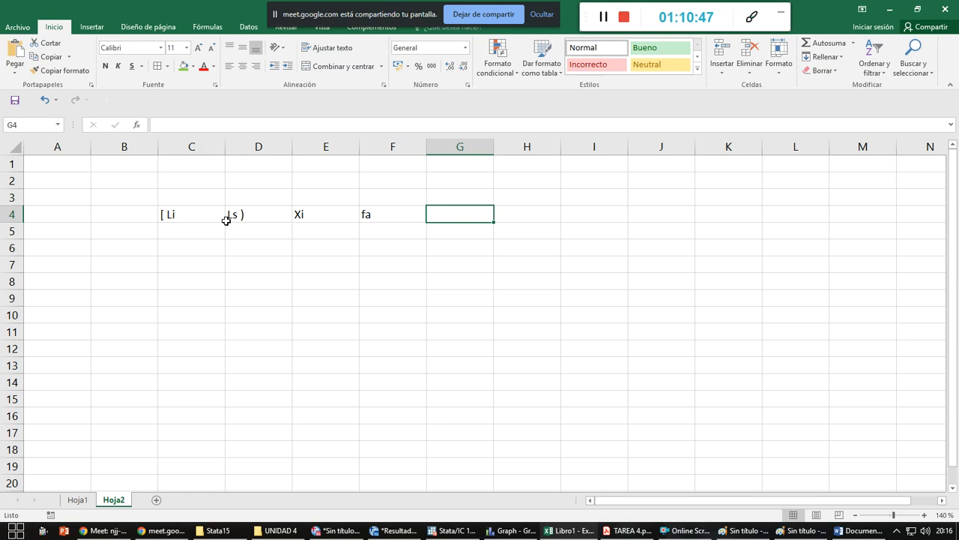
- Add the headers "Fa" in G4 and "Xi*fa" in H4
text(Fa)
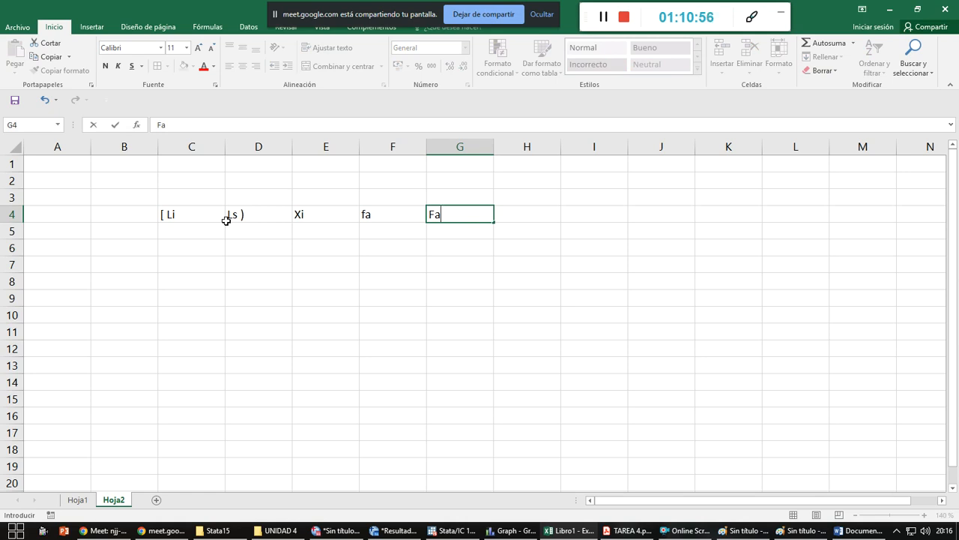
key(Tab)
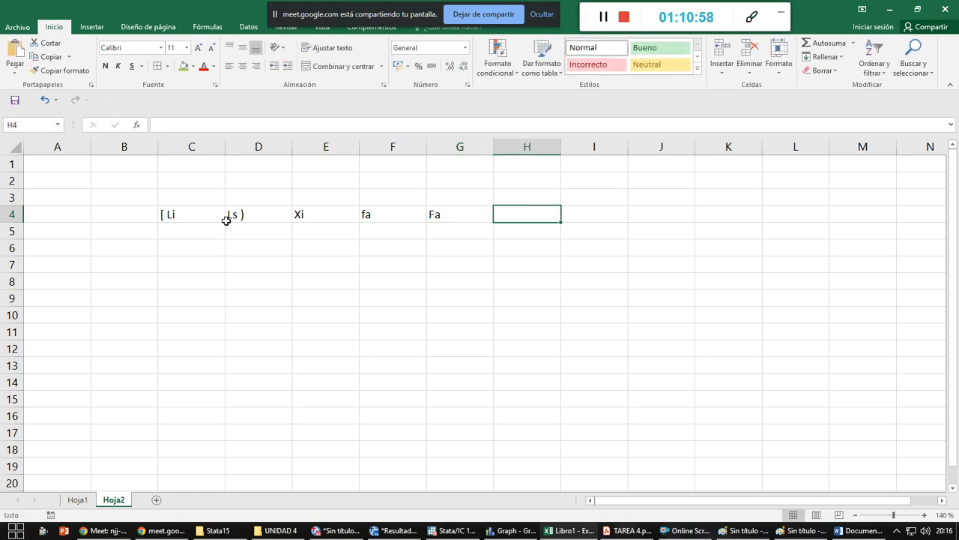
text(XI)
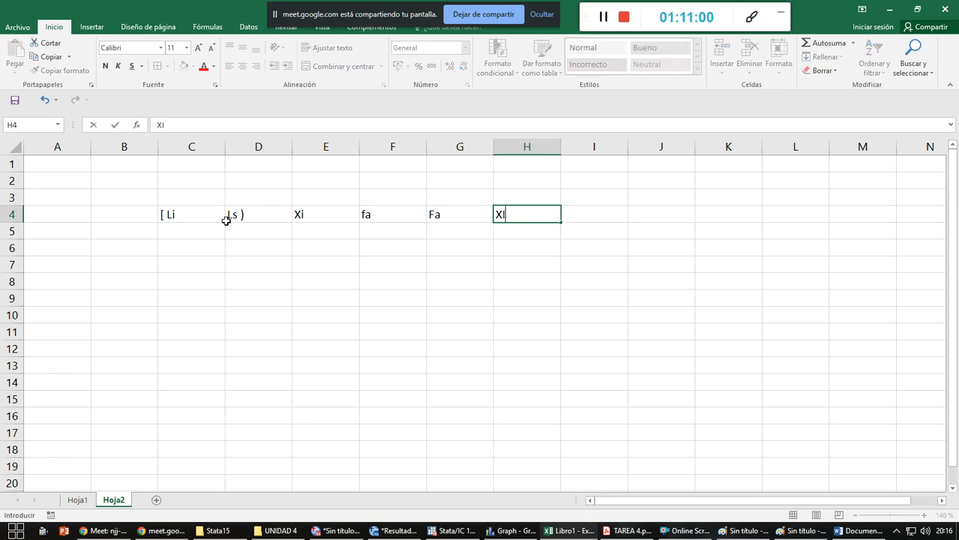
key(BackSpace)
text(i*fa)
key(Return)
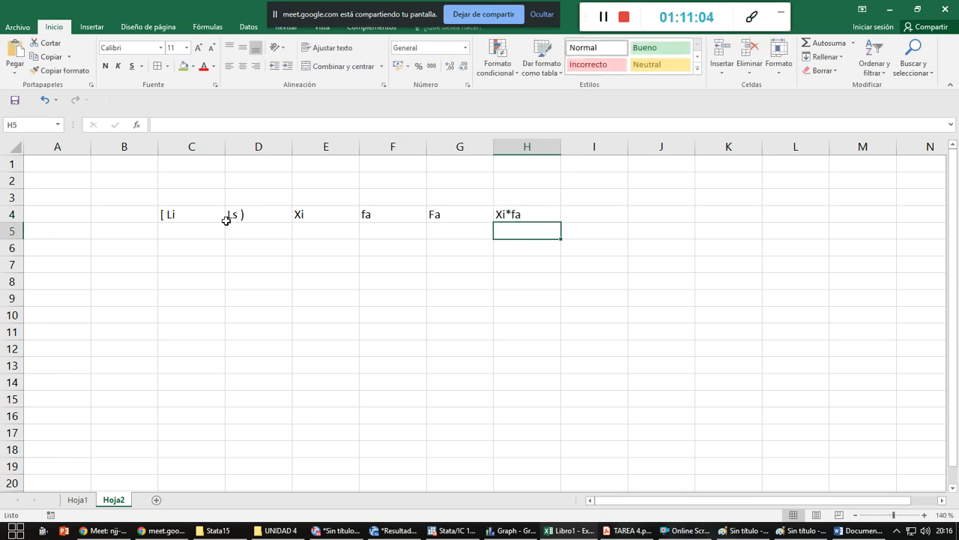
- Apply borders to all cells of C4:H13, with centred, bold text
drag(205, 216, 546, 369)
click(157, 66)
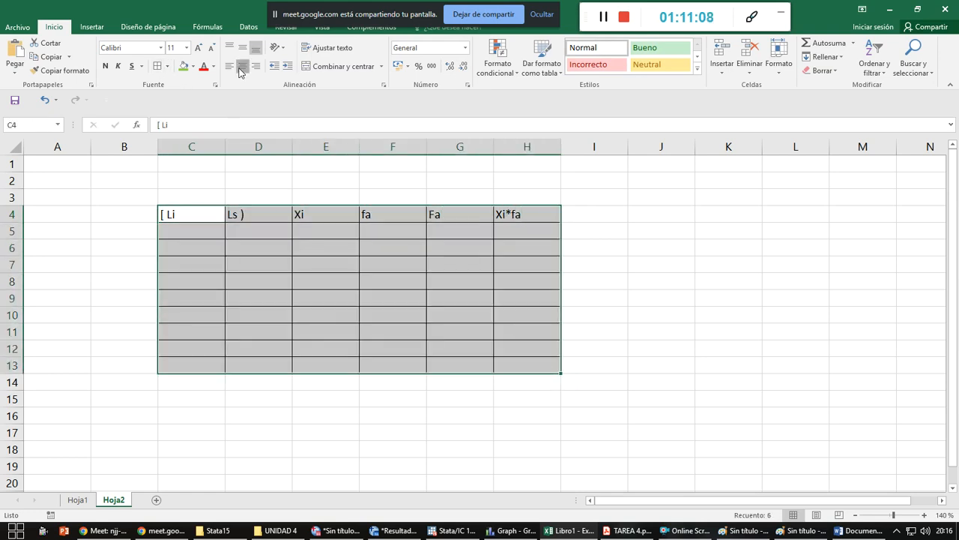
click(242, 66)
click(104, 66)
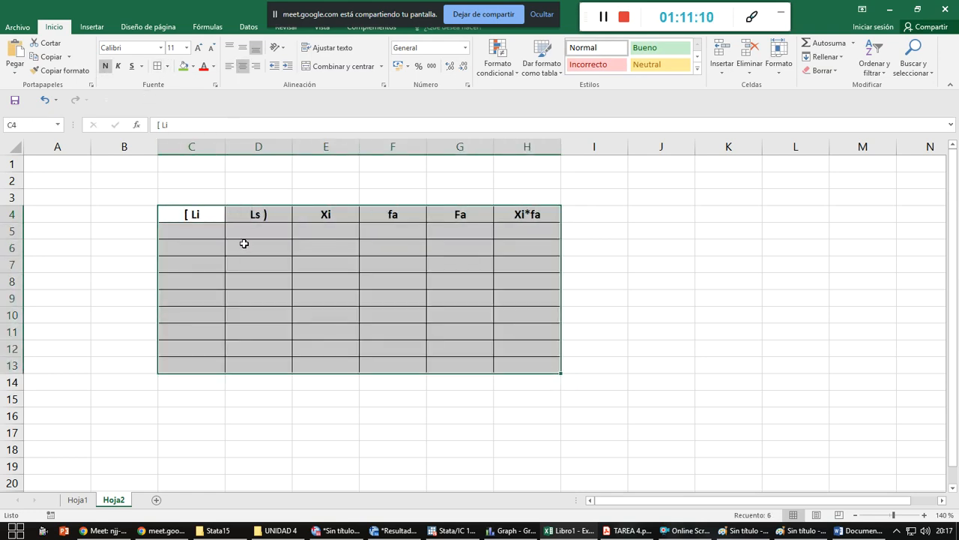
- Fill the header row C4:H4 with green
click(223, 226)
drag(211, 214, 544, 217)
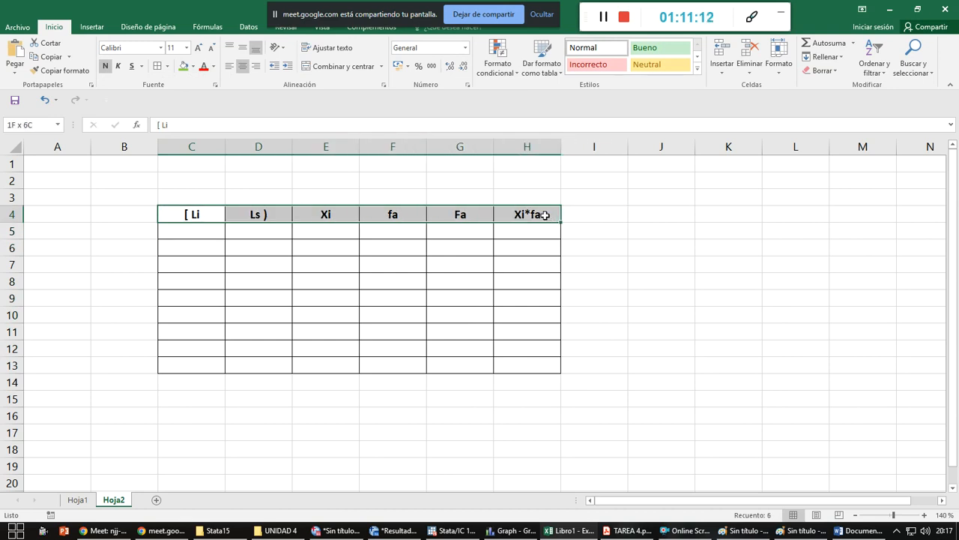
click(183, 66)
- Enter the first class in row 5, with lower limit 19 and upper limit 22
click(193, 236)
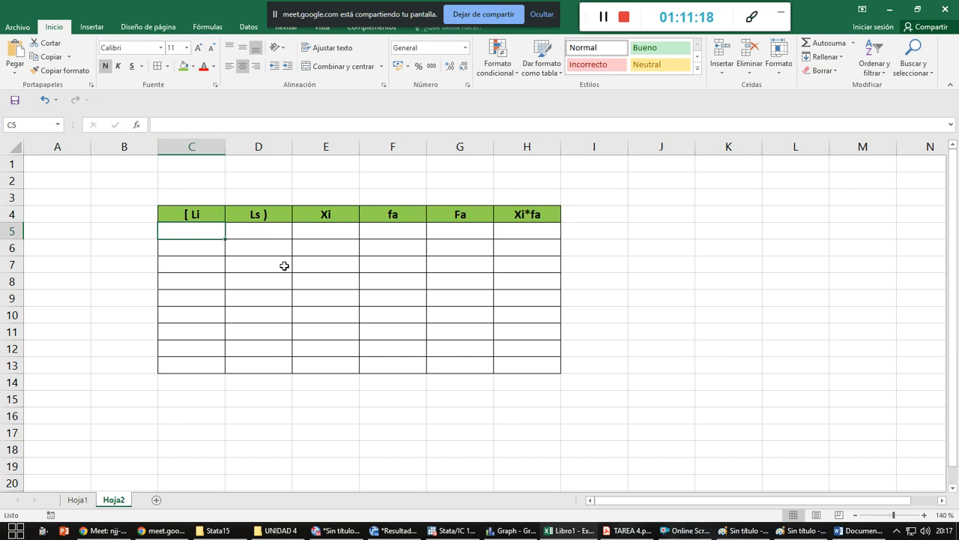
text(19)
key(Tab)
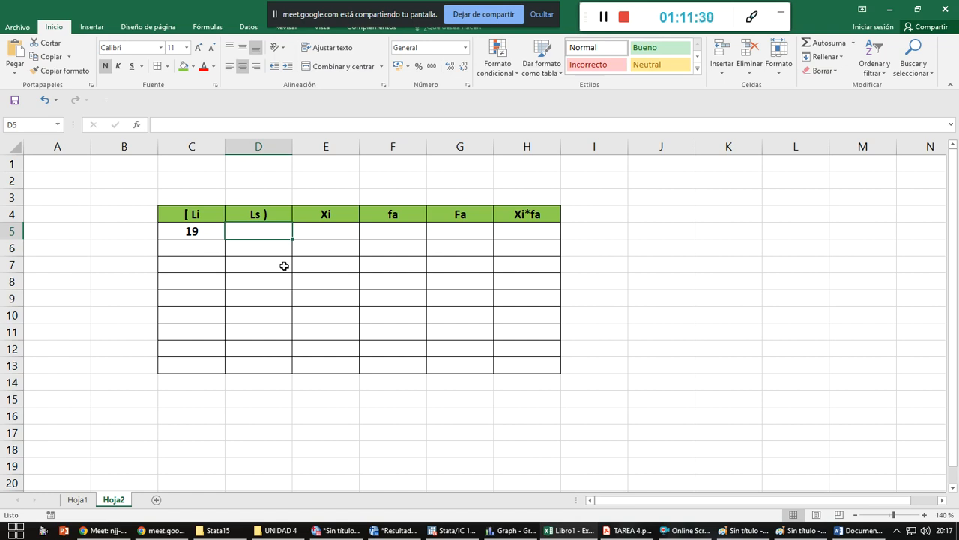
text(20)
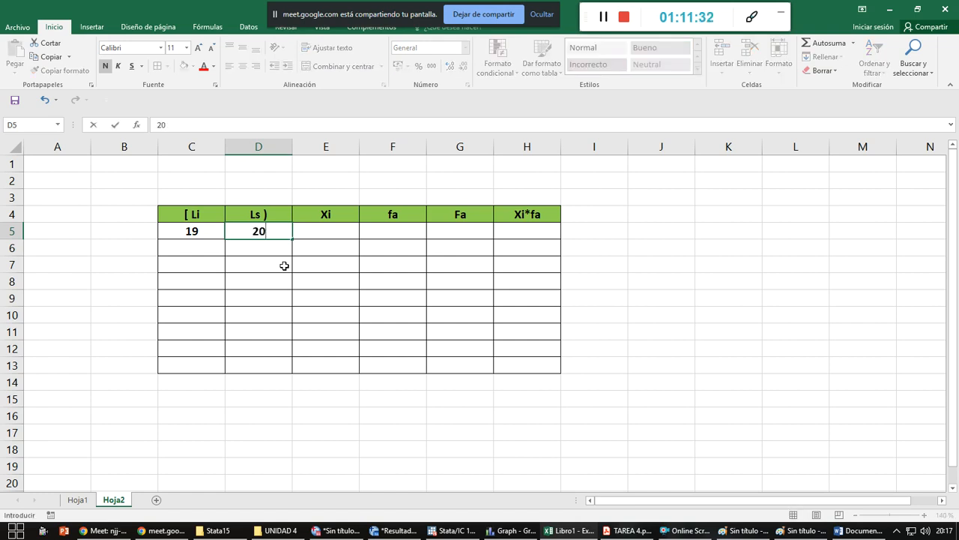
key(Return)
key(Up)
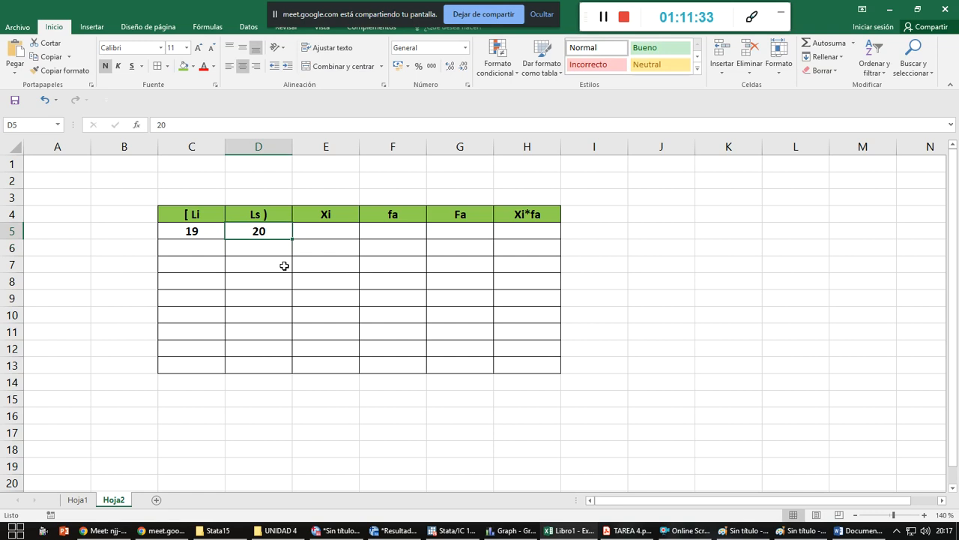
text(22)
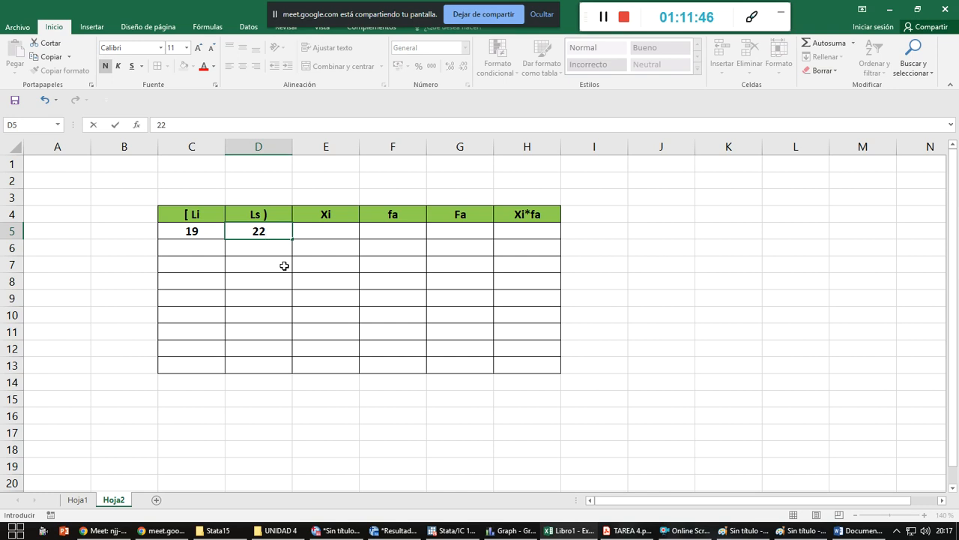
key(Return)
- Enter the class limits 22 and 25 in row 6, and 25 and 28 in row 7
text(22)
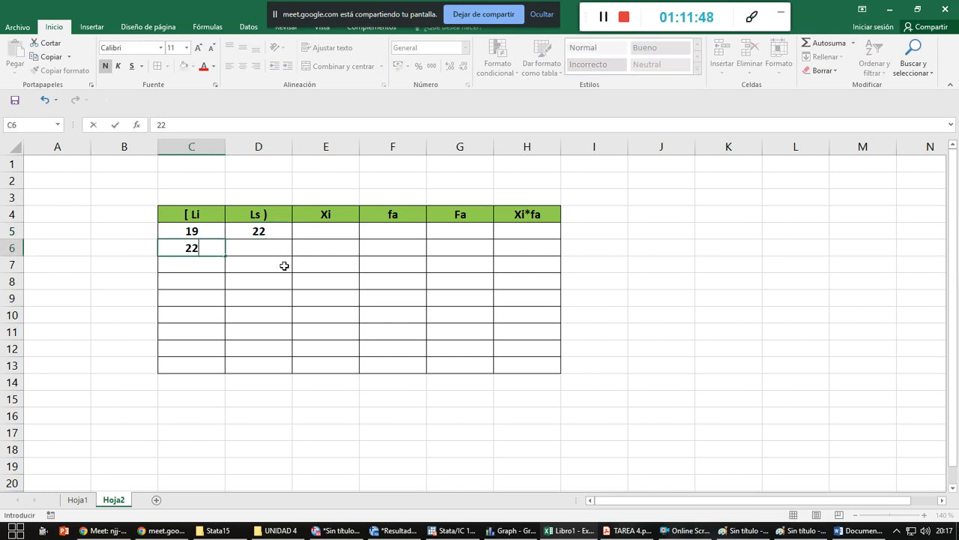
key(Tab)
text(25)
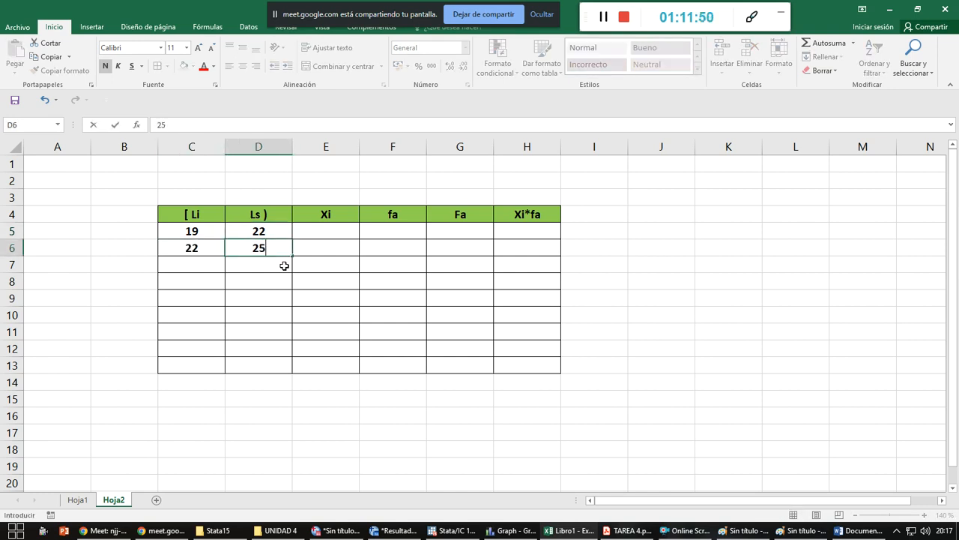
key(Return)
text(25)
key(Tab)
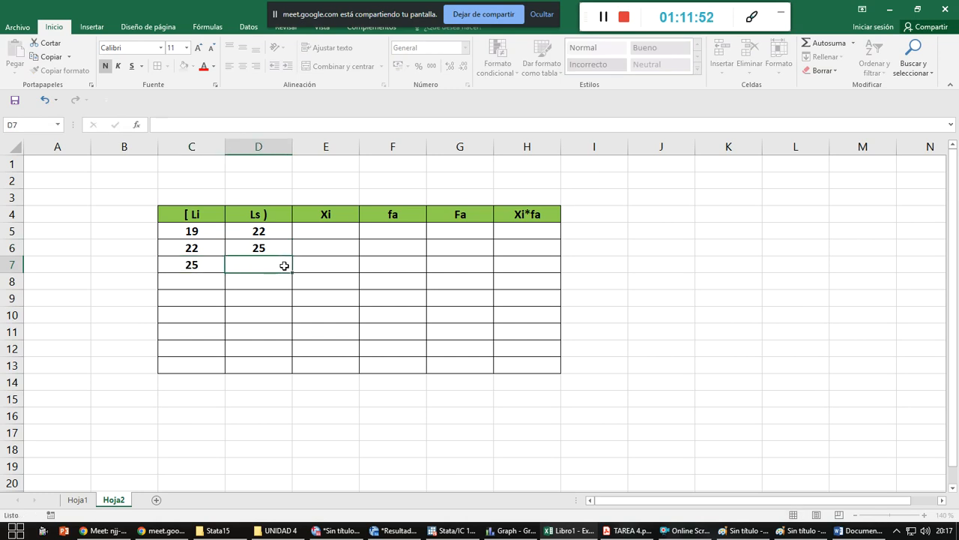
text(28)
click(284, 265)
key(Return)
- Enter the fourth class in row 8, with lower limit 28 and upper limit 31
text(28)
key(Tab)
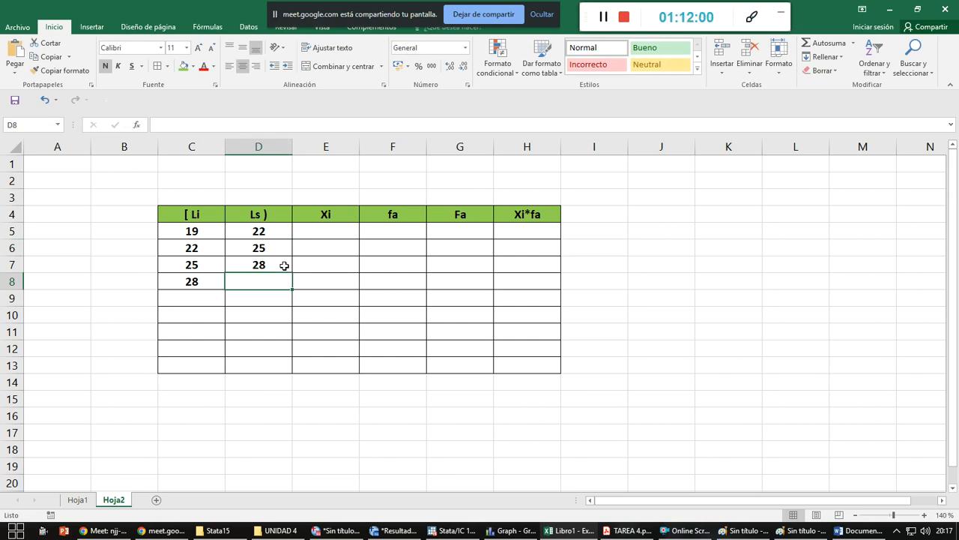
text(31)
key(Return)
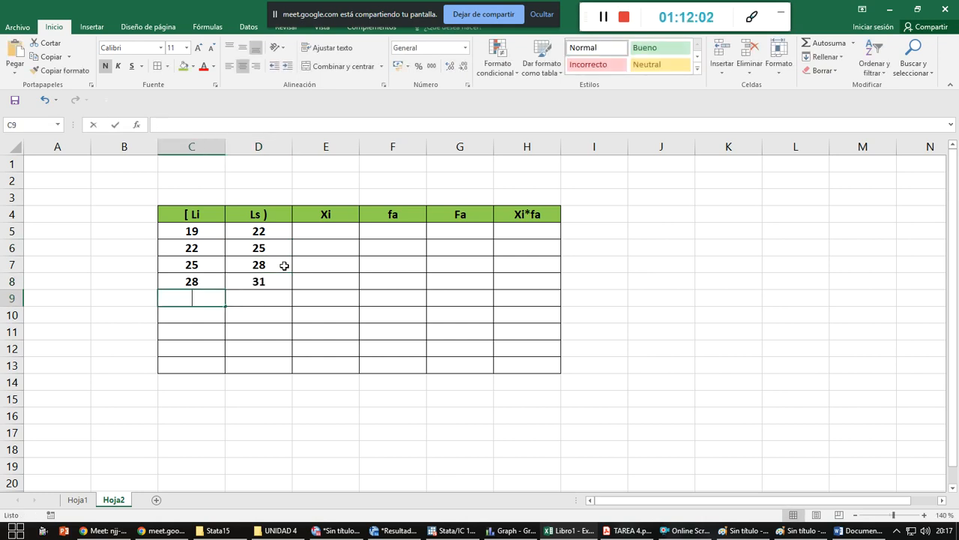
- Enter the class limits 31 and 34 in row 9, and 34 and 37 in row 10
text(31)
key(Tab)
text(34)
key(Return)
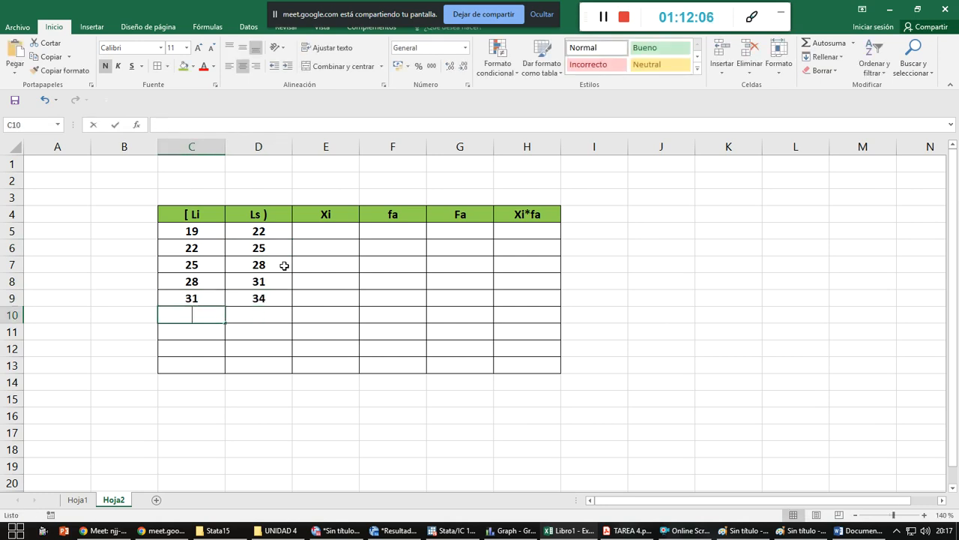
text(34)
key(Tab)
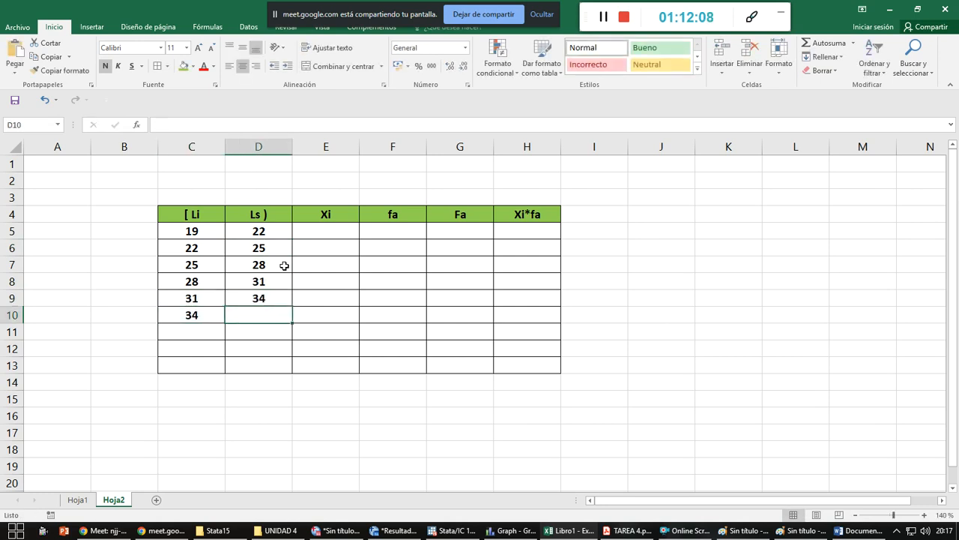
text(37)
key(Return)
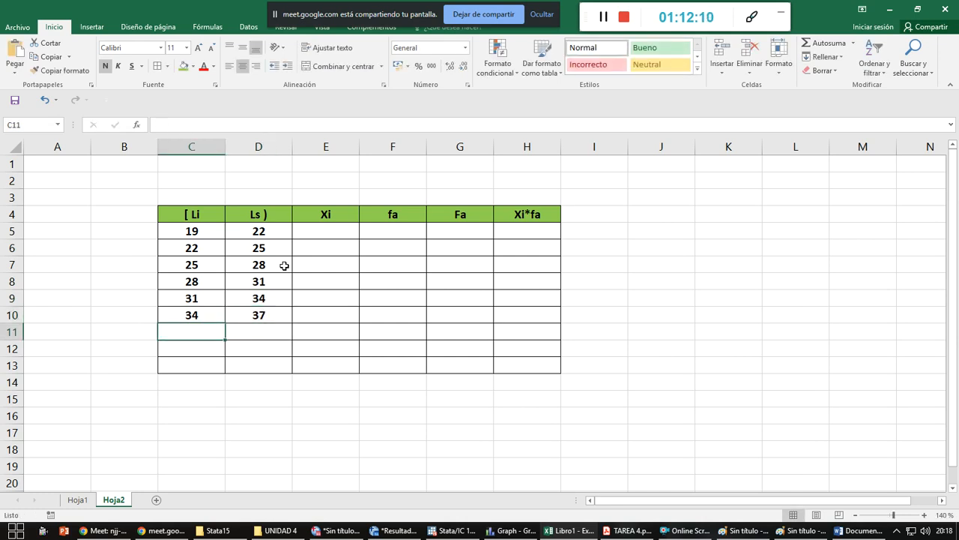
- Merge and center cells C11:D11 and label the merged cell TOTAL
key(shift+Right)
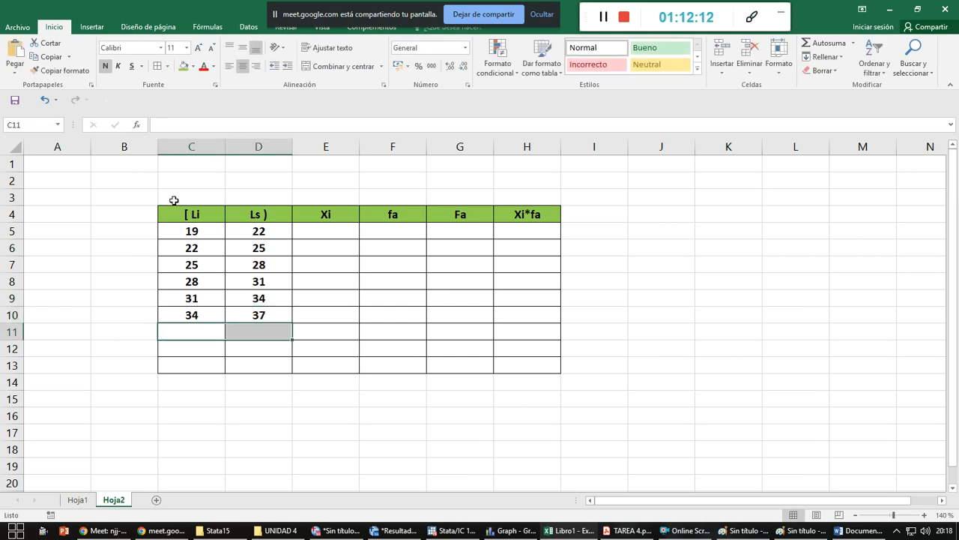
click(341, 66)
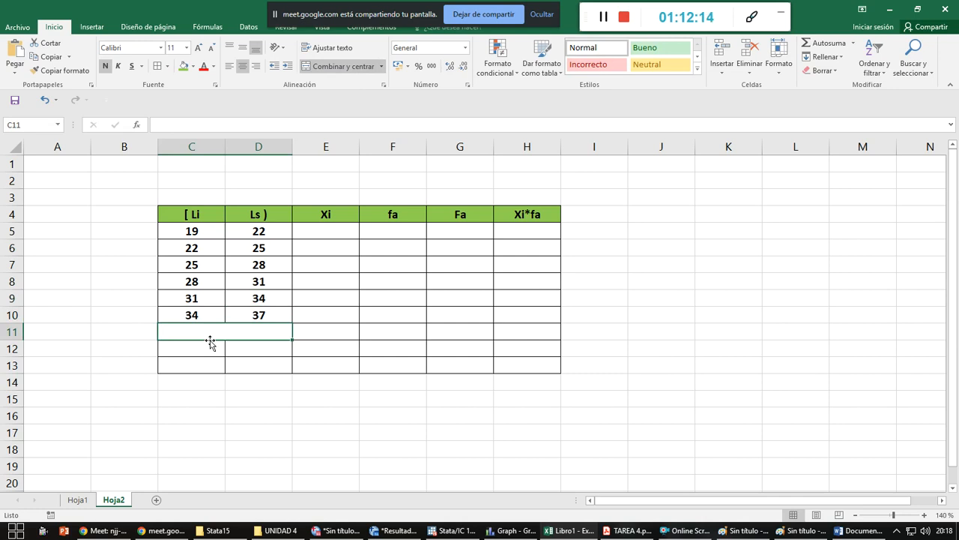
text(TOTAL)
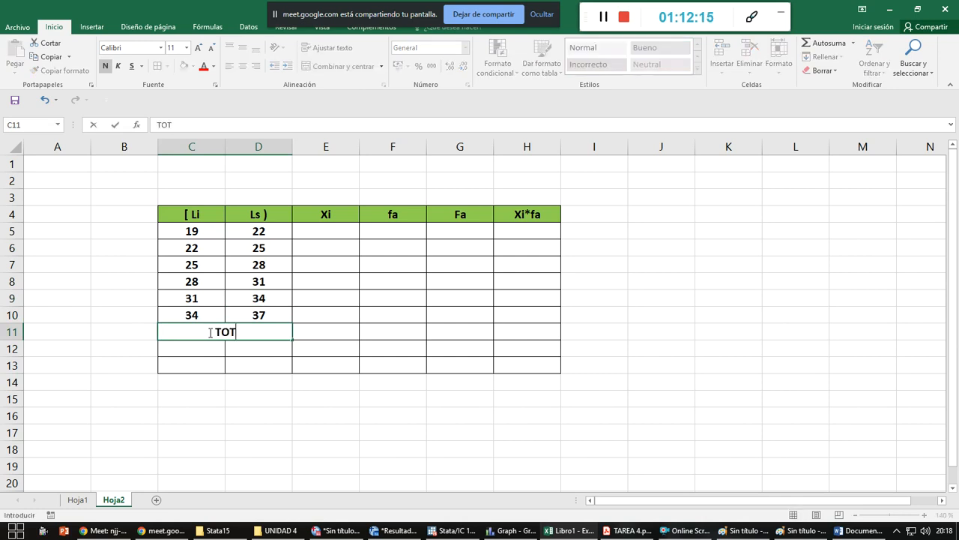
key(Tab)
- Enter the class midpoint formula =(C5+D5)/2 in cell E5 of the Xi column
key(Up)
key(Up)
key(Up)
key(Up)
key(Up)
key(Up)
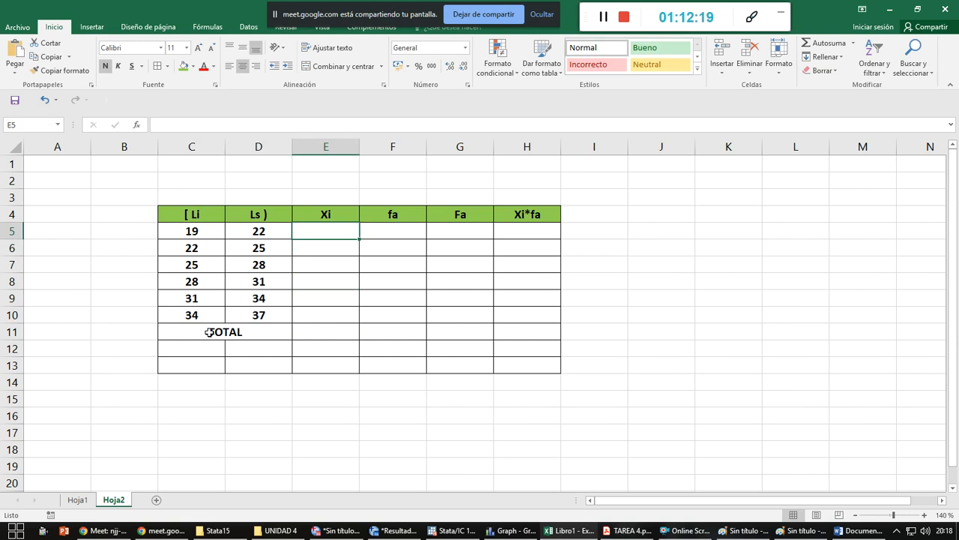
text(=()
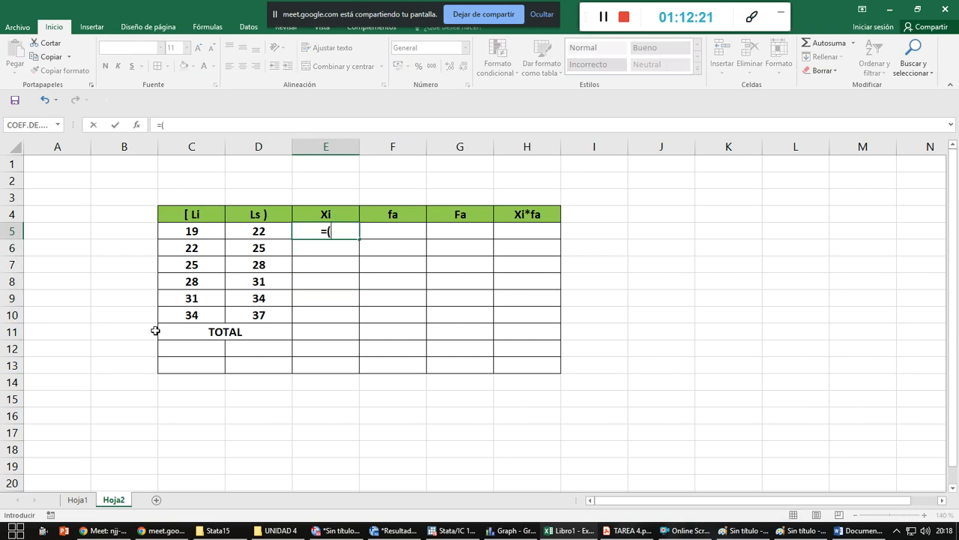
click(191, 232)
text(+)
click(247, 233)
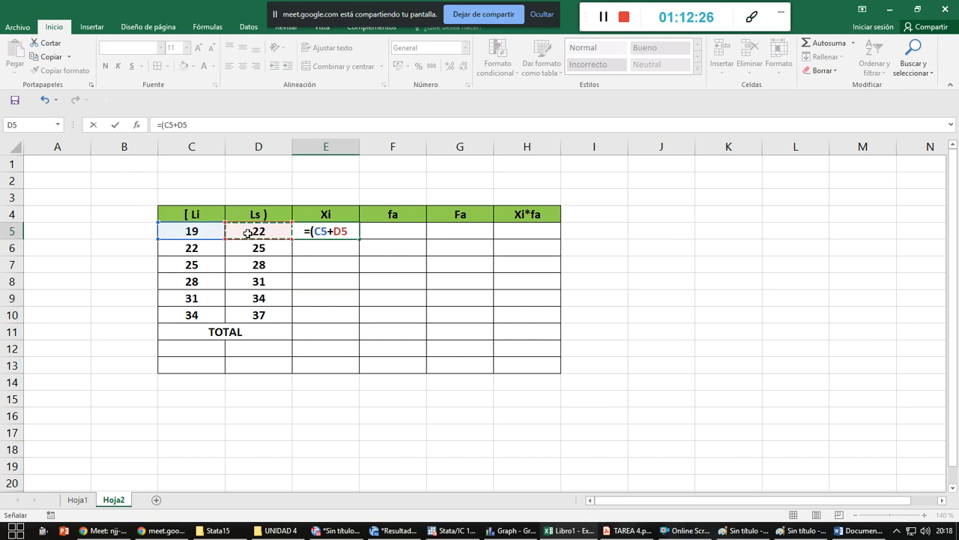
text())
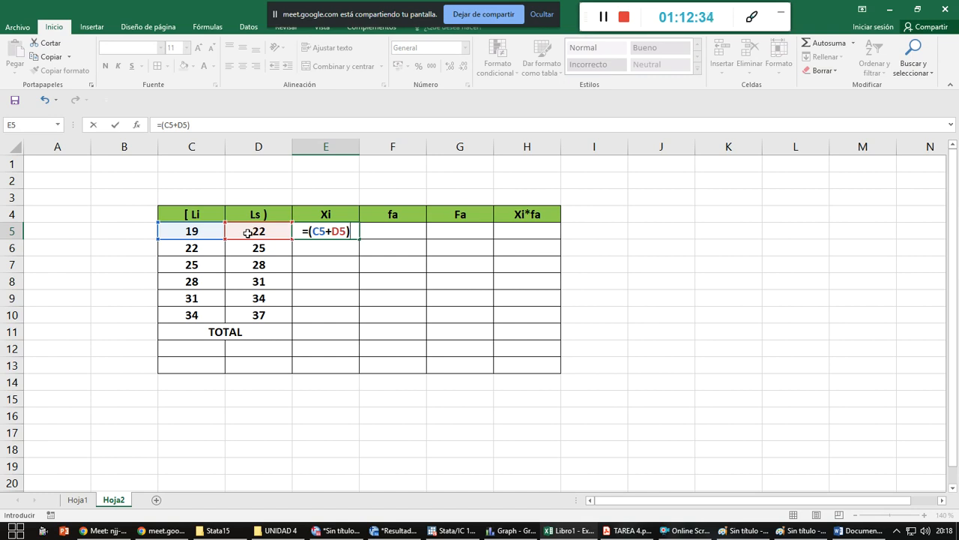
text(/)
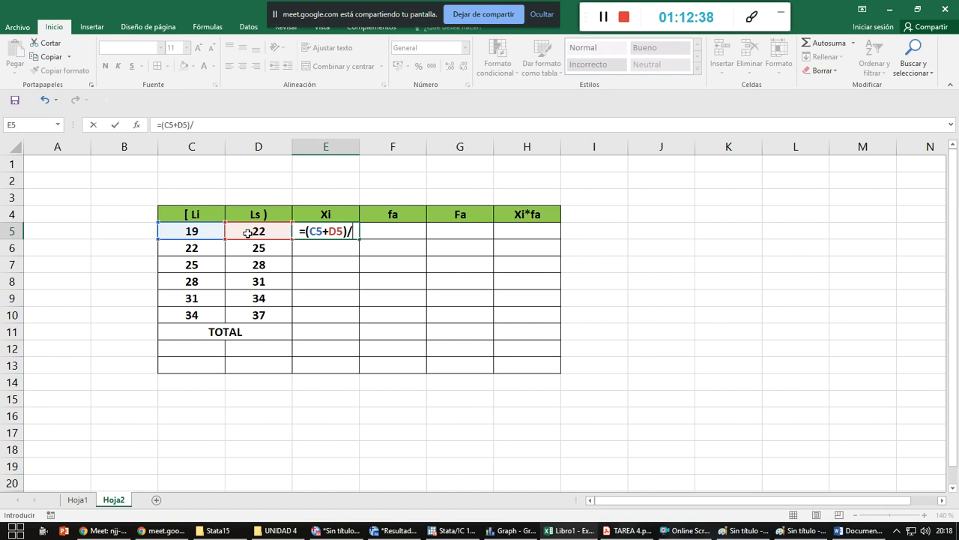
text(2)
key(Return)
key(Up)
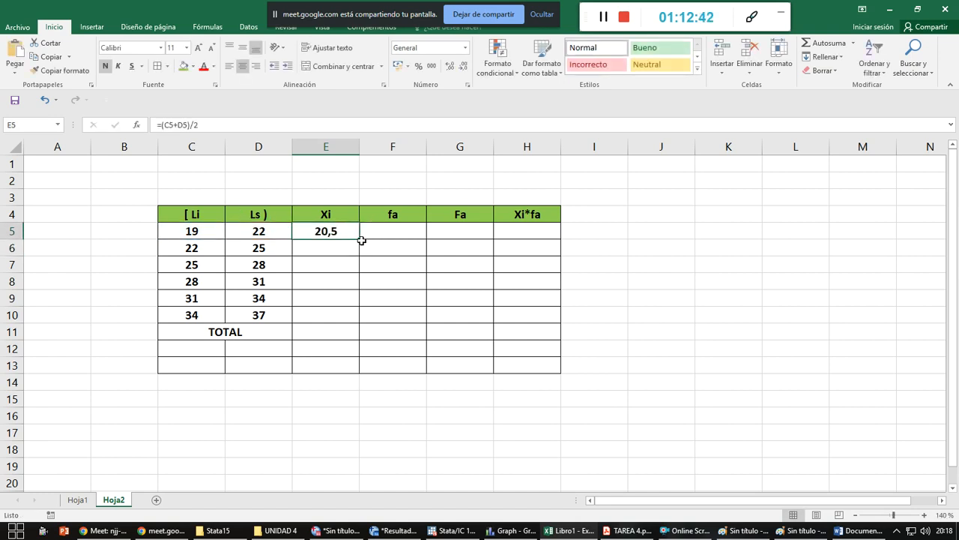
- Fill the midpoint formula from E5 down to E10 and check the copied formulas
drag(359, 240, 346, 328)
click(318, 249)
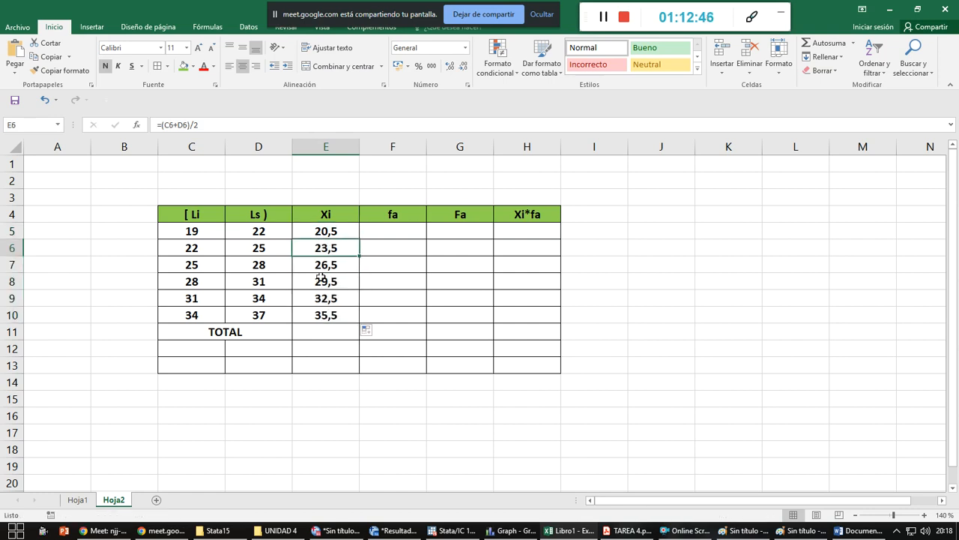
click(328, 266)
click(330, 282)
- Enter the absolute frequencies 10, 15, 20, 7, 5 and 2 in cells F5 to F10
click(402, 233)
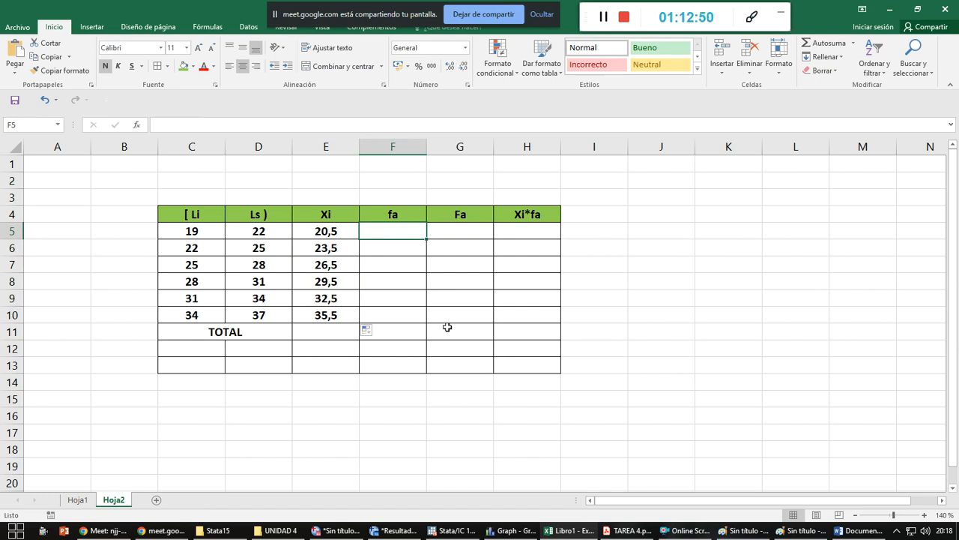
text(10)
key(Return)
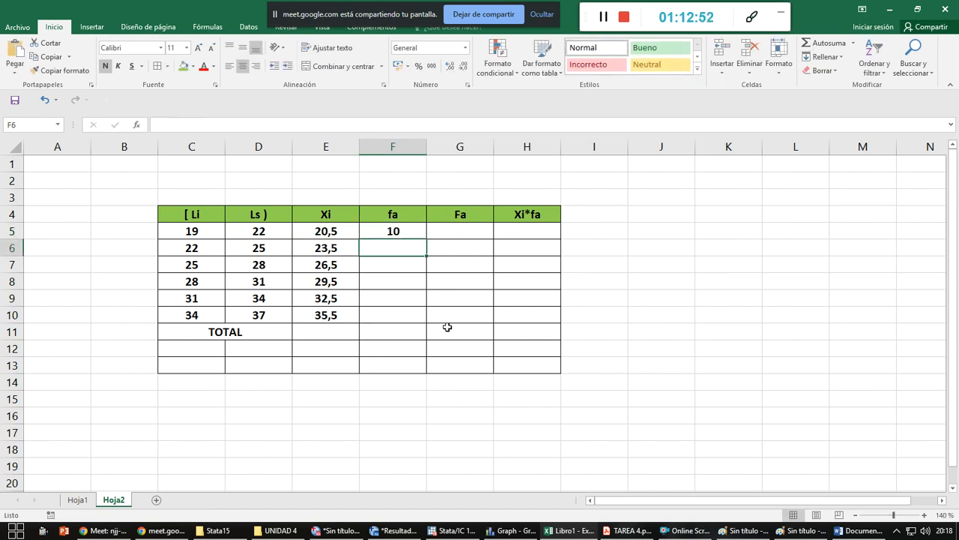
text(15)
key(Return)
text(20)
key(Return)
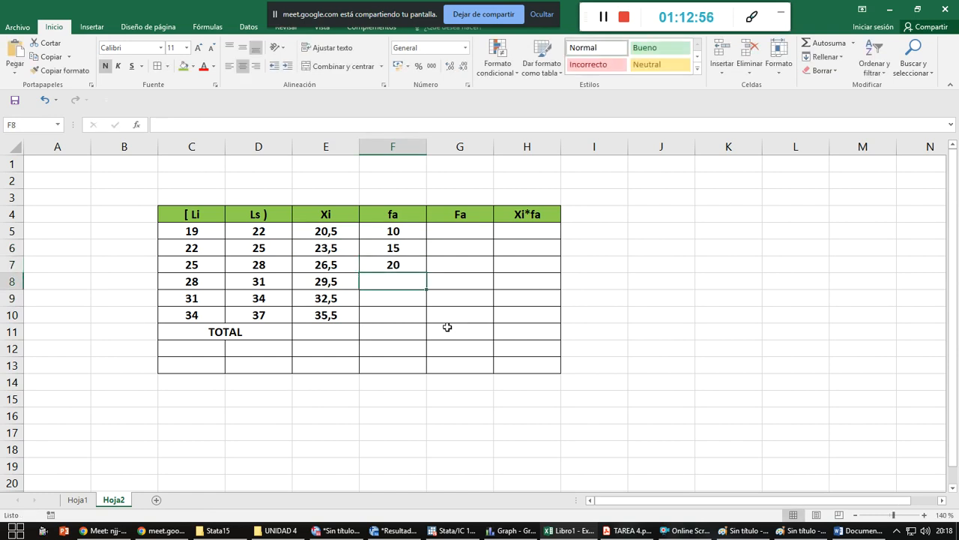
text(7)
key(Return)
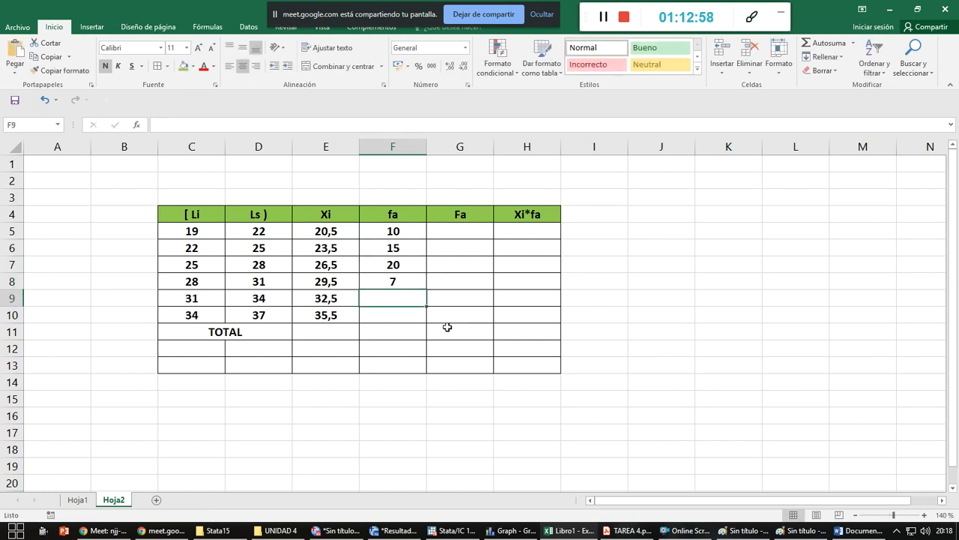
text(5)
key(Return)
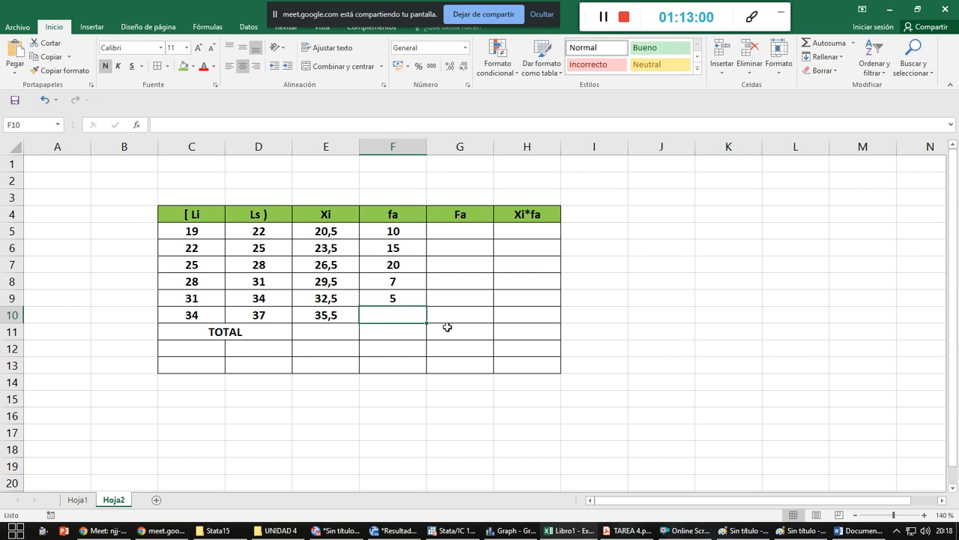
text(2)
- Total the fa frequencies F5:F10 in cell F11 with AutoSum
drag(398, 231, 398, 312)
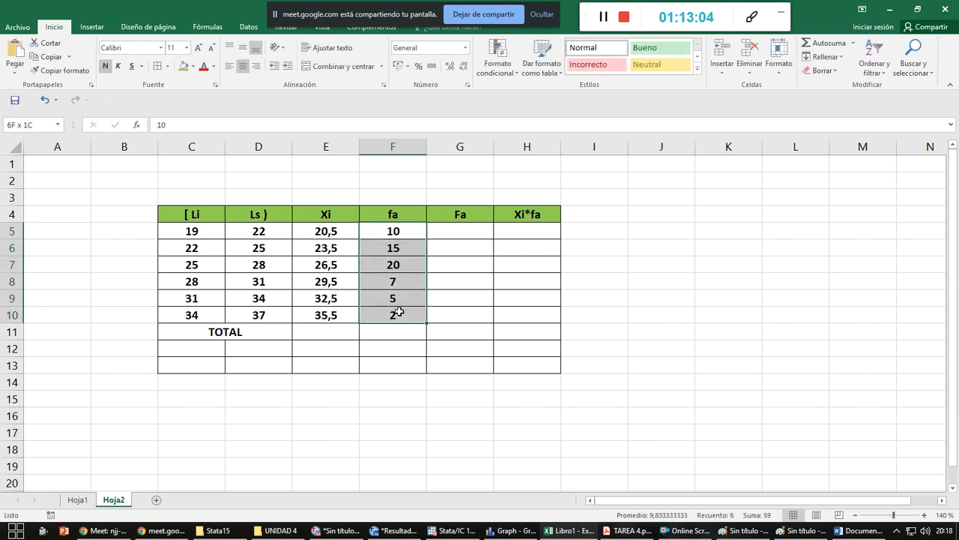
click(825, 43)
click(398, 332)
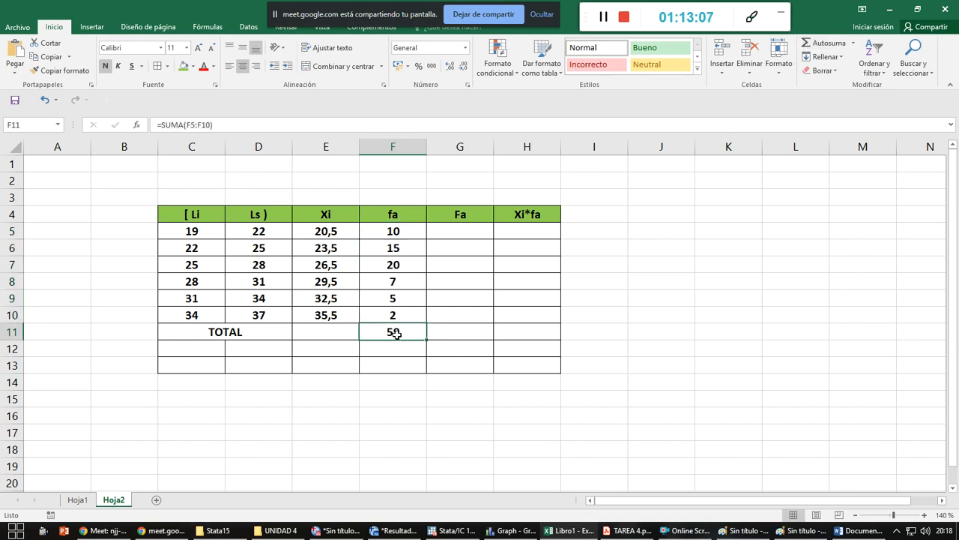
- Set the frequency of the last class in cell F10 to 3
click(398, 312)
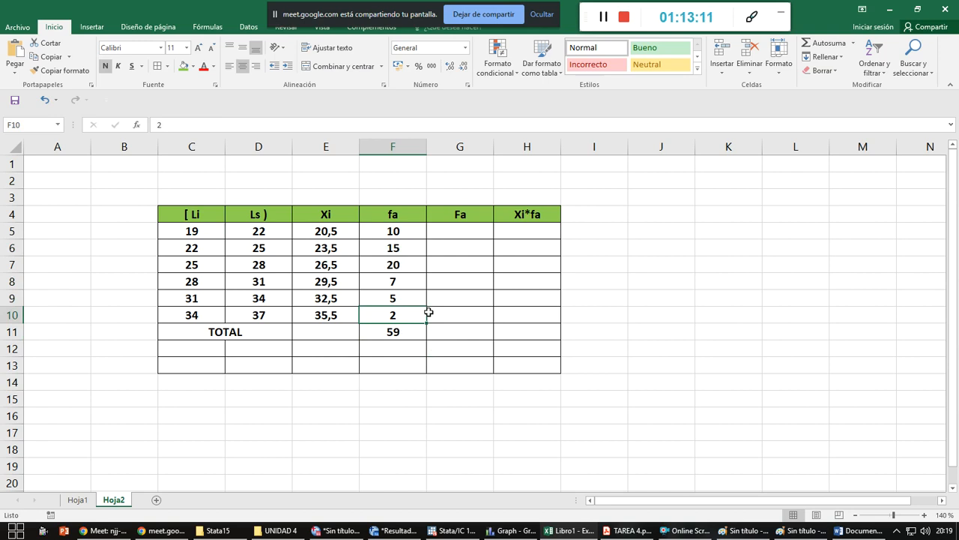
text(3)
key(Left)
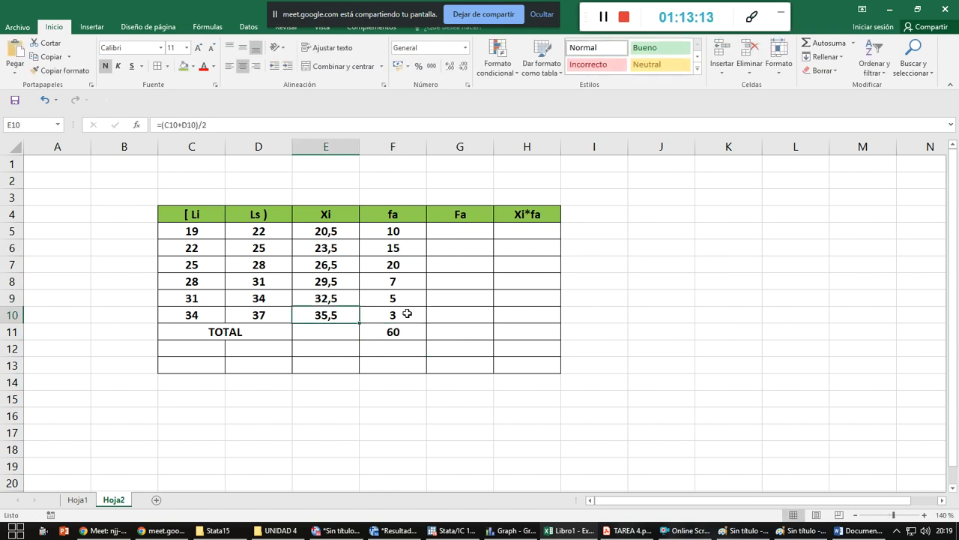
- Enter 10 as the first cumulative frequency in cell G5
click(464, 233)
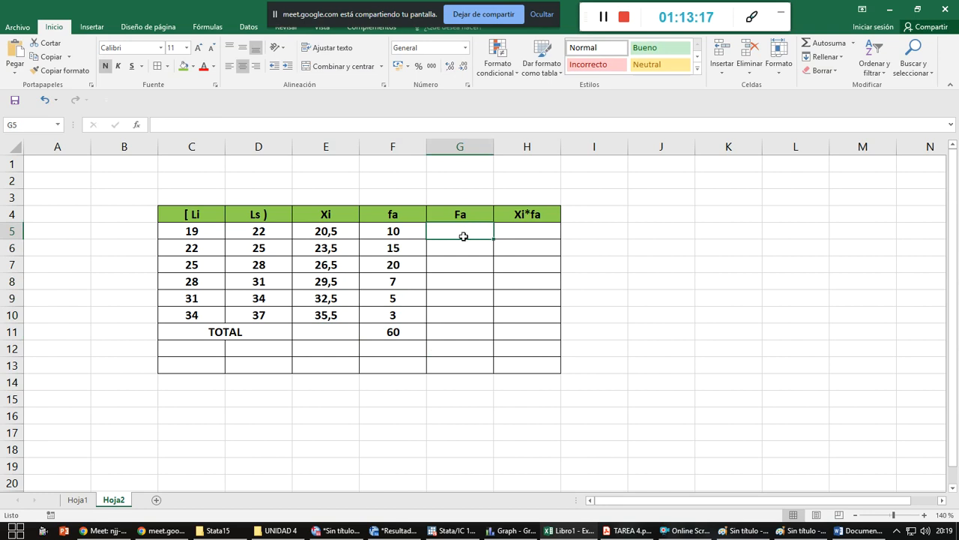
click(925, 515)
click(925, 515)
click(925, 514)
click(925, 515)
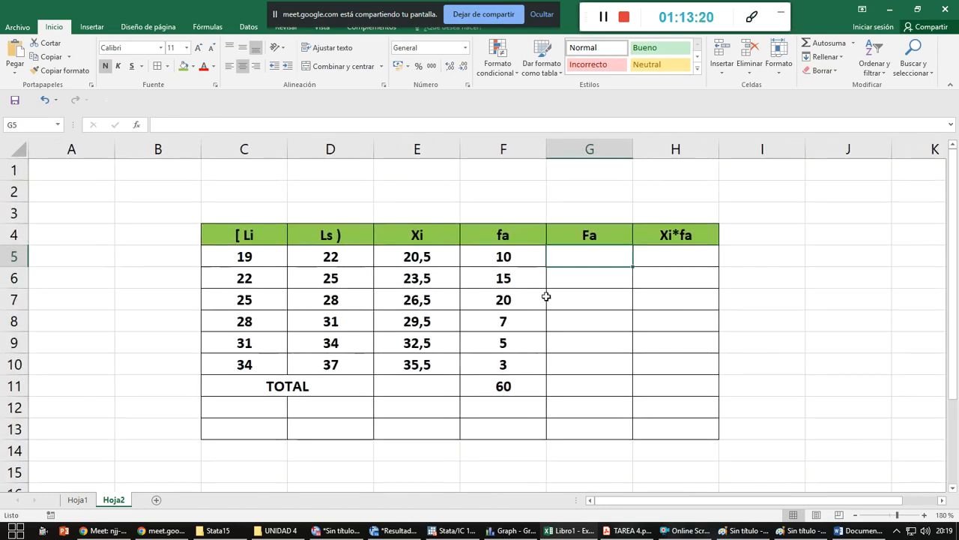
click(527, 261)
click(581, 259)
text(10)
key(Return)
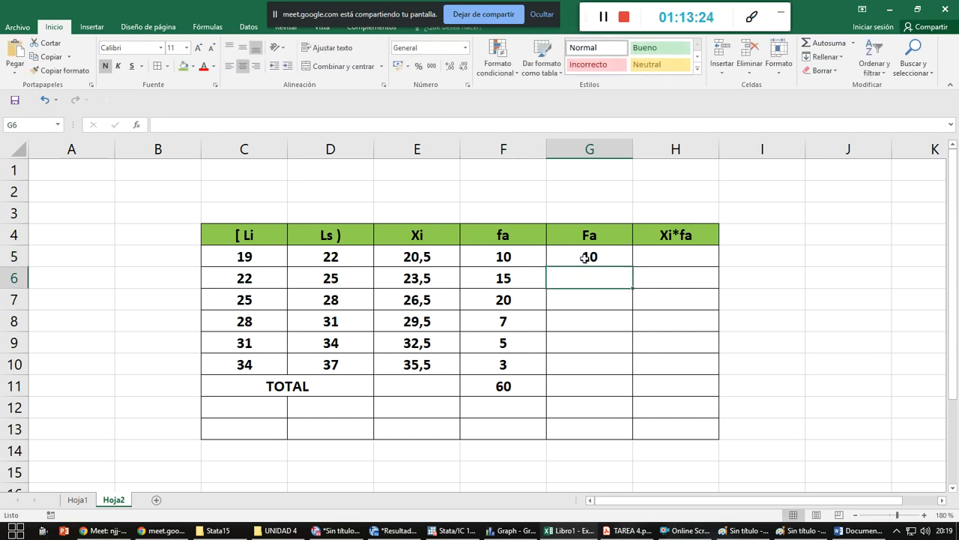
- Enter the cumulative frequency formula =G5+F6 in G6 and fill it down to G10
text(=)
key(Up)
text(+)
key(Left)
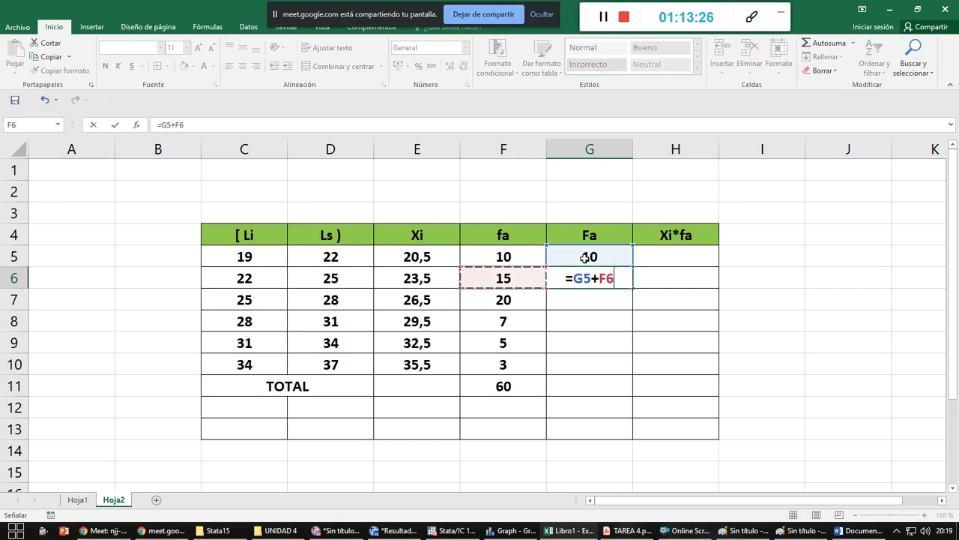
key(Return)
key(Up)
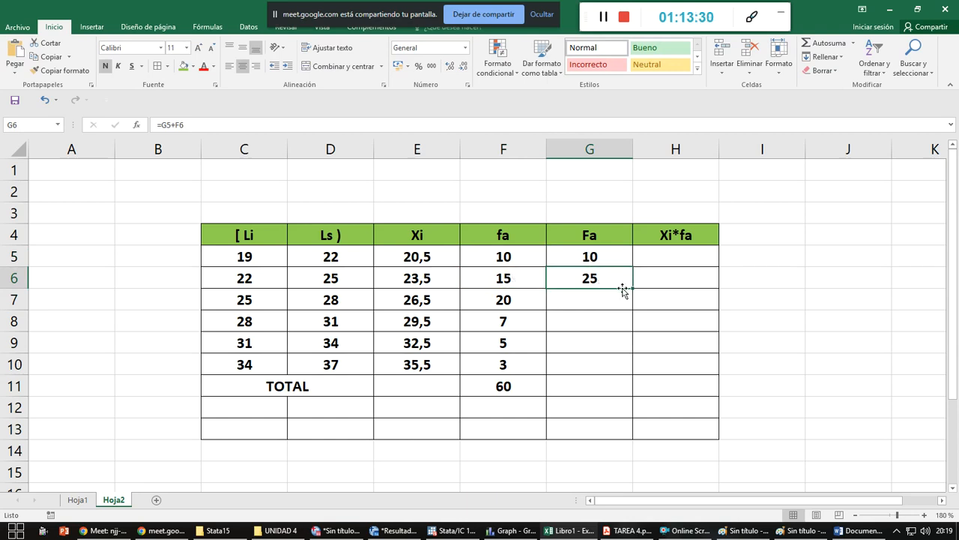
drag(633, 289, 620, 374)
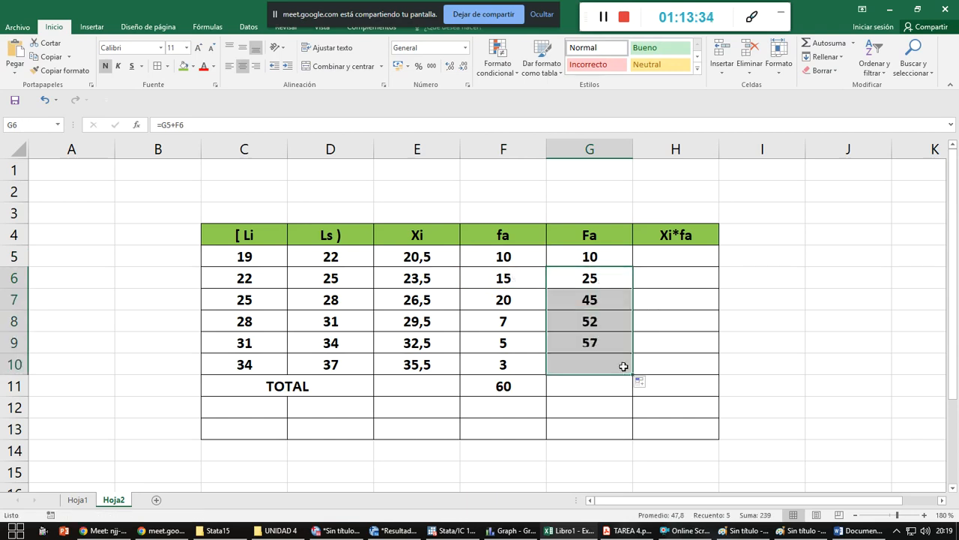
click(584, 365)
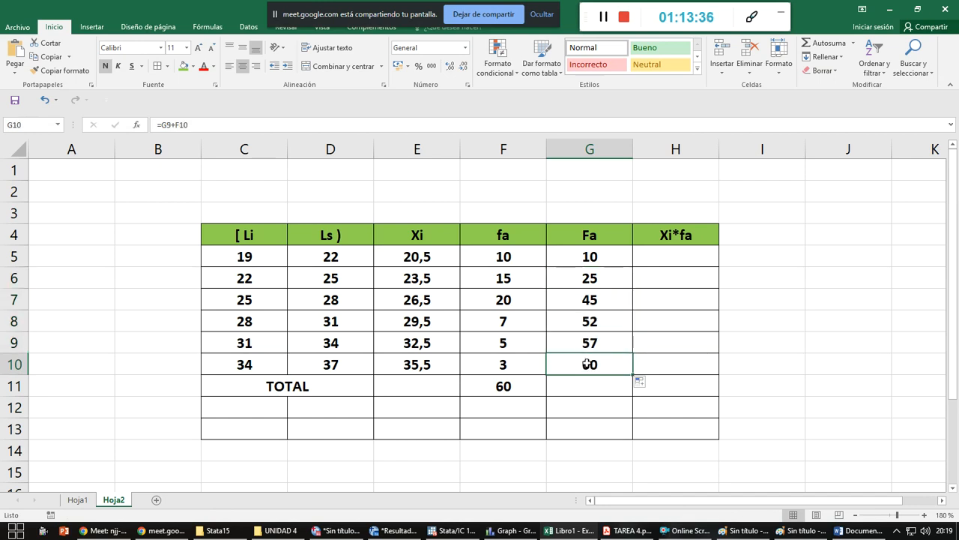
- Shade the TOTAL row of the table, C11:H11, with the standard orange fill color
drag(251, 394, 657, 379)
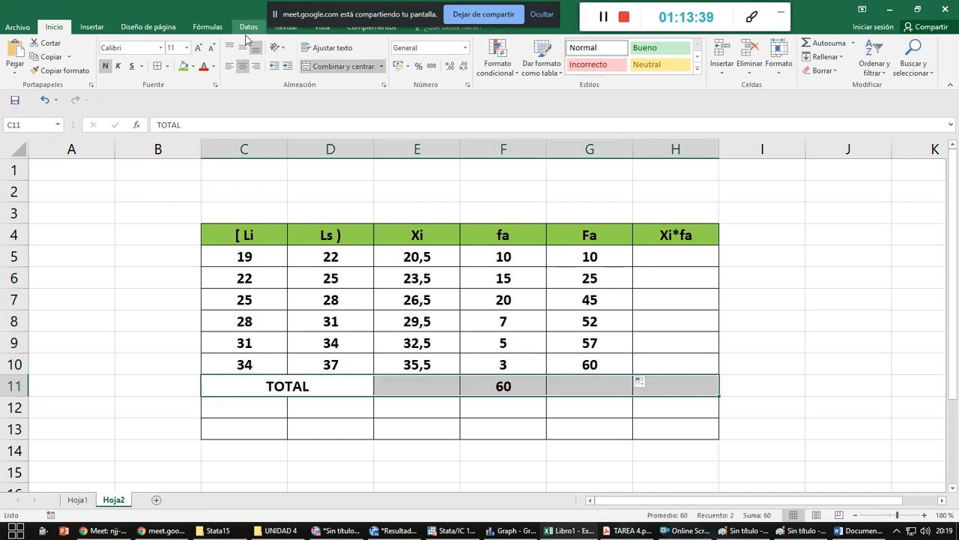
click(192, 66)
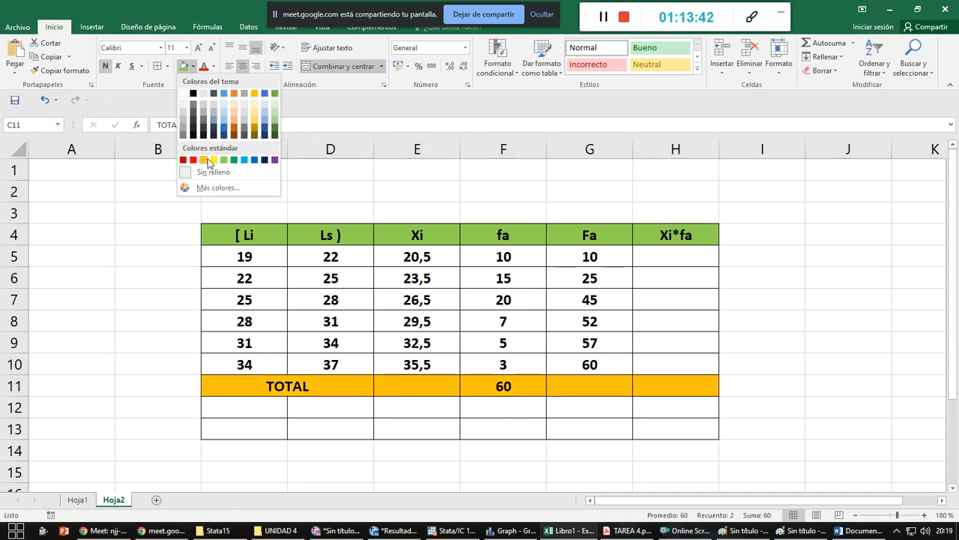
click(204, 160)
- Enter the product formula =E5*F5 in cell H5 of the Xi*fa column
click(677, 343)
click(670, 258)
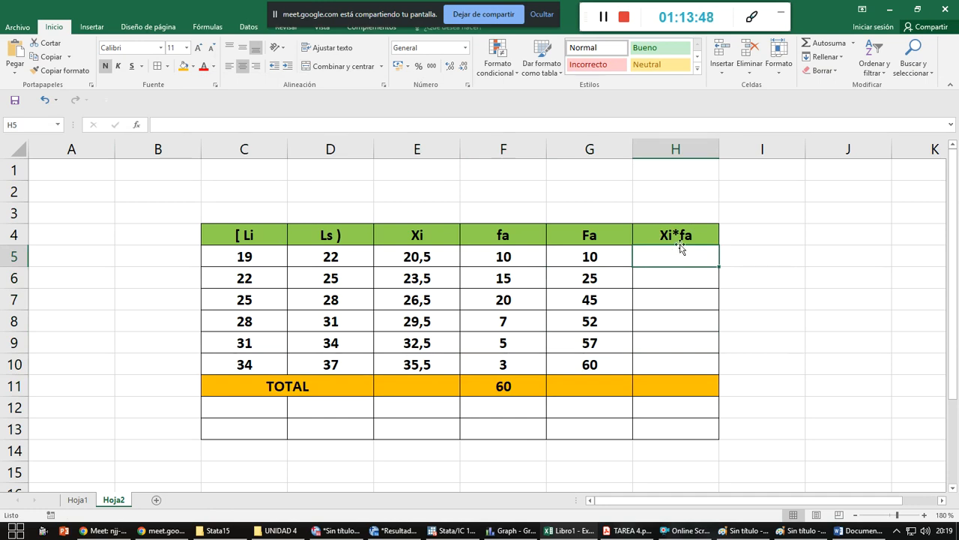
text(=)
click(425, 258)
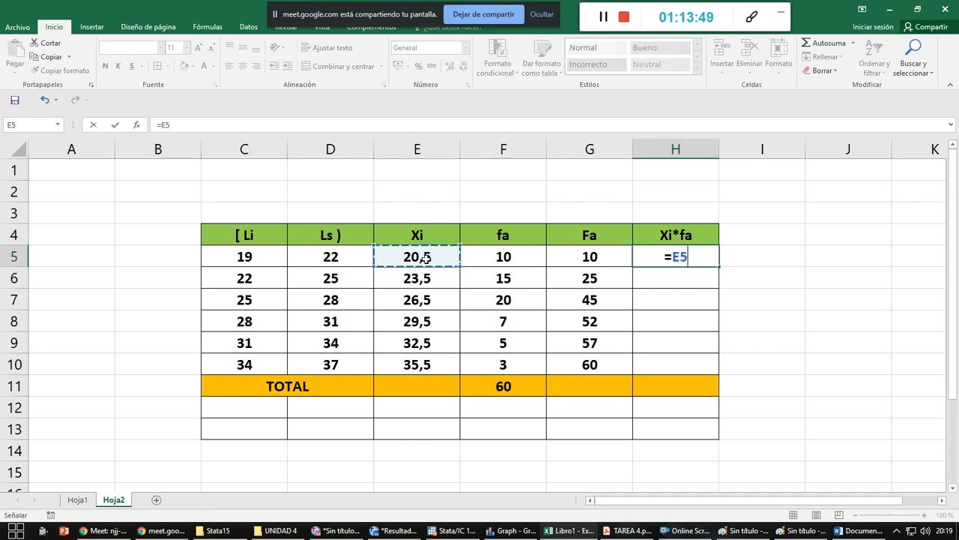
text(*)
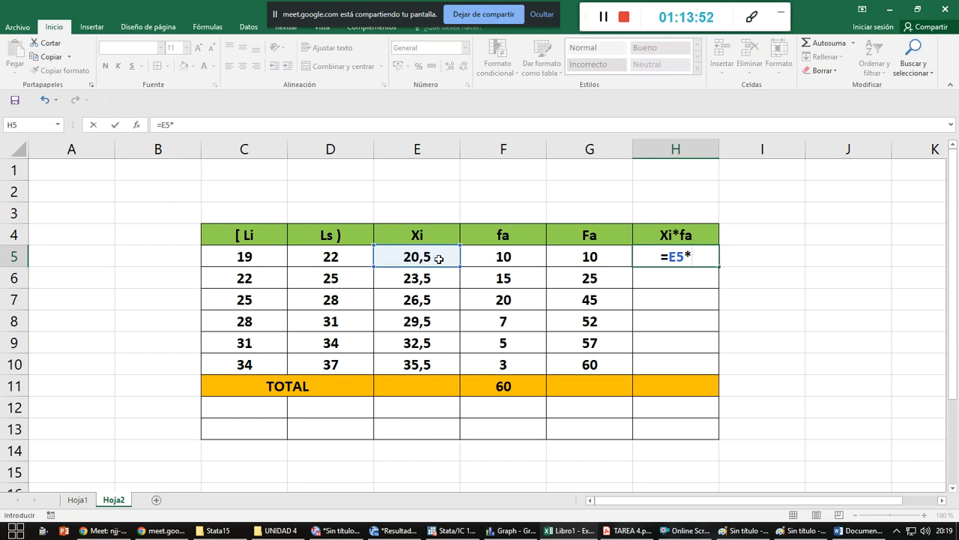
click(476, 257)
key(Return)
key(Up)
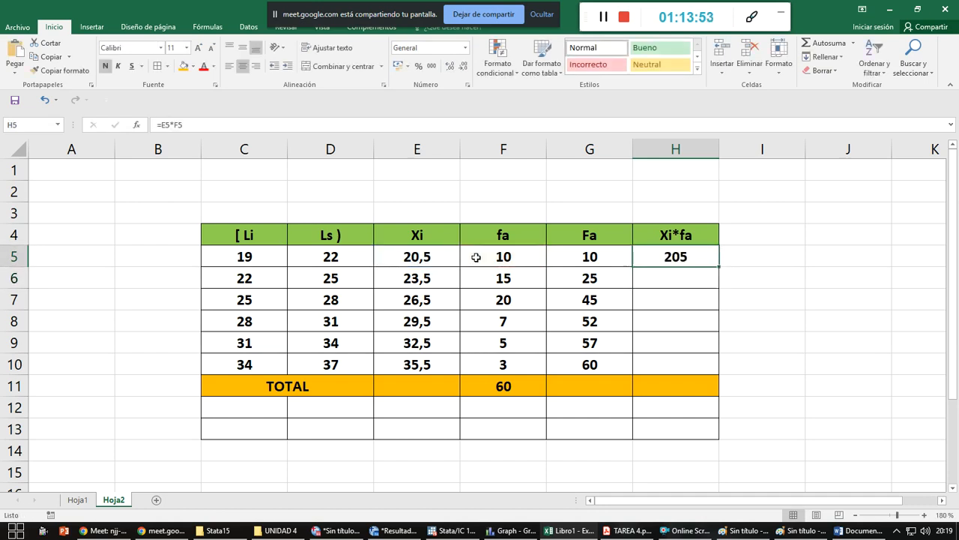
- Fill the Xi*fa product formula down to H10 and total the column in H11 with AutoSum
drag(718, 267, 699, 365)
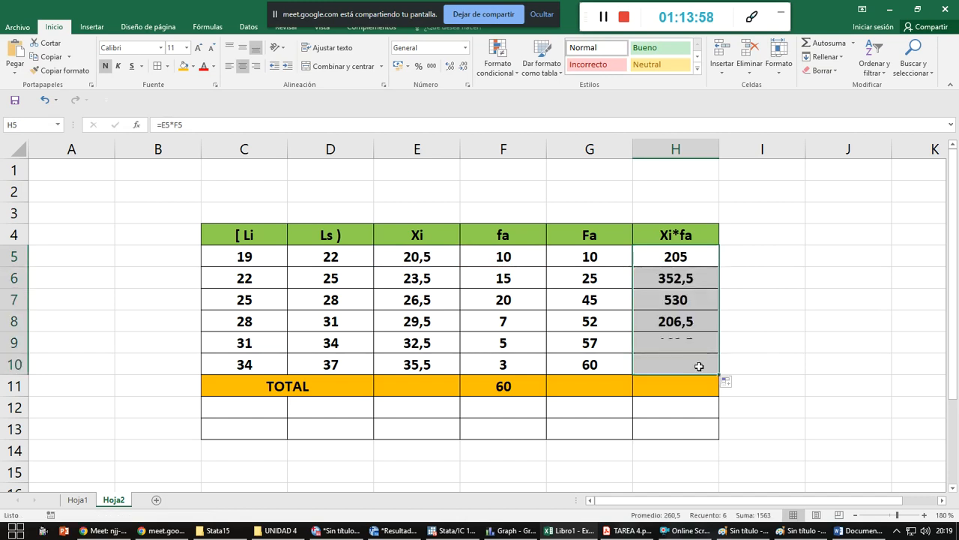
click(814, 43)
click(649, 417)
- Enter the label PROMEDIO= in cell C15 below the table
scroll(305, 469, down, 2)
click(267, 337)
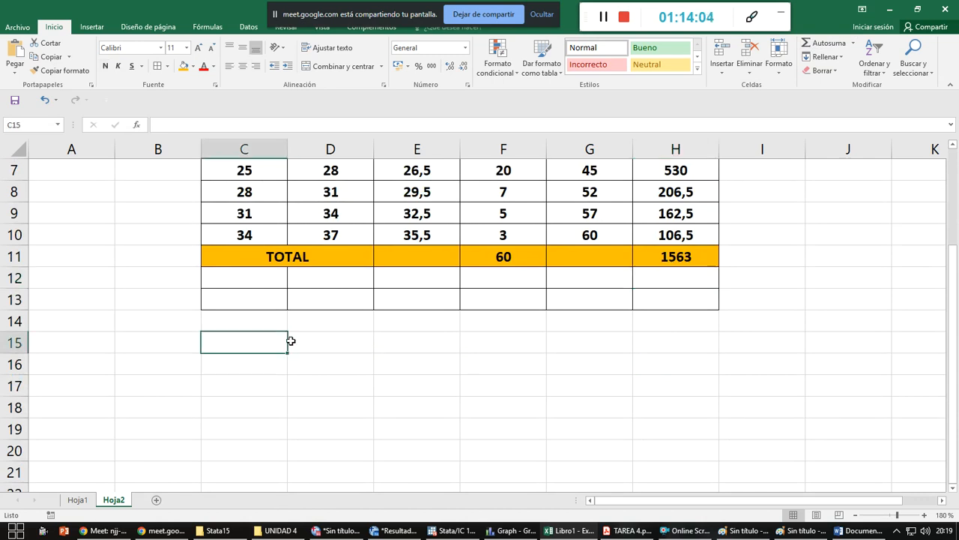
text(PROMEDIO=)
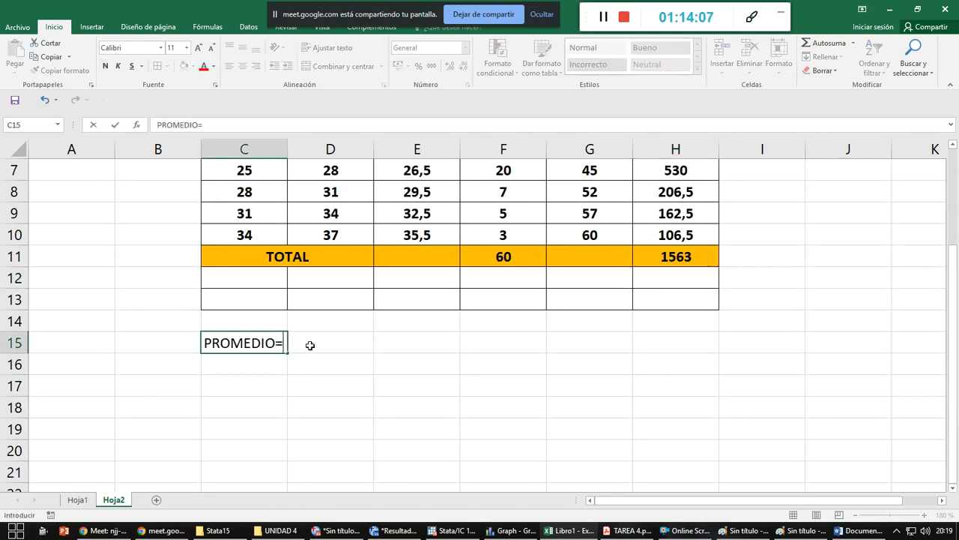
- Enter the mean formula =H11/60 in cell D15 and center the cell's content horizontally
click(310, 345)
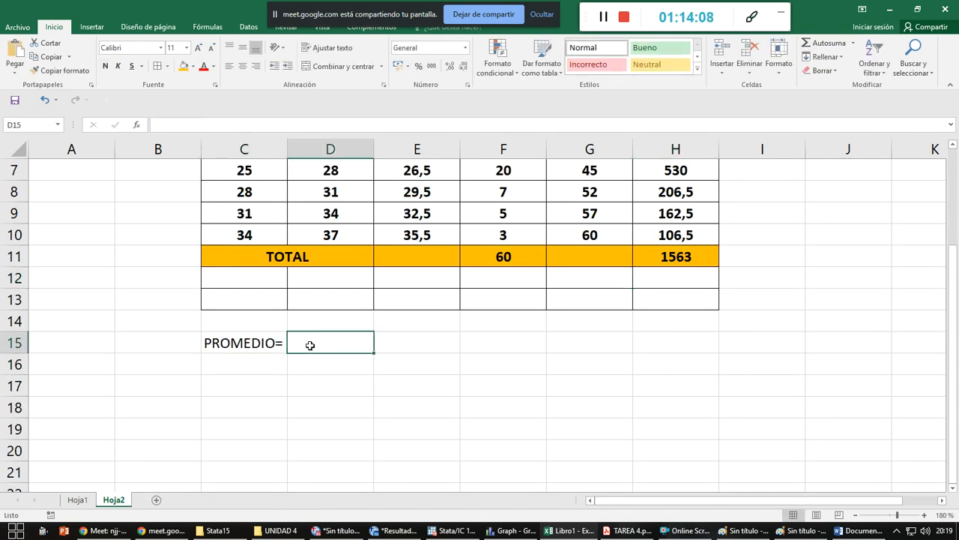
text(=)
click(702, 252)
text(/)
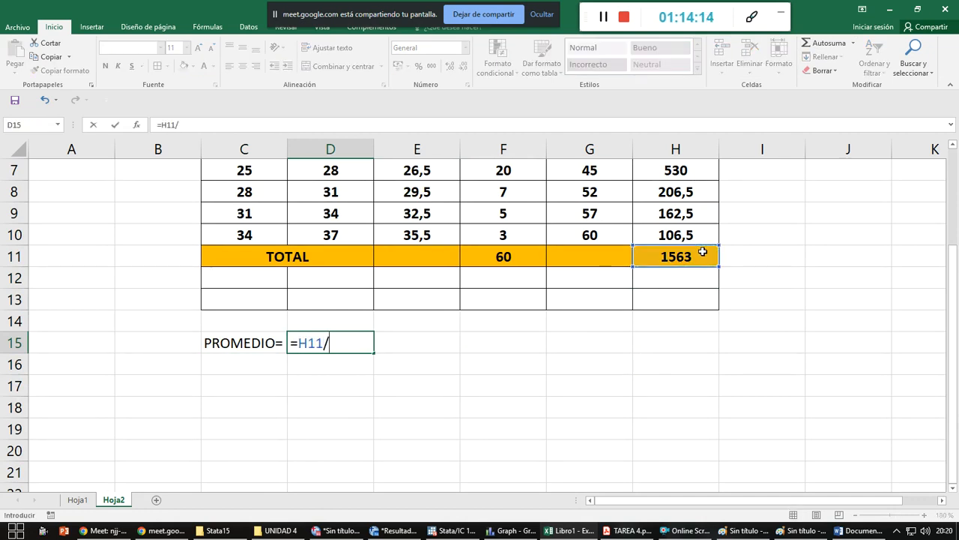
text(60)
key(Return)
key(Up)
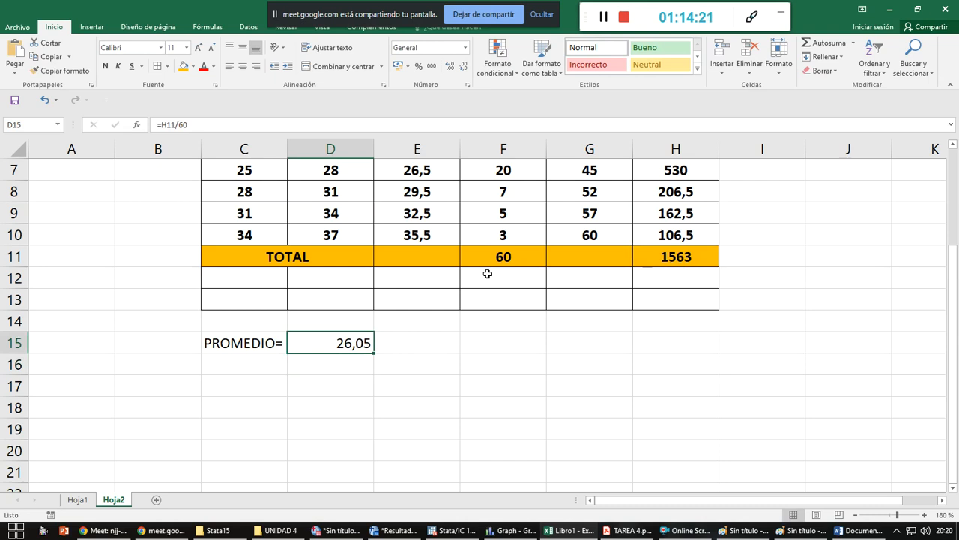
click(243, 67)
- Enter the class intervals [ 19 - 22 ) in B5 and [ 22 - 25 ) in B6, completing the series down to [ 34 - 37 ) in B10
scroll(391, 354, up, 2)
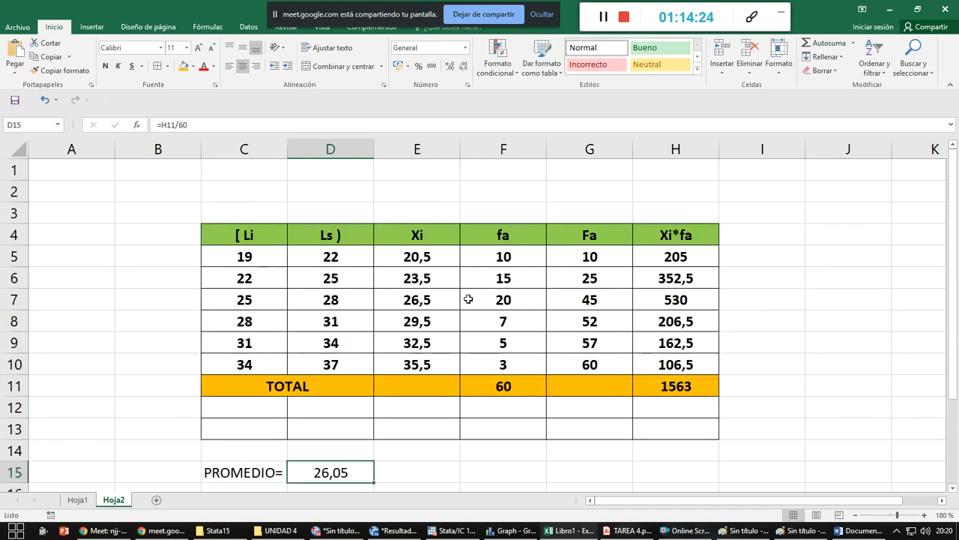
click(172, 252)
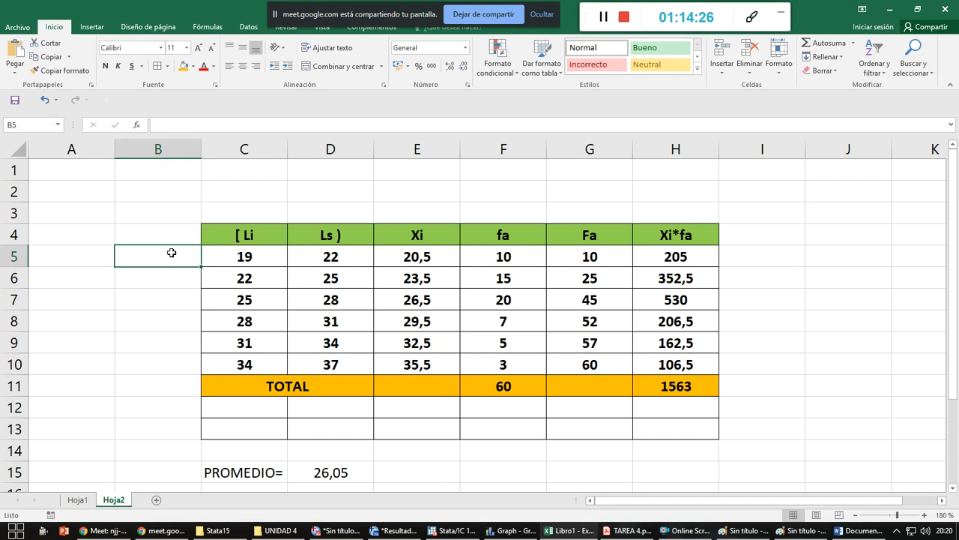
text([)
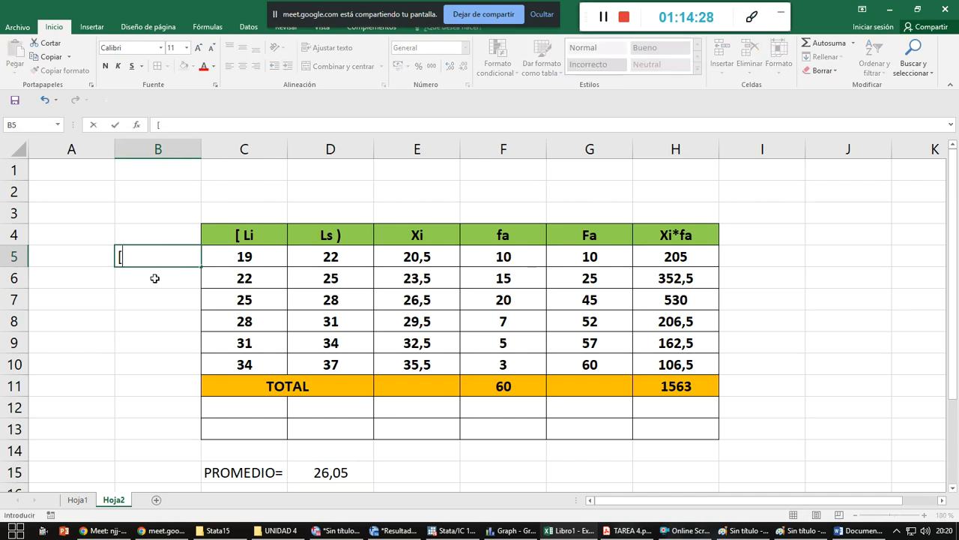
text( 19 - 22 ))
key(Return)
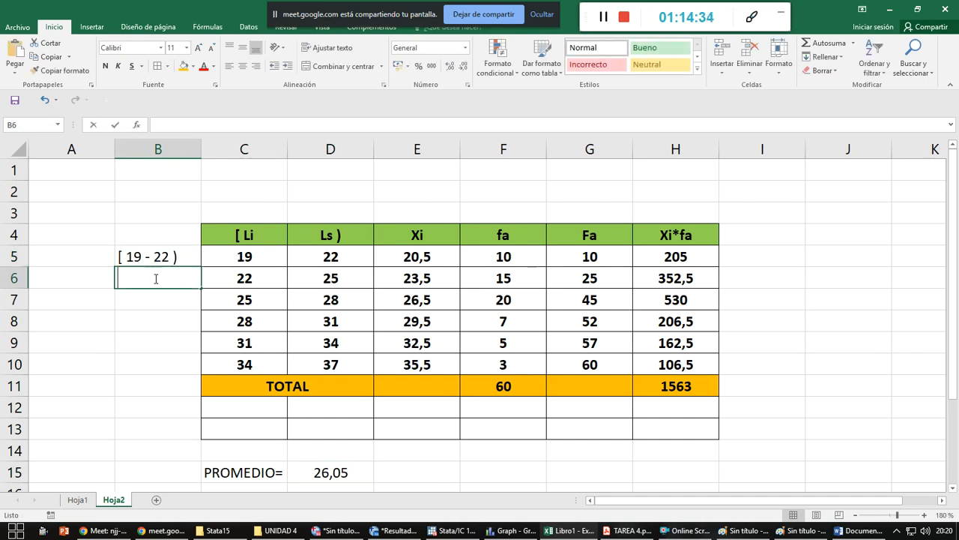
text([ 22 - 25 ))
key(Return)
drag(167, 255, 168, 367)
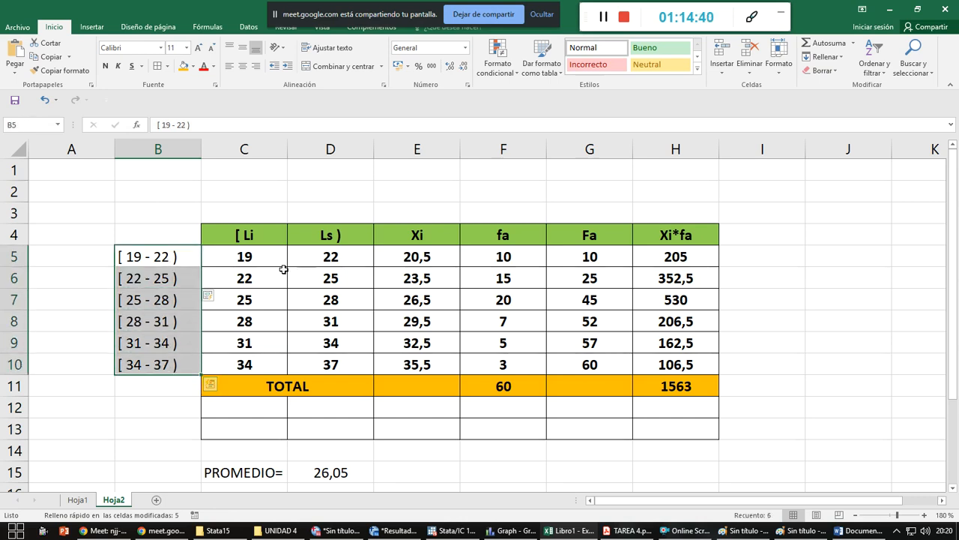
- Enter the label MEDIANA= in cell C16 under the PROMEDIO= label
scroll(365, 471, down, 1)
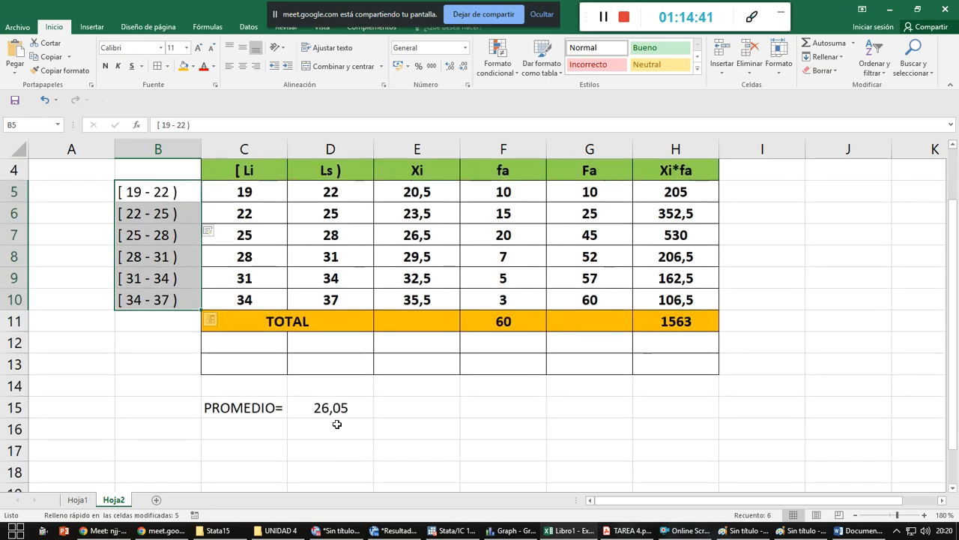
click(275, 430)
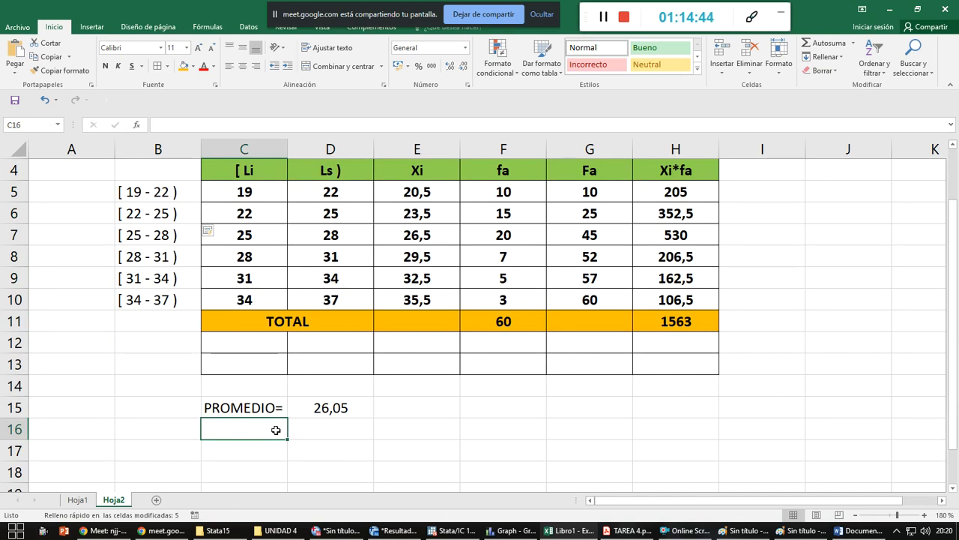
text(MEDIASNA)
key(BackSpace)
key(BackSpace)
key(BackSpace)
text(NA)
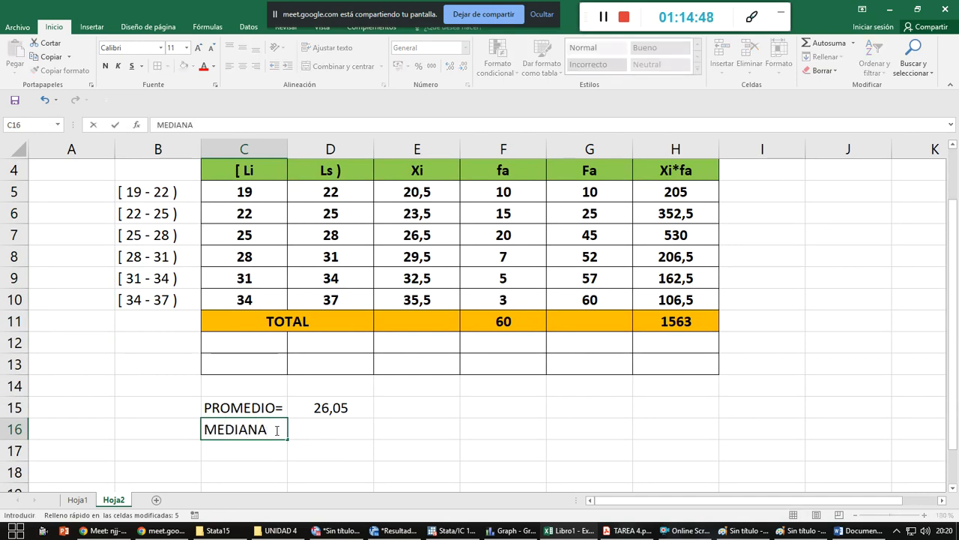
text(=)
key(Tab)
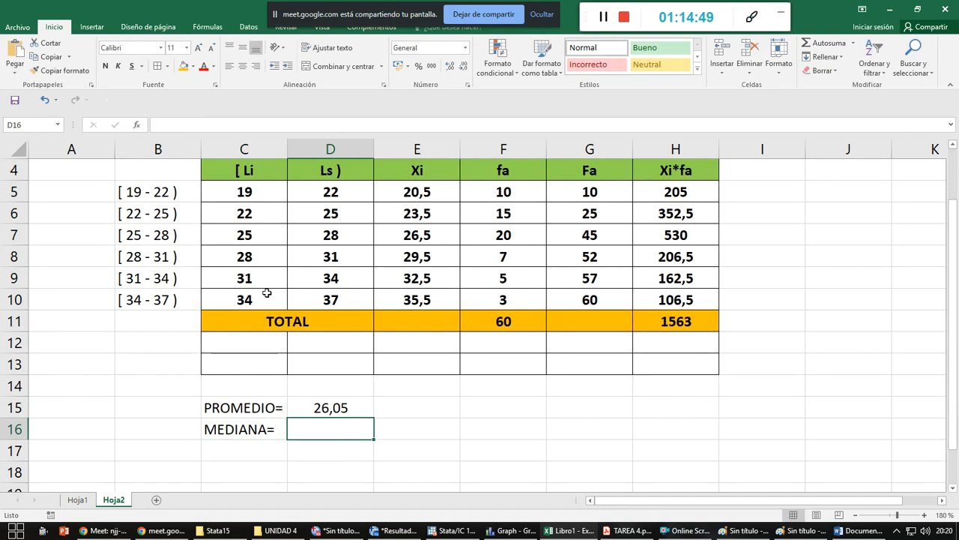
- Enter the median position text n/2=60/2=30 in cell F15
scroll(514, 341, up, 1)
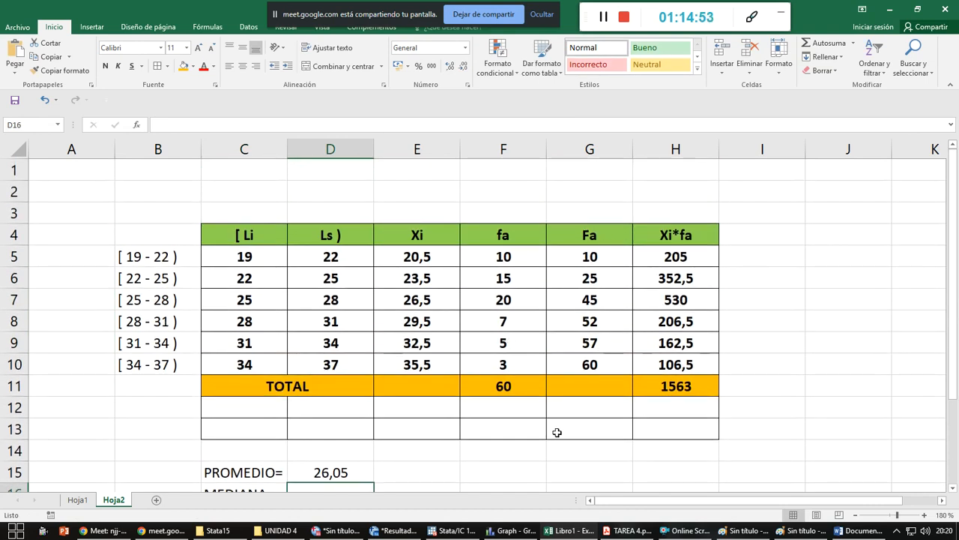
scroll(554, 433, down, 2)
click(495, 343)
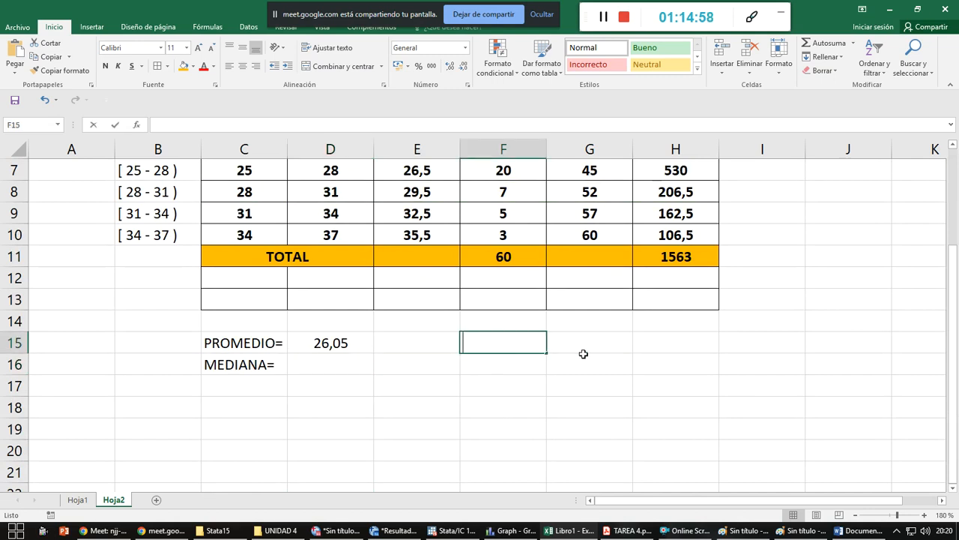
text(n/2=)
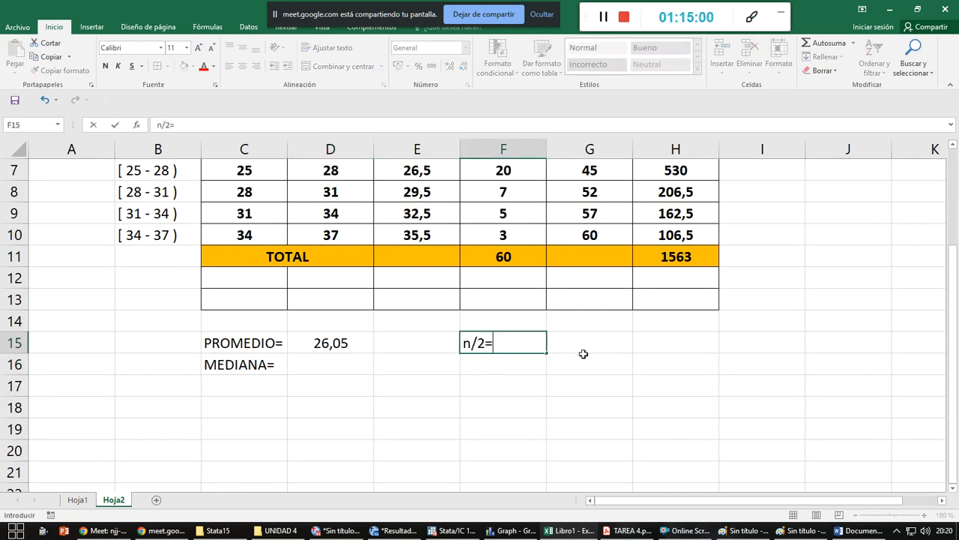
text(60/2=30)
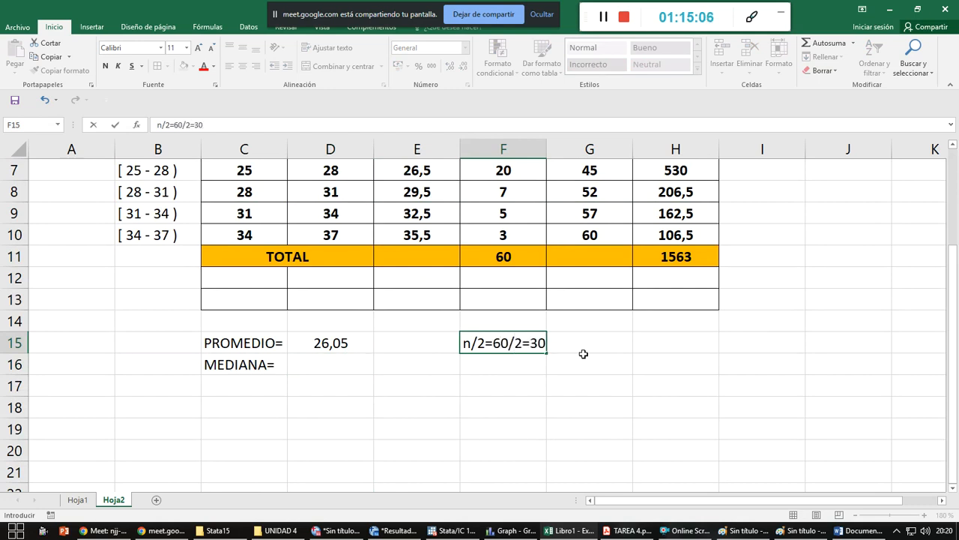
click(552, 359)
- Make only the result 30 at the end of the text in F15 bold
click(531, 347)
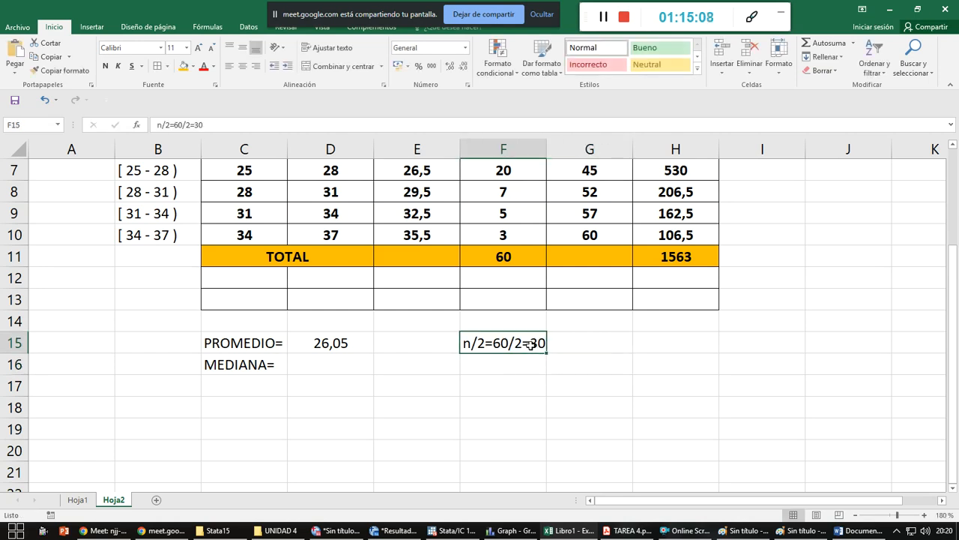
click(198, 125)
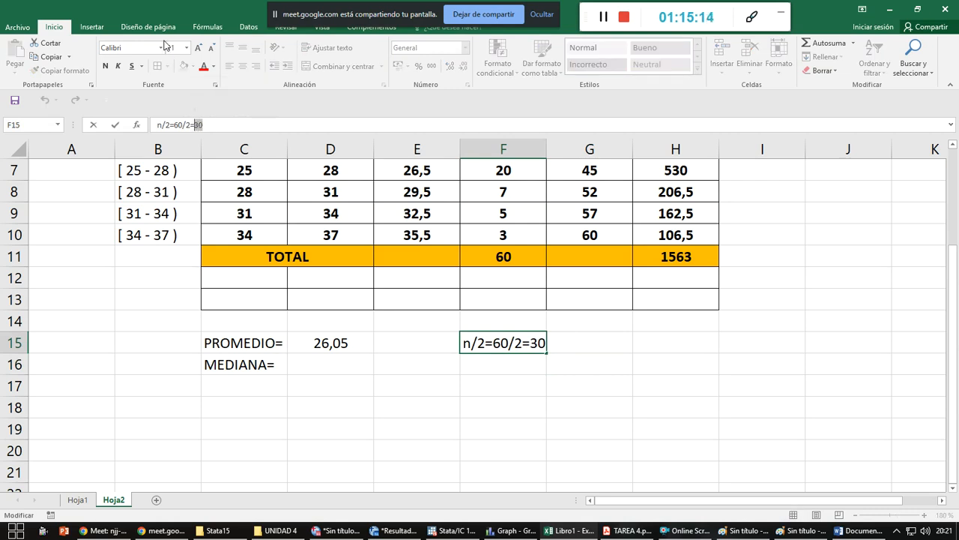
click(105, 65)
click(556, 360)
click(535, 341)
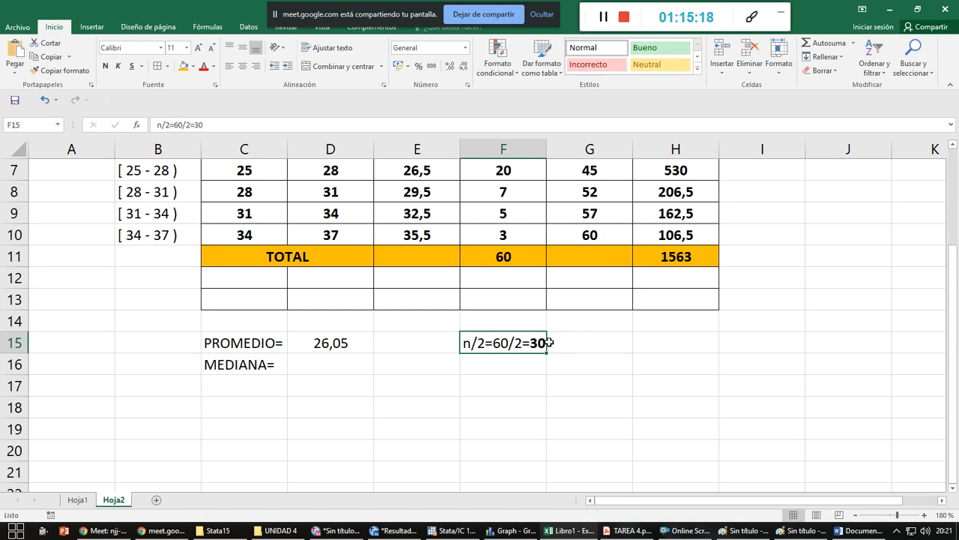
- Highlight the median class row, C7:G7, with a yellow fill
scroll(550, 343, up, 2)
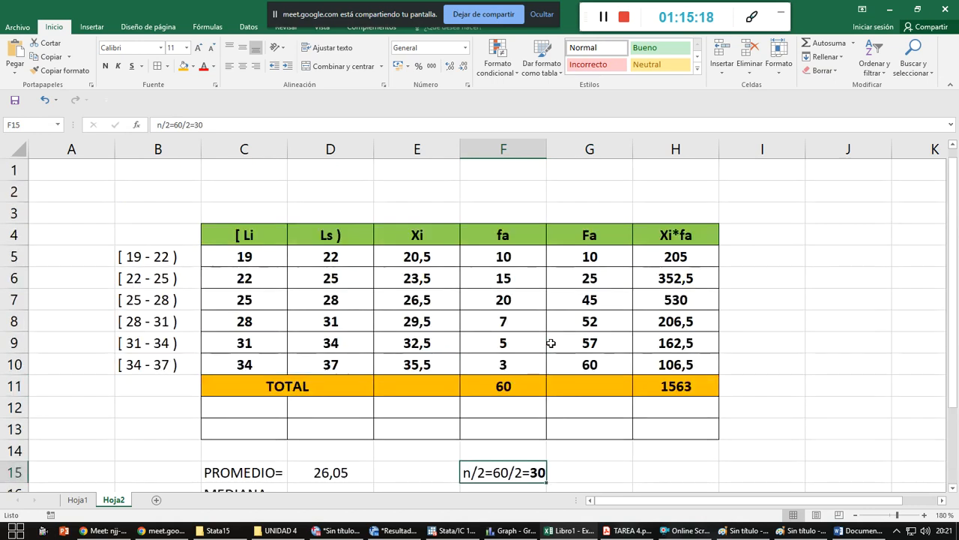
click(581, 218)
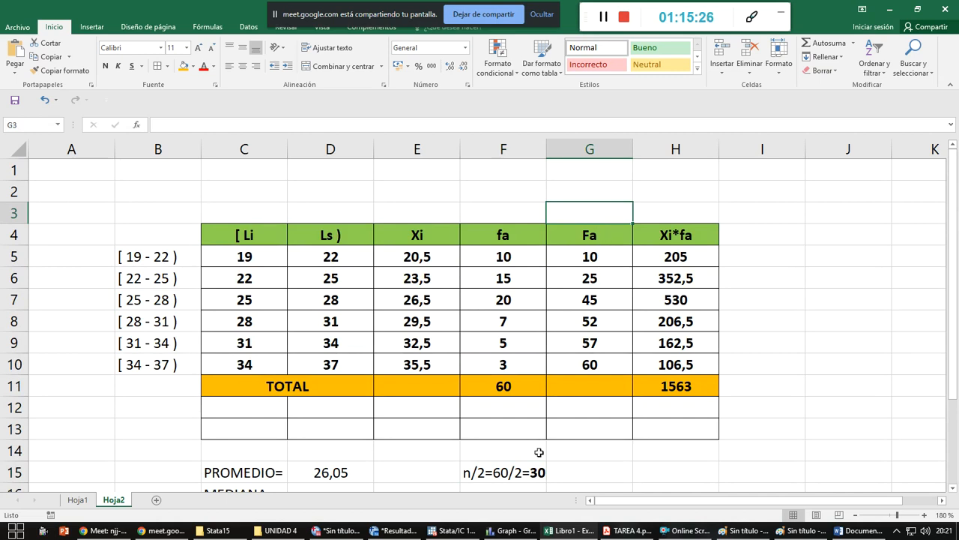
click(605, 303)
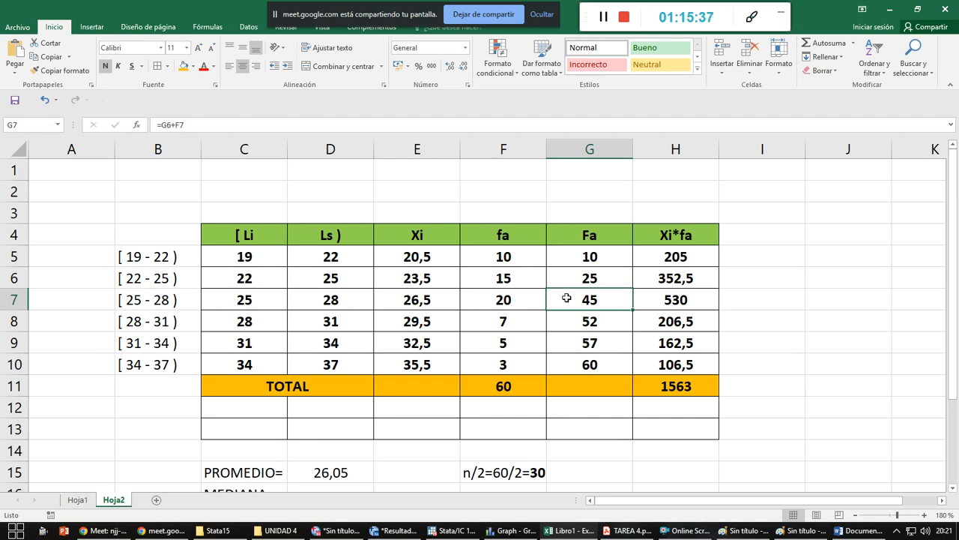
drag(566, 298, 271, 302)
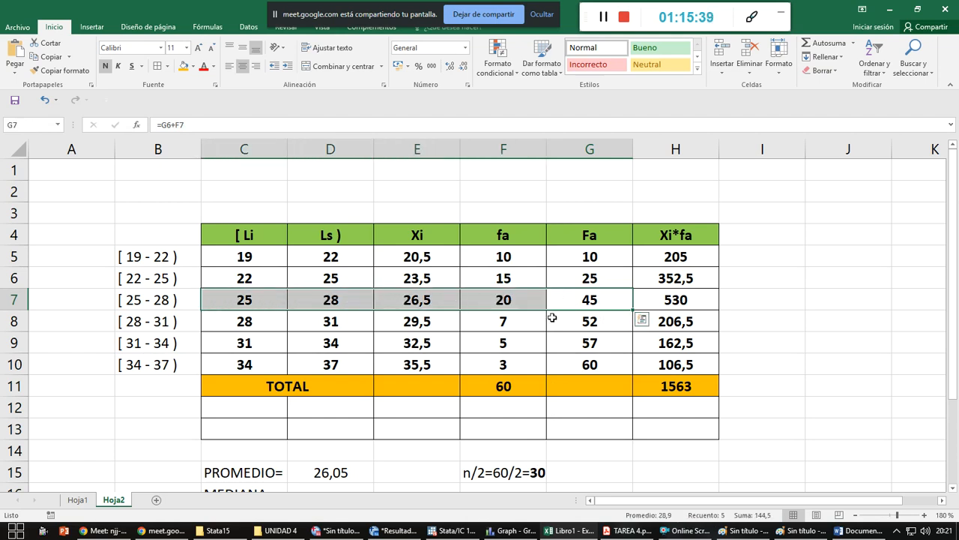
click(191, 67)
click(212, 159)
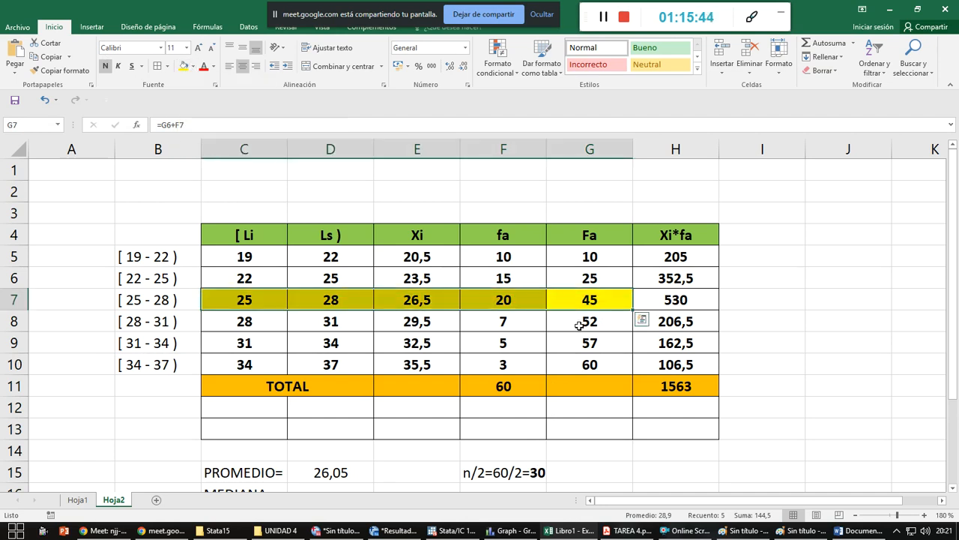
click(528, 302)
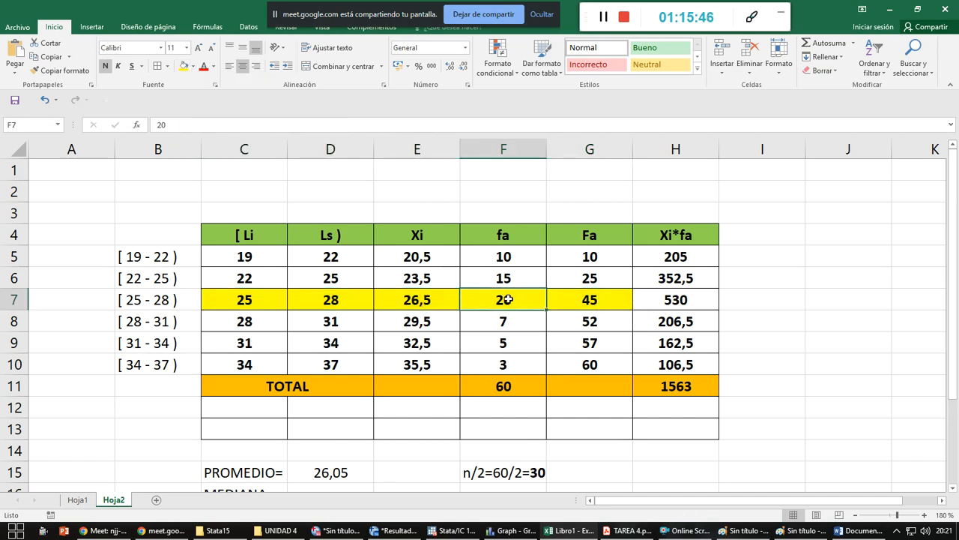
click(577, 301)
click(611, 274)
click(614, 302)
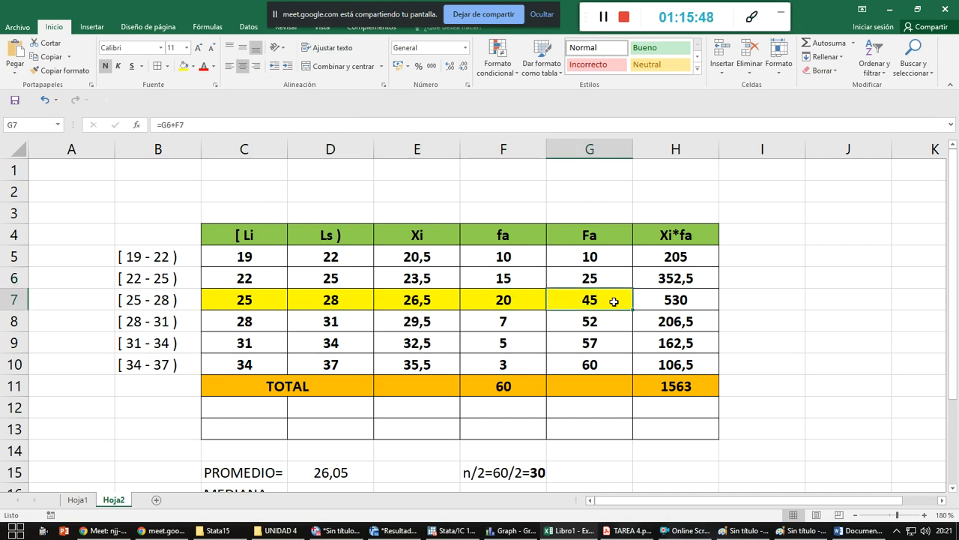
click(278, 298)
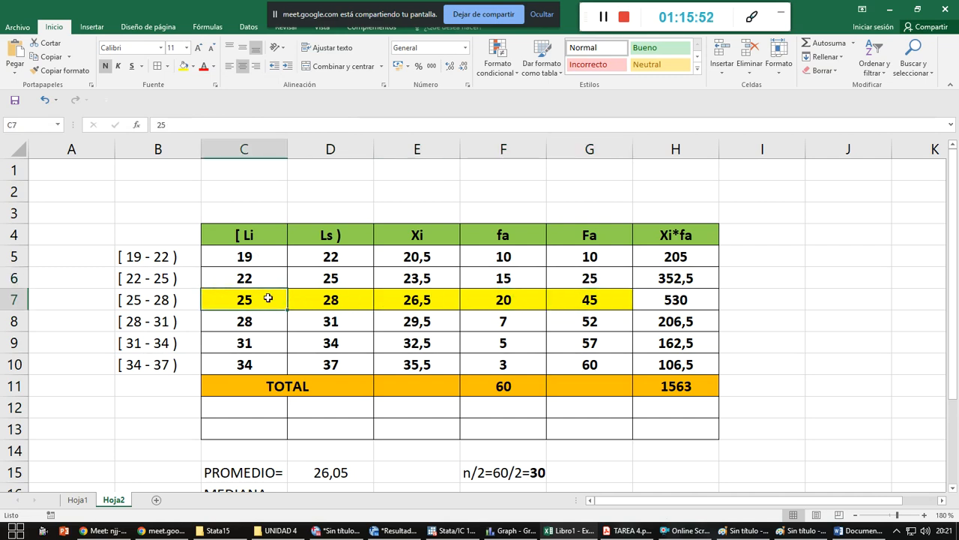
- Switch to Adobe Acrobat Reader and consult the median formulas on page 12 of UNIDAD 4.pdf
click(613, 530)
key(ctrl+Tab)
drag(915, 145, 900, 258)
scroll(544, 261, up, 1)
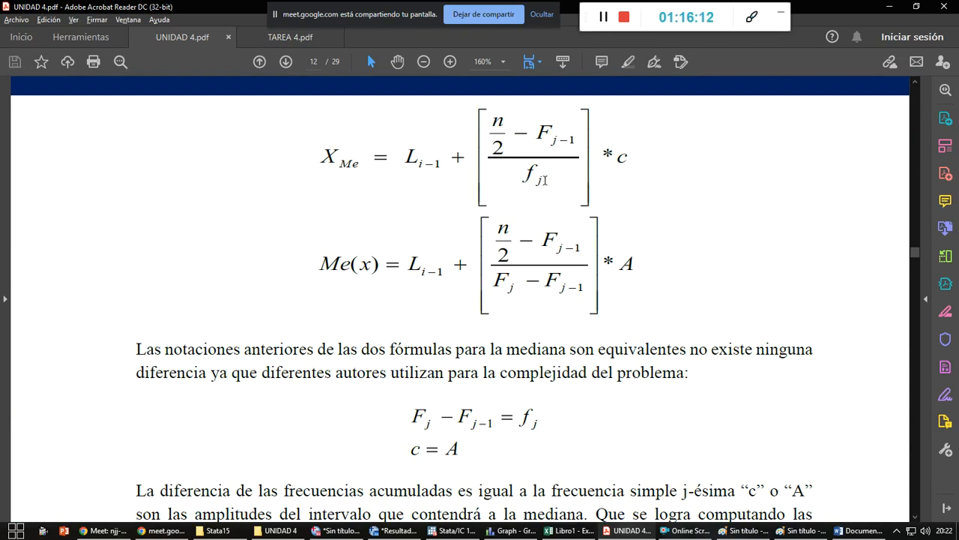
- Switch to Excel and enter the label Fj-1 in cell F16 with the value 25 in G16
key(alt+Tab)
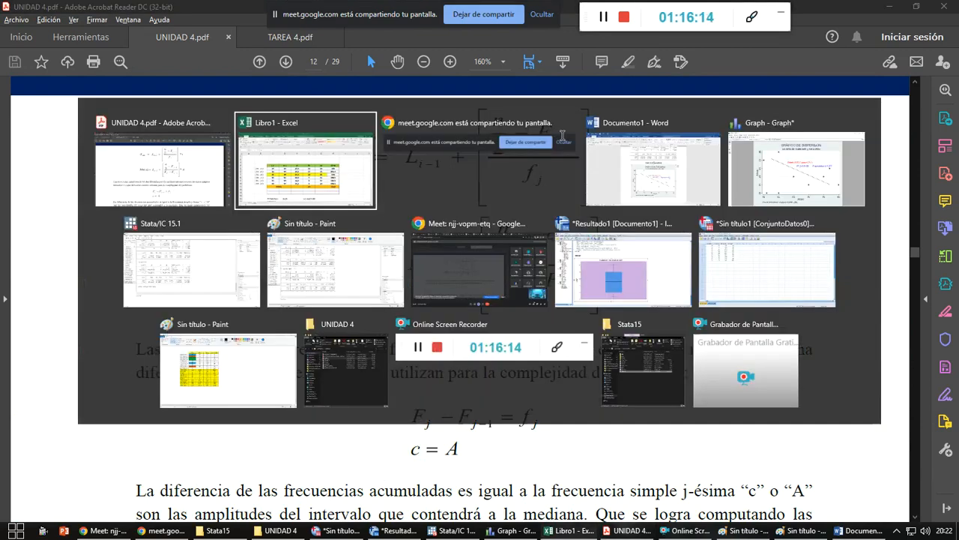
click(604, 281)
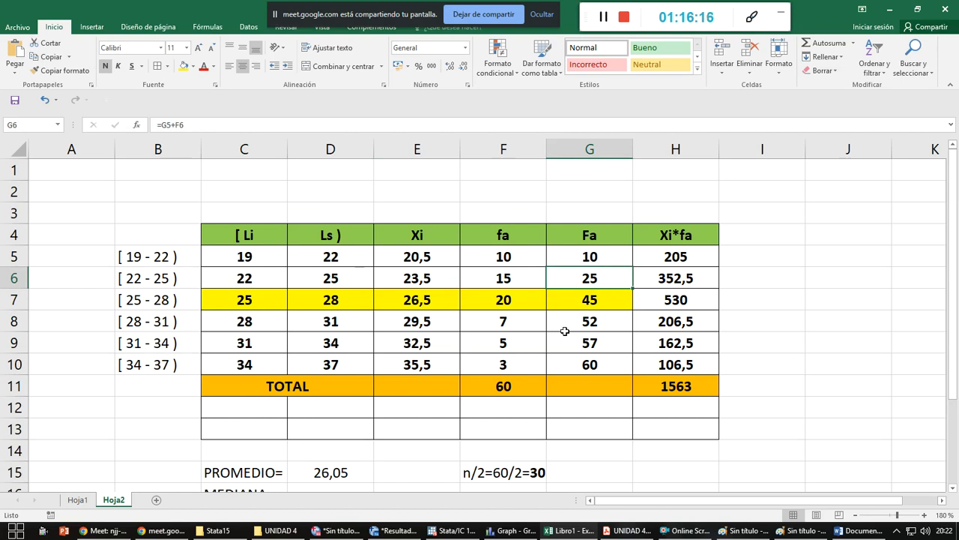
scroll(563, 330, down, 1)
click(488, 427)
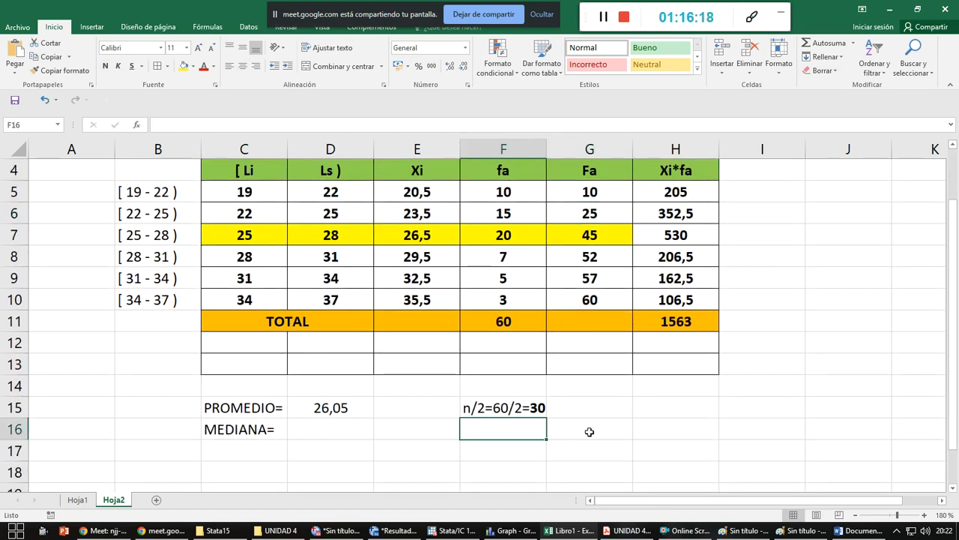
text(f)
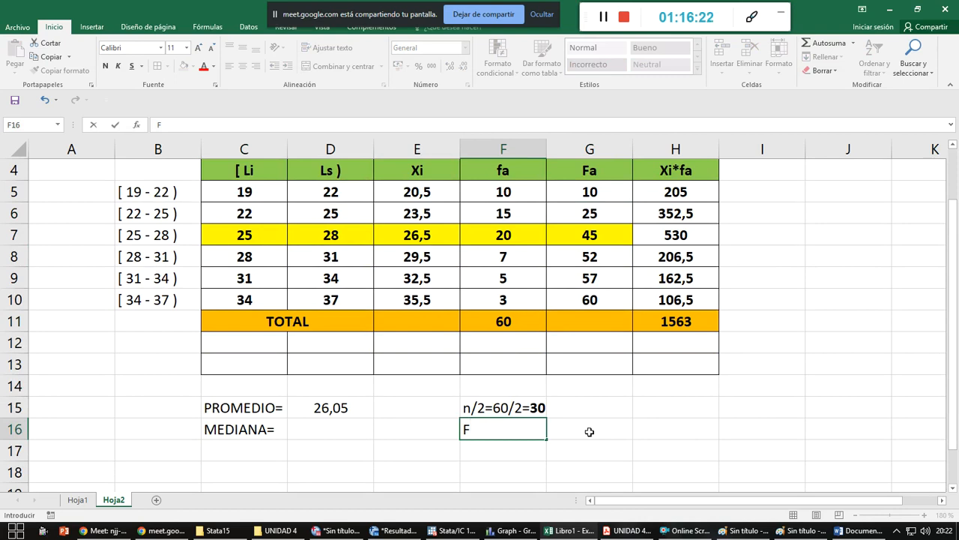
text(j-1)
click(590, 432)
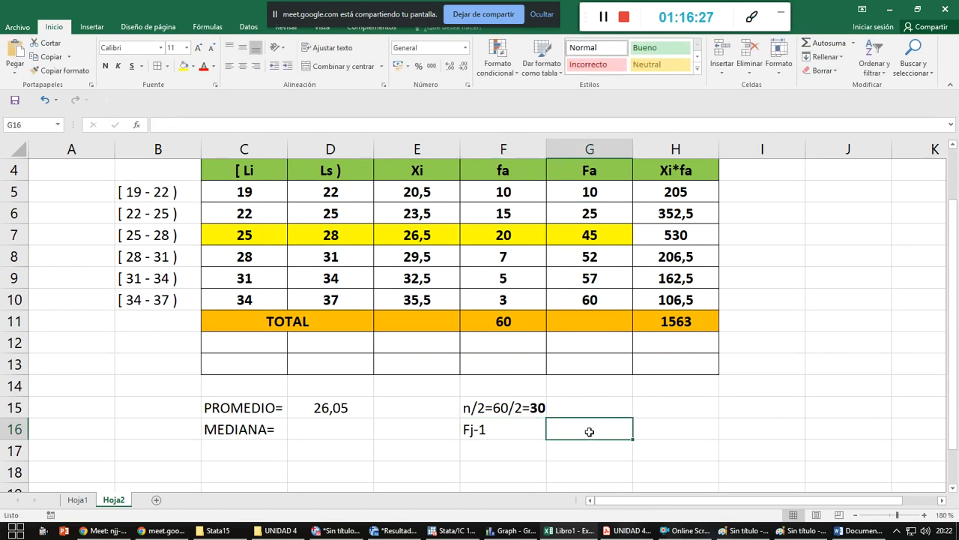
text(25)
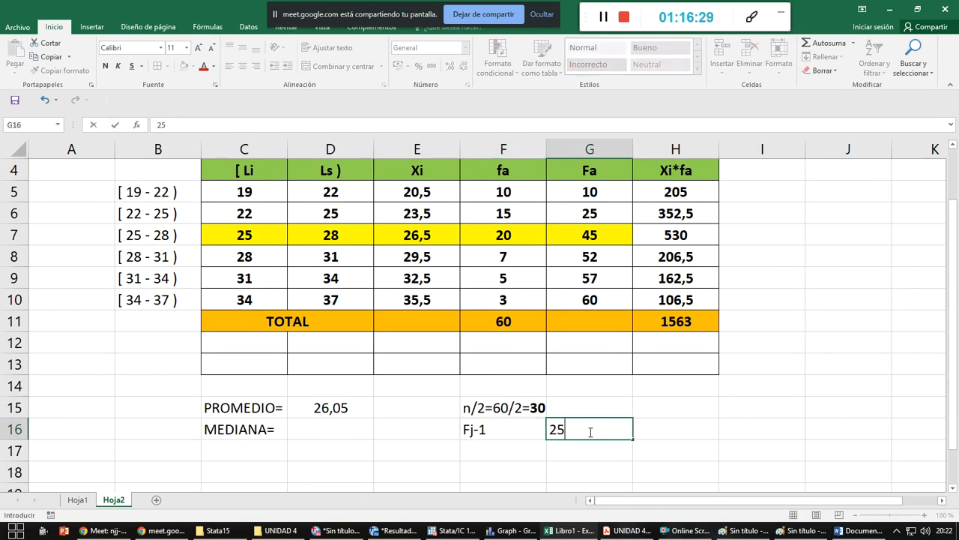
key(Return)
- Enter the label fj= in cell F17, below the Fj-1 label
text(f)
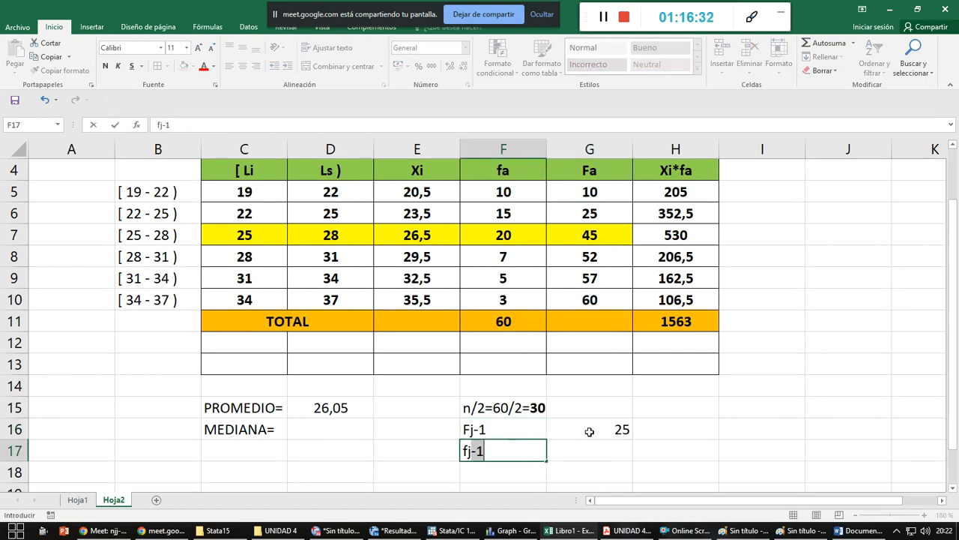
text(j)
key(BackSpace)
text(=)
key(Tab)
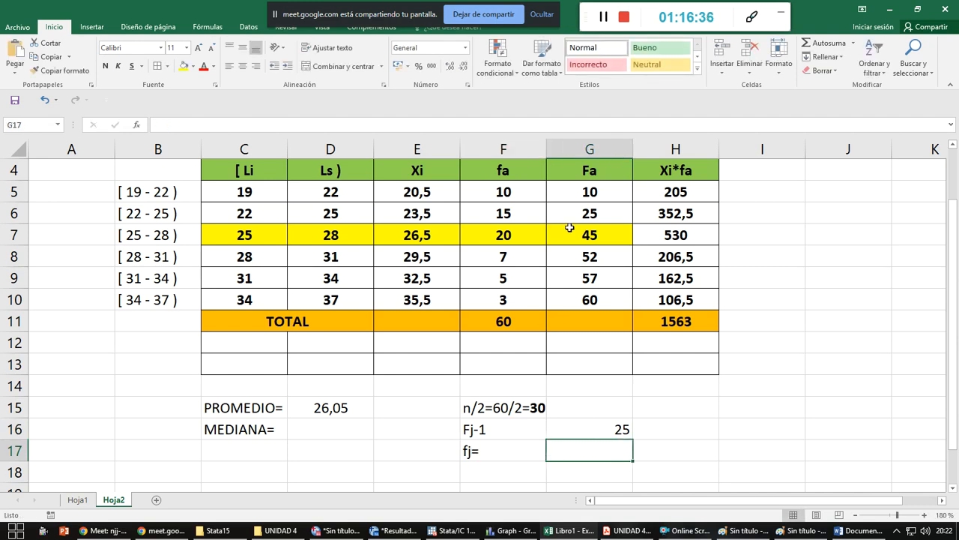
- Copy the block F16:G17 with the Fj-1 and fj= entries one row down, starting at F17
click(590, 213)
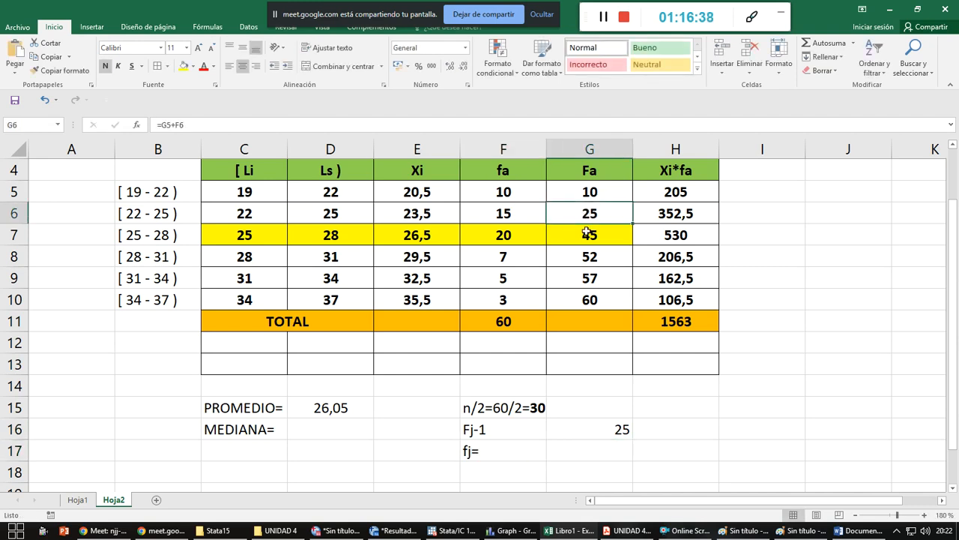
click(586, 236)
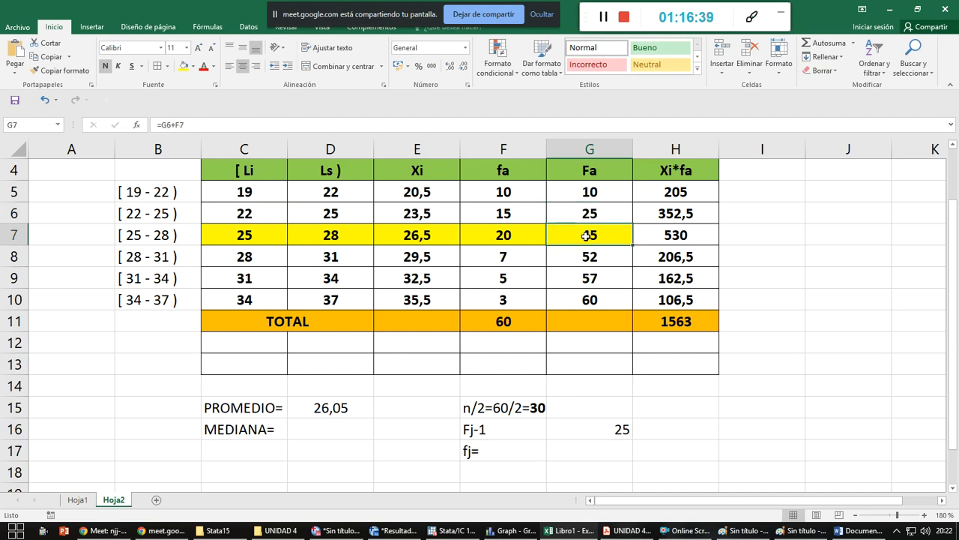
click(492, 430)
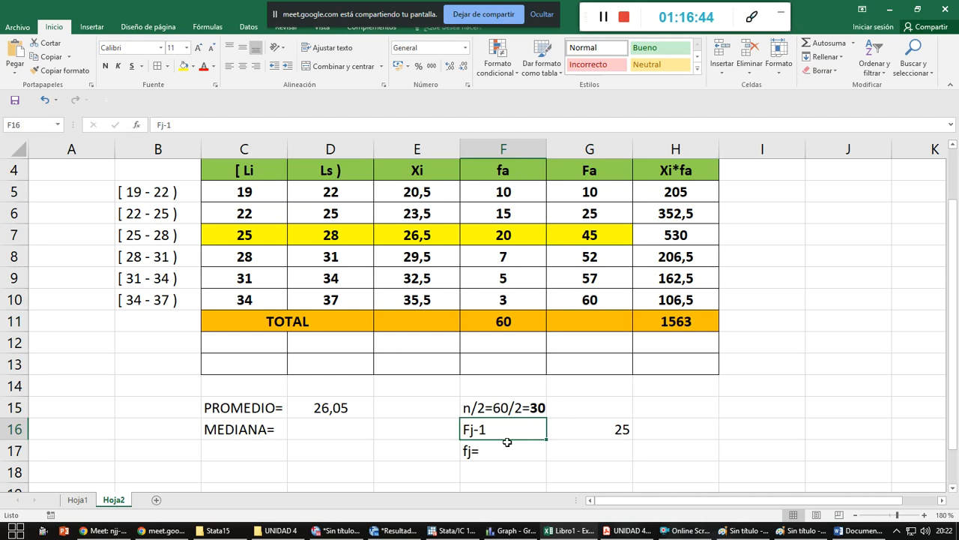
drag(508, 434, 581, 445)
key(ctrl+c)
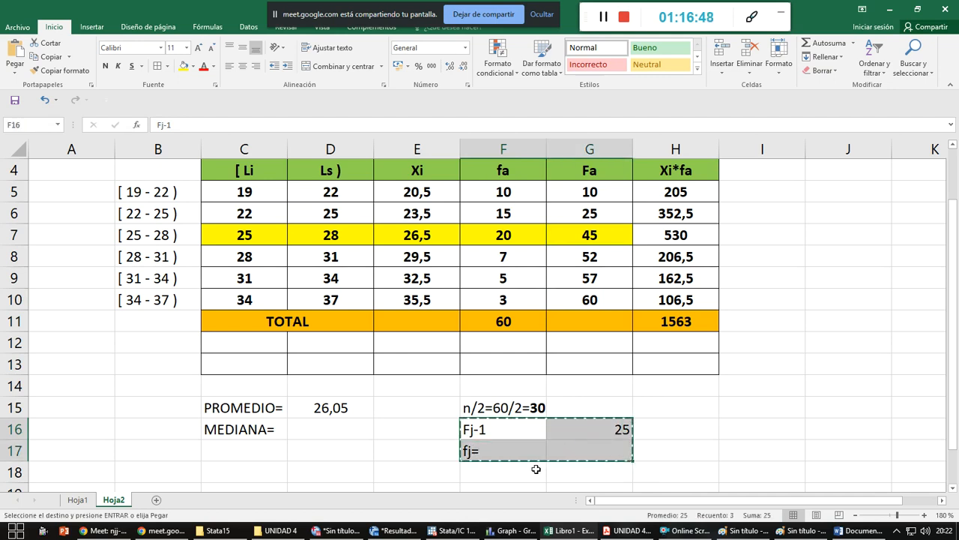
scroll(525, 404, down, 3)
drag(512, 260, 565, 299)
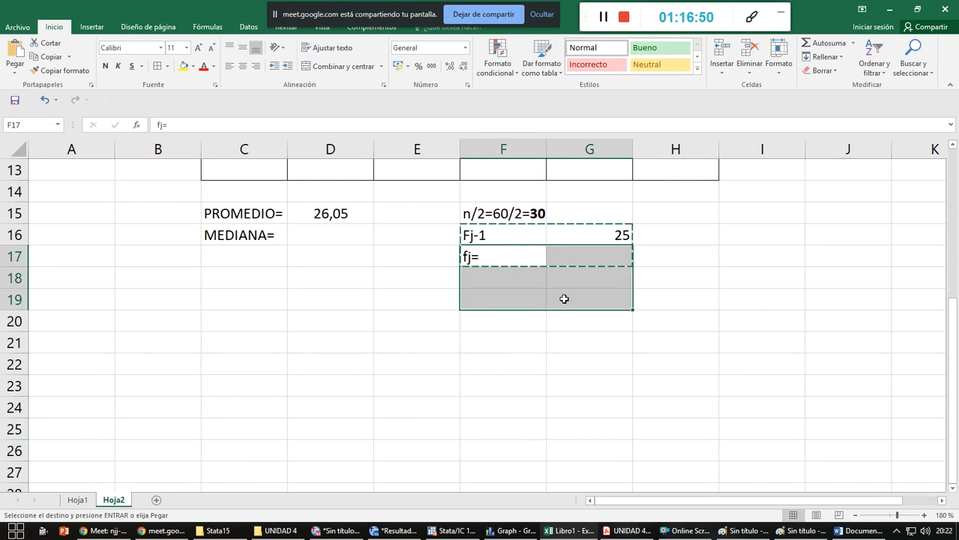
key(ctrl+v)
click(543, 335)
- Replace the label in F16 with Fj= and set its value in G16 to 45
click(506, 236)
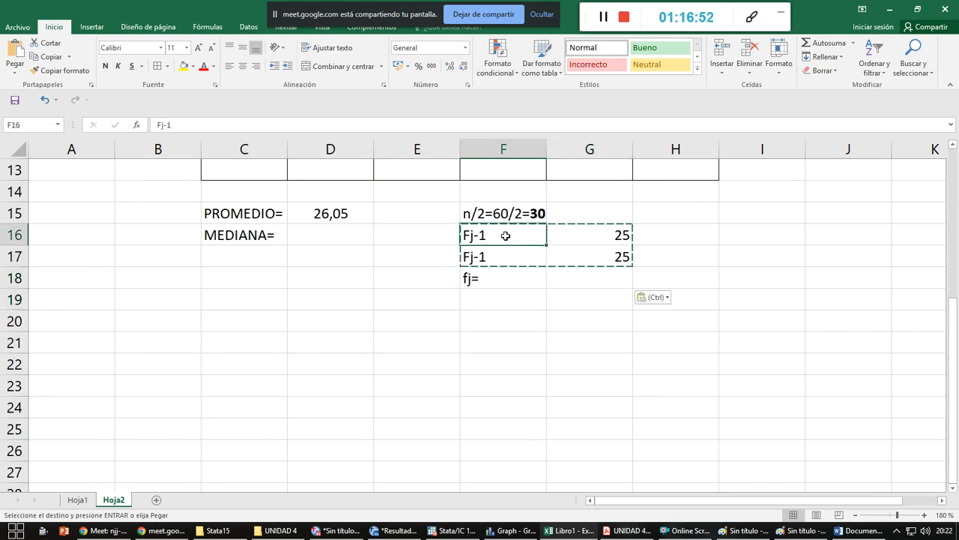
text(Fj)
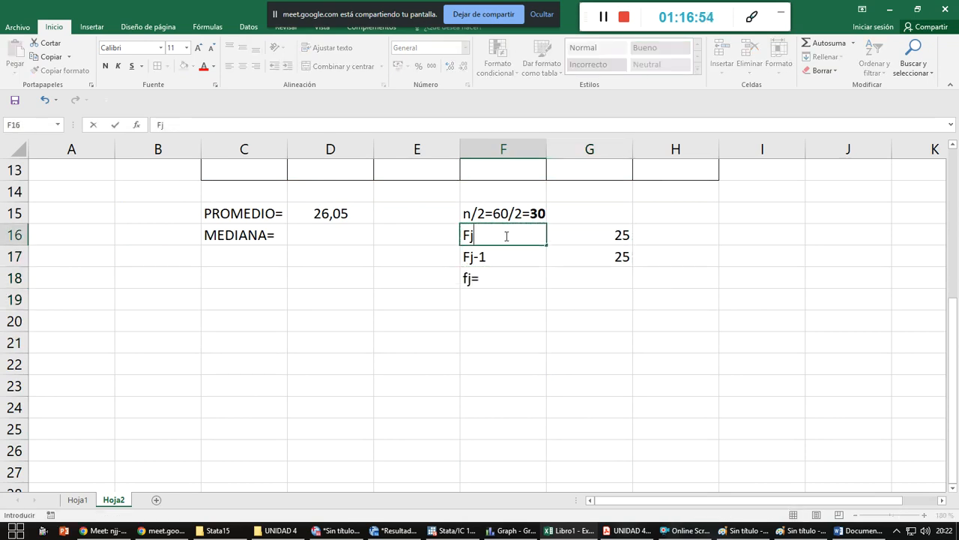
text(=)
key(Tab)
scroll(525, 240, up, 3)
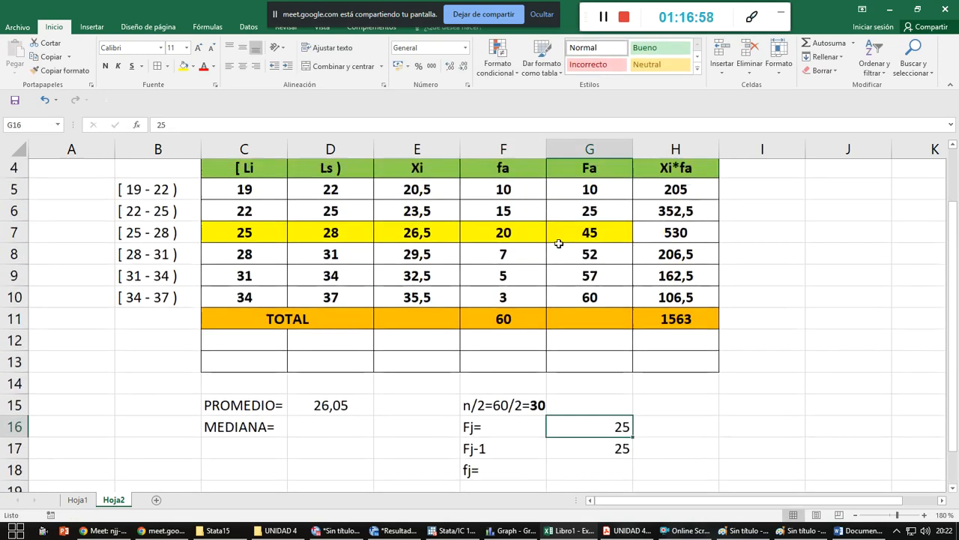
text(45)
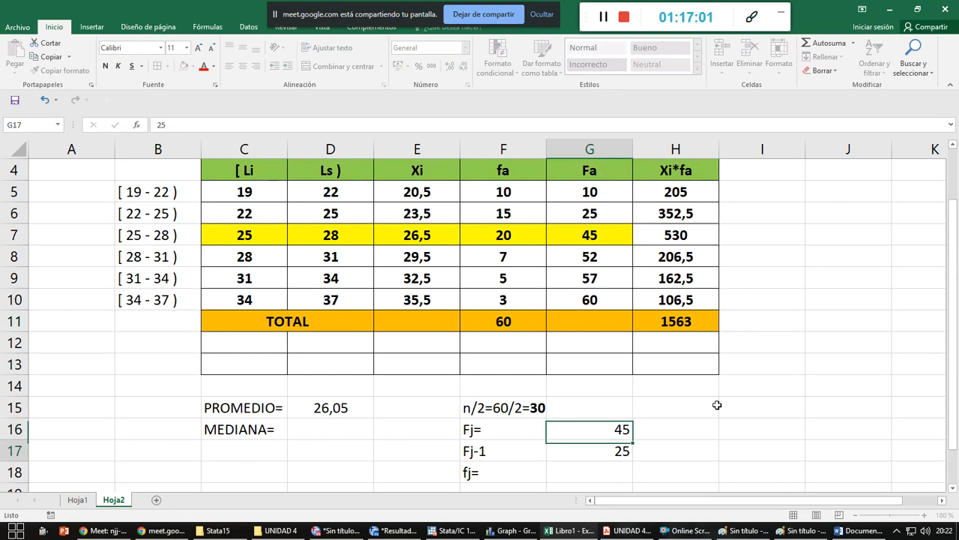
key(Return)
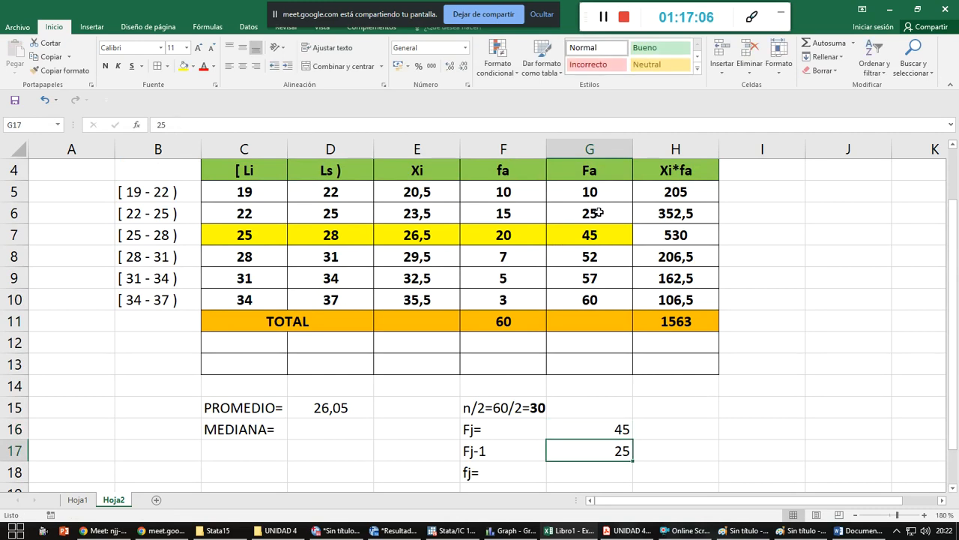
- Enter the median class frequency 20 in G18, beside the fj= label
click(525, 231)
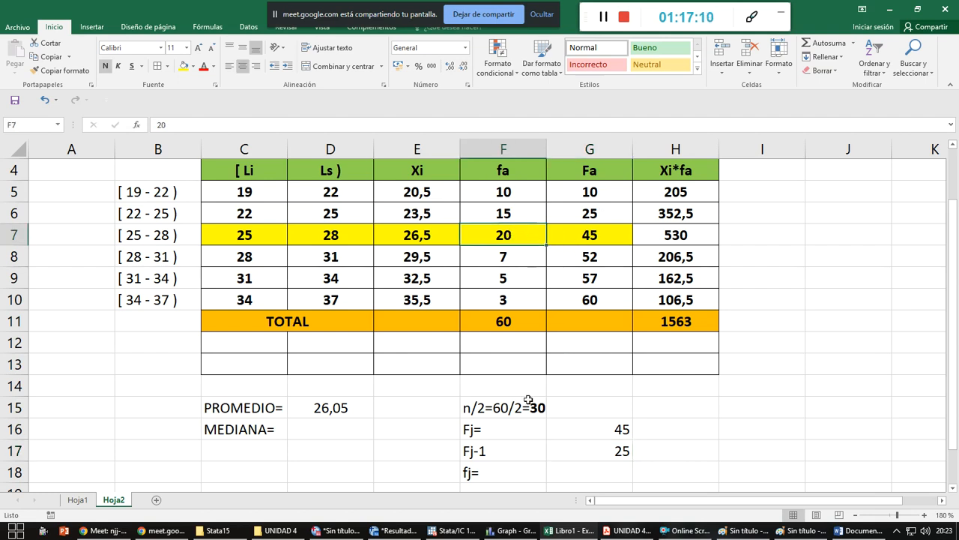
scroll(563, 486, down, 3)
click(610, 277)
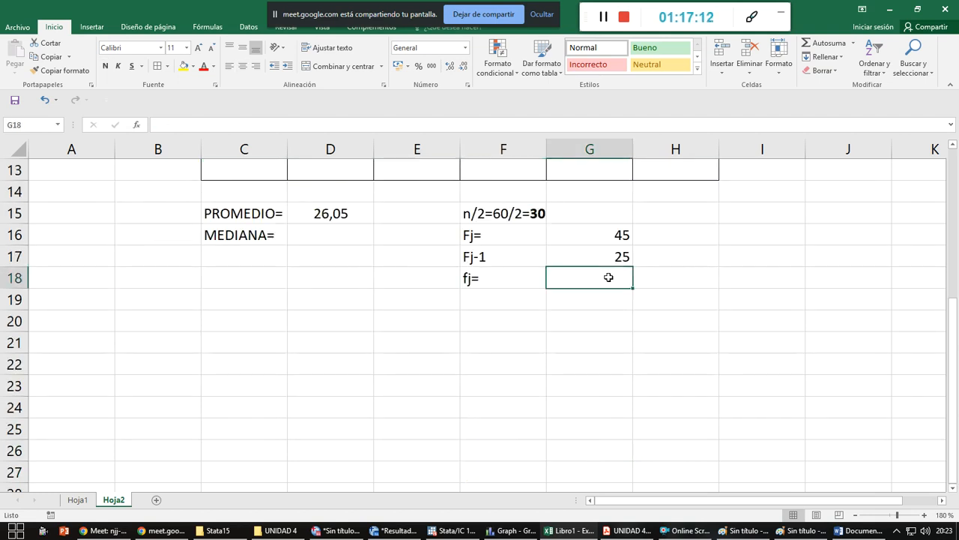
text(20)
key(Return)
- Enter the label Li= in F19 and the median class lower limit 25 in G19
key(Left)
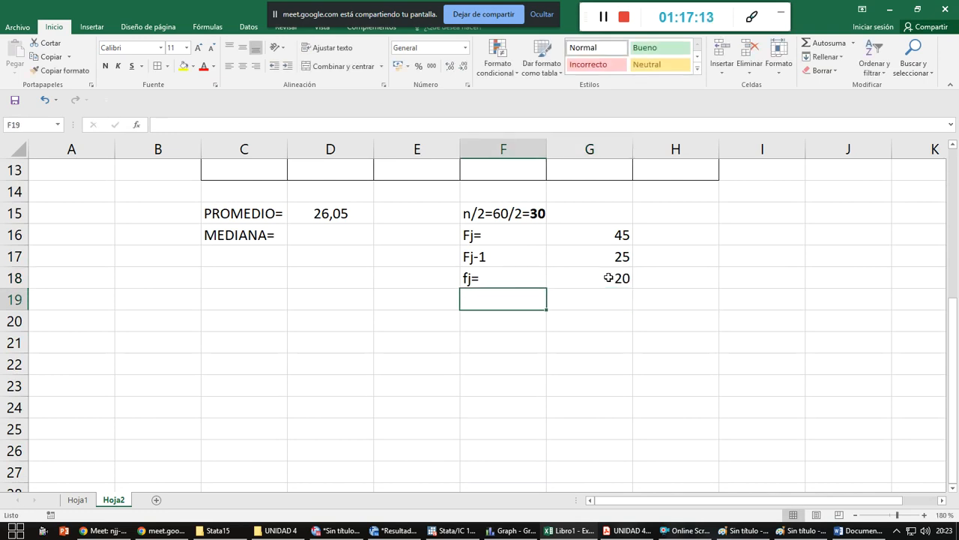
text(Li=)
key(Right)
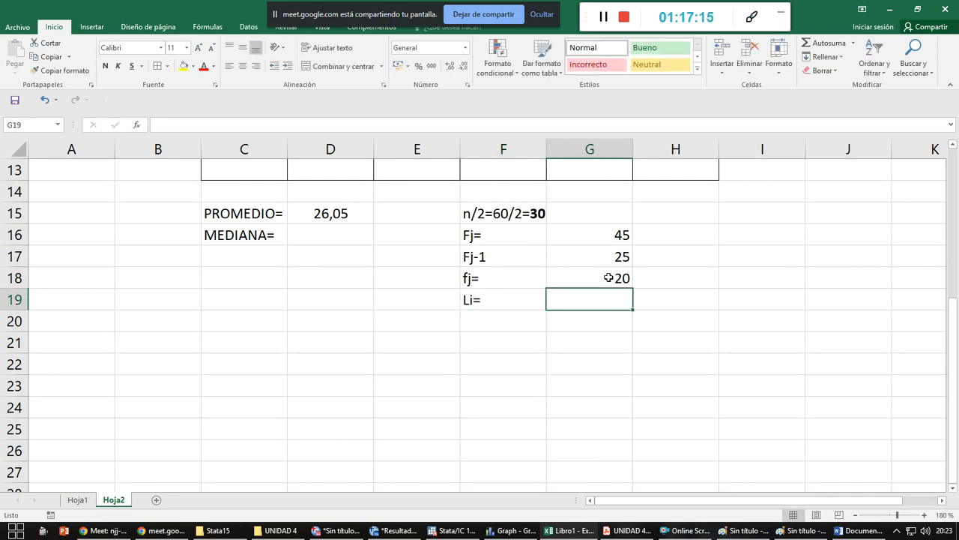
scroll(608, 278, up, 4)
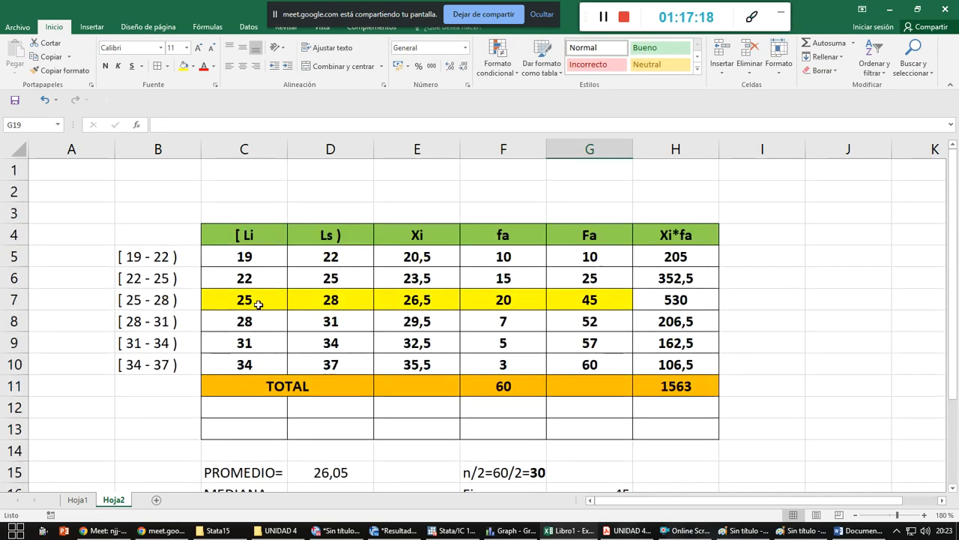
scroll(510, 379, down, 3)
text(25)
key(ctrl+Return)
- Enter the label A= in F20 and the class width 3 in G20
key(Down)
key(Left)
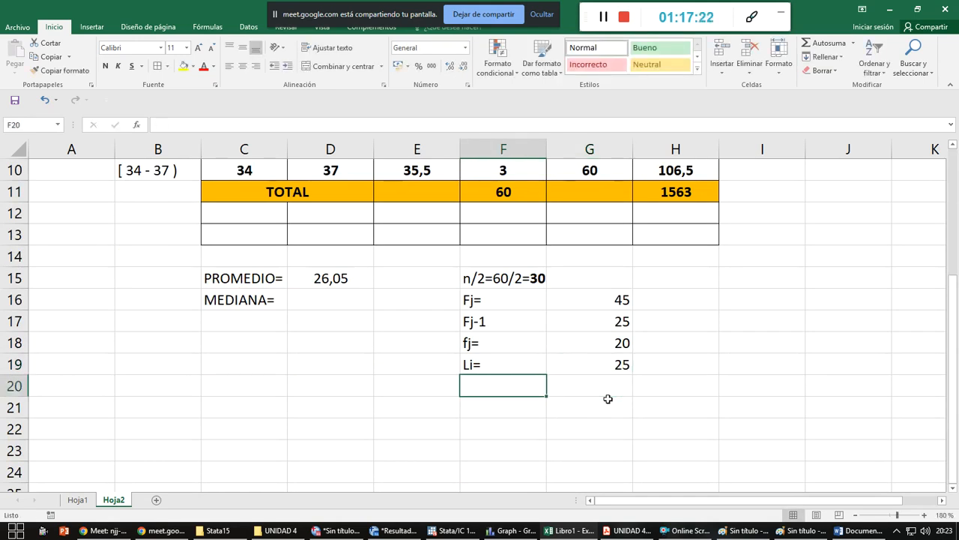
text(A=)
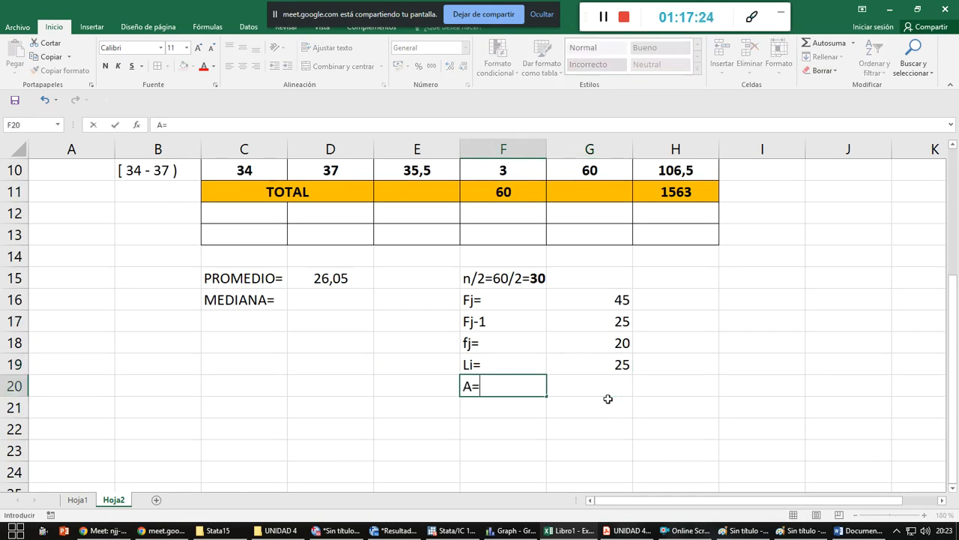
key(Right)
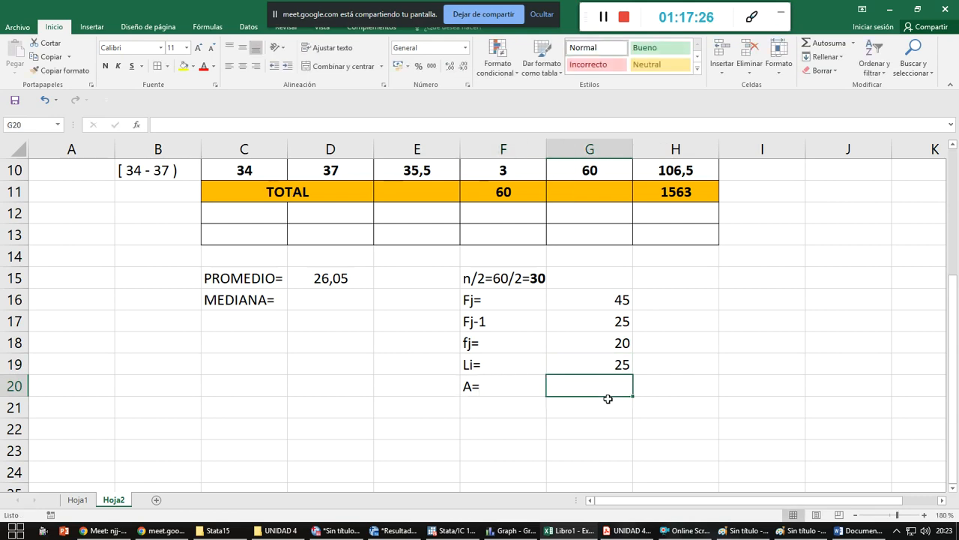
text(3)
key(Return)
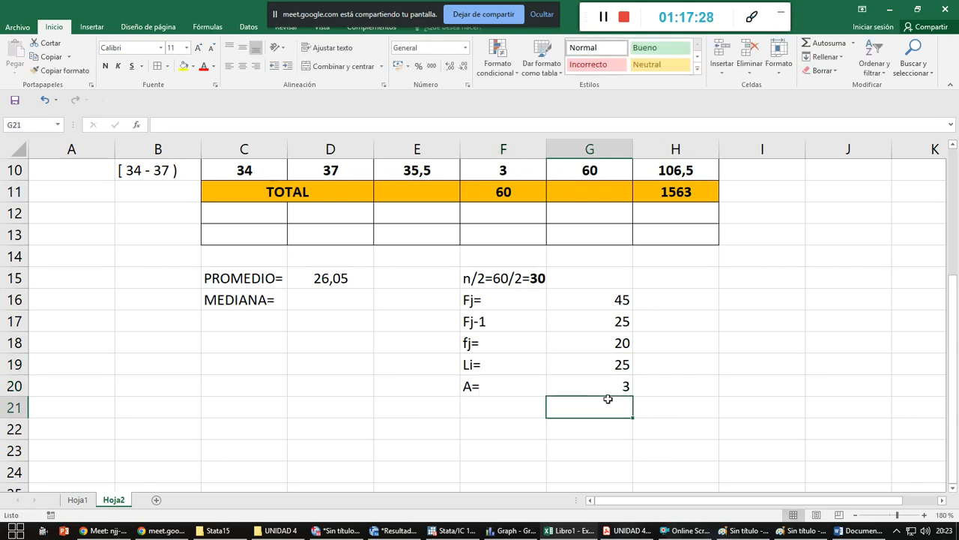
- Check the median formula in UNIDAD 4.pdf in Adobe Acrobat Reader and enter its numerator label n/2-Fj-1= in Excel cell F21
scroll(570, 388, up, 1)
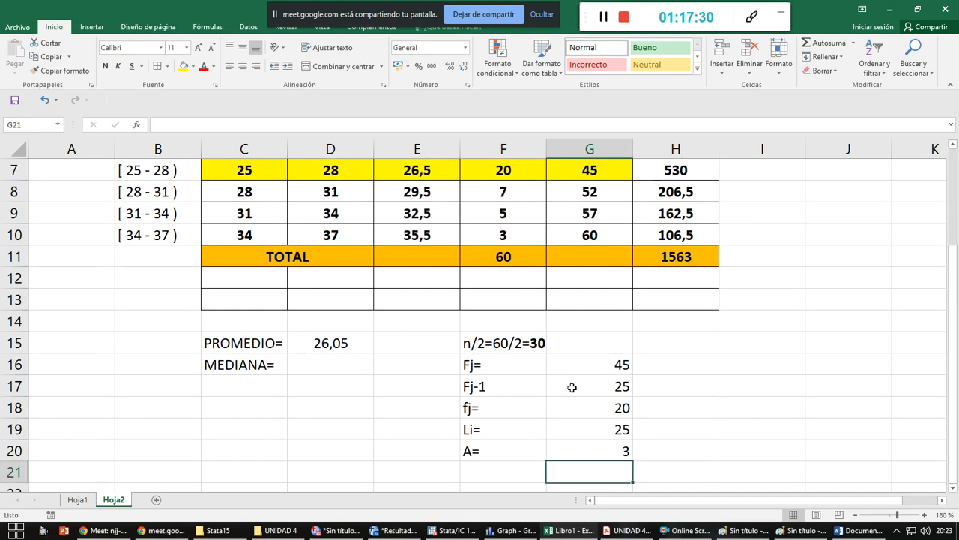
scroll(523, 399, down, 2)
key(alt+Tab)
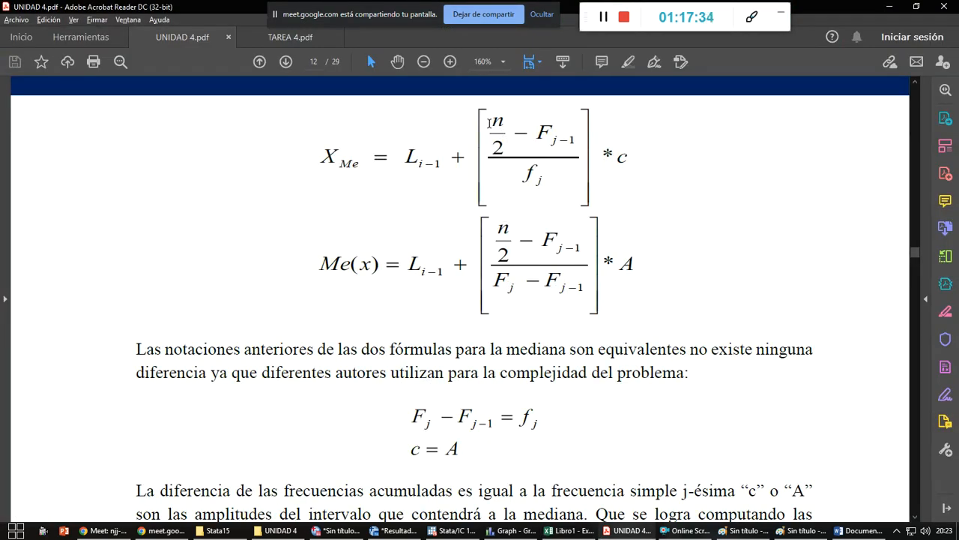
key(alt+Tab)
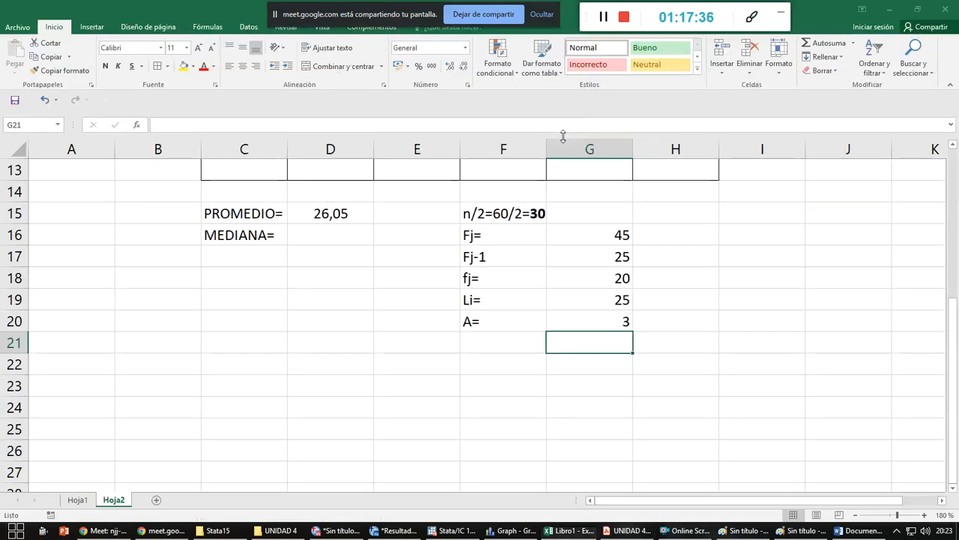
click(526, 335)
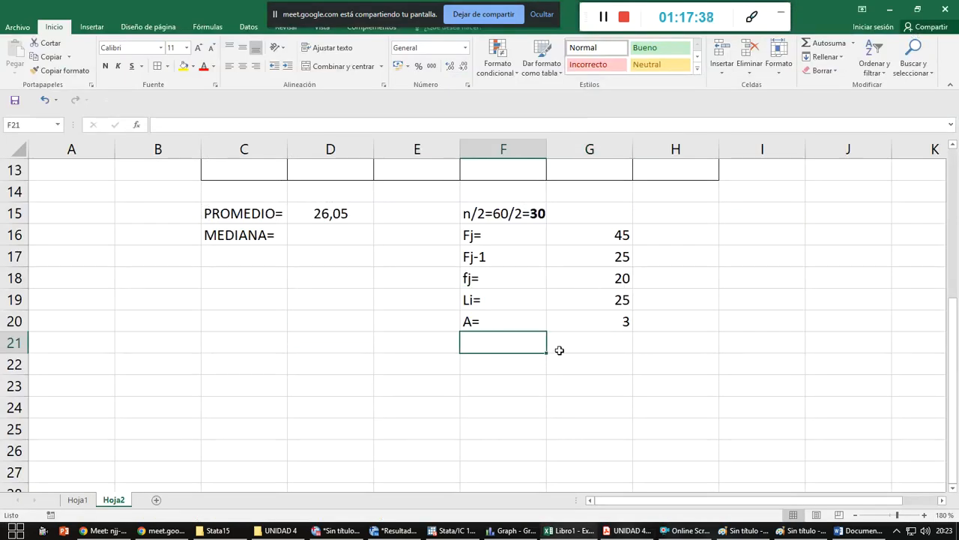
text(N/)
key(BackSpace)
key(BackSpace)
key(BackSpace)
text(n/2=60/2=30)
key(Return)
text(-Fj)
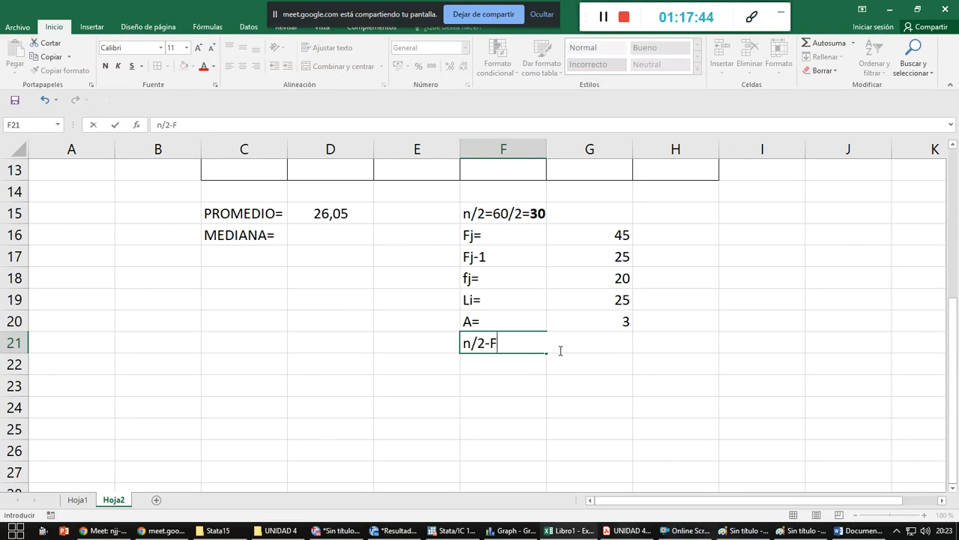
key(alt+Tab)
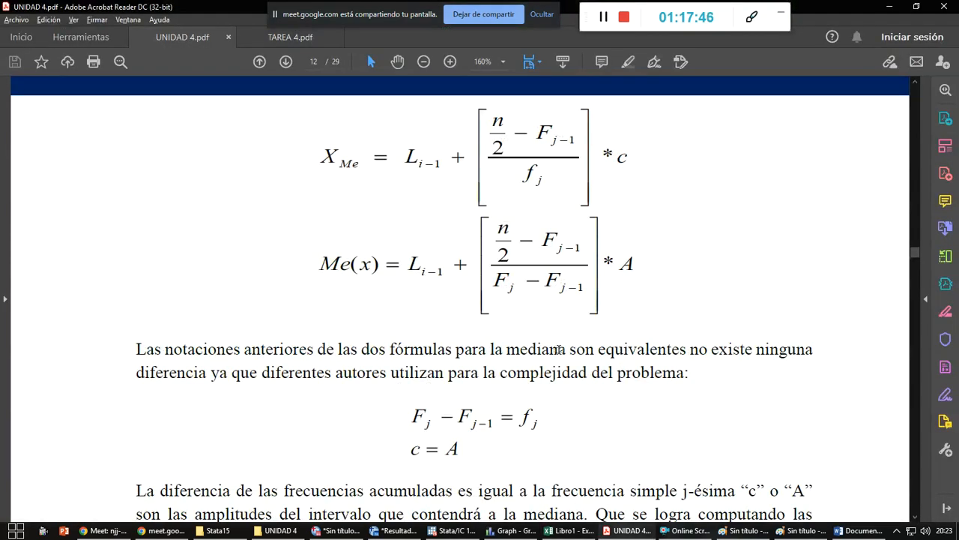
key(alt+Tab)
text(-1)
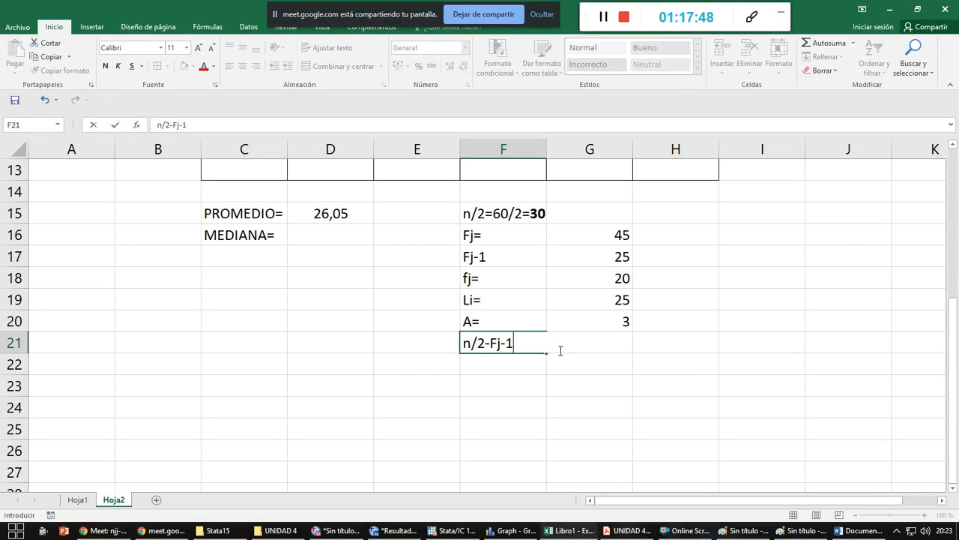
text(=)
click(559, 350)
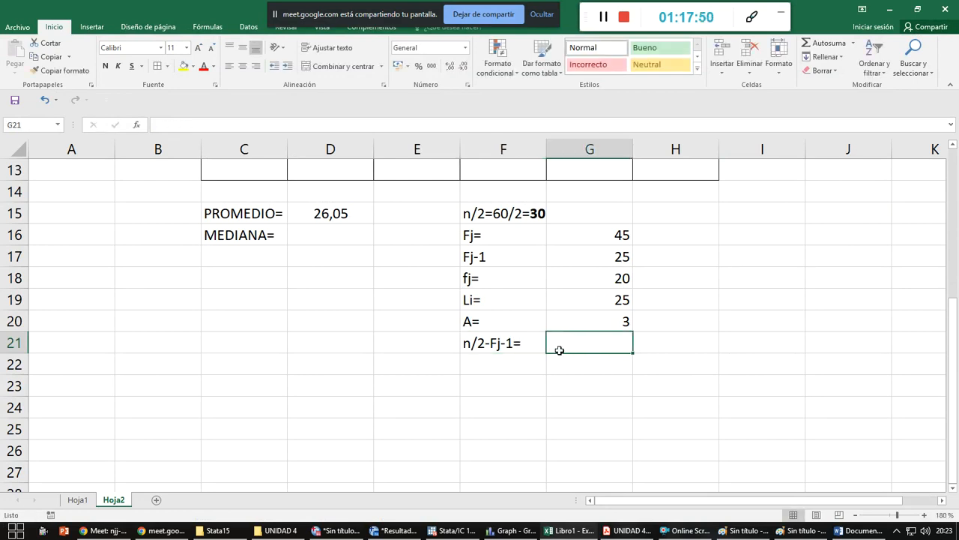
- Calculate the median formula's numerator in G21 with the formula =30-G17
text(=30-)
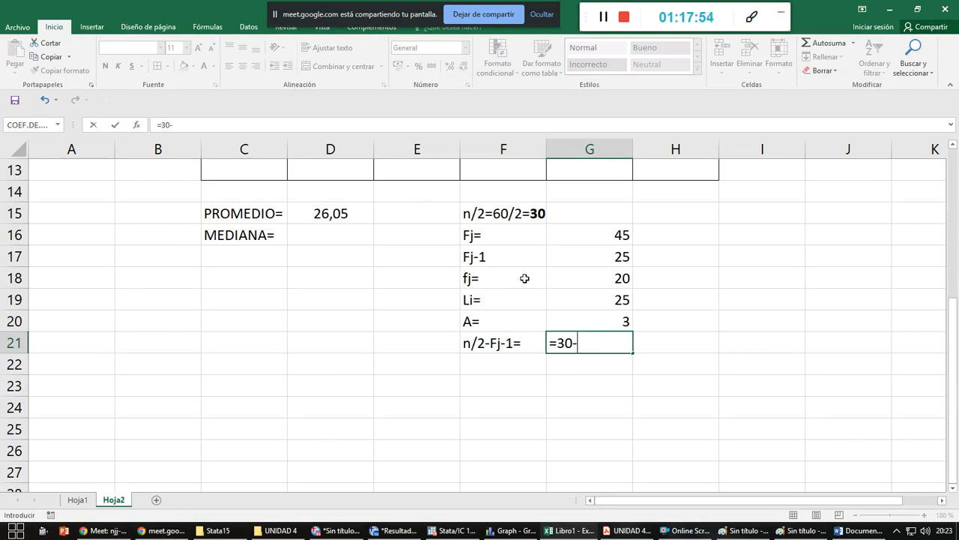
click(605, 257)
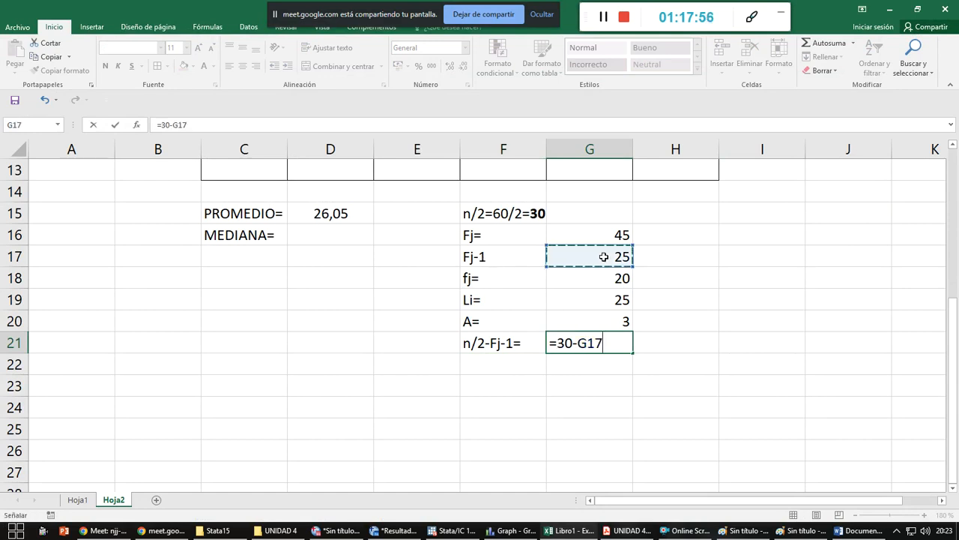
key(Return)
- Check the median formula's denominator in UNIDAD 4.pdf in Adobe Acrobat Reader and enter the label (n/2-Fj-1)/fj= in Excel cell F22
key(alt+Tab)
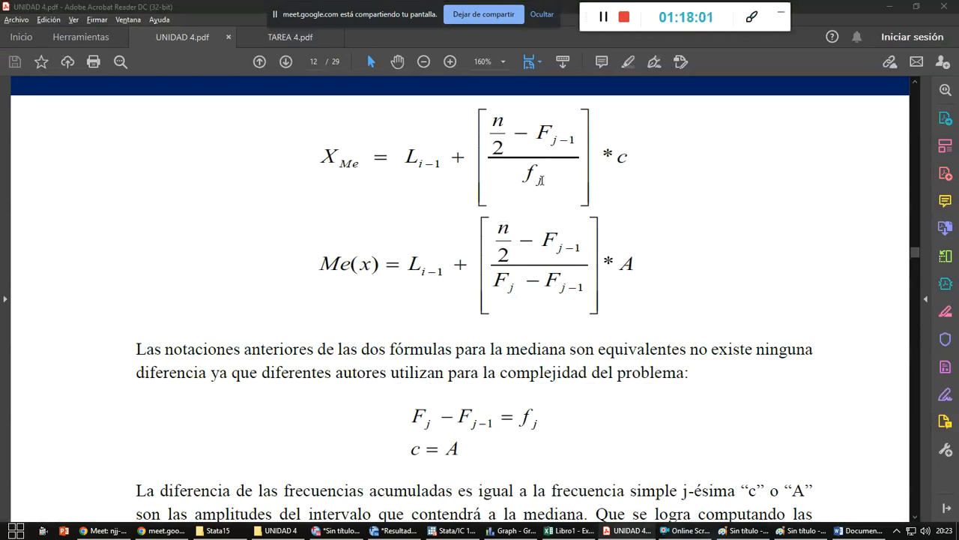
key(alt+Tab)
click(525, 361)
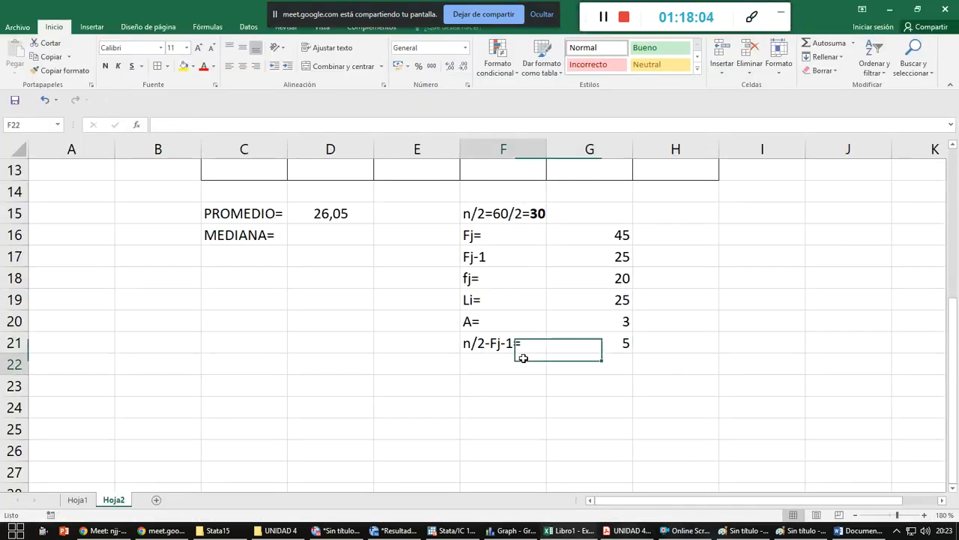
text((n/2-Fj-)
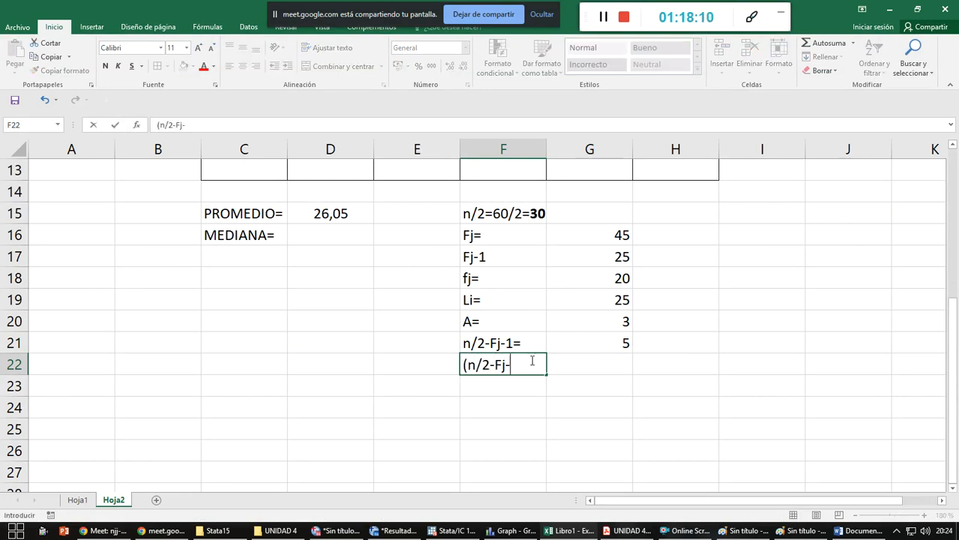
text(1)/fj=)
key(Tab)
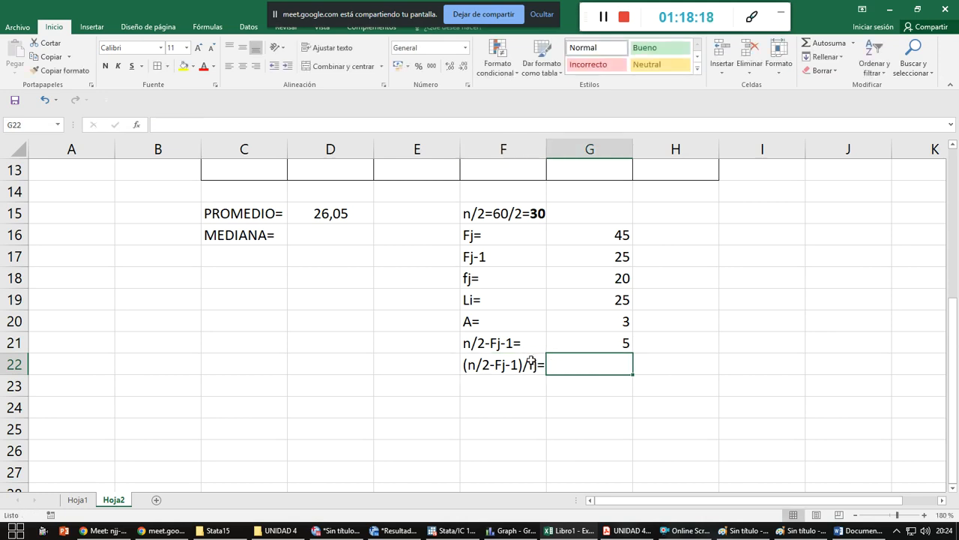
- Enter the quotient formula =G21/G18 in G22, checking it against the median formula in UNIDAD 4.pdf in Adobe Acrobat Reader
text(=)
key(Up)
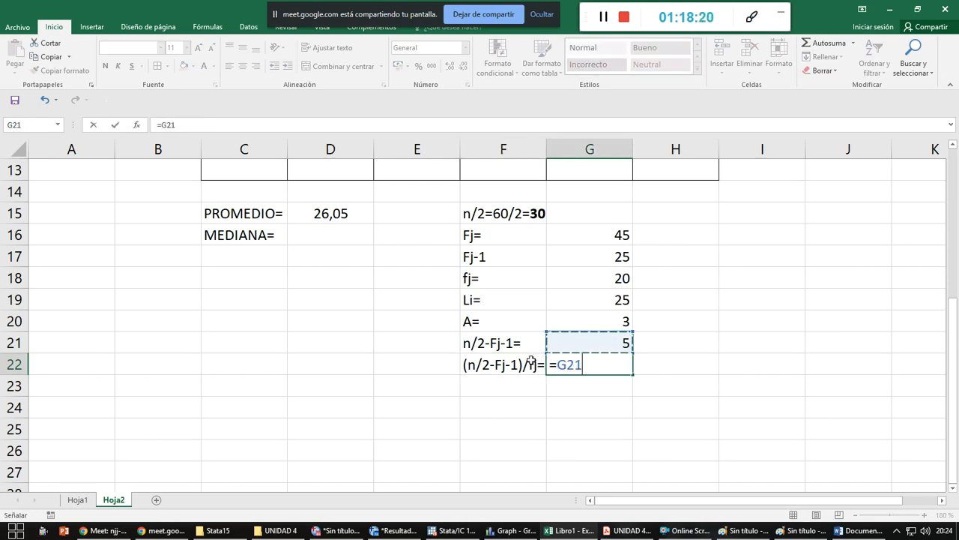
text(/)
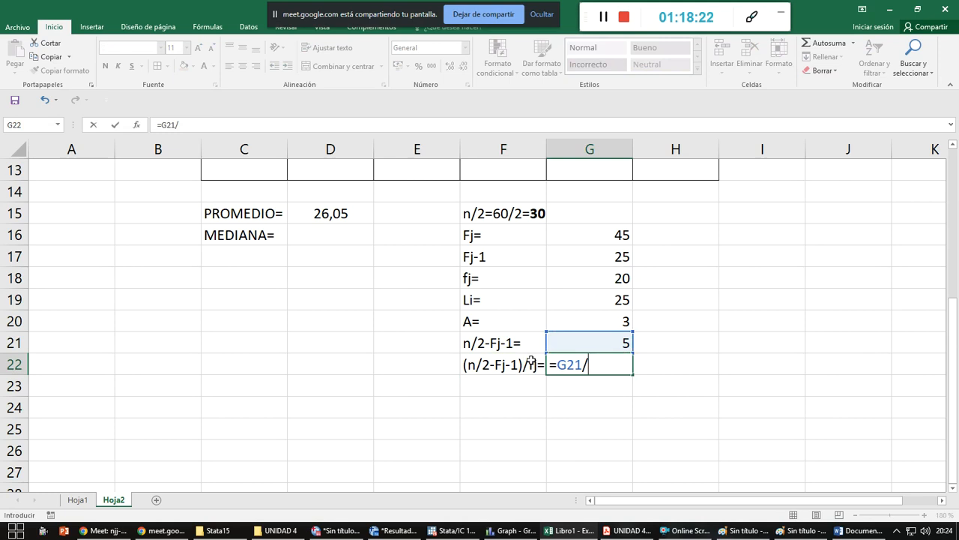
click(578, 280)
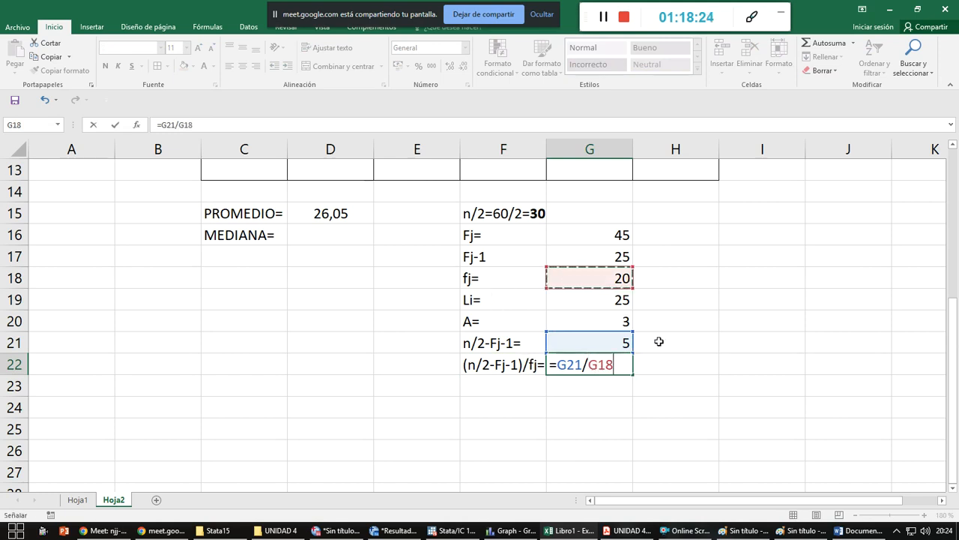
key(alt+Tab)
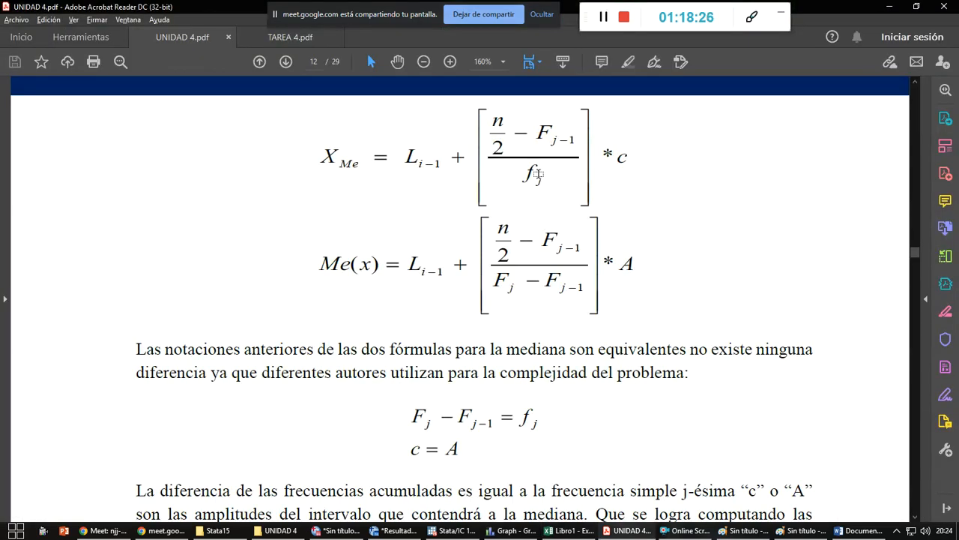
key(alt+Tab)
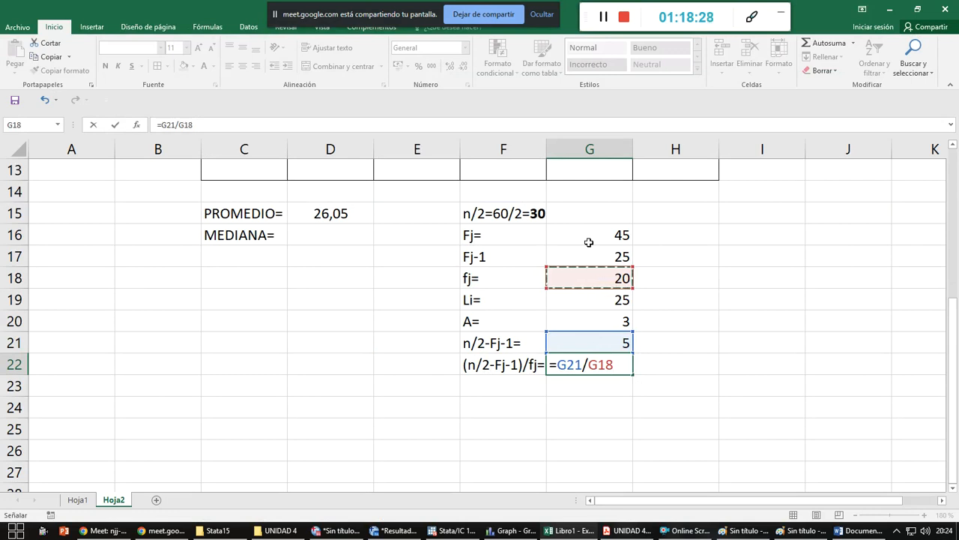
key(Return)
key(Up)
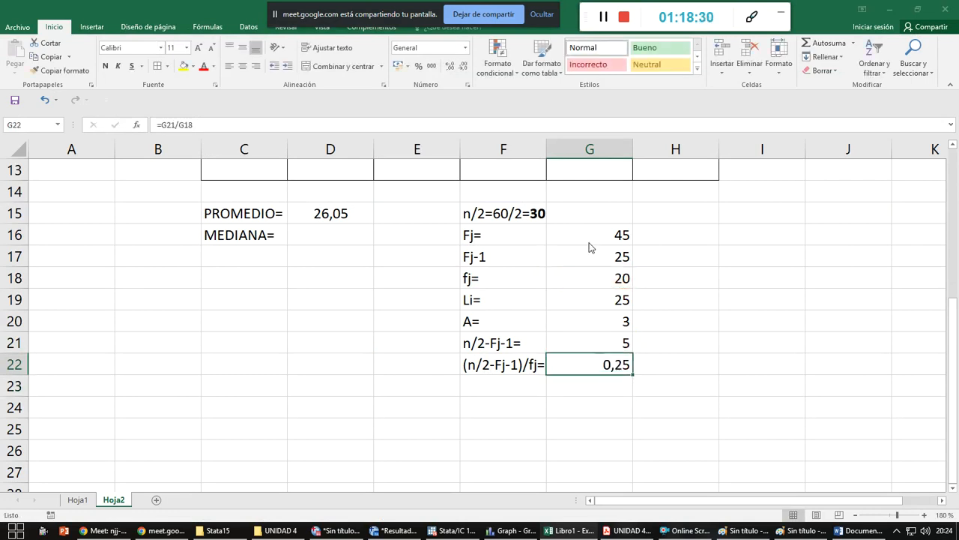
- Check the multiplication by A in UNIDAD 4.pdf in Adobe Acrobat Reader and enter the label [valor num]*A= in Excel cell F23
key(alt+Tab)
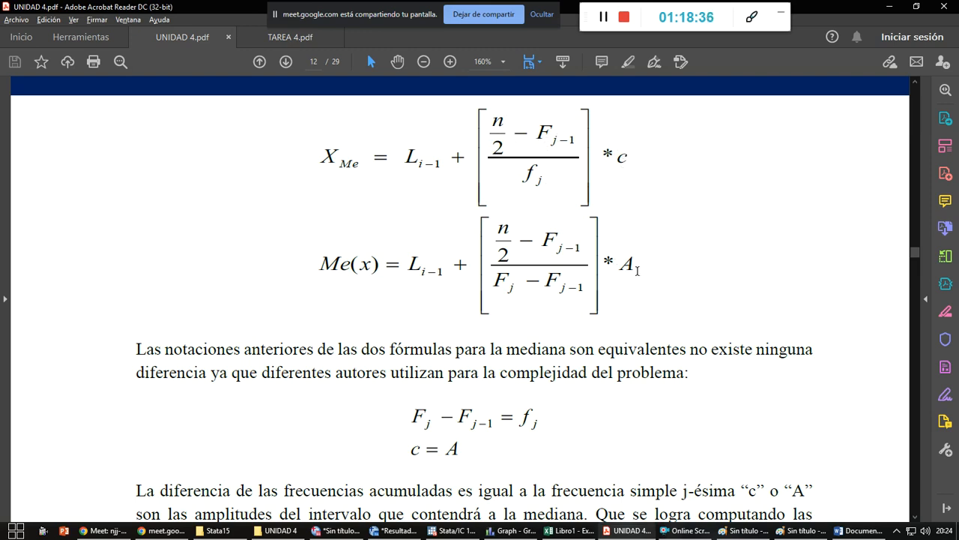
key(alt+Tab)
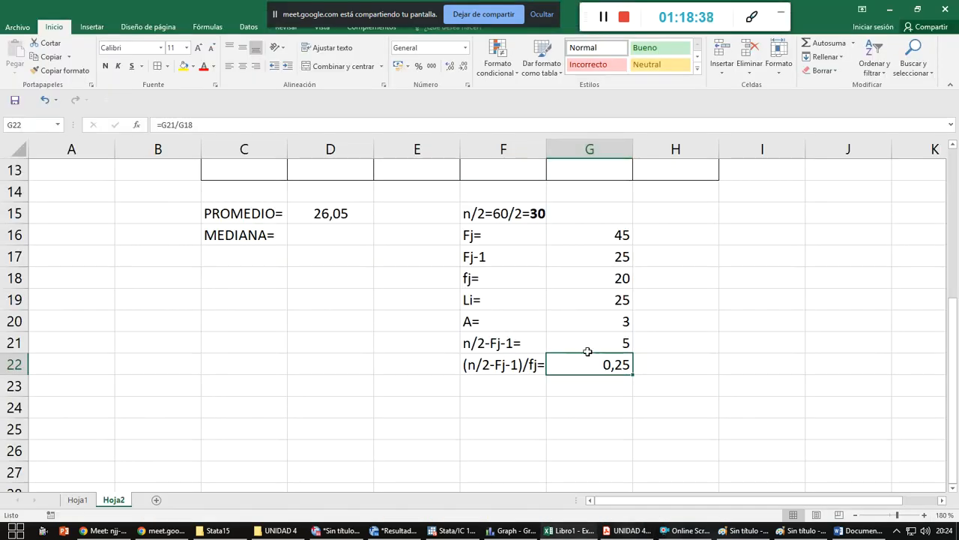
click(530, 384)
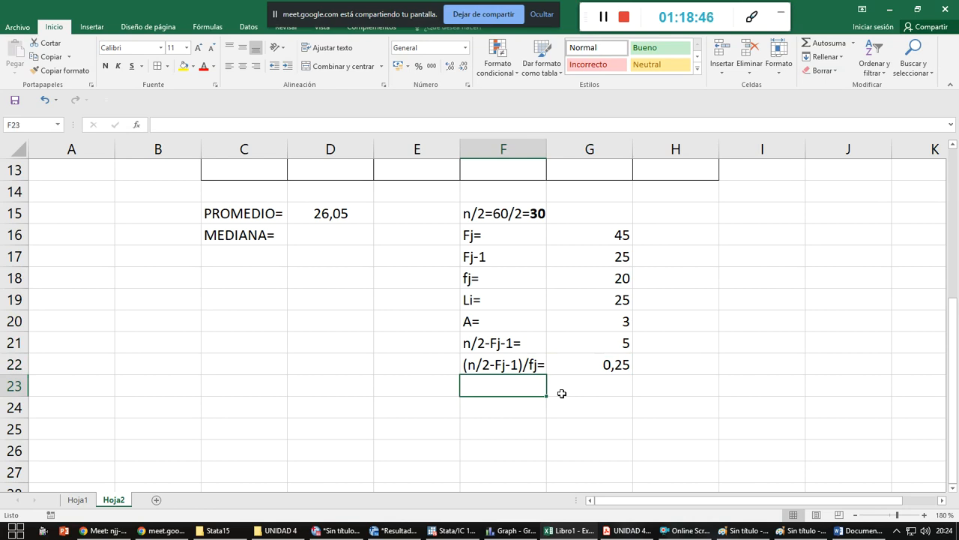
text([)
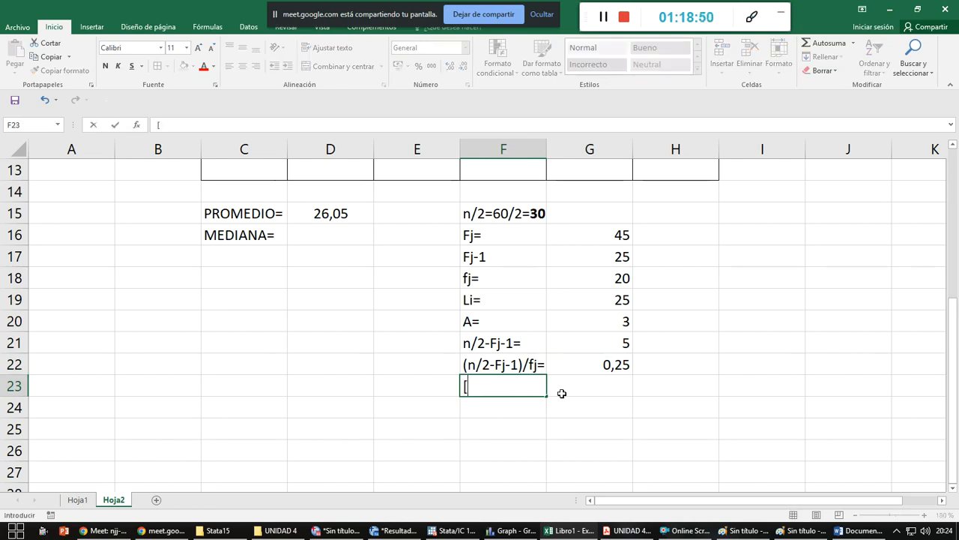
text(valor num)
key(BackSpace)
key(BackSpace)
text(um)
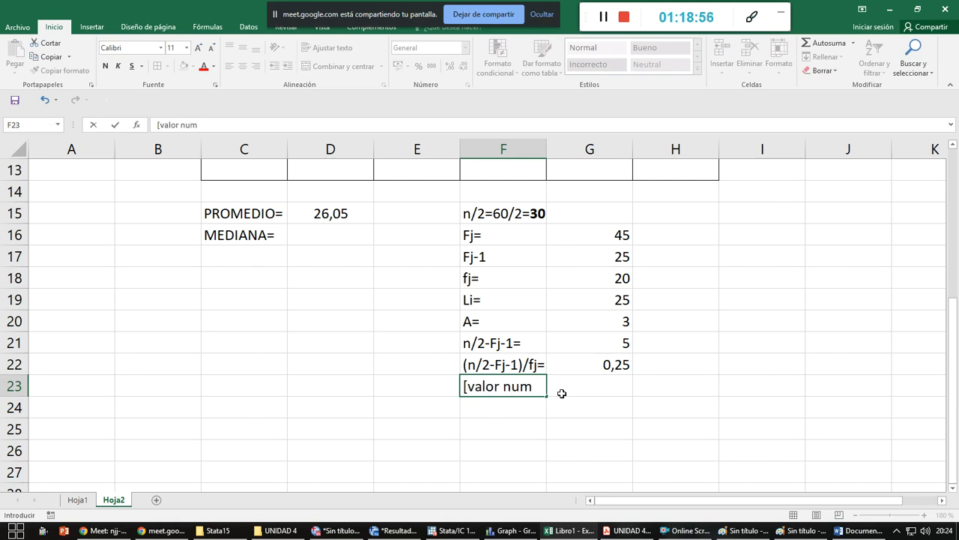
text(]*)
text(A)
text(=)
- Multiply the quotient by the class width in G23 with the formula =G22*G20
click(562, 393)
text(=)
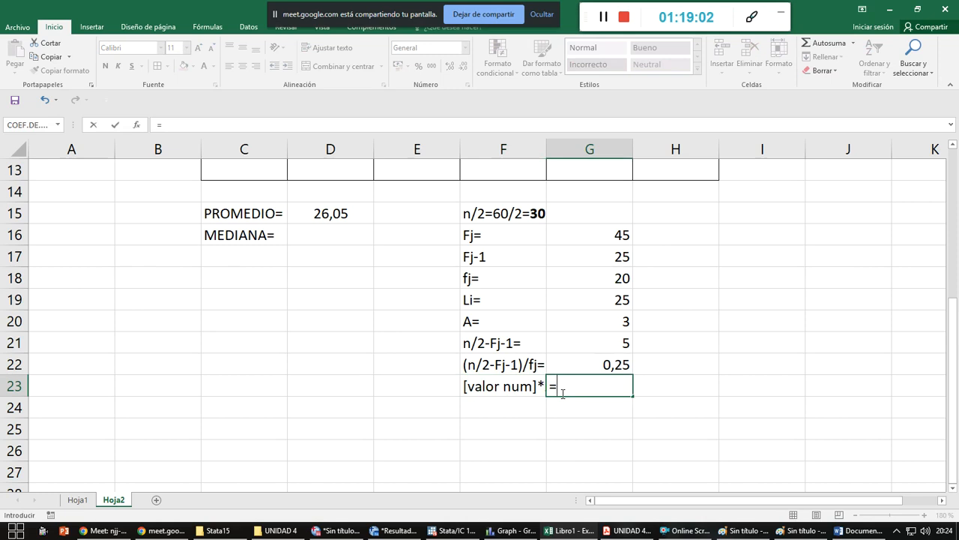
key(Up)
text(*)
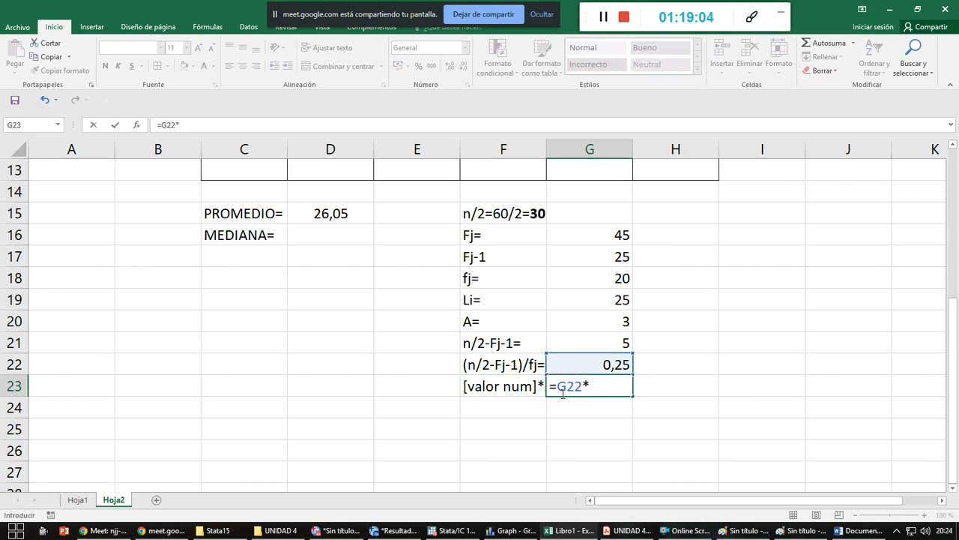
click(596, 321)
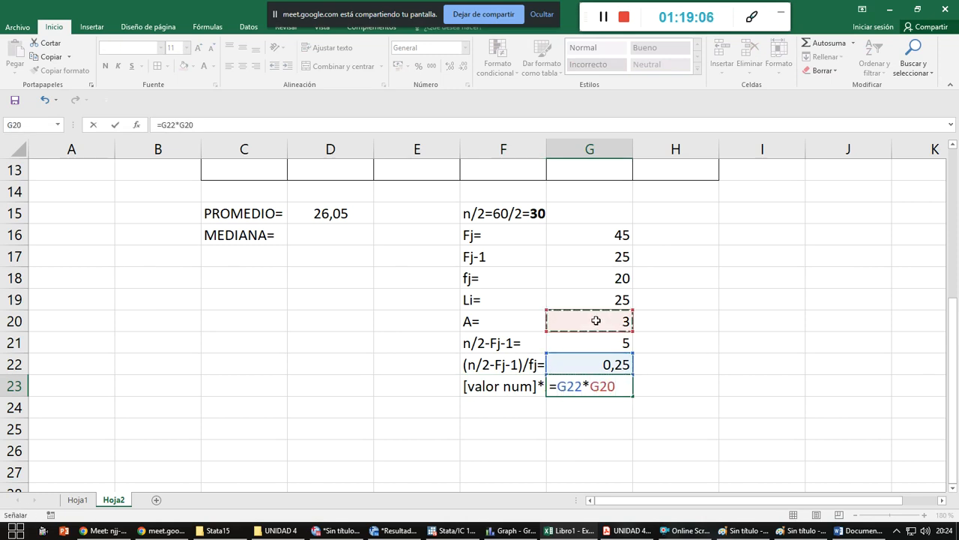
key(Return)
- Check the lower-limit term of the median formula in UNIDAD 4.pdf in Adobe Acrobat Reader and enter the label Me(x)= in Excel cell F24
key(Left)
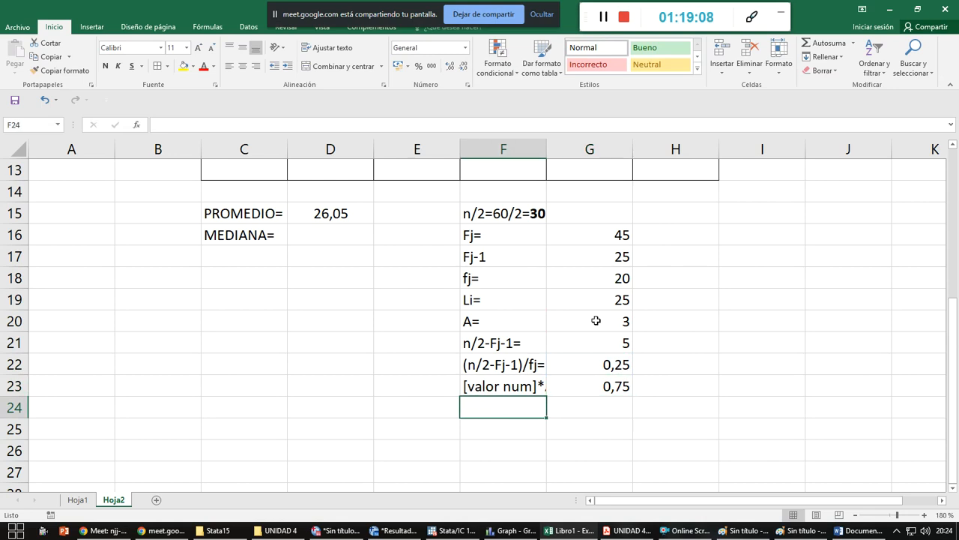
click(626, 530)
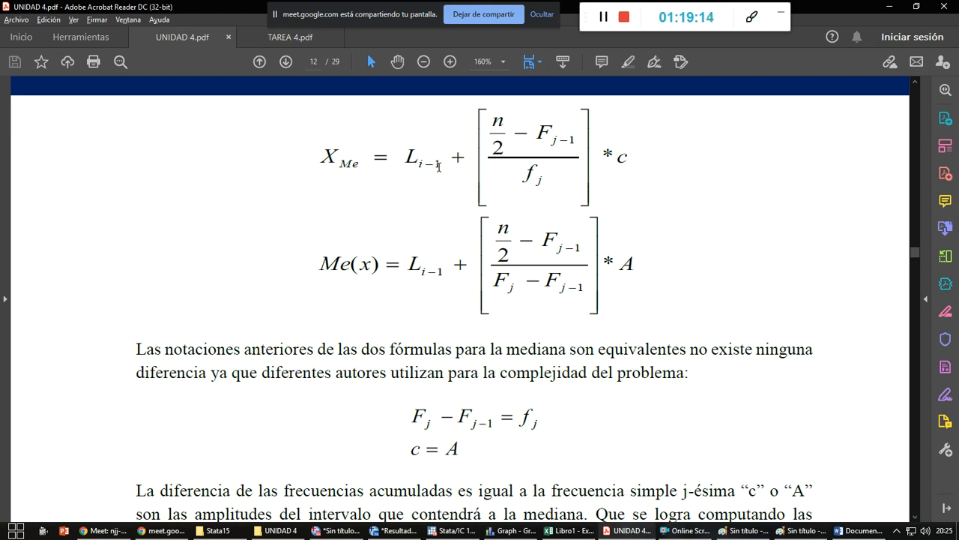
key(alt+Tab)
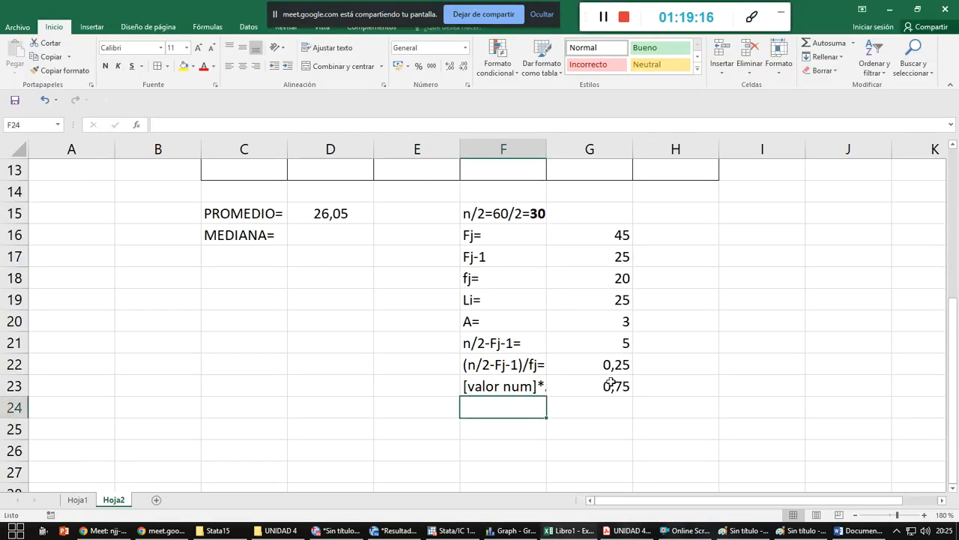
text(Me()
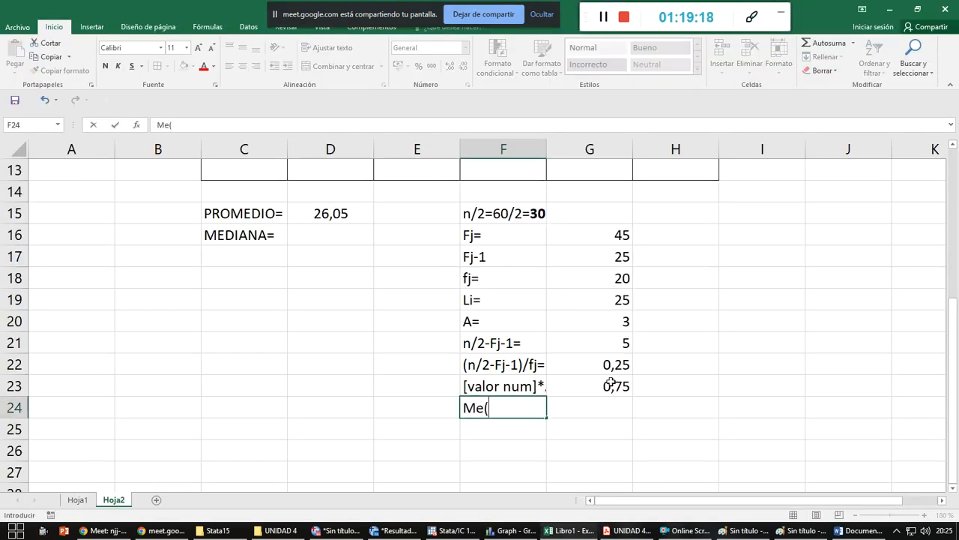
key(BackSpace)
text((x)=)
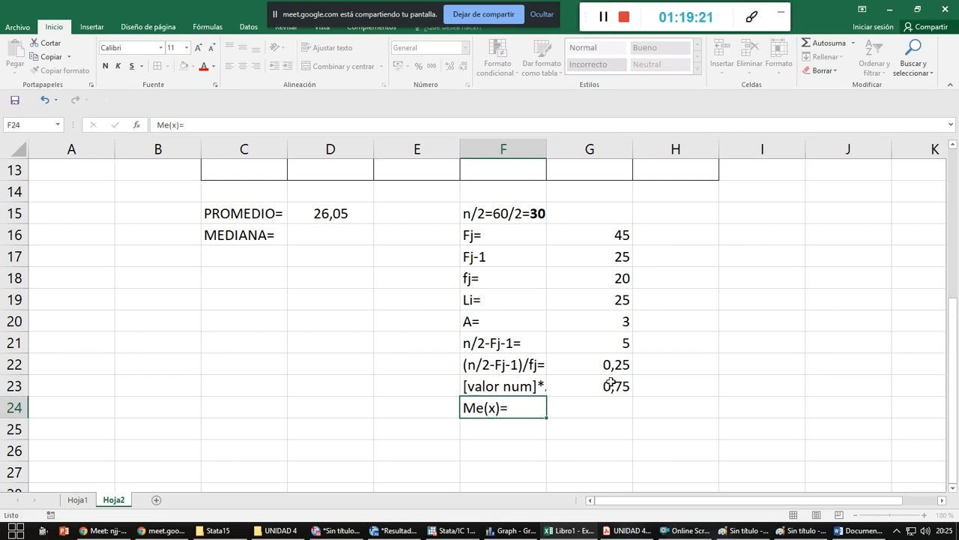
key(Tab)
- Calculate the median in G24 with the formula =G19+G23
text(=)
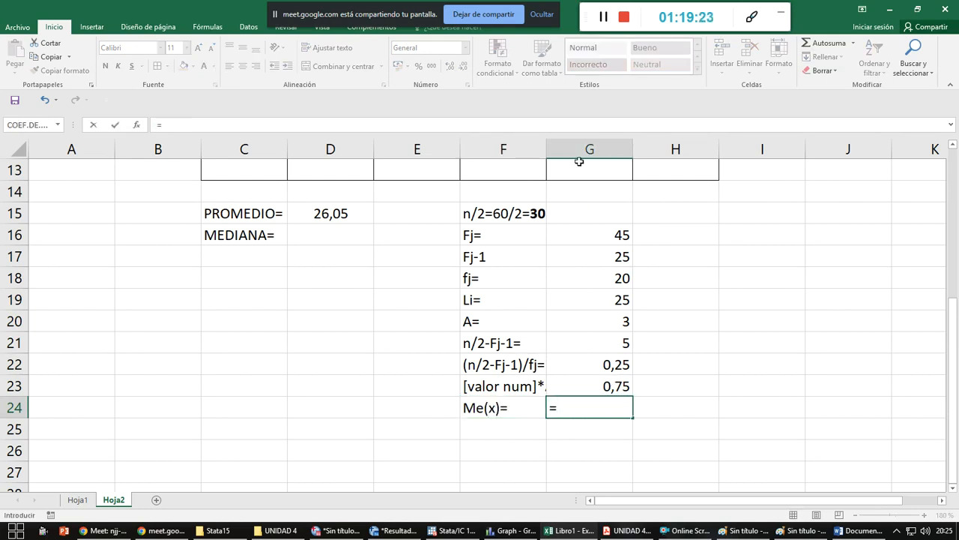
click(604, 301)
text(+)
key(Up)
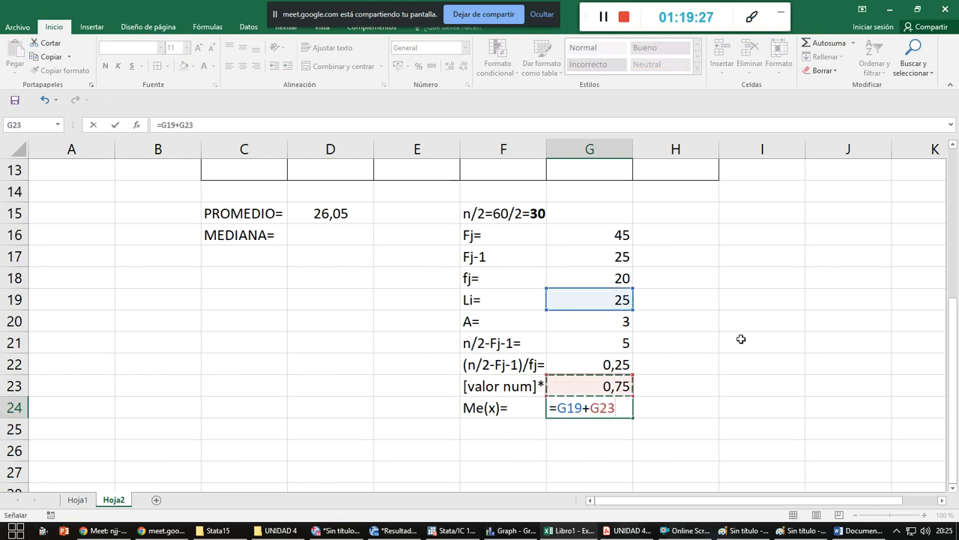
key(Return)
key(Up)
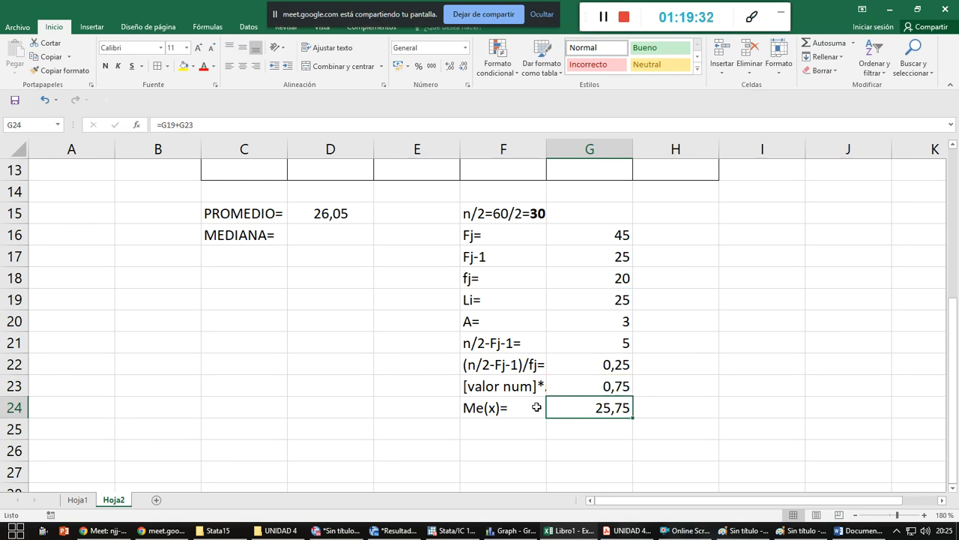
- Format the median result row F24:G24 as centred, bold text with a yellow fill
drag(538, 407, 559, 408)
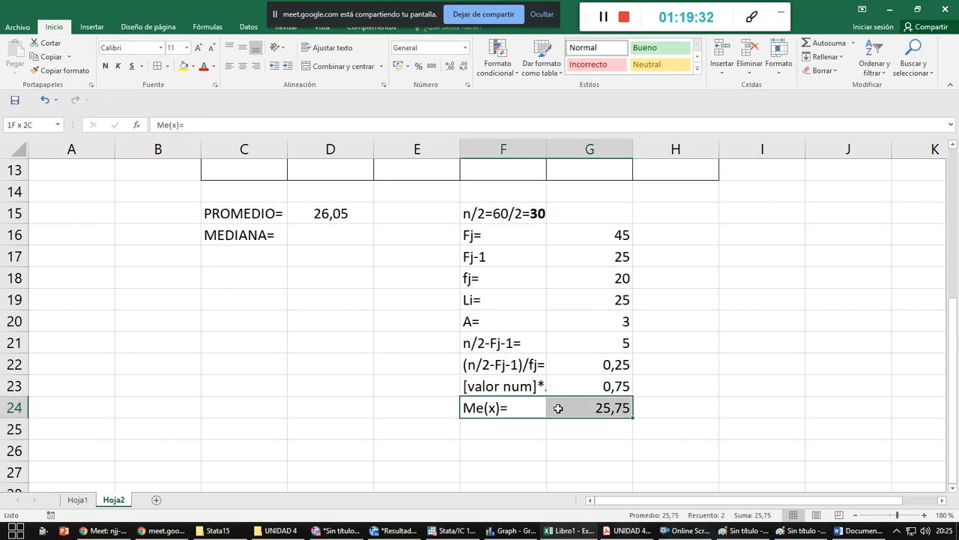
click(242, 66)
click(184, 66)
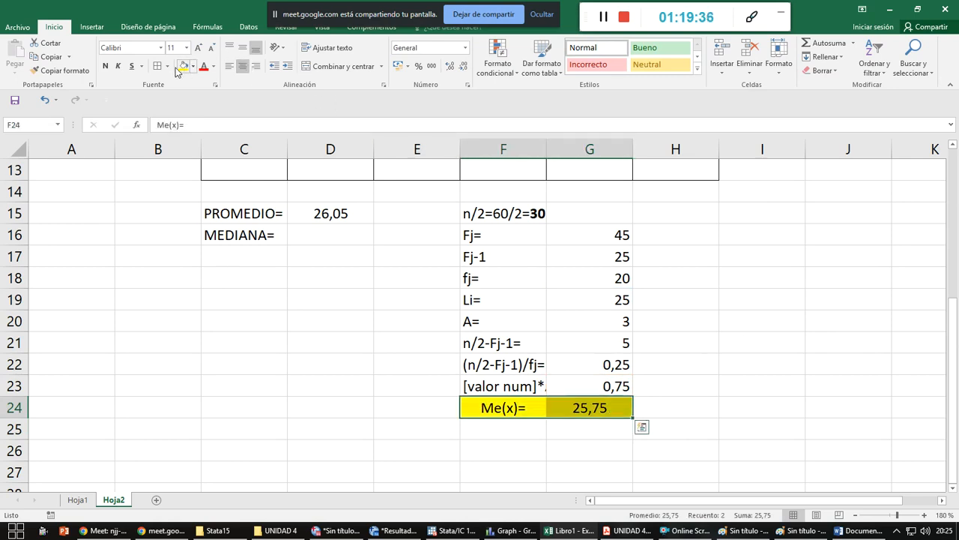
click(104, 66)
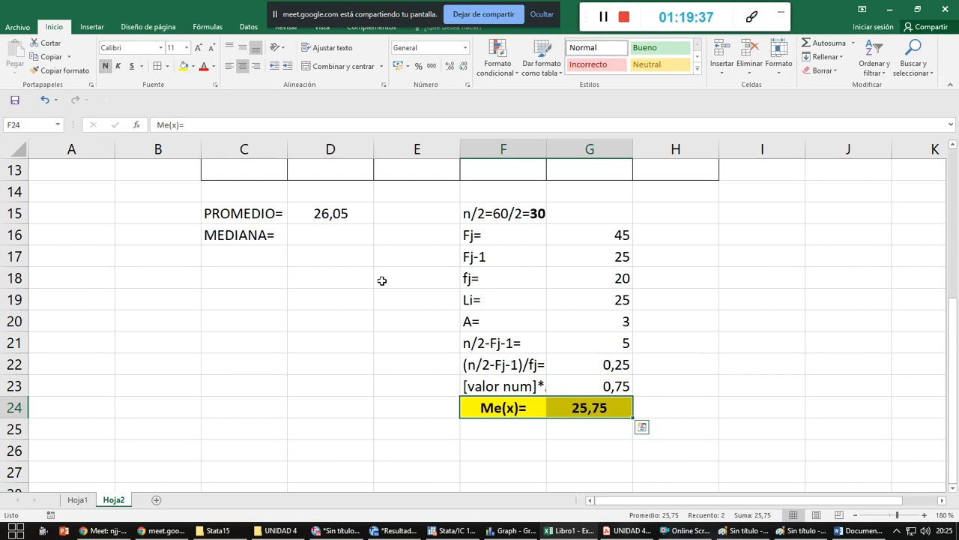
- Enter the median value 25,75 in D16 beside the MEDIANA= label and centre it
click(345, 238)
text(25,745)
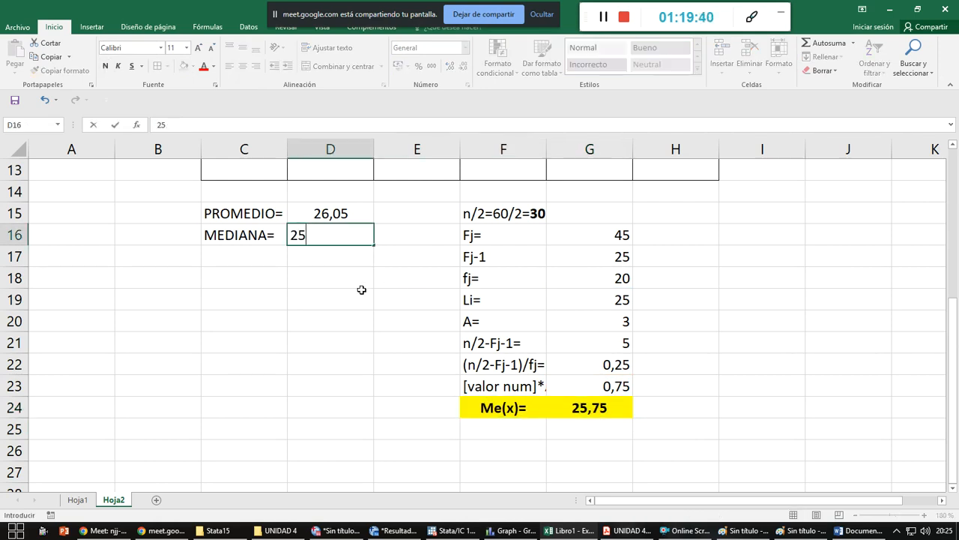
key(BackSpace)
key(BackSpace)
text(5)
key(Return)
key(Up)
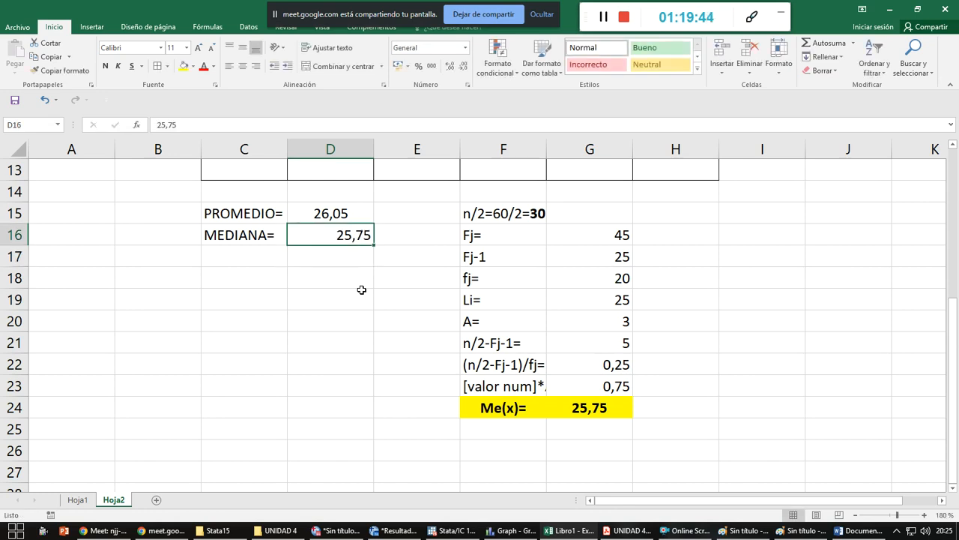
click(242, 66)
- Enter the label MODA= in C17, below the MEDIANA= label
click(258, 253)
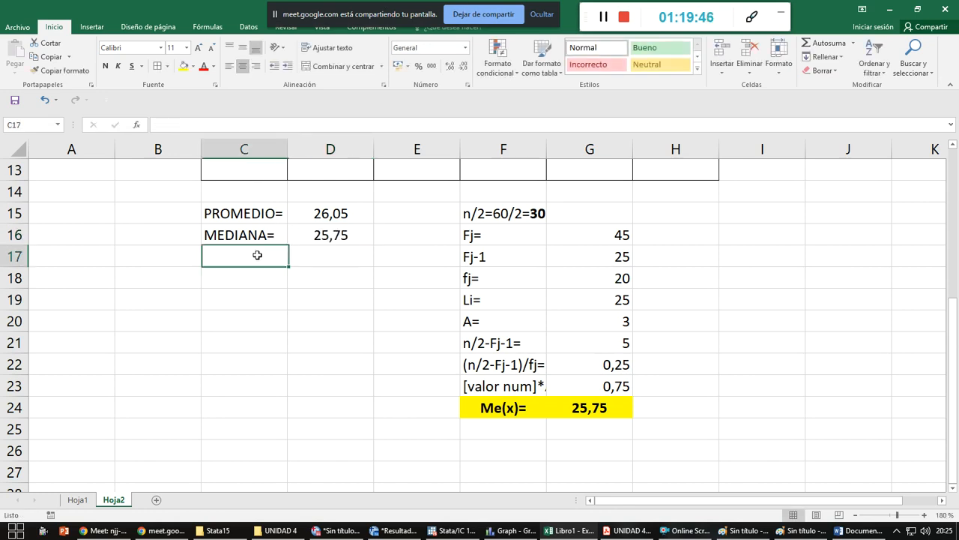
text(MODA)
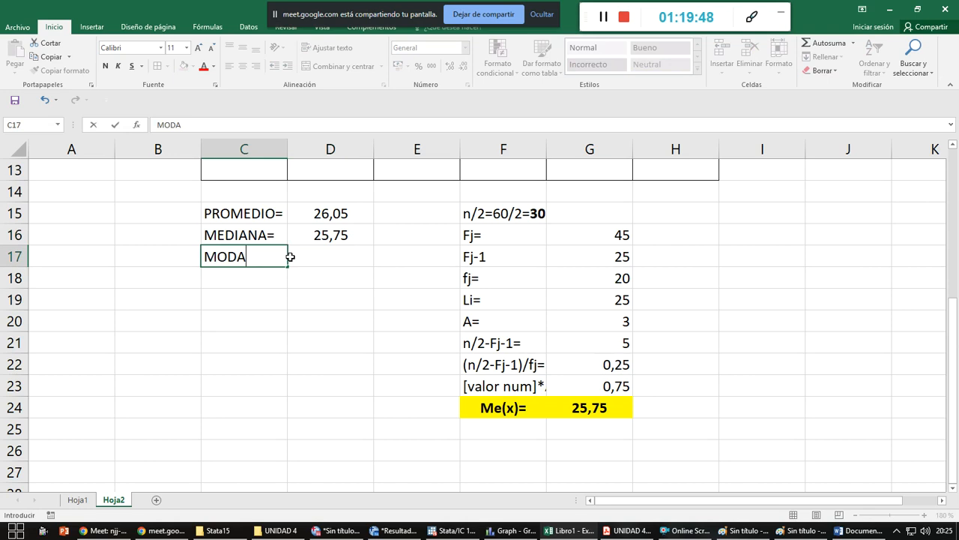
click(350, 255)
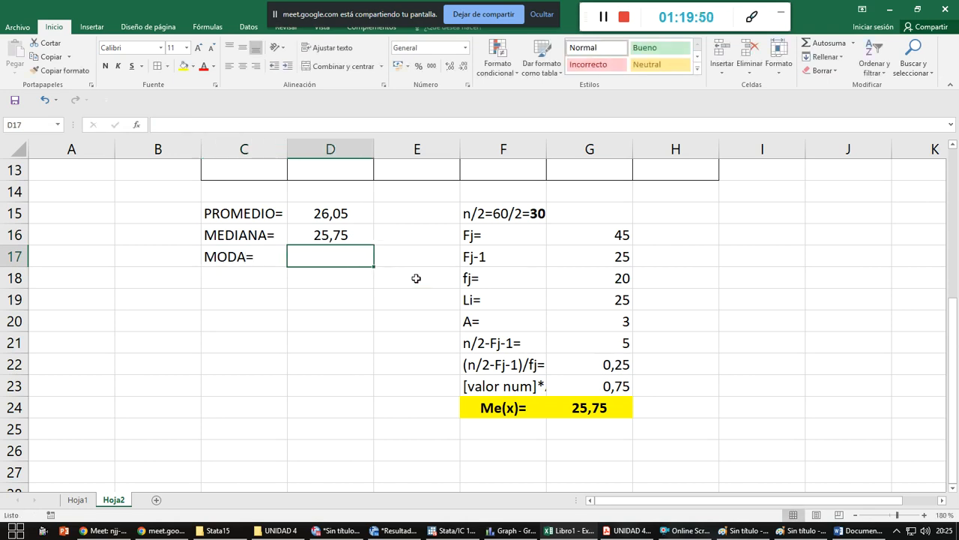
- Switch to UNIDAD 4.pdf in Adobe Acrobat Reader and review the grouped-data mode formula and its delta definitions in section 2.1.6
key(alt+Tab)
scroll(430, 267, down, 6)
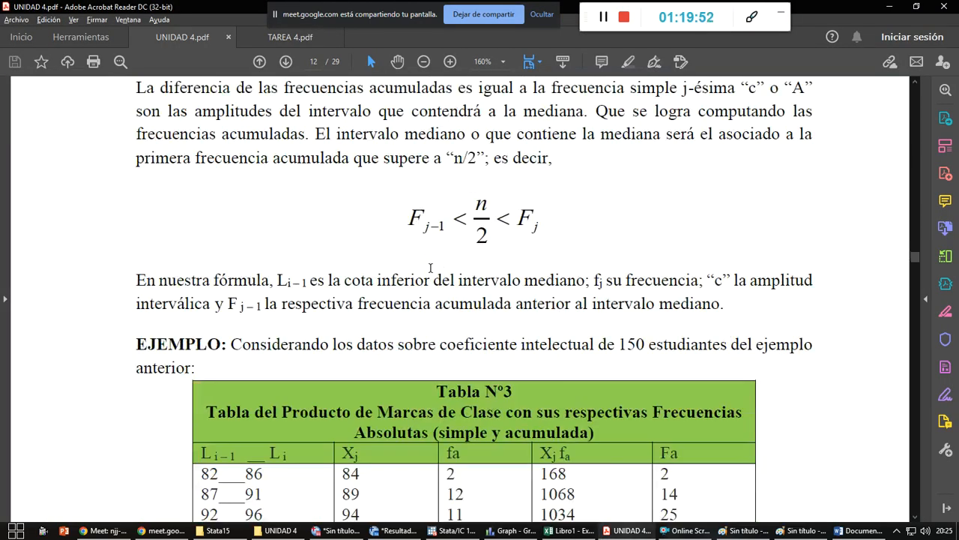
scroll(431, 268, down, 10)
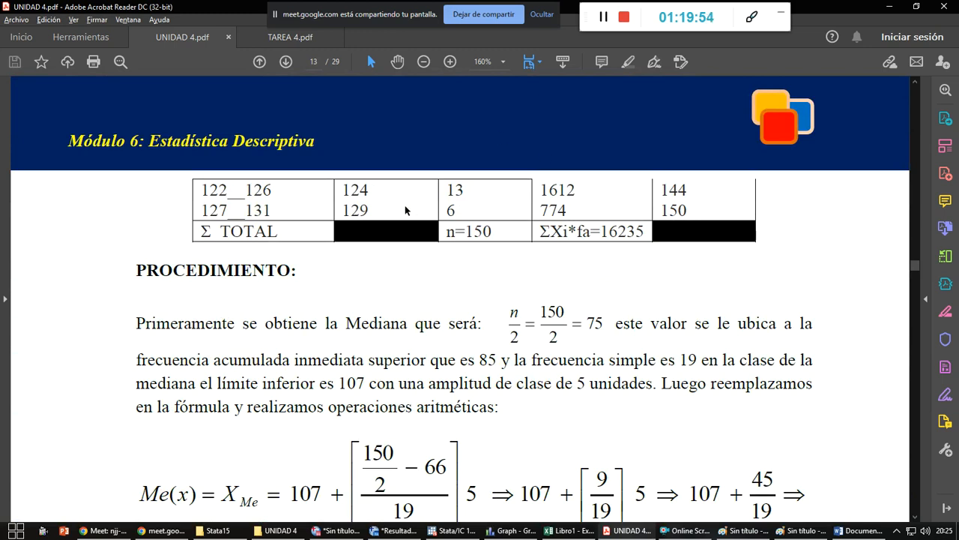
scroll(513, 276, down, 3)
scroll(544, 276, down, 20)
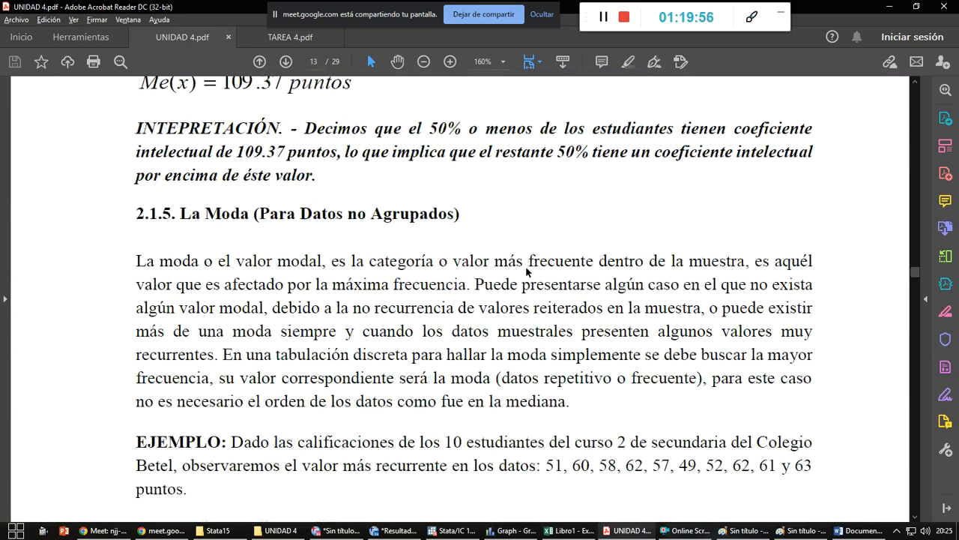
scroll(525, 269, down, 10)
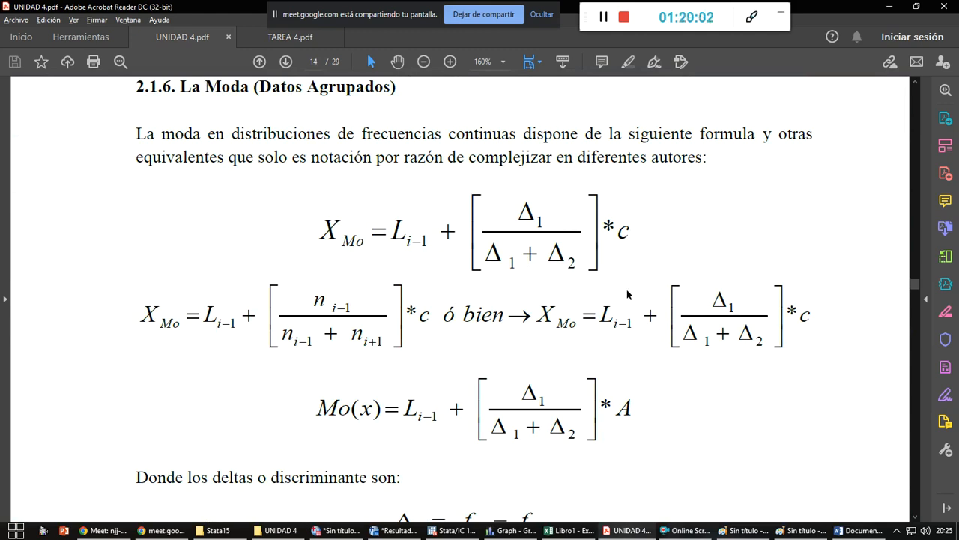
scroll(649, 372, down, 3)
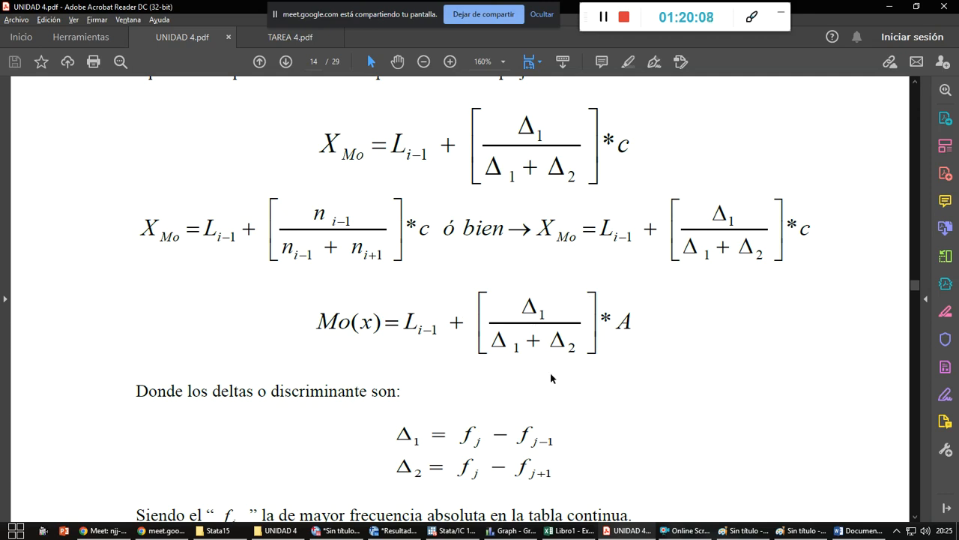
scroll(484, 391, down, 1)
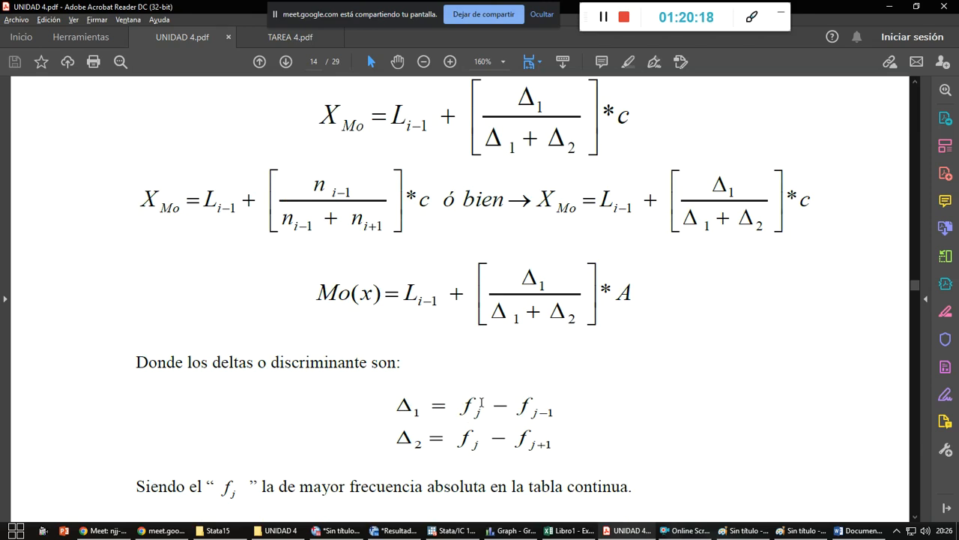
- Return to Excel and enter the headings Moda, Mediana and Media in F3:H3 above the fa, Fa and Xi*fa columns
key(alt+Tab)
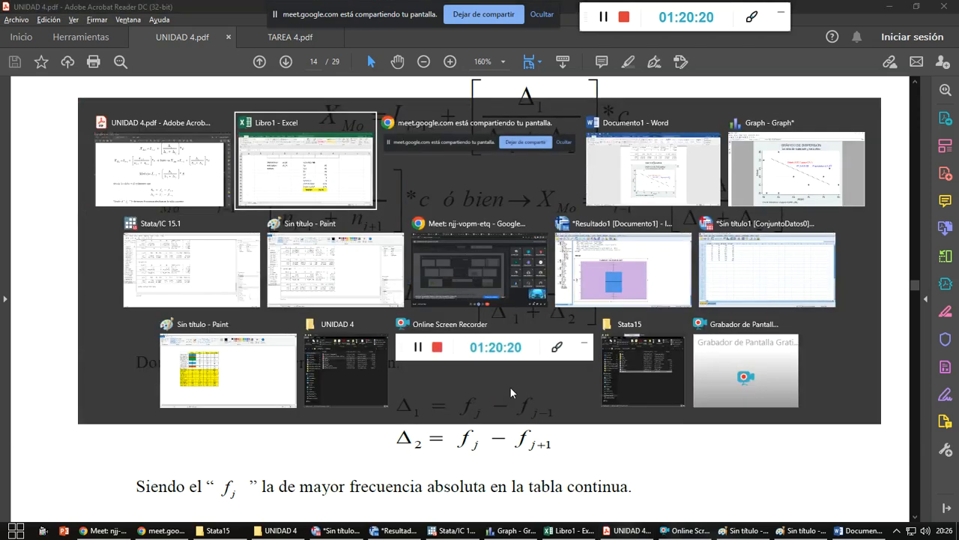
scroll(509, 384, up, 4)
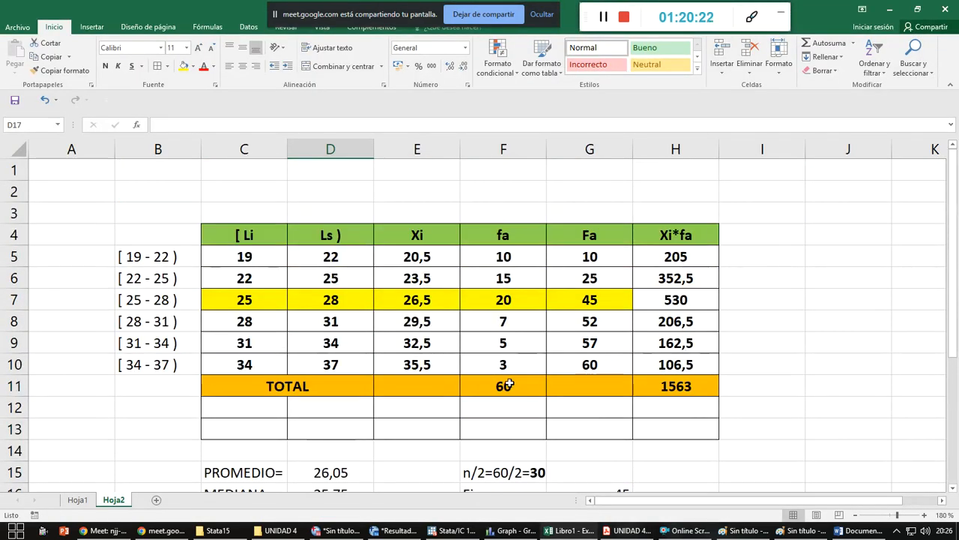
click(607, 215)
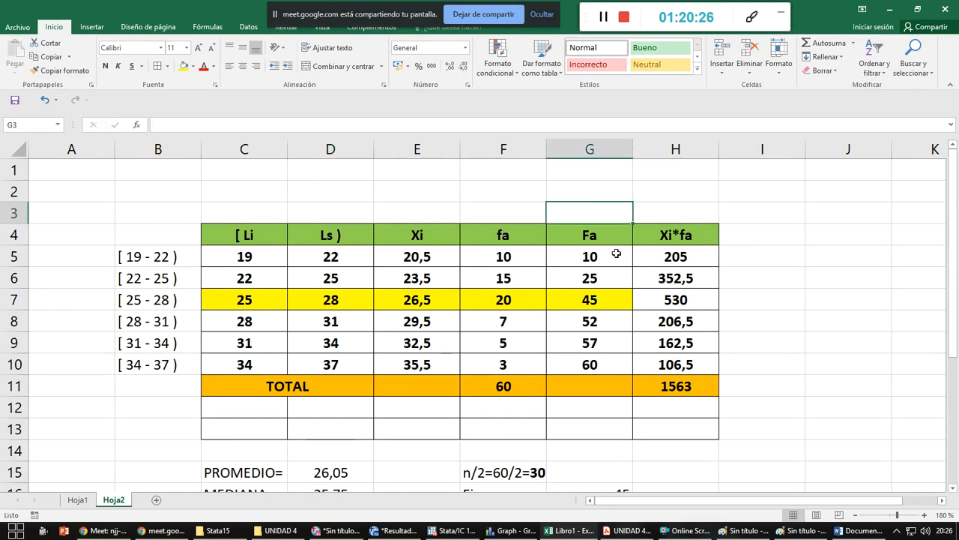
text(Mediana)
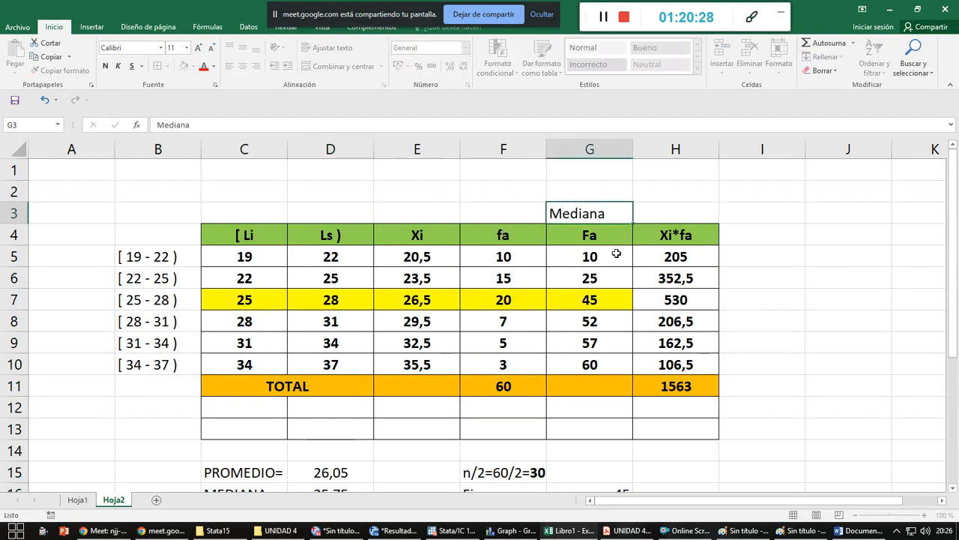
key(Left)
text(Moda)
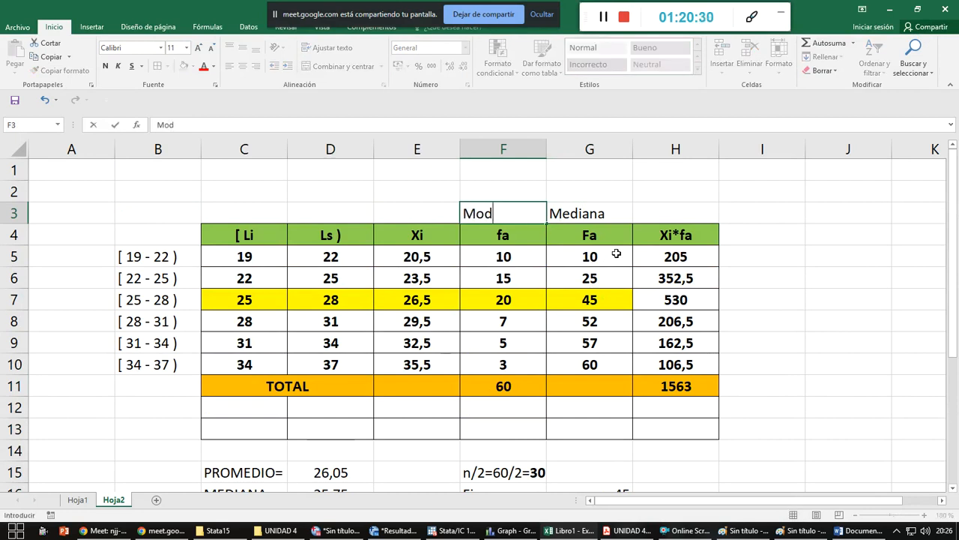
key(Right)
key(Right)
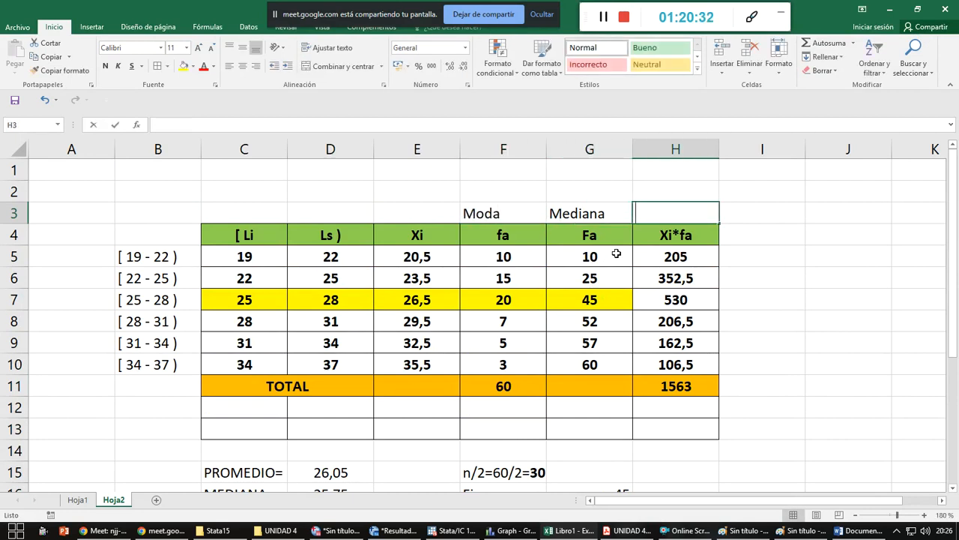
text(Media)
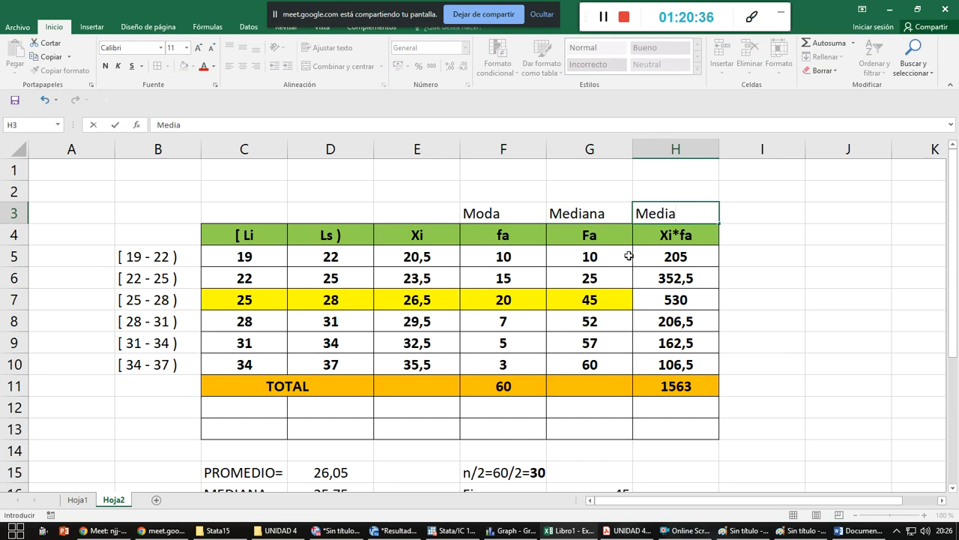
click(801, 280)
- Colour the frequencies 15, 20 and 7 in F6:F8 and the lower limit 25 in C7 red
drag(523, 252, 514, 362)
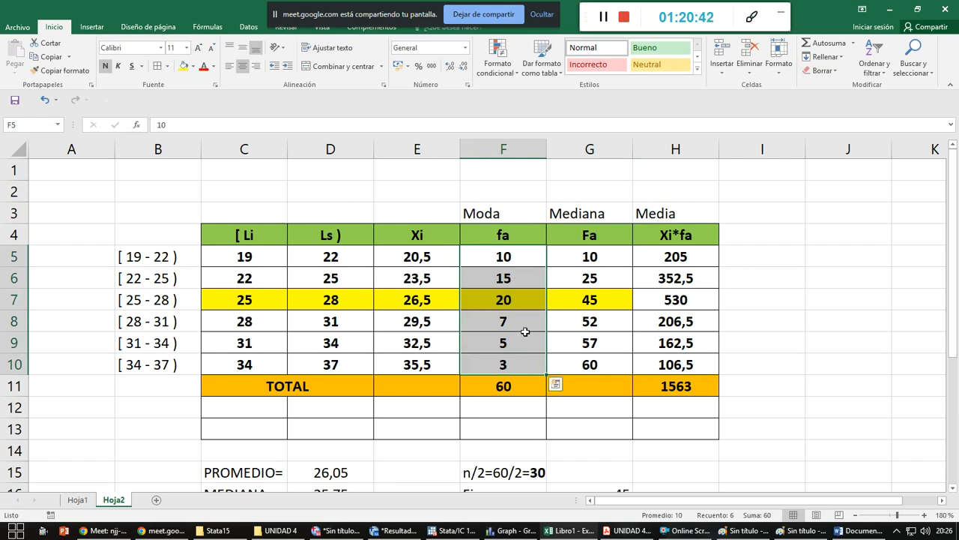
click(513, 302)
click(203, 66)
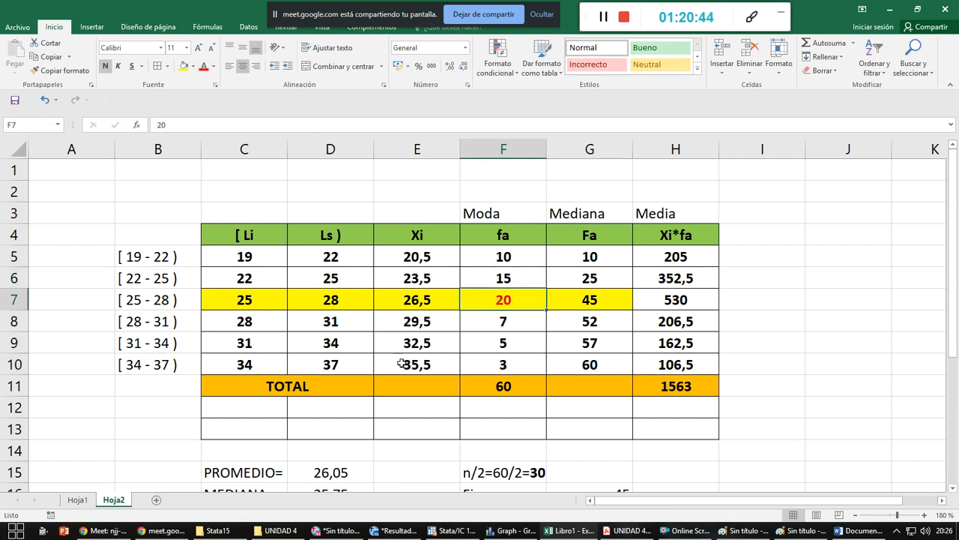
click(511, 282)
click(203, 66)
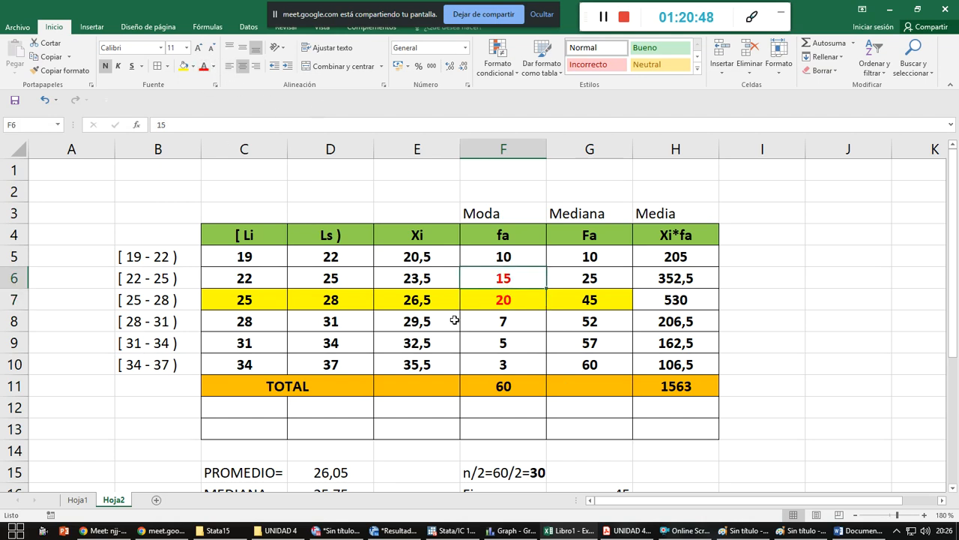
click(520, 320)
click(207, 66)
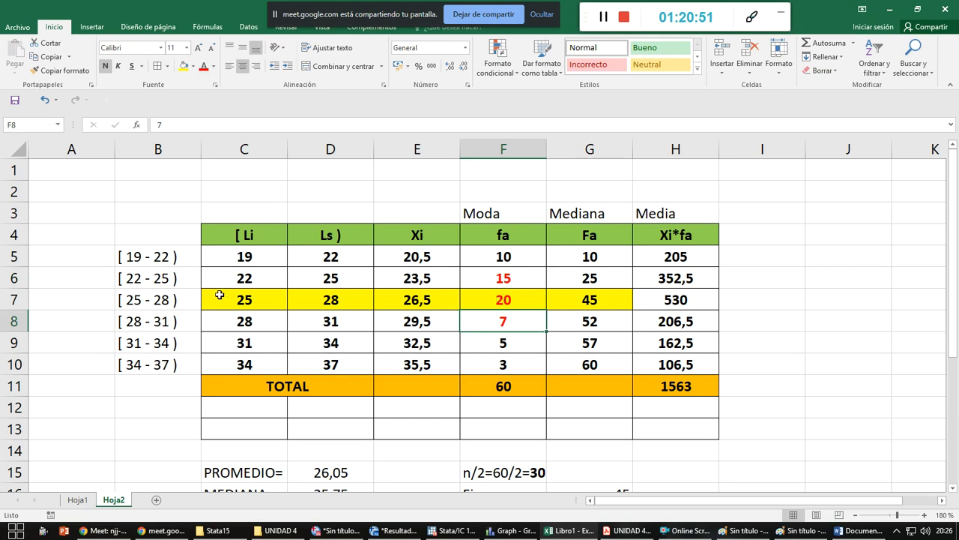
click(277, 298)
click(203, 66)
- Enter the label Mediana, Moda, Promedio in A7 and widen column A to fit the text
click(109, 301)
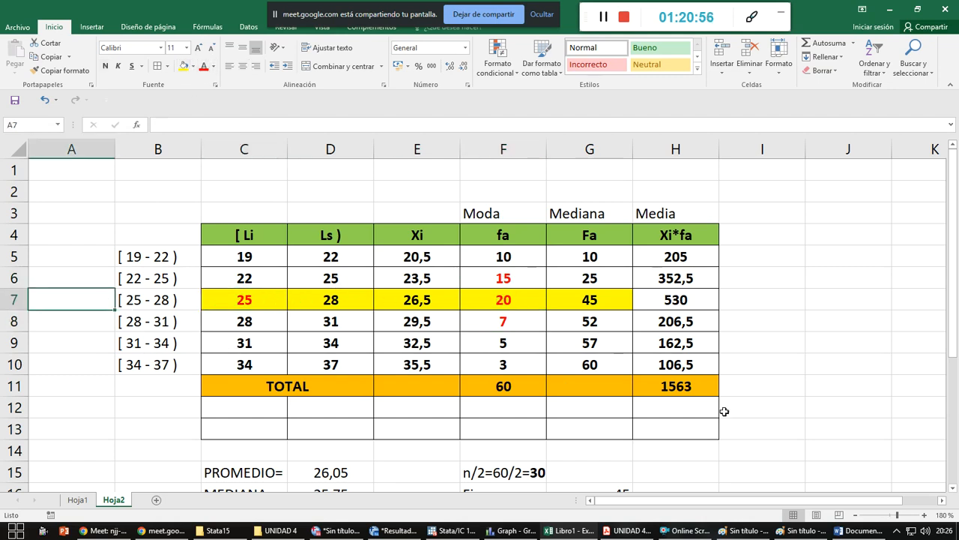
text(Medi)
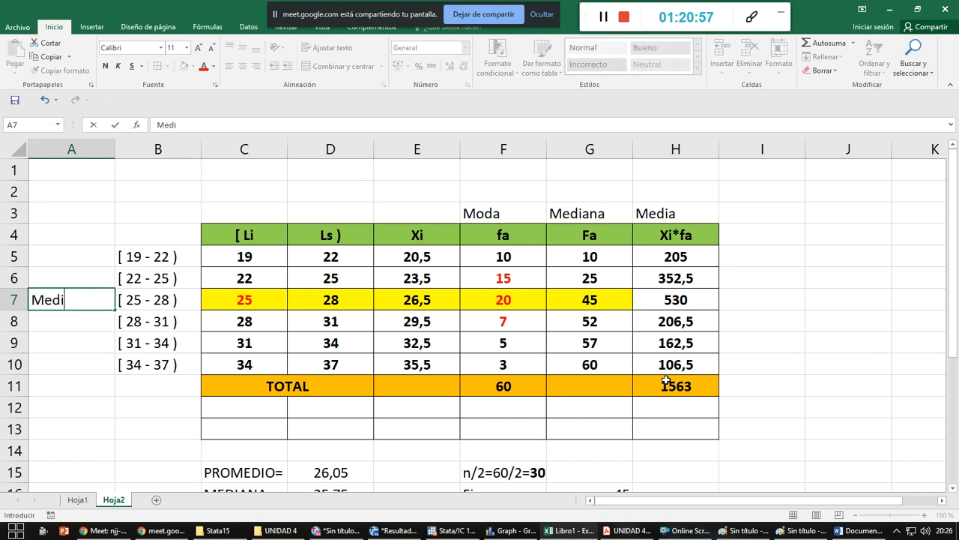
text(ana, Moda,)
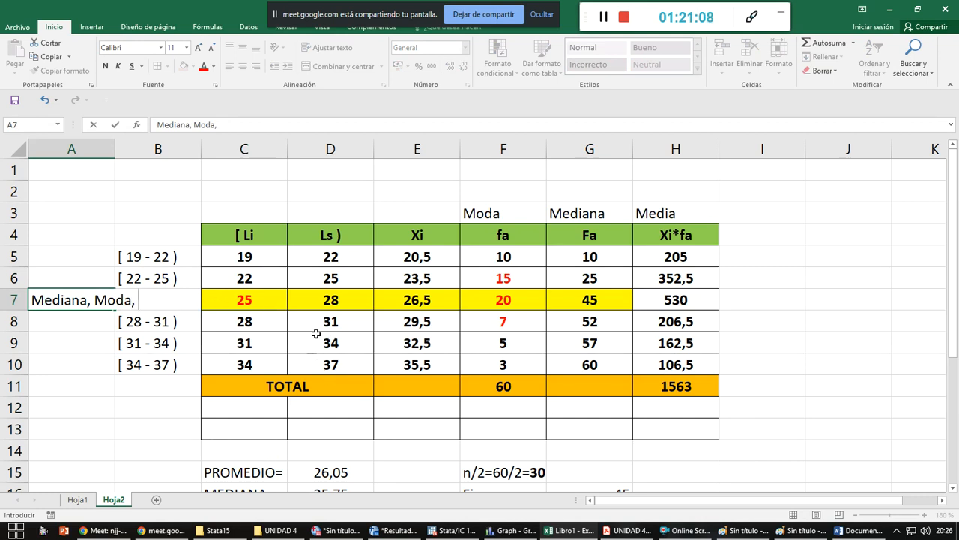
text(Promedio)
key(Return)
key(Up)
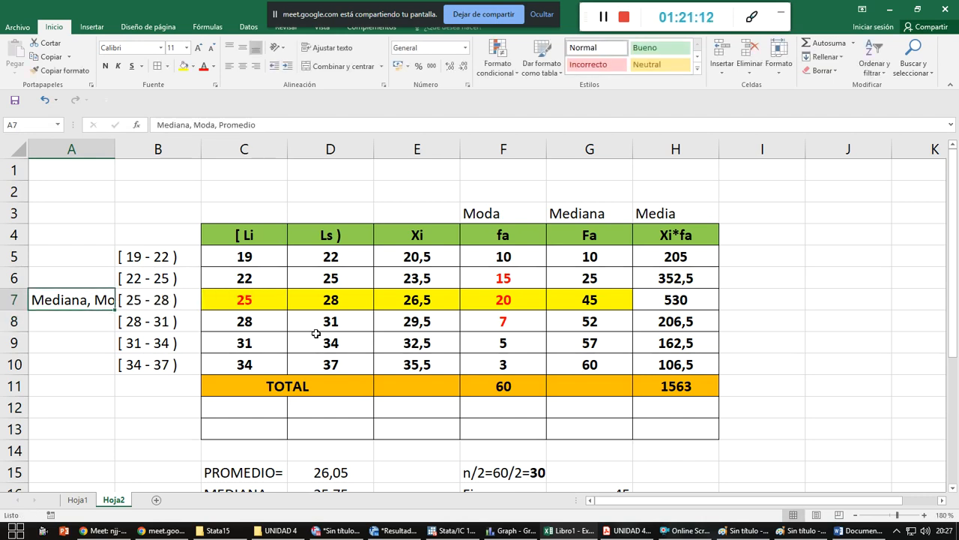
drag(119, 144, 218, 155)
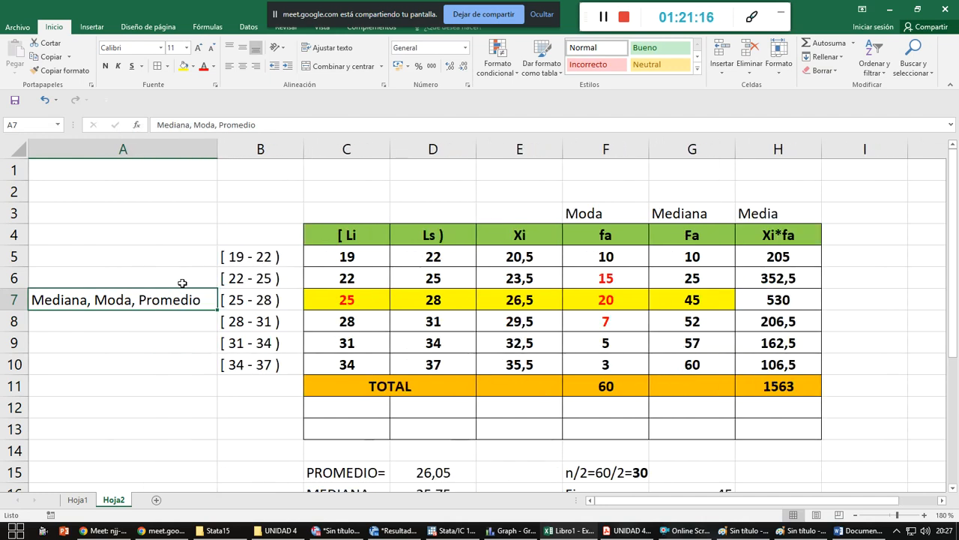
click(190, 315)
click(188, 301)
- Format the interval [ 25 - 28 ) in B7 as bold red text
click(281, 303)
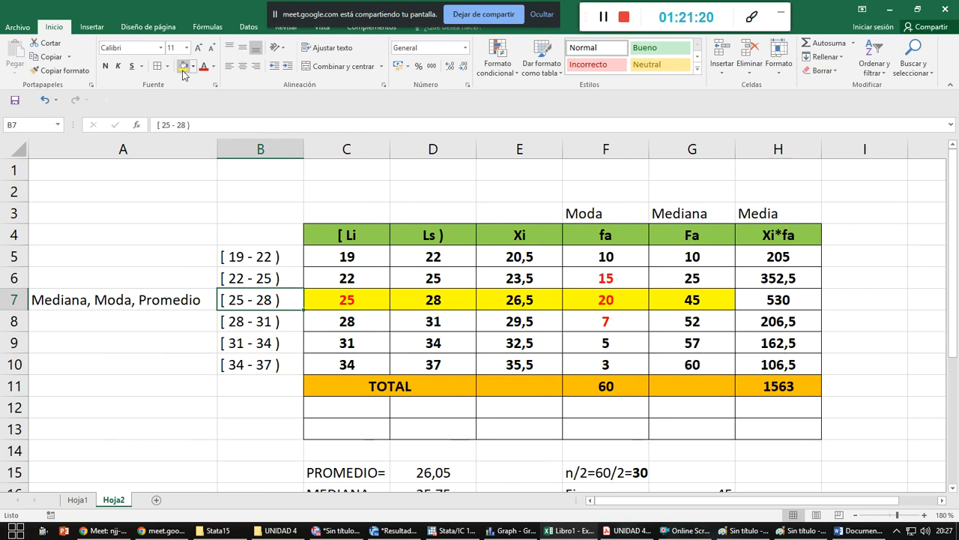
click(105, 66)
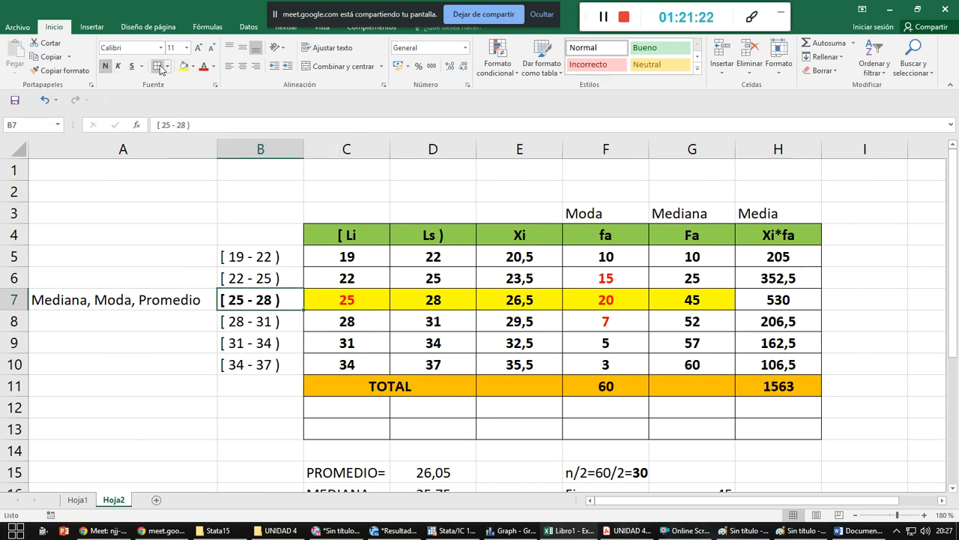
click(201, 67)
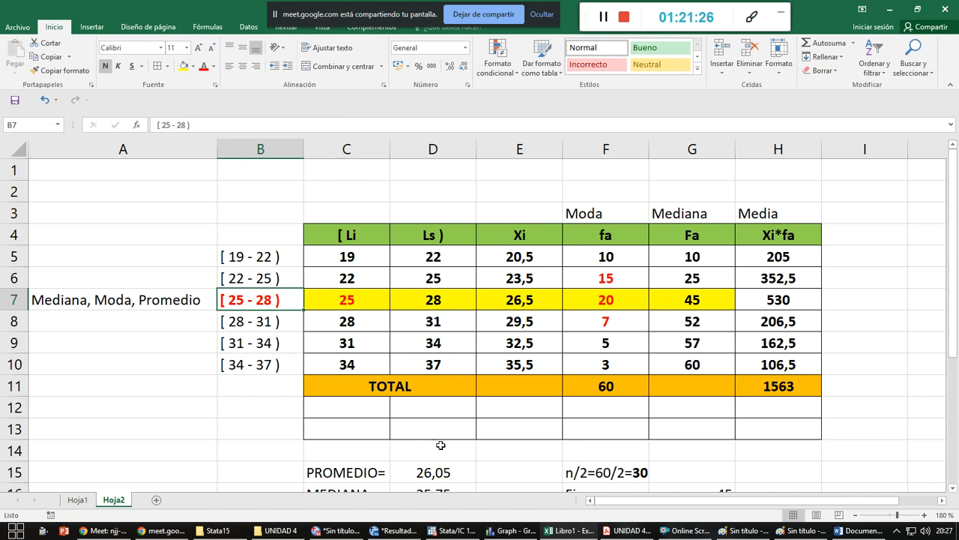
- Reduce the sheet zoom to 160% and enter the label fj= in I16 with the value 20 in J16
scroll(439, 441, down, 2)
scroll(642, 428, up, 1)
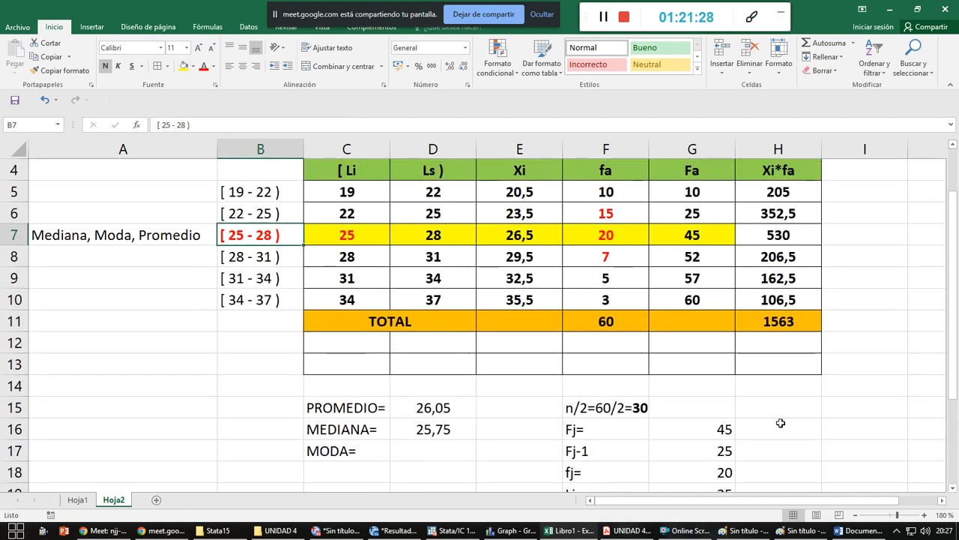
click(791, 415)
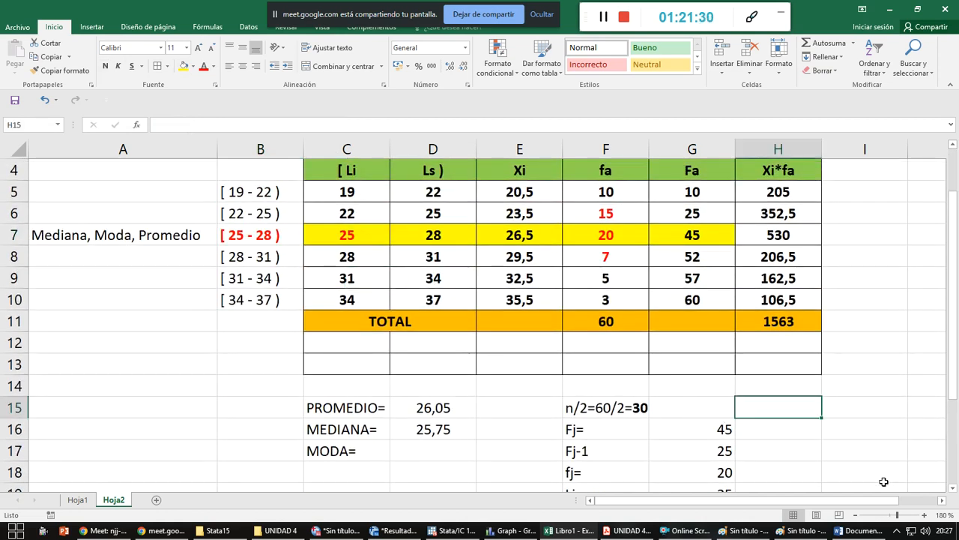
click(857, 516)
click(857, 515)
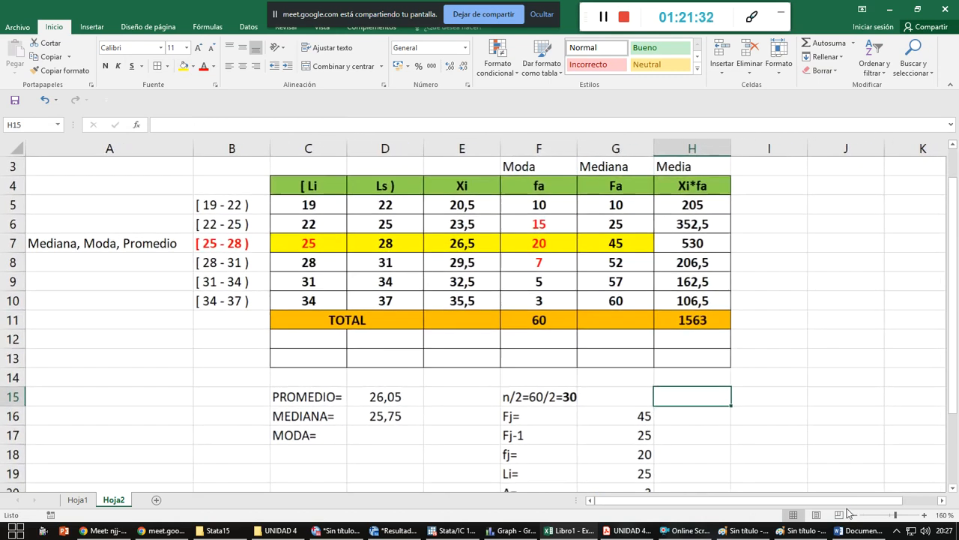
click(744, 409)
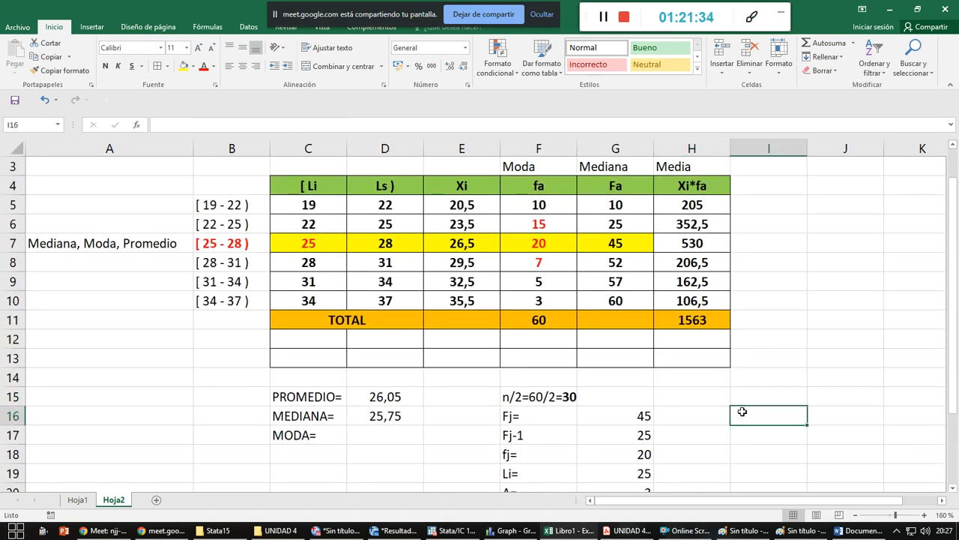
text(fj=)
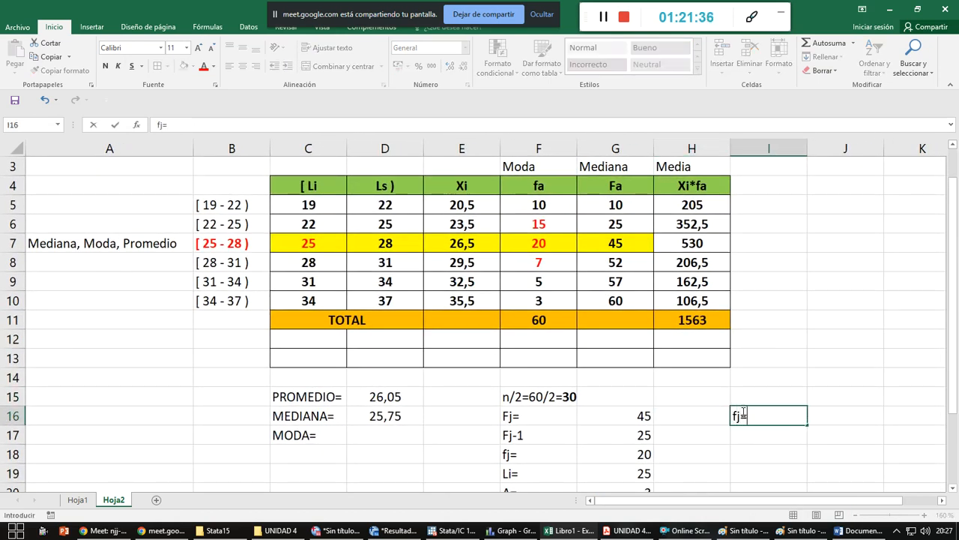
key(Tab)
text(20)
key(Return)
- Enter the labels fj-1= and fj+1= in I17:I18 with the values 15 and 7 in J17:J18
key(Left)
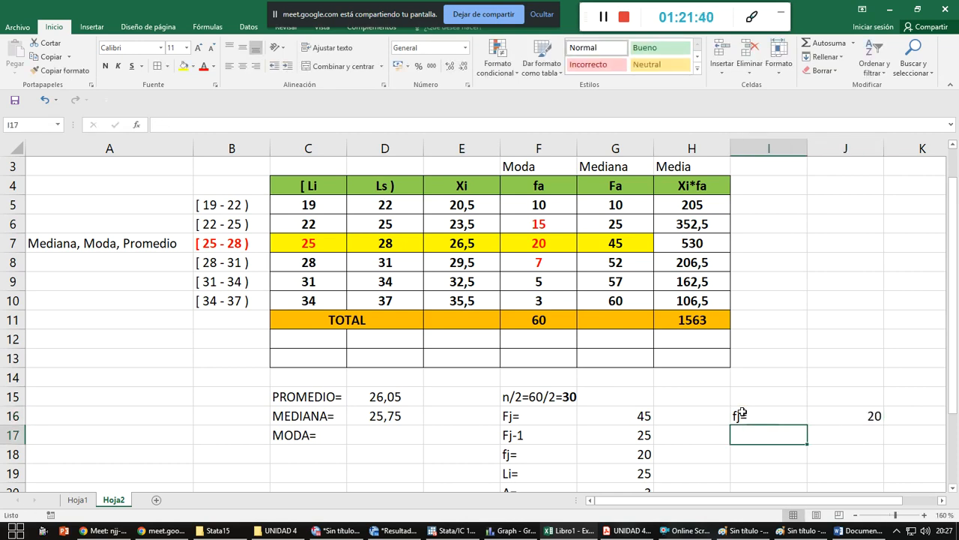
text(fj-1=)
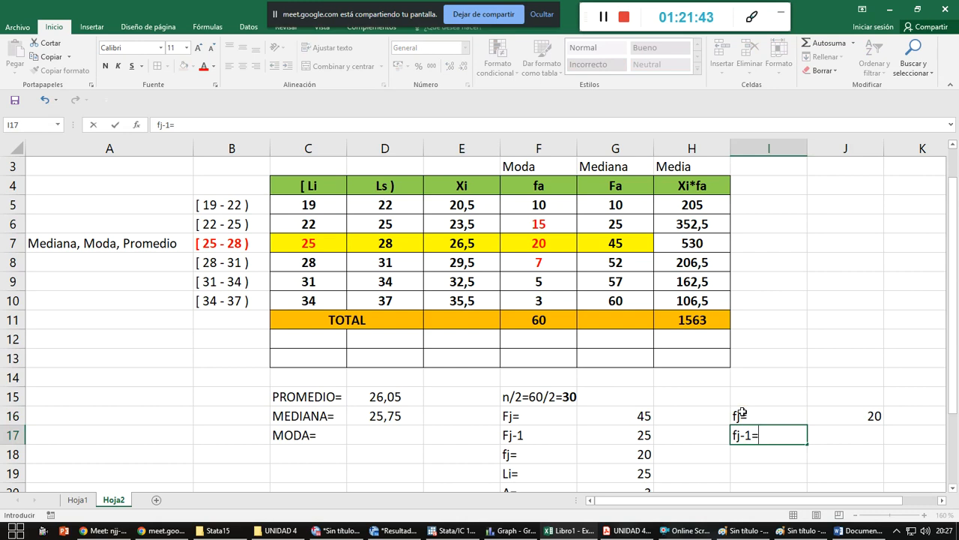
key(Tab)
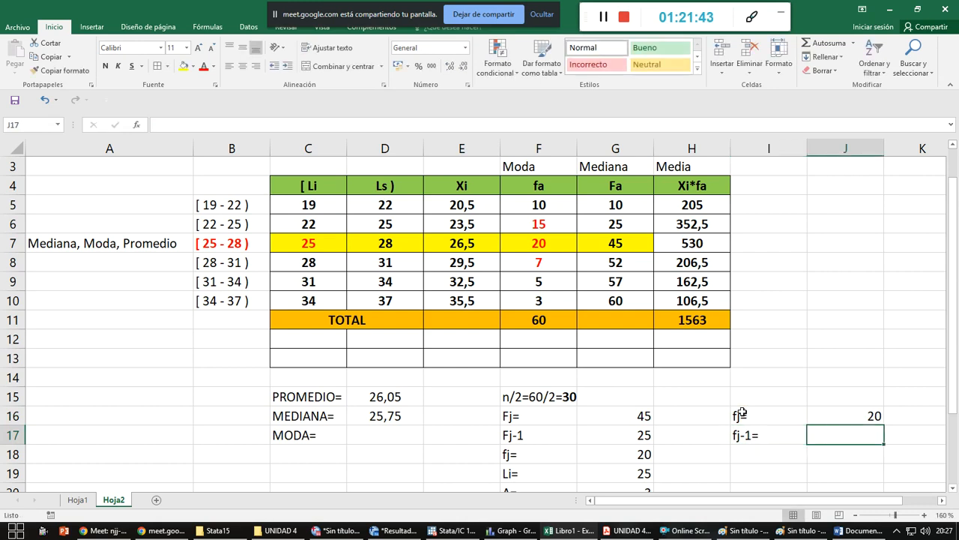
text(15)
key(Return)
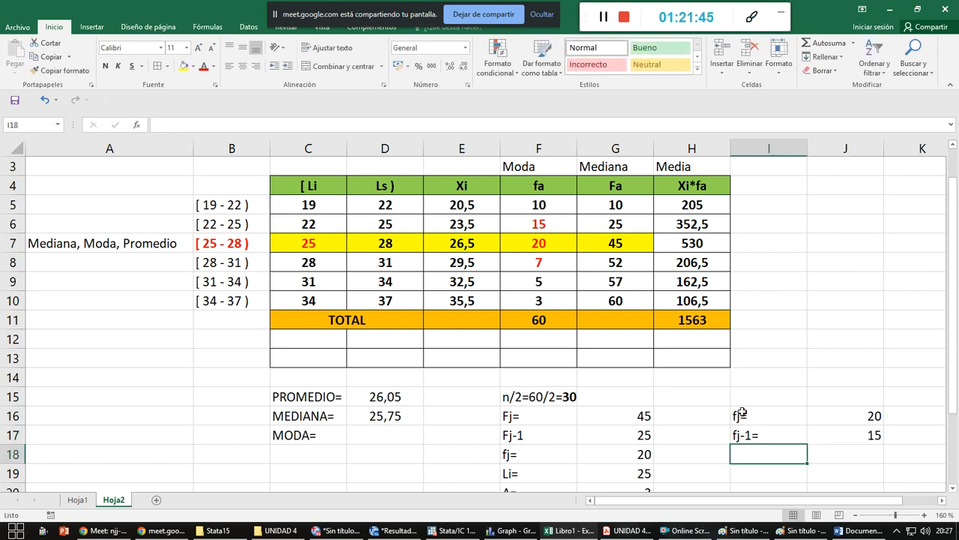
text(fj)
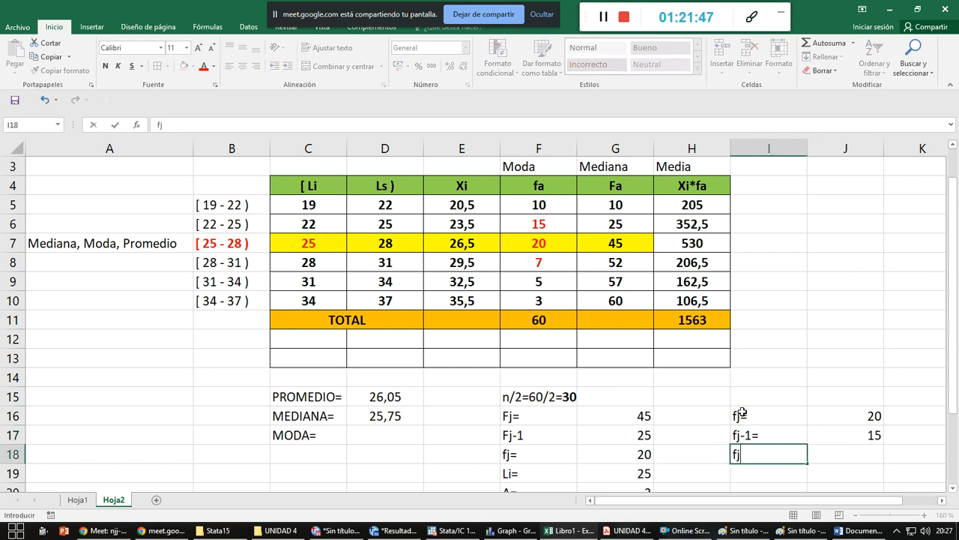
text(+1=)
key(Tab)
text(7)
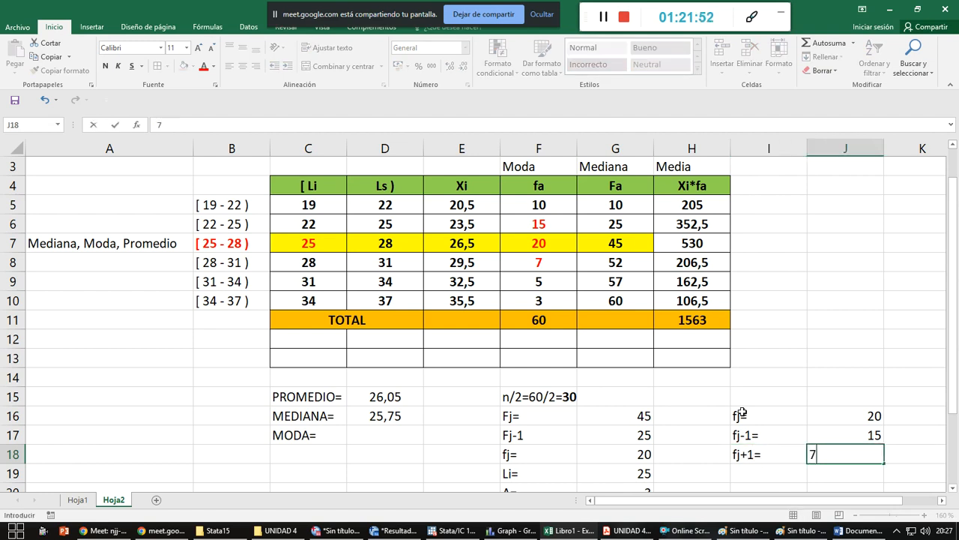
click(741, 413)
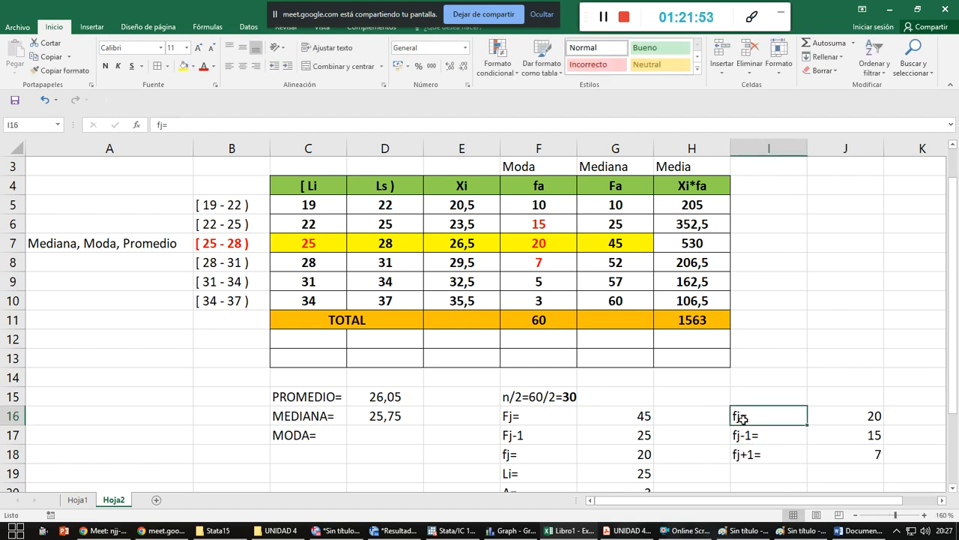
click(547, 262)
click(545, 245)
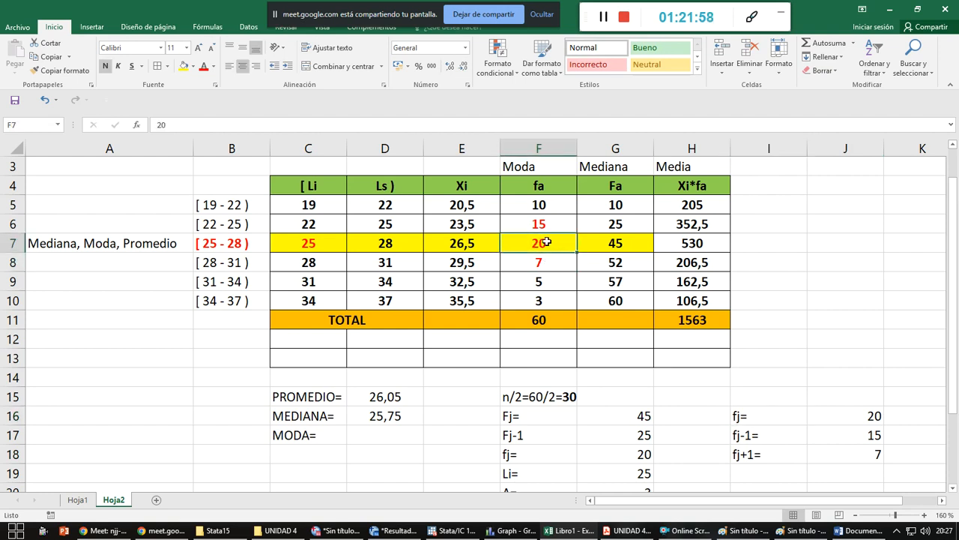
click(538, 205)
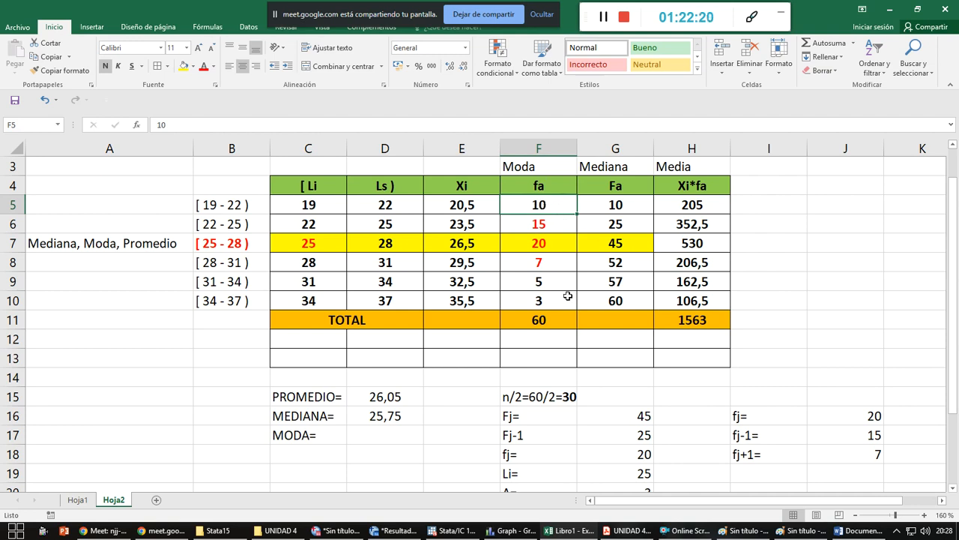
click(553, 239)
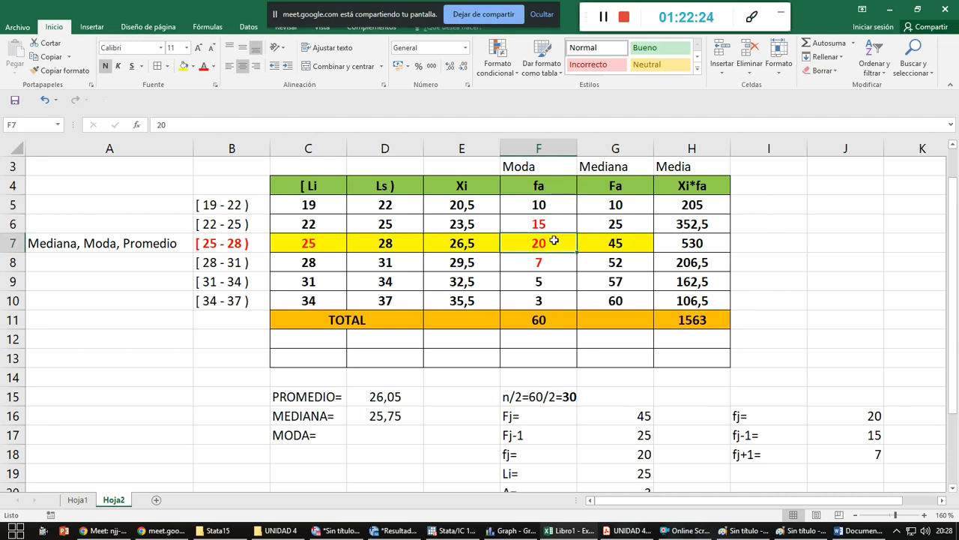
- Enter the labels D1=, D2= and D1+D2= in cells I19 to I21
scroll(804, 428, down, 1)
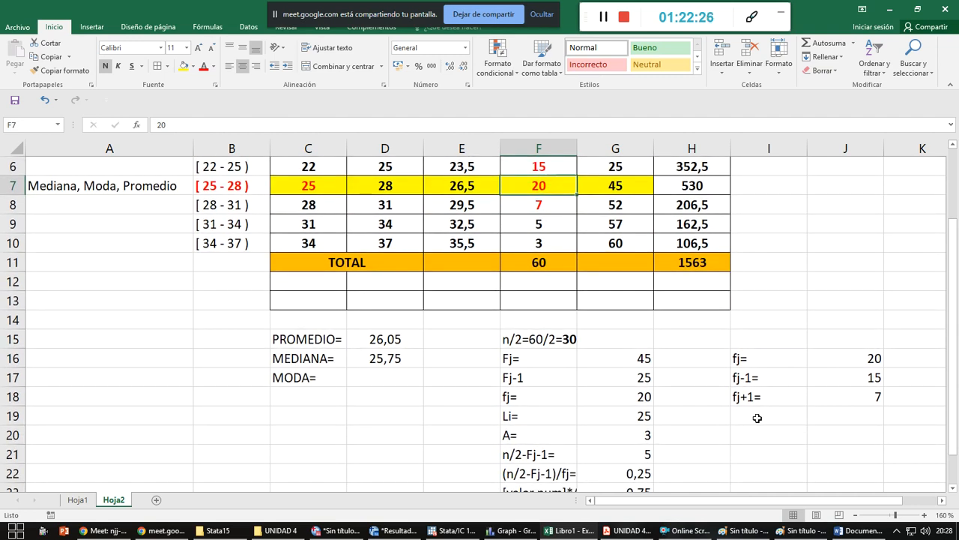
click(807, 419)
text(D1=)
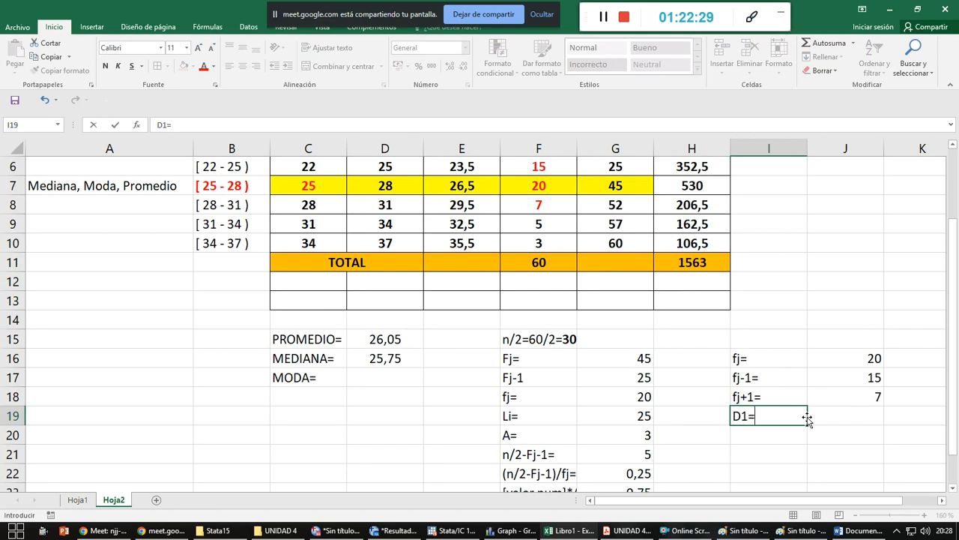
key(Return)
text(D2)
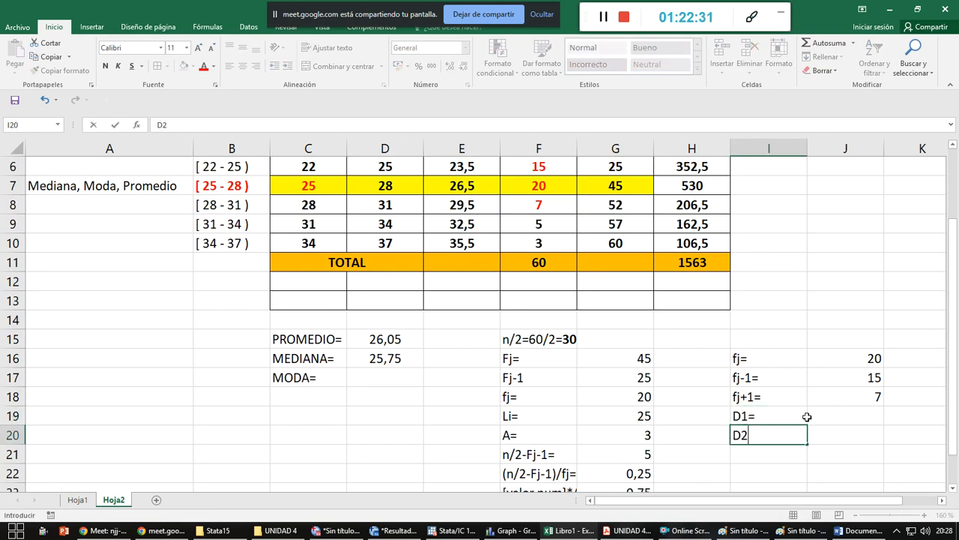
text(=)
key(Return)
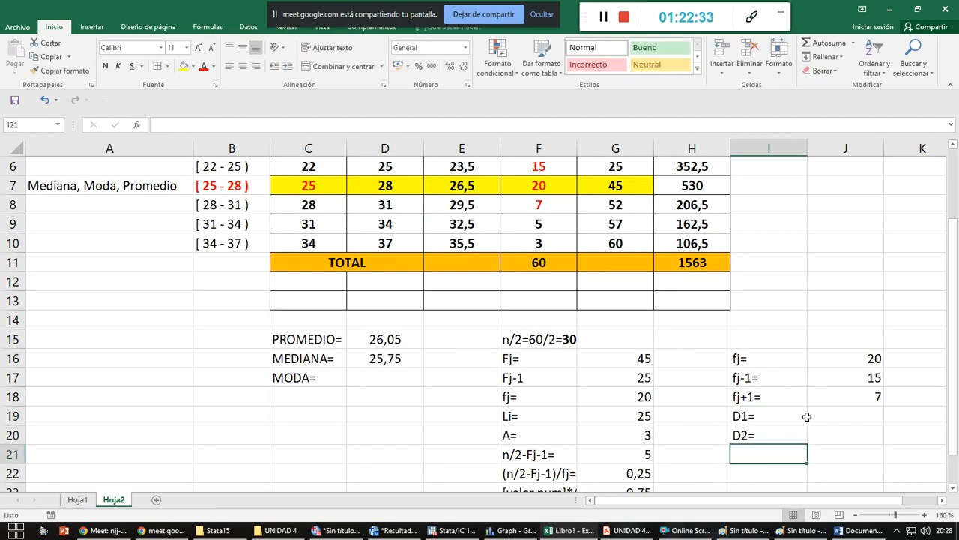
text(D1=)
text(D2=)
key(Tab)
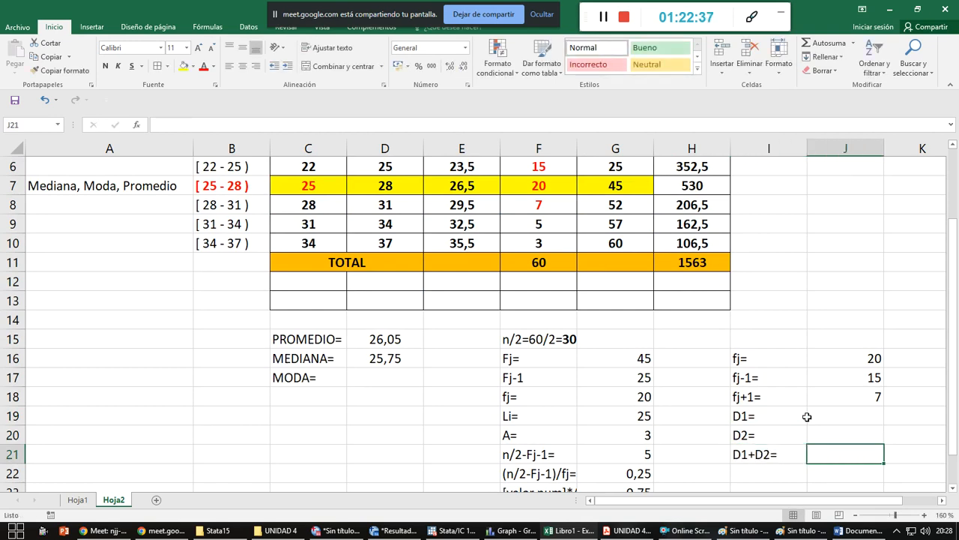
- Check the delta definitions in the UNIDAD 4 PDF and calculate D1 in J19 with =J16-J17
key(Left)
key(Right)
click(807, 417)
text(=)
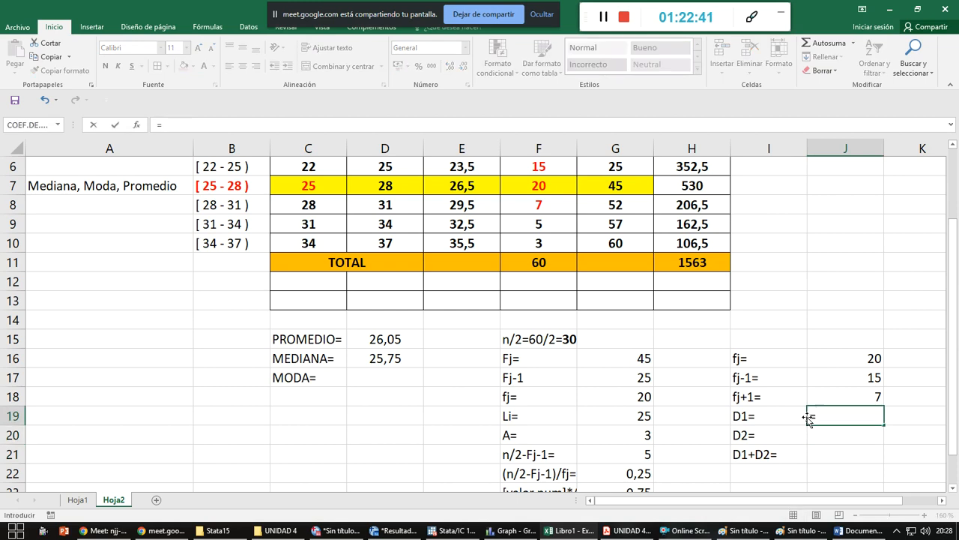
key(alt+Tab)
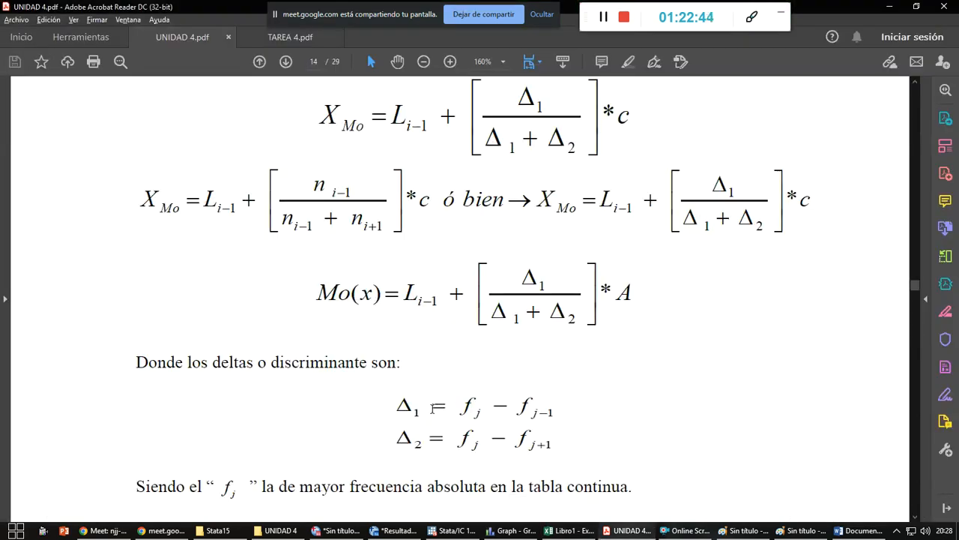
key(alt+Tab)
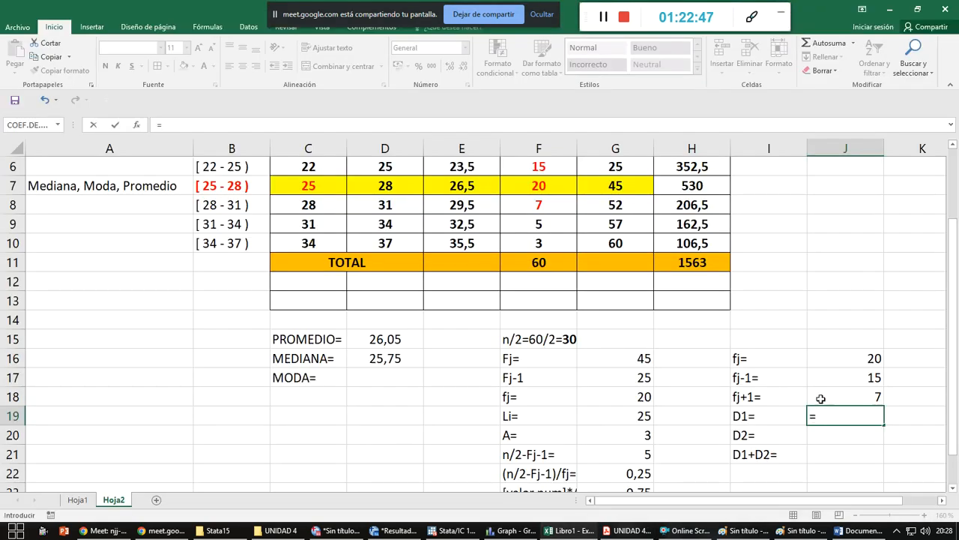
click(836, 359)
text(-)
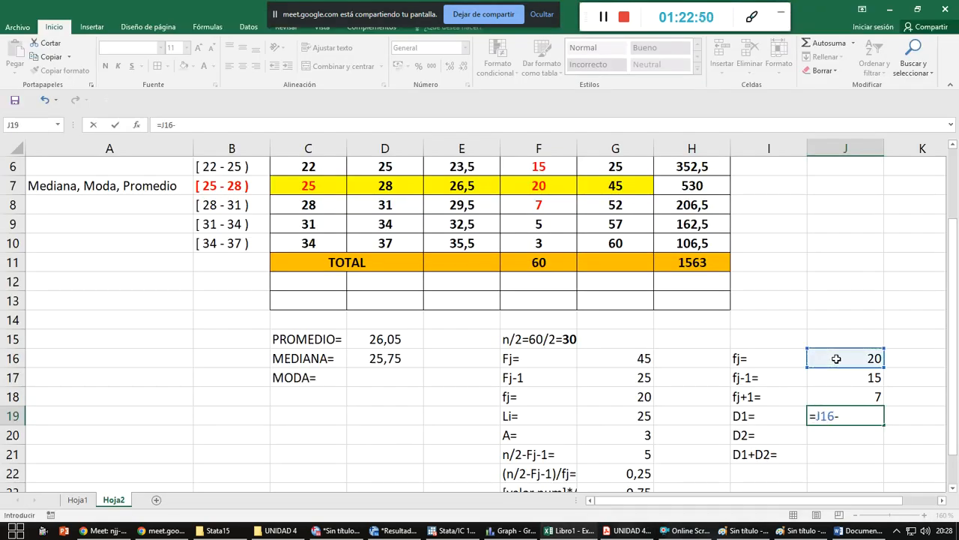
click(841, 377)
key(Return)
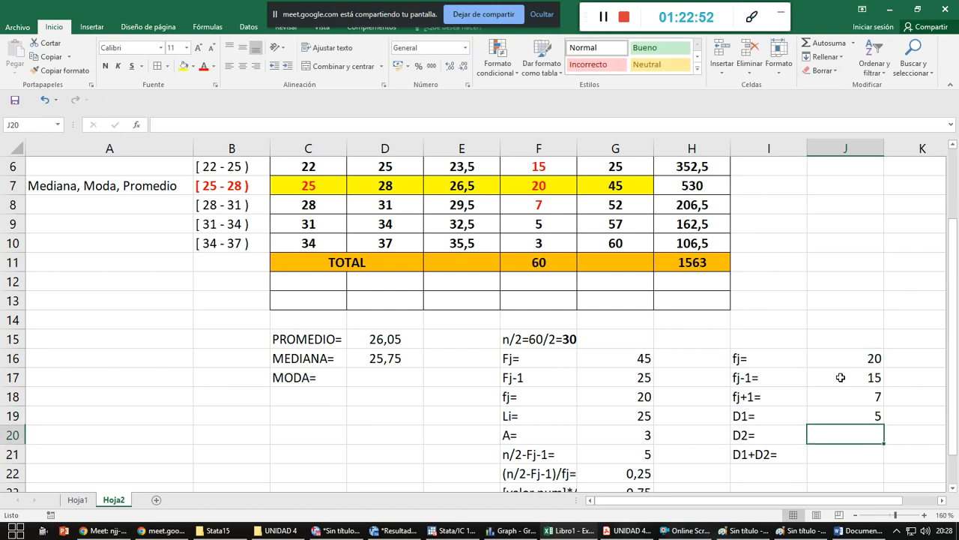
- Calculate D2 in J20 as fj minus fj+1 with =J16-J18
text(=)
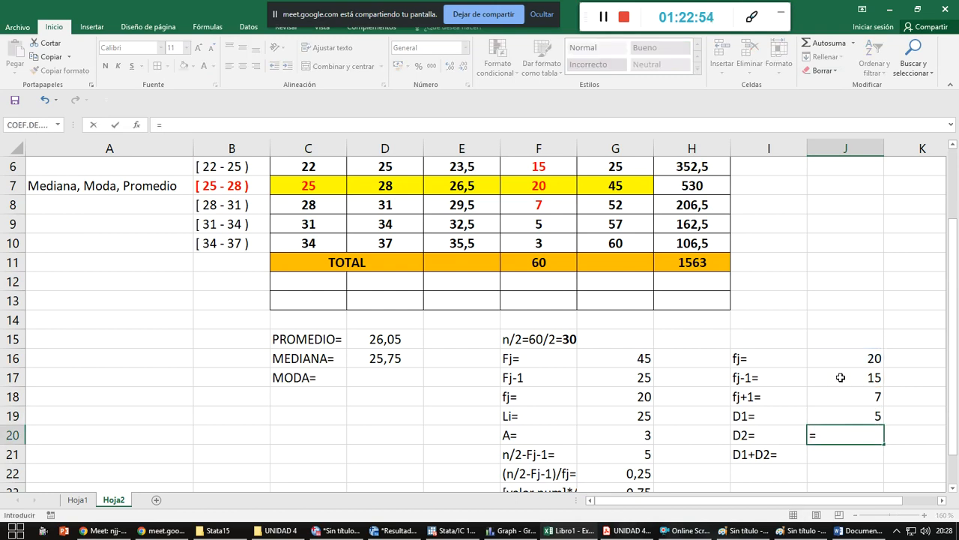
click(840, 362)
text(-)
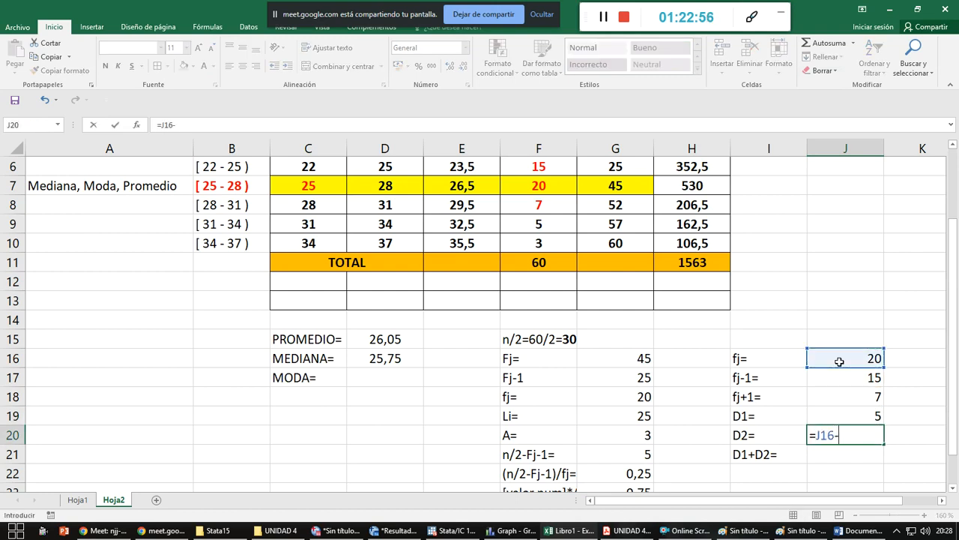
click(841, 400)
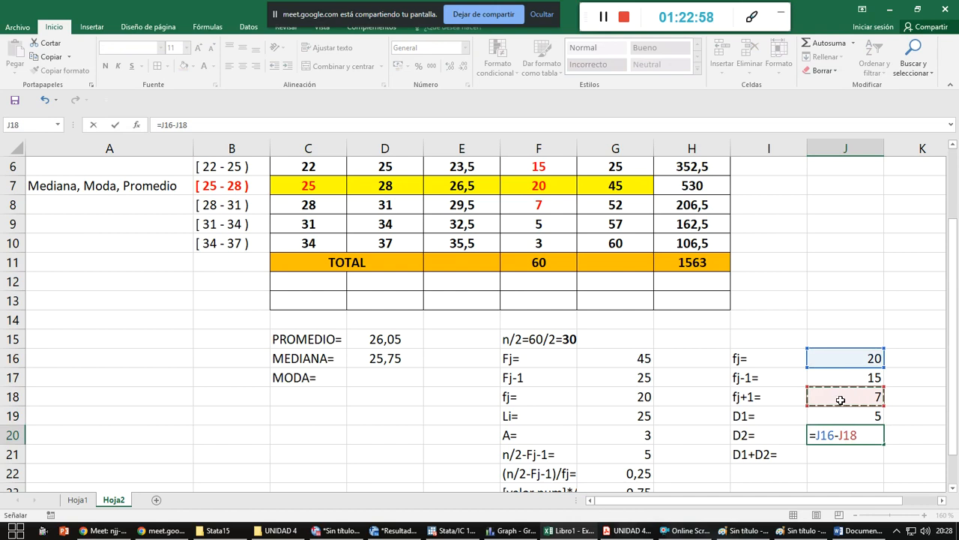
key(Return)
key(Up)
- Centre the values in J16:J24 and right-align the labels in I16:I24
drag(840, 360, 844, 454)
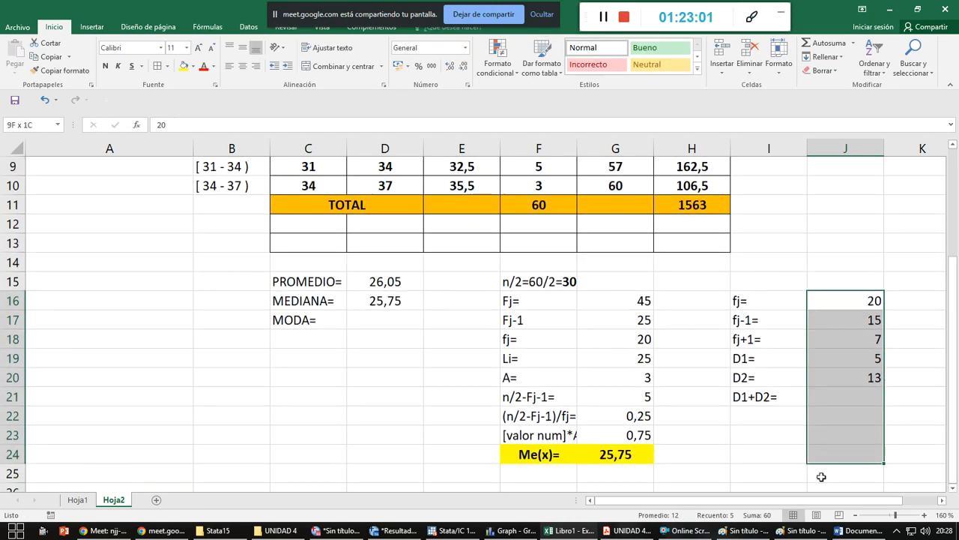
click(243, 67)
drag(784, 302, 785, 447)
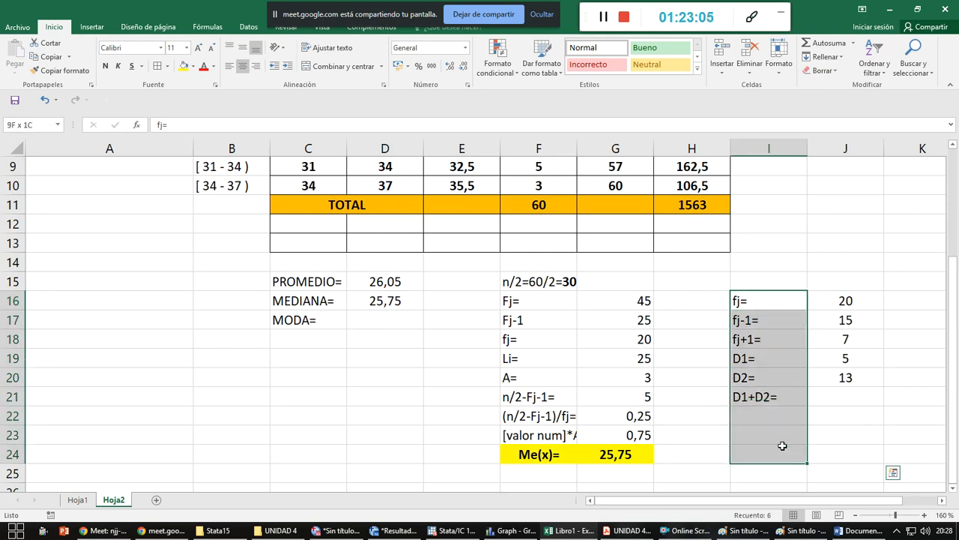
click(256, 66)
- Calculate the sum D1+D2 in J21 with =J19+J20
click(824, 393)
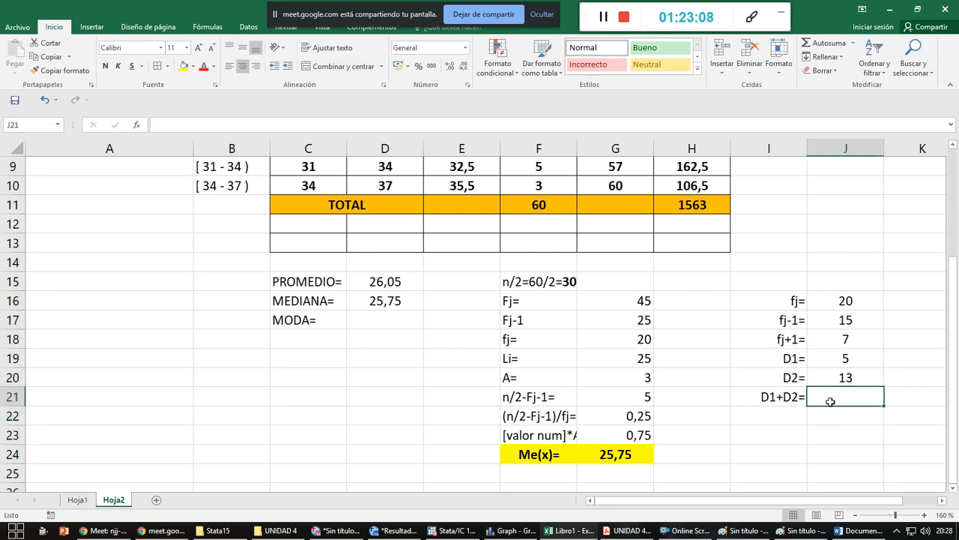
text(=)
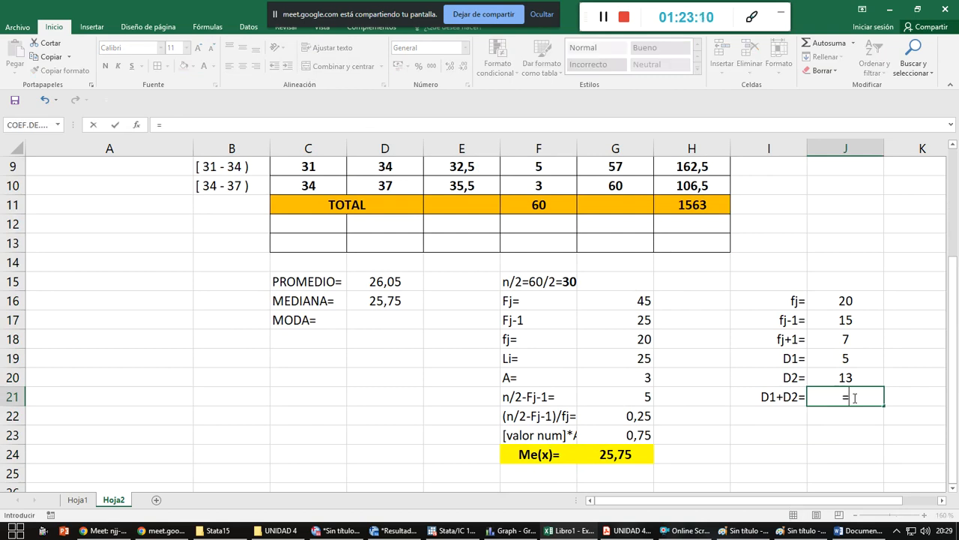
key(Up)
key(Up)
text(+)
key(Up)
key(Return)
click(853, 397)
- Check the mode formula in the UNIDAD 4 PDF and enter the label Div= in I22
key(alt+Tab)
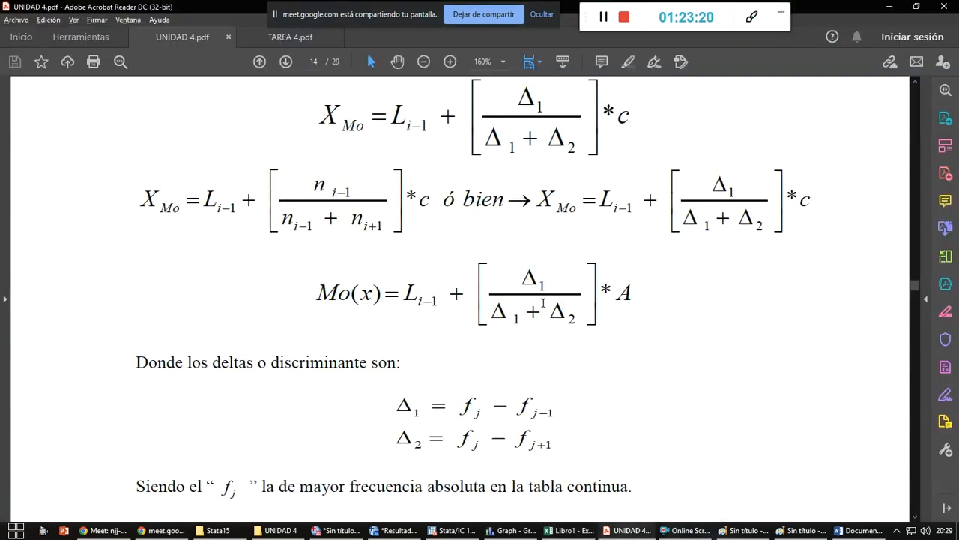
key(alt+Tab)
click(773, 414)
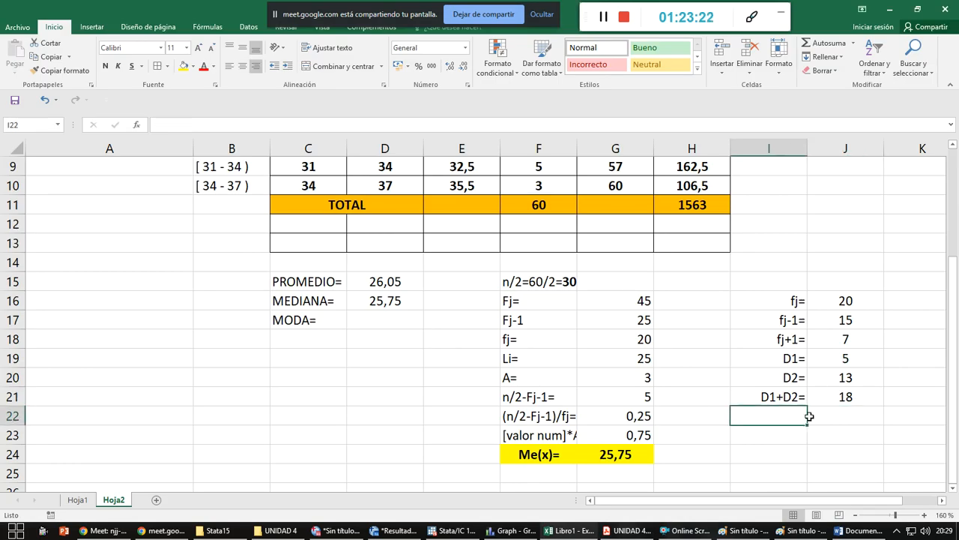
text(Div=)
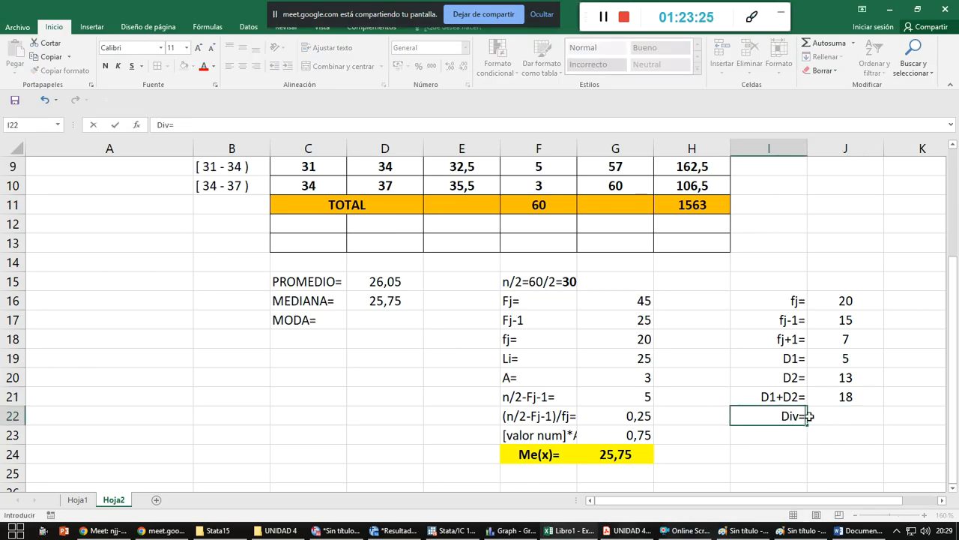
key(Tab)
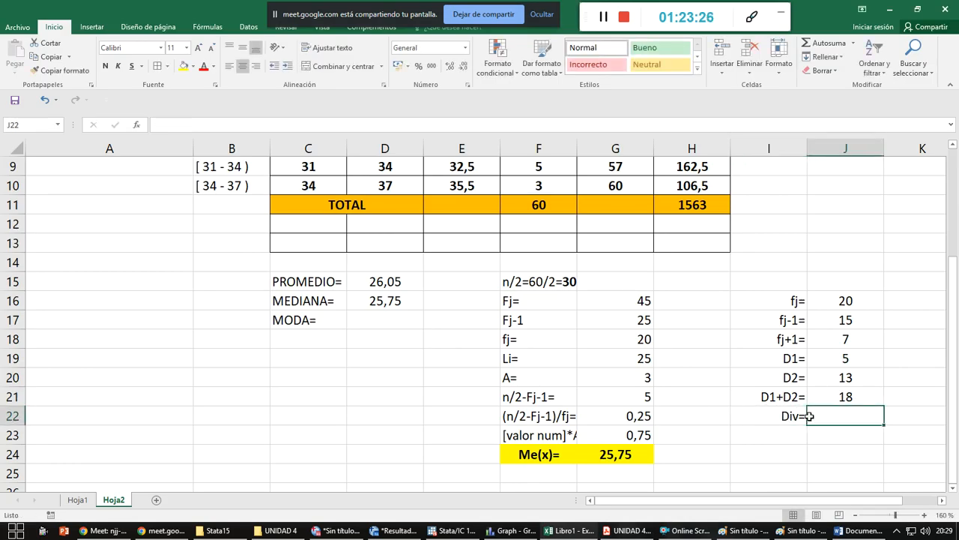
- Calculate the quotient of D1 and D1+D2 in J22 with =J19/J21
text(=)
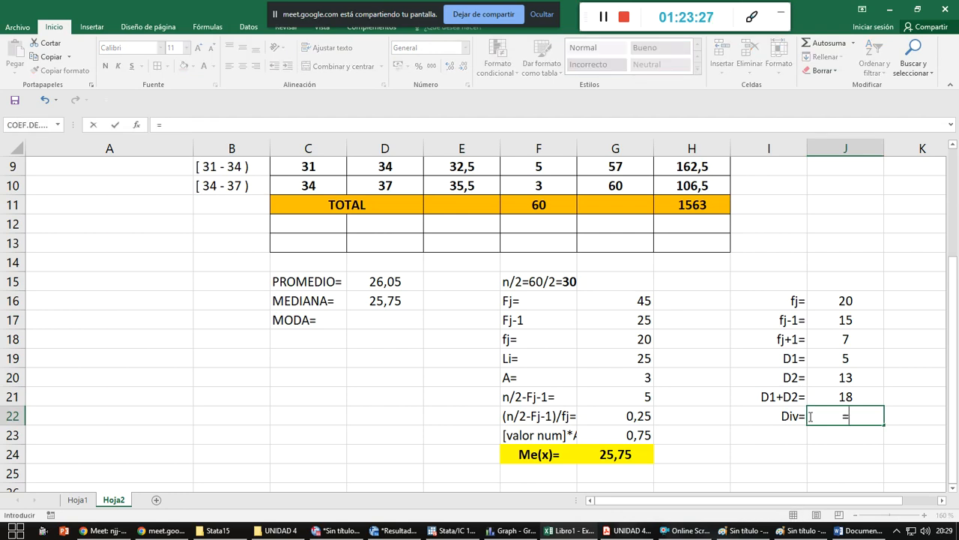
key(alt+Tab)
key(alt+Tab)
click(834, 359)
text(/)
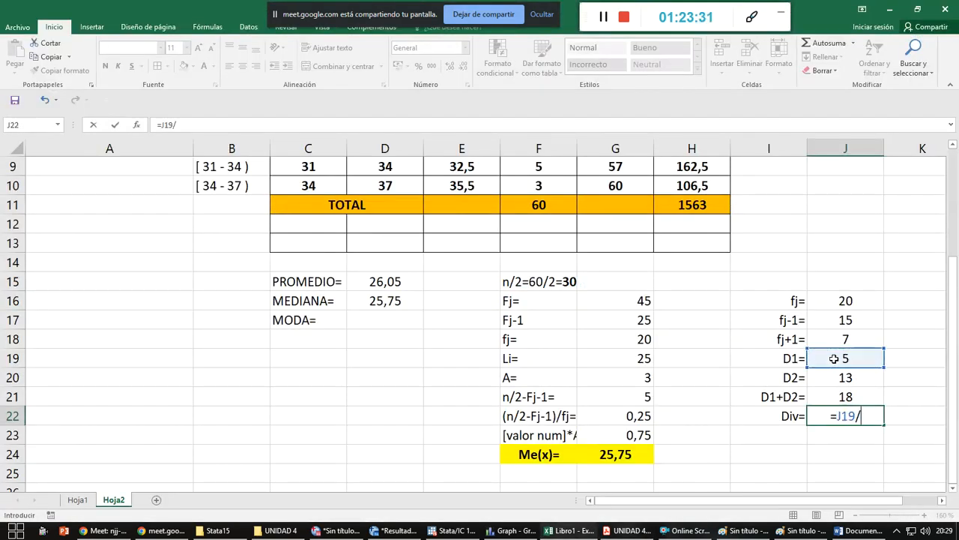
click(822, 395)
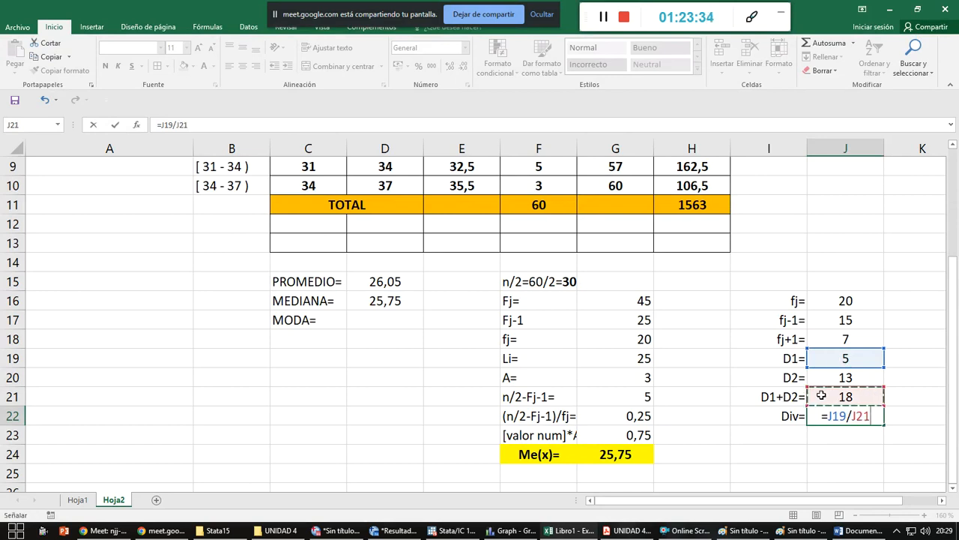
key(ctrl+Return)
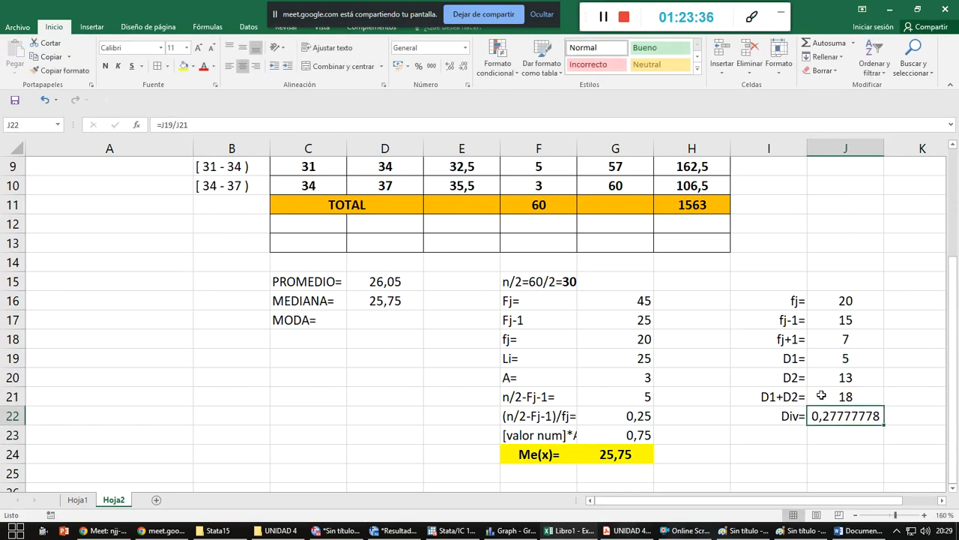
- Show the quotient in J22 with three decimals
click(464, 67)
click(464, 66)
click(464, 67)
click(463, 67)
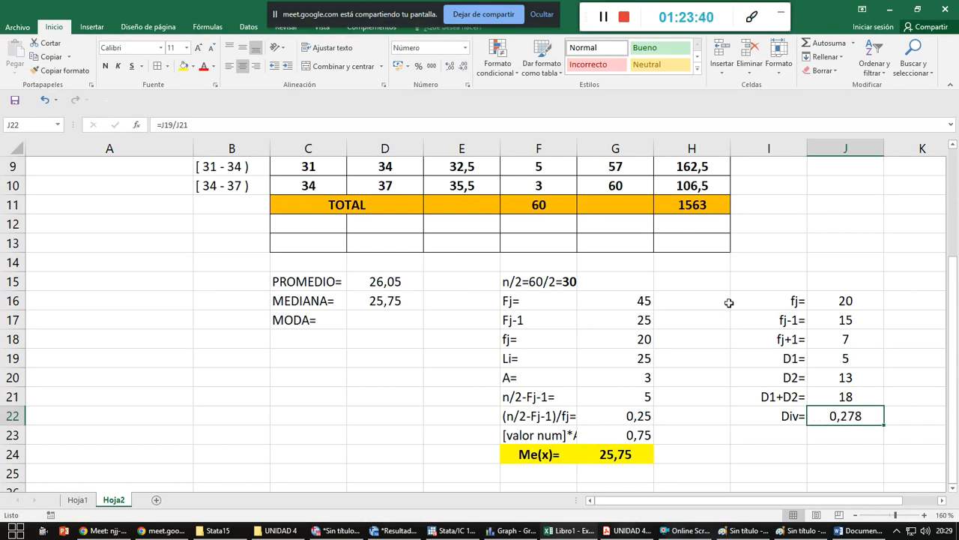
- Check the mode formula in the UNIDAD 4 PDF and enter the label Div.*A= in I23
key(alt+Tab)
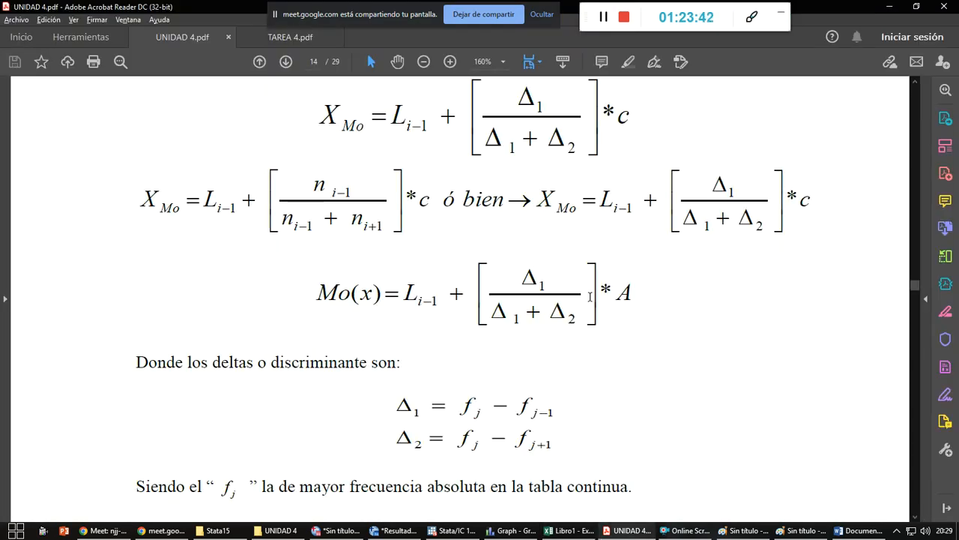
key(alt+Tab)
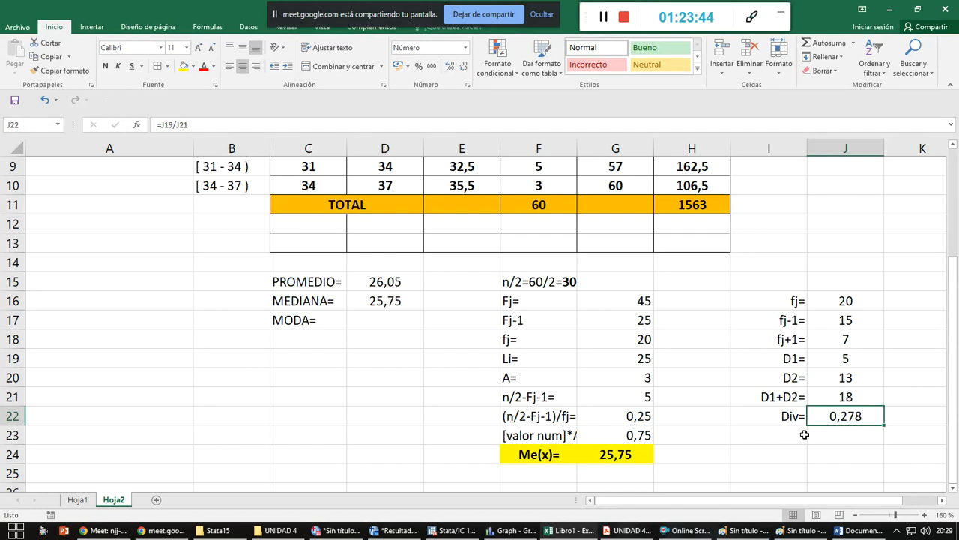
click(797, 432)
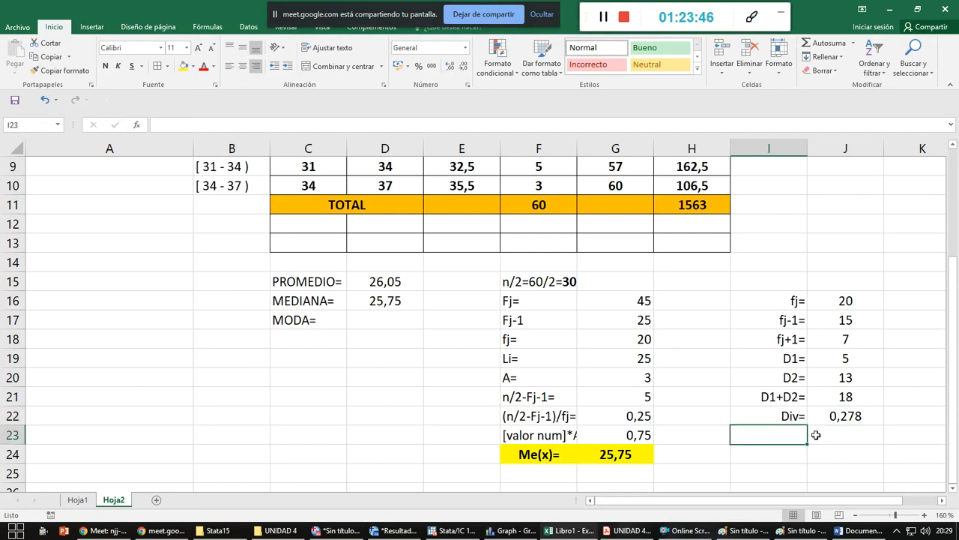
text(Div=)
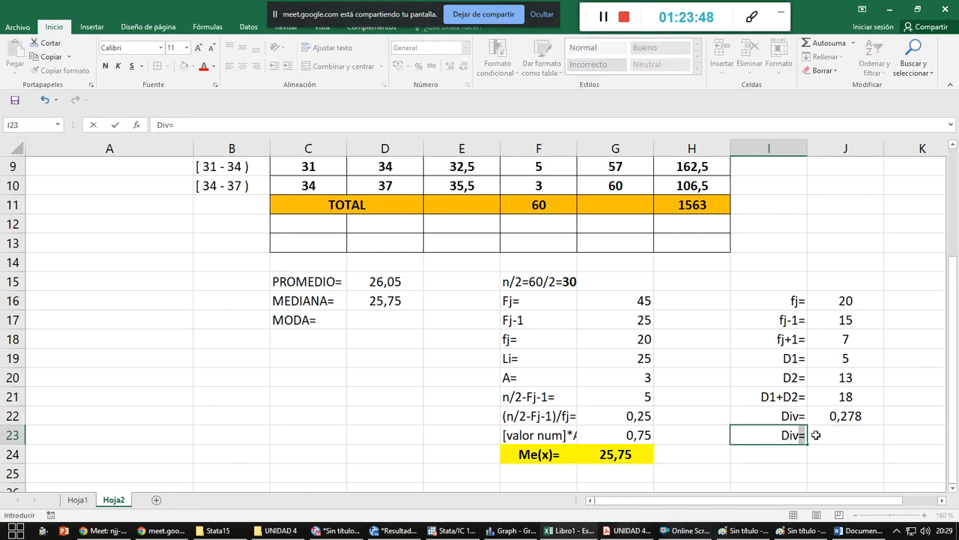
key(BackSpace)
text(.*A=)
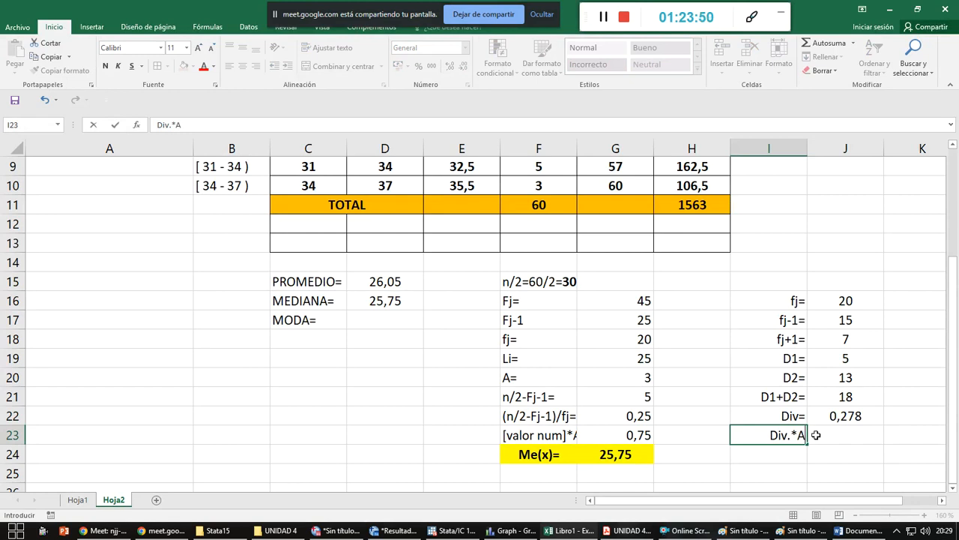
- Calculate the quotient times the class width in J23 with =J22*3 and show it with three decimals
click(816, 435)
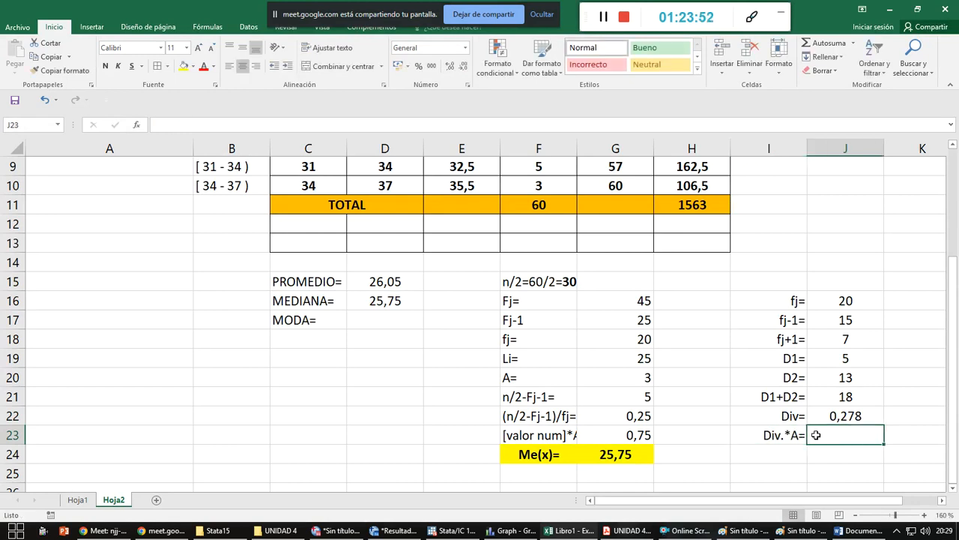
text(=)
key(Up)
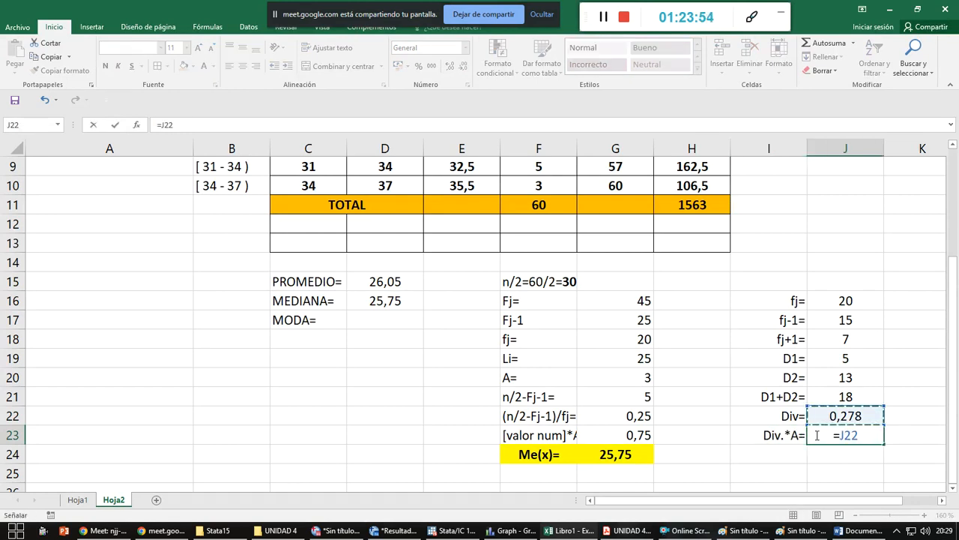
text(*3)
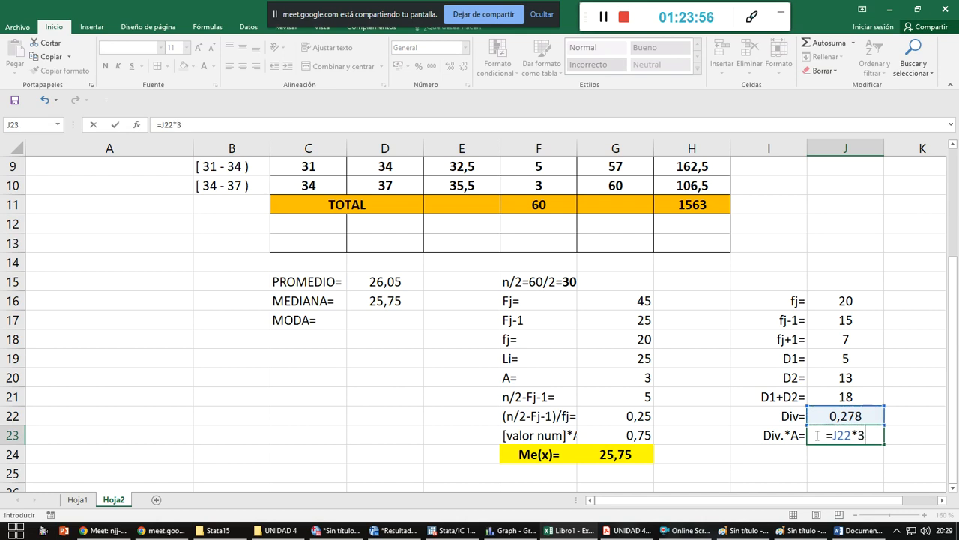
key(ctrl+Return)
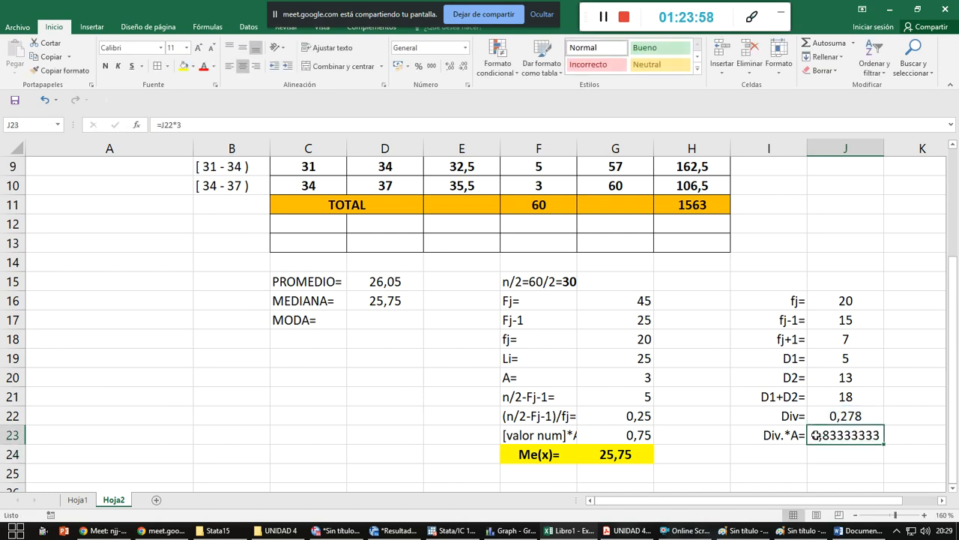
click(466, 68)
triple_click(466, 68)
click(465, 67)
- Enter the label Moda= in I24
click(794, 451)
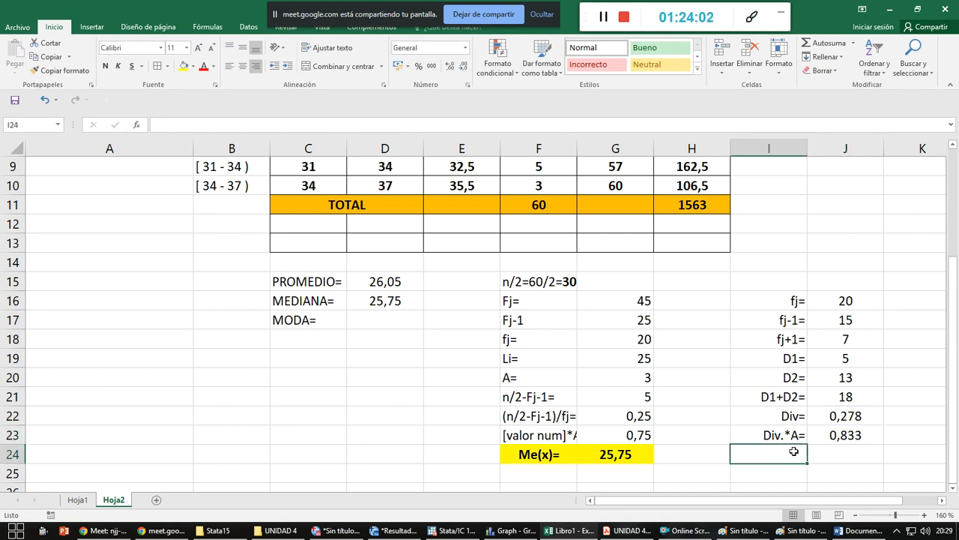
text(Moda=)
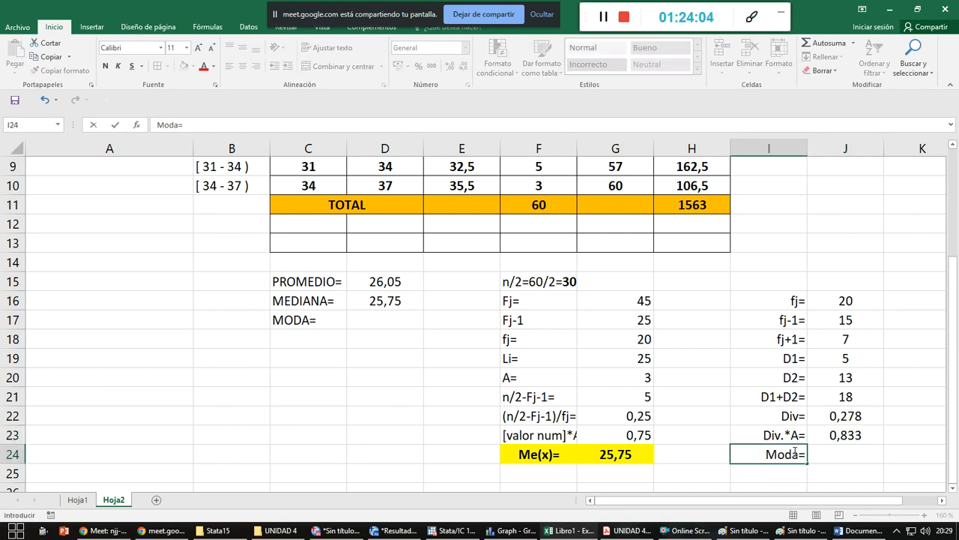
key(Tab)
- Check the mode formula in the PDF and the modal class's lower limit, and calculate the mode in J24 with =25+J23
text(=)
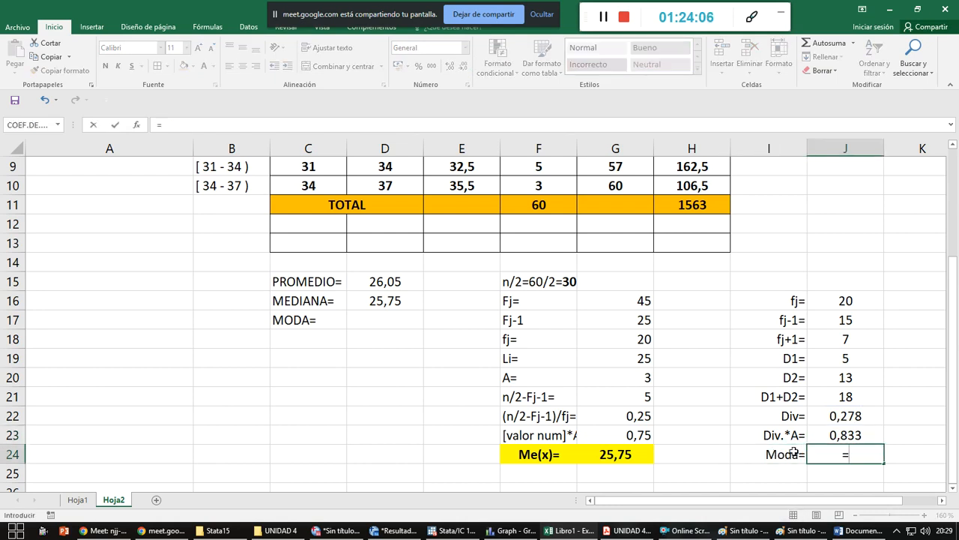
key(alt+Tab)
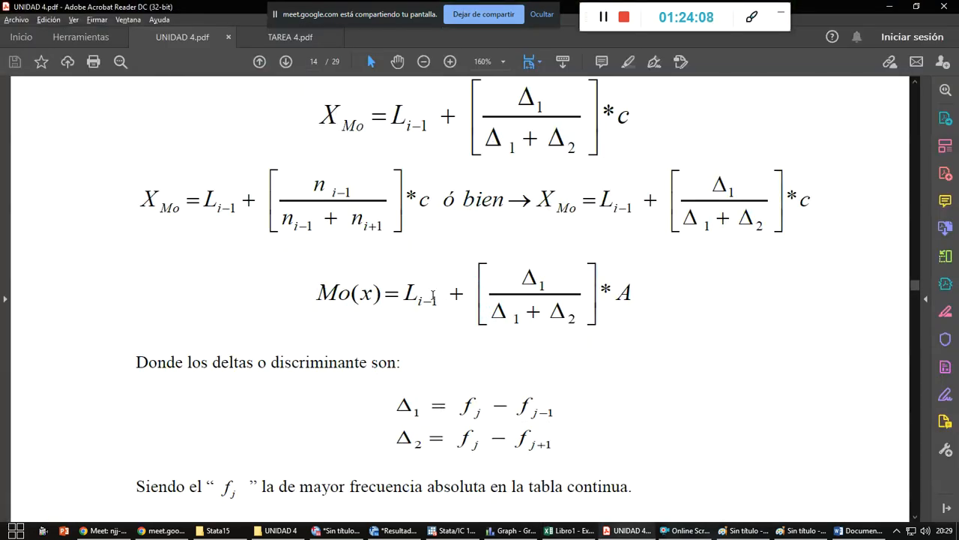
key(alt+Tab)
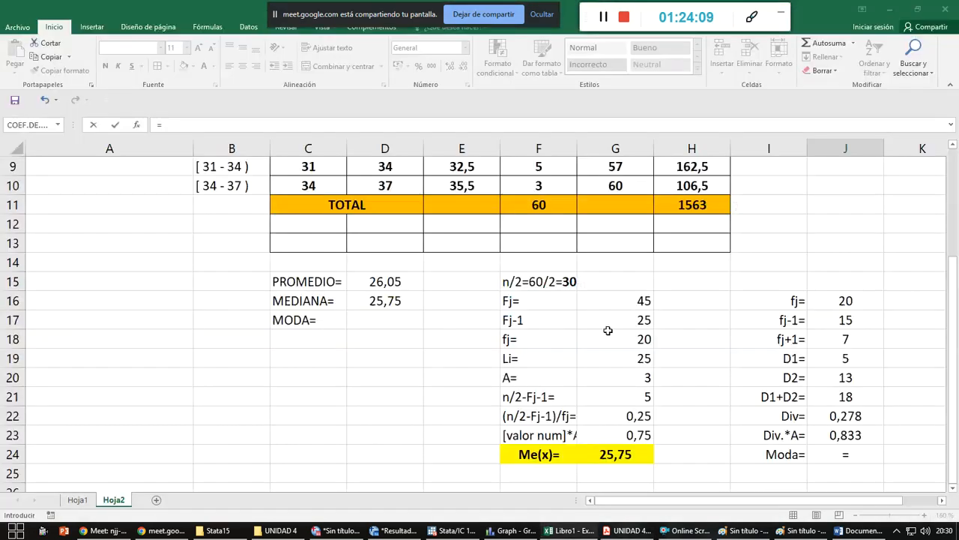
scroll(337, 263, up, 2)
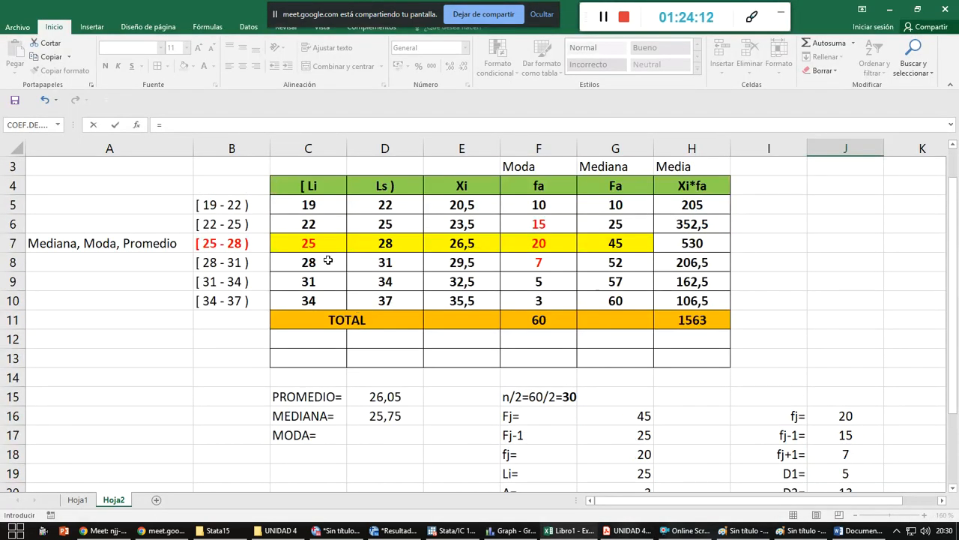
scroll(672, 498, down, 1)
scroll(673, 498, down, 2)
text(25+)
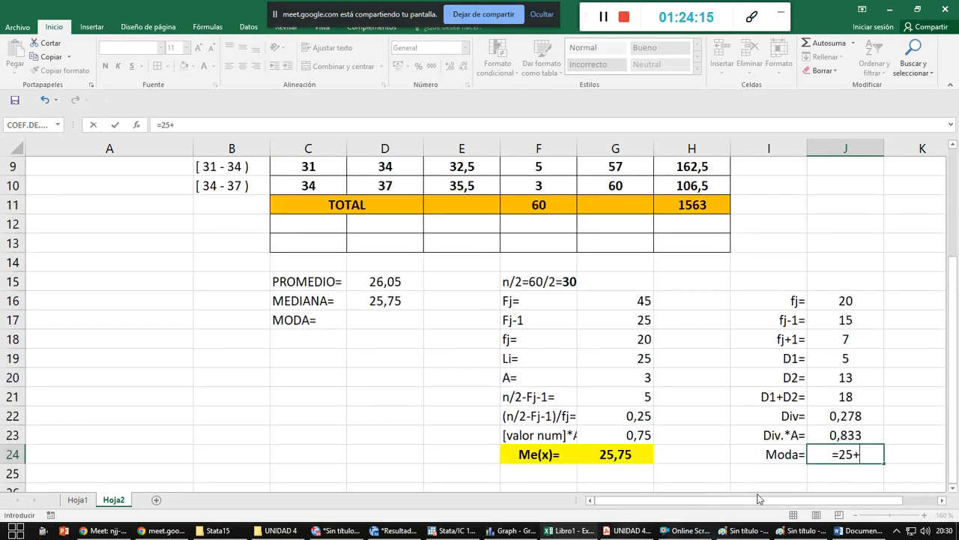
key(Up)
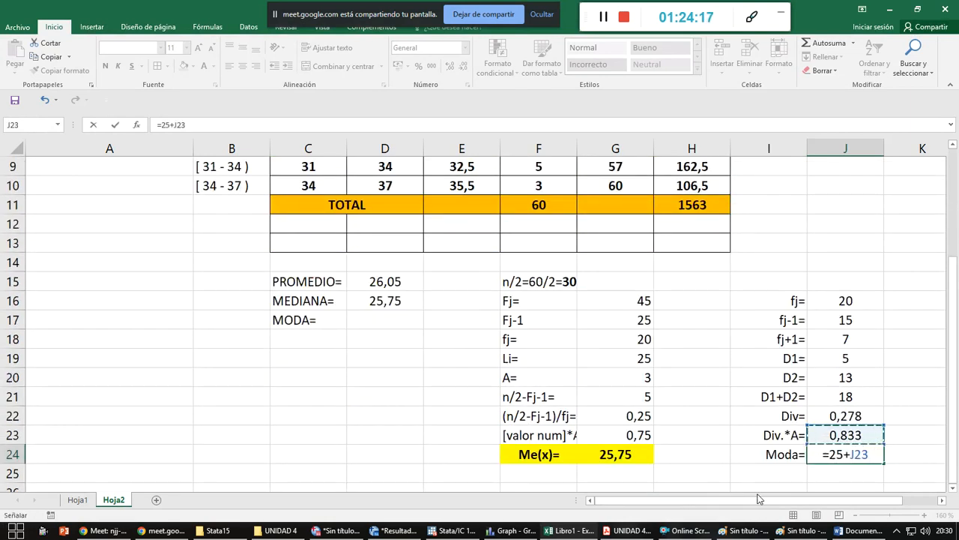
key(Return)
key(Up)
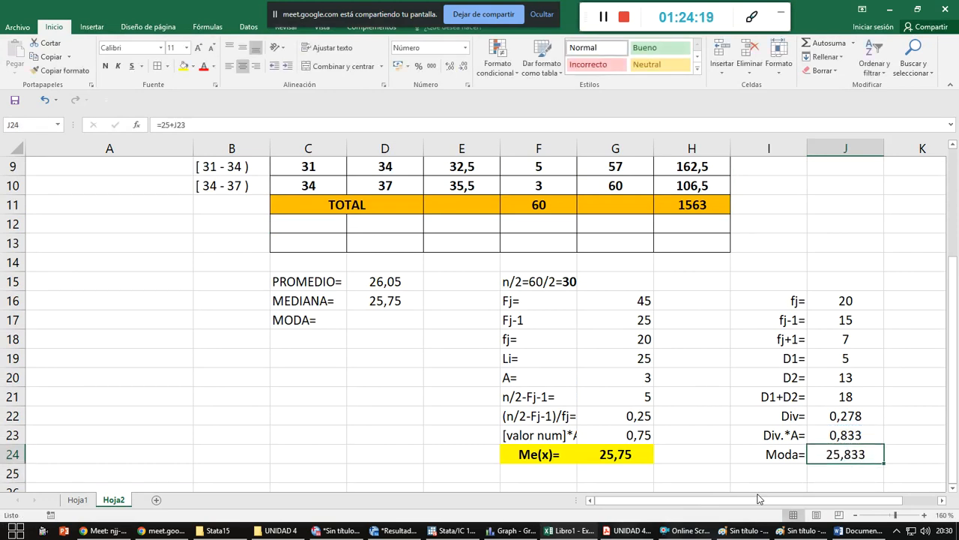
- Show the mode in J24 with two decimals and format I24:J24 in bold with a yellow fill
click(463, 67)
drag(784, 455, 811, 460)
click(105, 66)
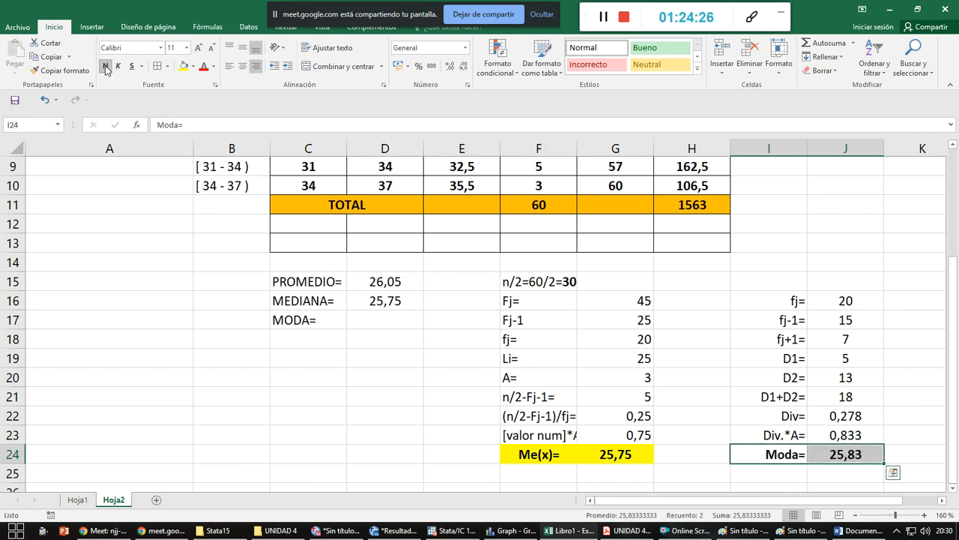
click(183, 66)
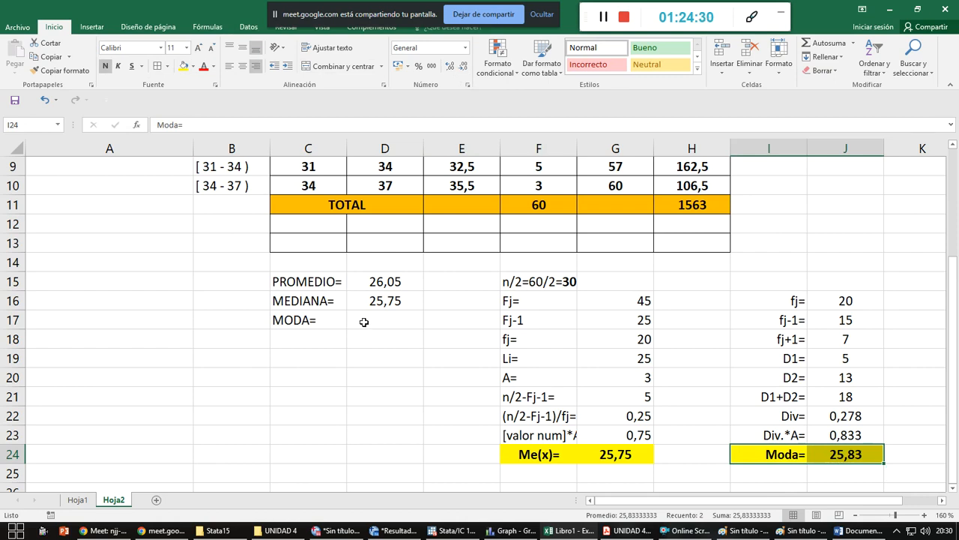
- Change the label in I24 to Mo(x)=
click(765, 455)
click(168, 127)
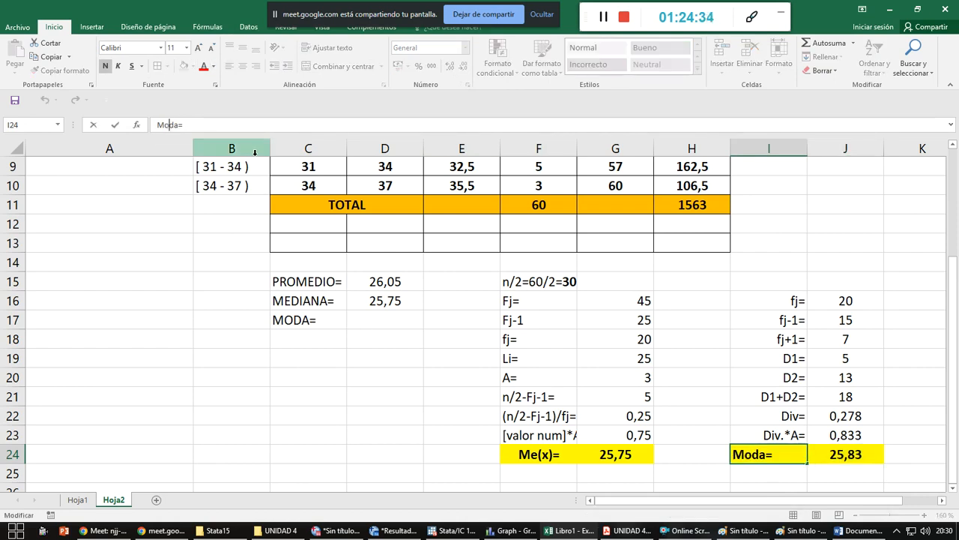
text((x))
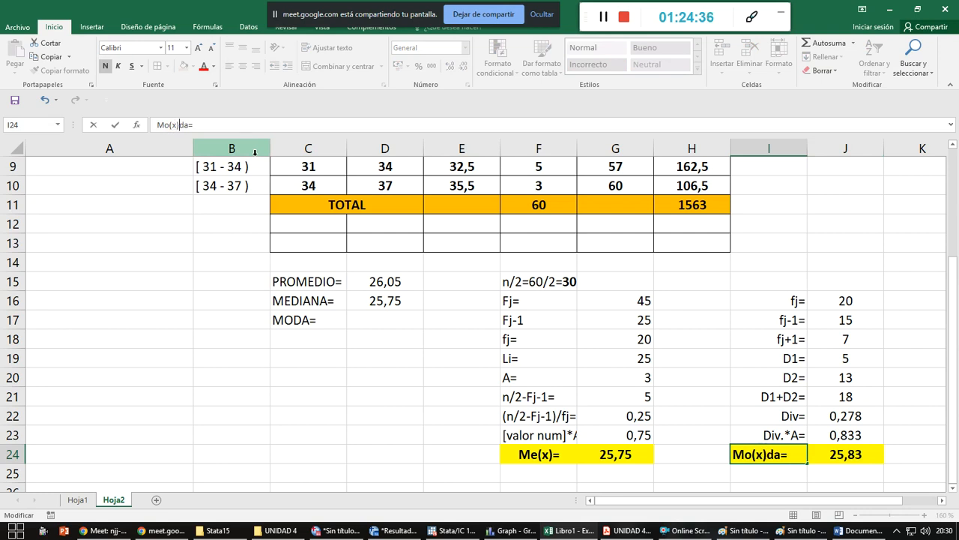
key(Delete)
key(Delete)
key(Return)
key(Up)
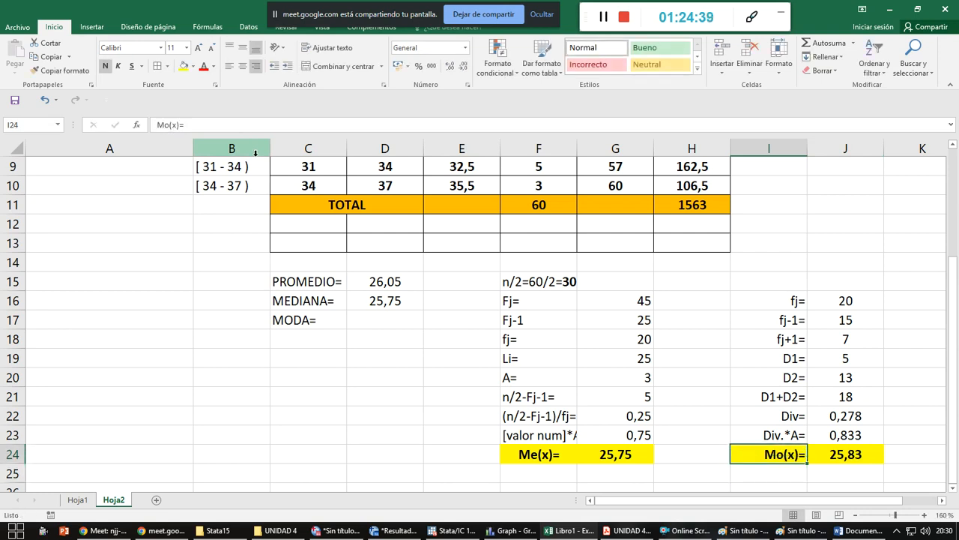
- Enter 25,83 as the MODA value in D17 and centre it
click(377, 320)
text(25,83)
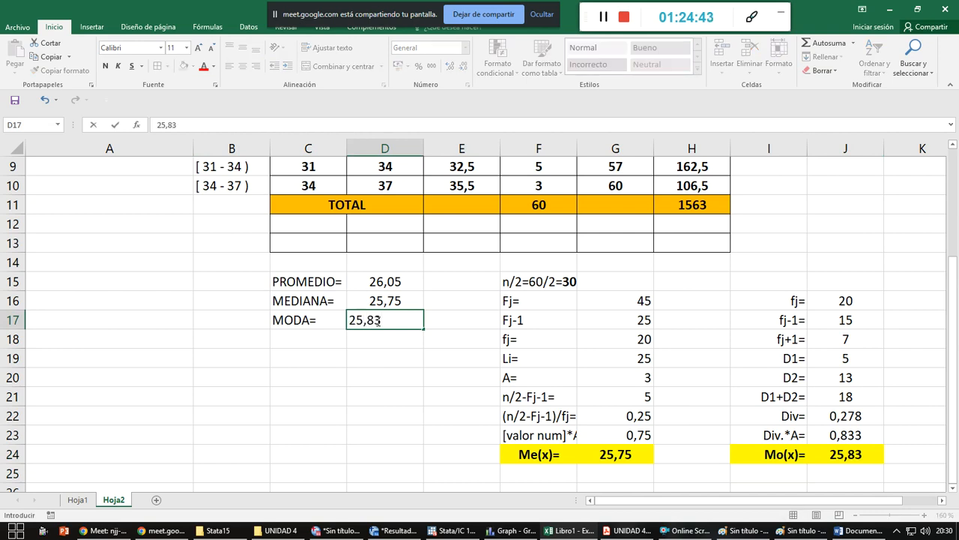
key(Return)
key(Up)
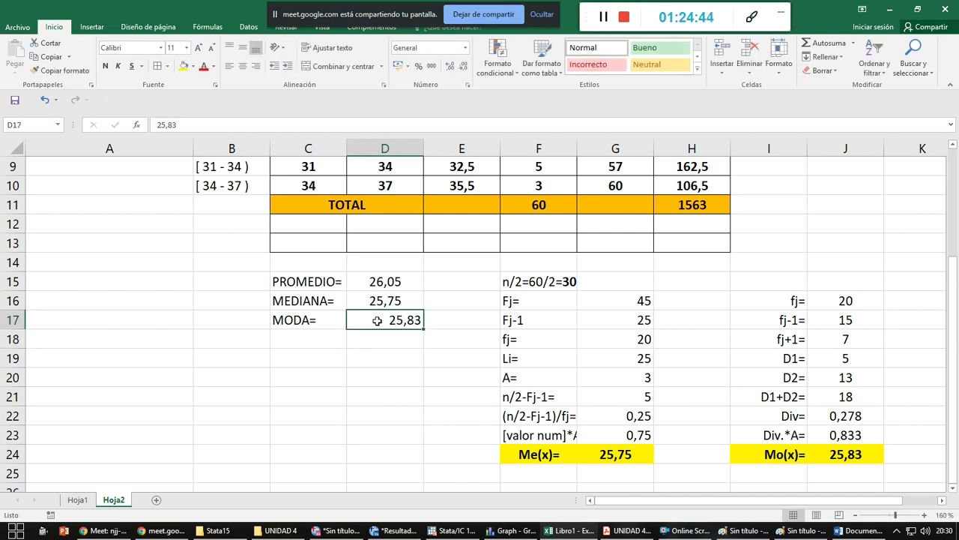
click(242, 66)
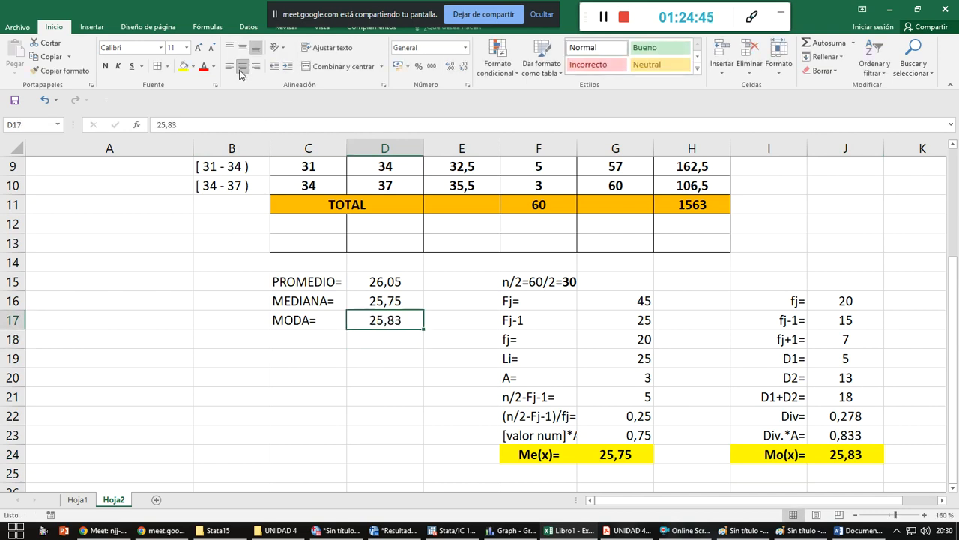
click(360, 342)
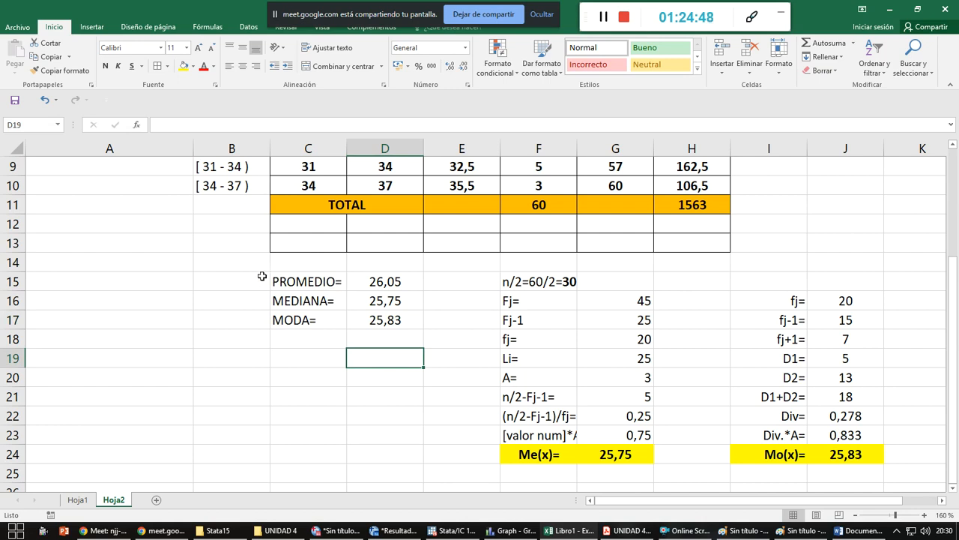
- Format the mean, median and mode summary in C15:D17 with a light blue fill and bold text
drag(417, 328, 317, 282)
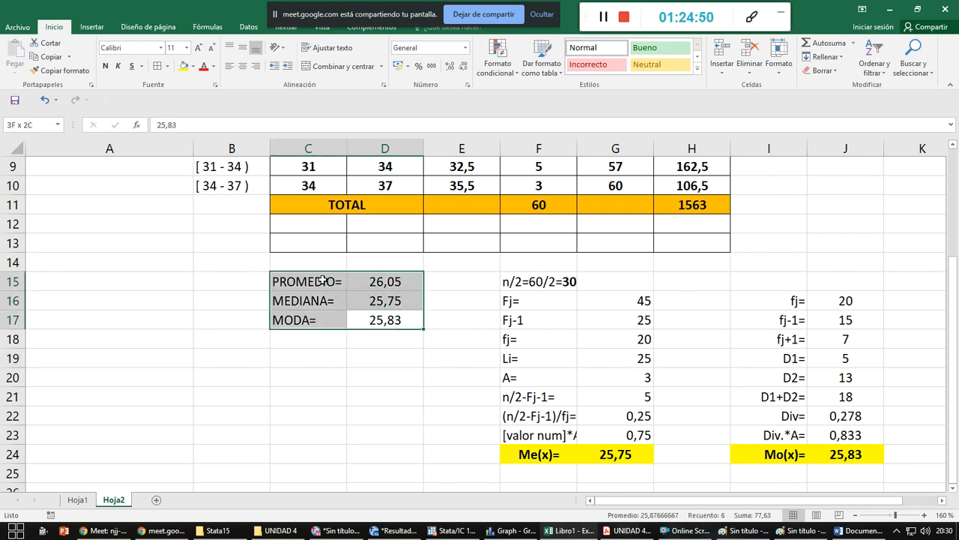
click(193, 66)
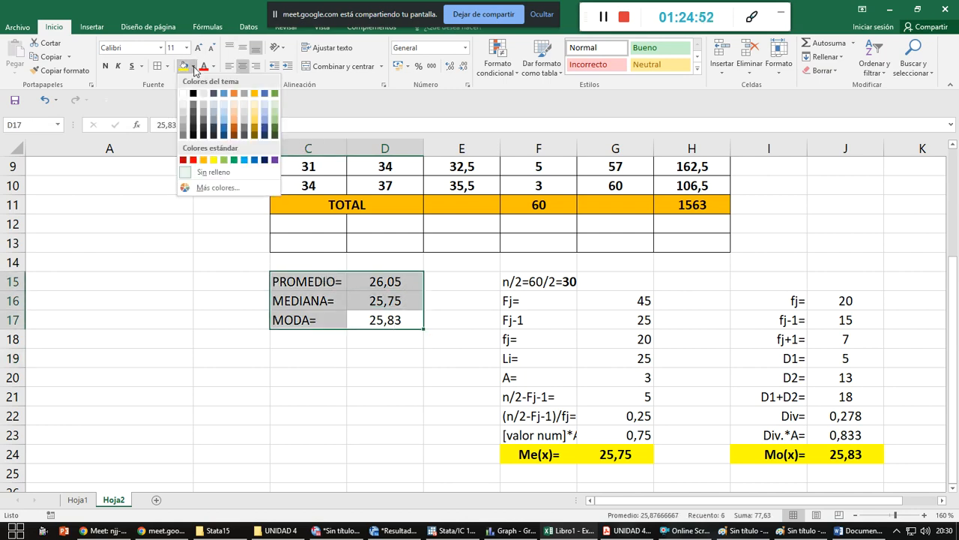
click(243, 160)
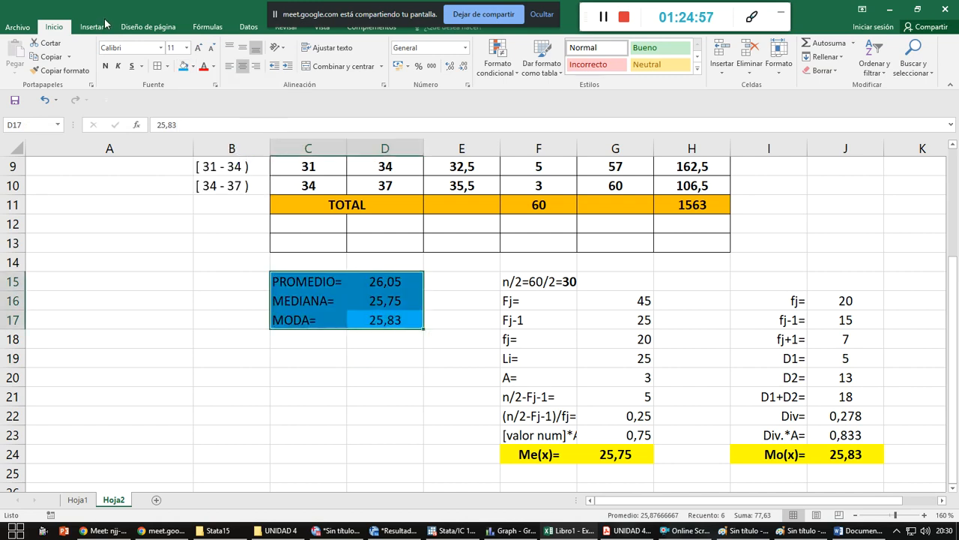
click(377, 380)
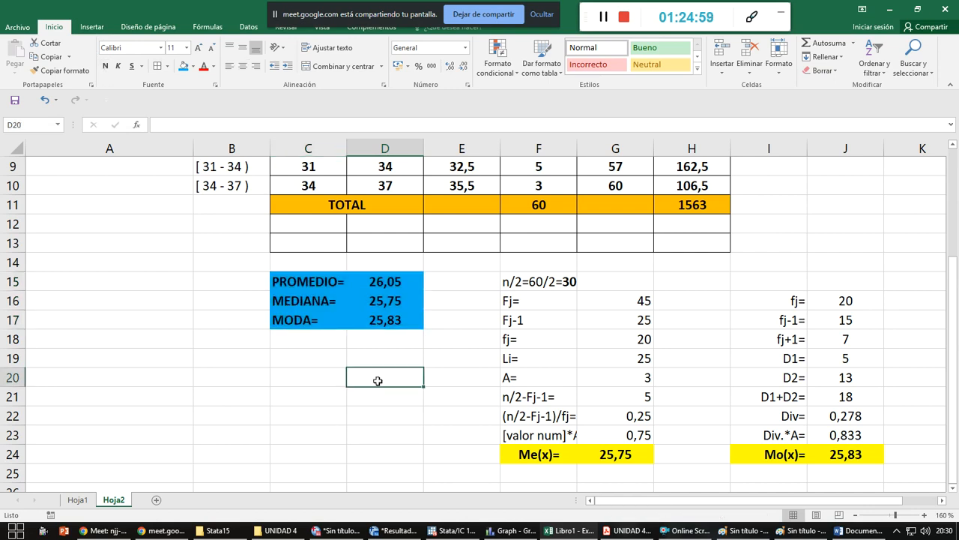
- Switch to Adobe Acrobat Reader and show the grouped-data exercise Nº3 in TAREA 4.pdf
key(alt+Tab)
key(alt+Tab)
key(alt+Tab)
key(alt+Tab)
key(alt+Tab)
key(alt+Tab)
key(alt+Tab)
key(alt+Tab)
key(alt+Tab)
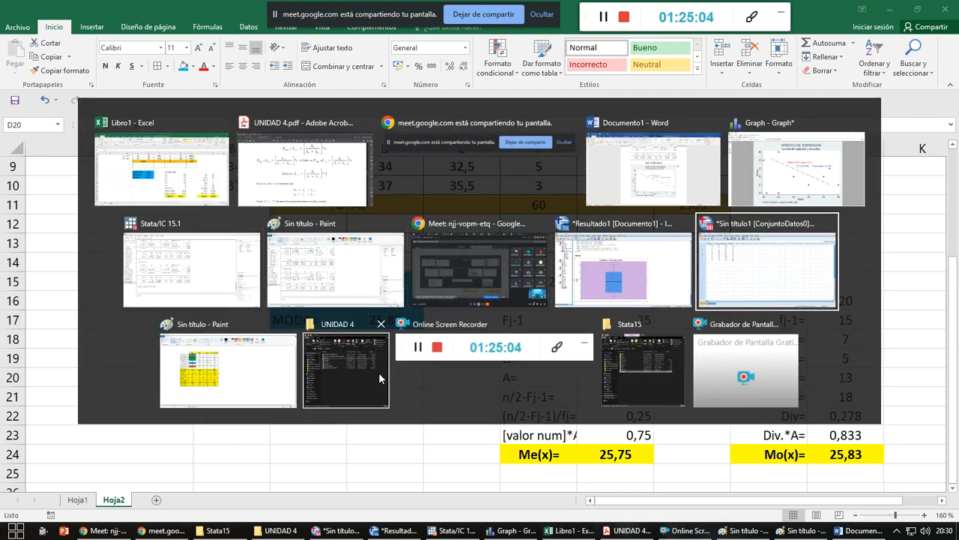
key(alt+Tab)
key(alt+Tab)
scroll(455, 251, up, 1)
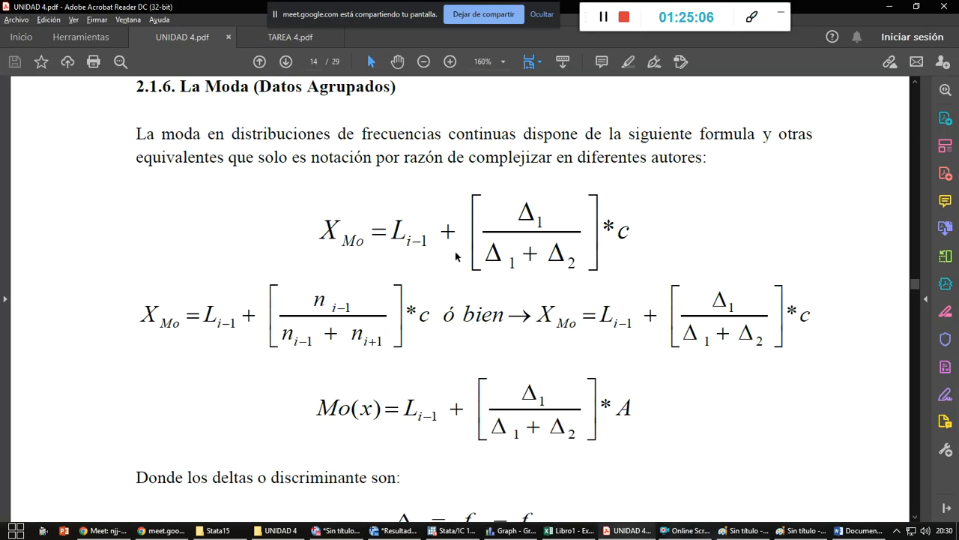
click(259, 39)
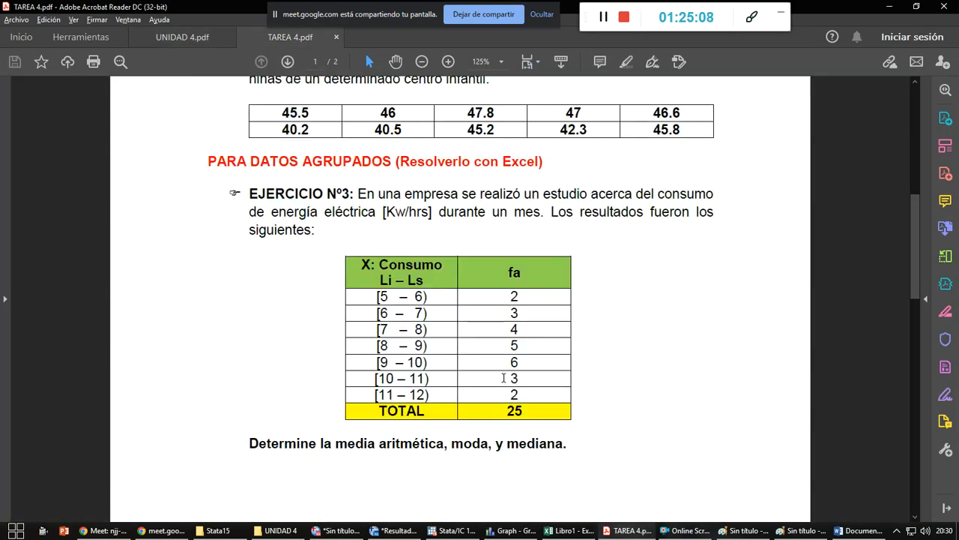
- Review exercises Nº1 to Nº4 in TAREA 4.pdf, including which software each group of exercises requires
scroll(440, 397, down, 3)
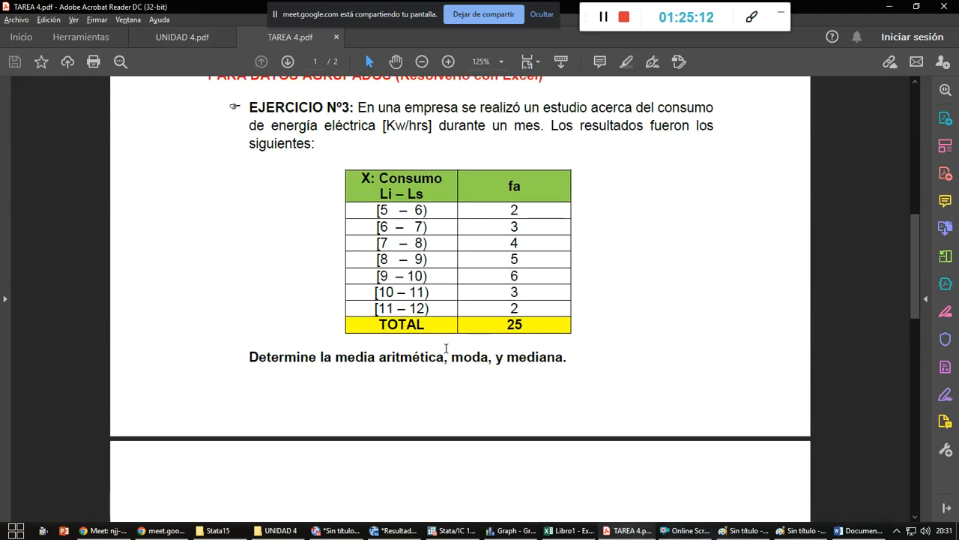
scroll(448, 326, down, 5)
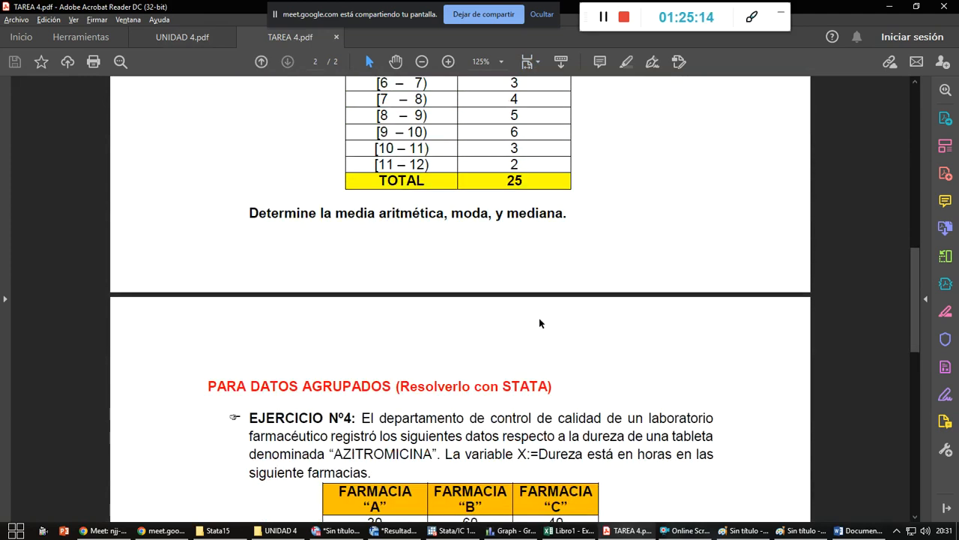
scroll(540, 323, up, 6)
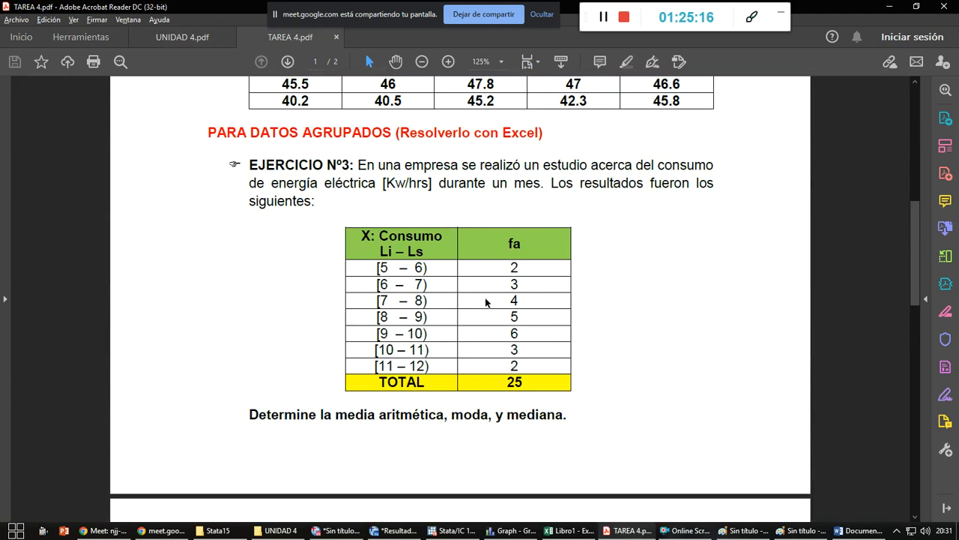
scroll(511, 348, up, 3)
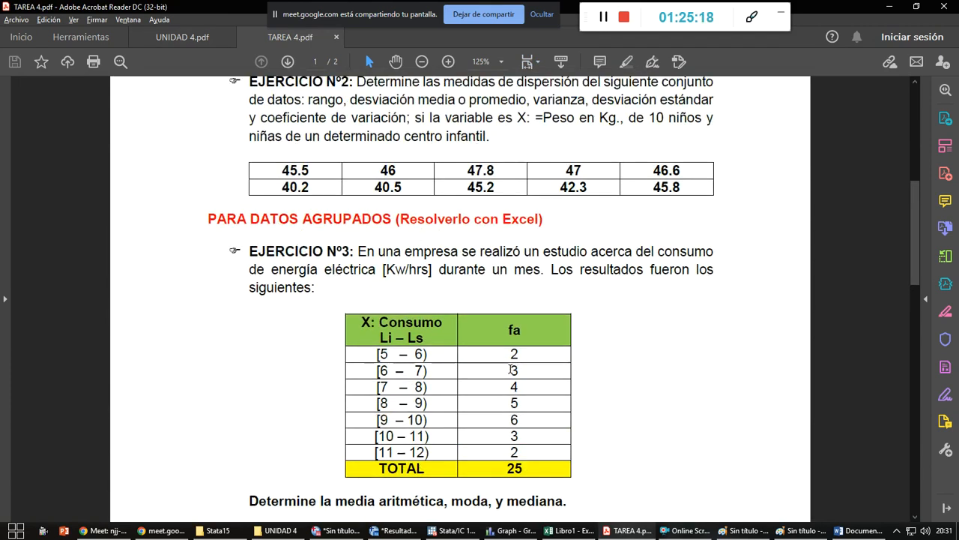
scroll(511, 367, up, 4)
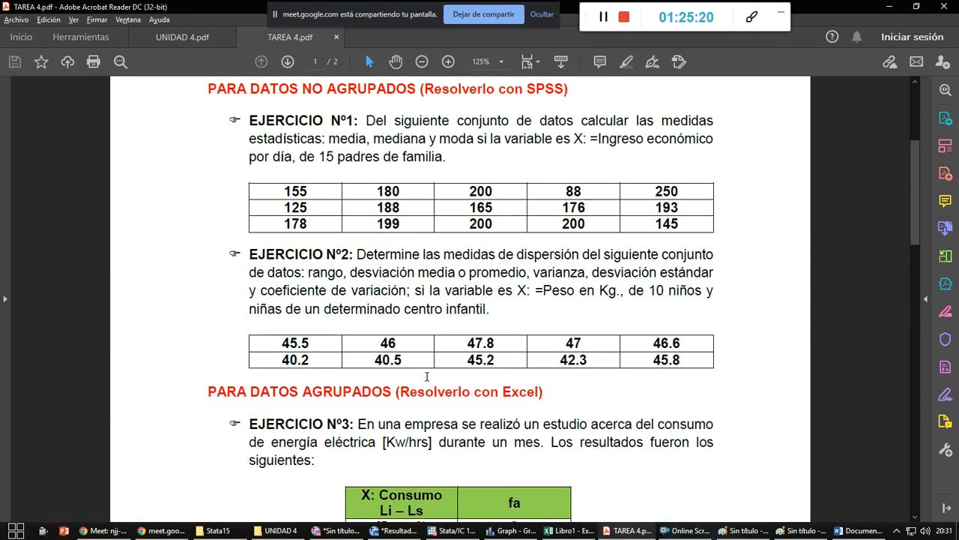
- Switch to Excel and copy the grouped-data frequency table in B3:H11 of Hoja2
key(alt+Tab)
key(alt+Tab)
key(alt+Tab)
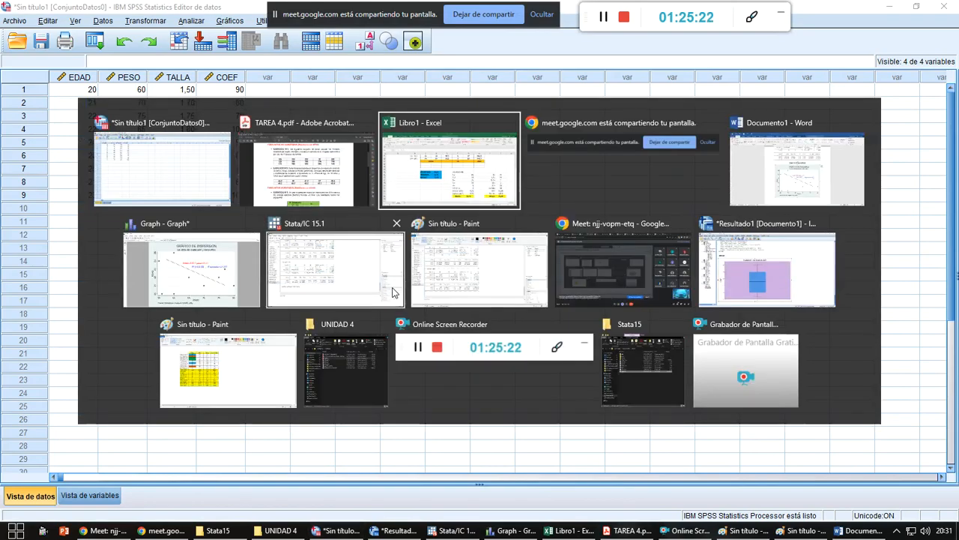
scroll(442, 351, up, 3)
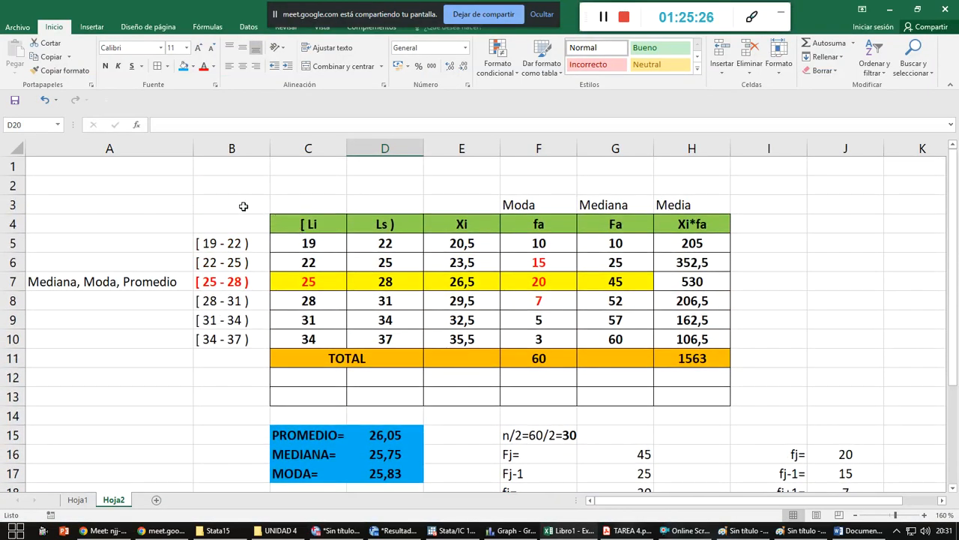
drag(235, 204, 680, 358)
key(ctrl+c)
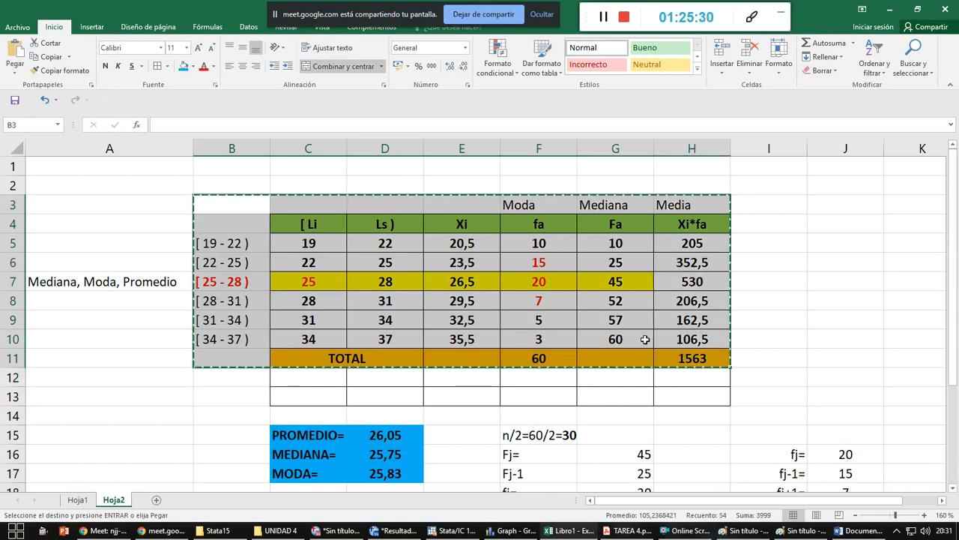
- Switch to the Paint window with the Stata screenshot, paste the copied frequency table as an image and move it beside the regression output
click(737, 534)
click(542, 292)
key(ctrl+v)
mouse_move(253, 116)
mouse_down()
mouse_move(439, 173)
mouse_move(649, 220)
mouse_up()
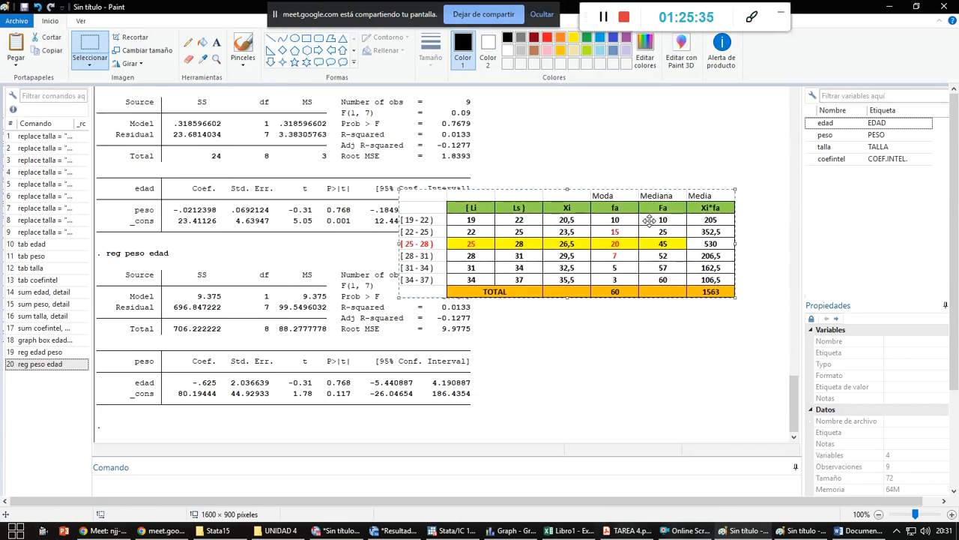
- Switch to Word, paste the frequency table image below the sum coefintel, detail output and insert a blank line above it
key(alt+Tab)
key(alt+Tab)
key(alt+Tab)
key(alt+Tab)
key(alt+Tab)
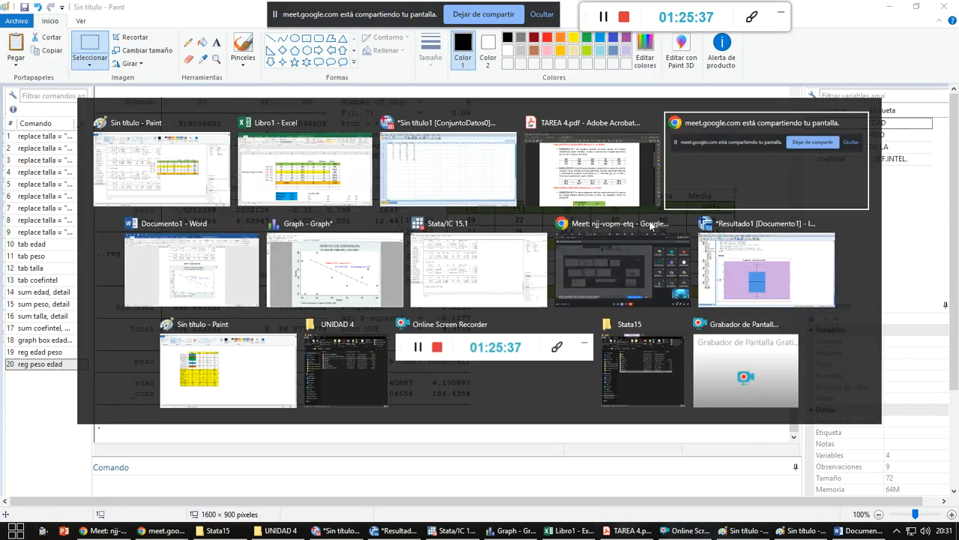
scroll(571, 303, down, 12)
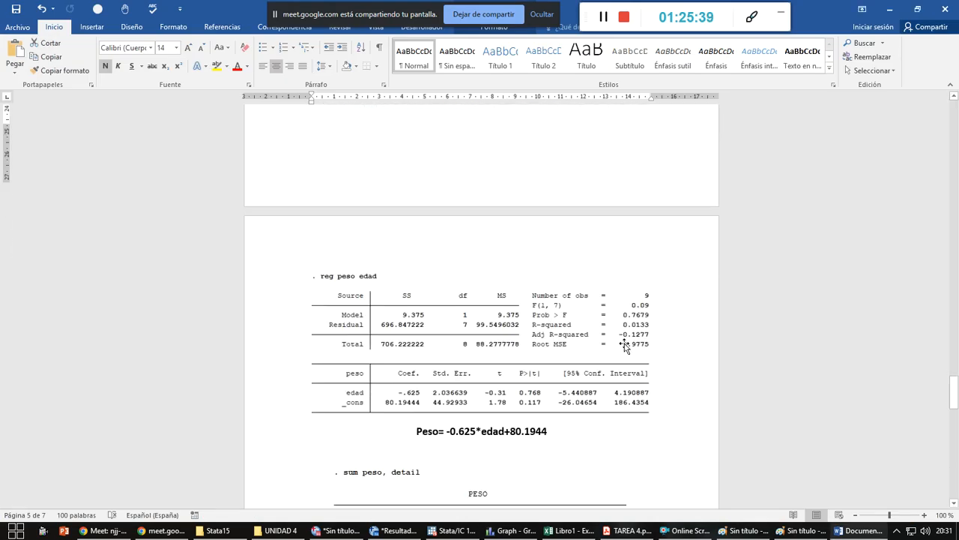
scroll(624, 345, down, 5)
scroll(619, 338, down, 10)
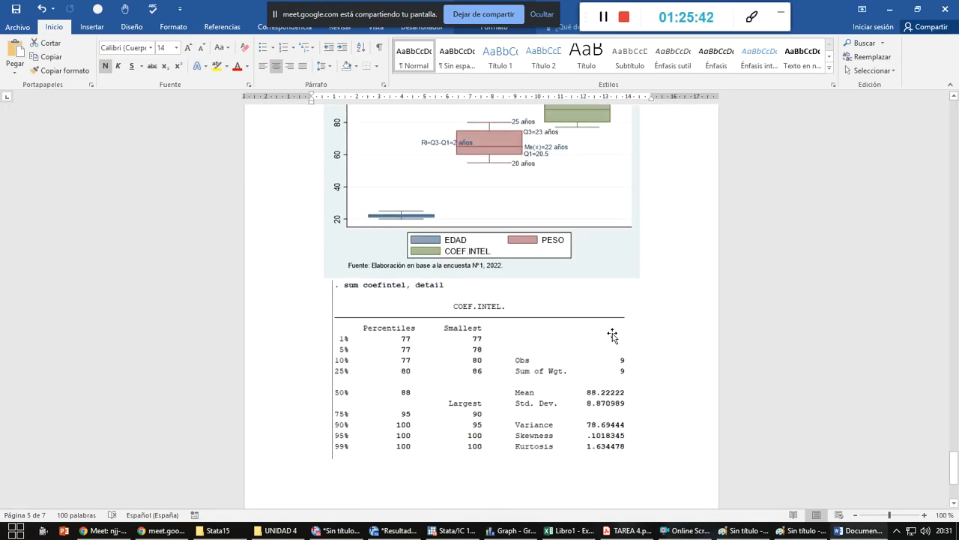
click(666, 295)
key(ctrl+z)
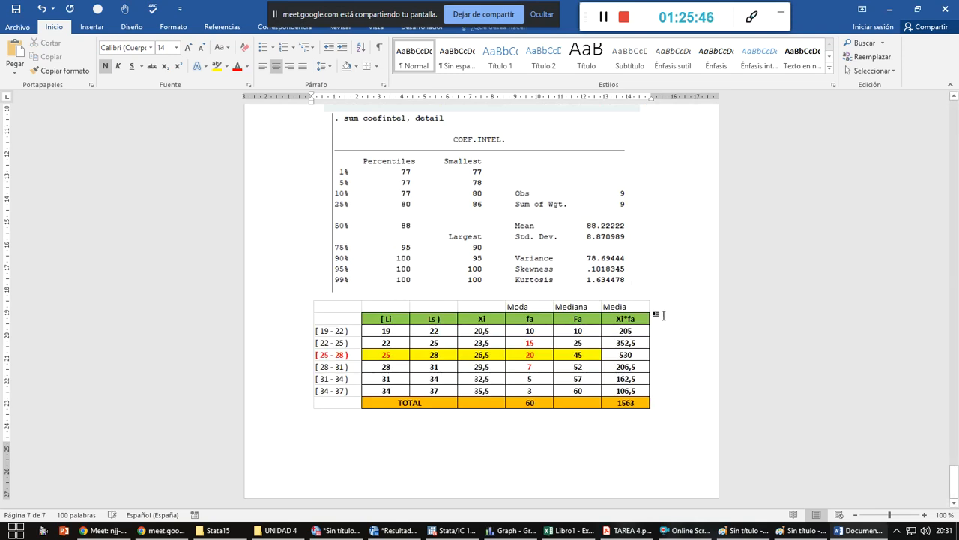
key(Return)
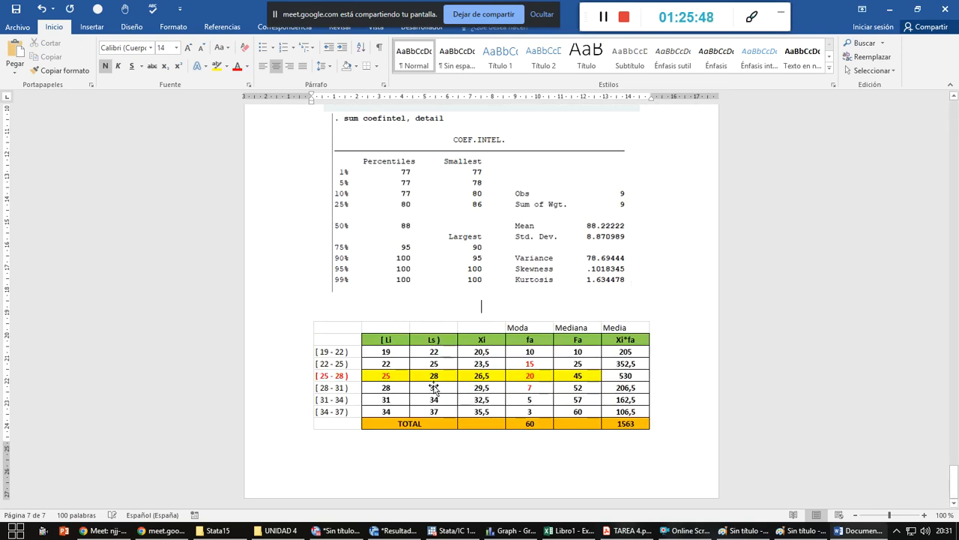
- Switch to Excel and copy C15:J24 with the mean, median and mode summary and the formula components
key(alt+Tab)
key(alt+Tab)
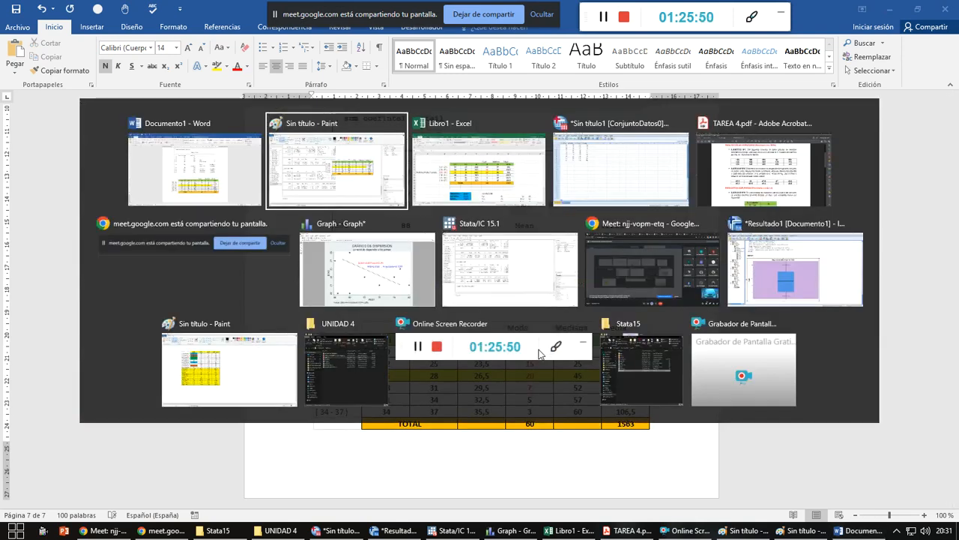
scroll(303, 425, down, 3)
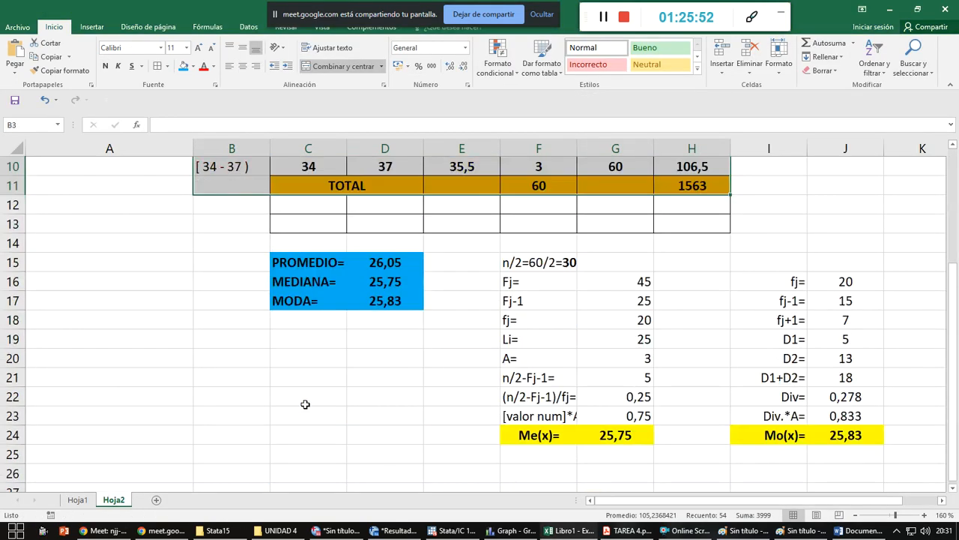
drag(292, 259, 381, 301)
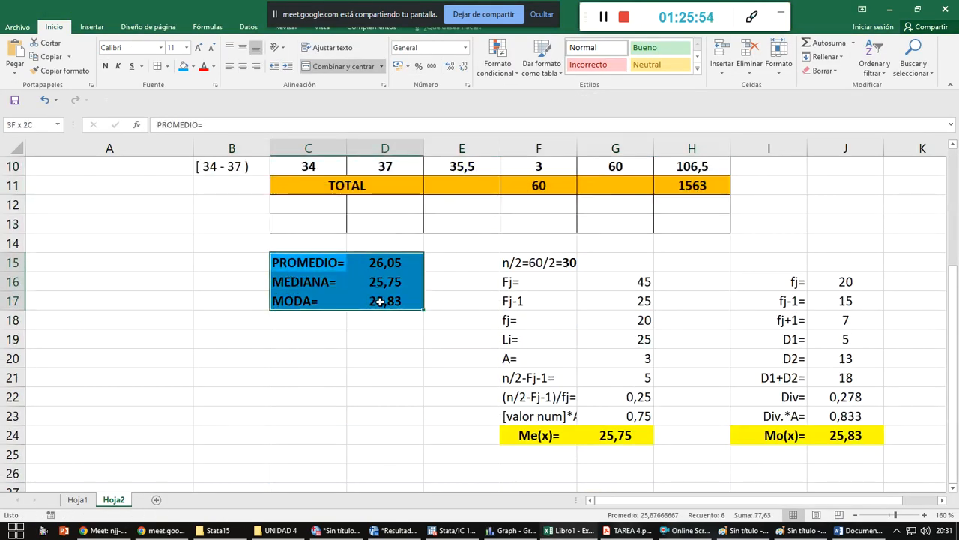
drag(380, 301, 839, 443)
key(ctrl+c)
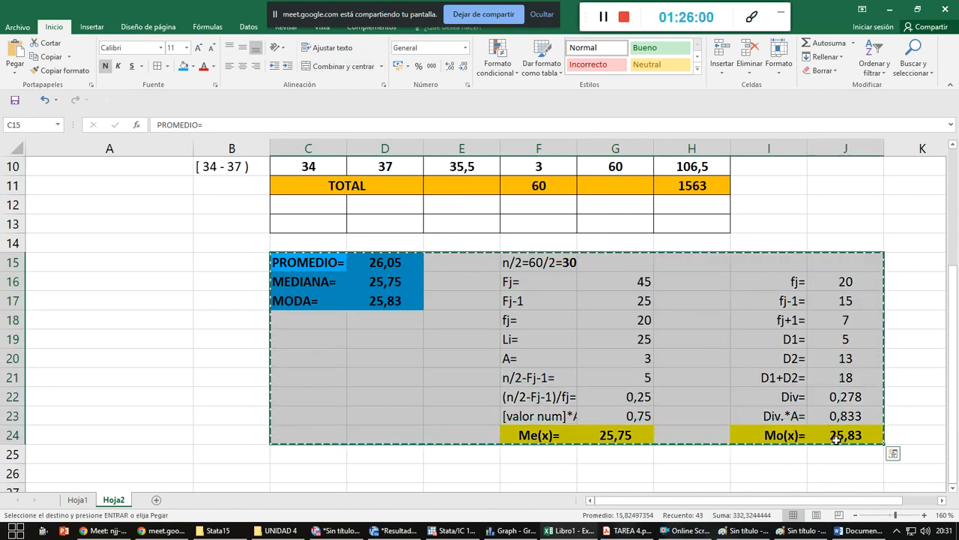
- Switch to Paint, paste the copied results block as an image and move it over the upper Stata output
key(alt+Tab)
key(Tab)
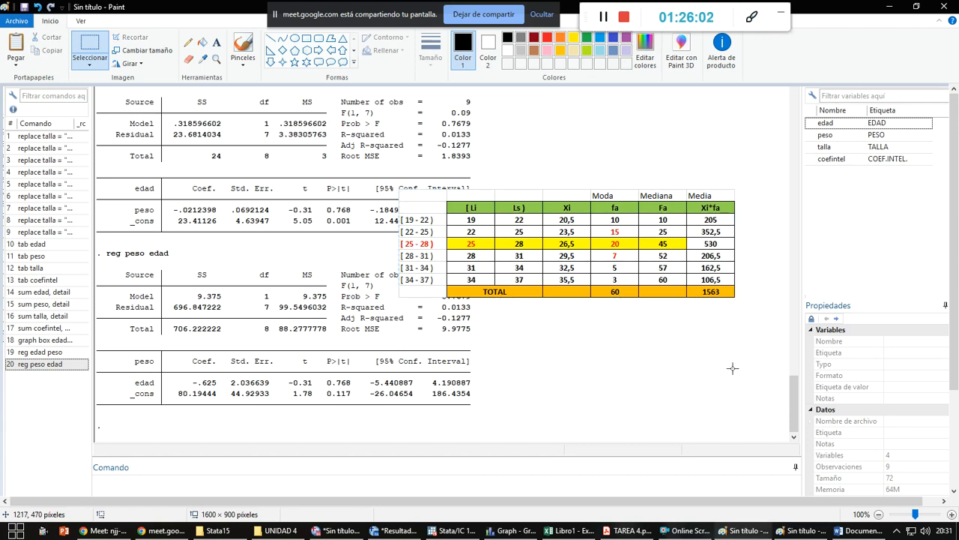
key(ctrl+v)
mouse_move(192, 120)
mouse_down()
mouse_move(297, 190)
mouse_move(299, 169)
mouse_up()
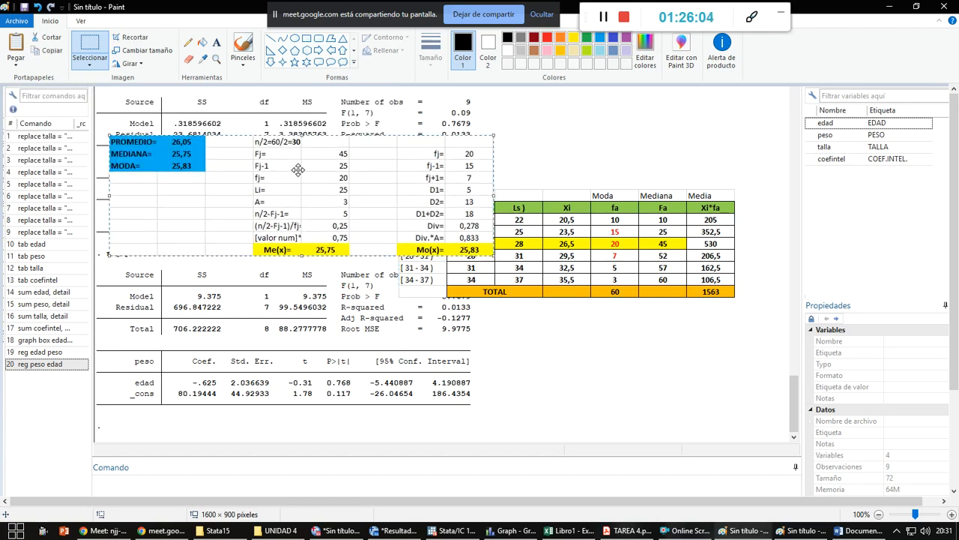
- Switch to Word and paste the results block image after the frequency table
key(alt+Tab)
key(Tab)
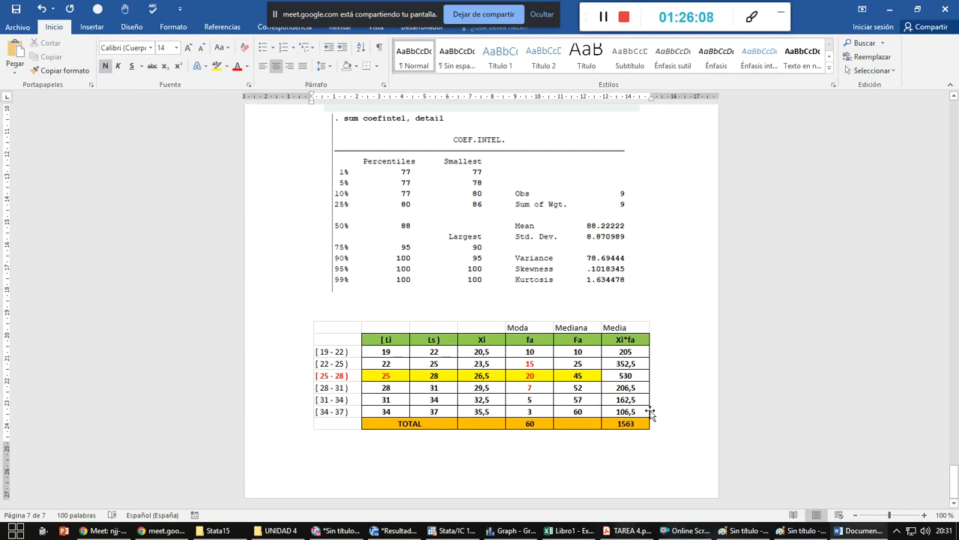
scroll(672, 422, down, 5)
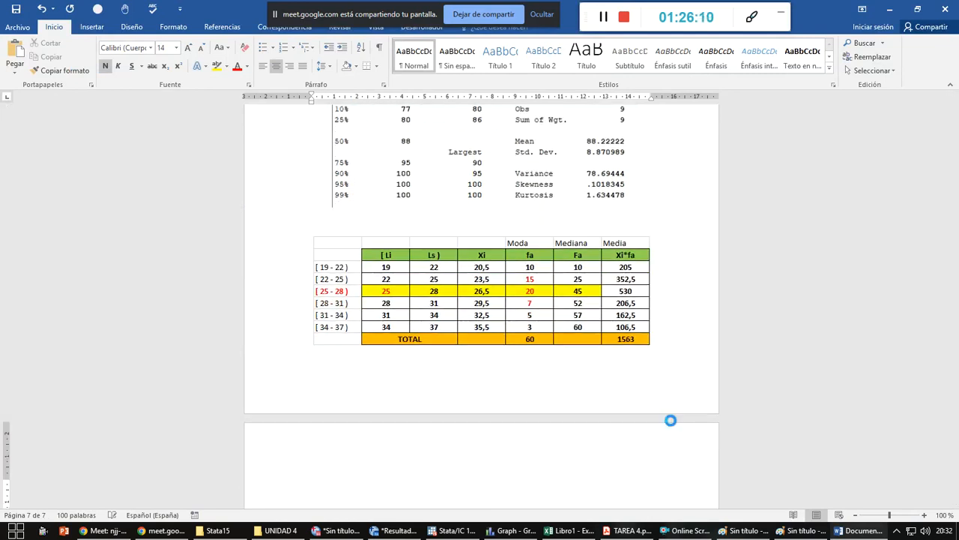
scroll(620, 450, down, 2)
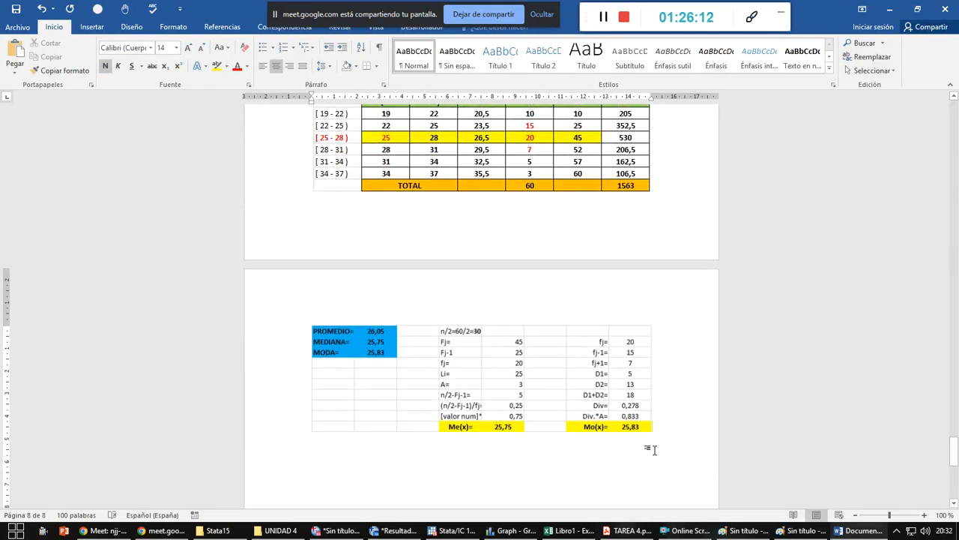
- Add a left-aligned heading line "Interpretación.-" below the results image
key(Return)
key(BackSpace)
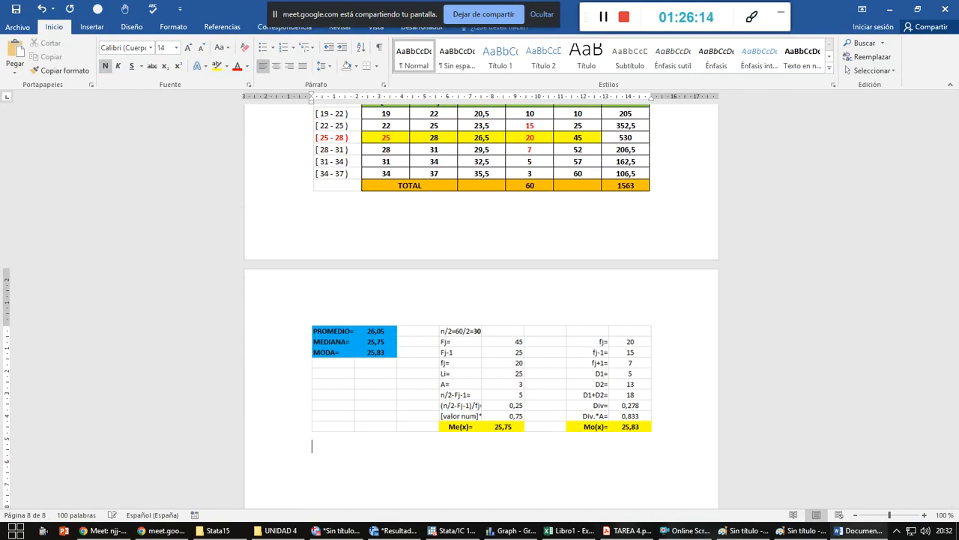
text(Interpretación.-)
key(Return)
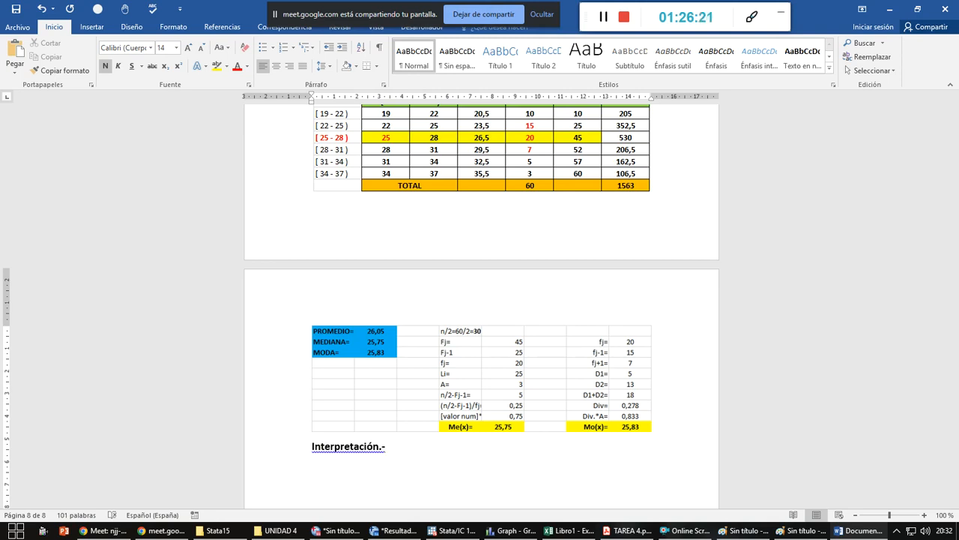
- Write the line "El promedio de edades de 60 estudiantes es de 26 años." under the heading, correcting the misspelled "promedio"
text(El promdeio de edades)
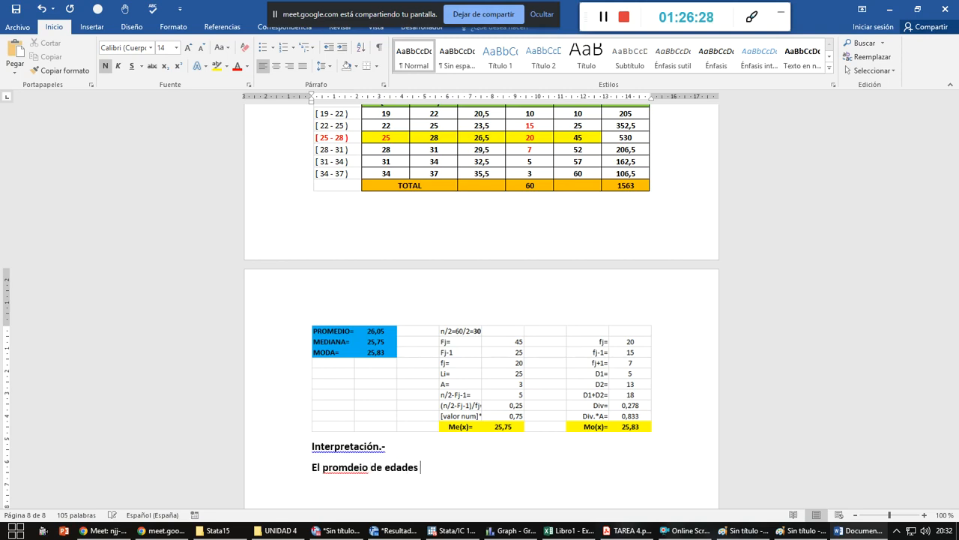
right_click(366, 469)
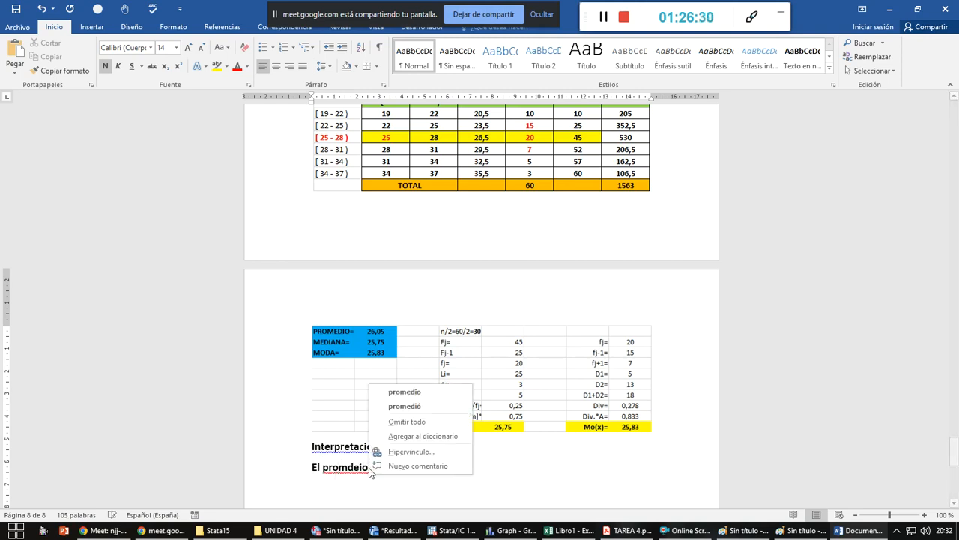
click(392, 395)
click(427, 474)
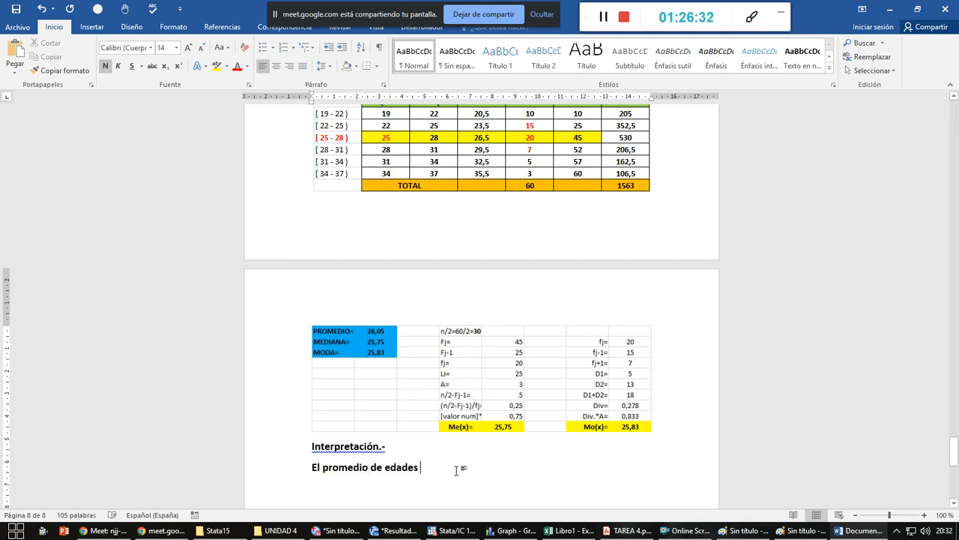
text(de v)
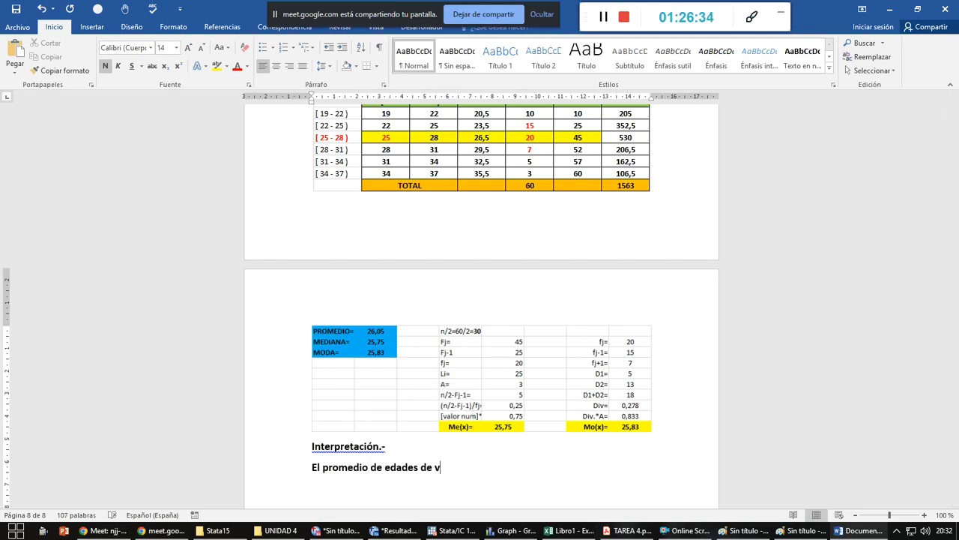
key(BackSpace)
text(60 estudiantes es de)
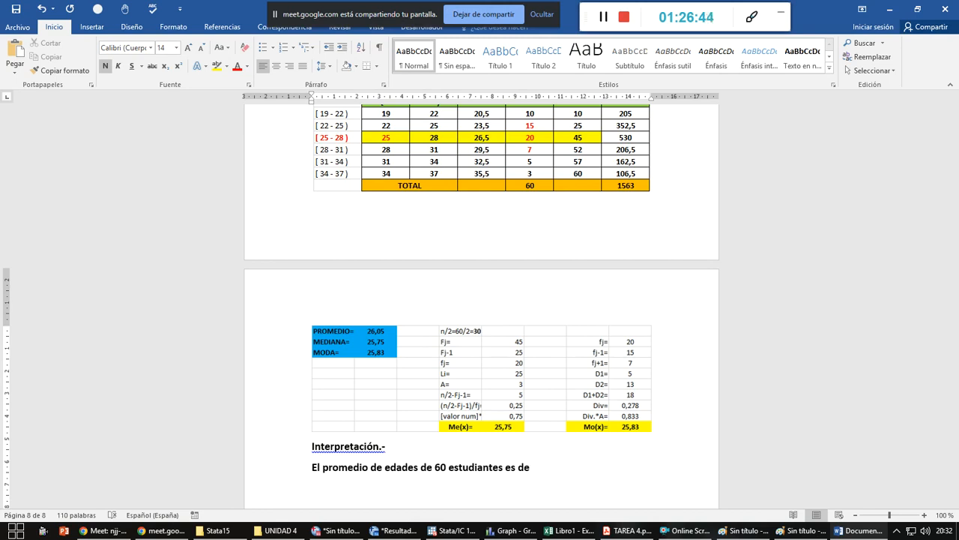
text(26 años.)
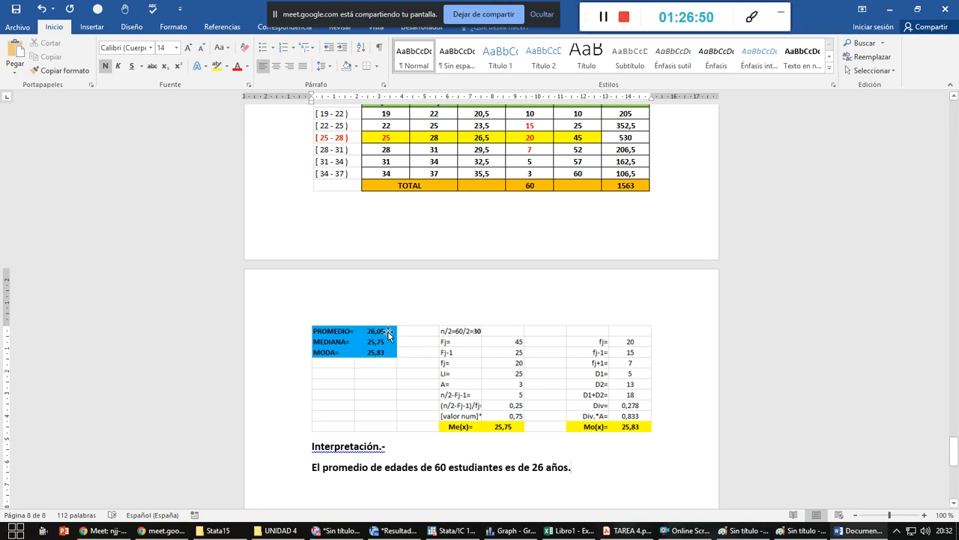
key(Return)
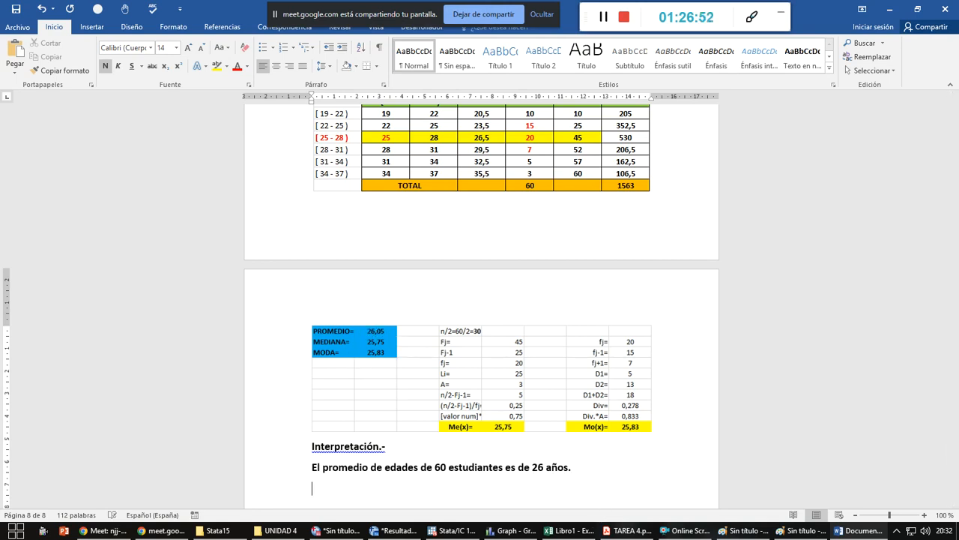
- Write the median interpretation "El 50% de edades con menores o iguales a 26 años, y los otros 50% mayor a 26 años."
text(El 50% de edades )
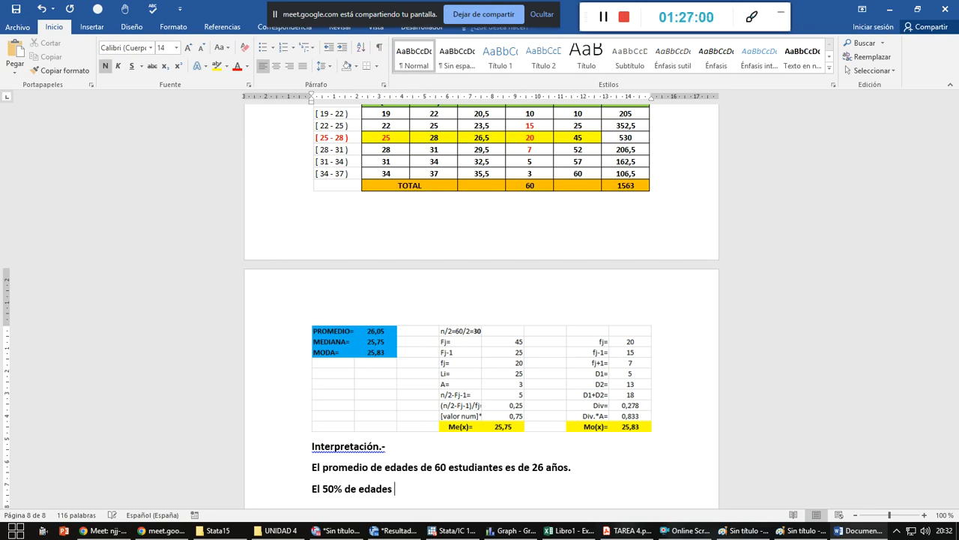
text(con menores o iguales)
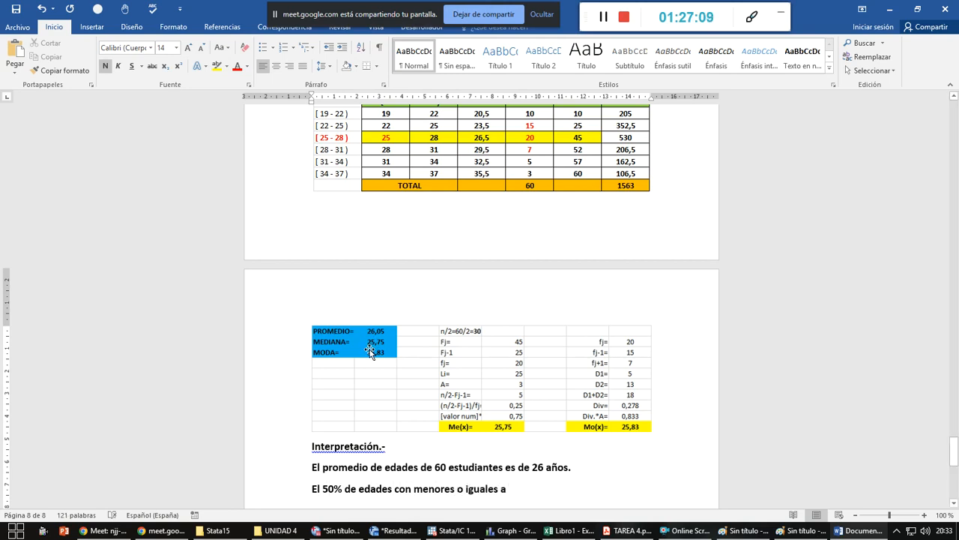
text(a 26 años, y matyo)
key(BackSpace)
key(BackSpace)
key(BackSpace)
key(BackSpace)
key(BackSpace)
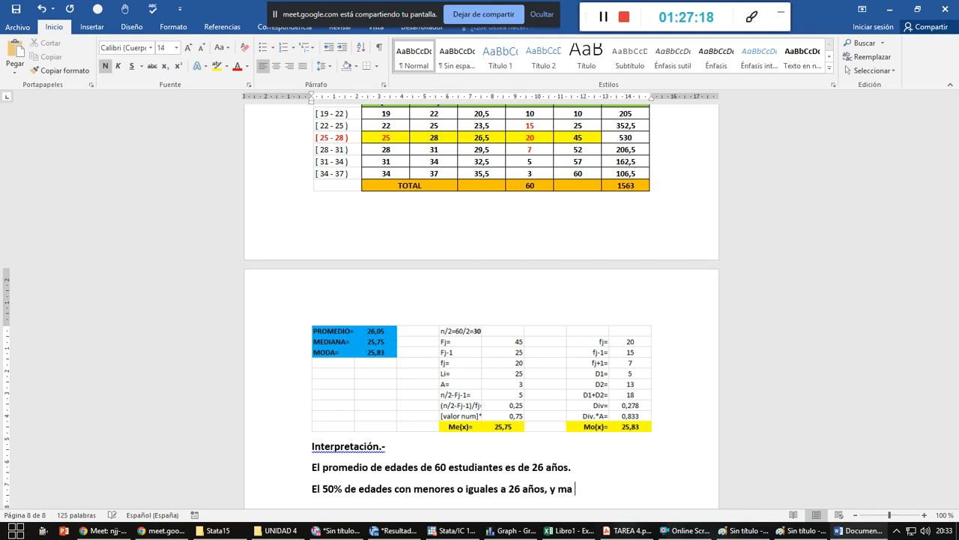
text(los otros 50% mayor)
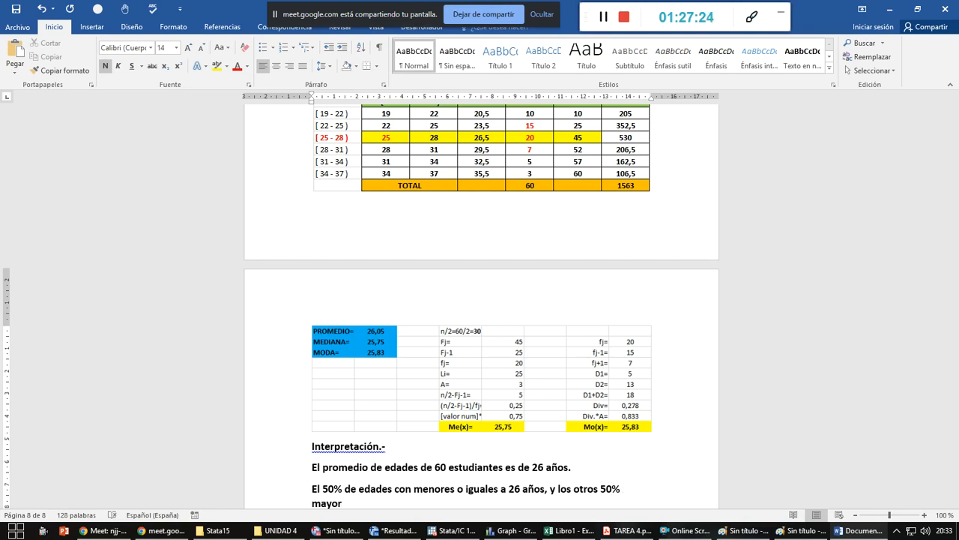
text( as)
text(26 años.)
key(Return)
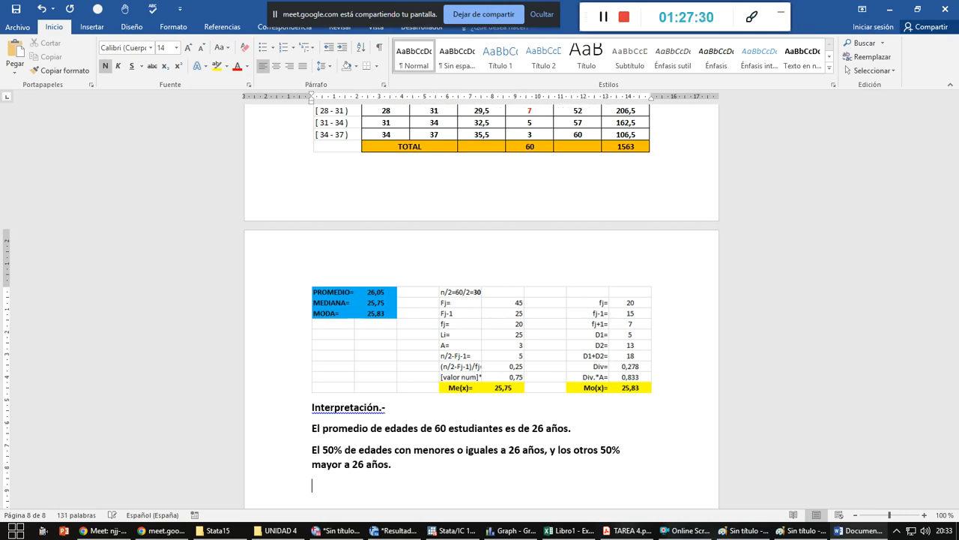
- Write the mode interpretation "La edad con mayor frecuencia en el conjunto de datos es de 26 años." on the new line
text(Lzs)
text(a)
text( edad con ma)
text(yor frecue)
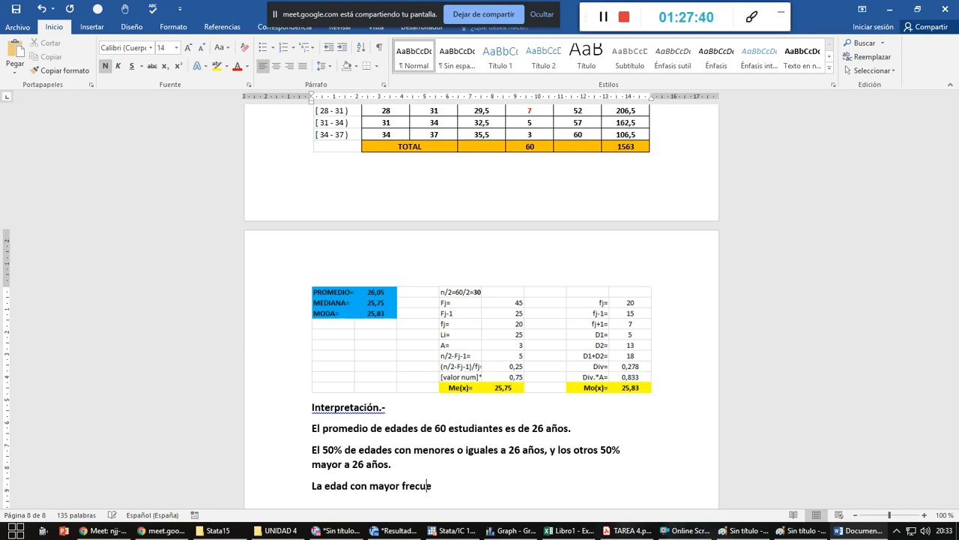
text(ncia en el conjunto de da)
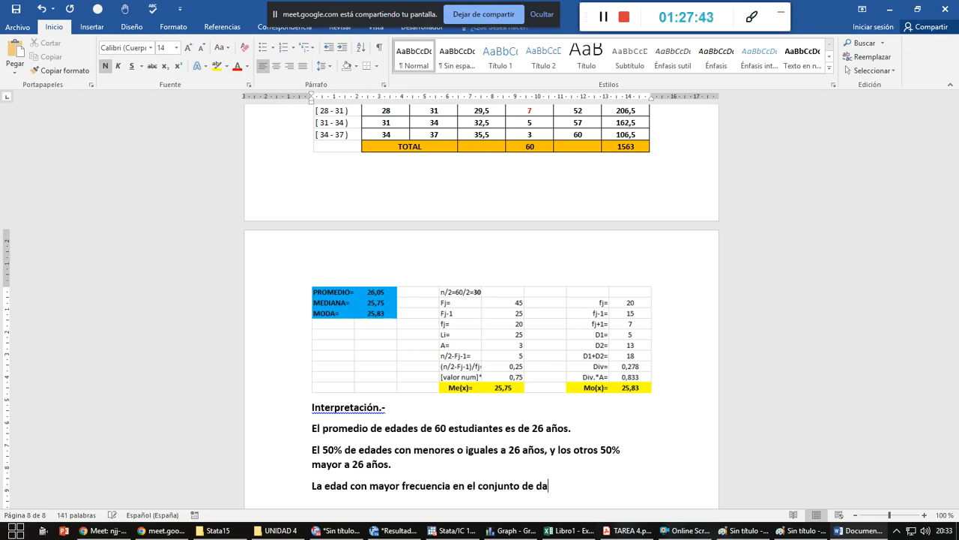
text(tos es de 25 años.)
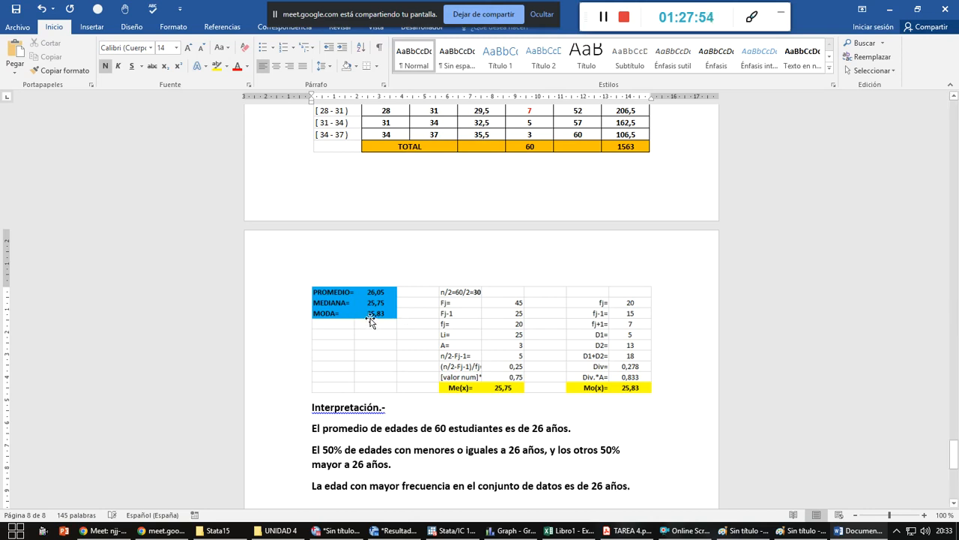
- Format the three interpretation sentences as a justified bulleted list with hand-shaped bullets and remove their bold
scroll(369, 457, down, 3)
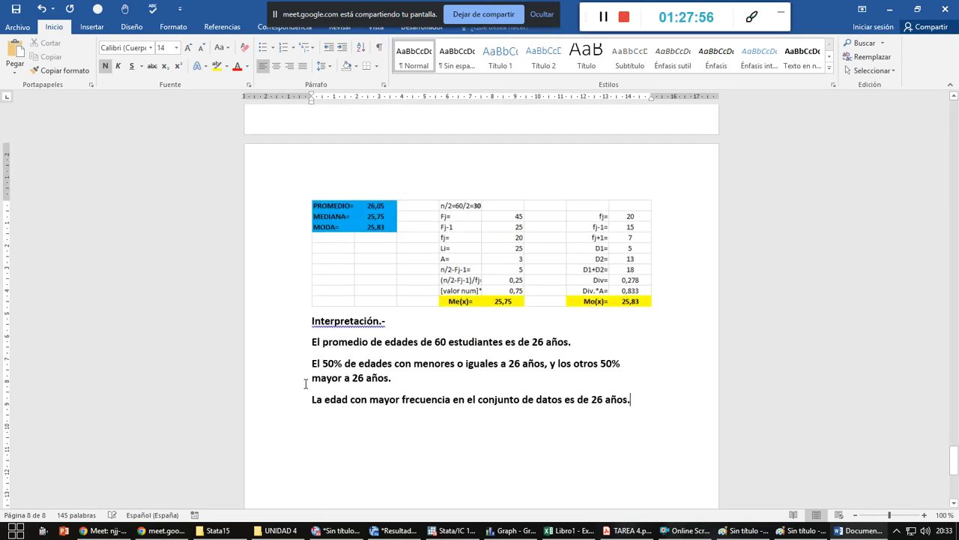
drag(307, 344, 659, 415)
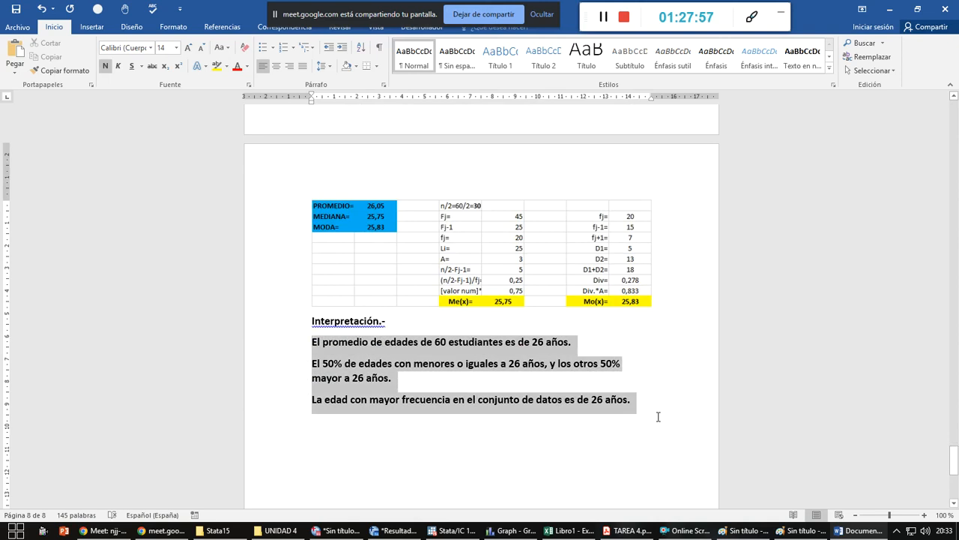
click(273, 47)
click(300, 84)
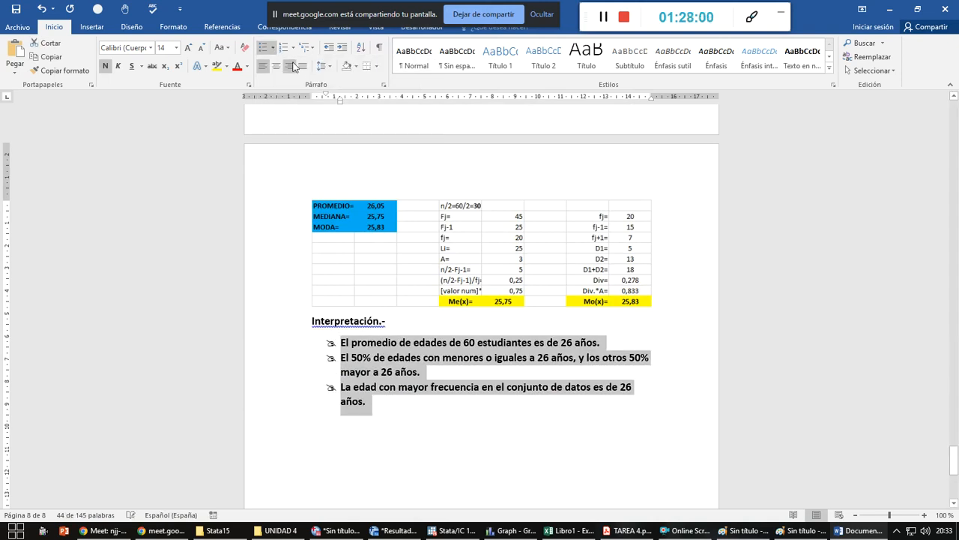
click(105, 66)
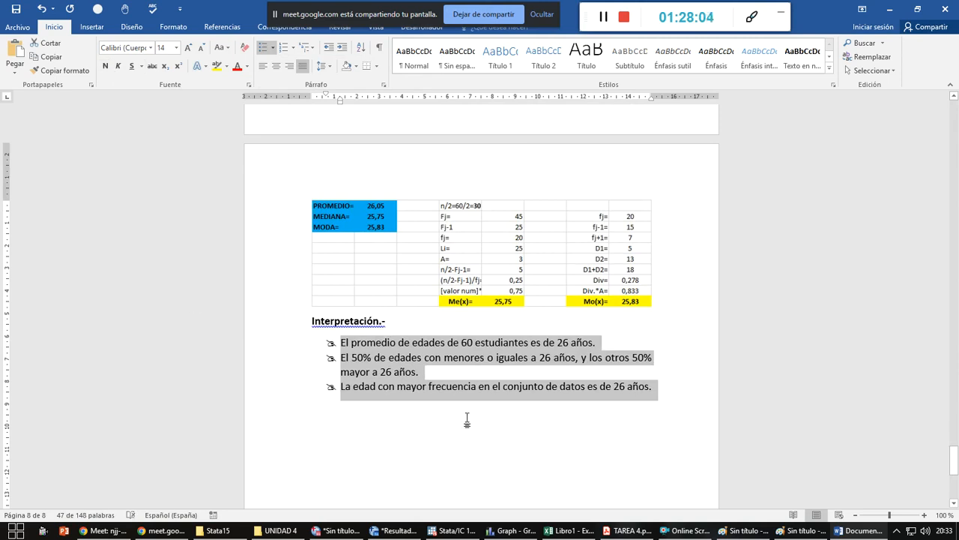
- Review the report's tables and results, and switch to TAREA 4.pdf to look through its exercises, including Ejercicio Nº3 on grouped data
scroll(469, 345, up, 4)
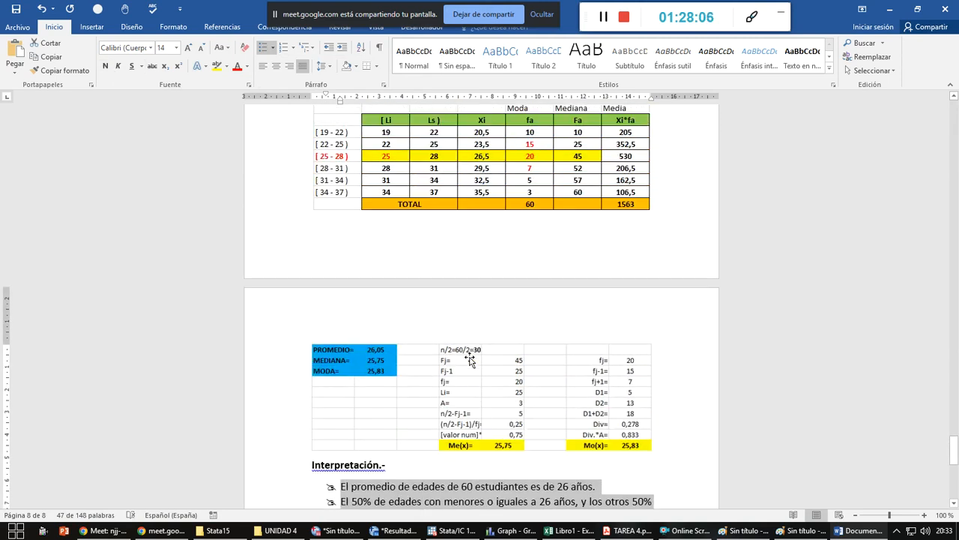
scroll(471, 361, up, 3)
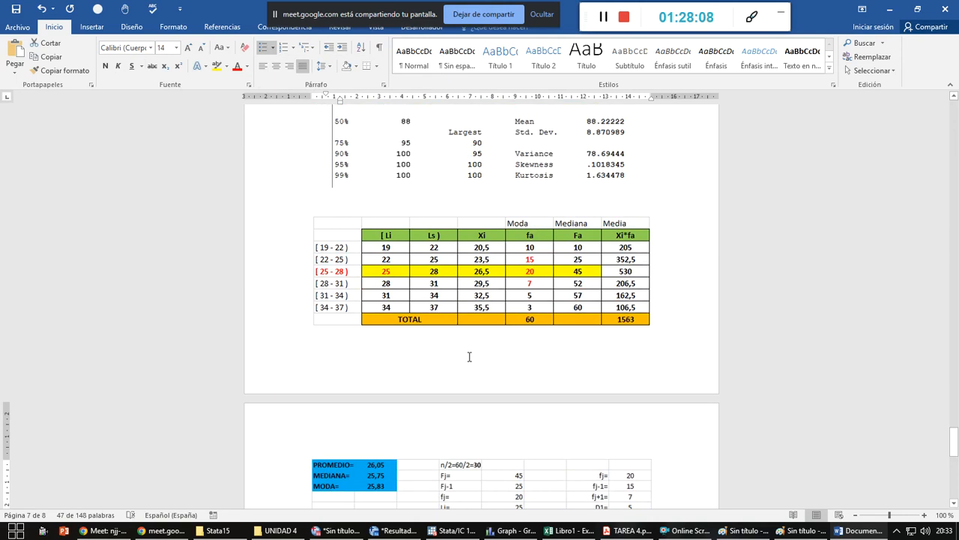
key(alt+Tab)
key(alt+Tab)
key(alt+Tab)
key(alt+Tab)
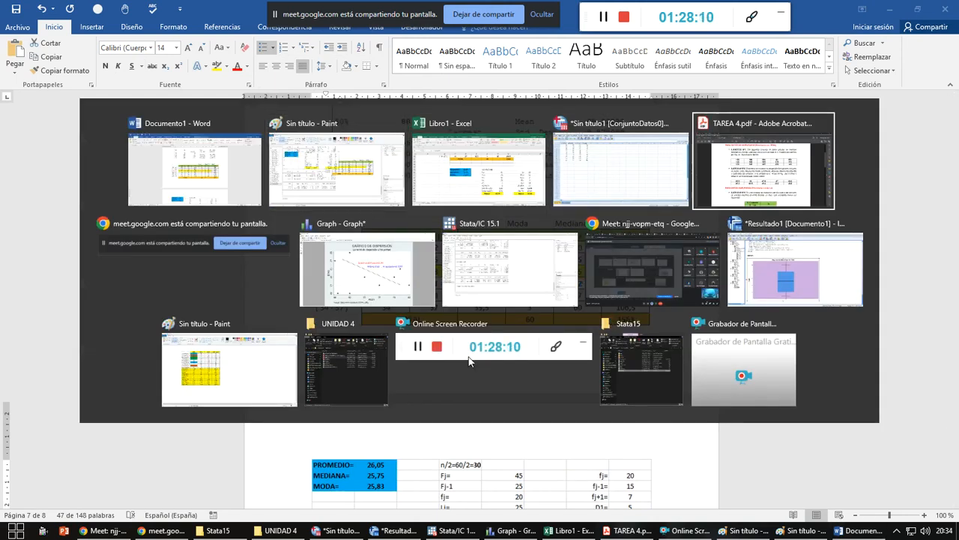
scroll(460, 330, down, 6)
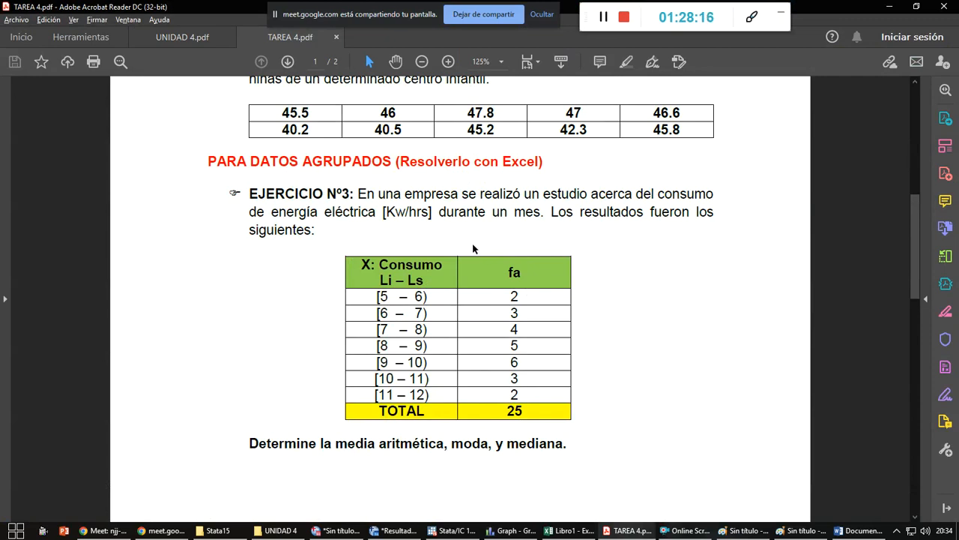
scroll(430, 366, down, 1)
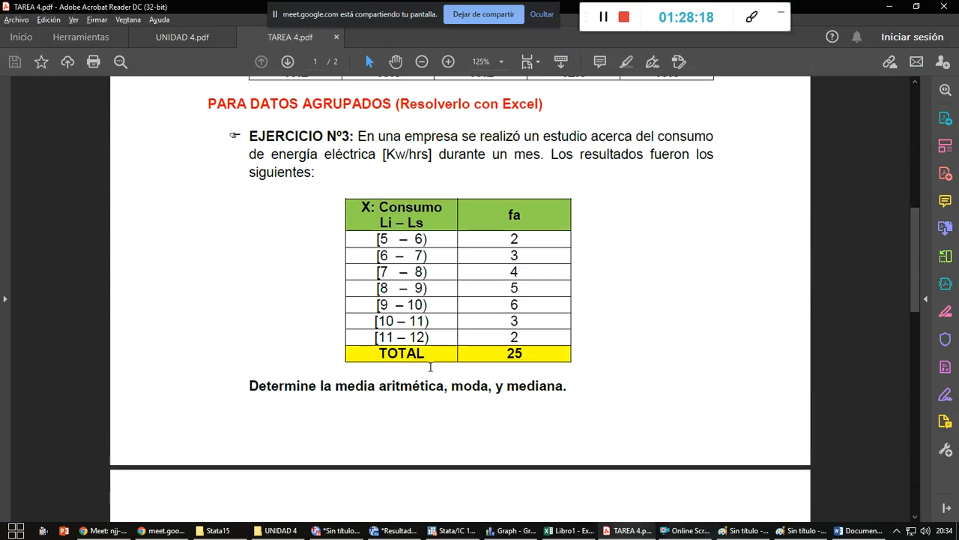
scroll(471, 360, up, 5)
scroll(491, 363, up, 2)
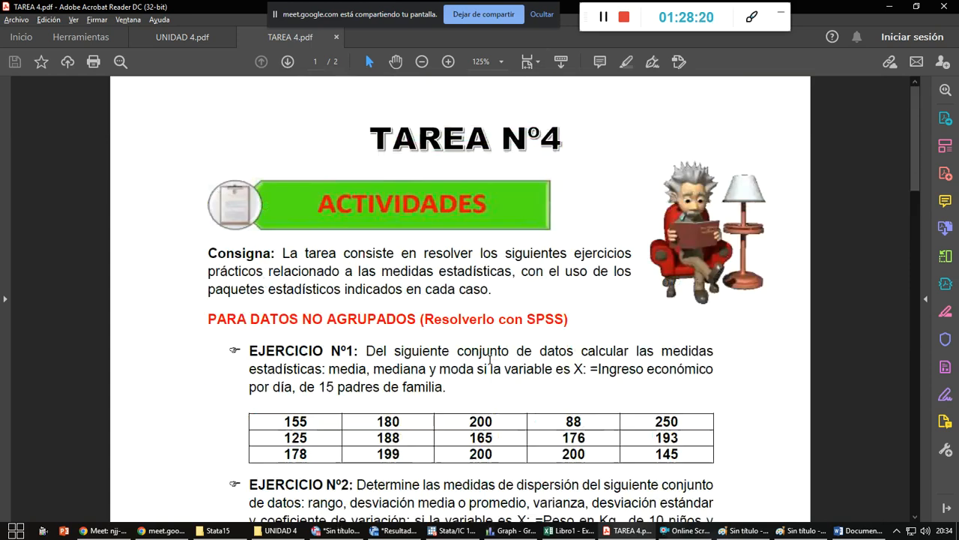
- Stop the screen sharing and minimize the open program windows to return to the Google Meet call
click(497, 14)
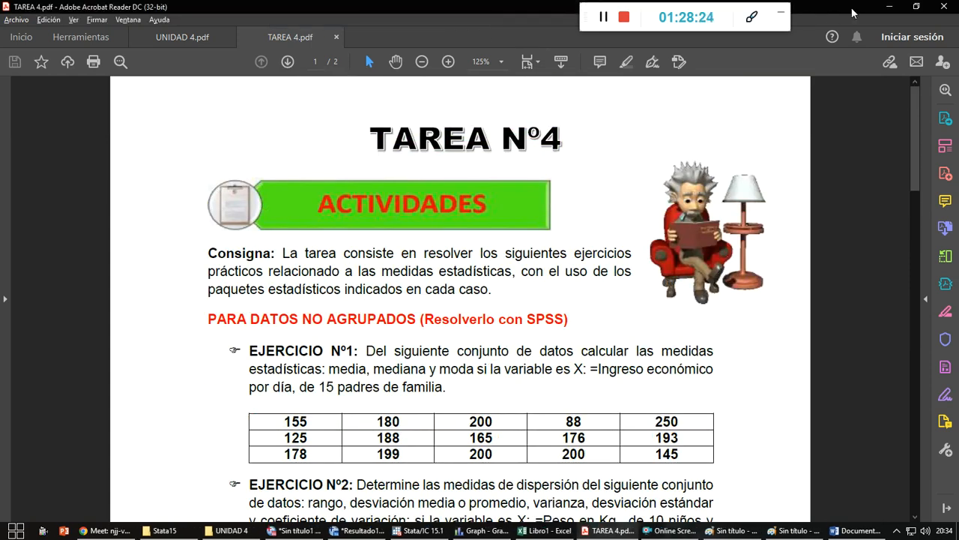
click(889, 9)
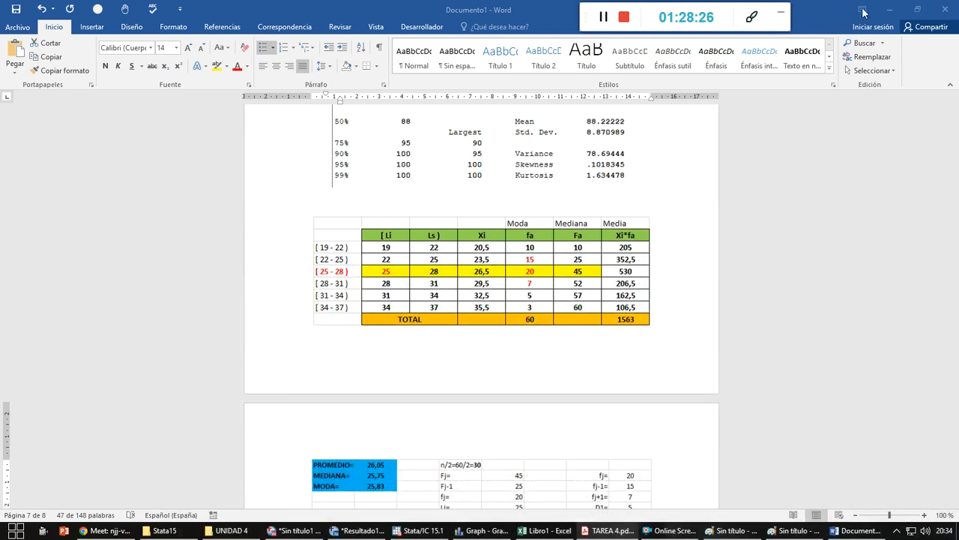
click(890, 15)
click(891, 15)
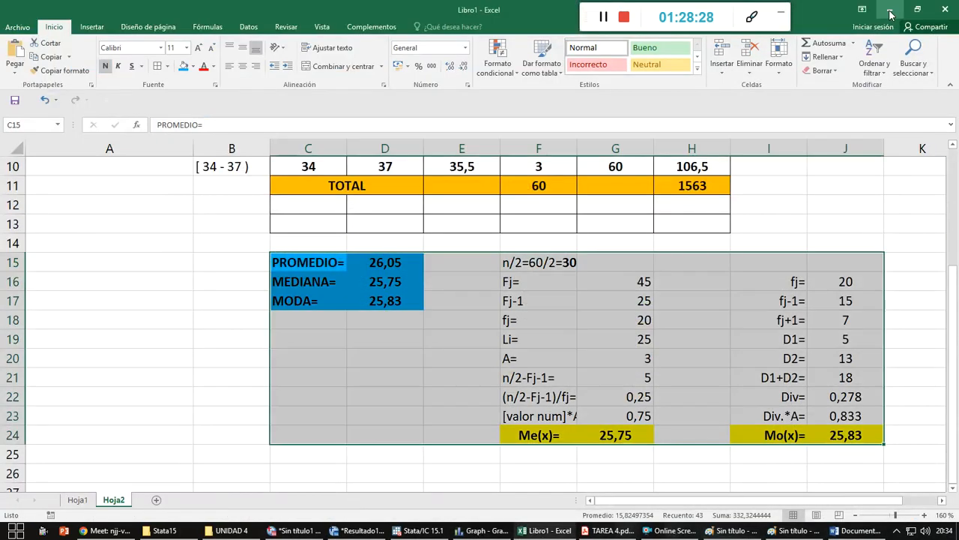
click(890, 15)
click(891, 15)
click(890, 15)
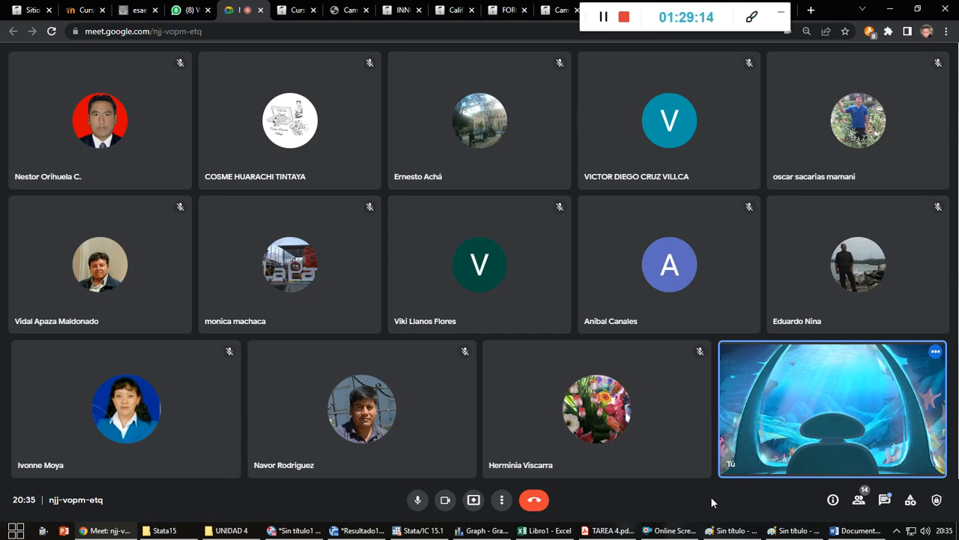
- Share the entire screen again in the Google Meet call
click(592, 12)
drag(592, 15, 748, 67)
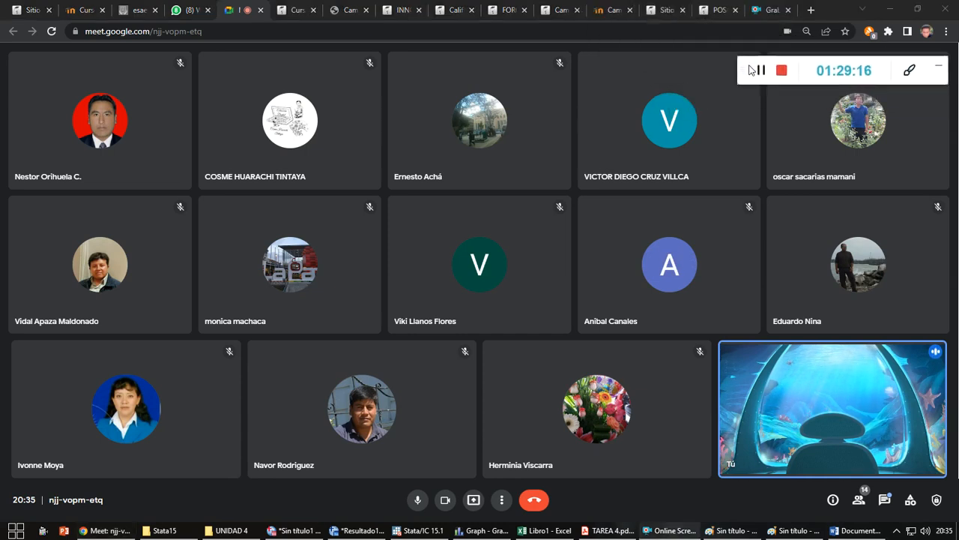
click(474, 500)
click(488, 425)
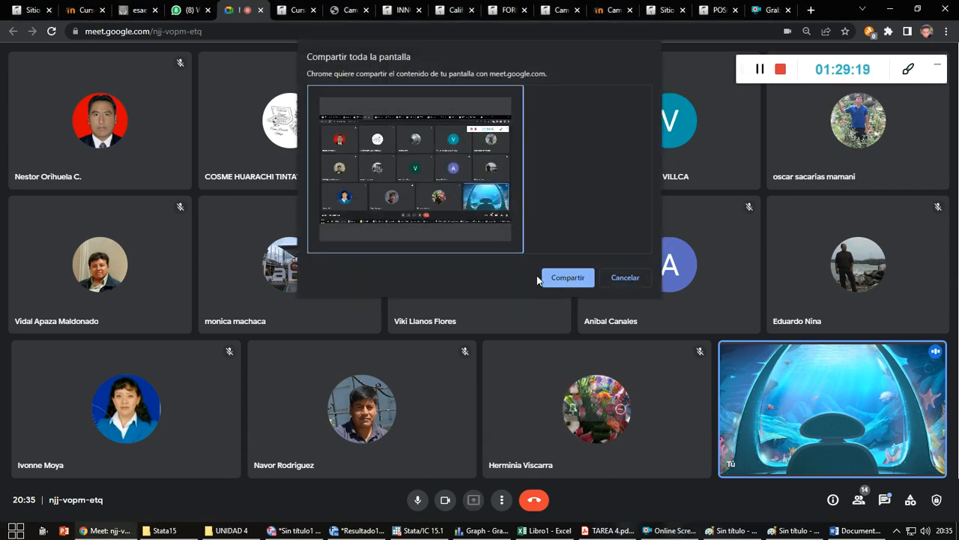
click(567, 277)
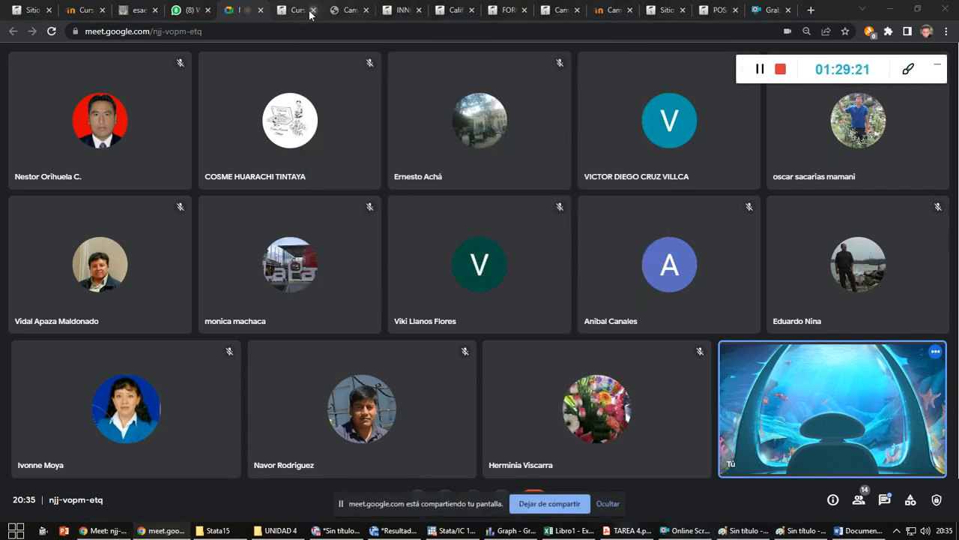
- Switch to the course page and examine its last sections, from the Tarea Nº4 activities to Trabajo Final
click(299, 10)
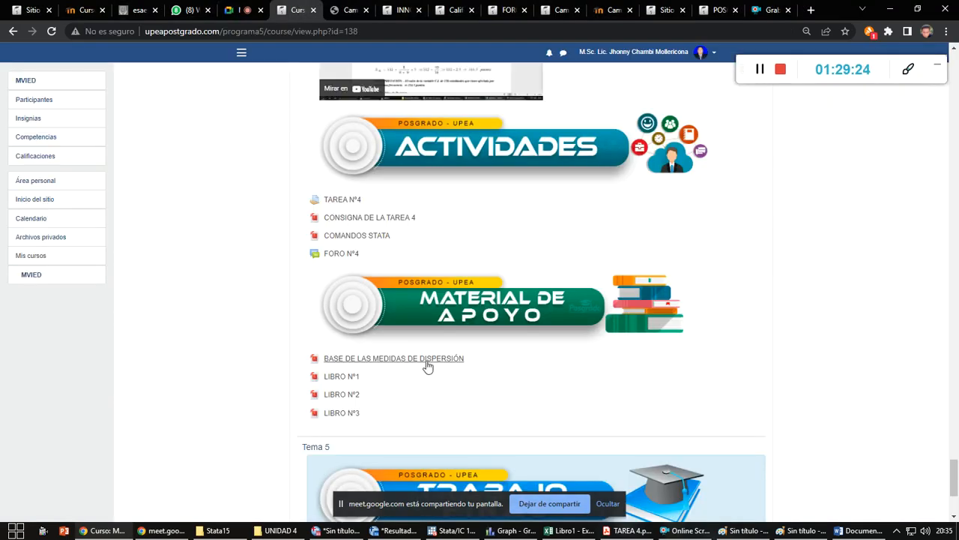
scroll(517, 387, down, 3)
scroll(509, 386, up, 1)
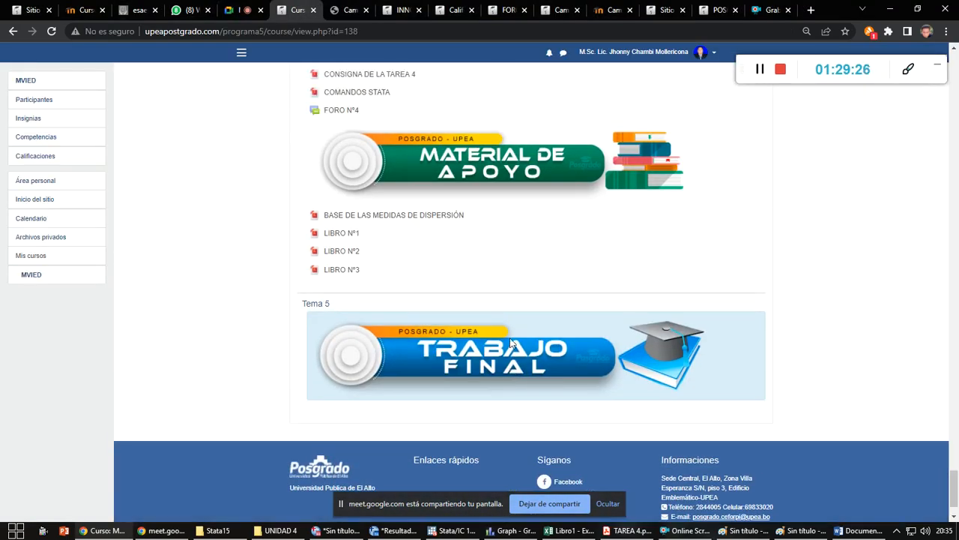
scroll(516, 380, up, 2)
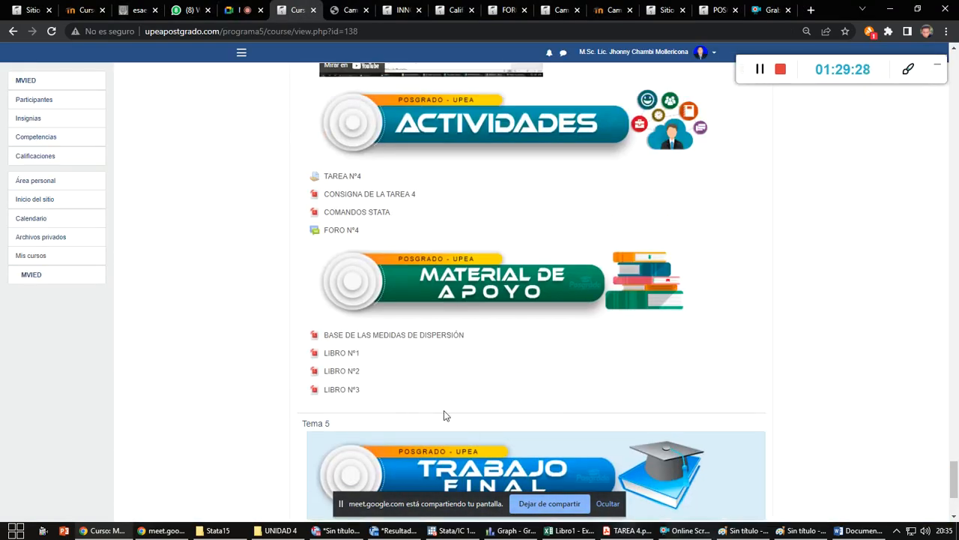
- Open the PLAN DE TRABAJO ACTUAL document from the General section of the course page
scroll(440, 411, up, 12)
scroll(448, 418, up, 15)
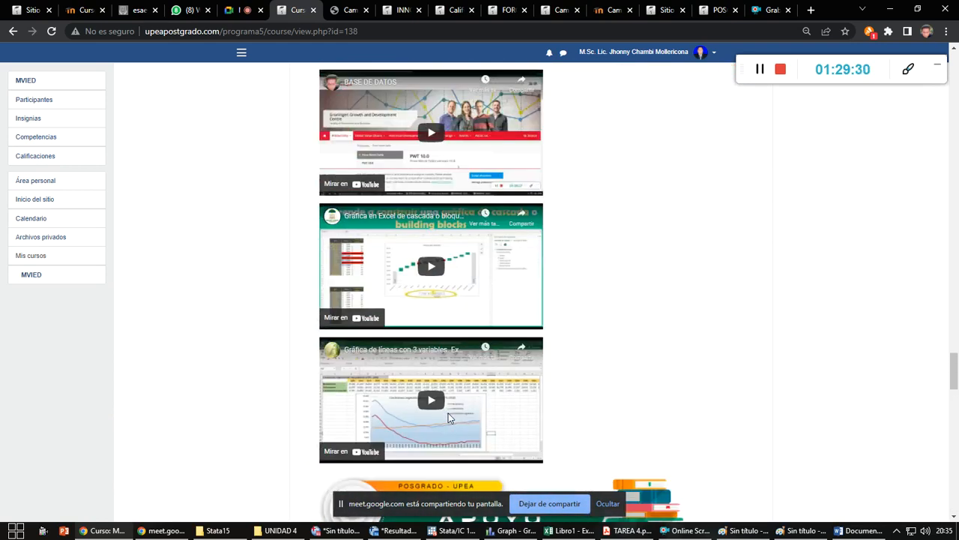
scroll(449, 418, up, 15)
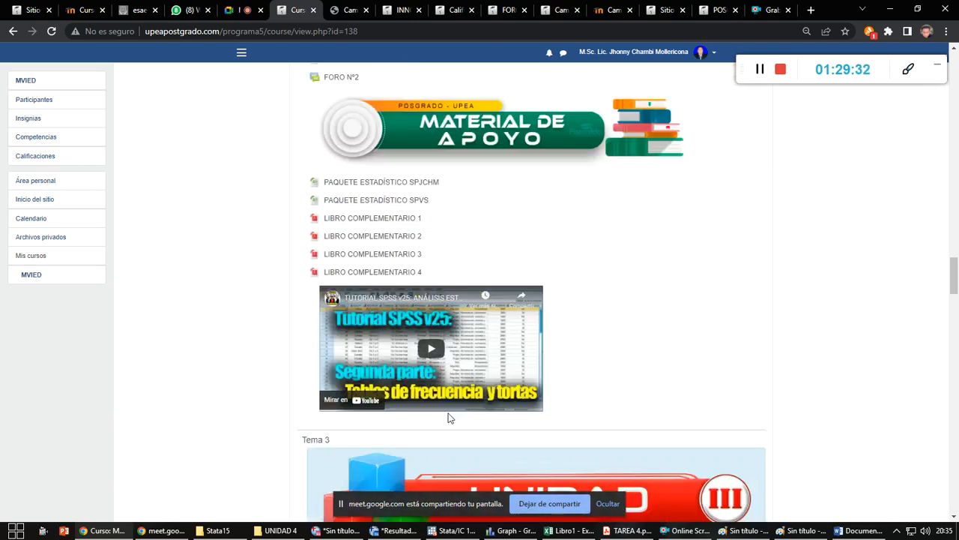
scroll(449, 417, up, 10)
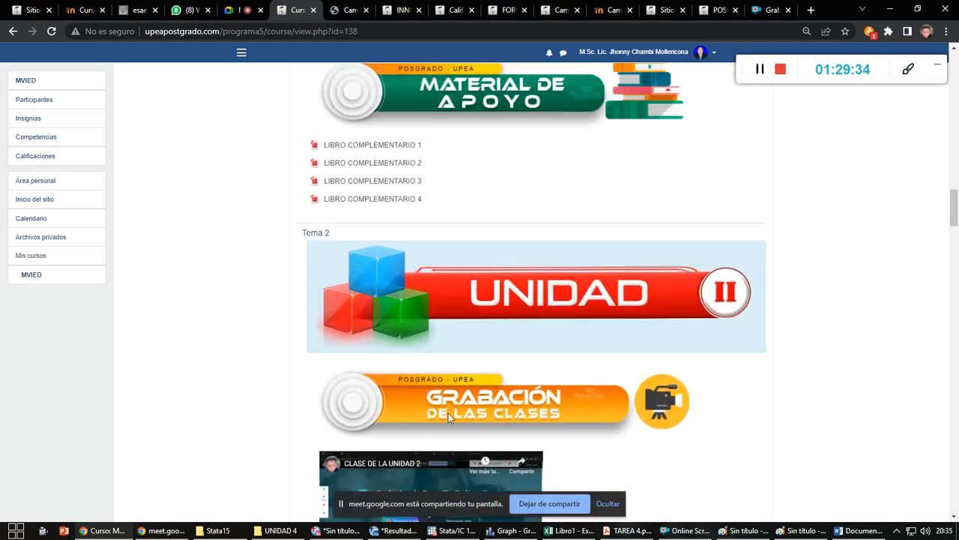
scroll(449, 417, up, 5)
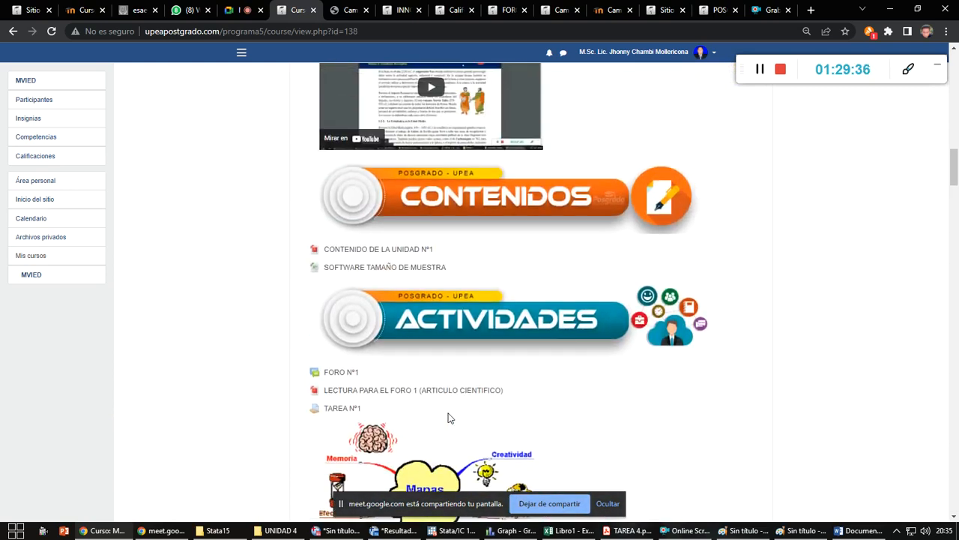
scroll(386, 411, up, 10)
scroll(386, 416, up, 4)
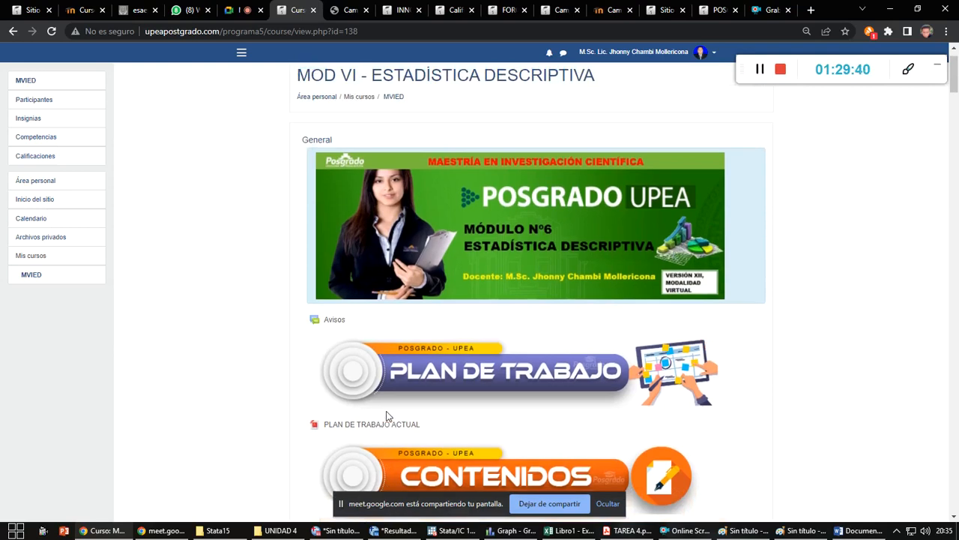
scroll(386, 416, down, 2)
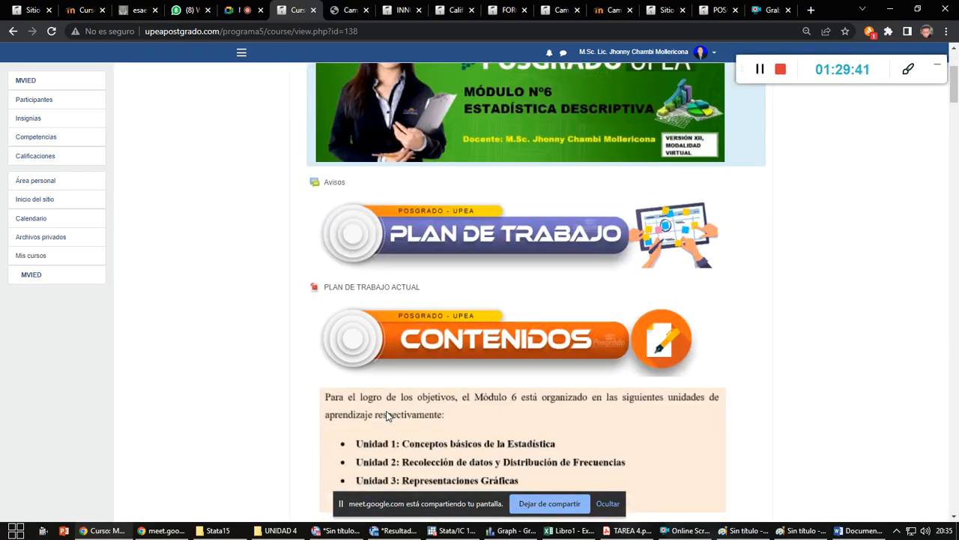
click(361, 288)
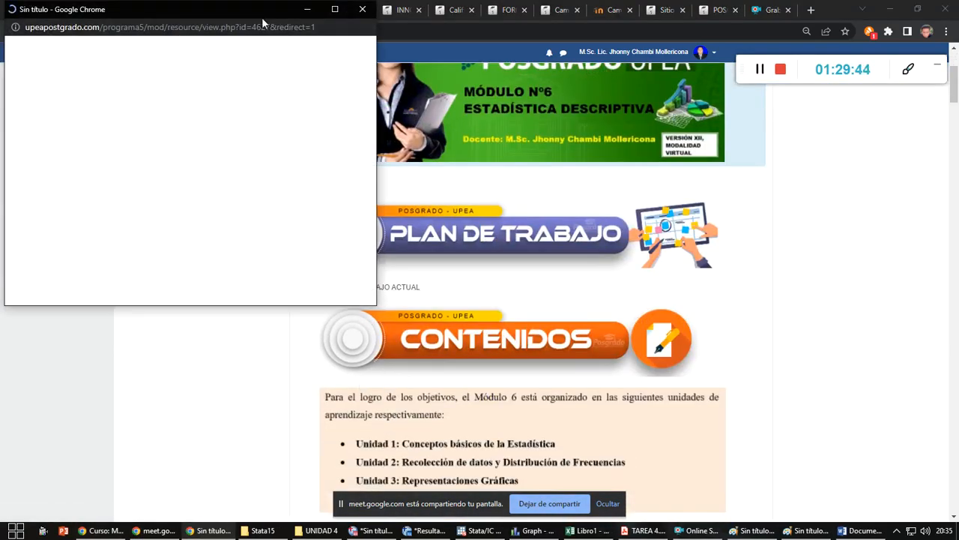
- Move the work plan pop-up window away from the screen corner and enlarge it in width and height
drag(251, 13, 280, 50)
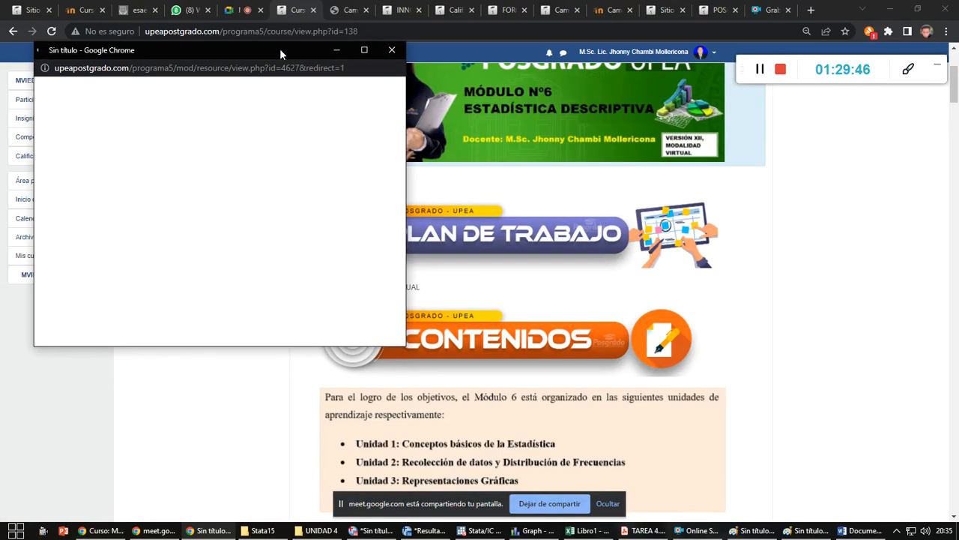
drag(406, 127, 555, 132)
drag(285, 347, 279, 470)
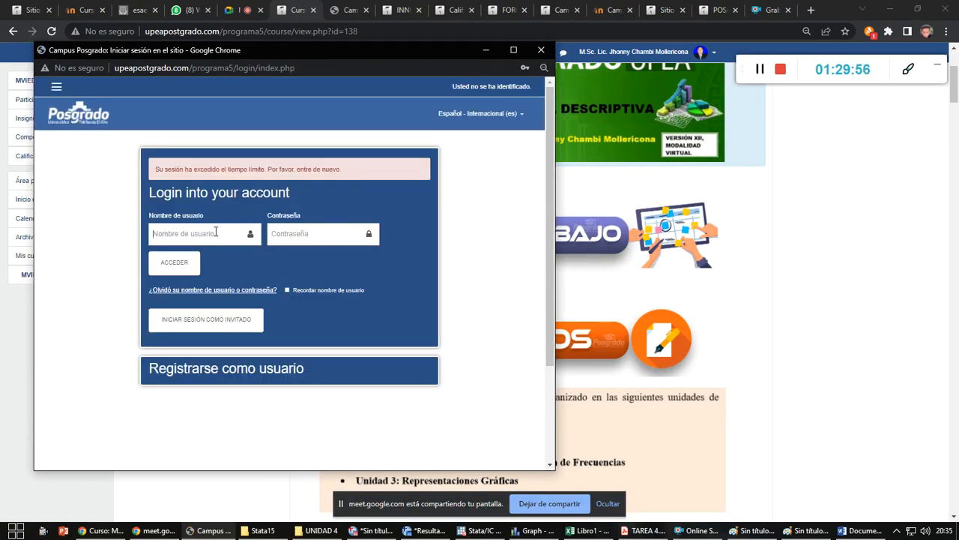
- Log in to the Posgrado campus again with the saved username and account password
click(208, 237)
click(195, 263)
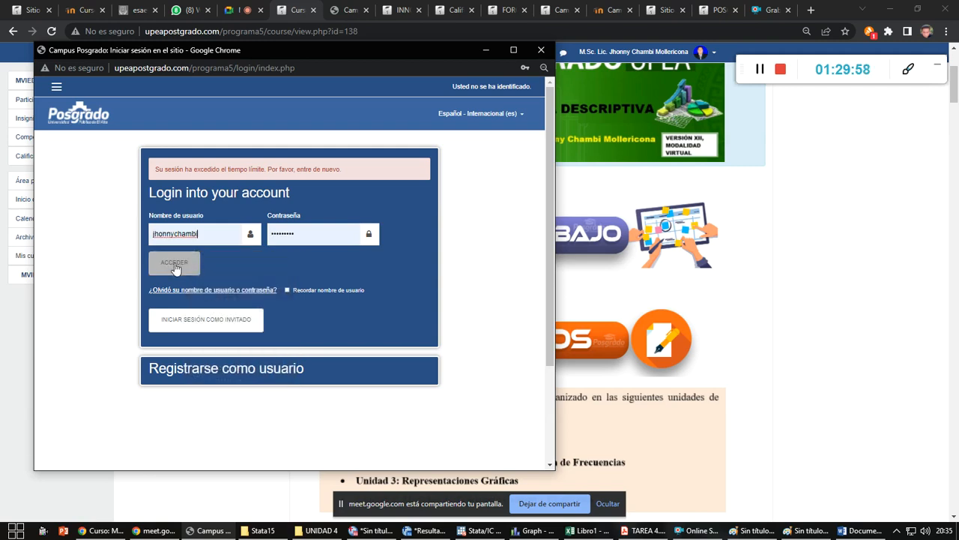
click(175, 267)
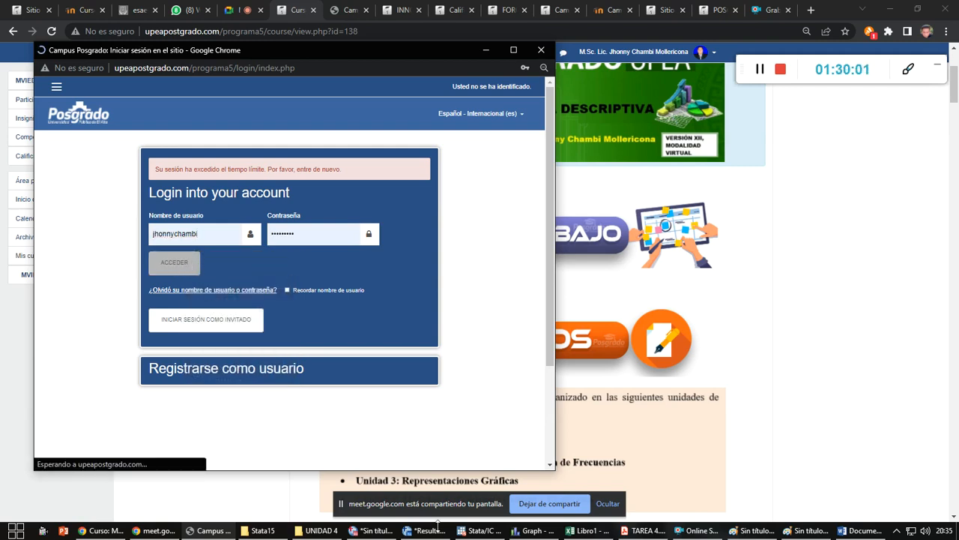
- Move the sharing notice aside, go to Criterios de Evaluación in the module plan and highlight the Evaluación Final row
drag(448, 506, 772, 509)
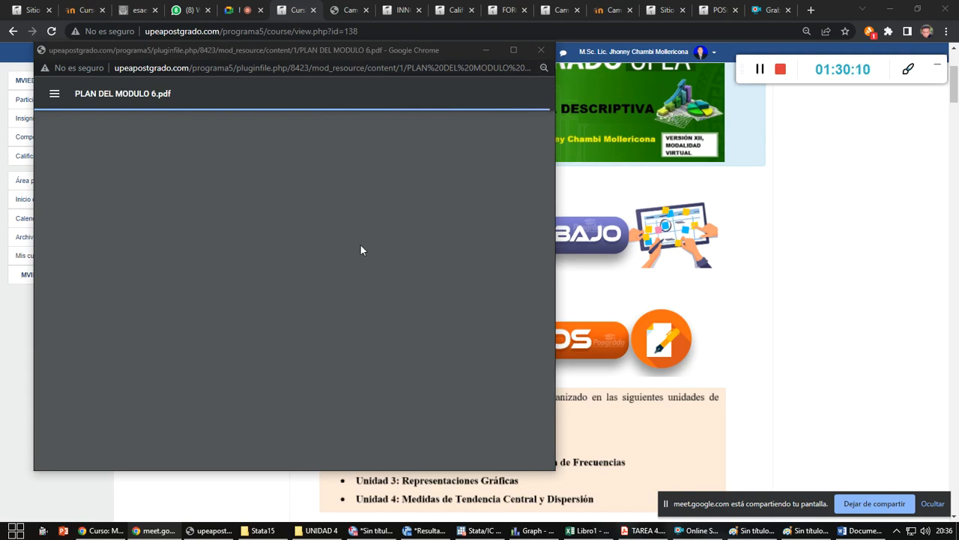
scroll(360, 250, down, 12)
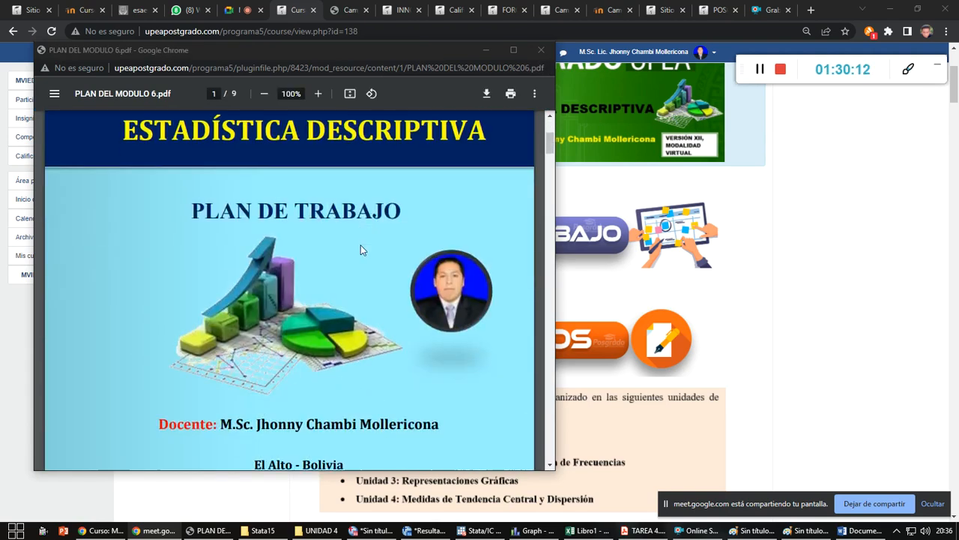
scroll(283, 242, up, 3)
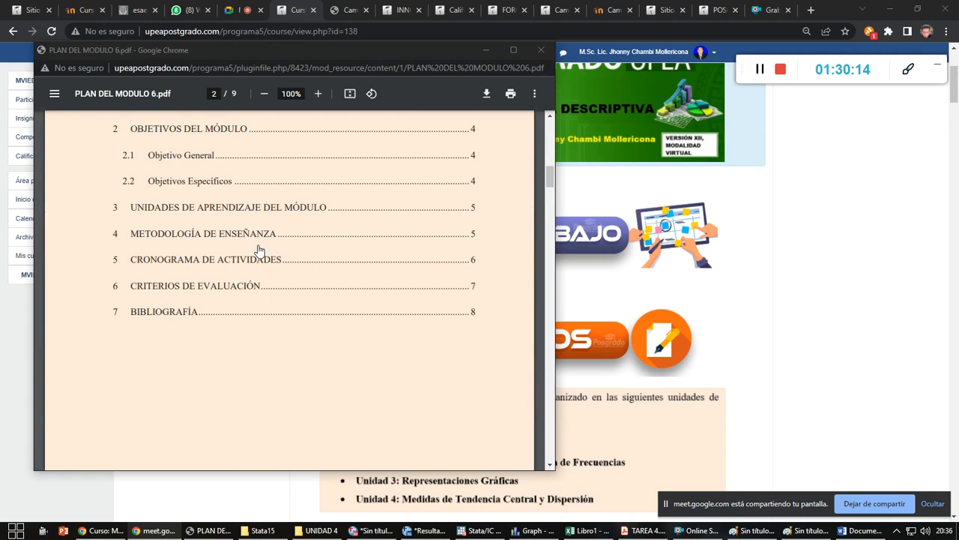
click(232, 292)
scroll(339, 306, down, 3)
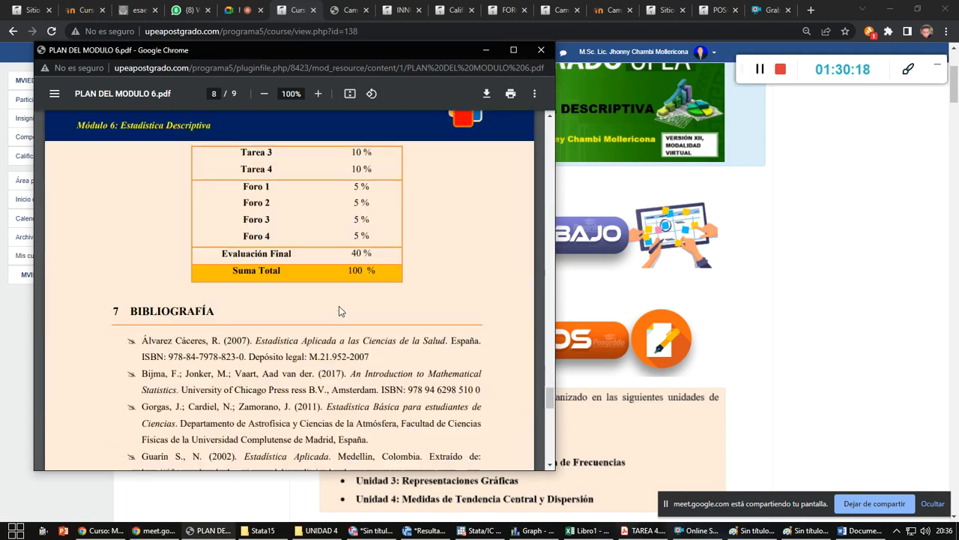
drag(221, 230, 367, 234)
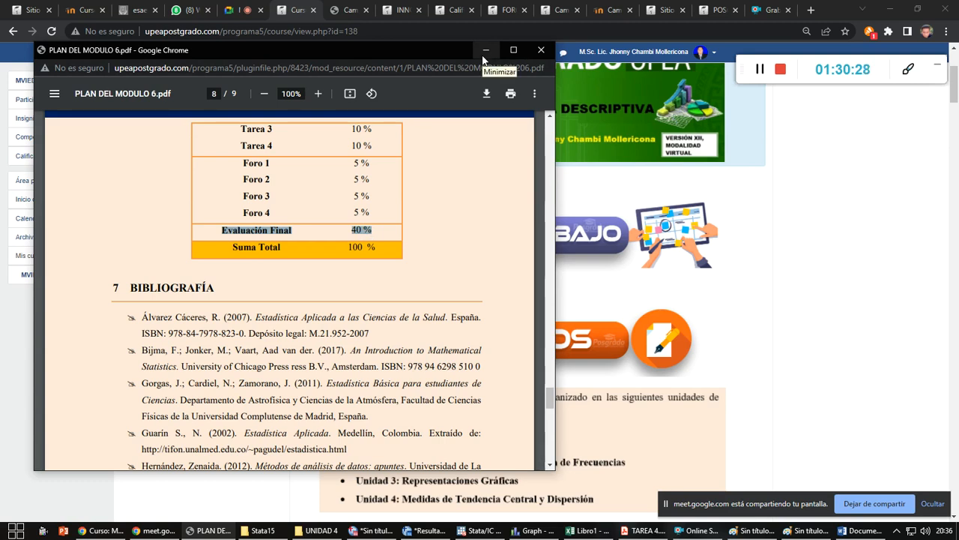
- Return to the Google Meet call and stop sharing the screen
click(229, 10)
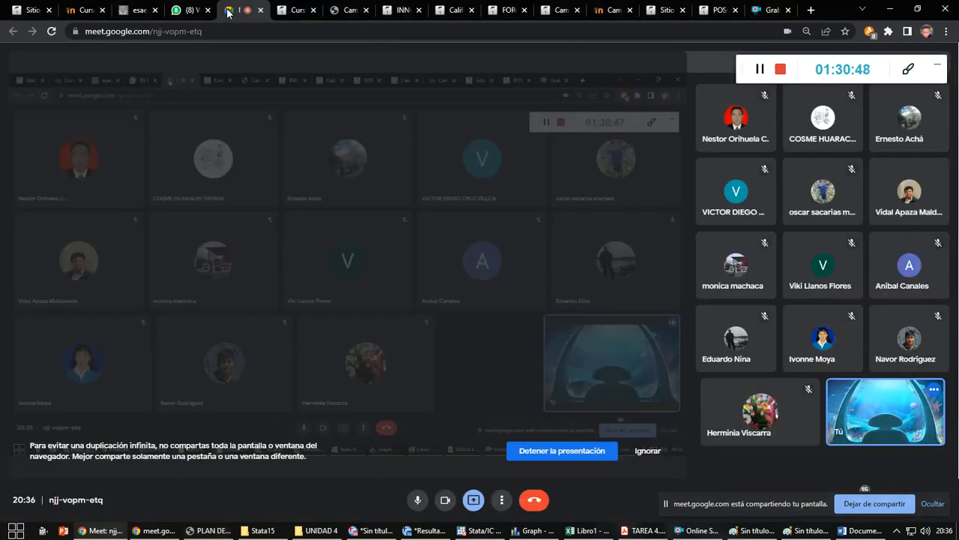
click(894, 510)
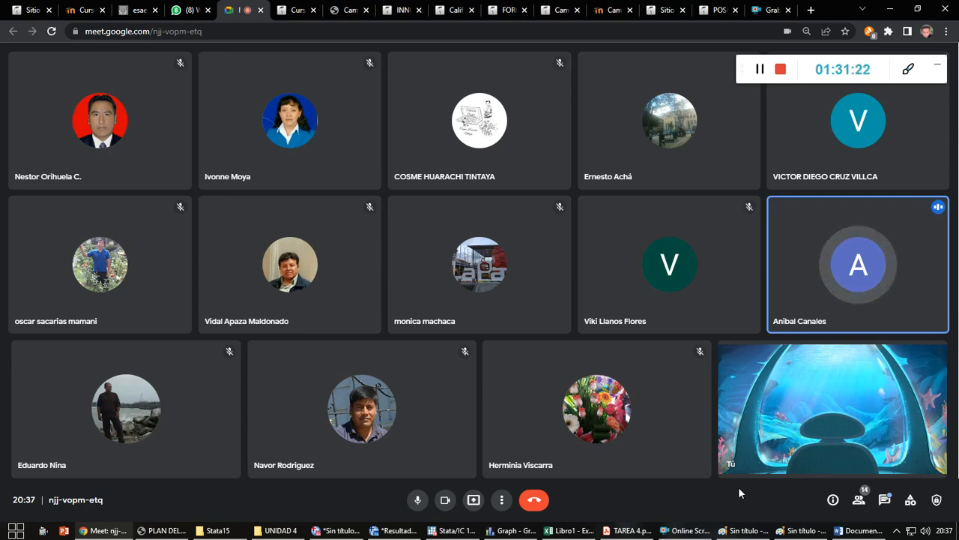
mouse_move(633, 535)
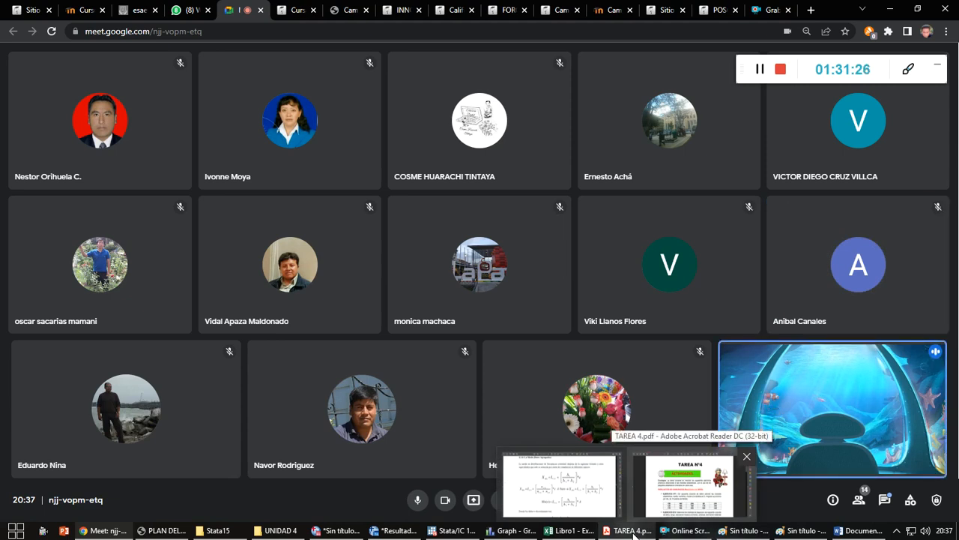
click(633, 535)
click(633, 535)
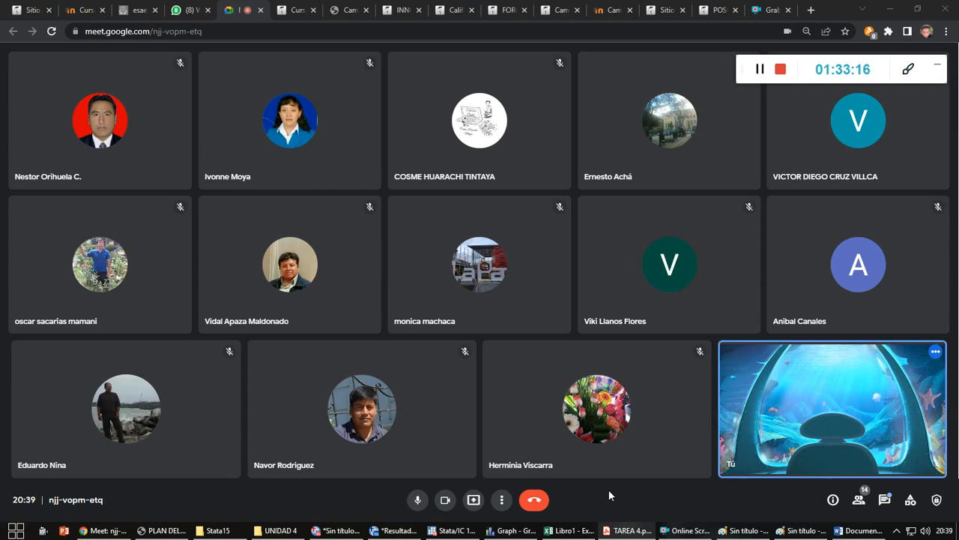
- Admit the person asking to join the Google Meet call
mouse_move(568, 475)
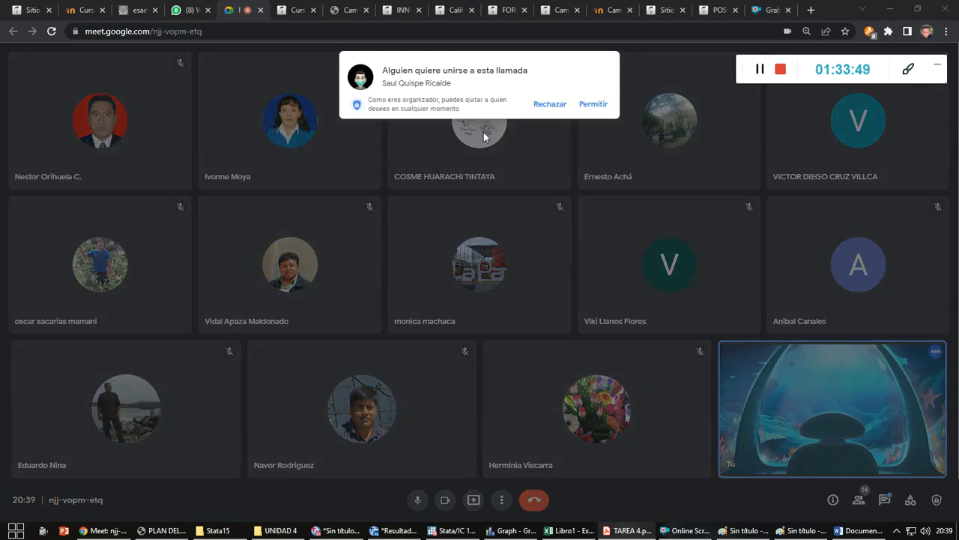
click(589, 104)
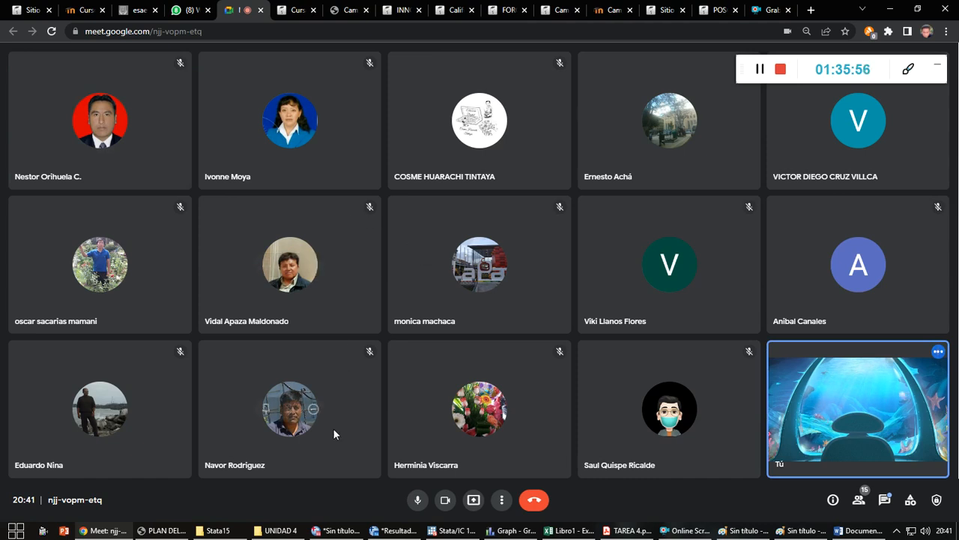
- Mute the microphone and turn off the camera in the call
click(422, 500)
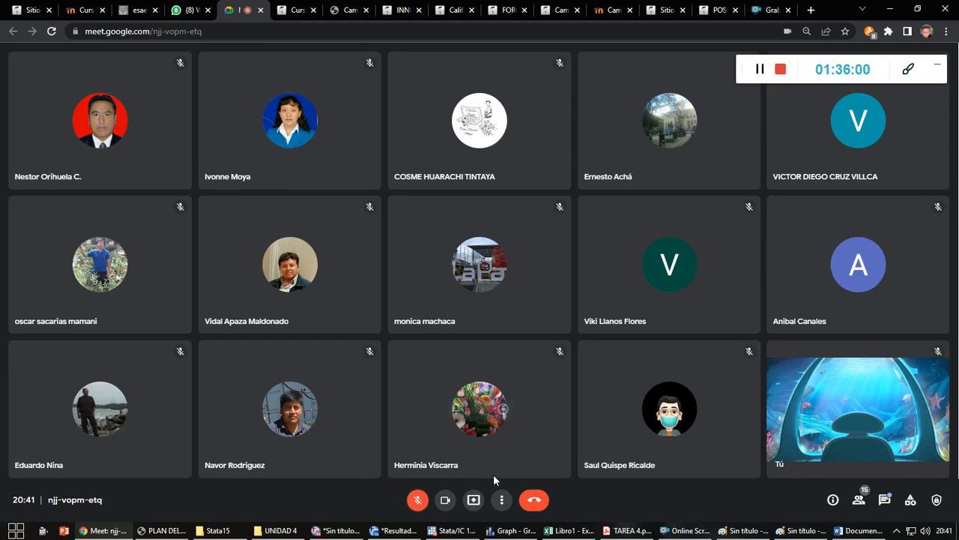
click(447, 500)
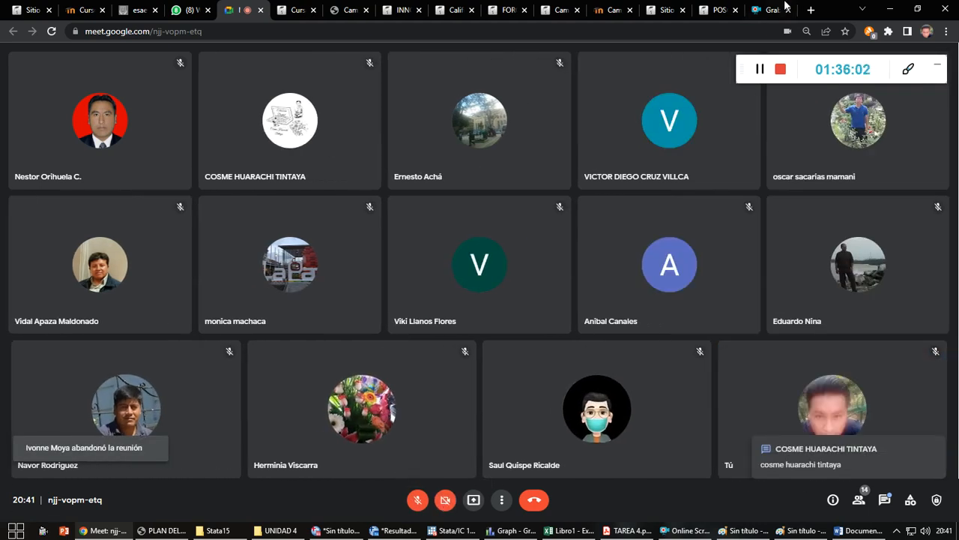